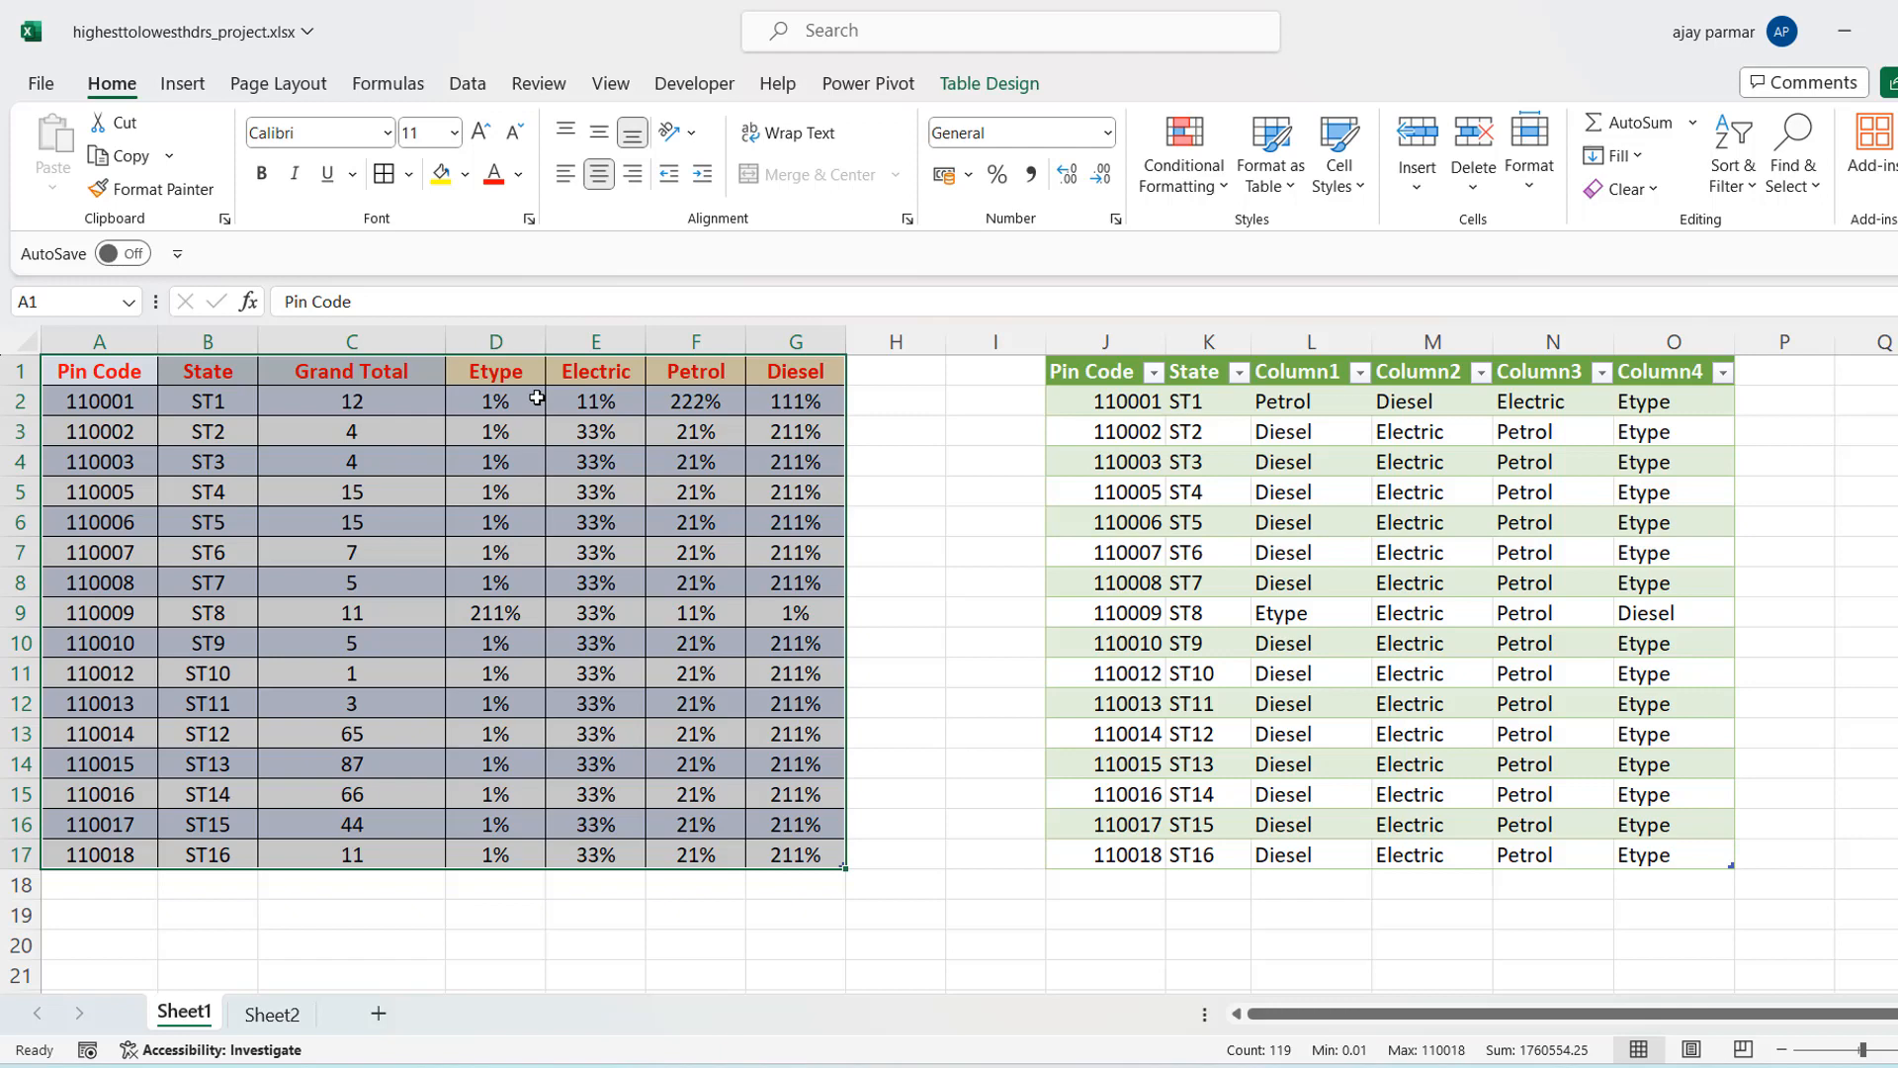
{"action": "left_click", "coordinate": [469, 394]}
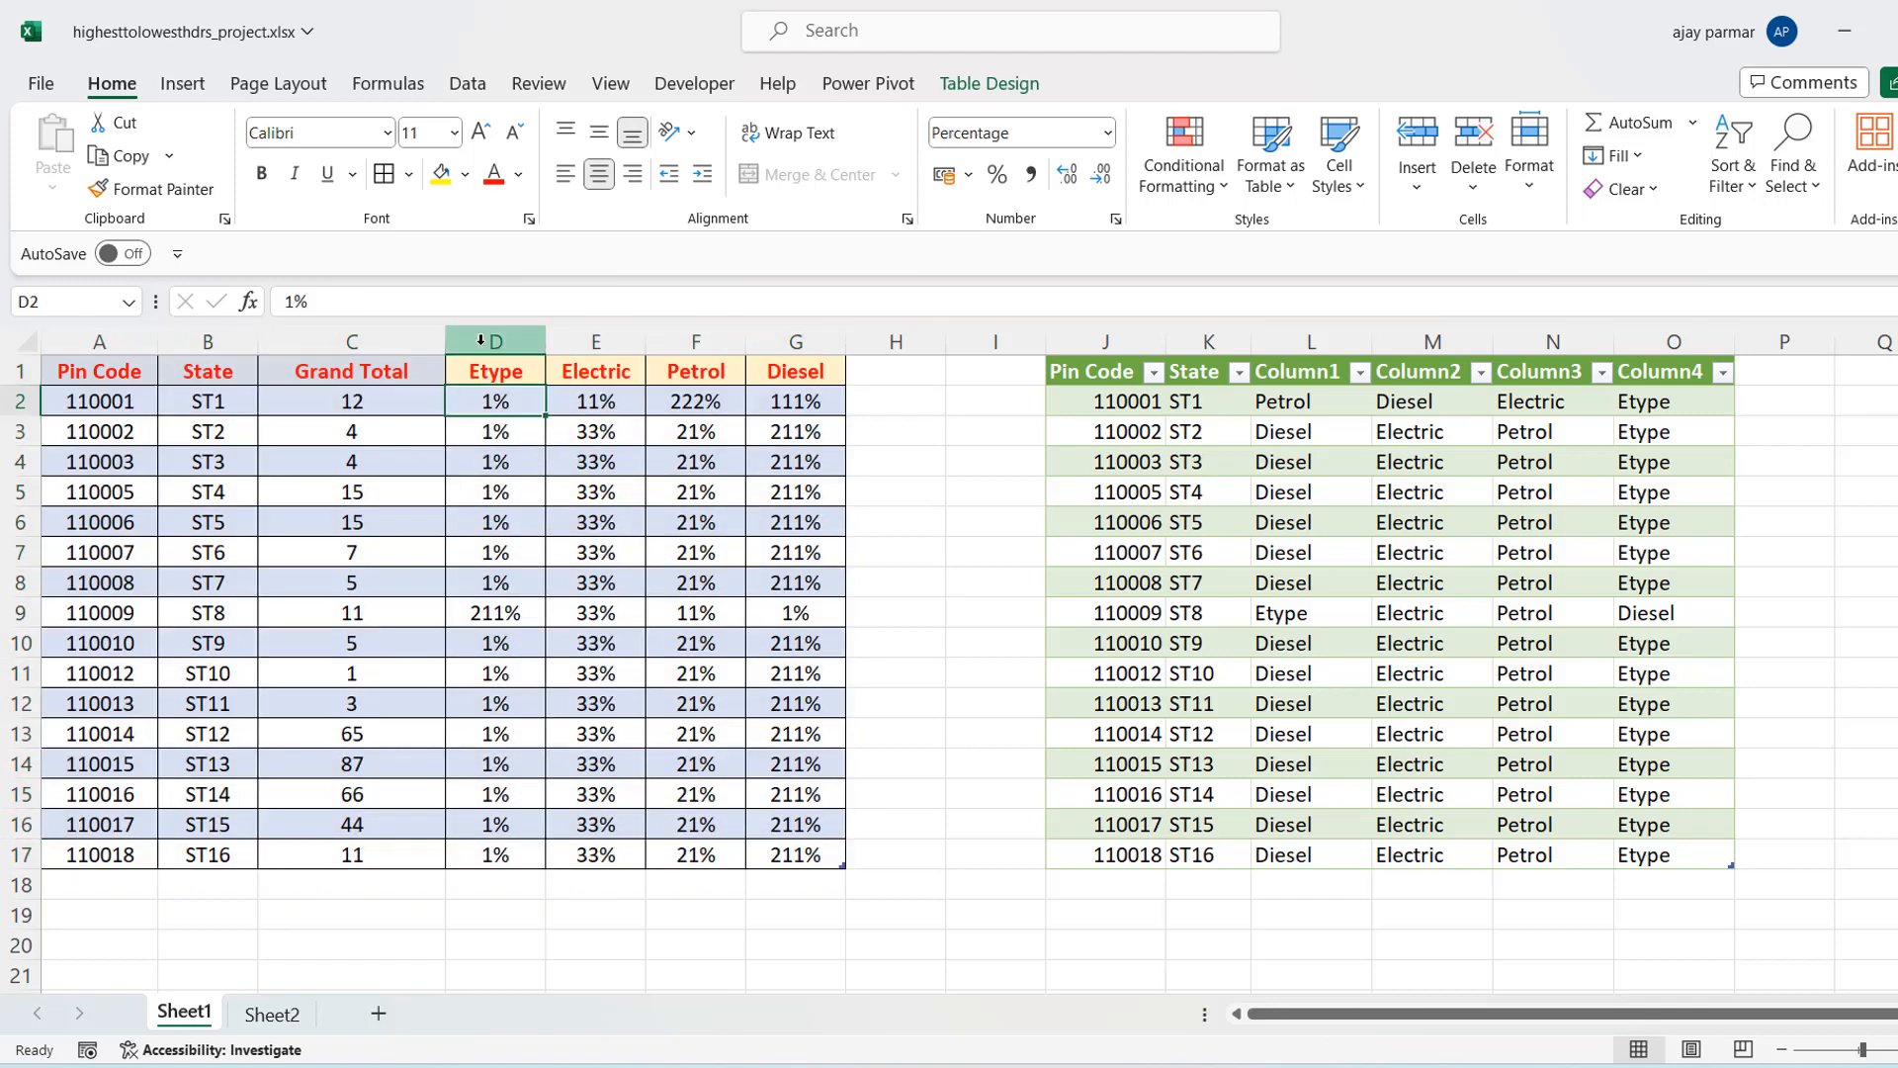
{"action": "left_click_drag", "start_coordinate": [482, 340], "coordinate": [796, 341]}
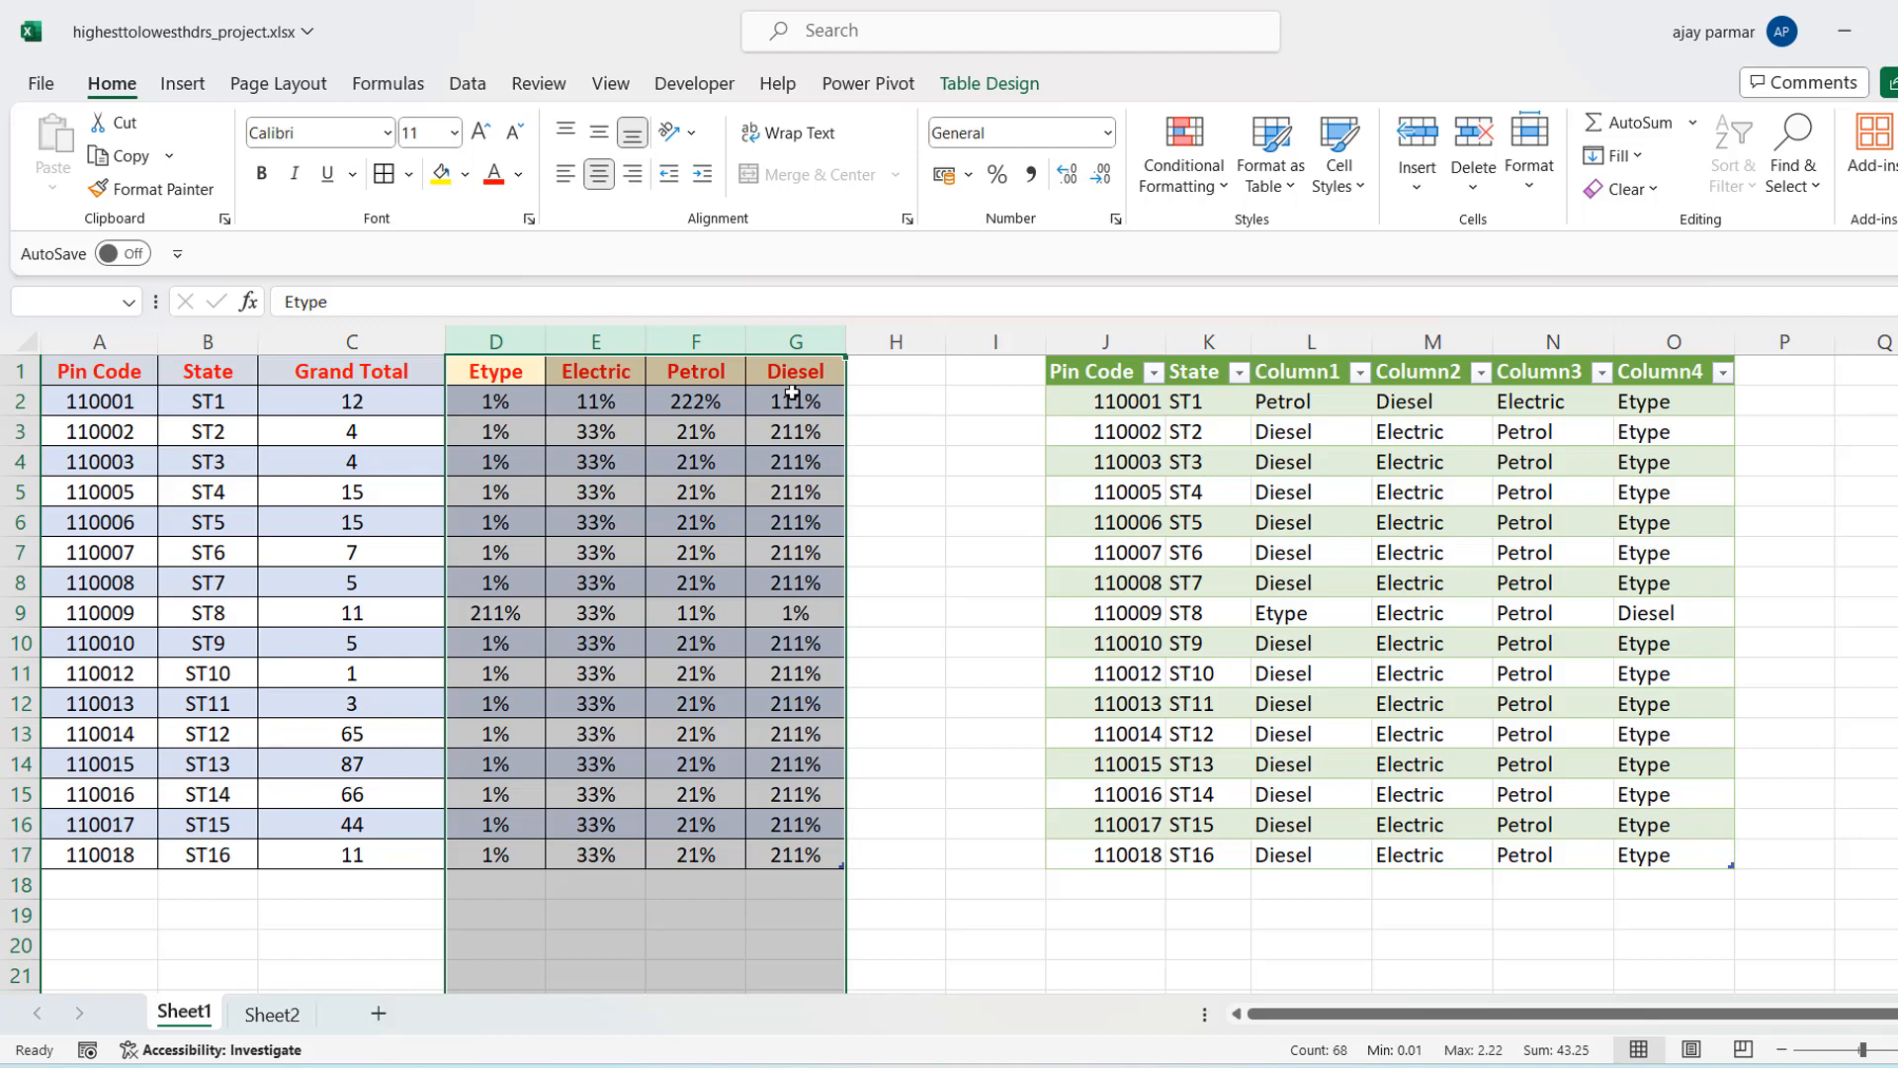
{"action": "left_click", "coordinate": [492, 405]}
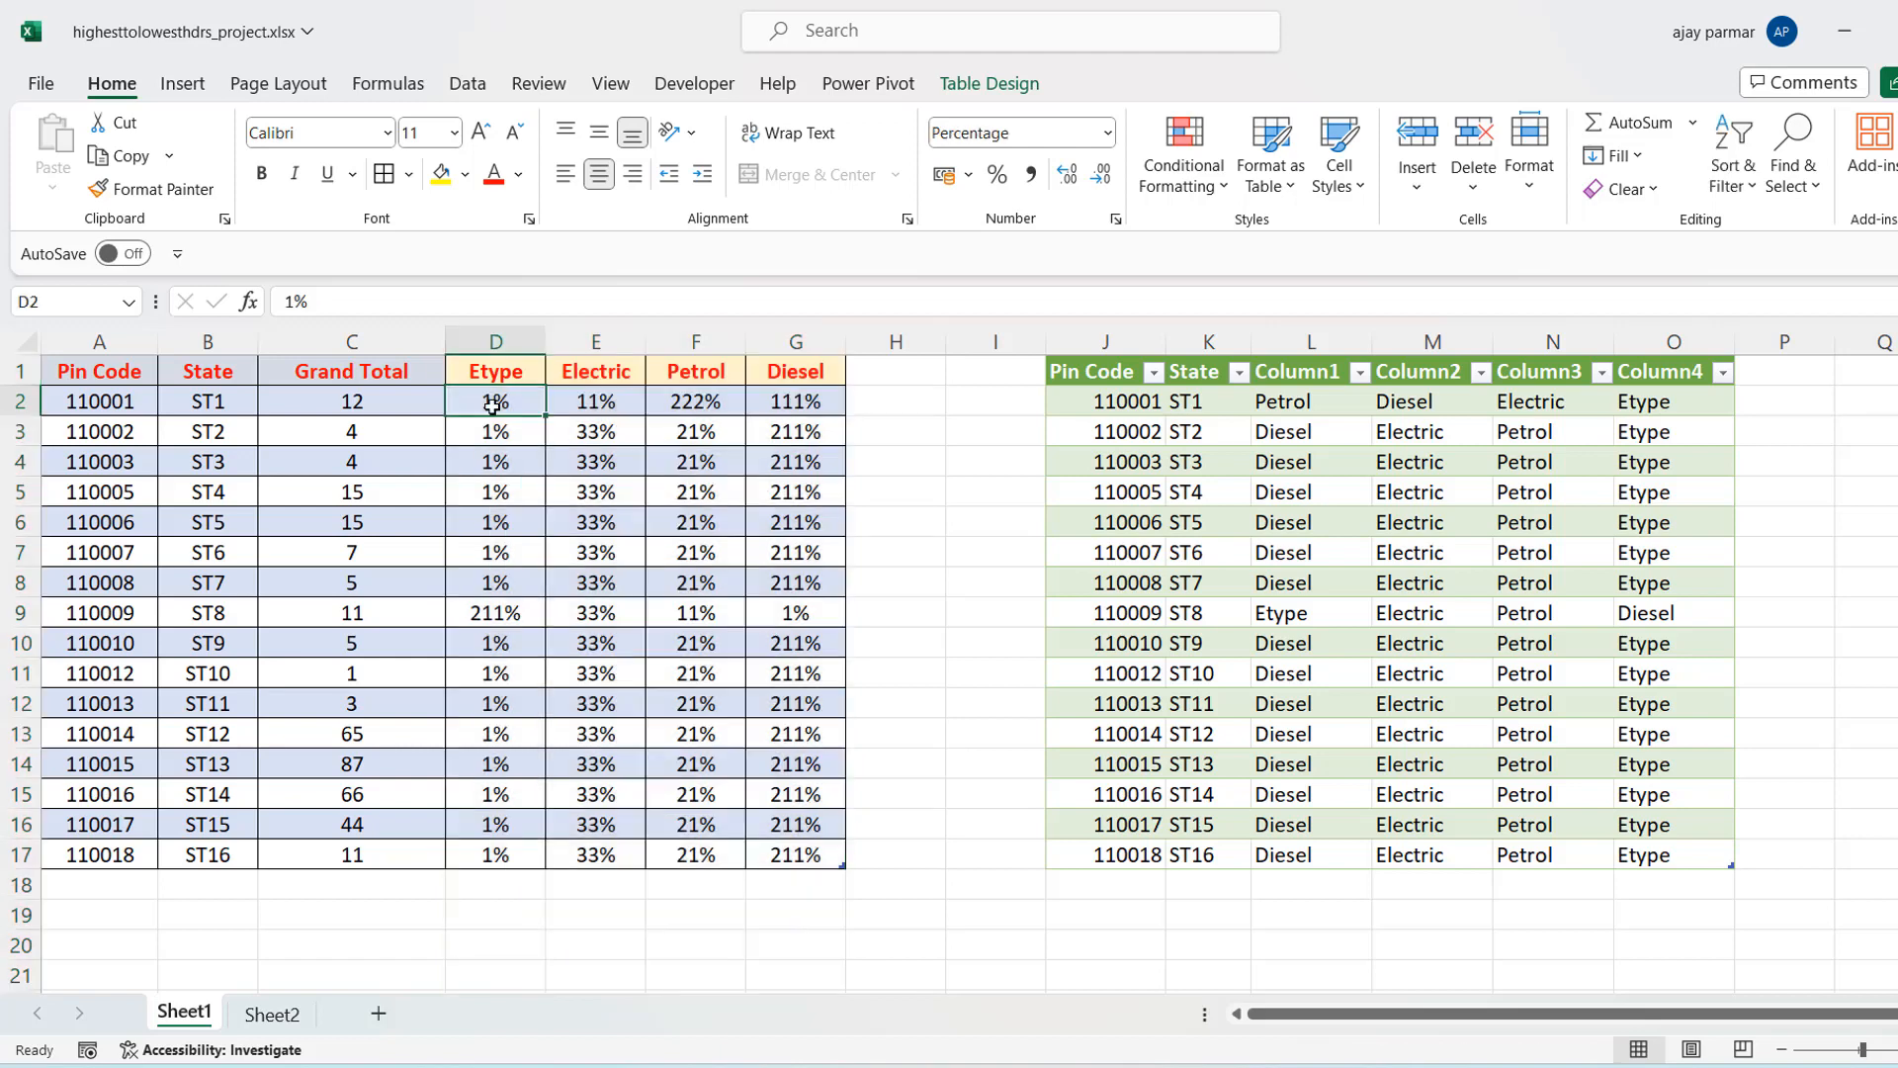
Insert two blank columns at column I, between the source table and the green ranked table
{"action": "left_click", "coordinate": [875, 401]}
{"action": "key", "text": "shift+Right"}
{"action": "key", "text": "shift+Right"}
{"action": "key", "text": "shift+Right"}
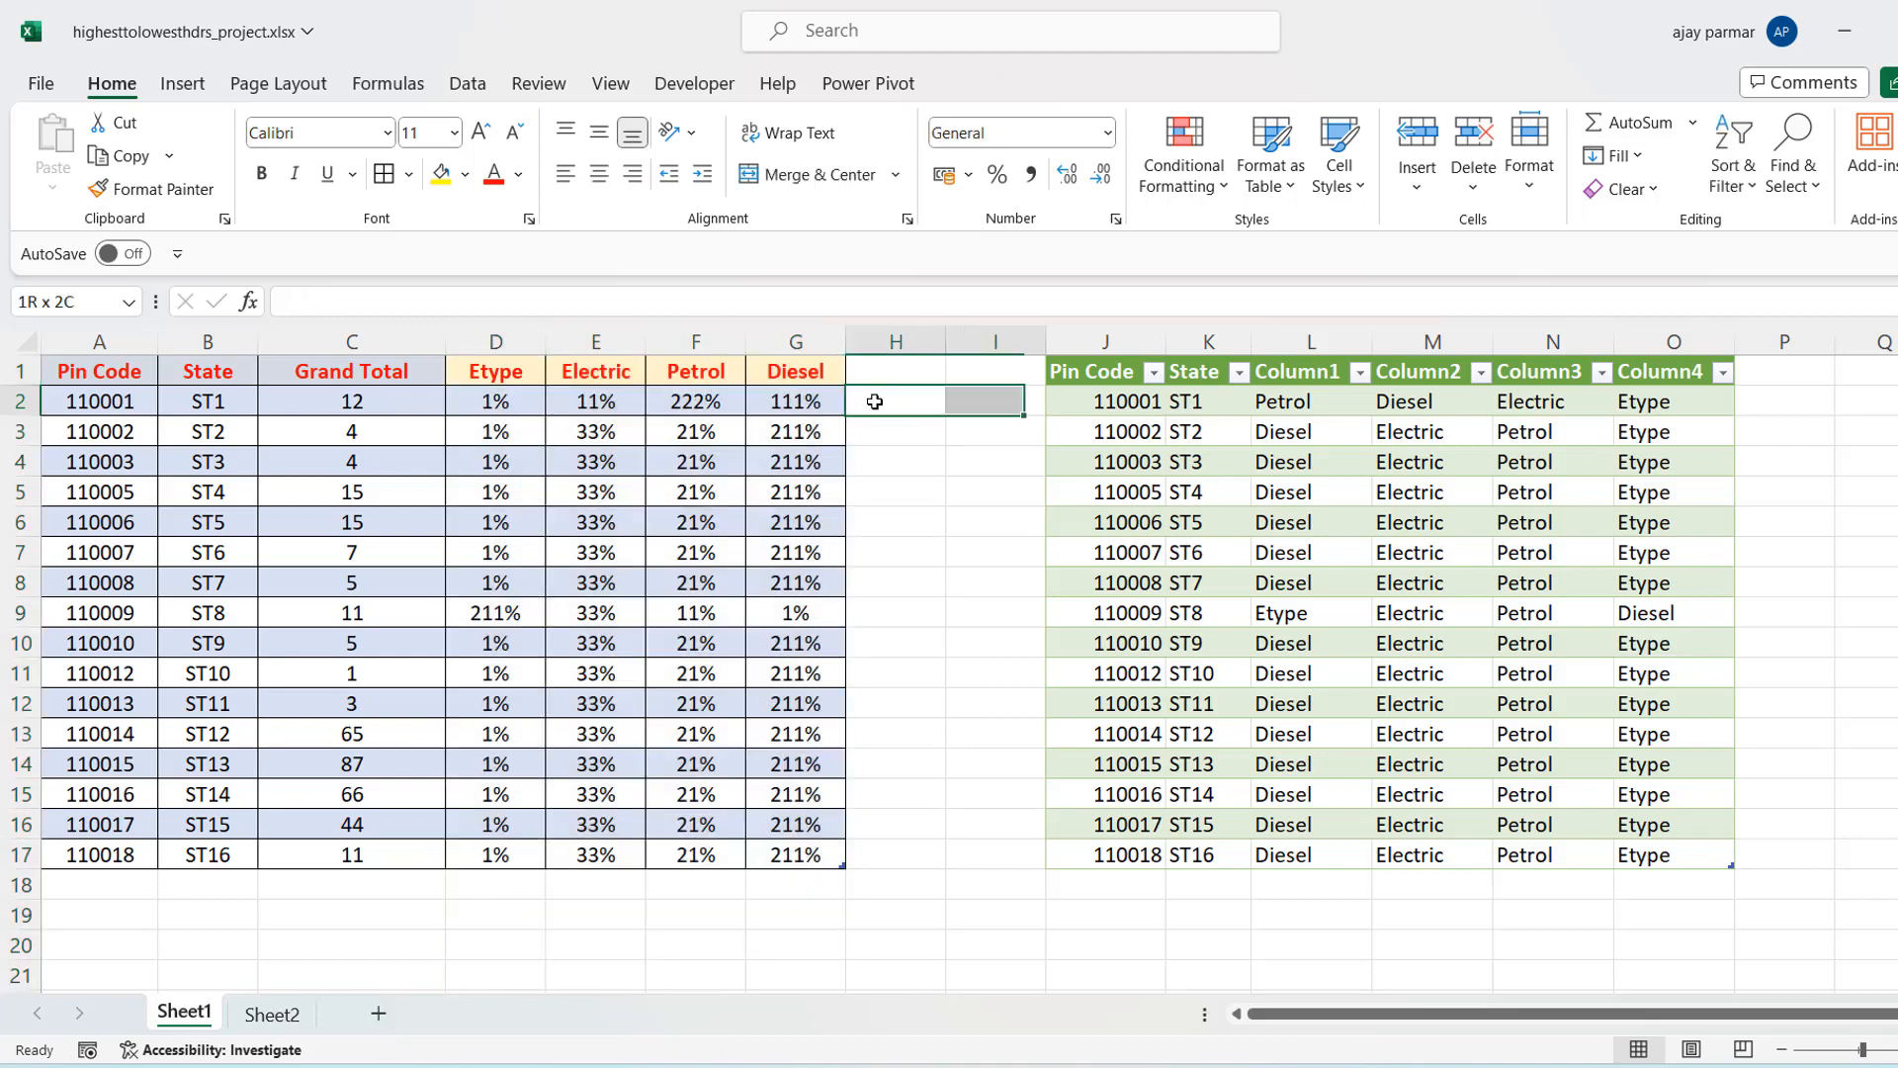
{"action": "key", "text": "shift+Left"}
{"action": "key", "text": "Left"}
{"action": "key", "text": "Right"}
{"action": "key", "text": "Right"}
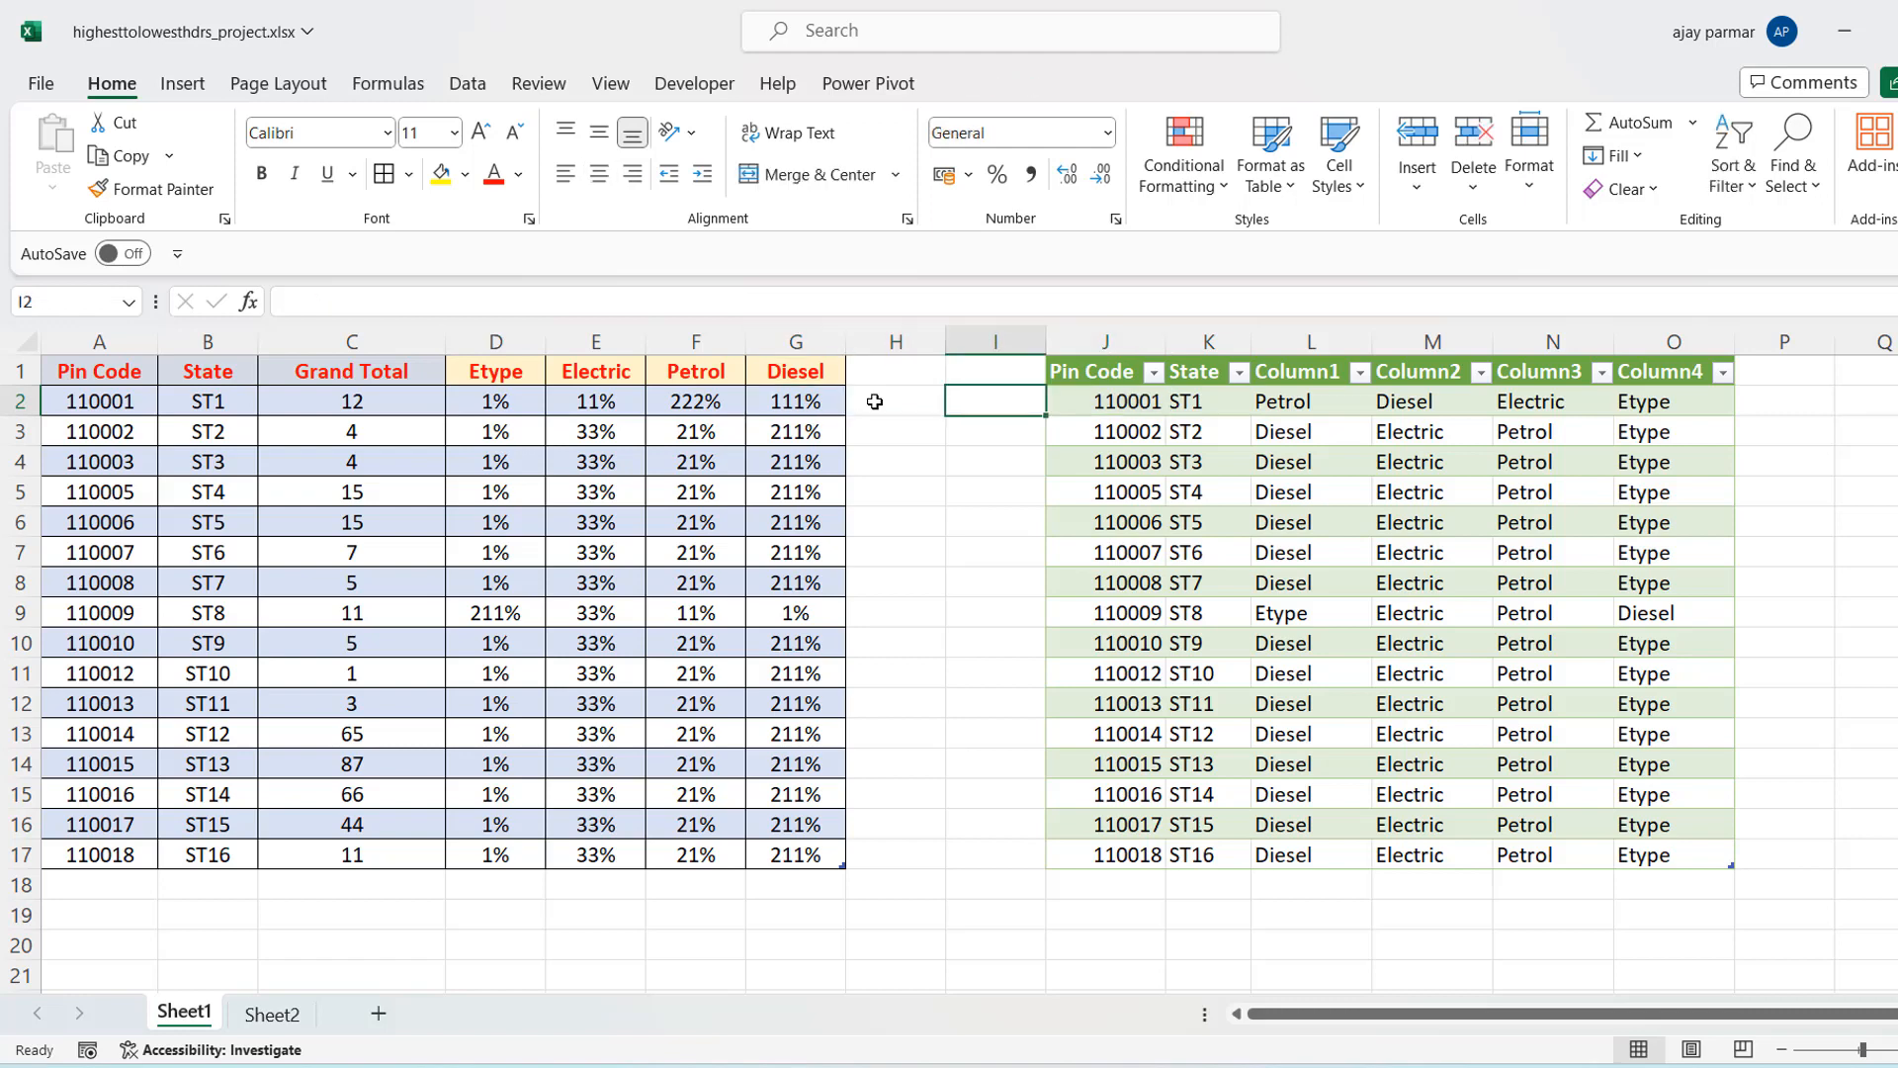
{"action": "key", "text": "alt+i"}
{"action": "key", "text": "c"}
{"action": "key", "text": "alt+i"}
{"action": "key", "text": "c"}
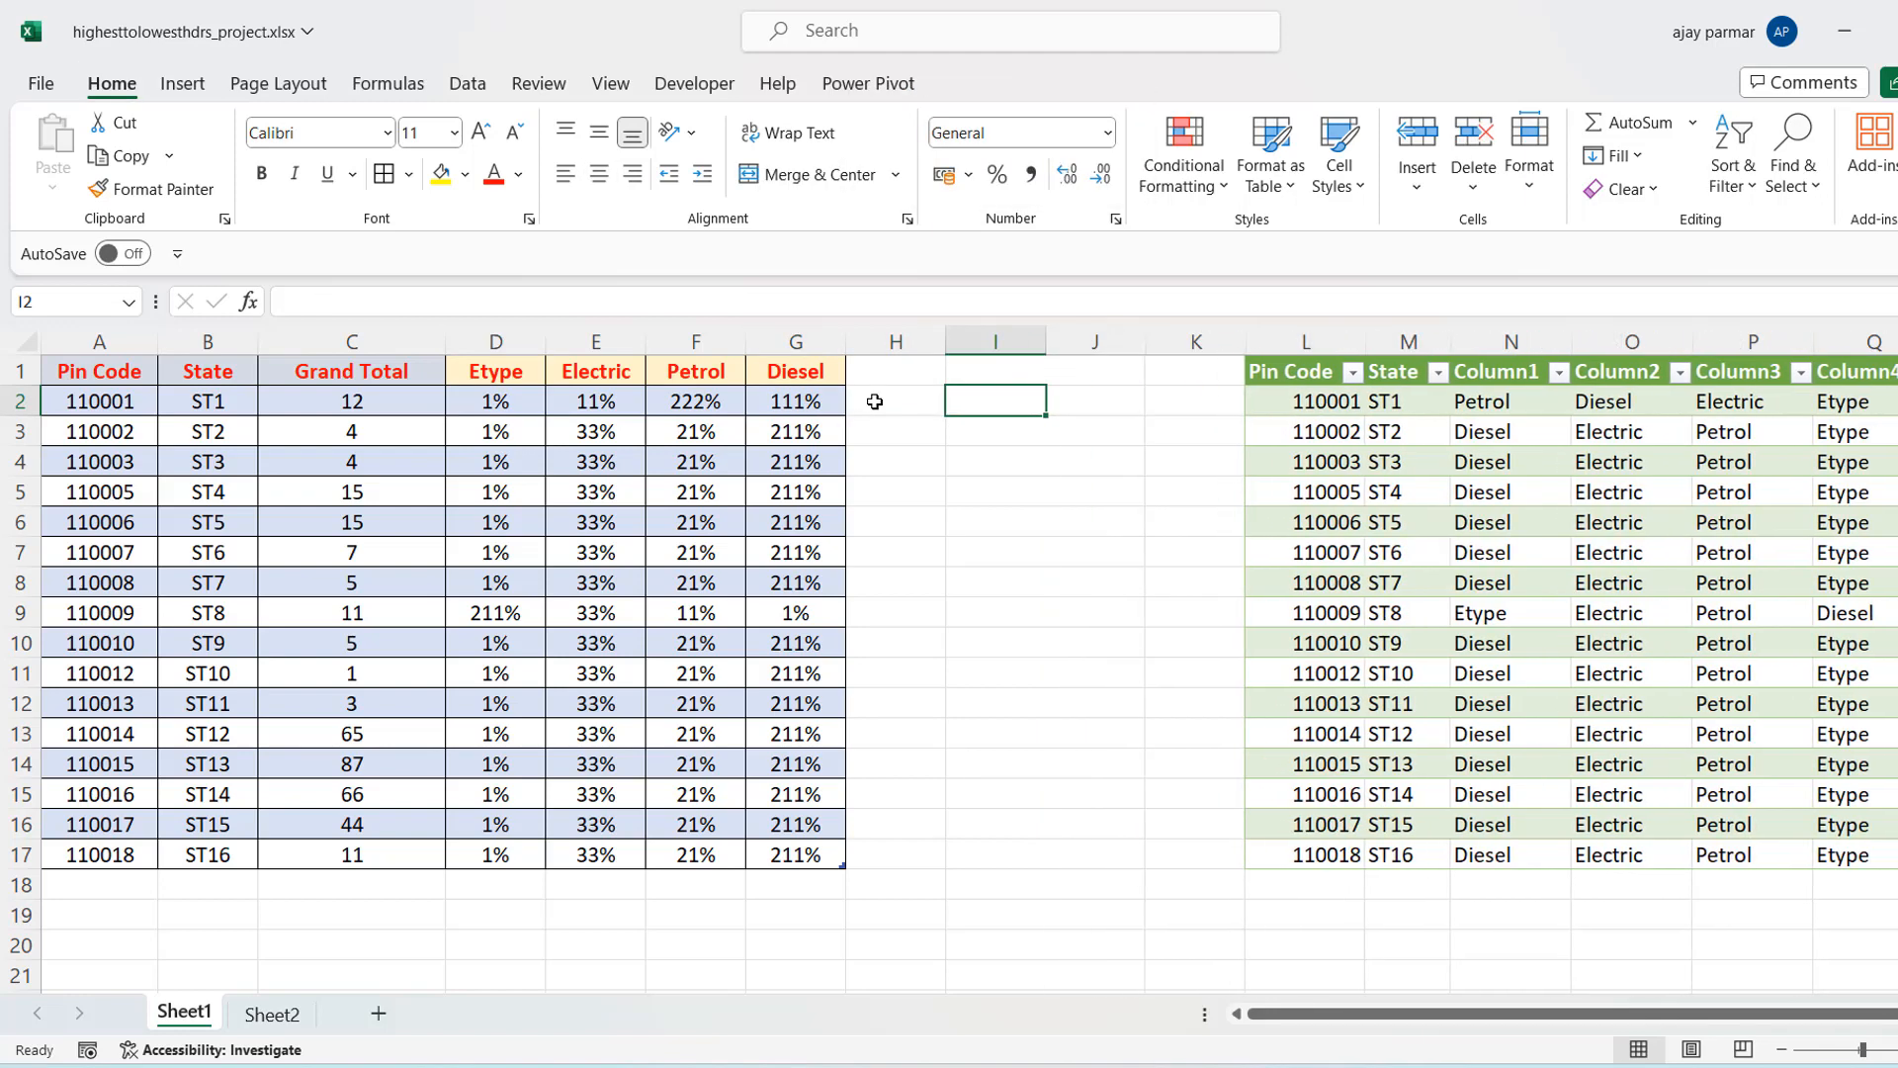
Compare the four fuel percentages in D2:G2 with the four empty cells H2:K2 beside them
{"action": "key", "text": "Left"}
{"action": "key", "text": "Left"}
{"action": "key", "text": "Right"}
{"action": "key", "text": "Left"}
{"action": "key", "text": "Left"}
{"action": "key", "text": "Left"}
{"action": "key", "text": "Left"}
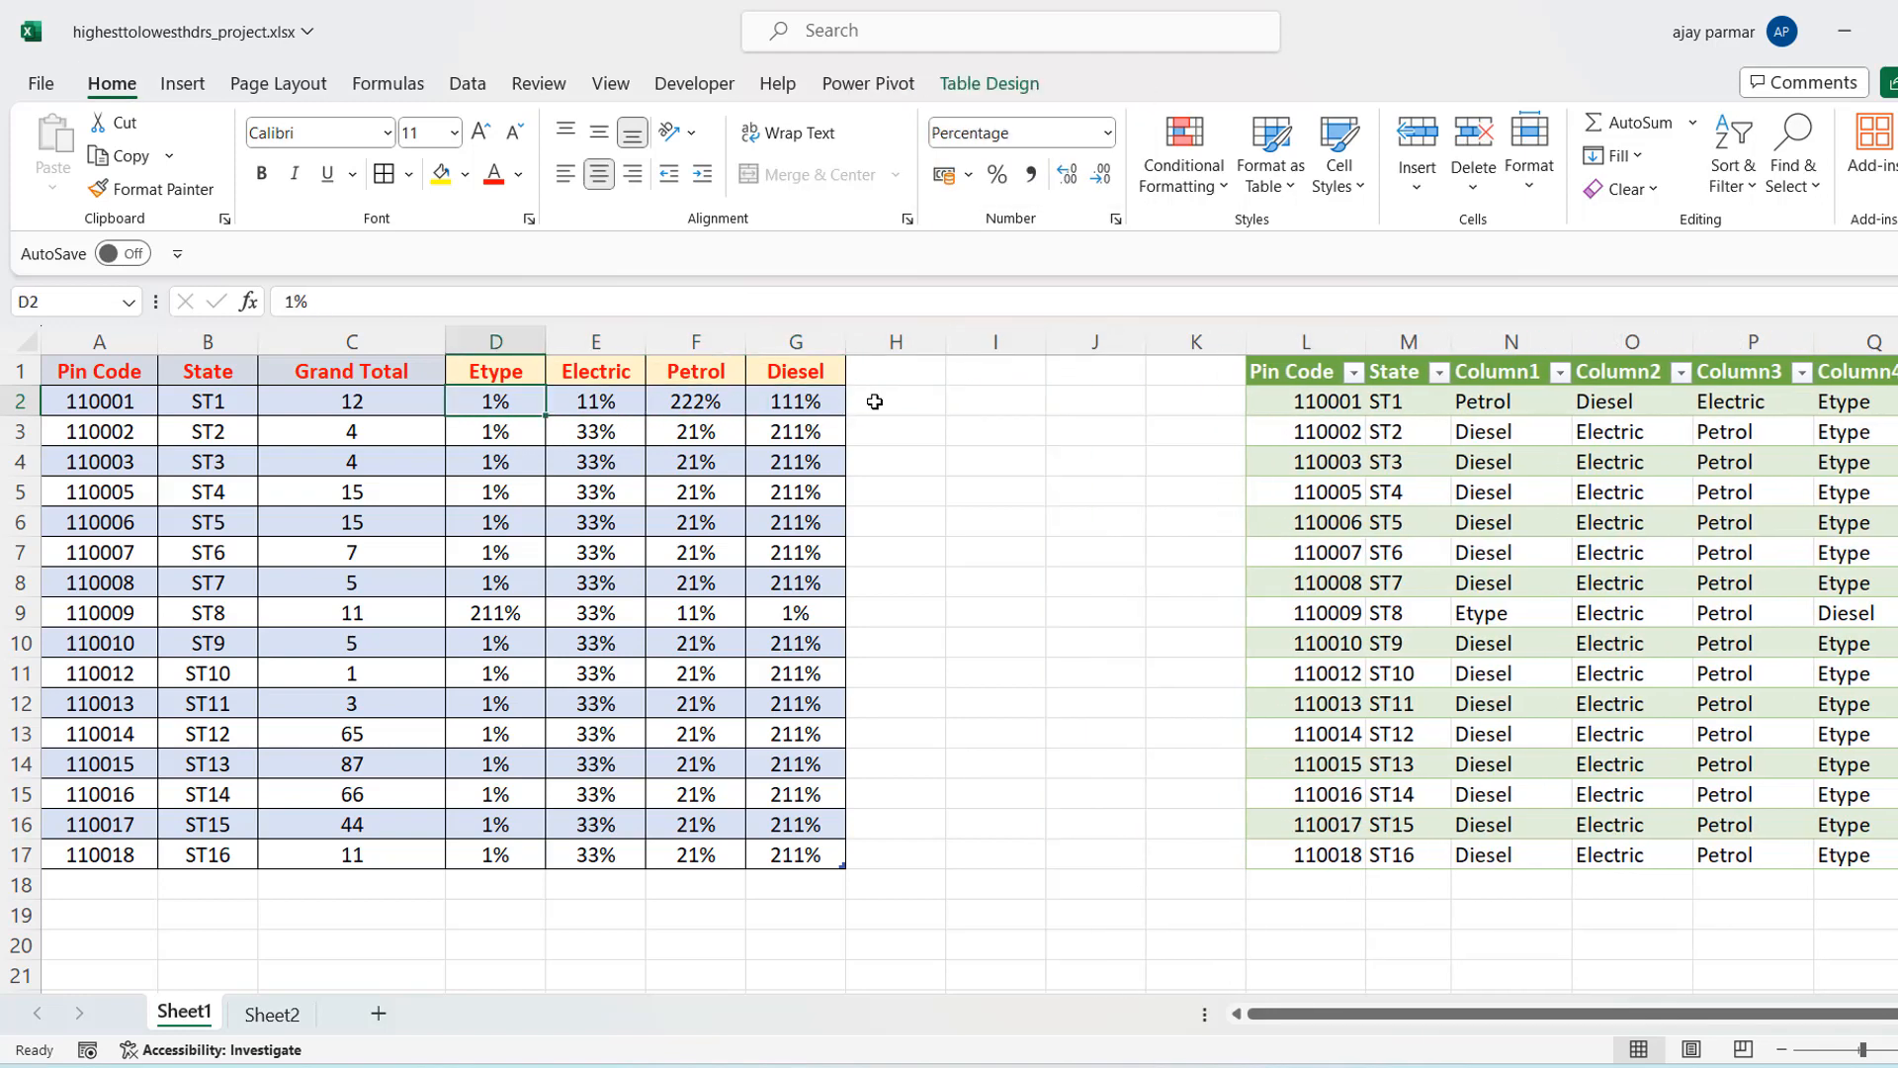
{"action": "key", "text": "shift+Right"}
{"action": "key", "text": "shift+Right"}
{"action": "key", "text": "shift+Left"}
{"action": "key", "text": "shift+Right"}
{"action": "key", "text": "shift+Right"}
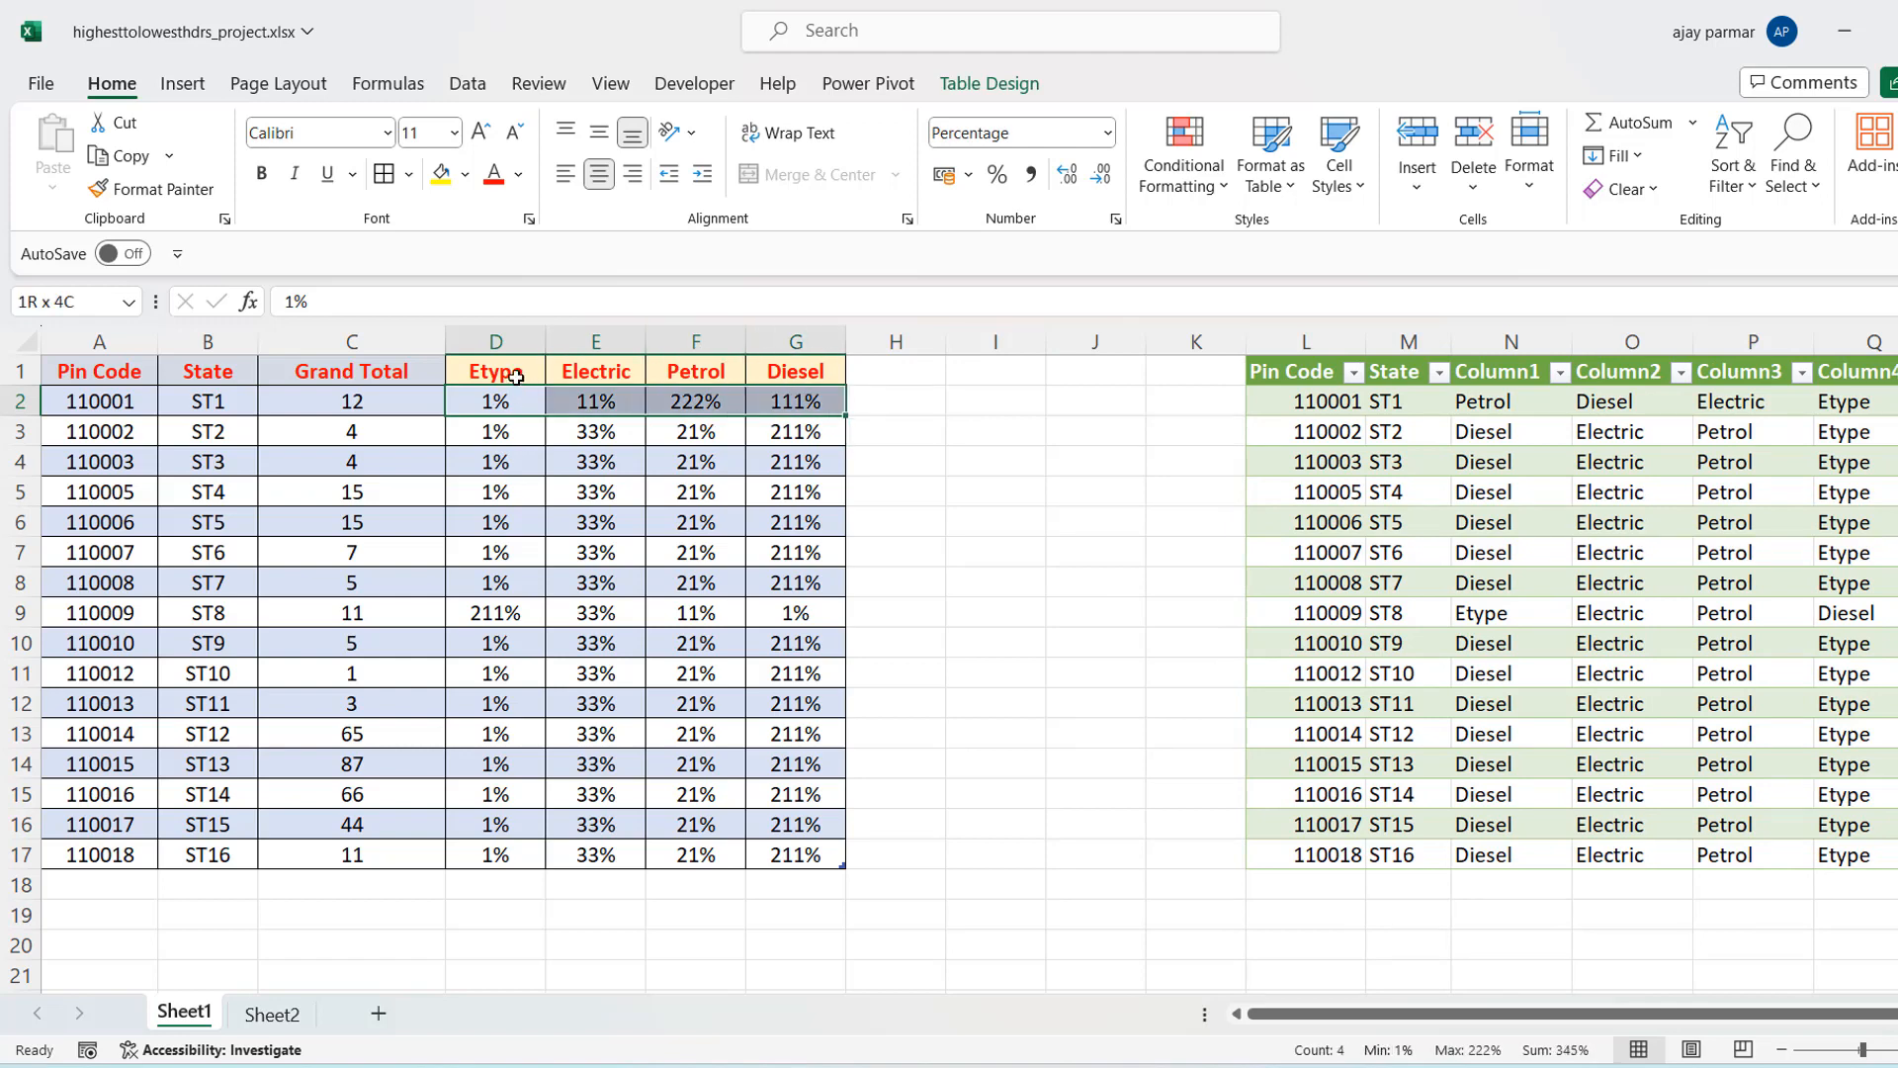
{"action": "left_click", "coordinate": [875, 397]}
{"action": "key", "text": "shift+Right"}
{"action": "key", "text": "shift+Right"}
{"action": "key", "text": "shift+Right"}
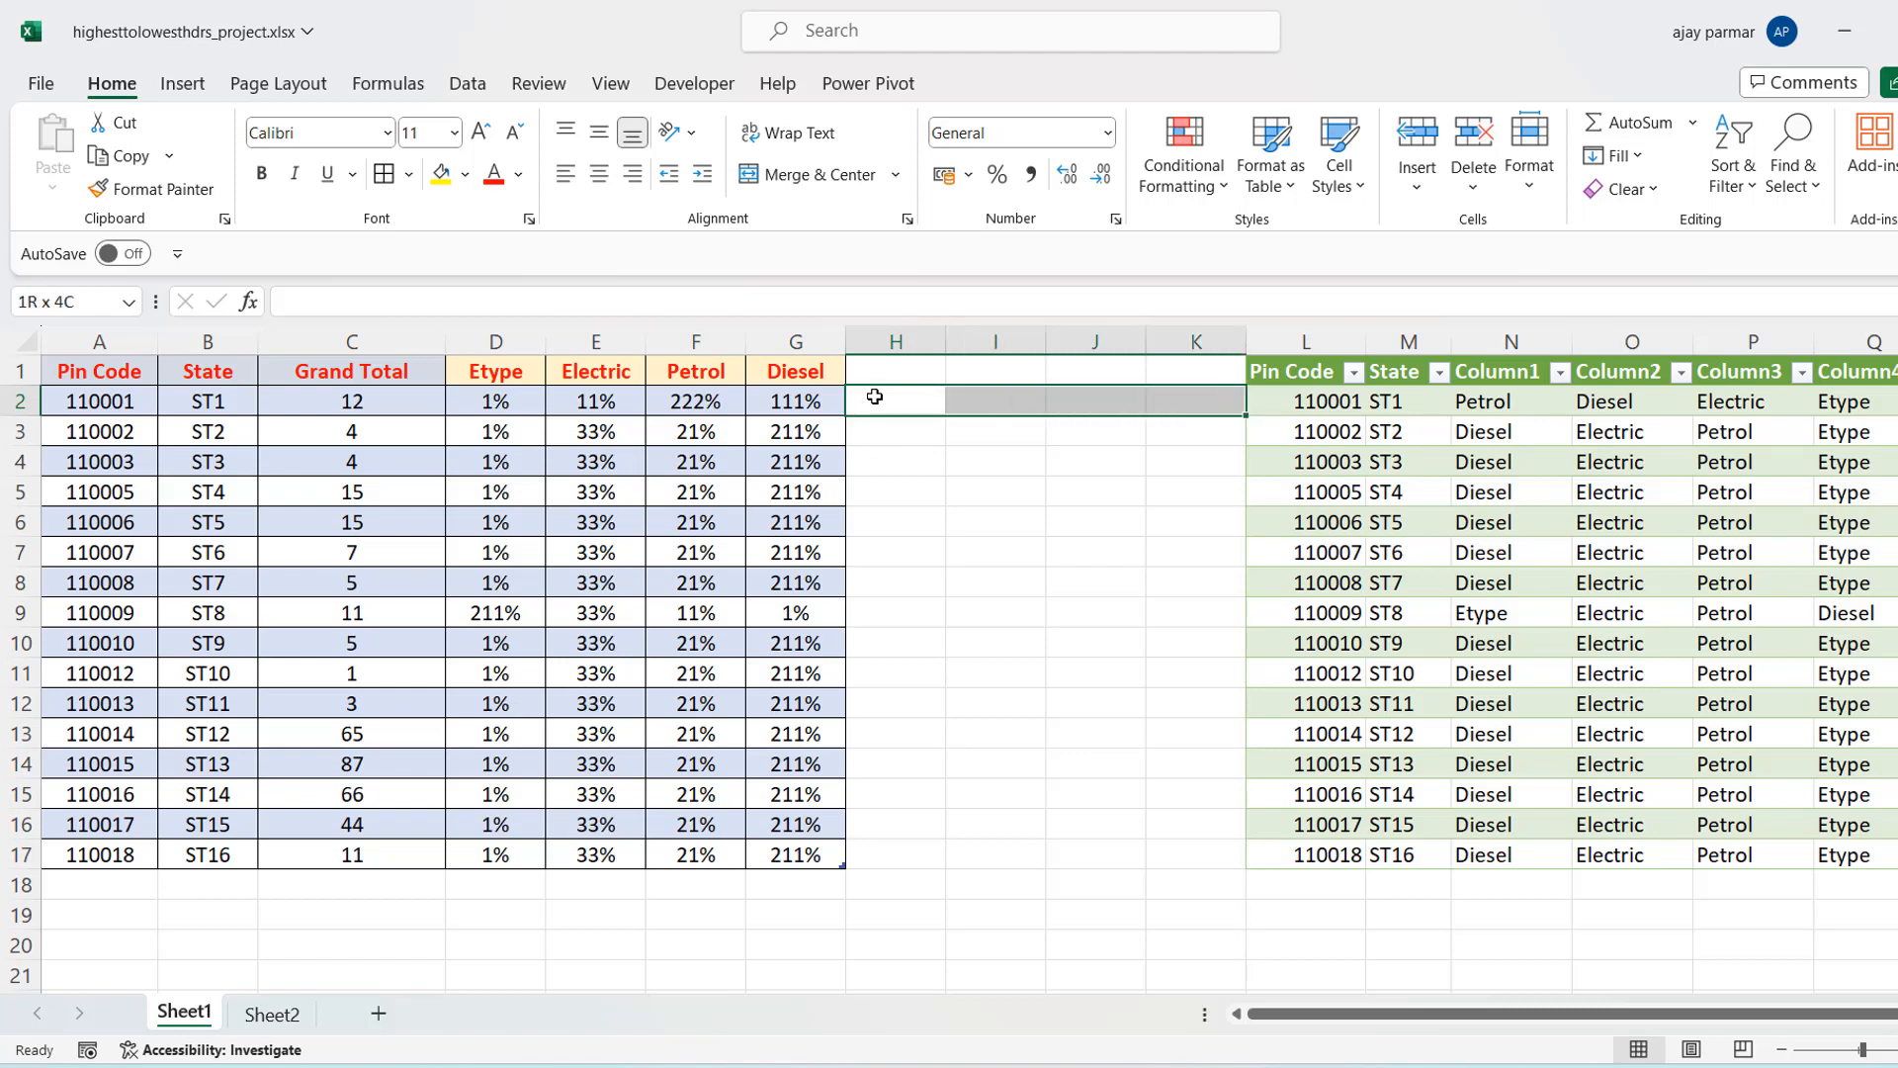
Copy the fuel headers and first row's percentages in D1:G2 and paste them as values at E19
{"action": "left_click", "coordinate": [498, 402]}
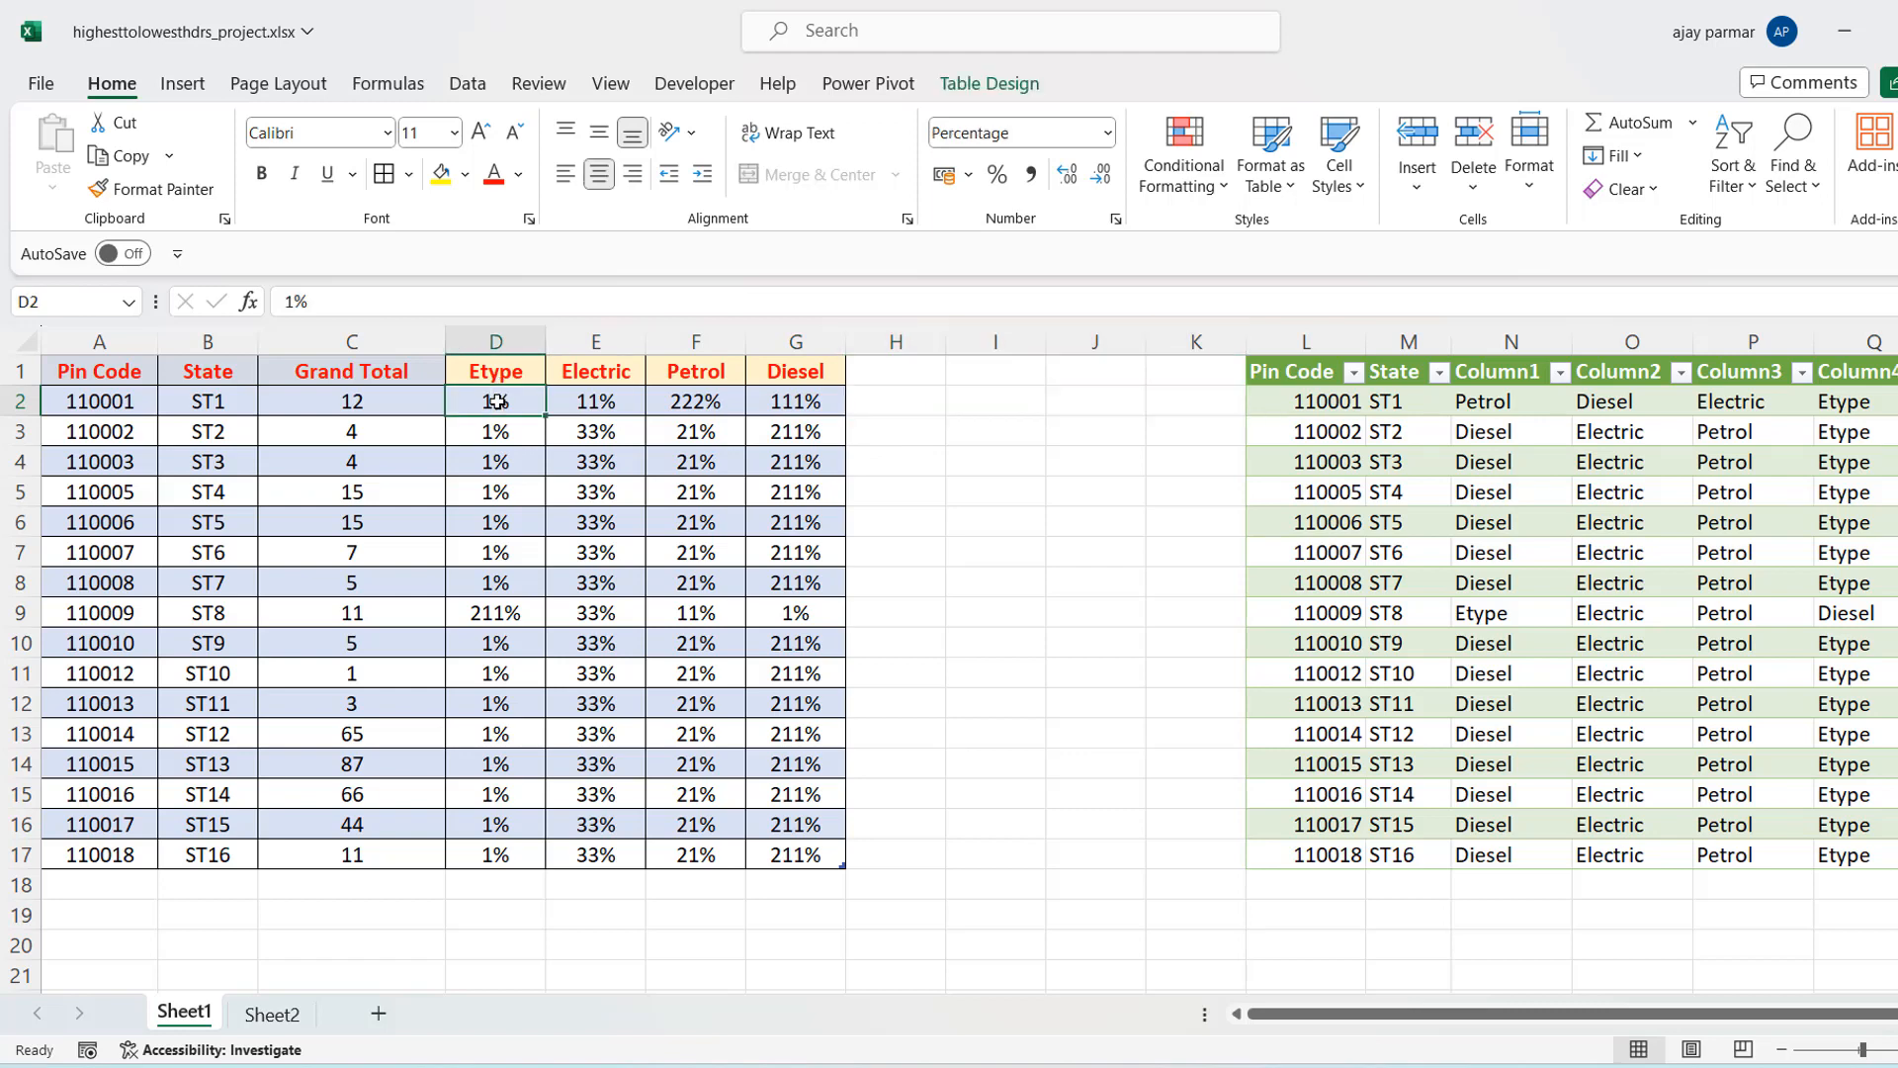
{"action": "key", "text": "Up"}
{"action": "key", "text": "shift+Right"}
{"action": "key", "text": "shift+Right"}
{"action": "key", "text": "shift+Right"}
{"action": "key", "text": "shift+Down"}
{"action": "key", "text": "ctrl+c"}
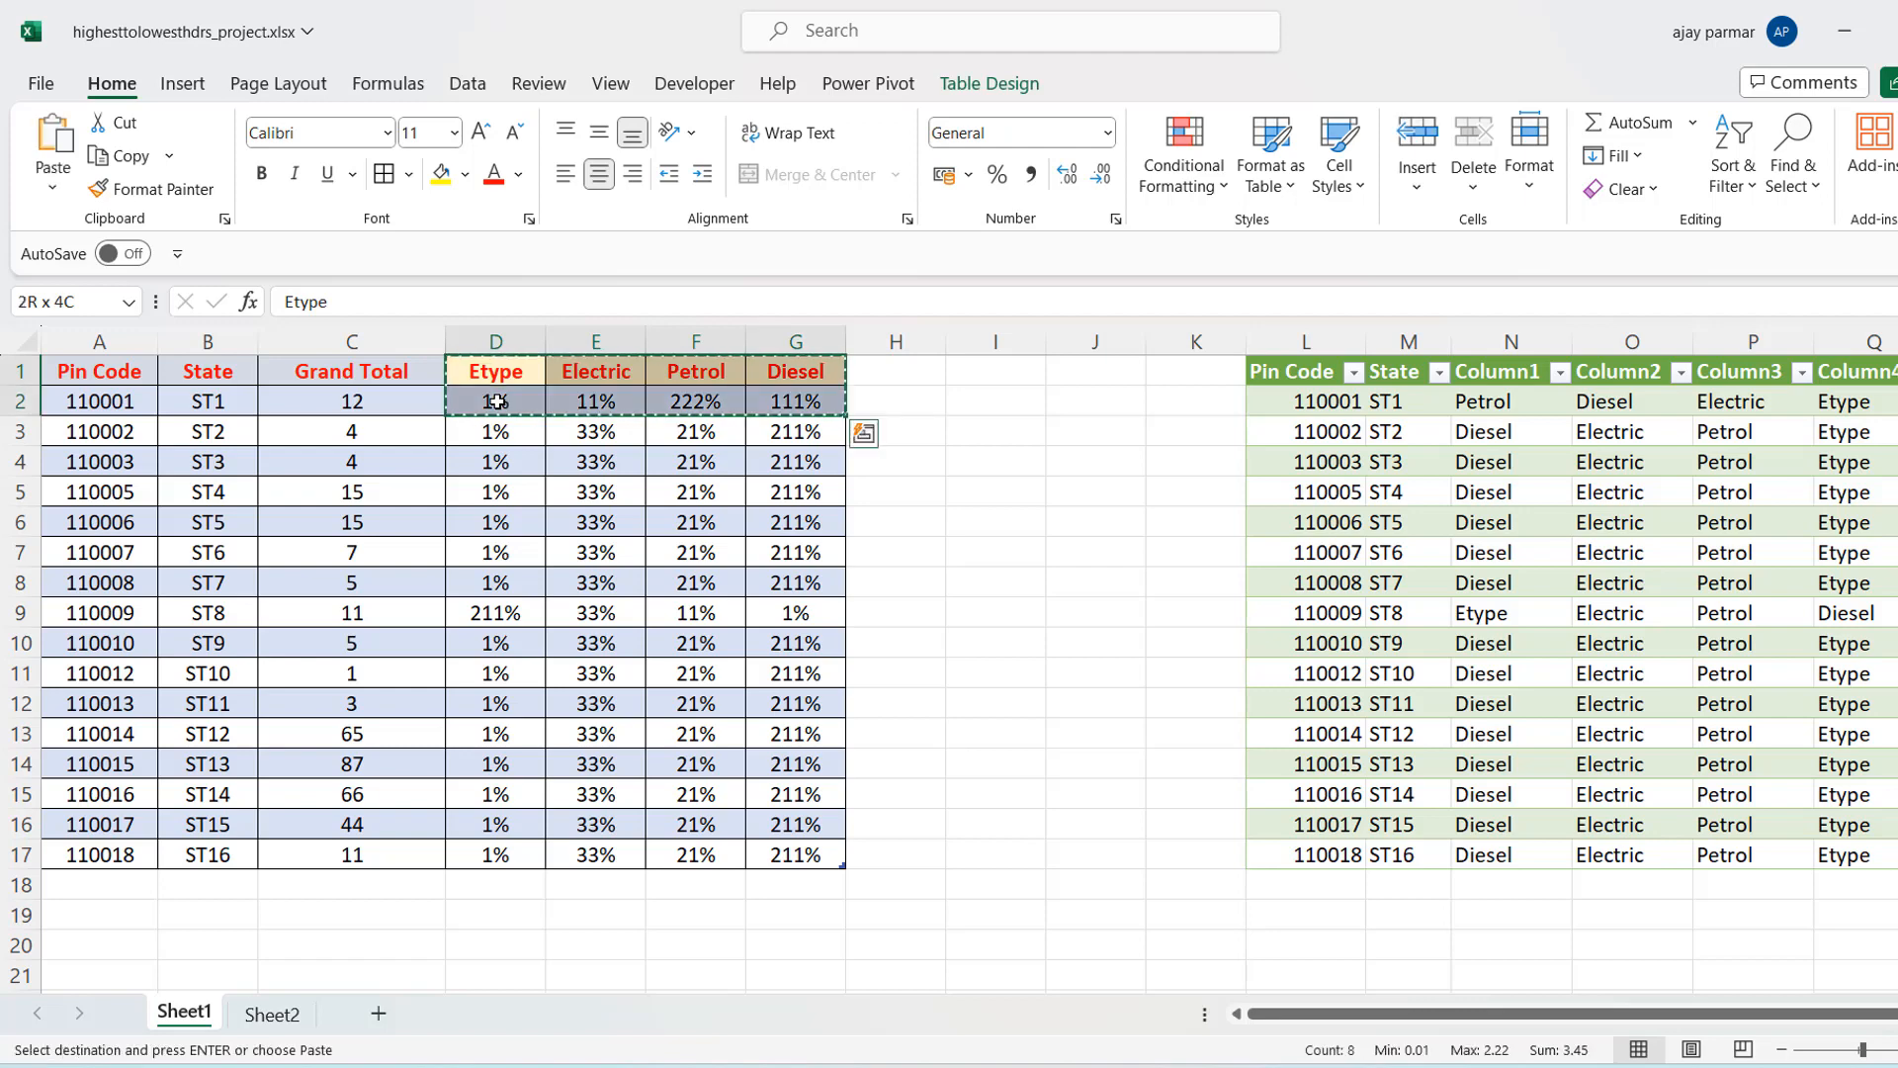
{"action": "left_click", "coordinate": [593, 909]}
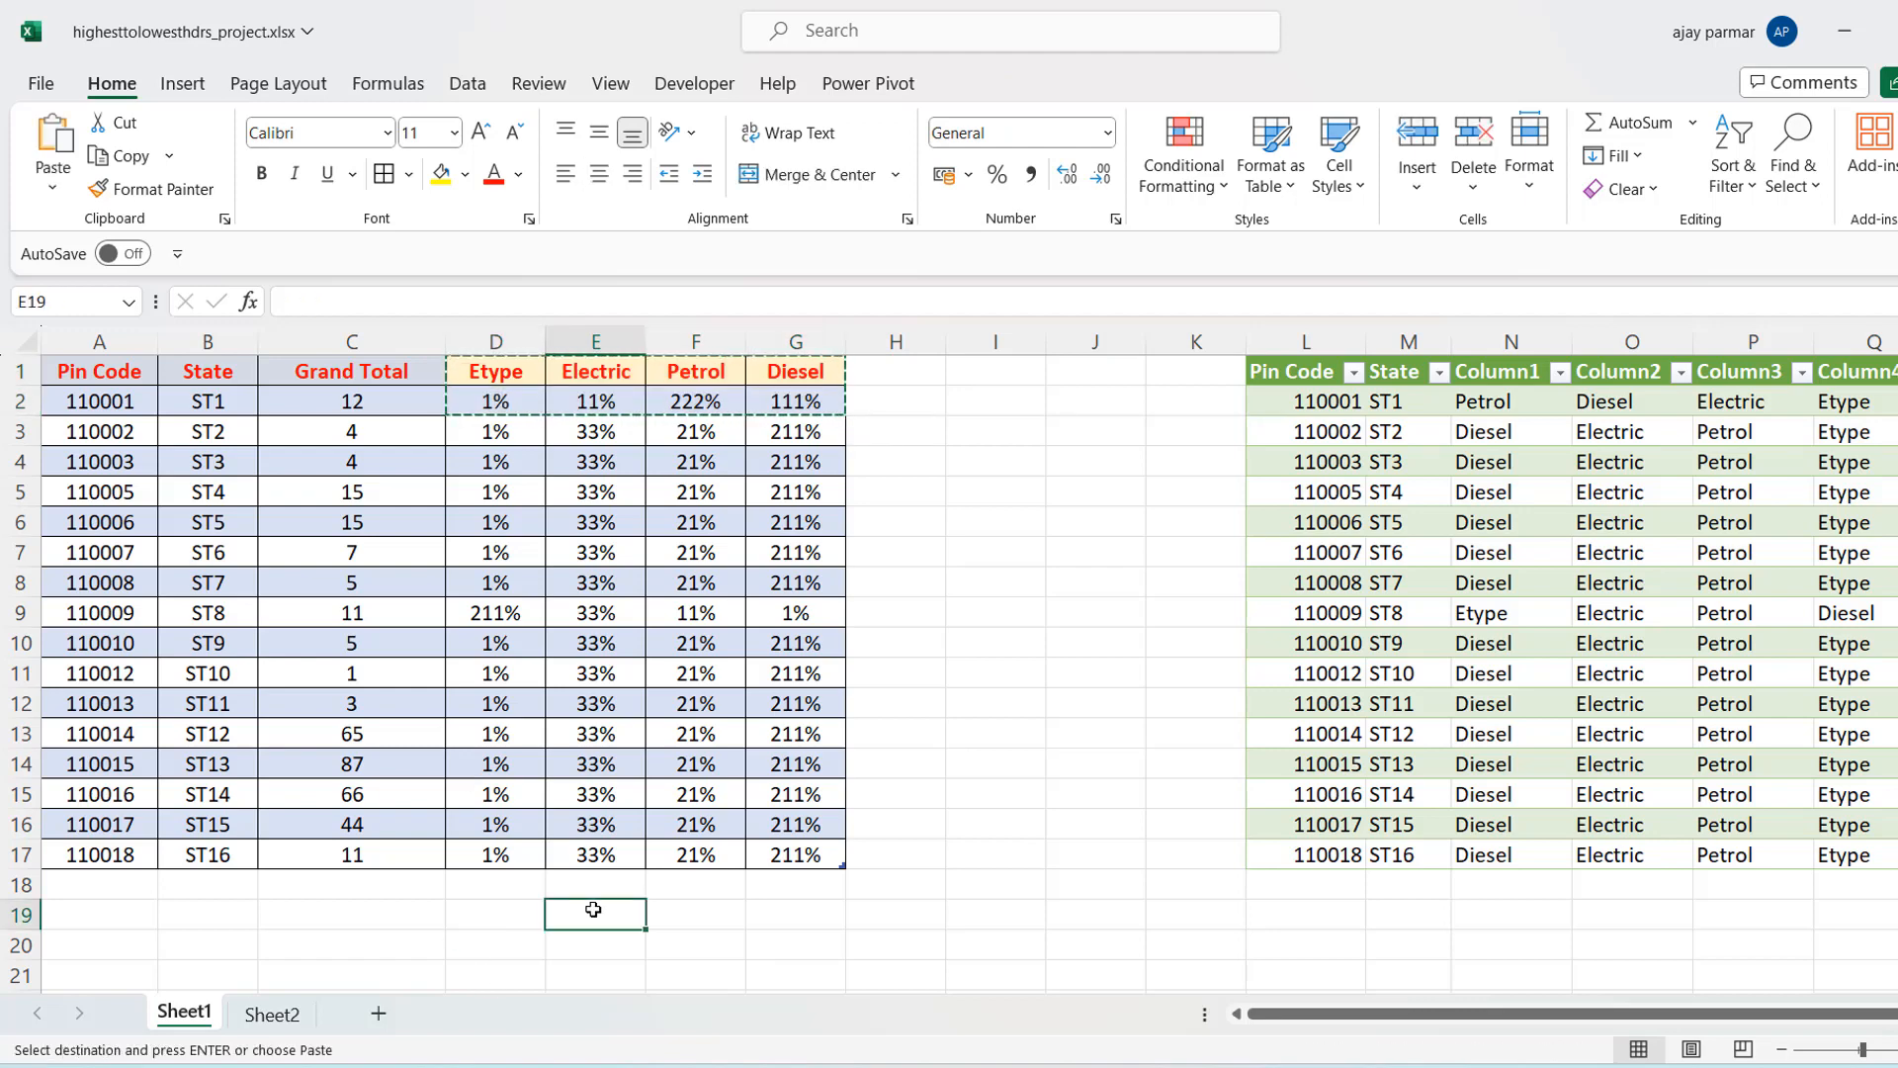
{"action": "key", "text": "ctrl+alt+v"}
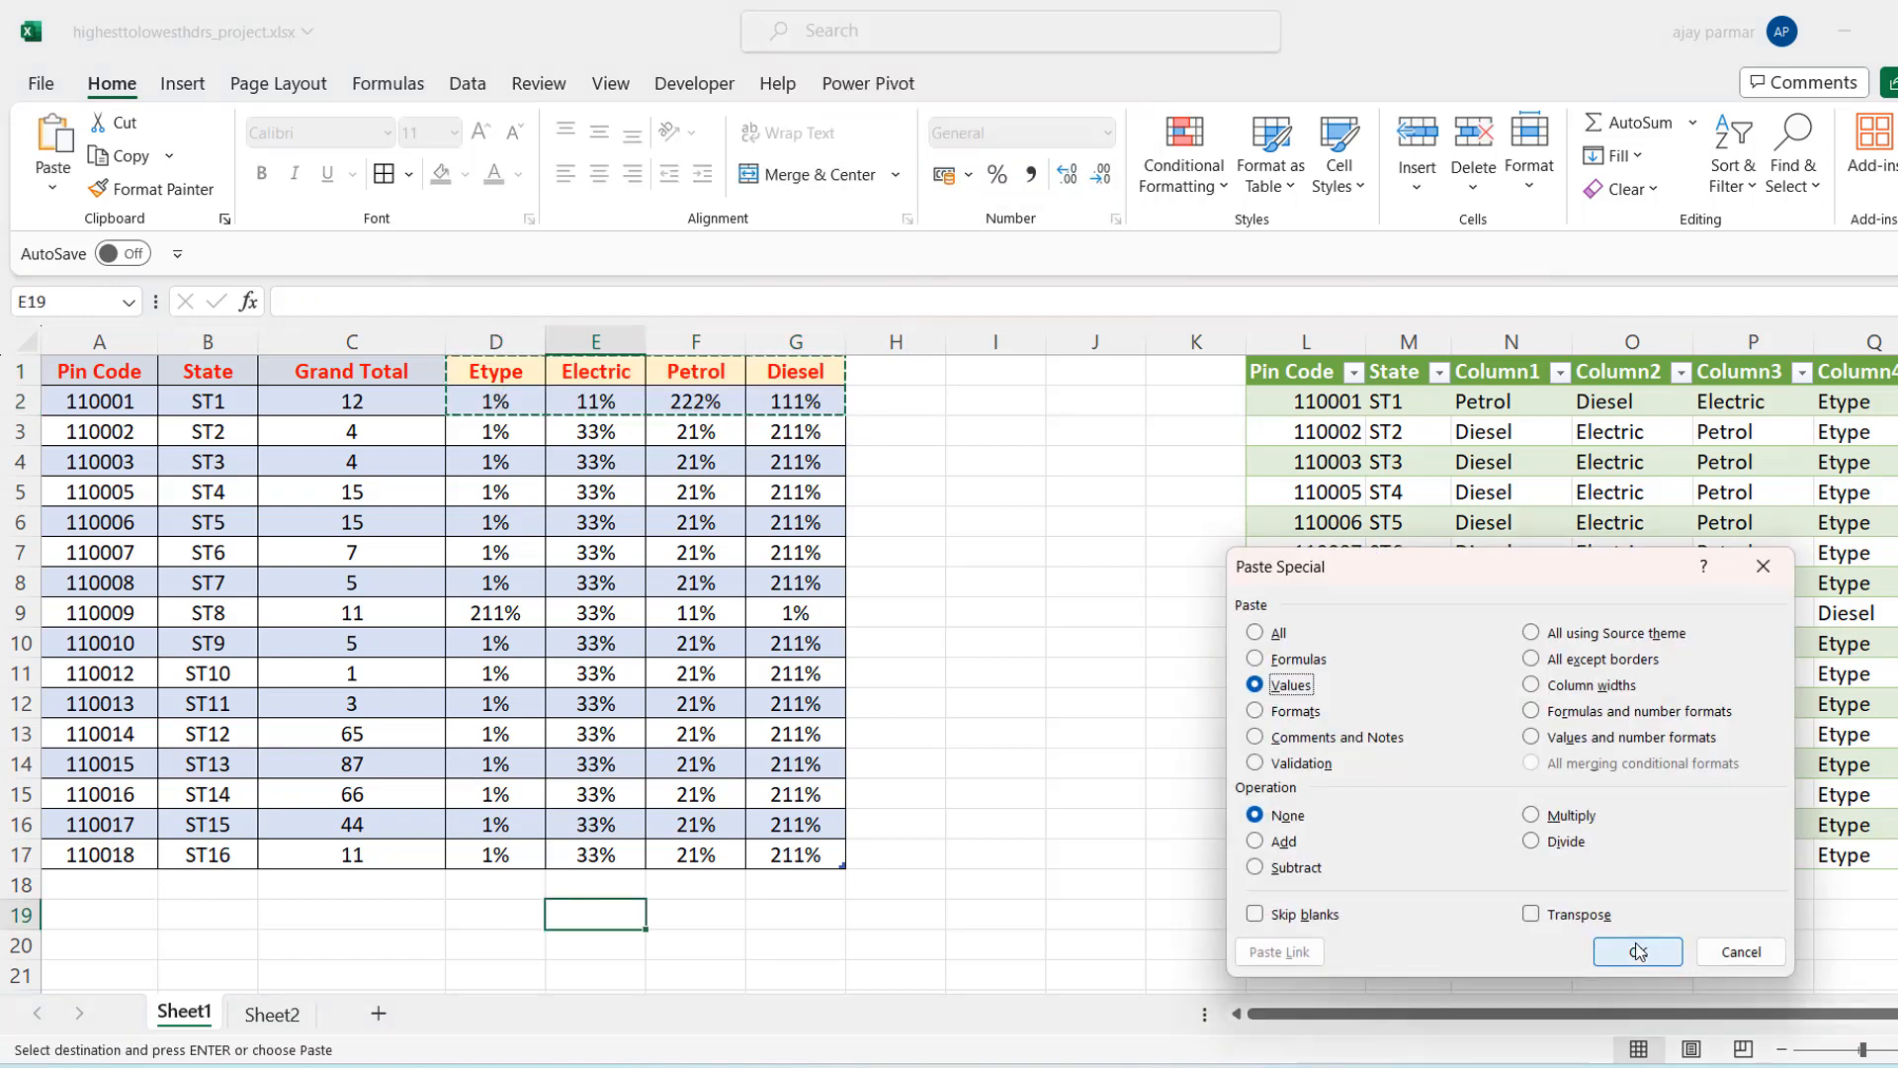
{"action": "left_click", "coordinate": [1638, 950]}
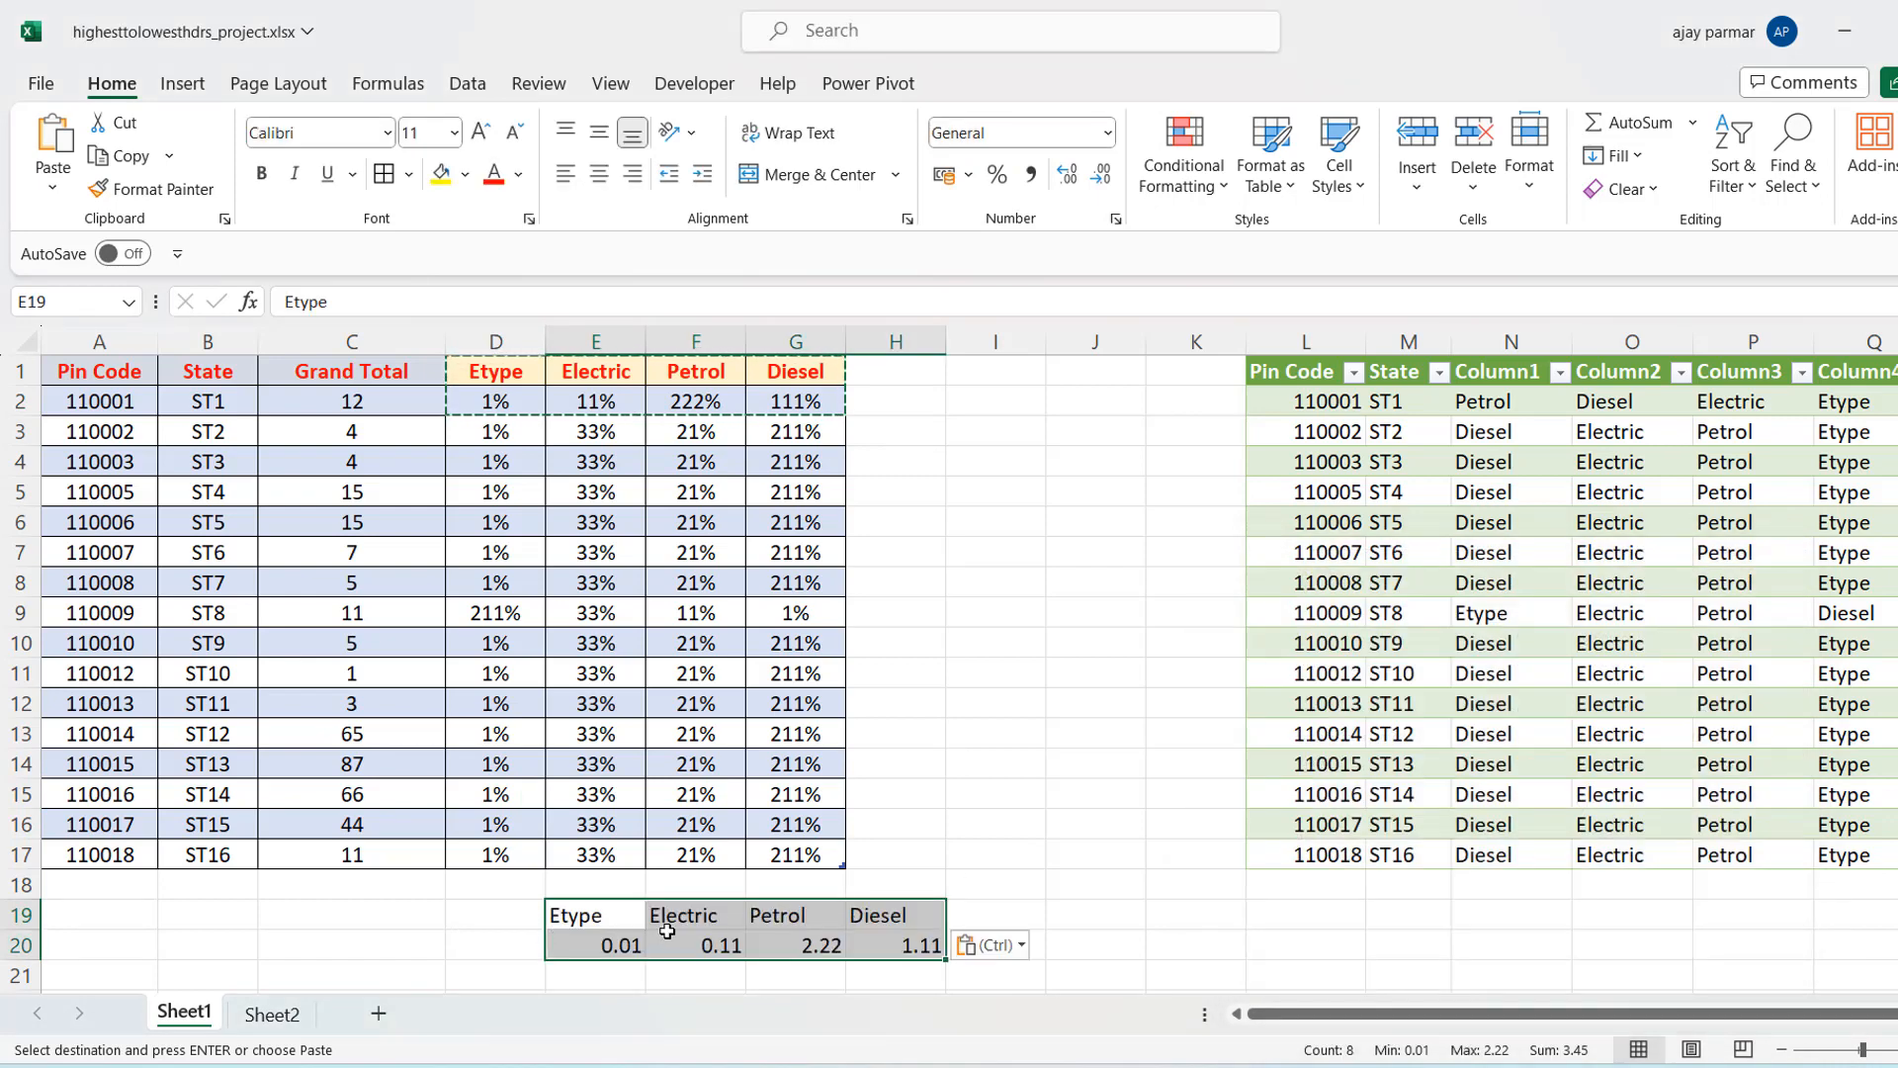
Sort the pasted block E19:H20 left to right by Row 20, from largest to smallest
{"action": "key", "text": "alt+d"}
{"action": "key", "text": "s"}
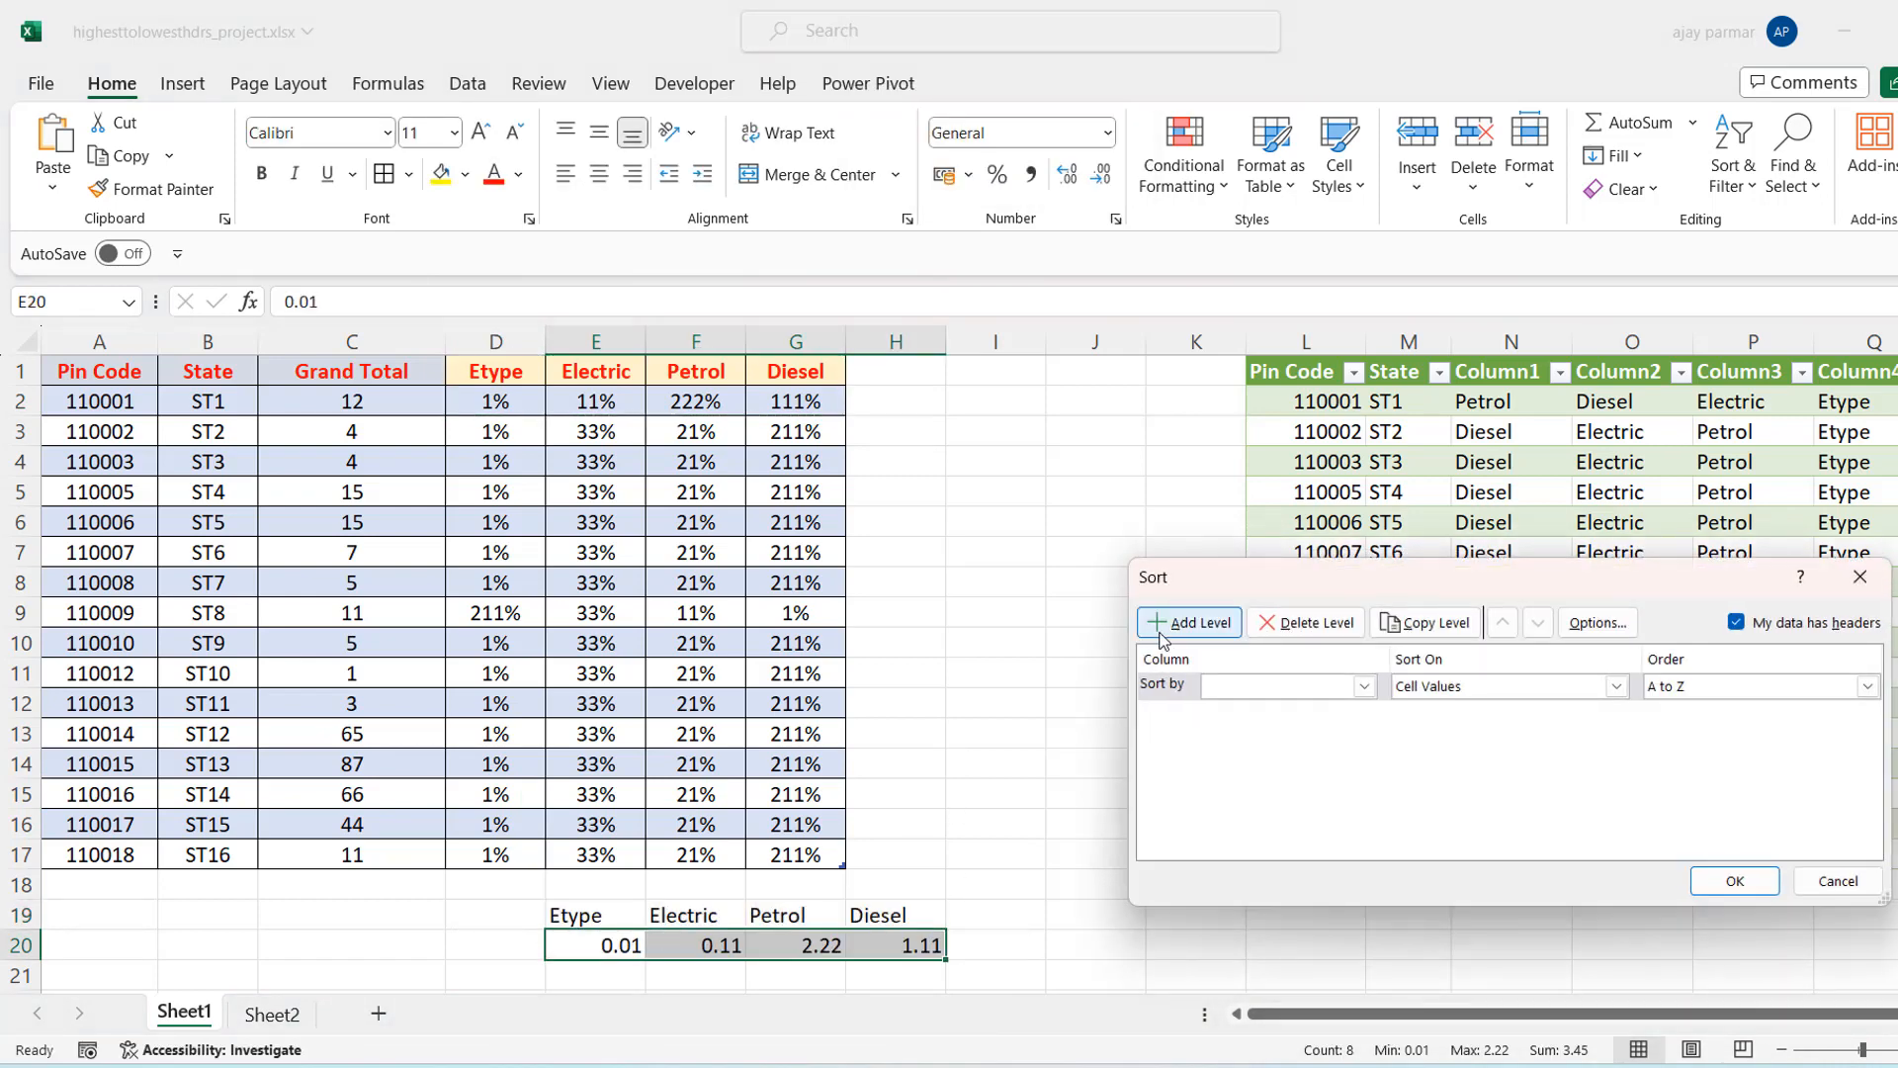
{"action": "left_click", "coordinate": [1598, 622]}
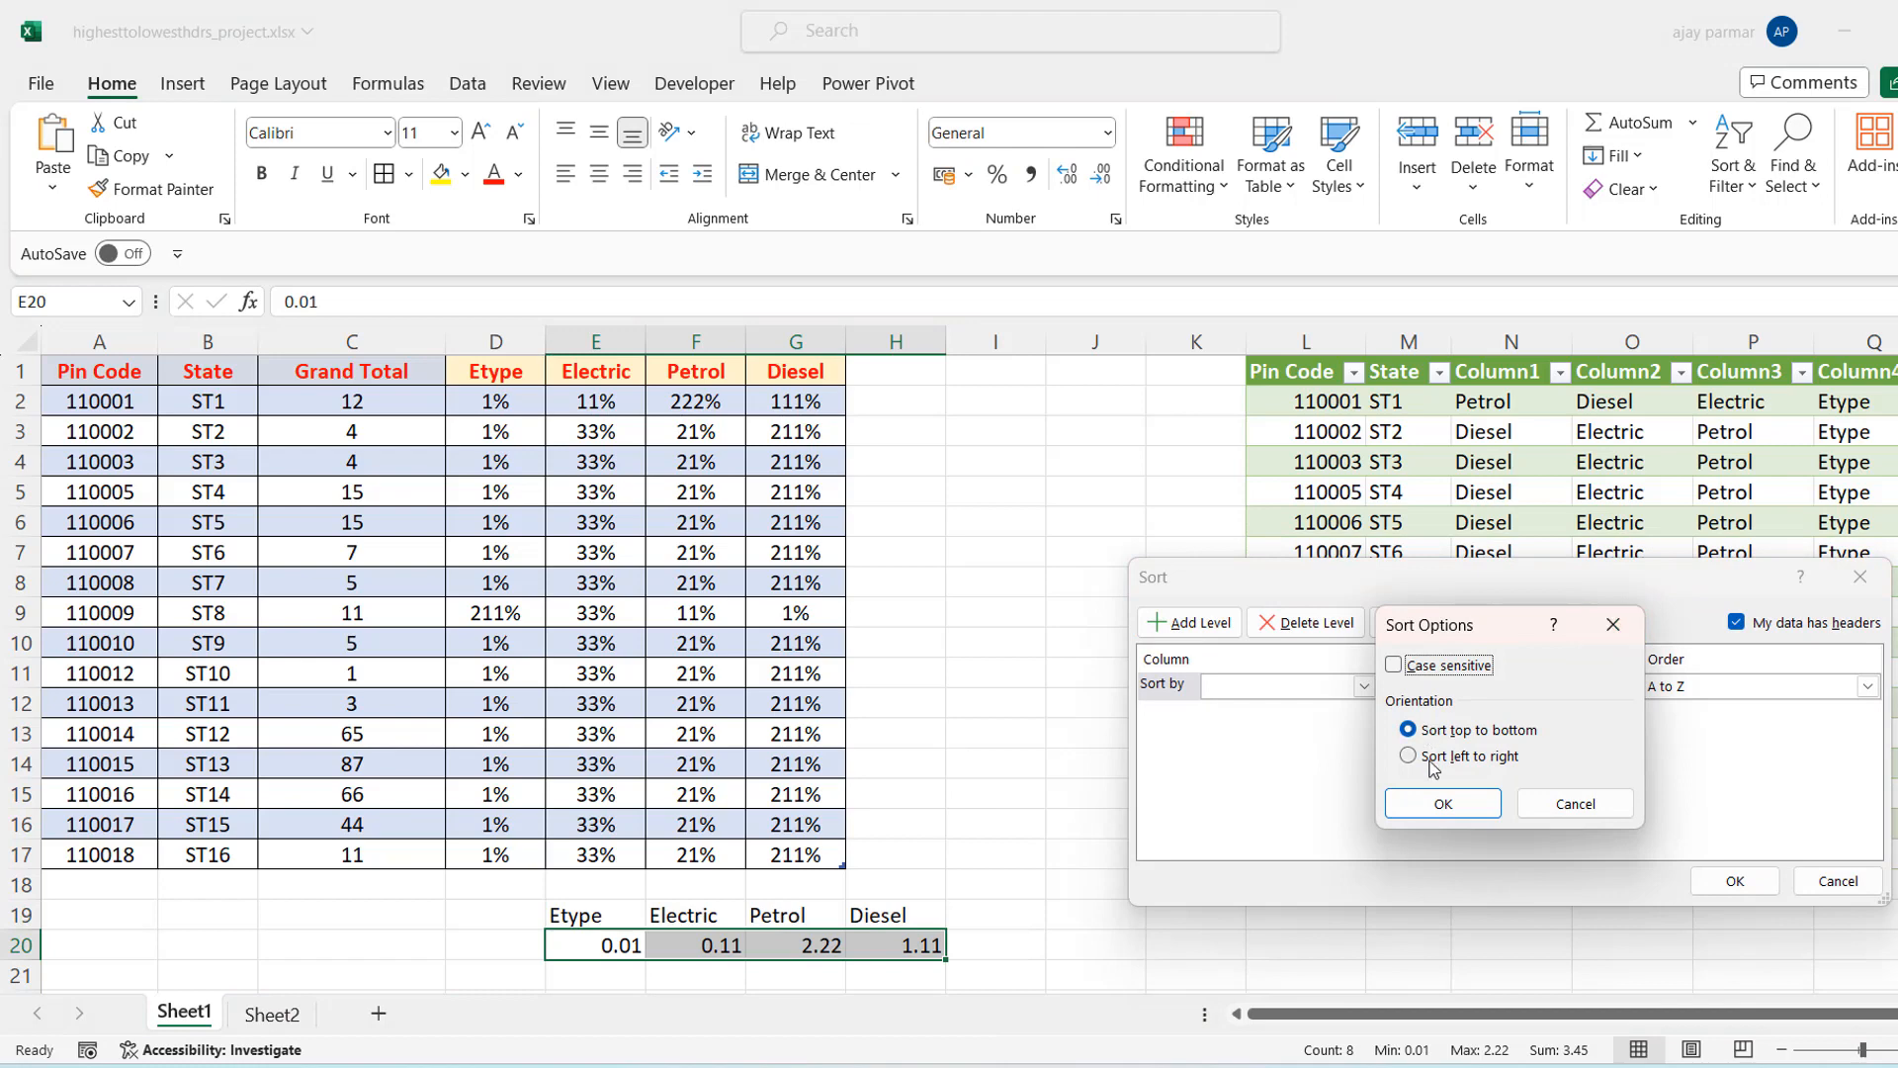
{"action": "left_click", "coordinate": [1433, 757]}
{"action": "left_click", "coordinate": [1452, 805]}
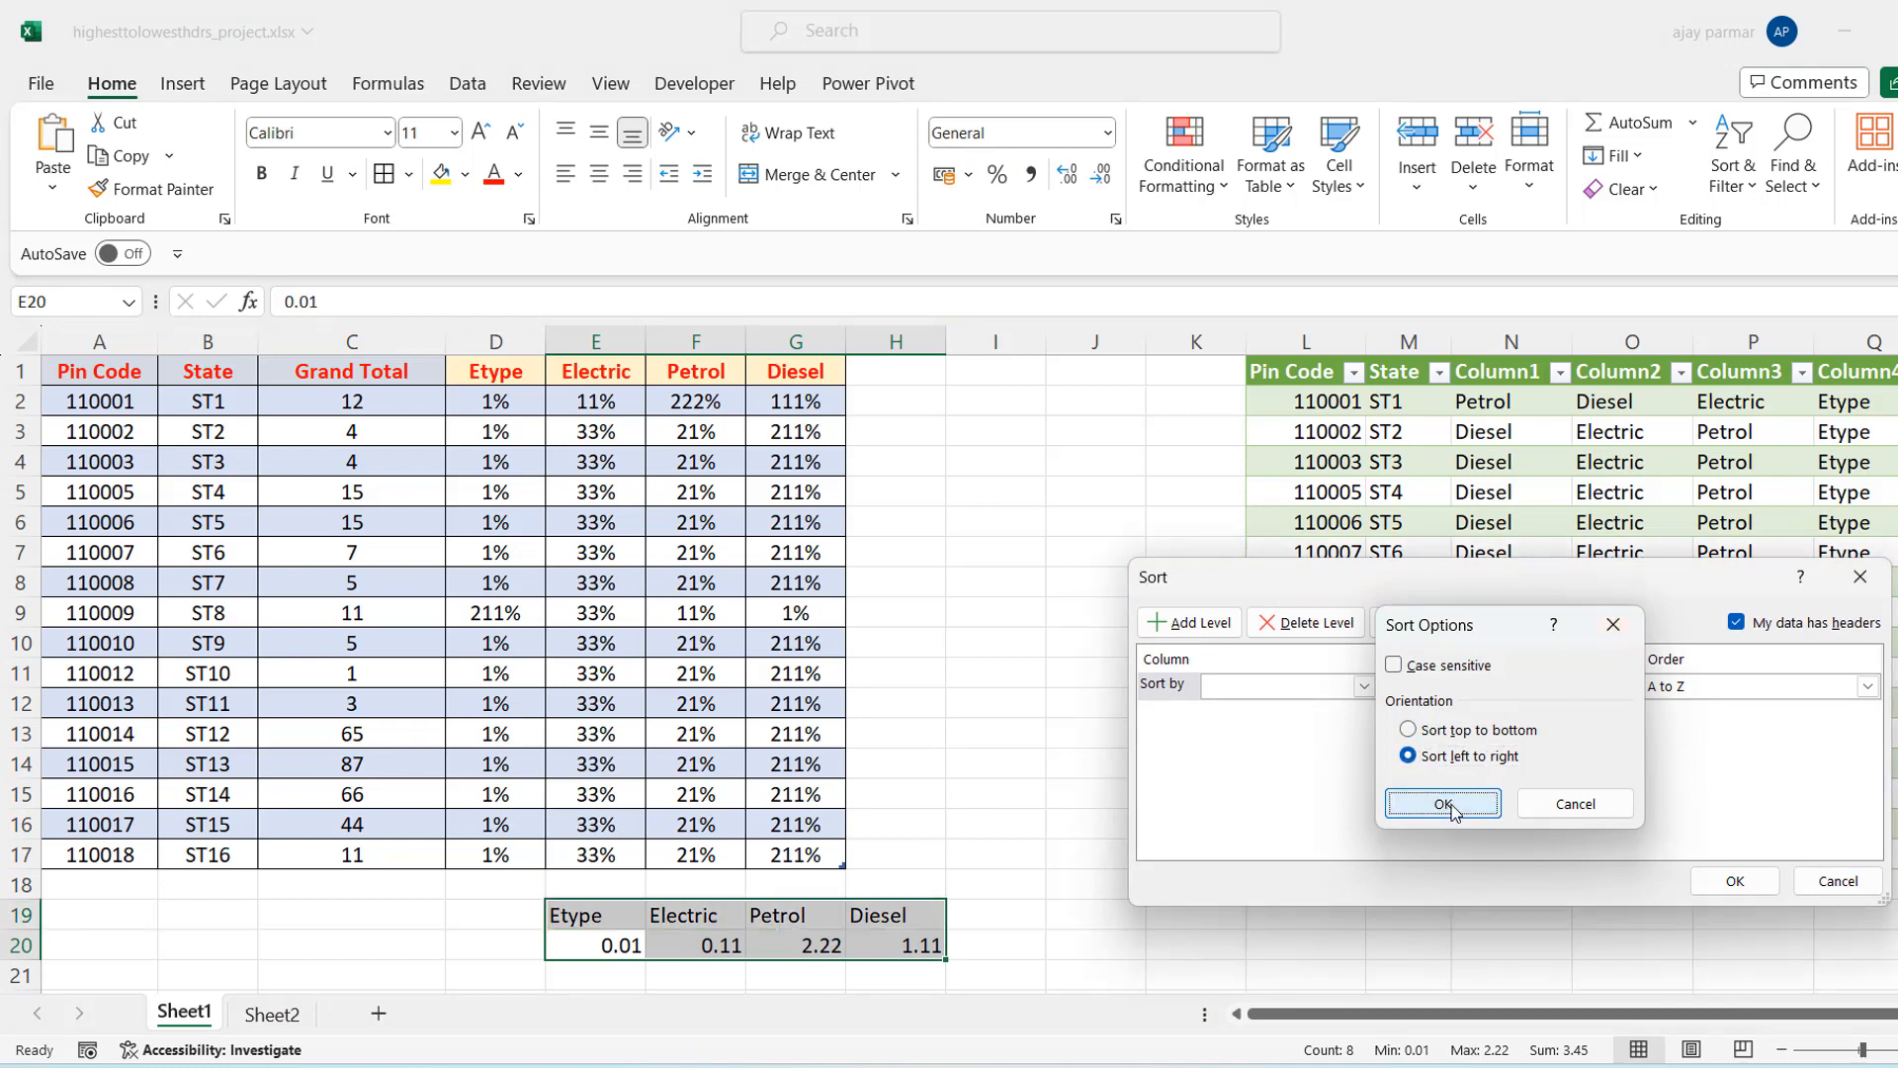
{"action": "left_click", "coordinate": [1364, 685]}
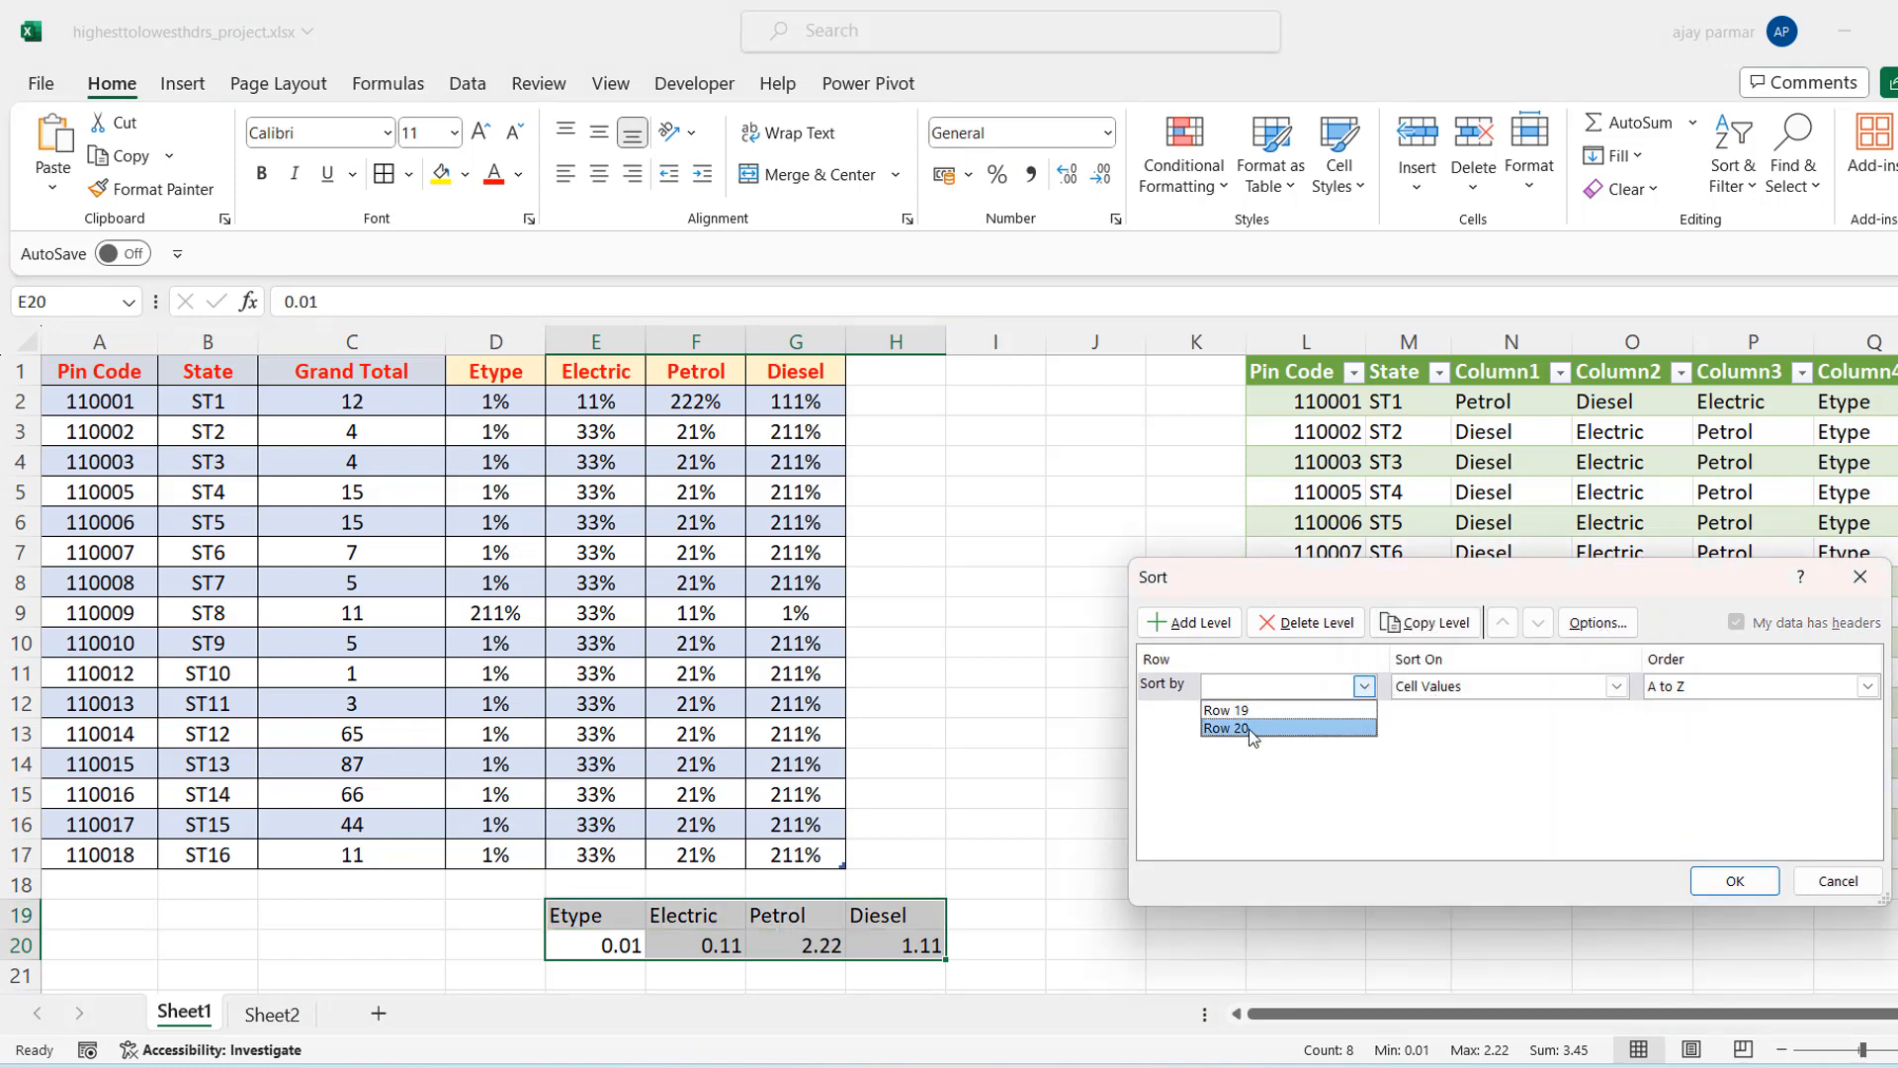
{"action": "left_click", "coordinate": [1251, 730]}
{"action": "left_click", "coordinate": [1867, 686]}
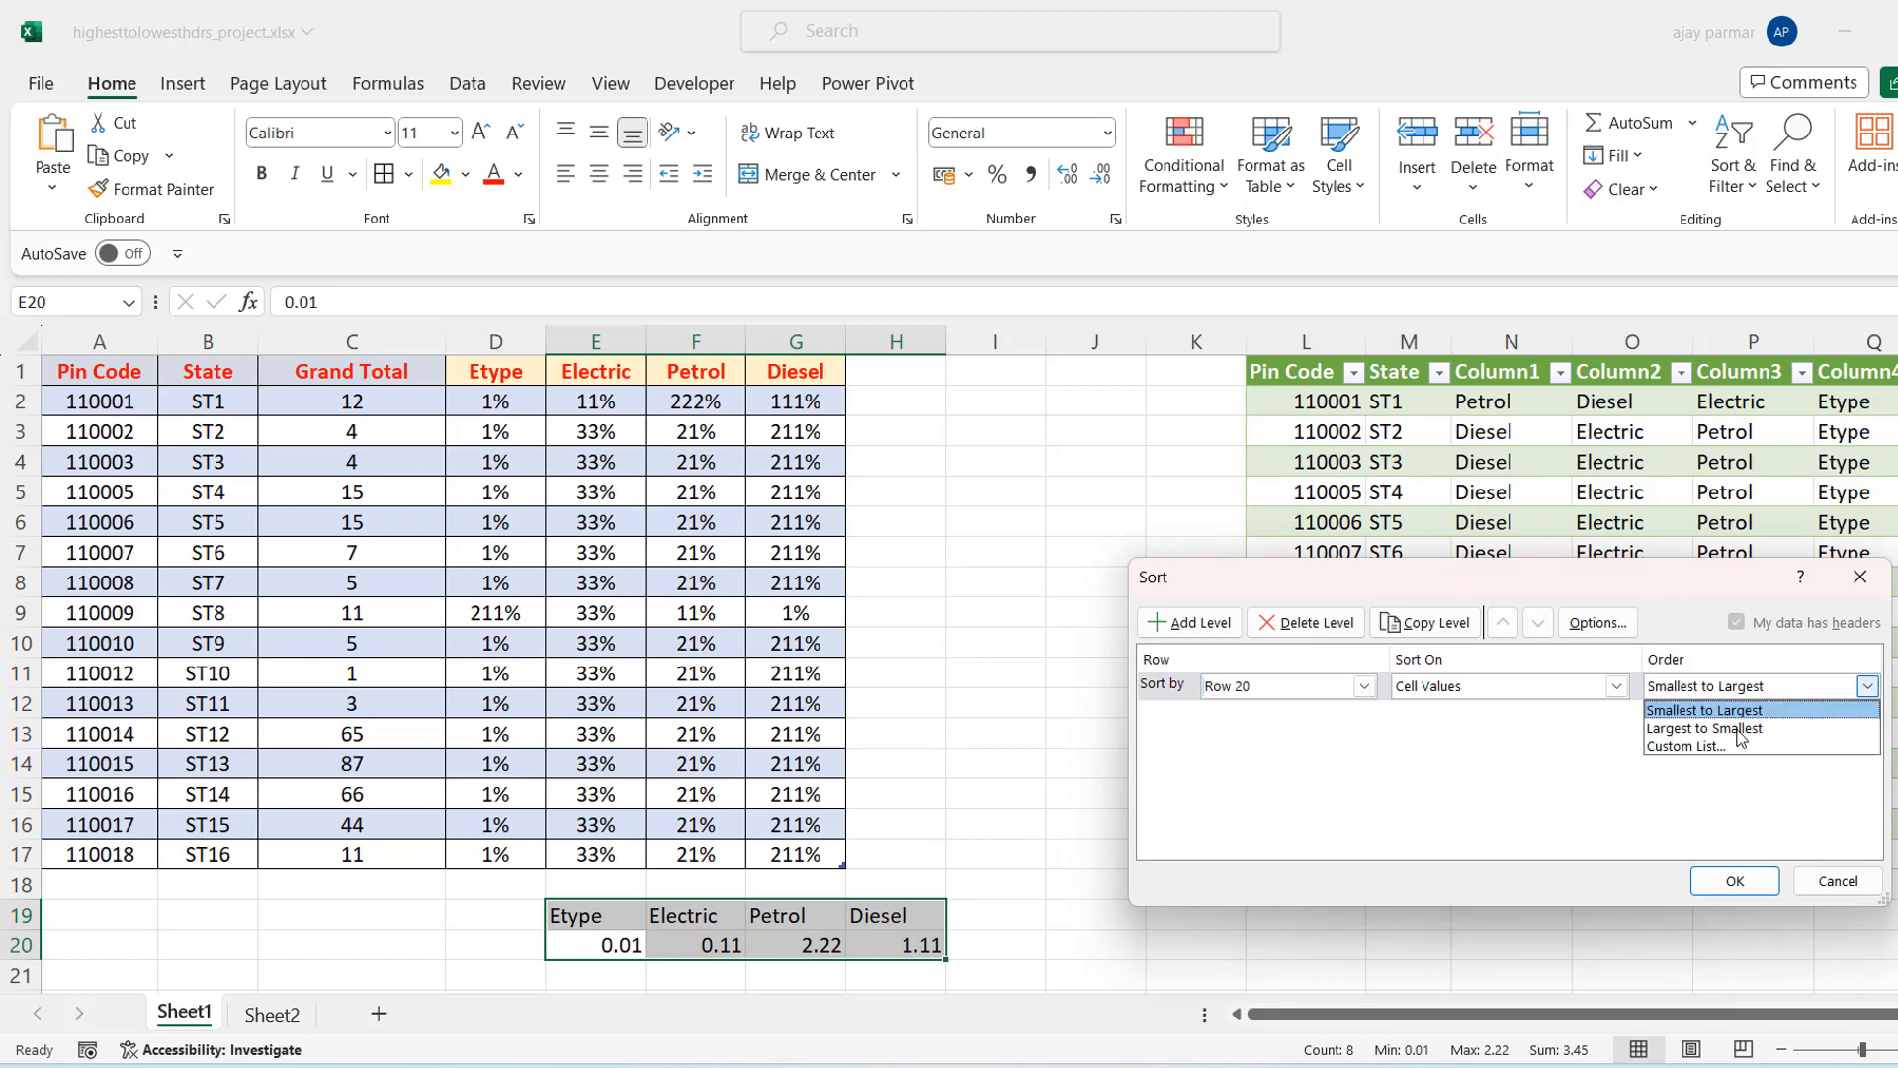
{"action": "left_click", "coordinate": [1703, 730]}
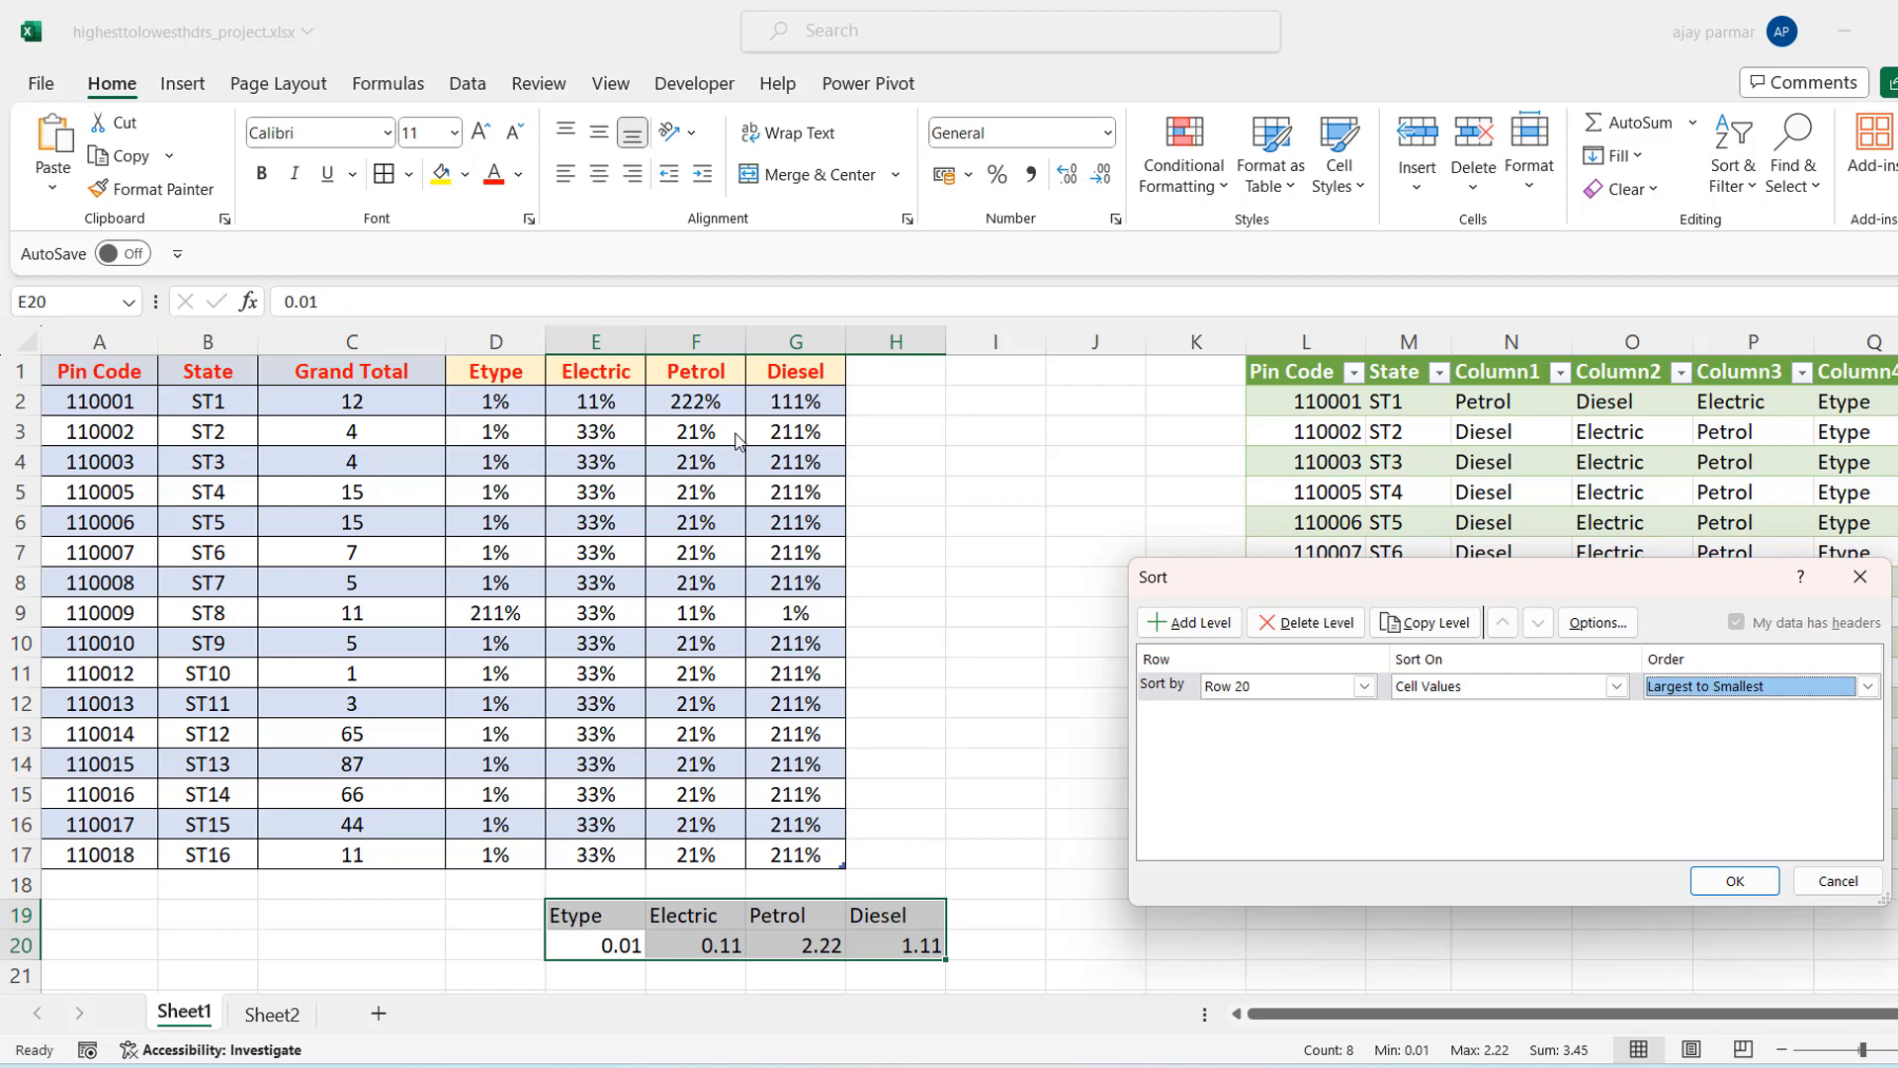
{"action": "left_click", "coordinate": [1738, 881]}
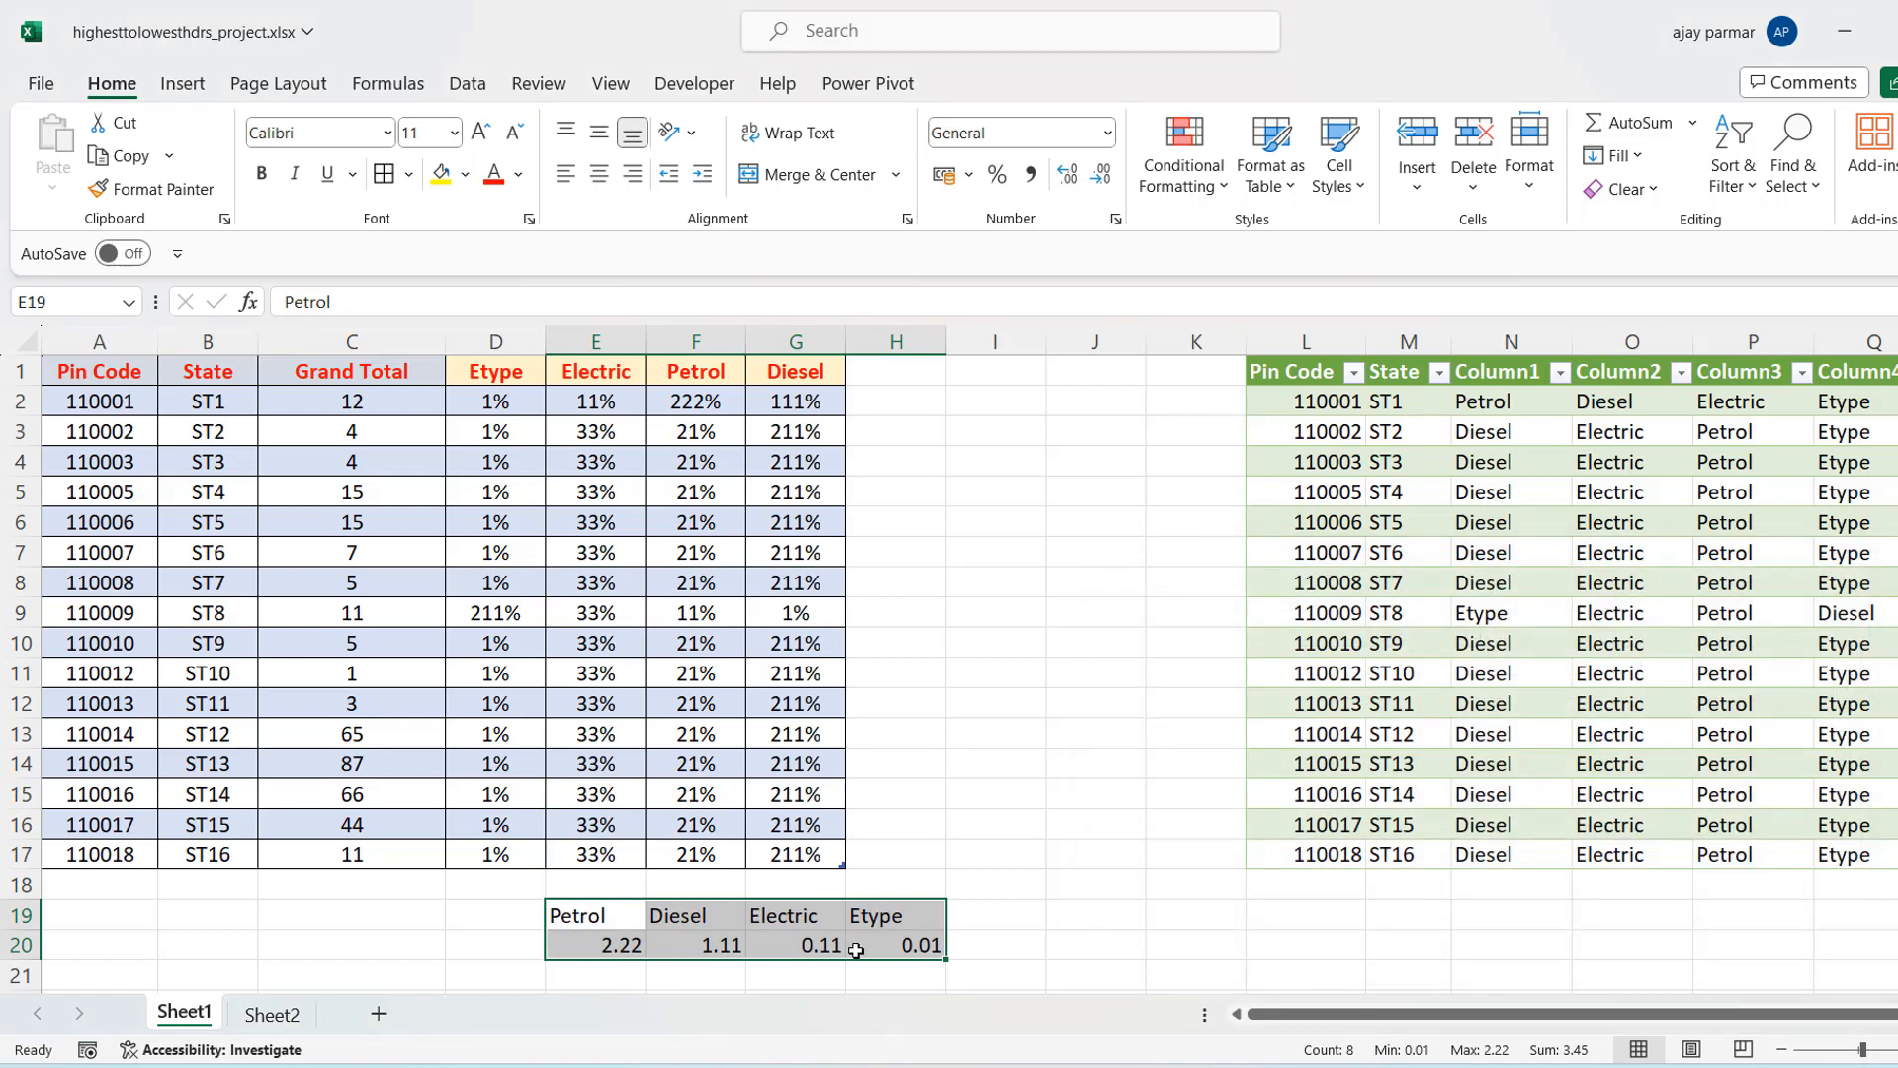
Copy the sorted fuel names in E19:H19 into the empty cells starting at H2
{"action": "left_click", "coordinate": [611, 913]}
{"action": "left_click", "coordinate": [885, 916], "text": "shift"}
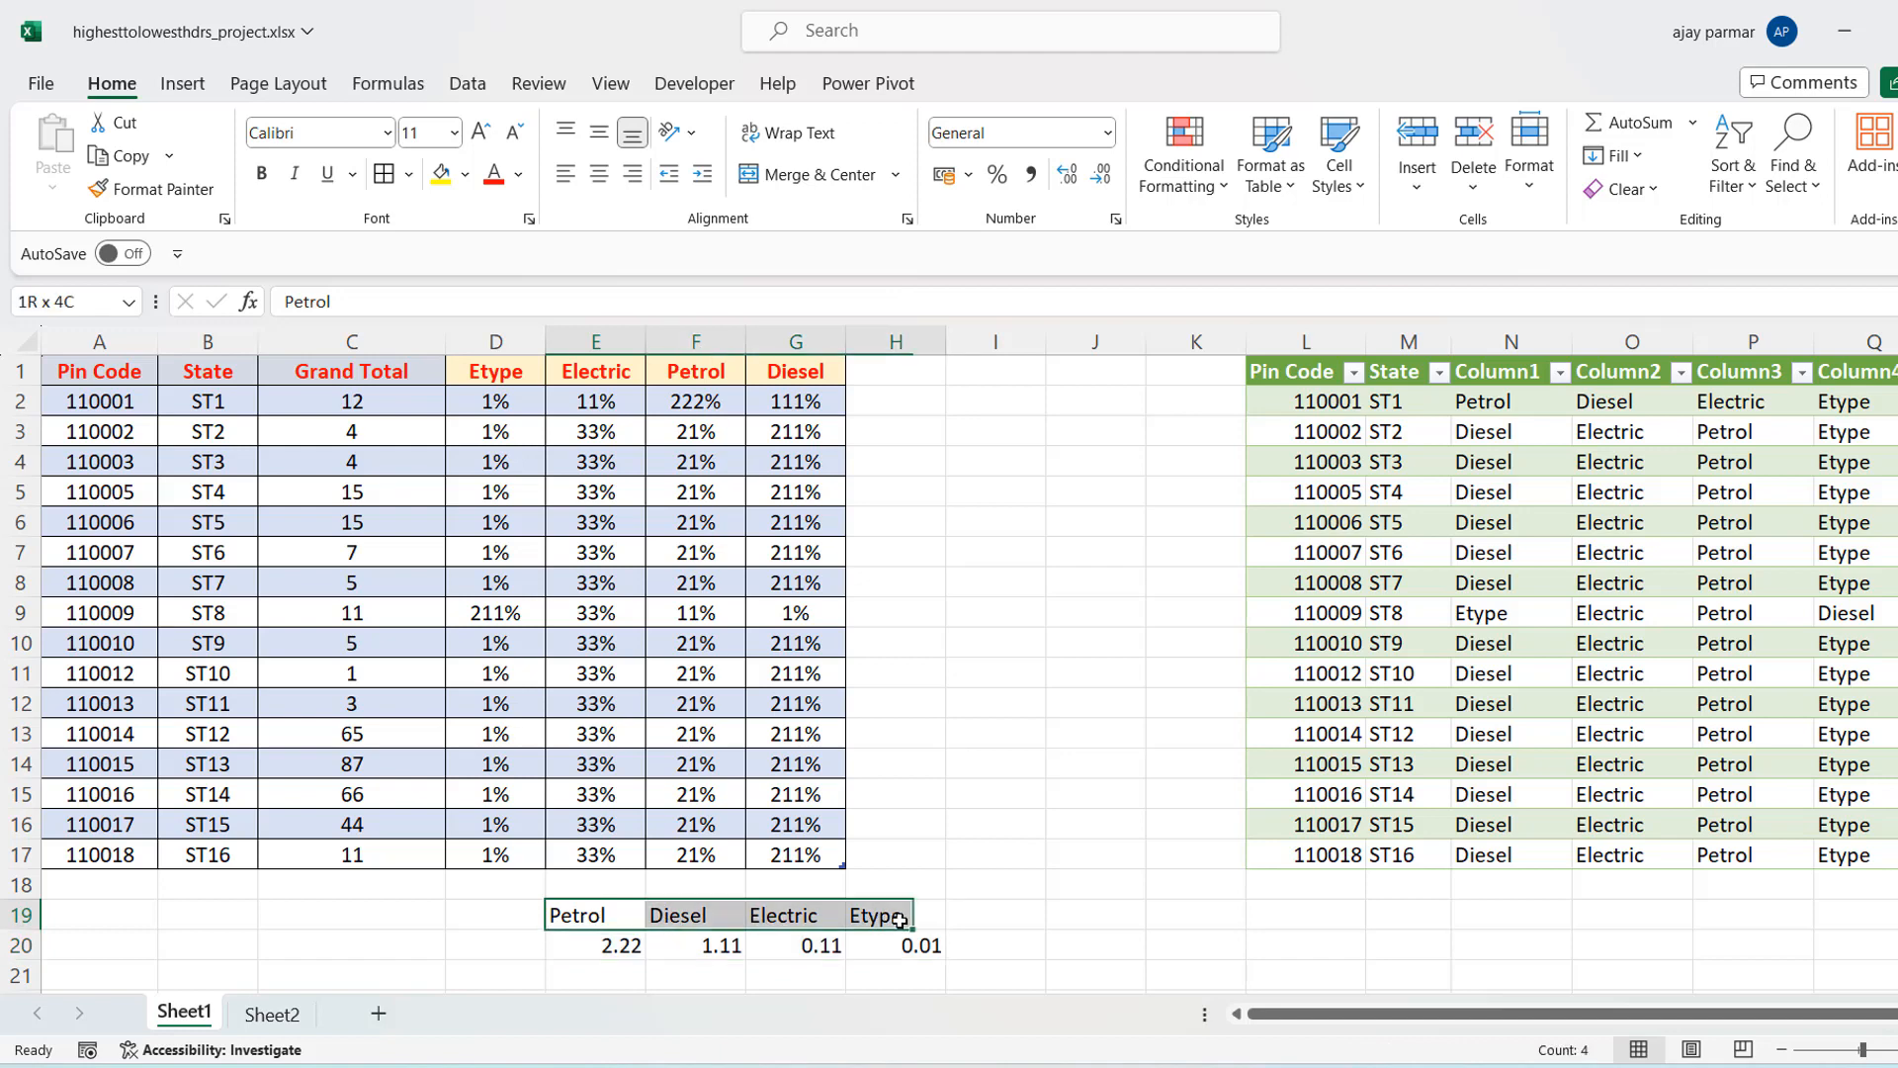
{"action": "key", "text": "ctrl+c"}
{"action": "left_click", "coordinate": [882, 403]}
{"action": "key", "text": "ctrl+v"}
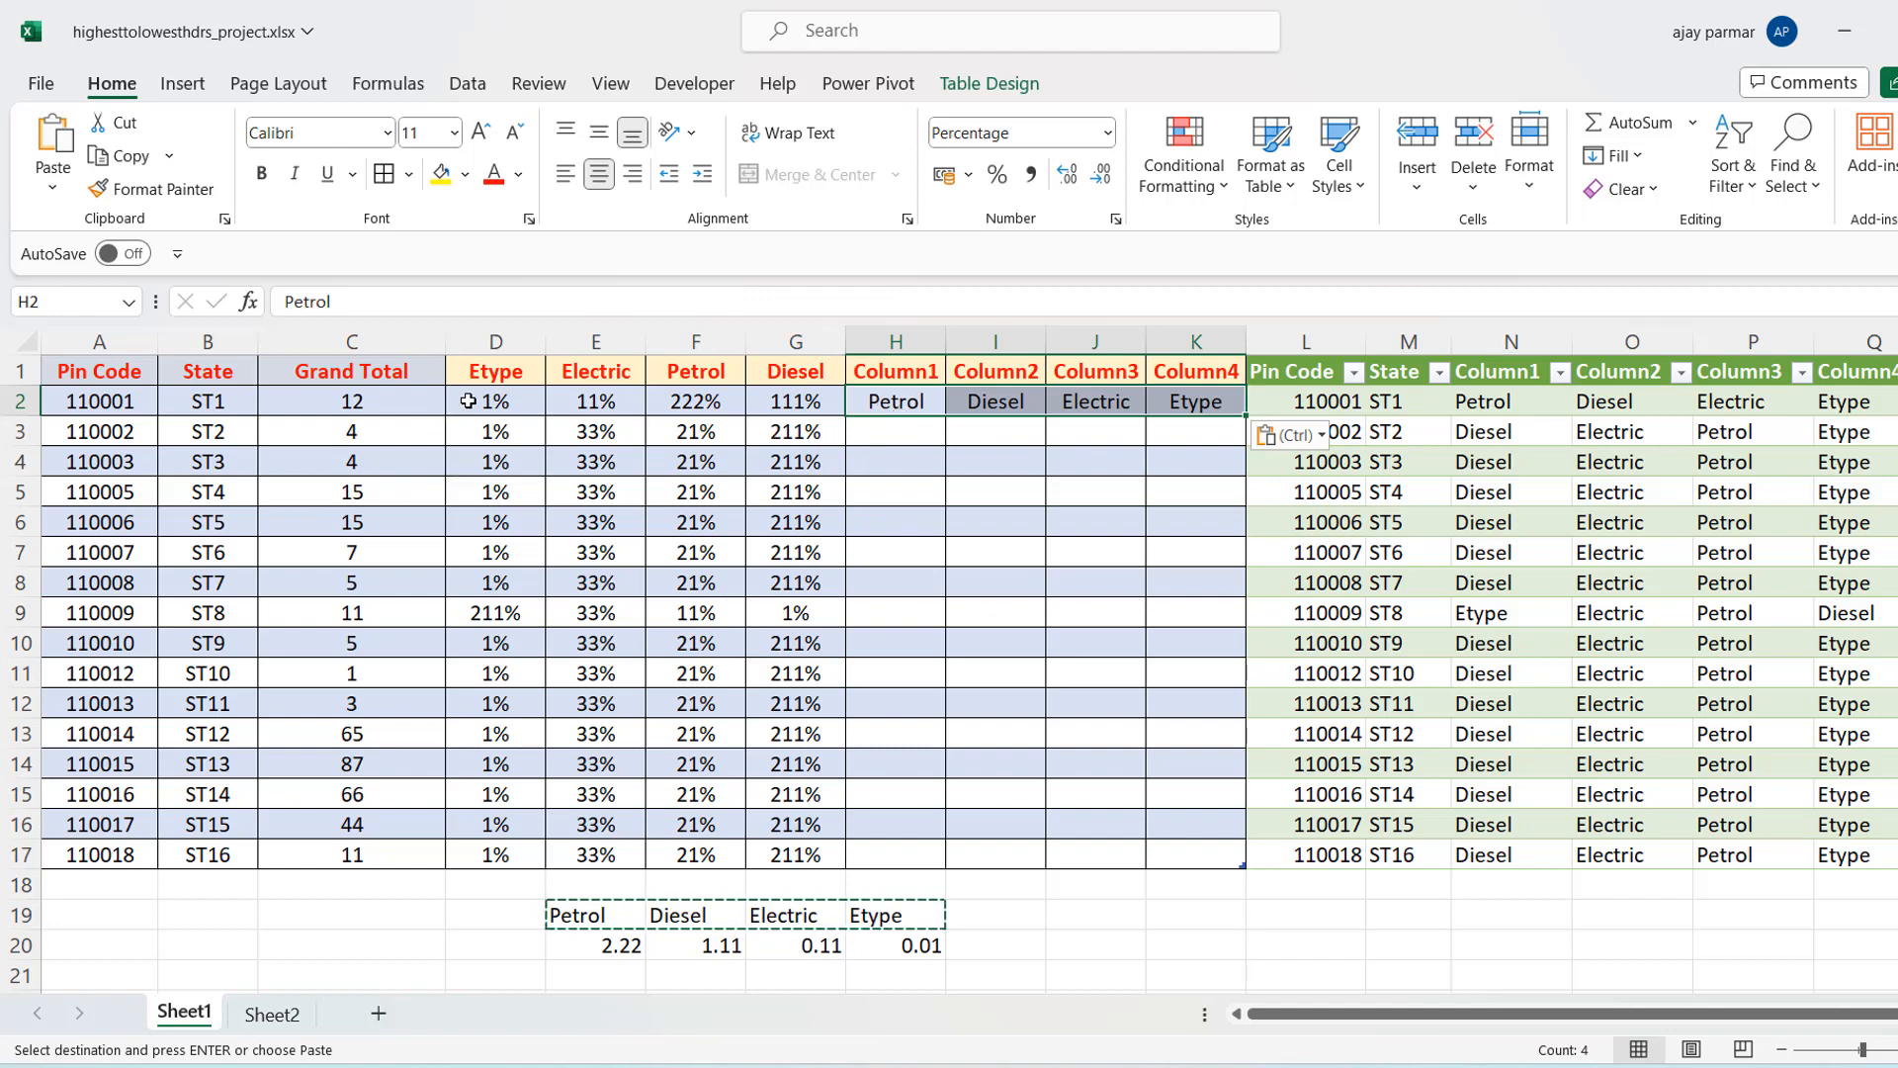
Undo the source table's automatic expansion and the fuel names pasted at H2
{"action": "left_click_drag", "start_coordinate": [472, 383], "coordinate": [760, 374]}
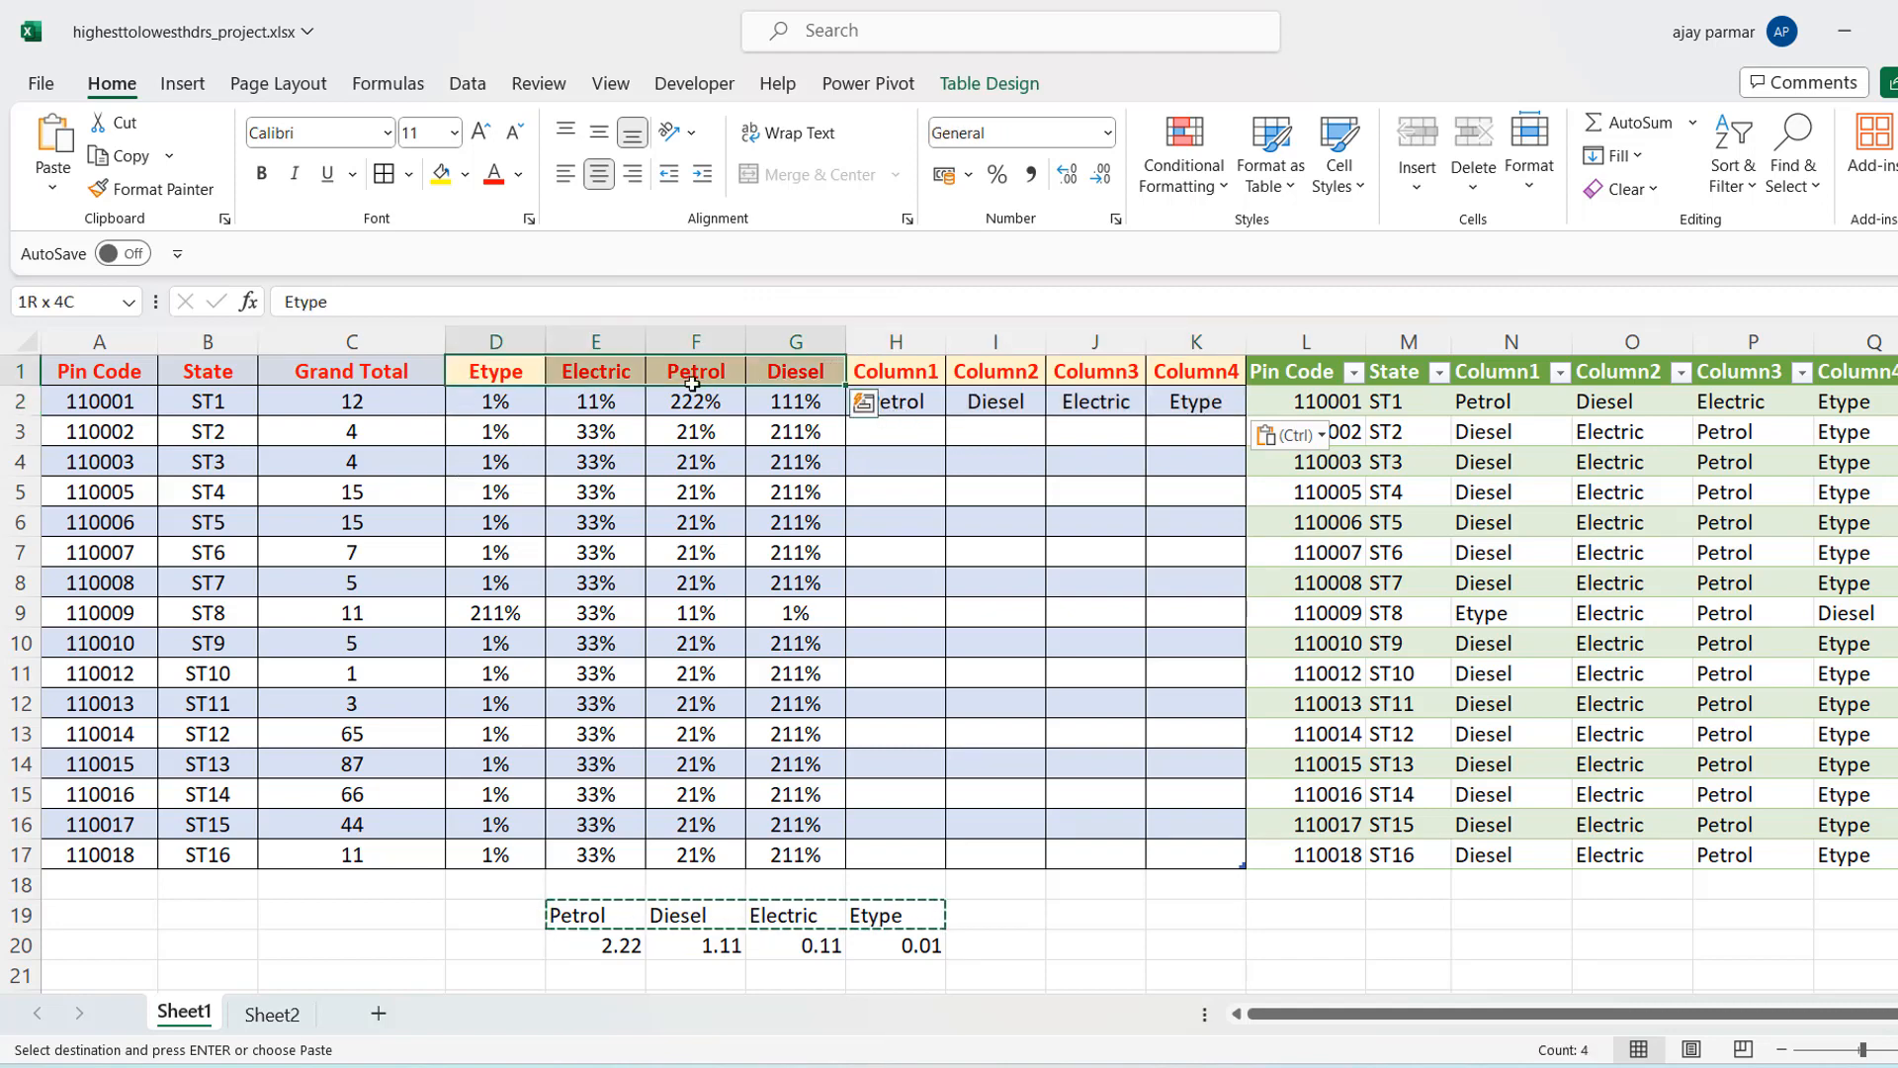
{"action": "left_click_drag", "start_coordinate": [485, 432], "coordinate": [794, 432]}
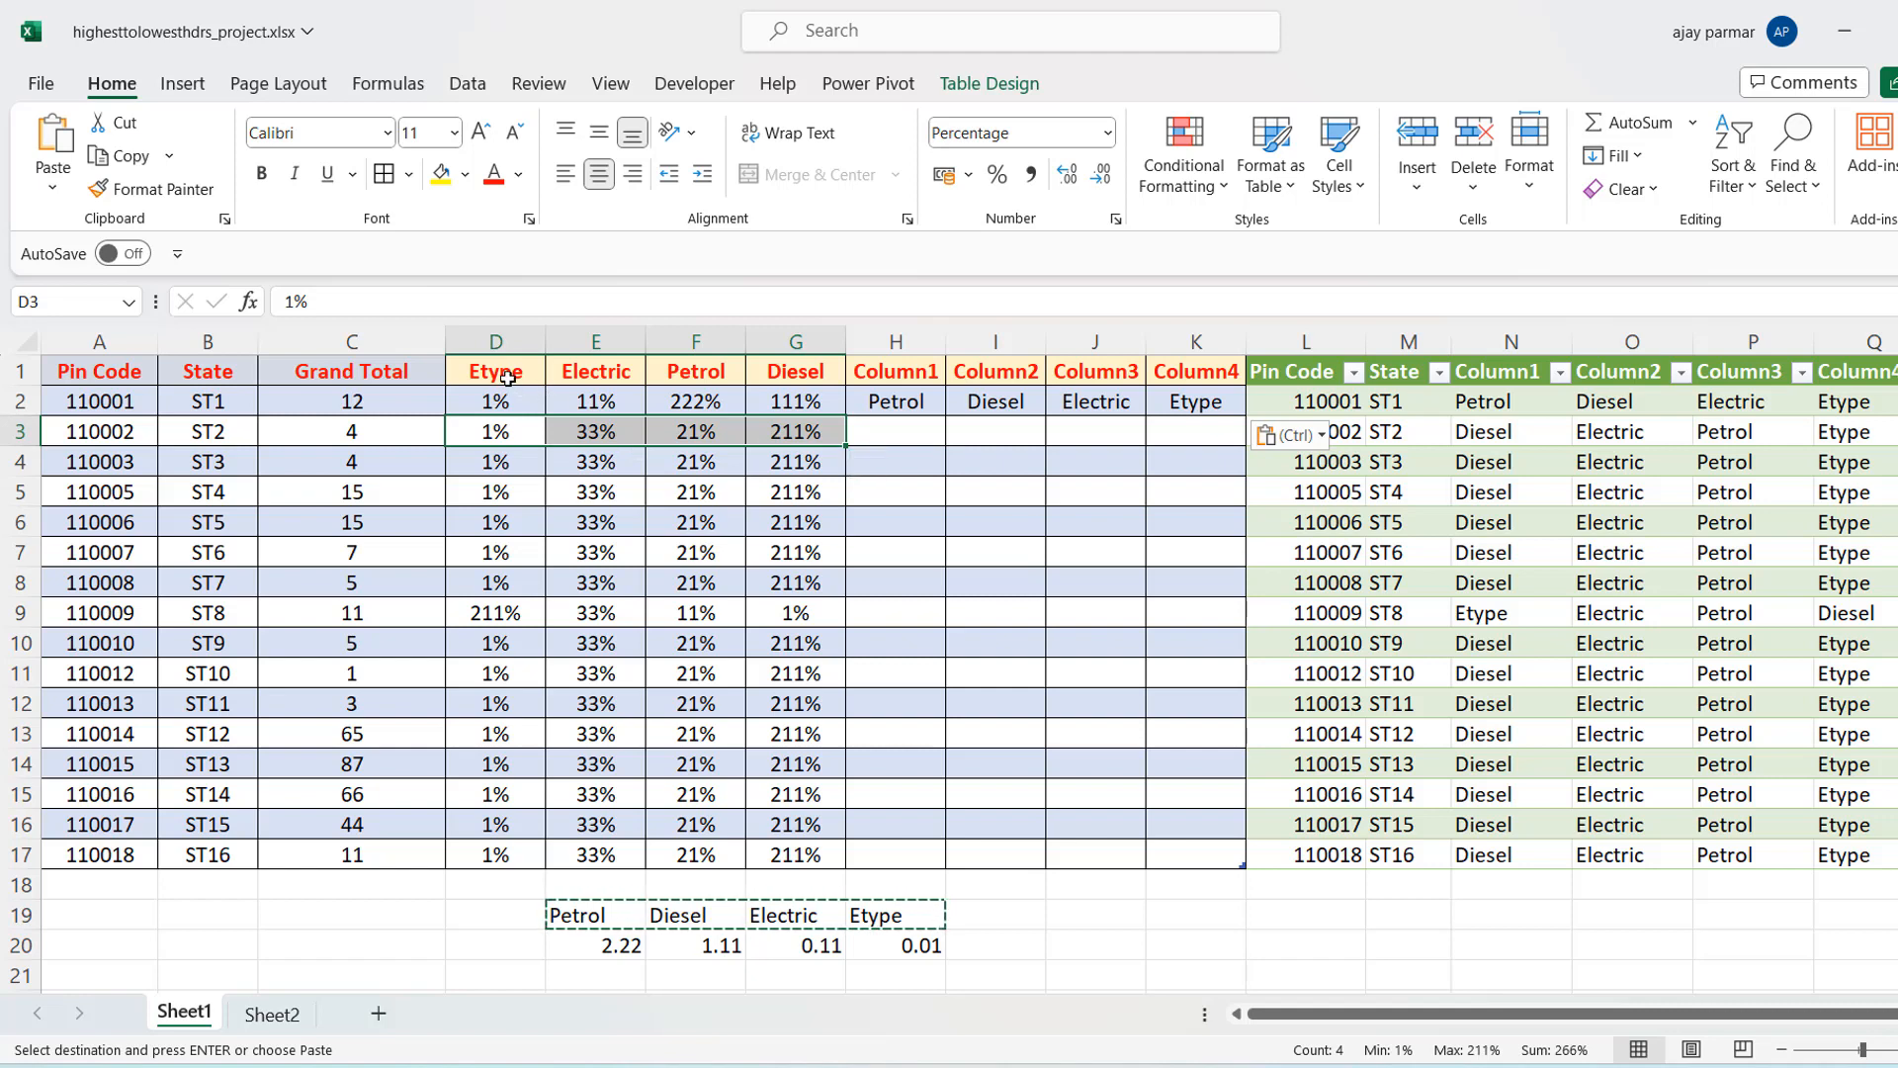
{"action": "key", "text": "ctrl+z"}
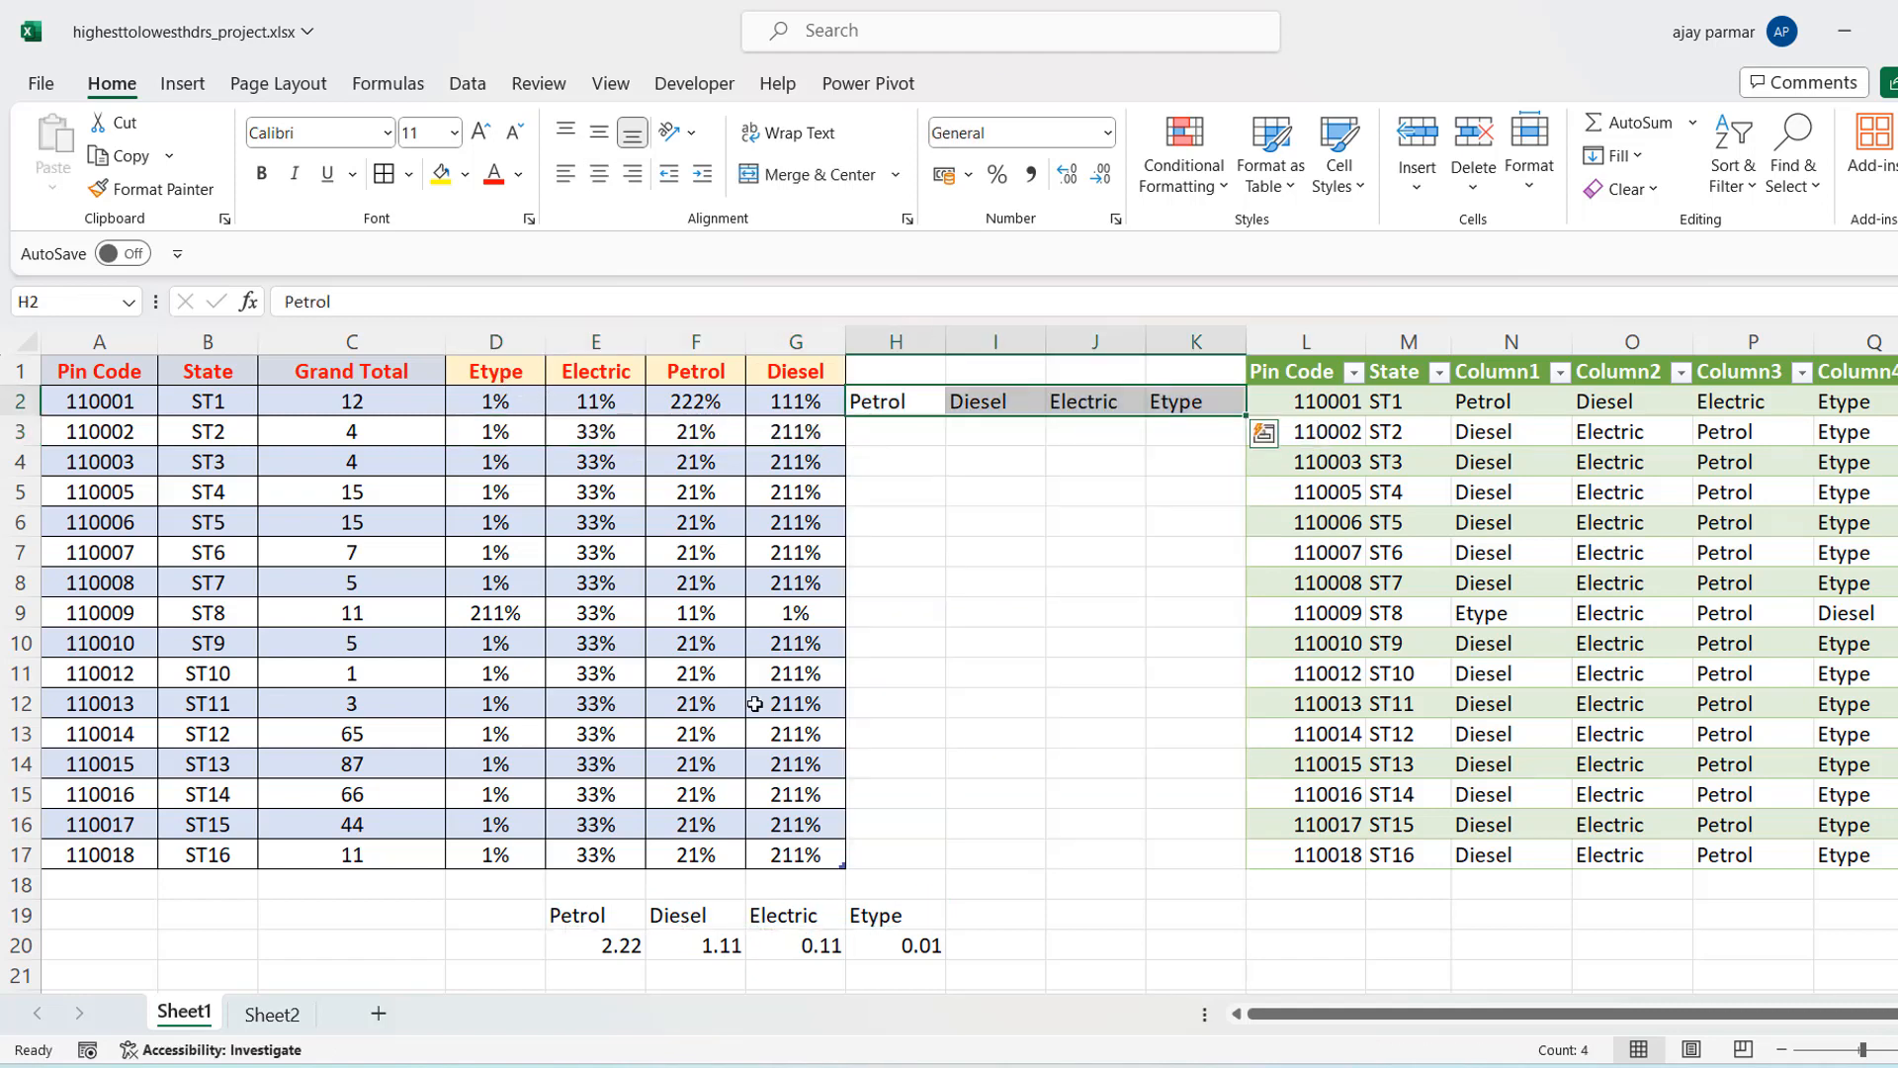
{"action": "key", "text": "ctrl+z"}
Clear the helper block E19:H20 below the source table
{"action": "left_click", "coordinate": [606, 910]}
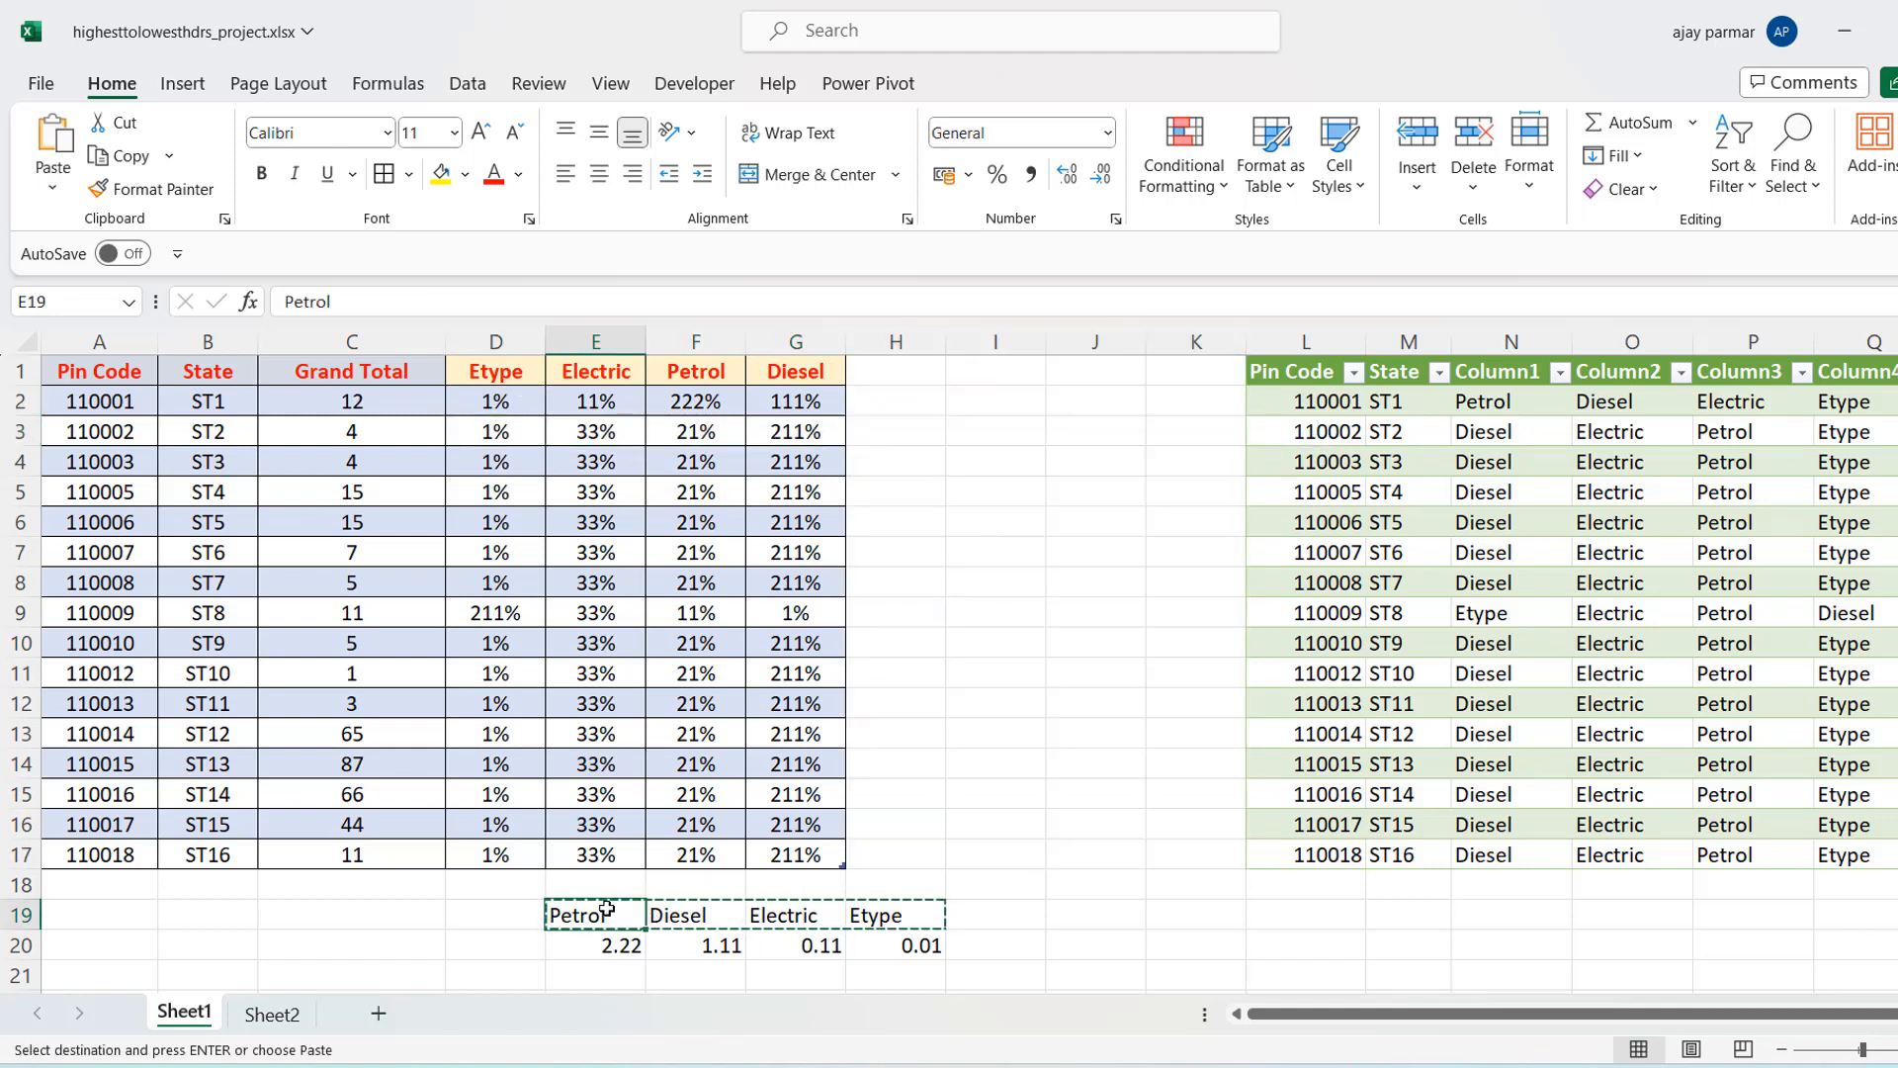
{"action": "key", "text": "shift+Right"}
{"action": "key", "text": "shift+Right"}
{"action": "key", "text": "shift+Right"}
{"action": "key", "text": "shift+Down"}
{"action": "key", "text": "Delete"}
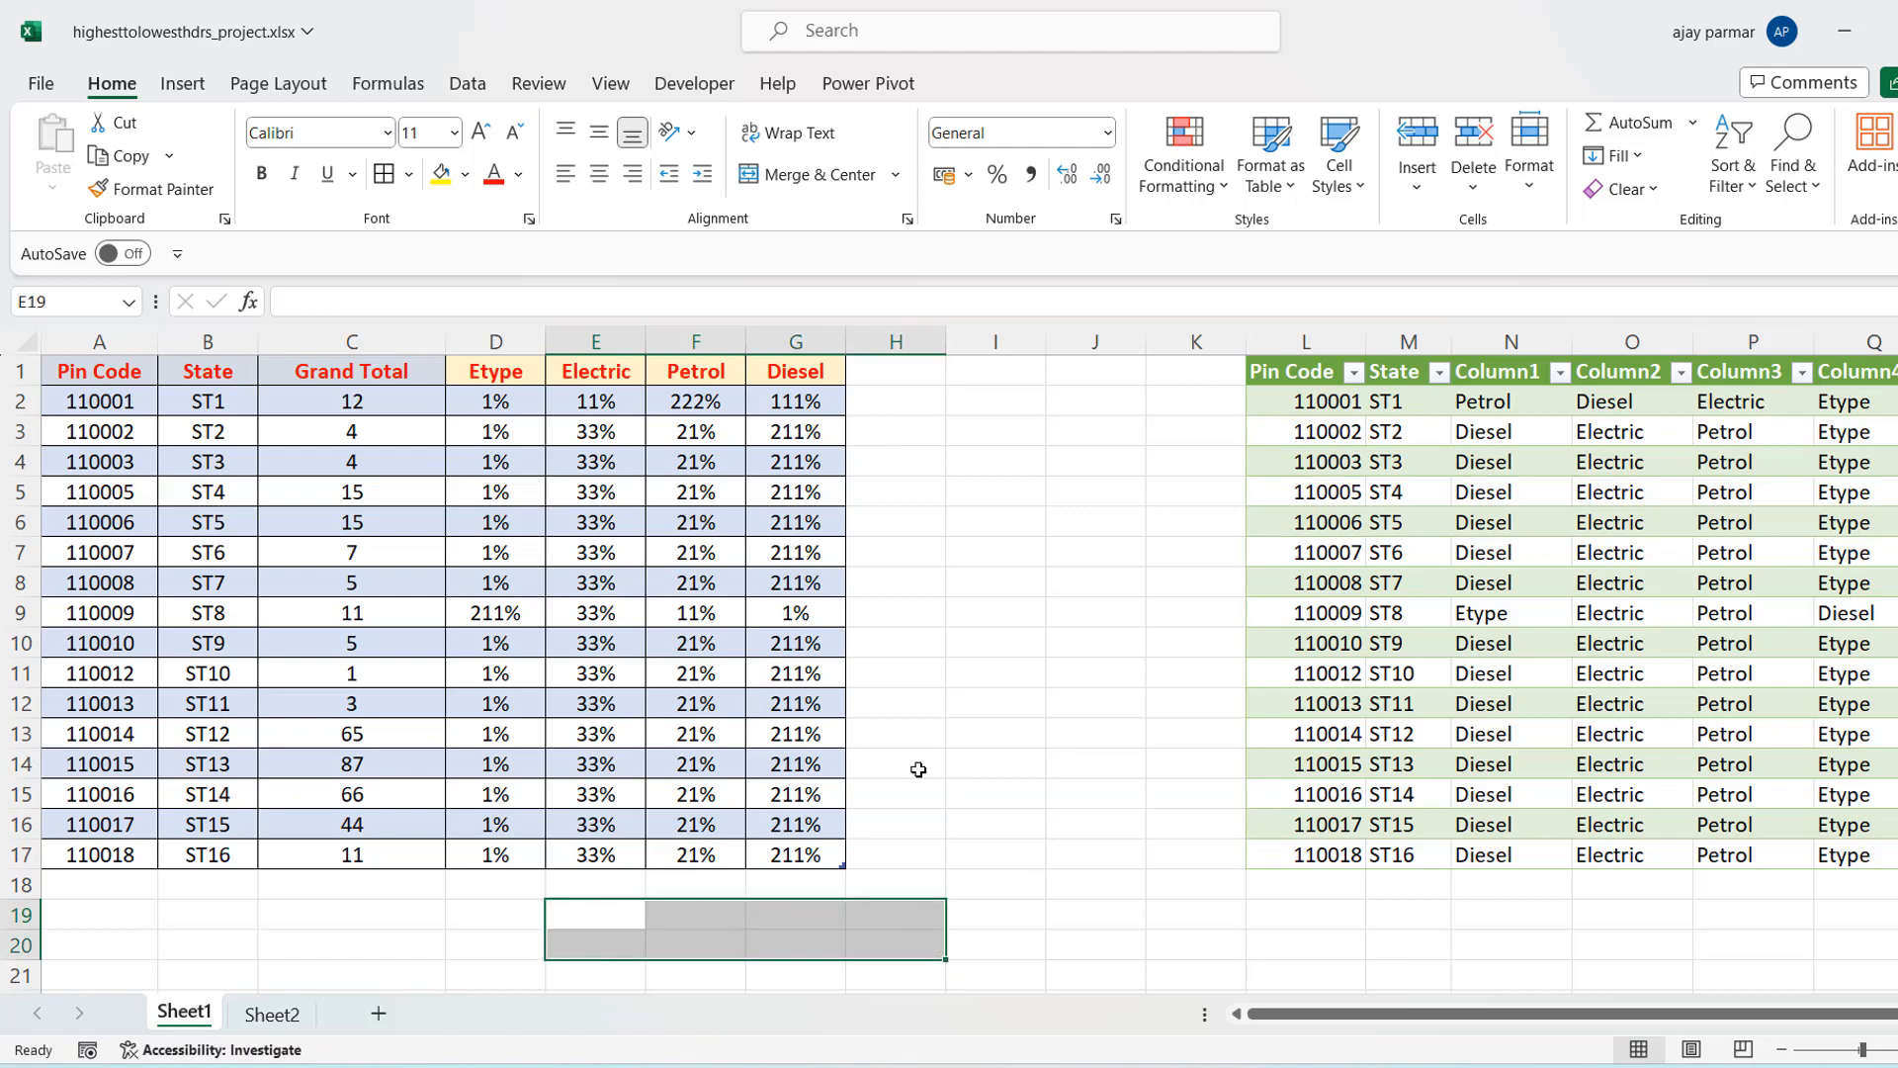
Examine the ranked fuel names in N2:Q17 of the green table against the source table's percentages
{"action": "left_click", "coordinate": [1454, 502]}
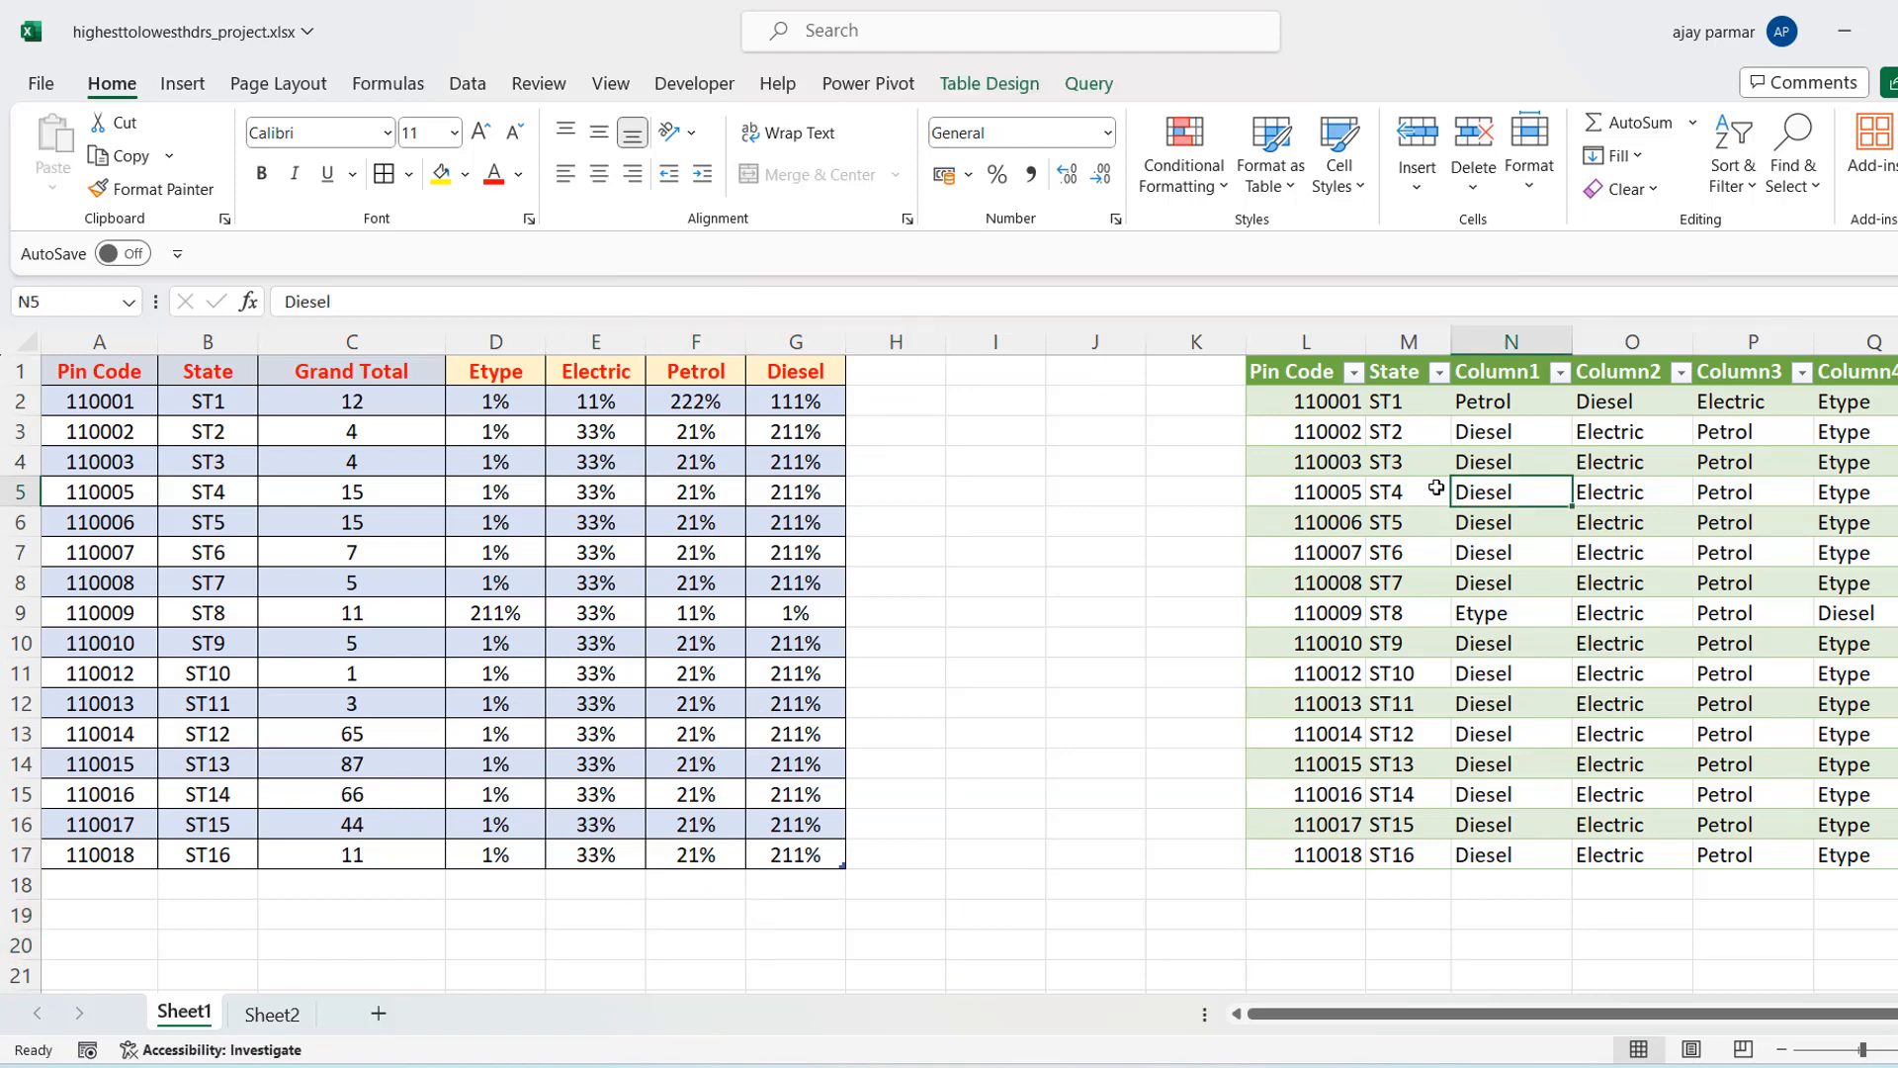
{"action": "left_click", "coordinate": [1542, 398]}
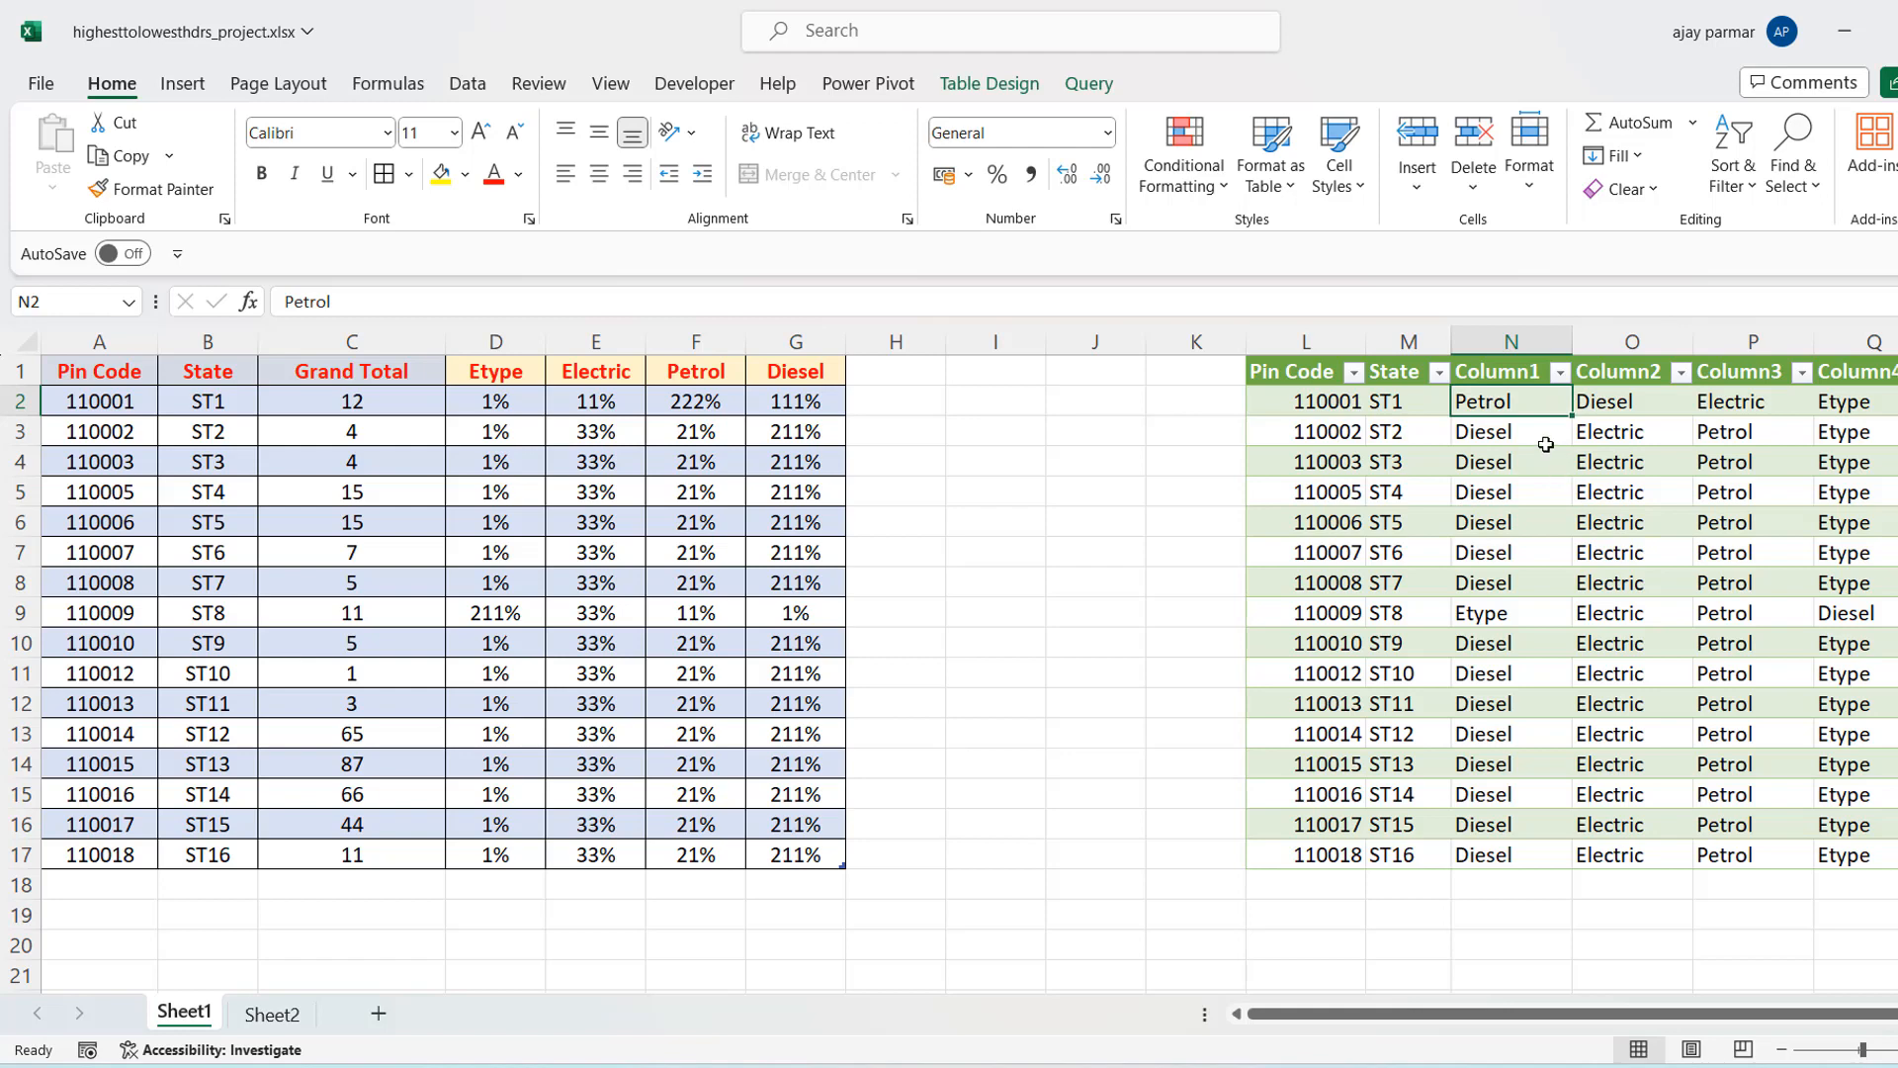
{"action": "key", "text": "shift+Right"}
{"action": "key", "text": "shift+Right"}
{"action": "key", "text": "shift+Right"}
{"action": "key", "text": "shift+Down"}
{"action": "key", "text": "shift+Down"}
{"action": "key", "text": "shift+Down"}
{"action": "key", "text": "shift+Down"}
{"action": "key", "text": "shift+Down"}
{"action": "key", "text": "shift+Down"}
{"action": "key", "text": "shift+Down"}
{"action": "key", "text": "shift+Down"}
{"action": "key", "text": "shift+Down"}
{"action": "key", "text": "shift+Down"}
{"action": "key", "text": "shift+Down"}
{"action": "key", "text": "shift+Down"}
{"action": "key", "text": "shift+Down"}
{"action": "key", "text": "shift+Down"}
{"action": "key", "text": "shift+Down"}
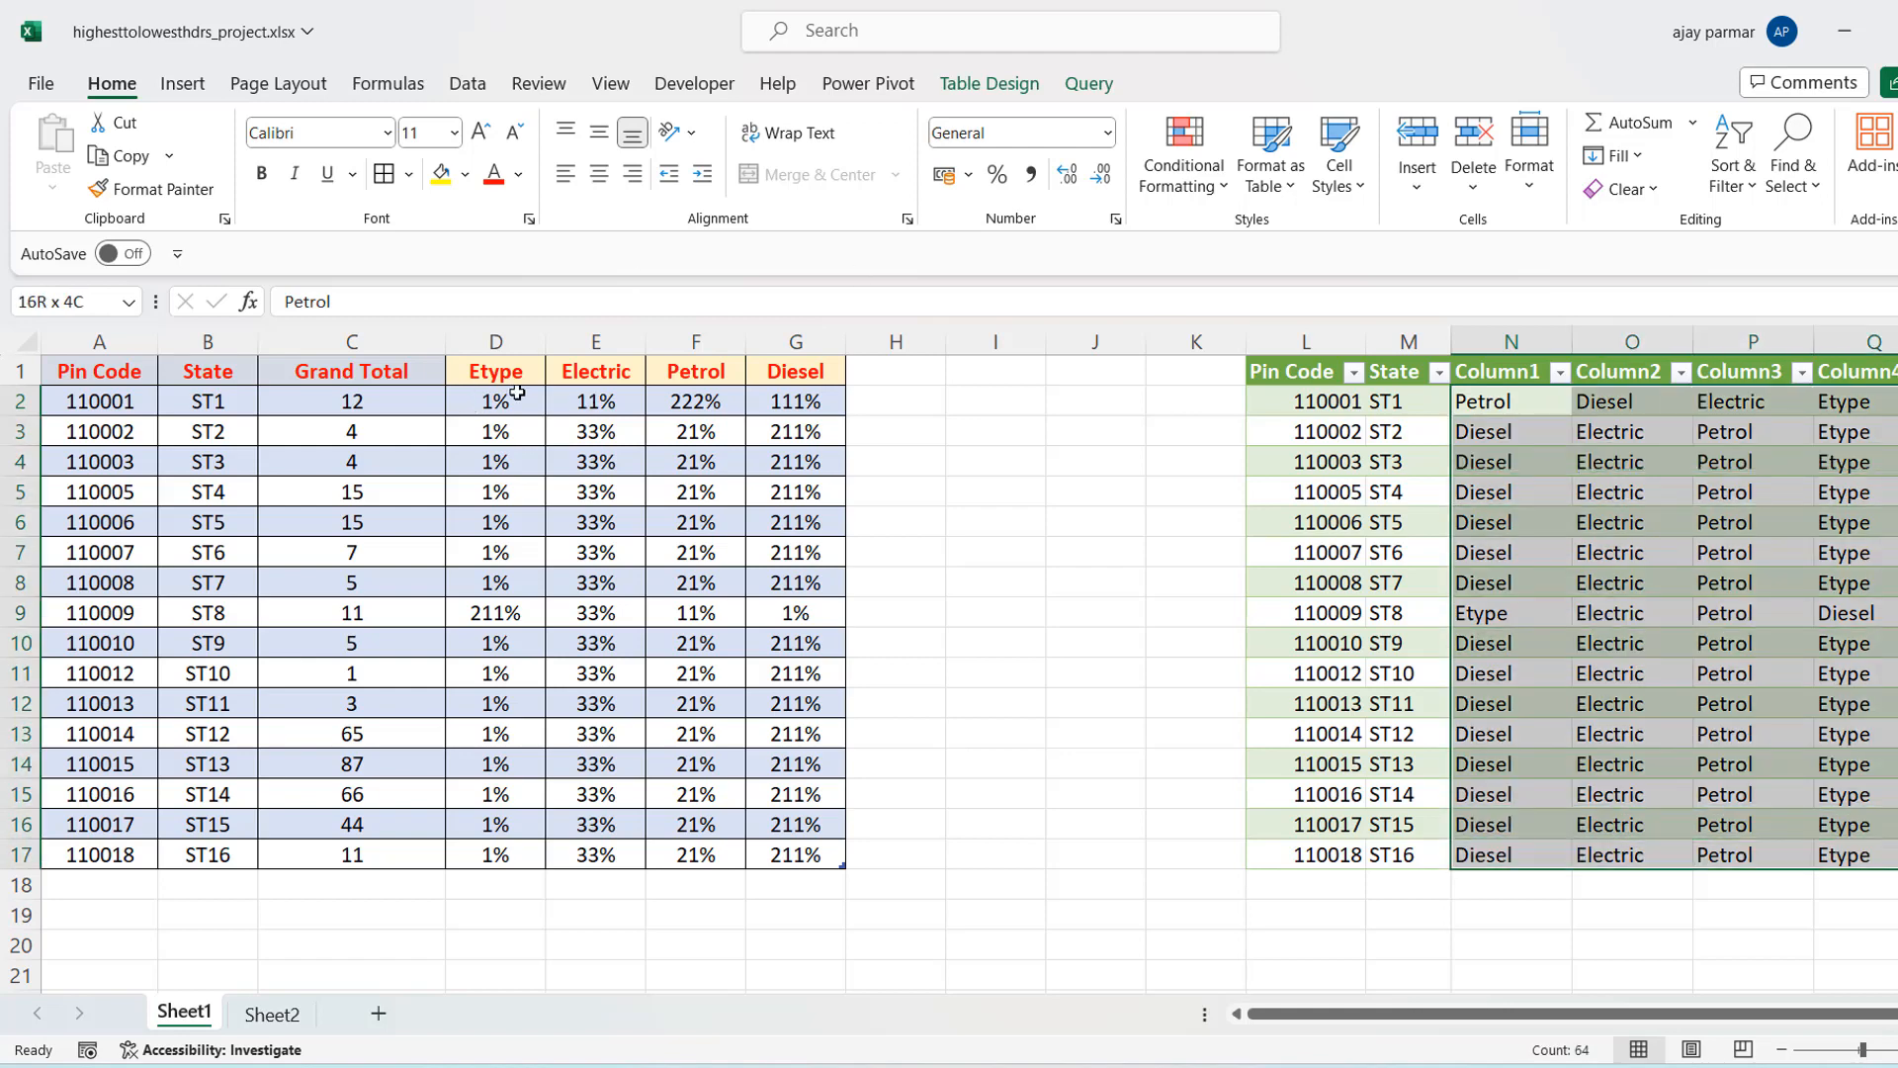
{"action": "left_click", "coordinate": [355, 404]}
{"action": "key", "text": "Right"}
{"action": "key", "text": "Right"}
{"action": "key", "text": "Right"}
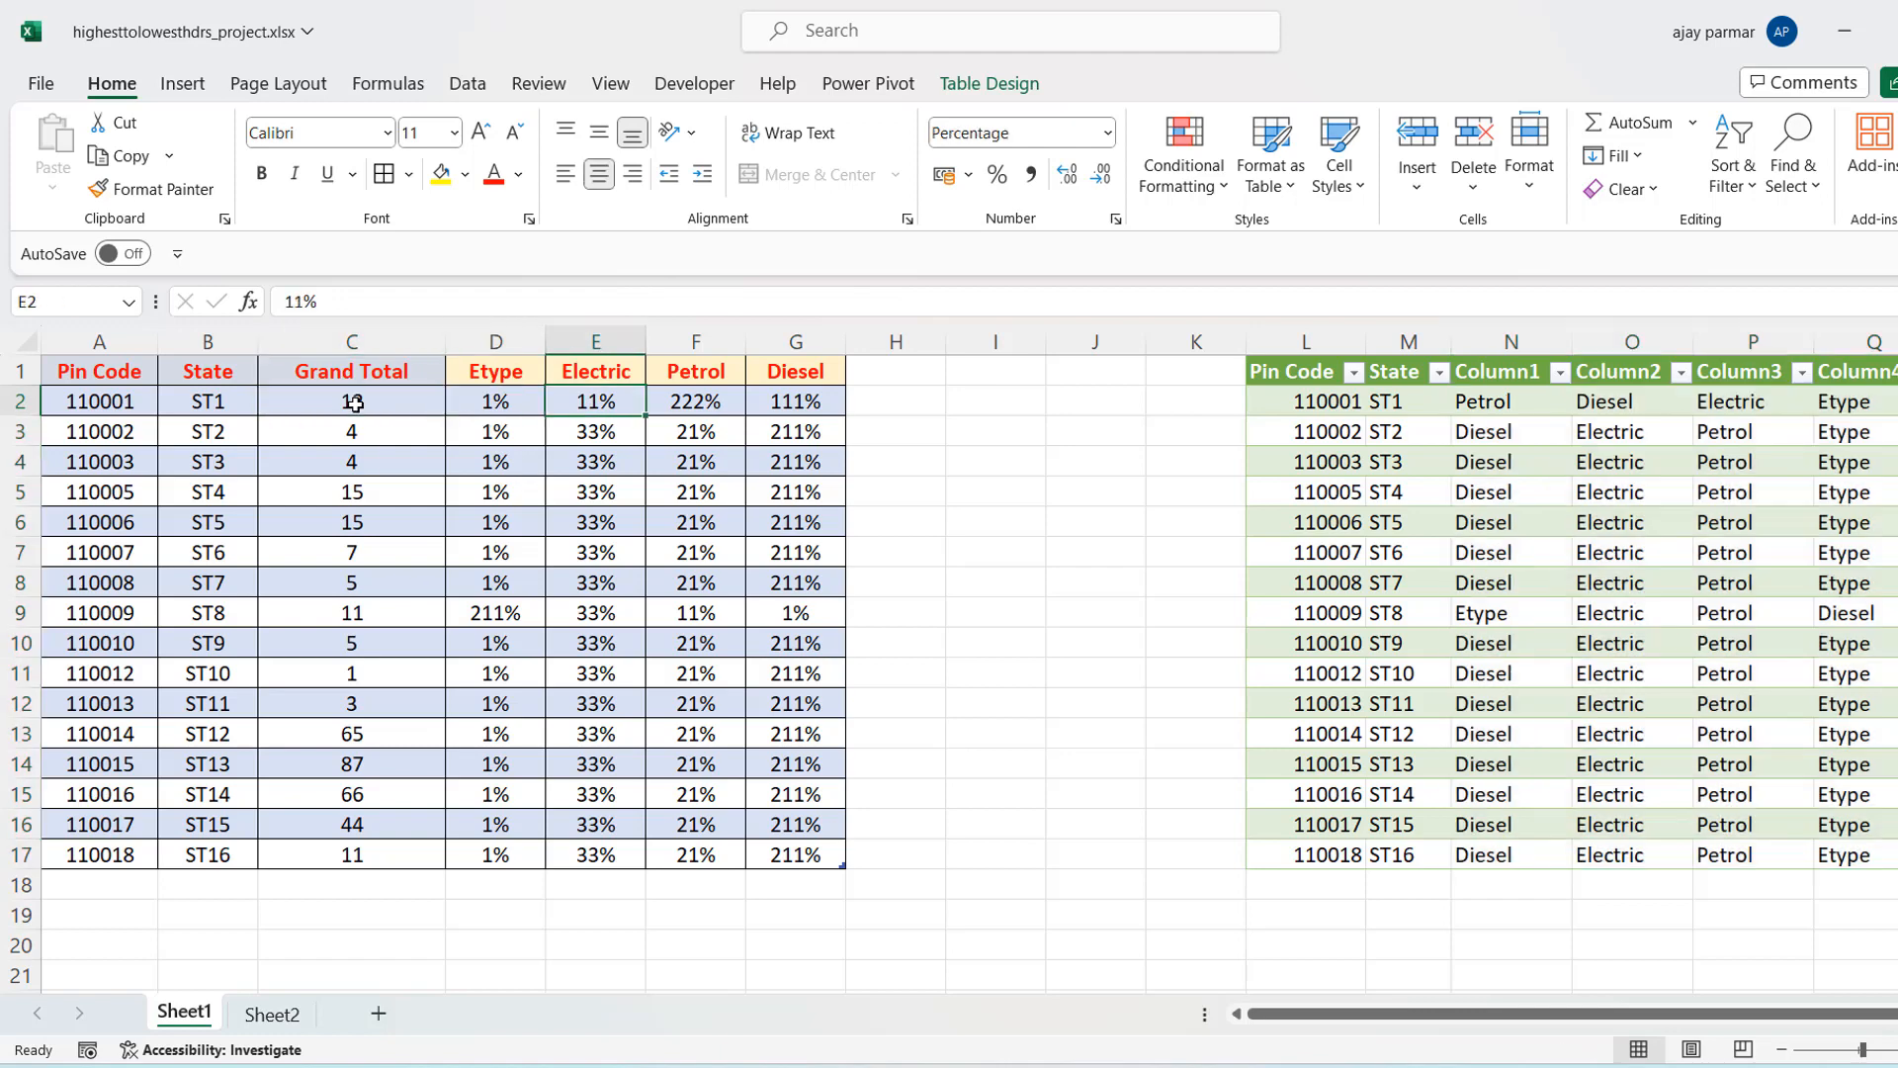
Make the ranked fuel names for ST1 in N2:Q2 bold
{"action": "left_click", "coordinate": [1498, 400]}
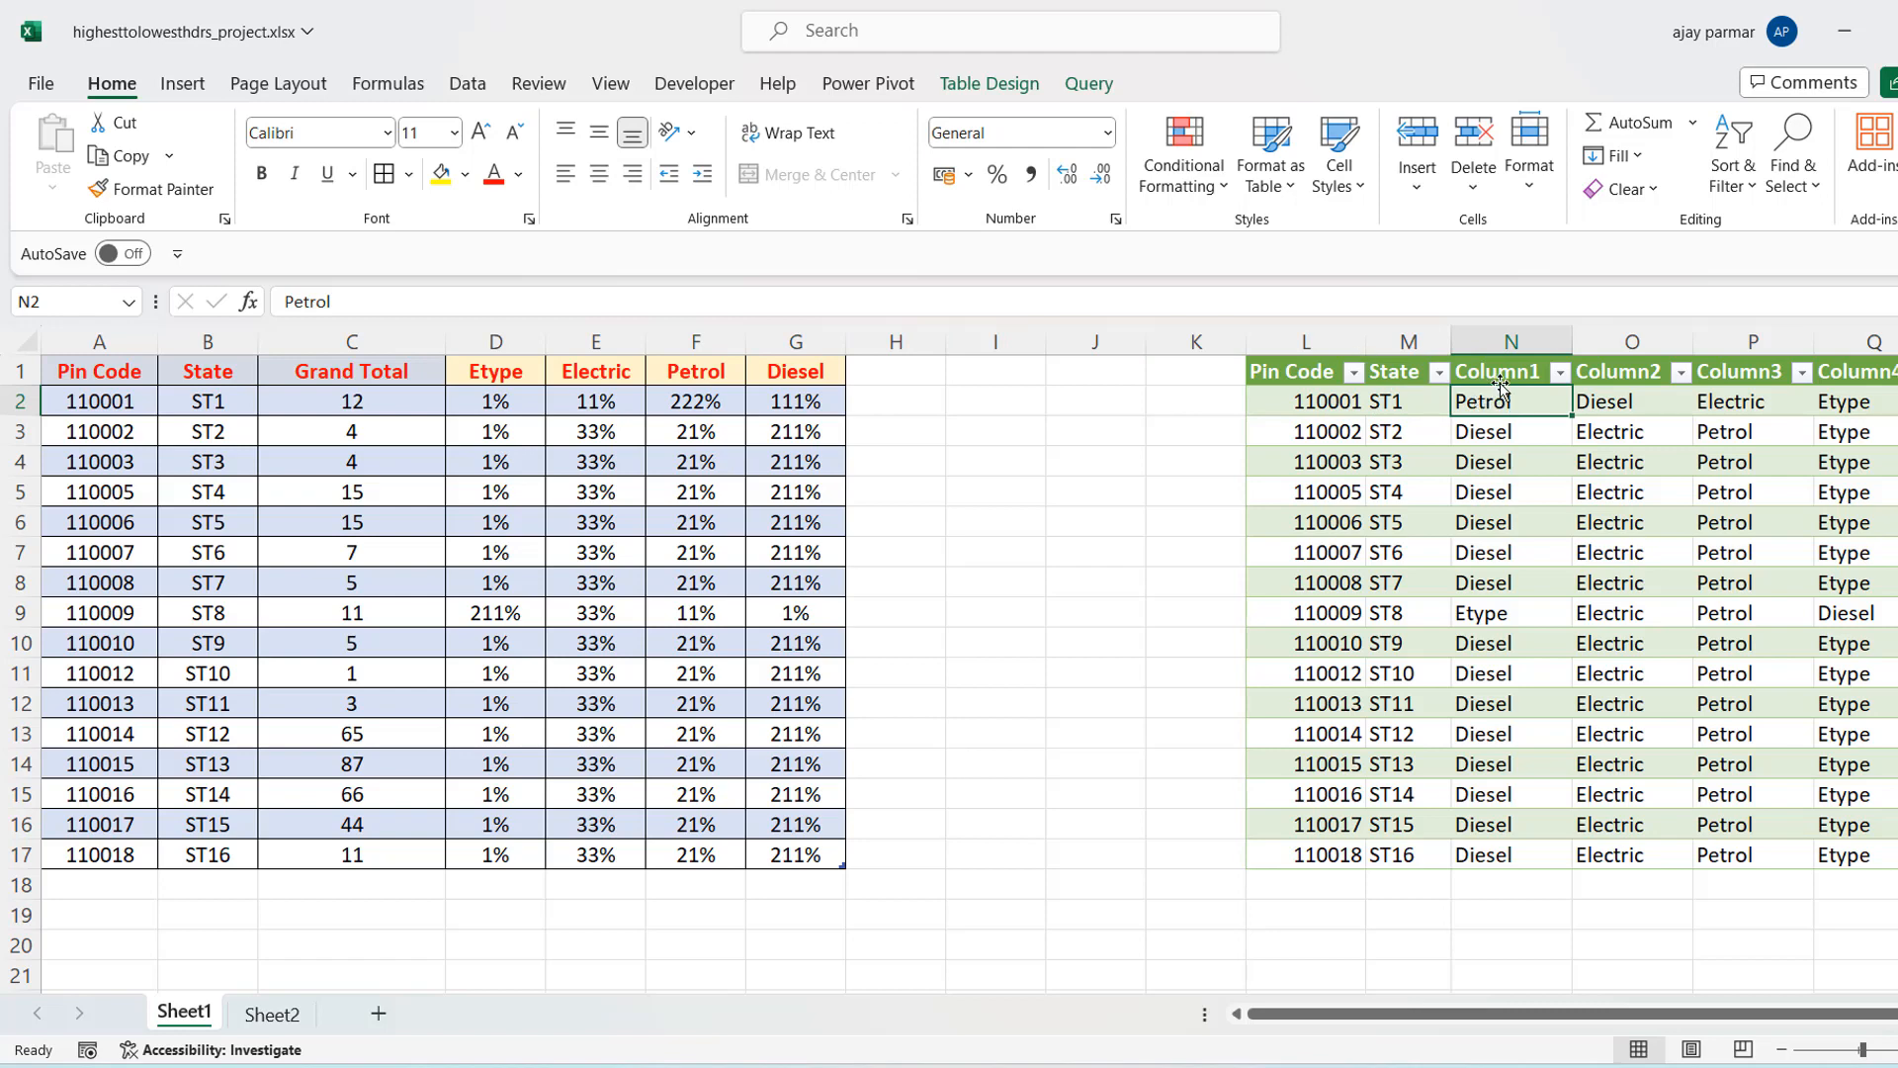
{"action": "left_click", "coordinate": [1501, 372]}
{"action": "left_click", "coordinate": [1506, 400]}
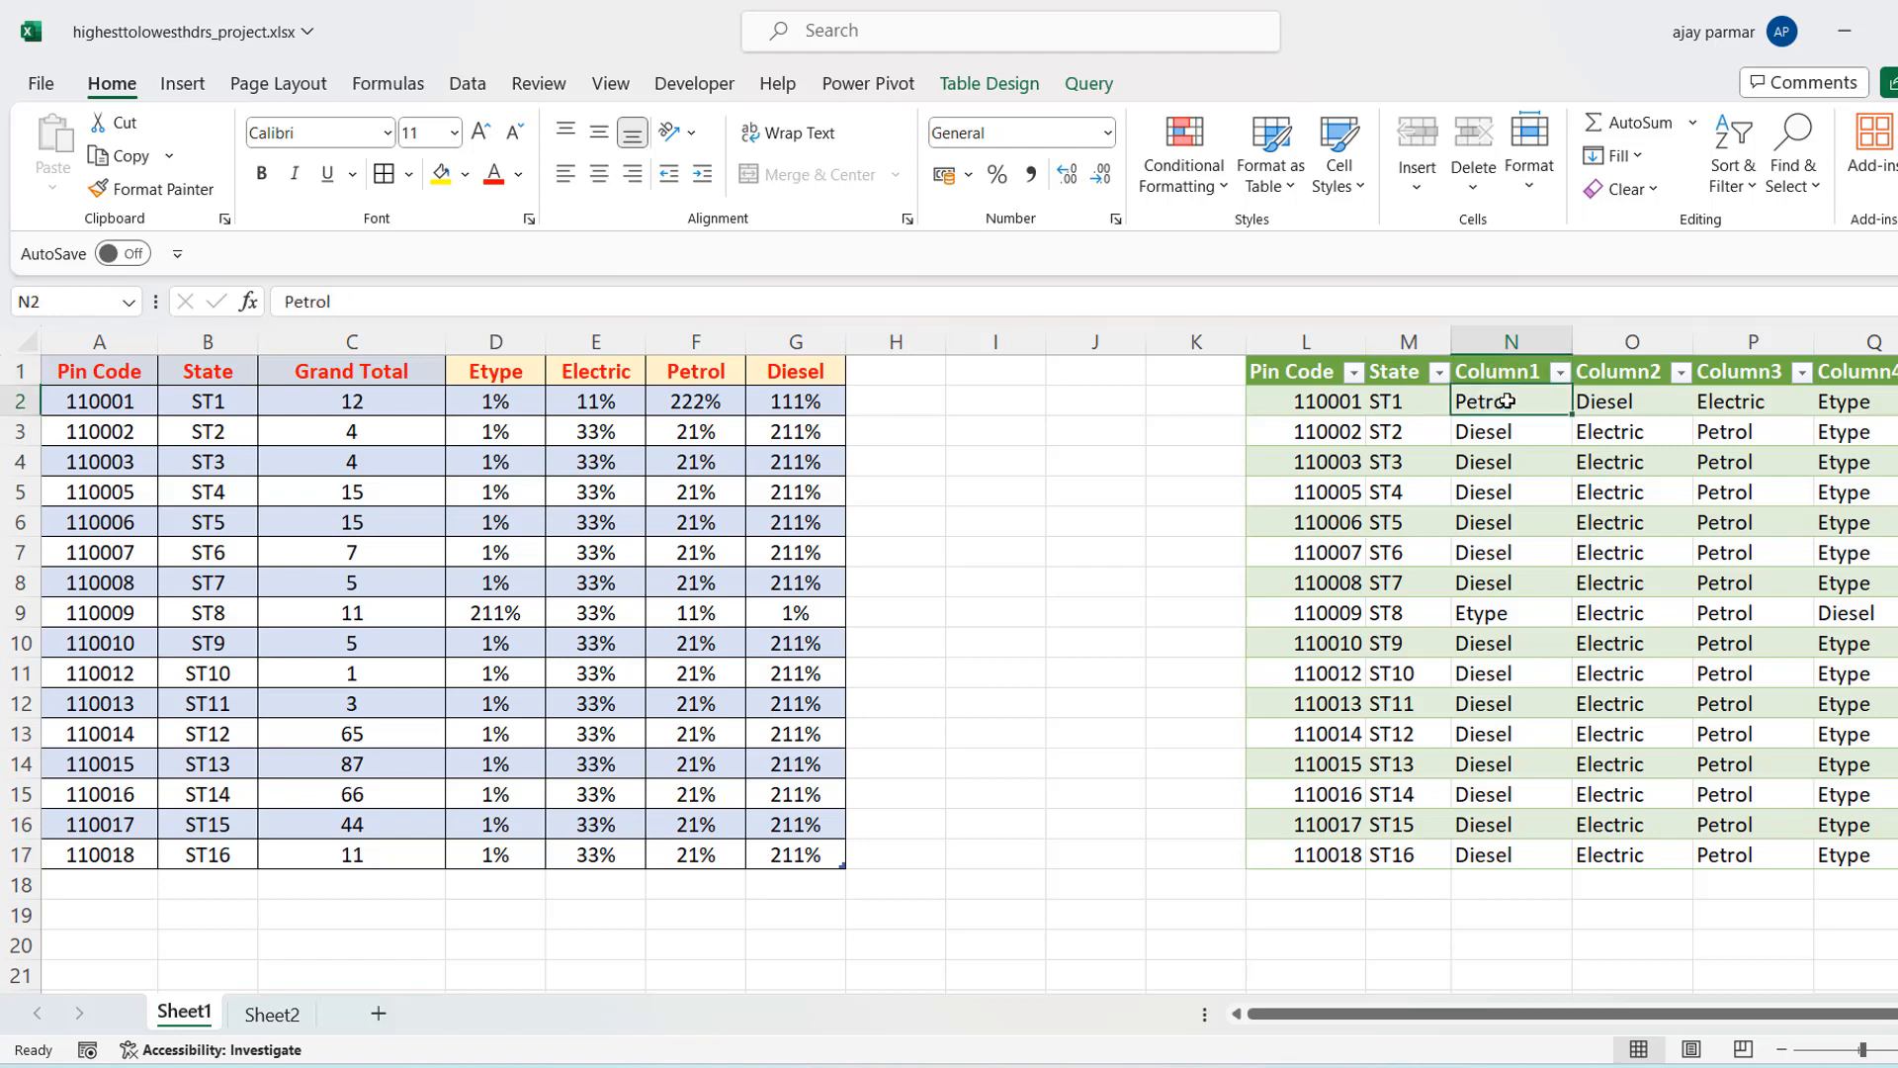
{"action": "key", "text": "shift+Right"}
{"action": "key", "text": "shift+Right"}
{"action": "key", "text": "shift+Right"}
{"action": "key", "text": "ctrl+b"}
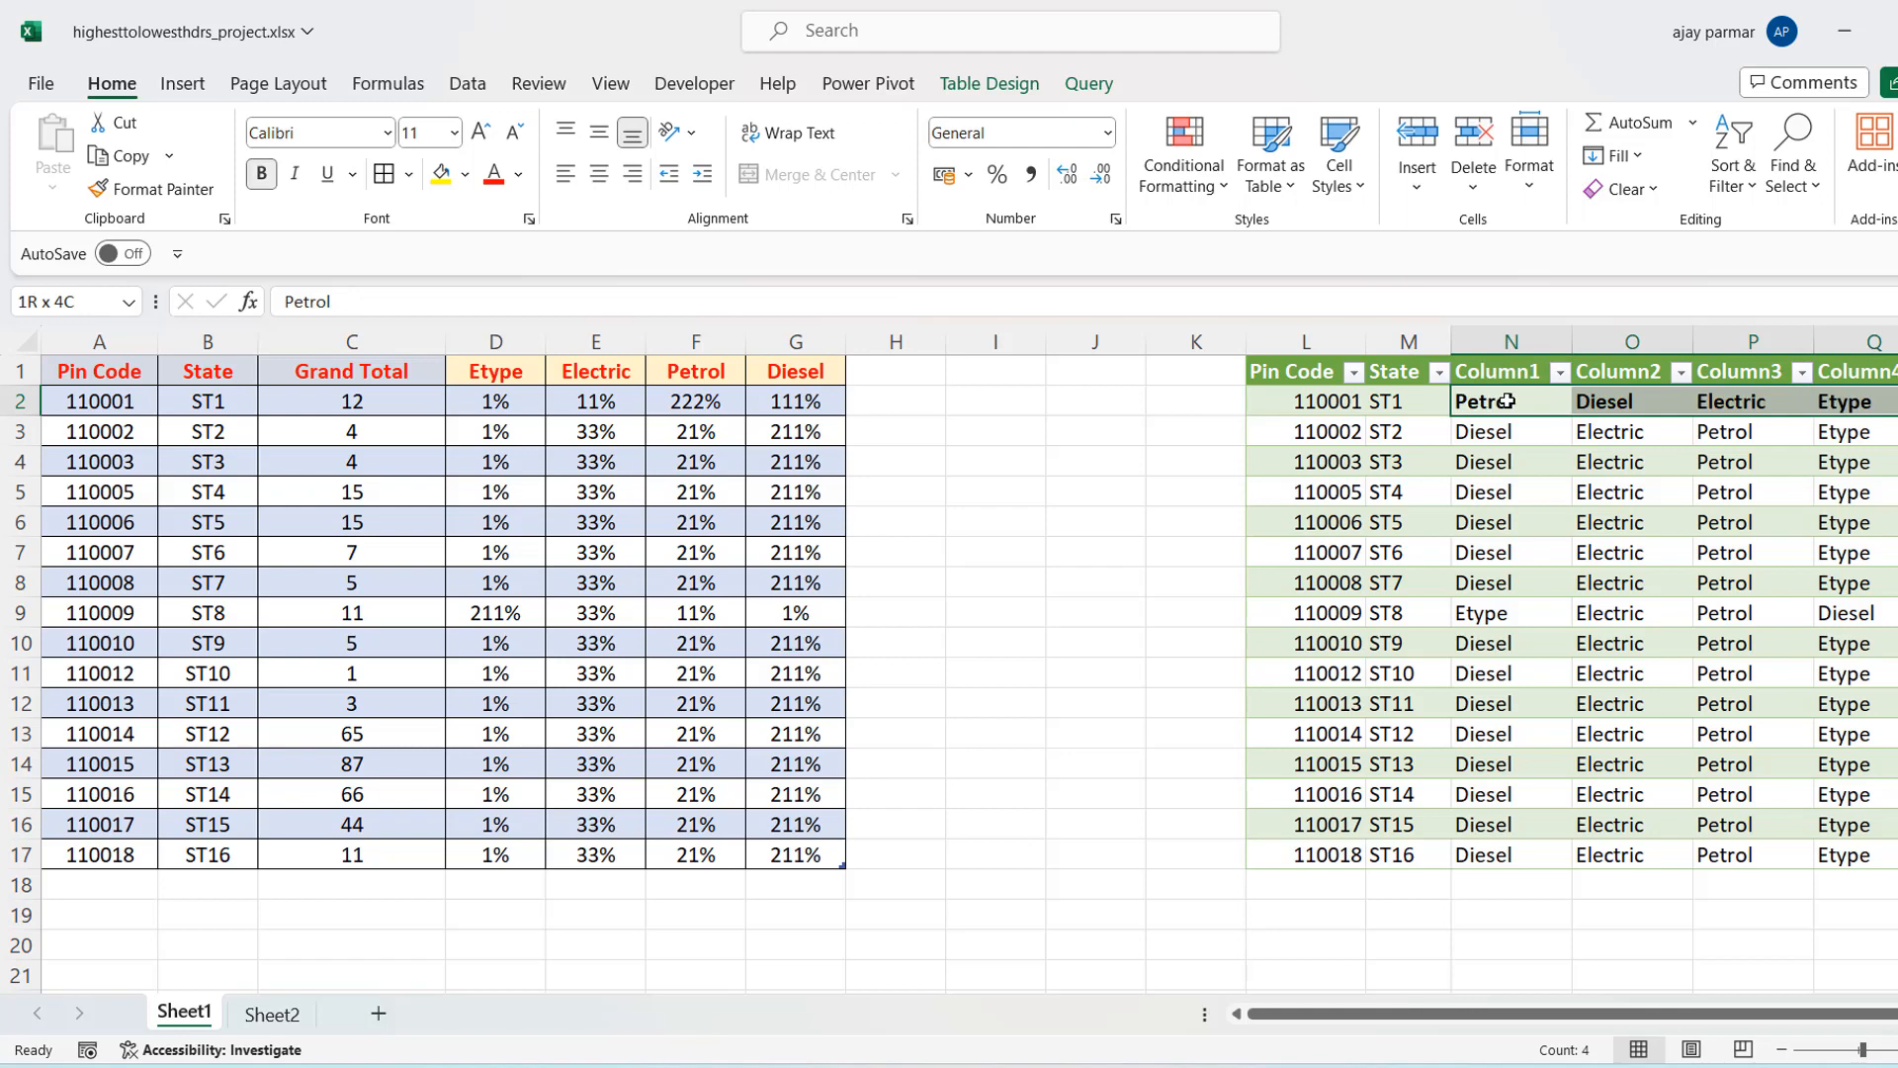
Compare the ranked fuel names for ST1 and ST2 in the green table with their percentages in the source table
{"action": "left_click", "coordinate": [702, 404]}
{"action": "key", "text": "Right"}
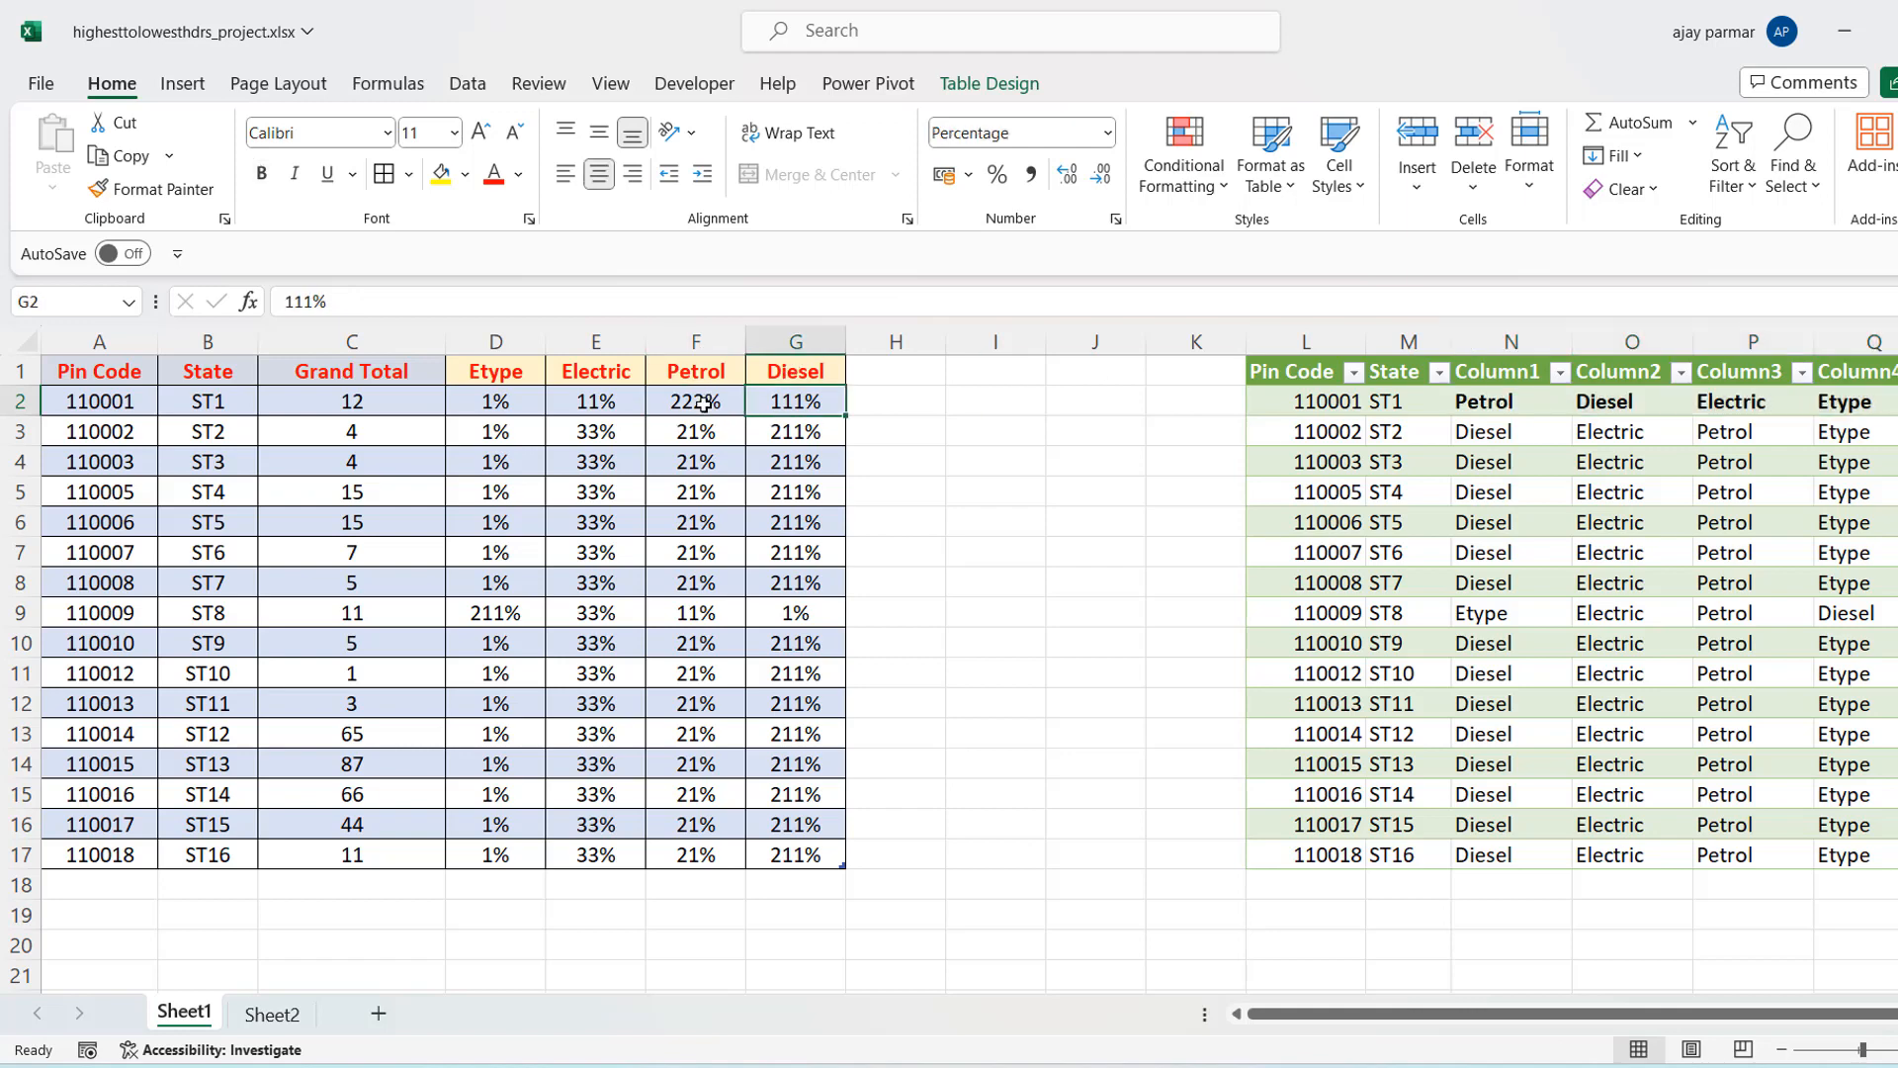
{"action": "left_click", "coordinate": [1619, 403]}
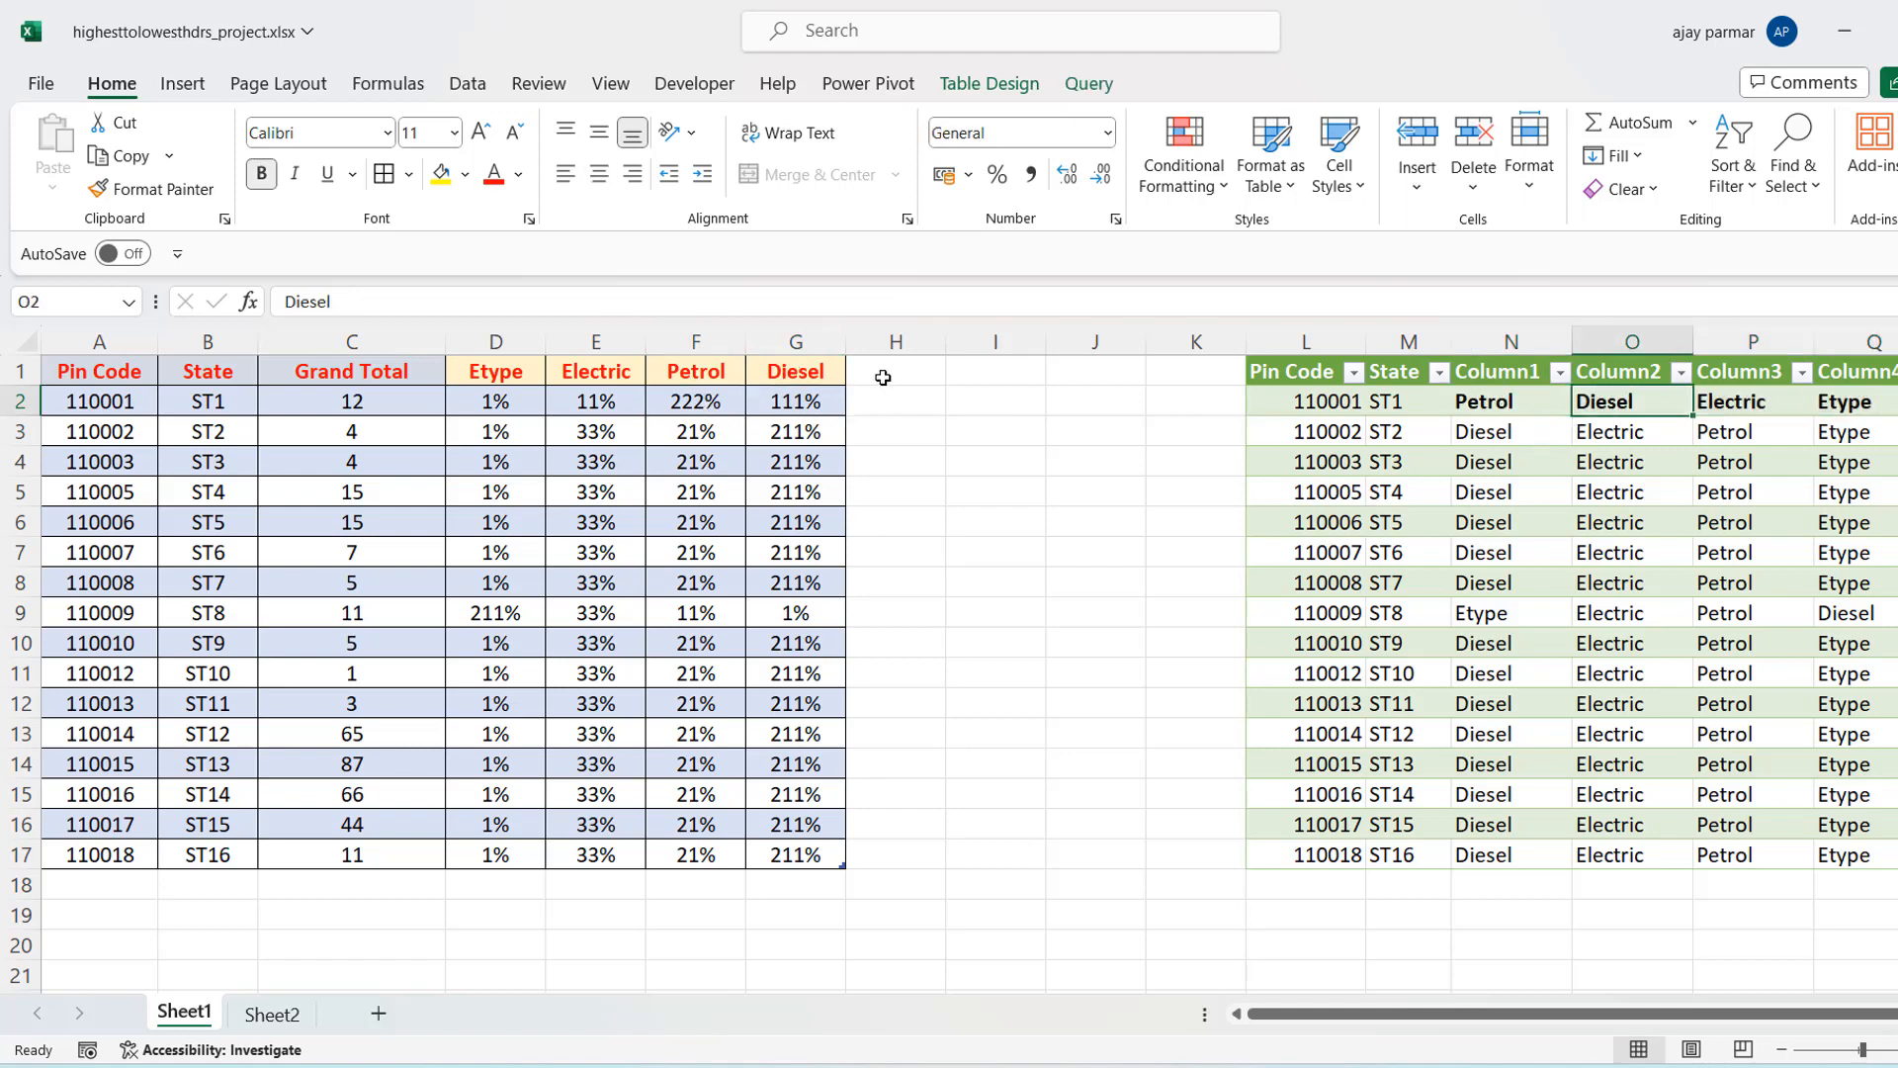
{"action": "left_click", "coordinate": [1842, 398]}
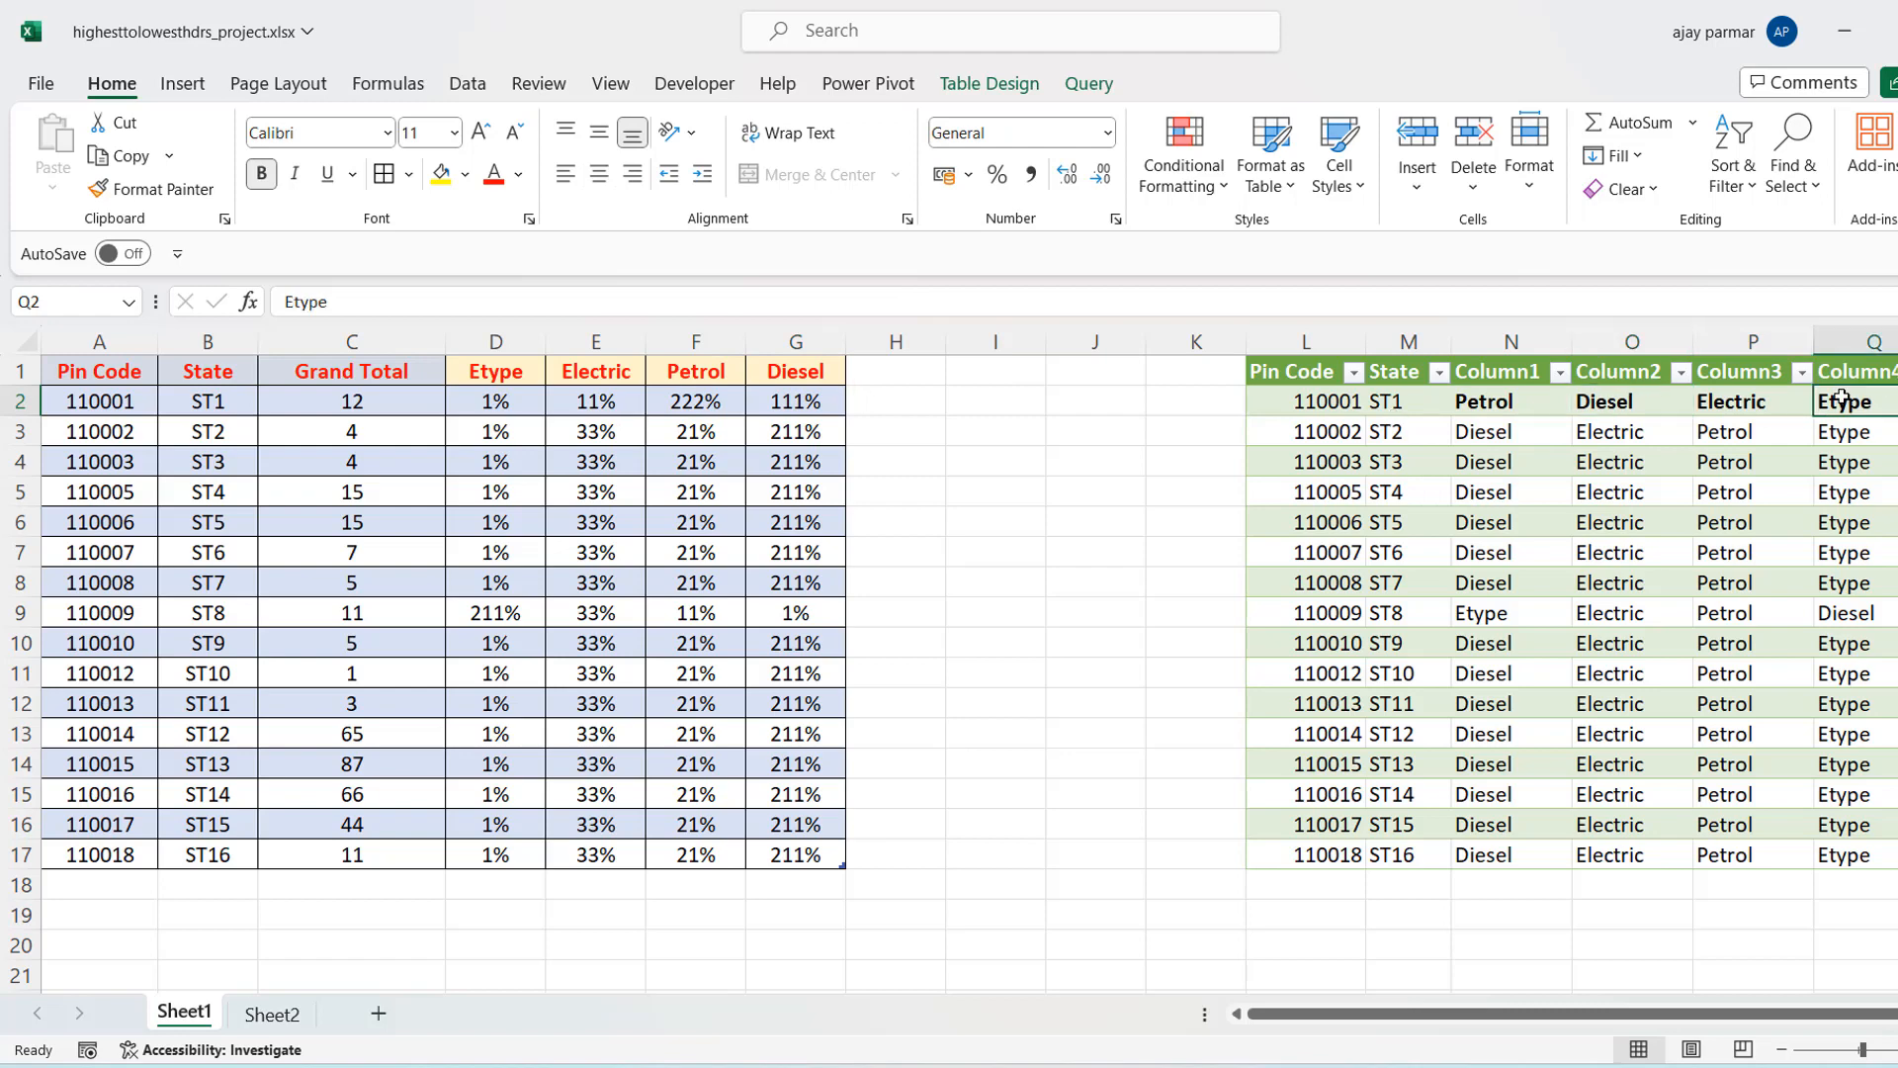
{"action": "left_click", "coordinate": [621, 455]}
{"action": "left_click", "coordinate": [472, 429]}
{"action": "key", "text": "Right"}
{"action": "key", "text": "Right"}
{"action": "key", "text": "Right"}
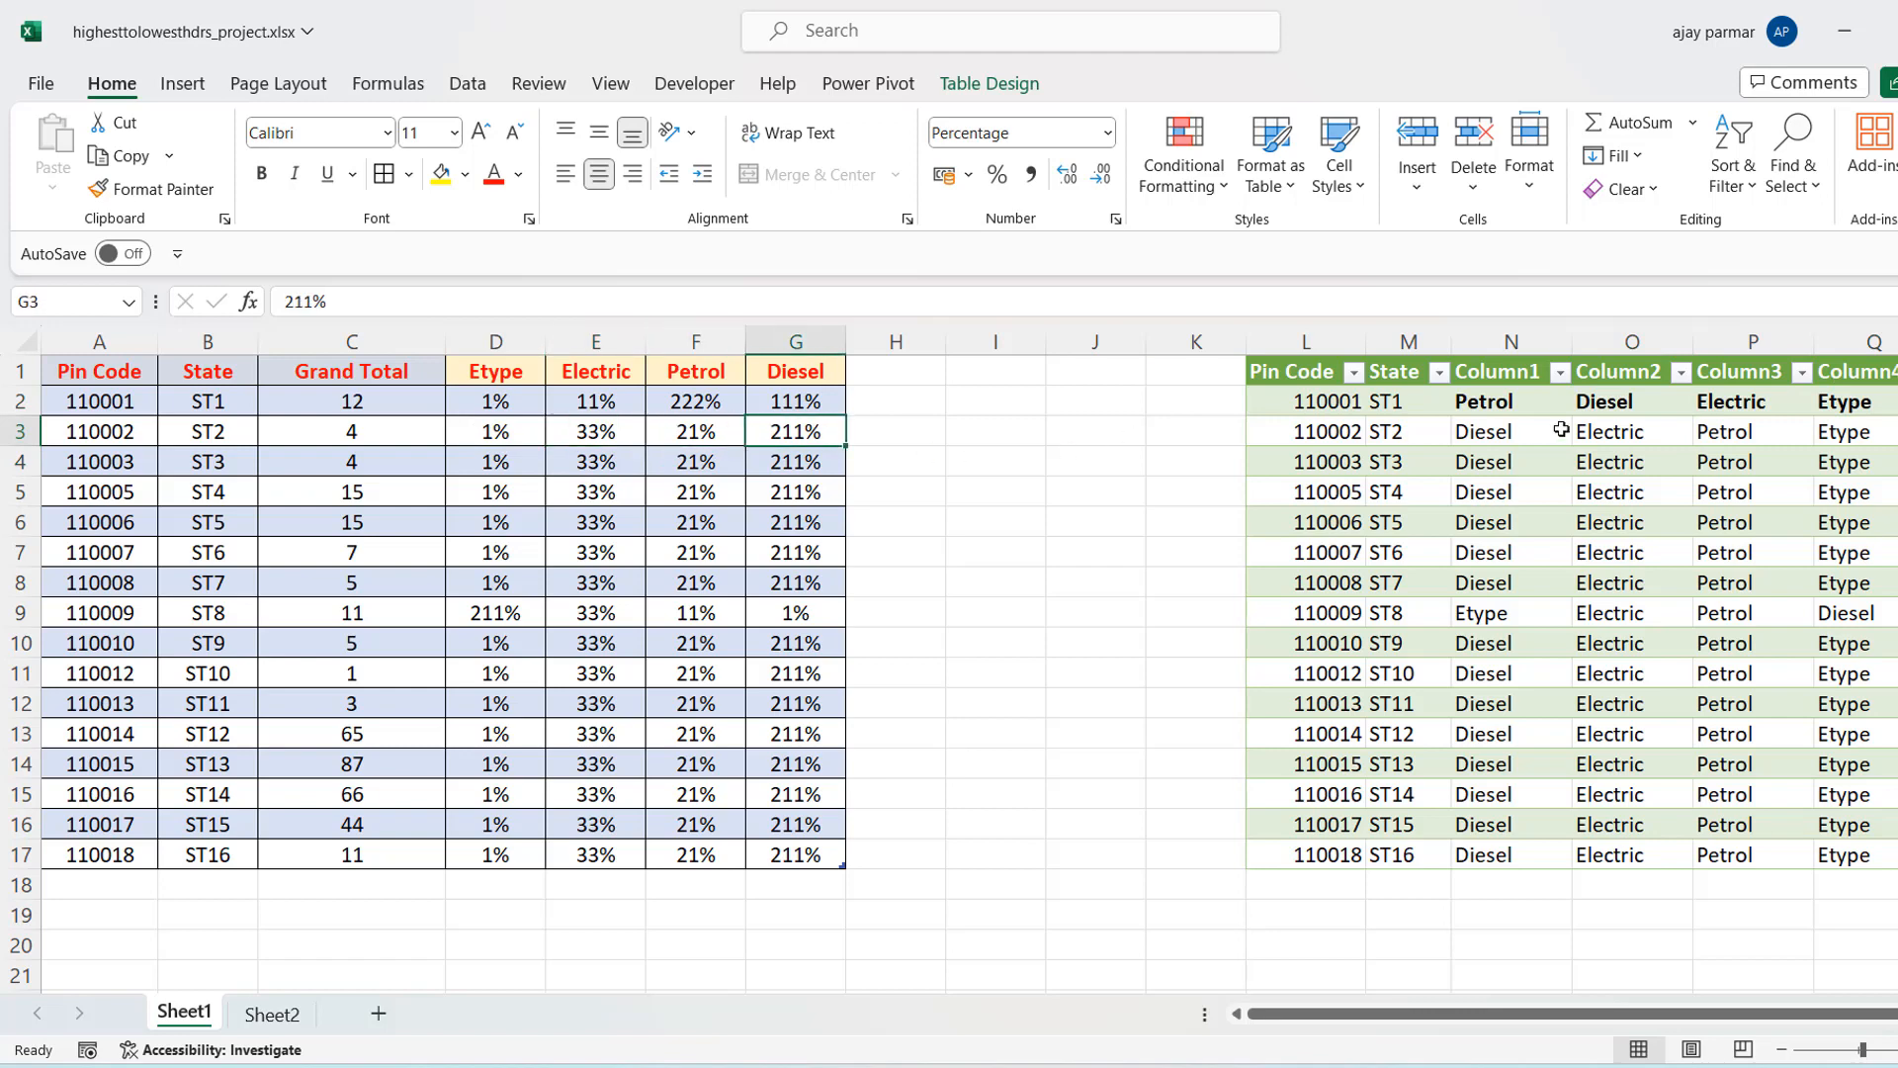
{"action": "left_click", "coordinate": [1491, 431]}
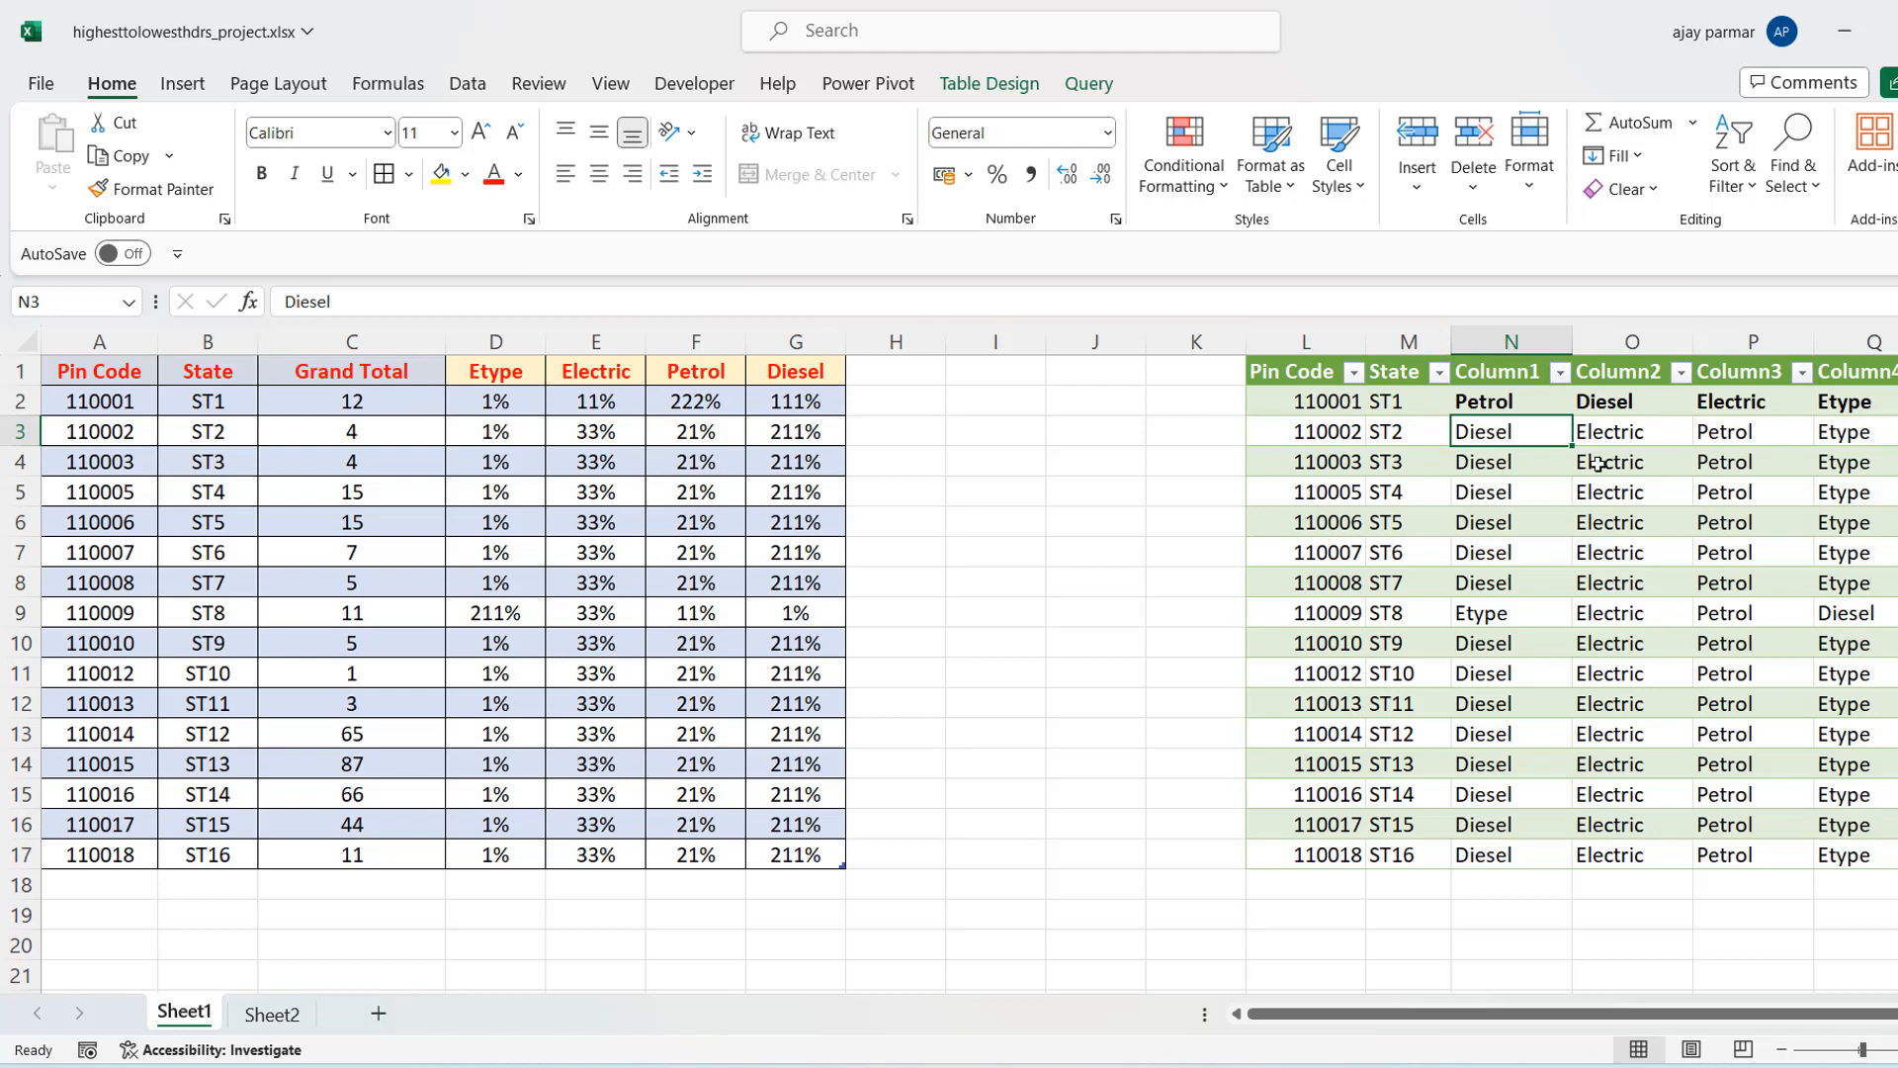
{"action": "left_click", "coordinate": [1647, 437]}
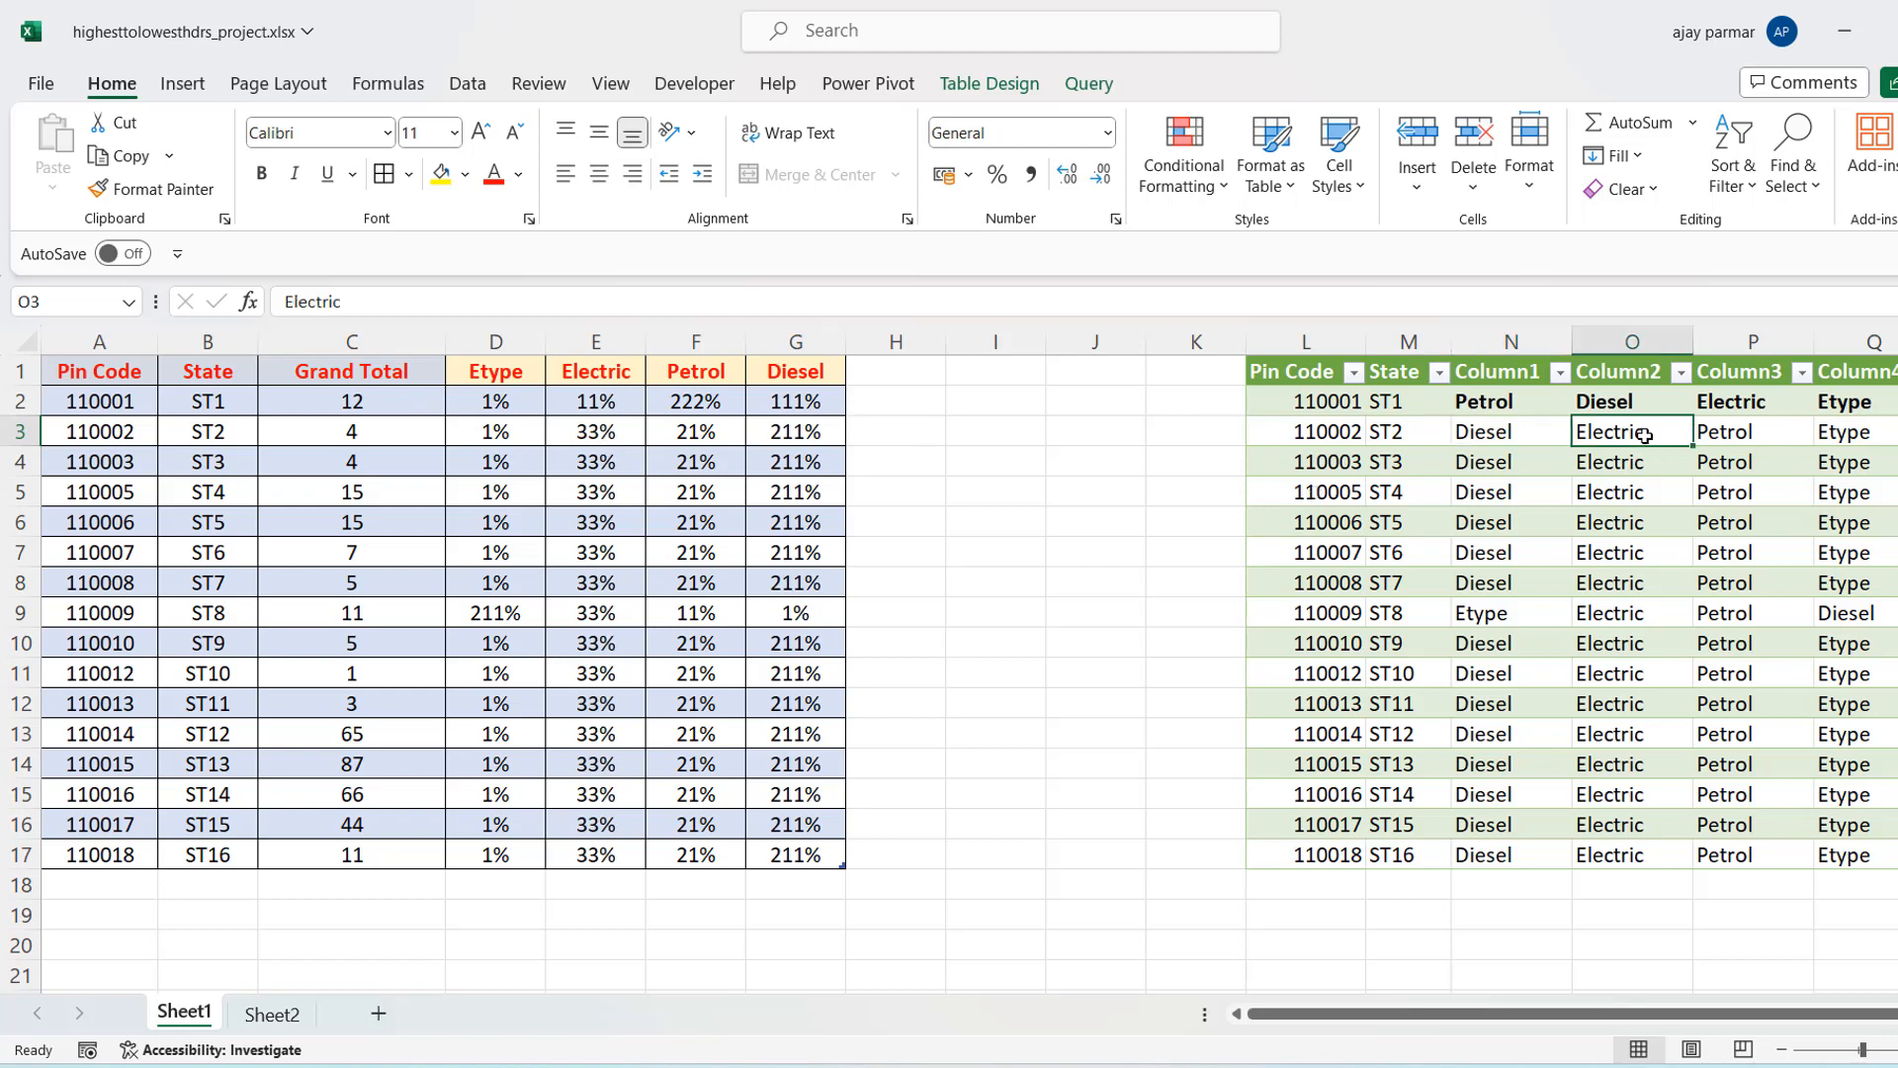
{"action": "left_click", "coordinate": [700, 432]}
{"action": "left_click", "coordinate": [1699, 425]}
{"action": "left_click", "coordinate": [1824, 429]}
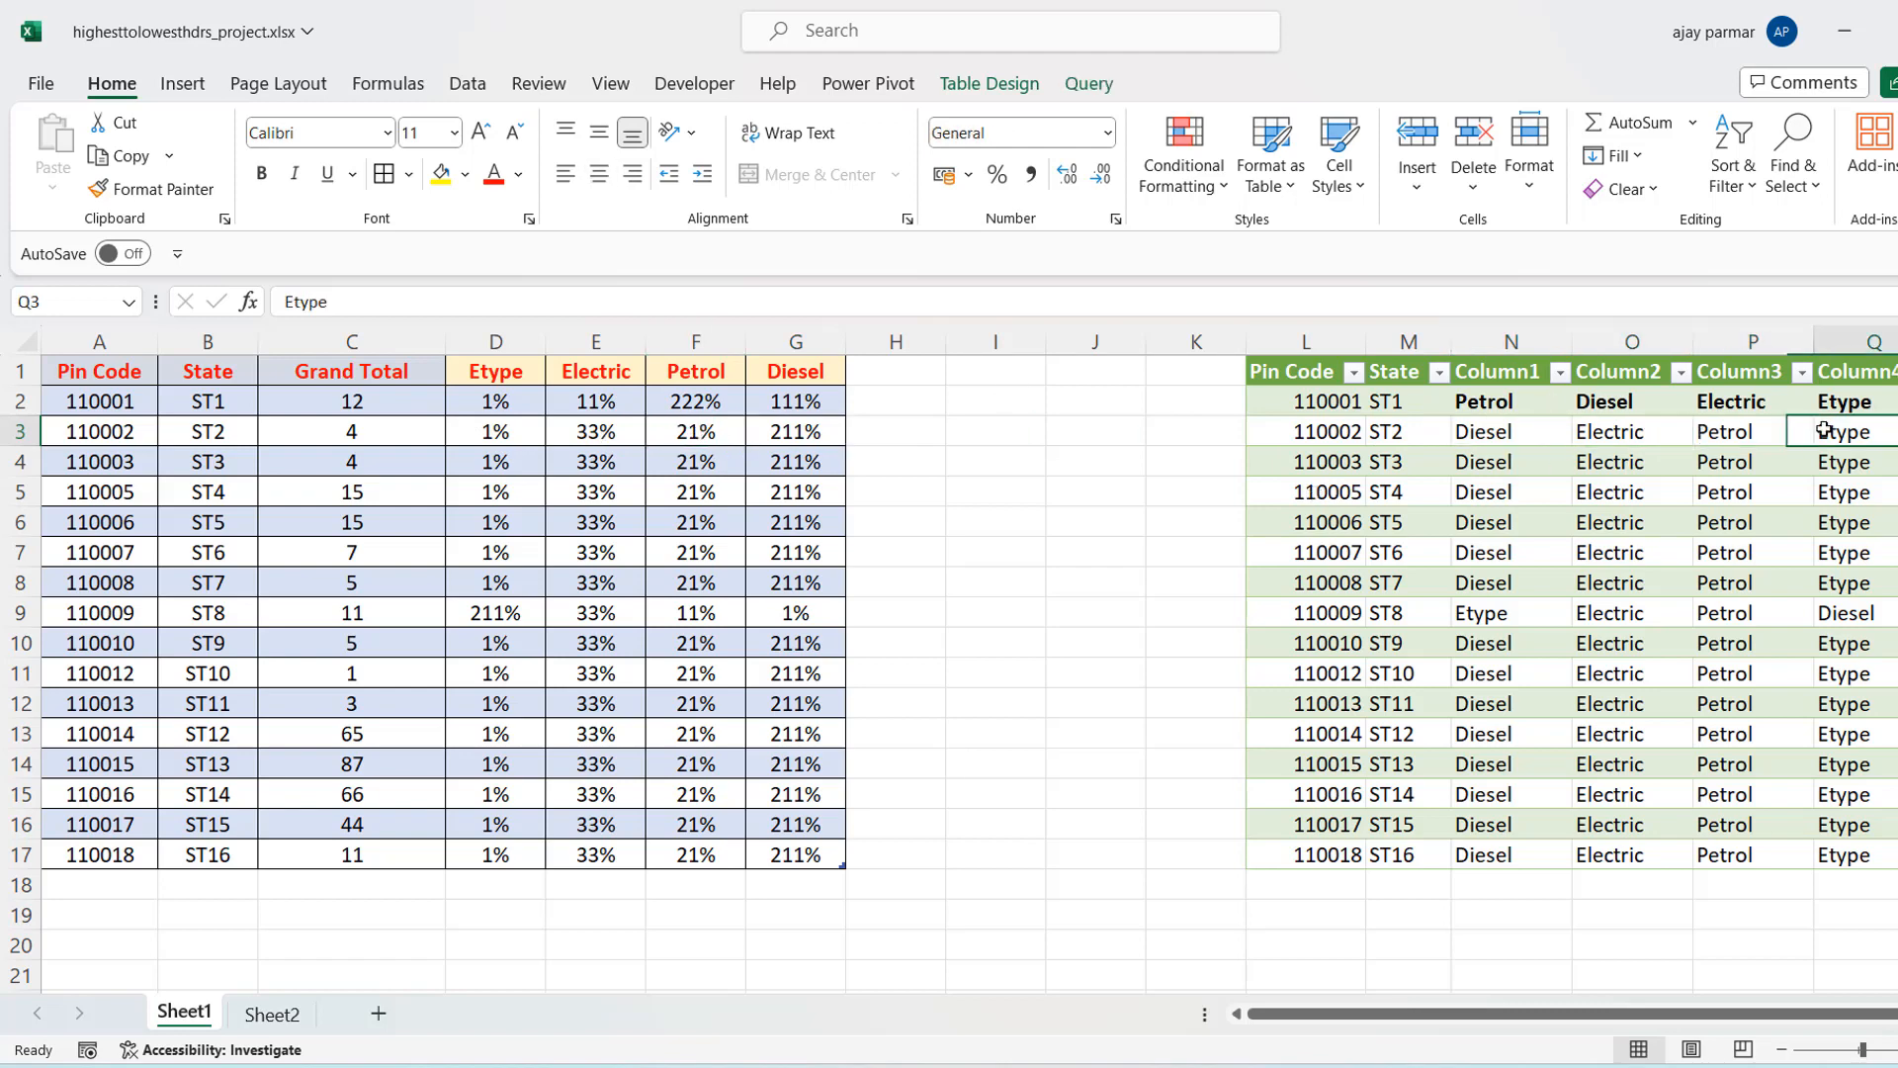
In the source table's ST1 row, set Etype to 11%, Electric to 1% and Petrol to 21%
{"action": "left_click", "coordinate": [511, 398]}
{"action": "type", "text": "111"}
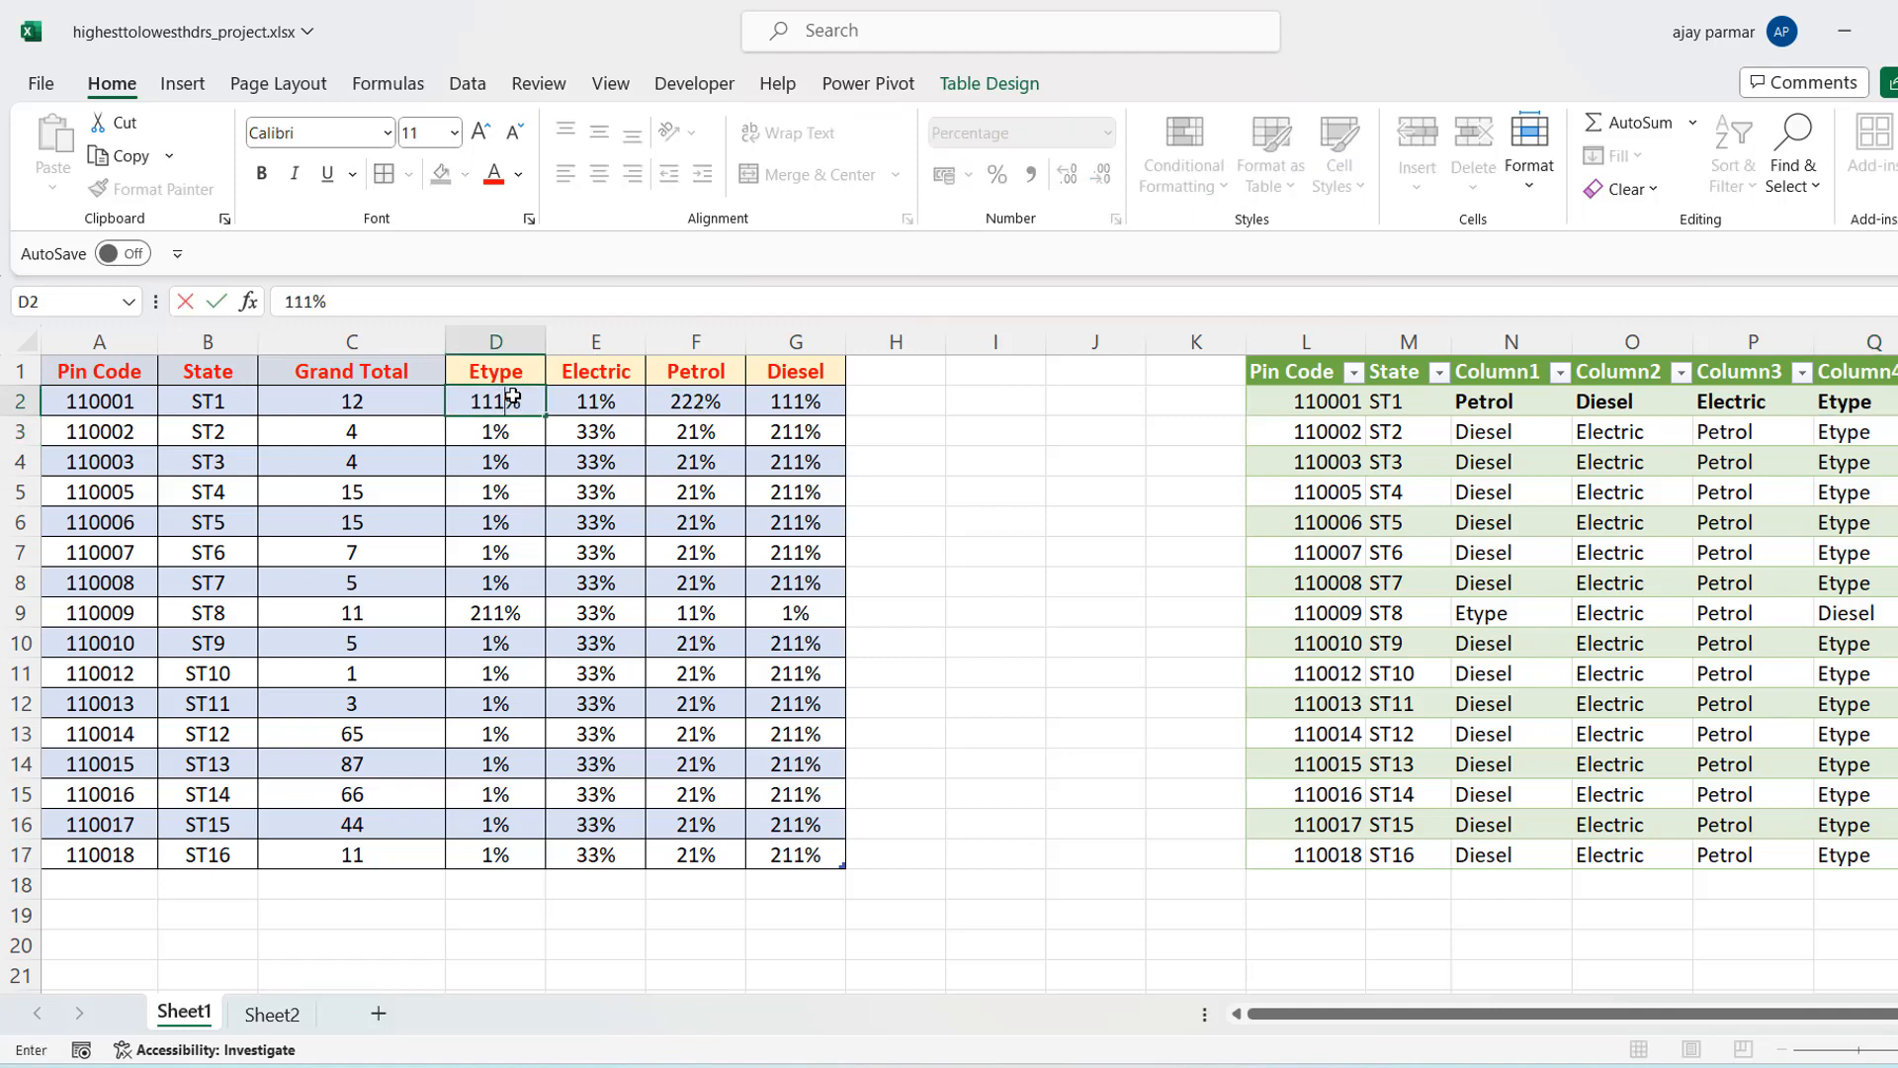
{"action": "key", "text": "BackSpace"}
{"action": "key", "text": "Return"}
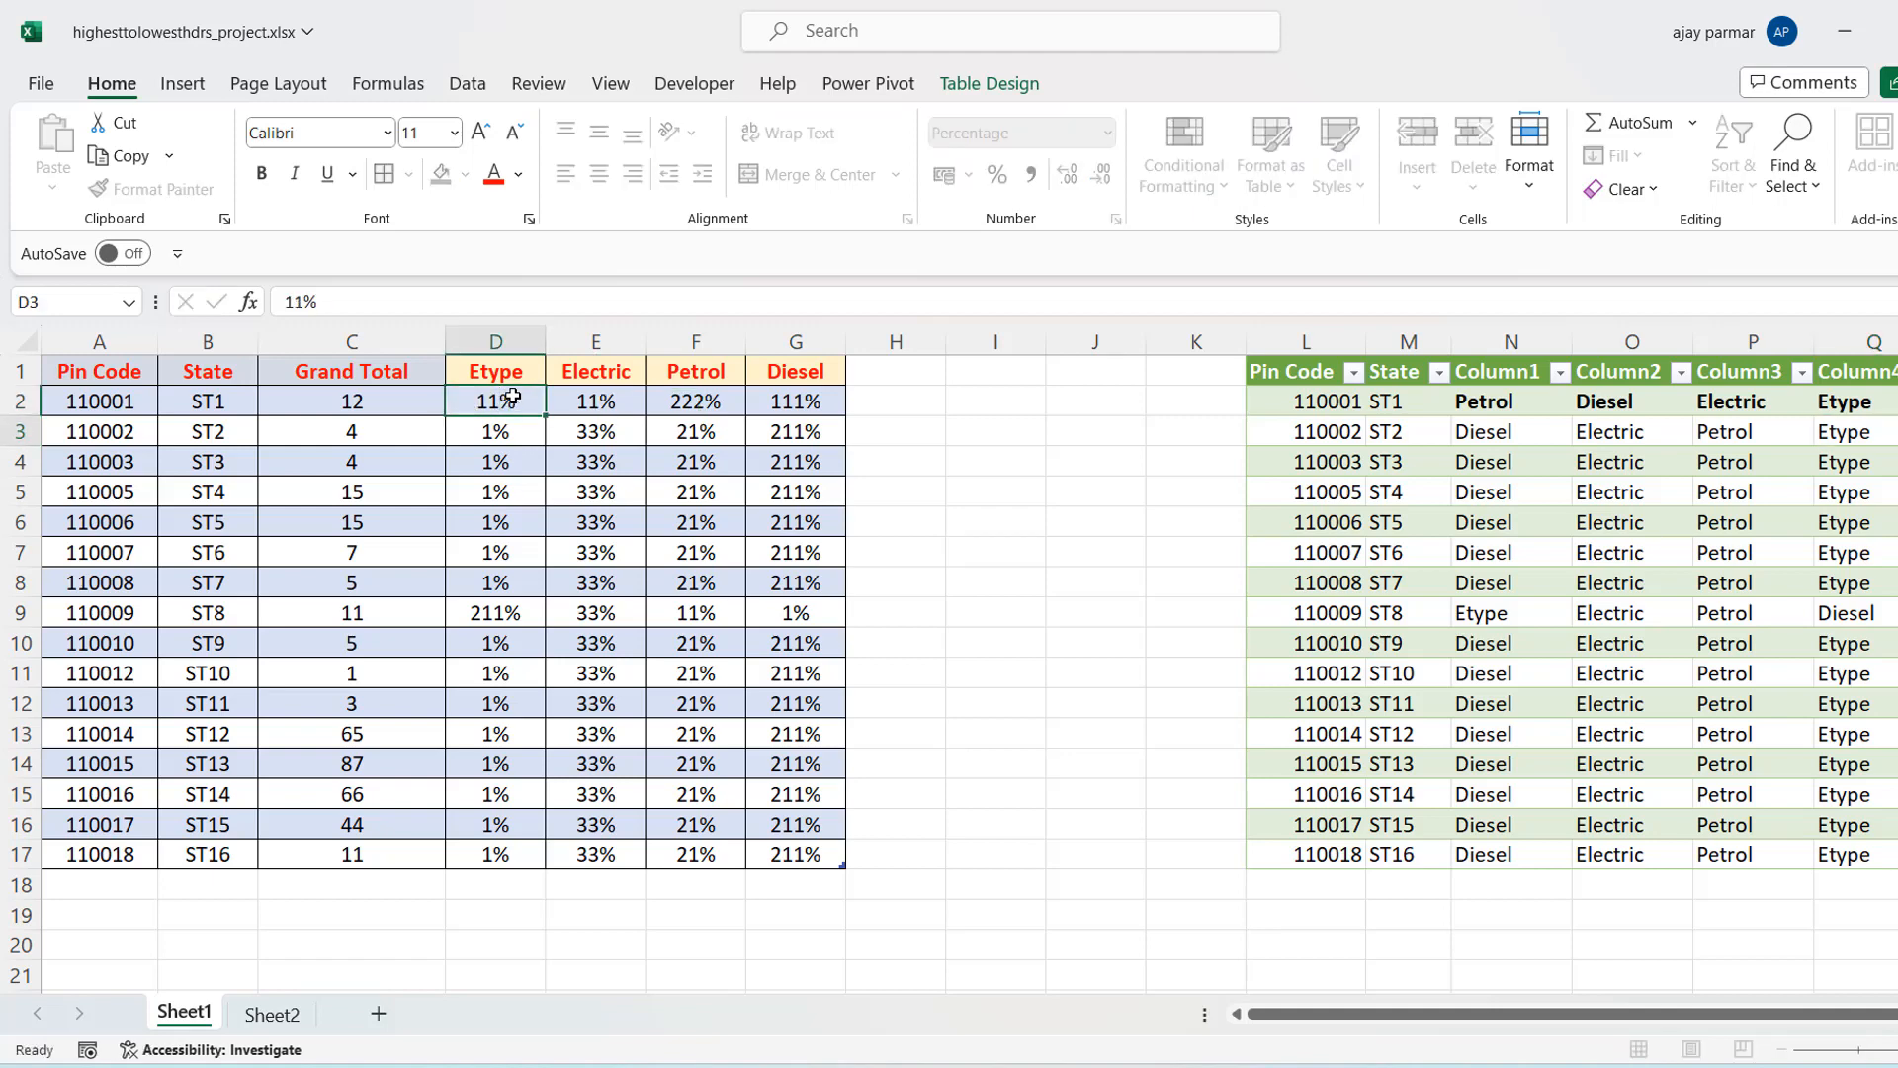
{"action": "key", "text": "Up"}
{"action": "key", "text": "Right"}
{"action": "type", "text": "1"}
{"action": "key", "text": "Right"}
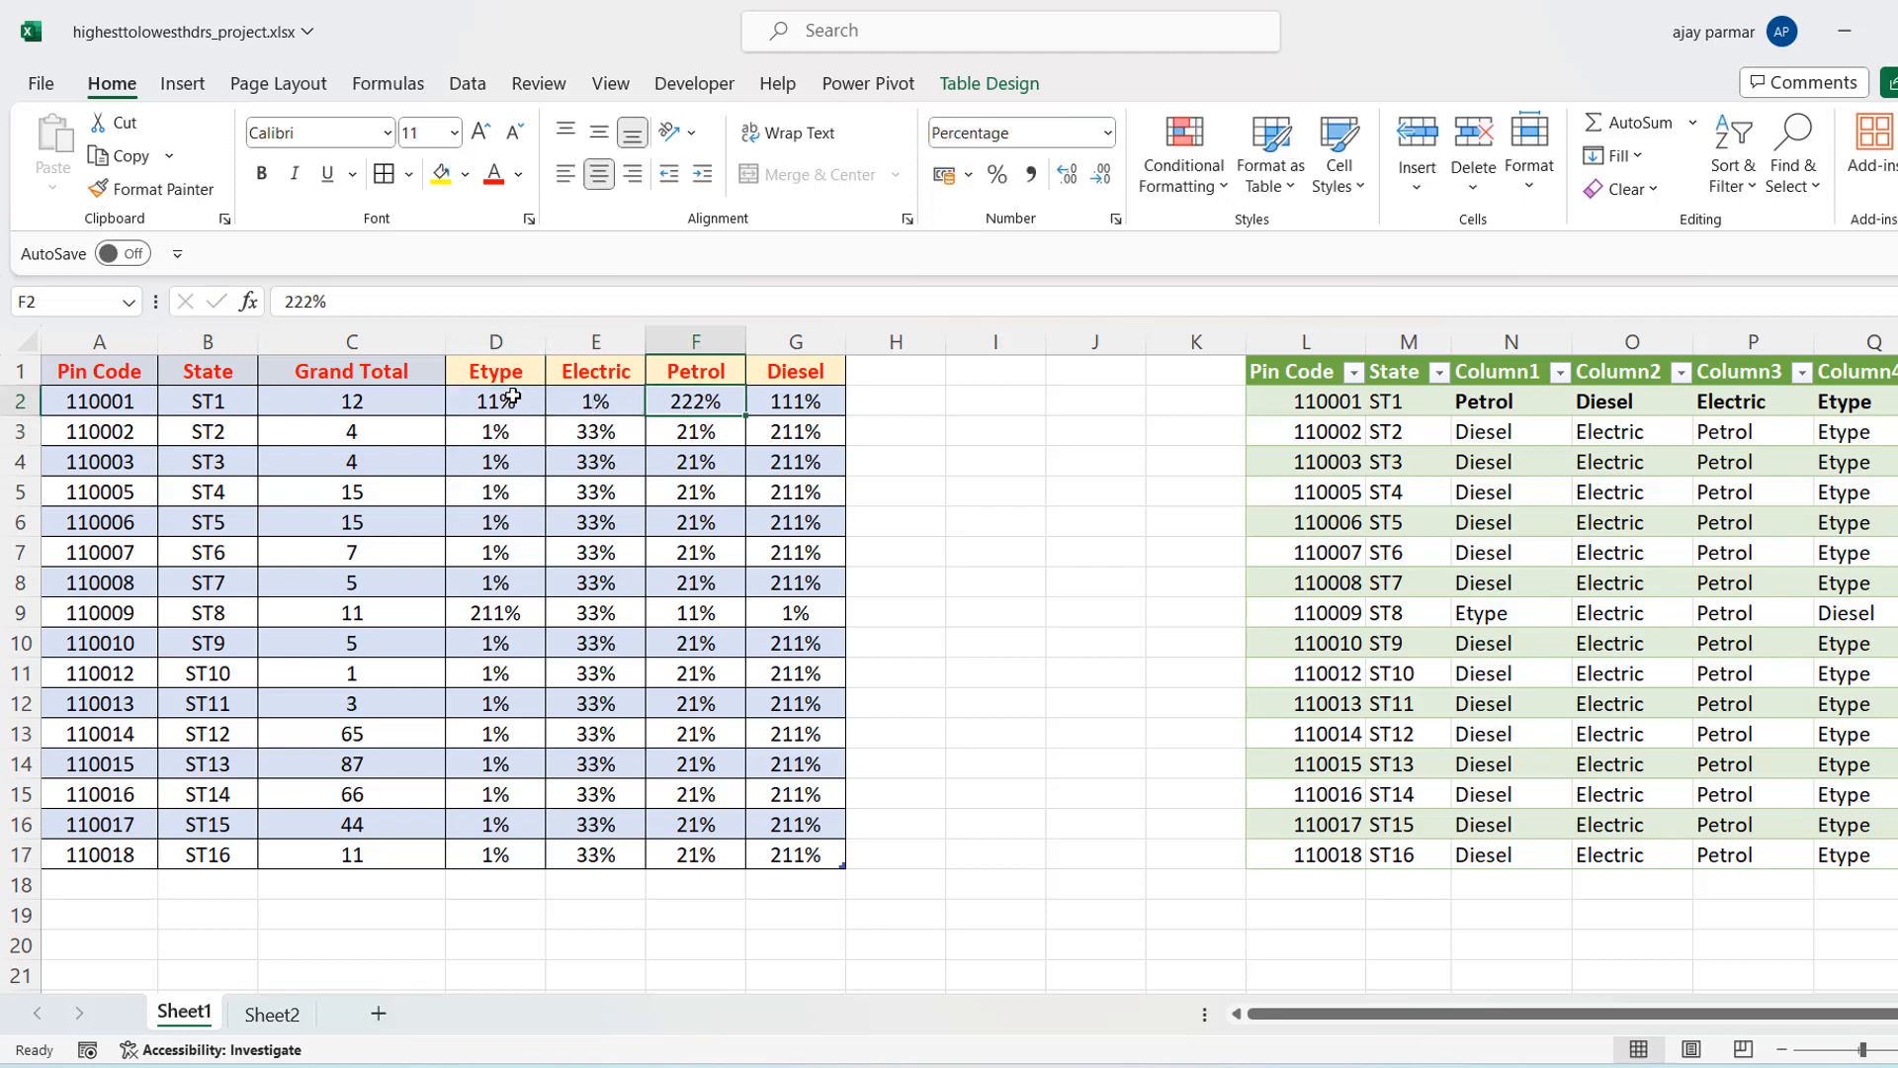
{"action": "type", "text": "21"}
{"action": "key", "text": "Return"}
{"action": "key", "text": "Up"}
Refresh the workbook's queries to update the green ranking table with the changed ST1 percentages
{"action": "left_click", "coordinate": [471, 85]}
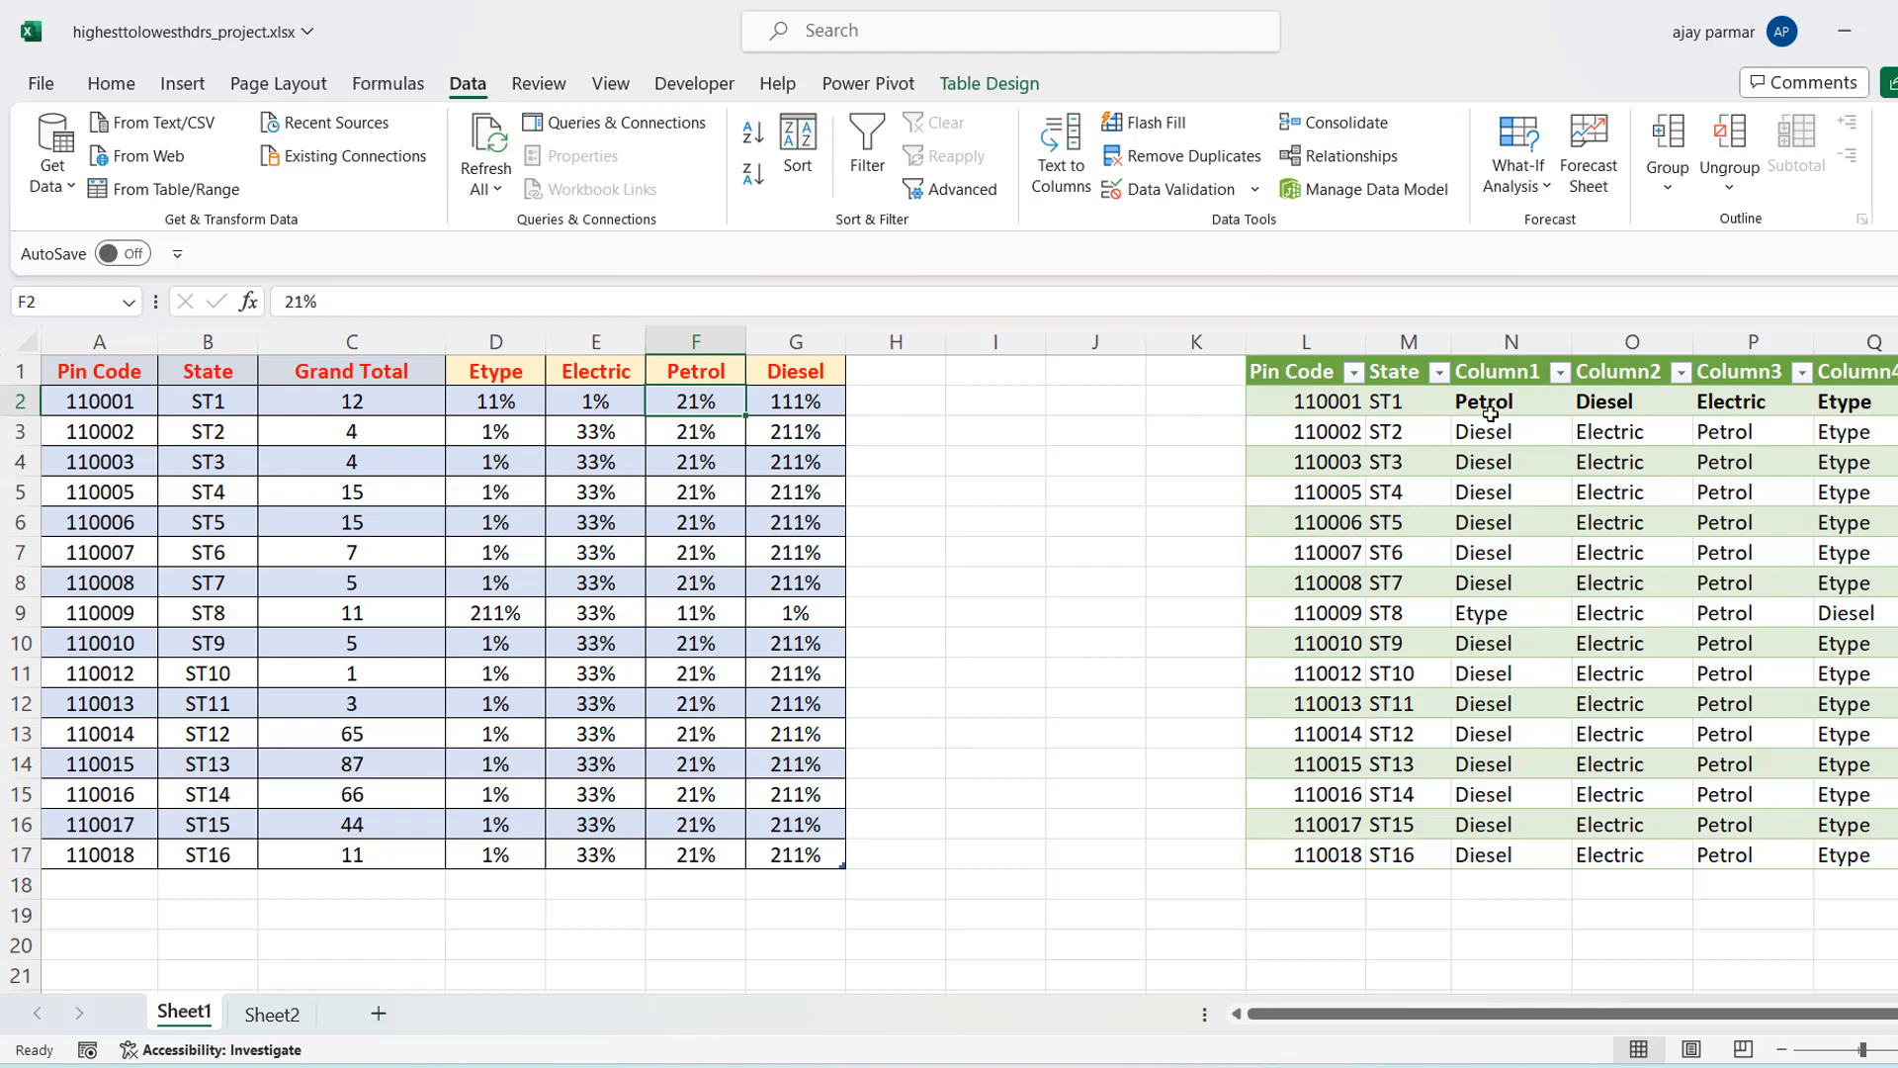
{"action": "left_click", "coordinate": [499, 193]}
{"action": "left_click", "coordinate": [539, 229]}
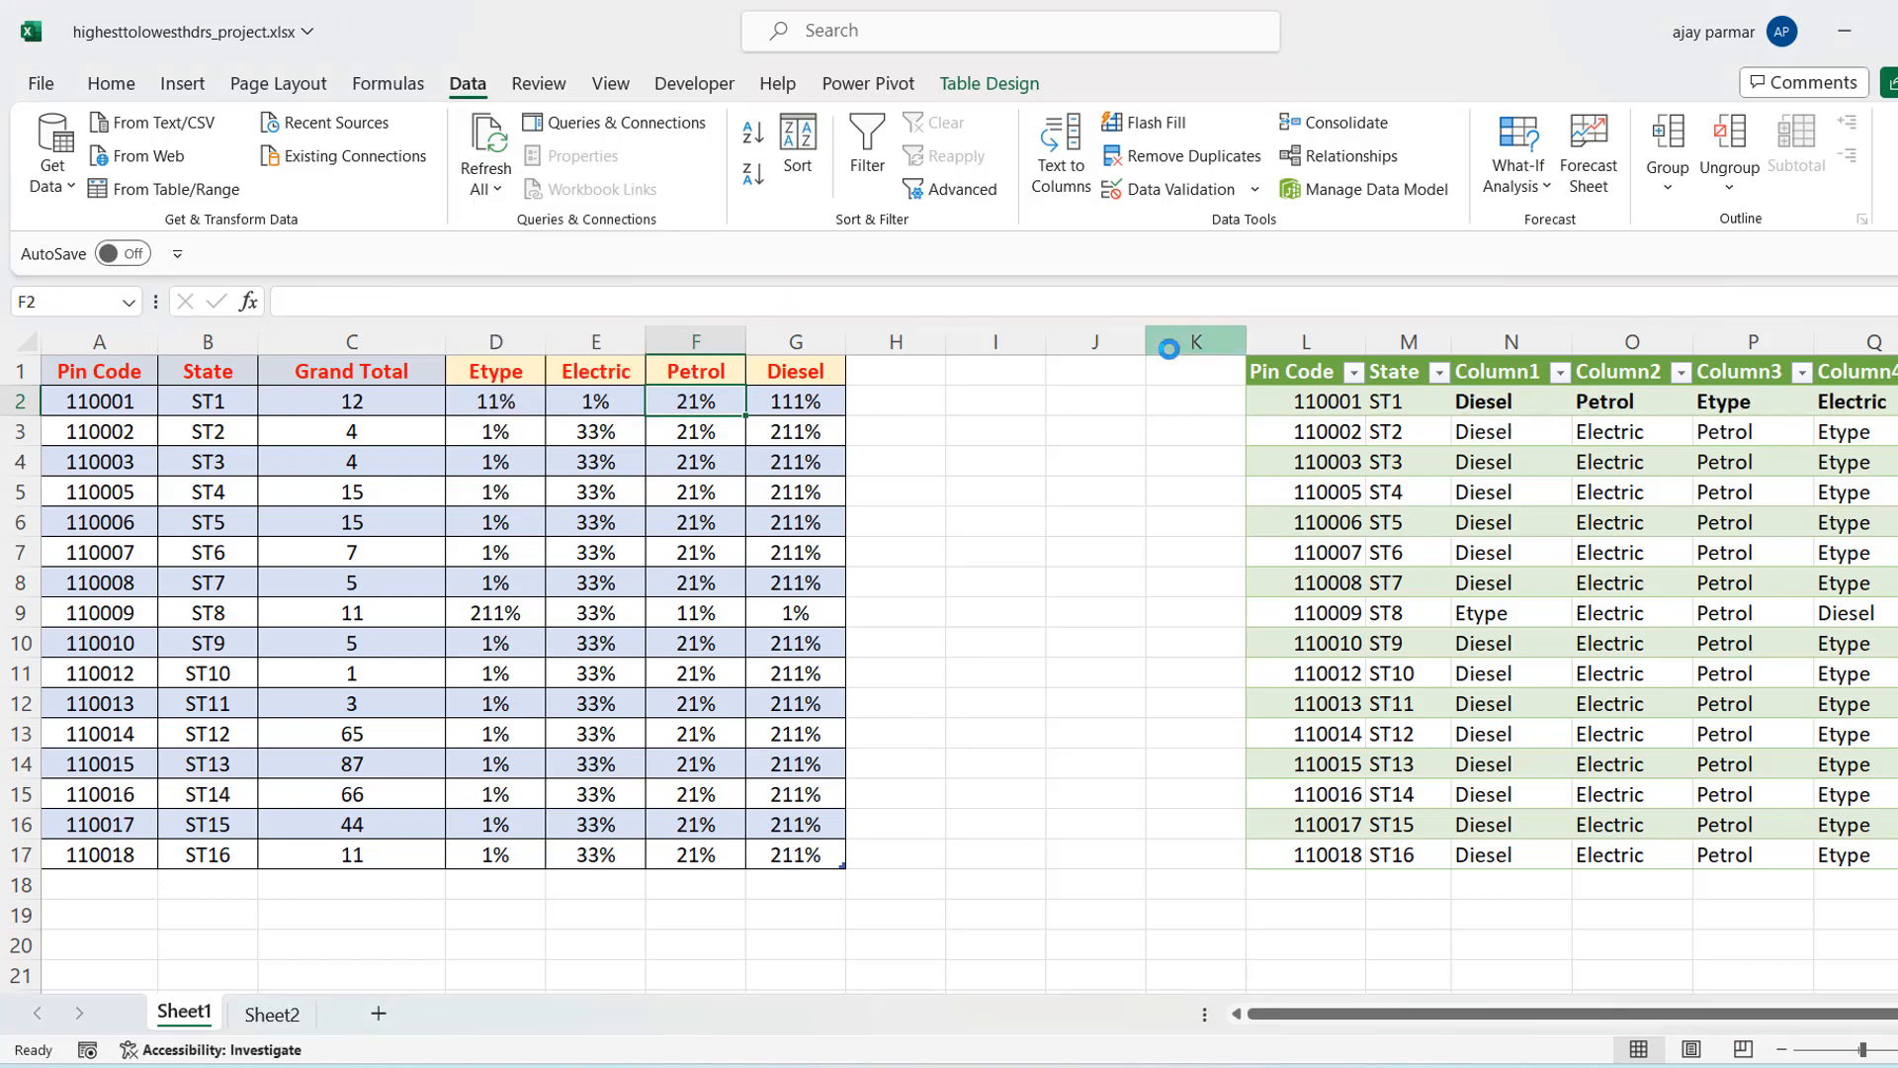
Check the refreshed fuel ranking for ST1 in N2:Q2 against the percentages in D2:G2
{"action": "left_click", "coordinate": [1496, 402]}
{"action": "key", "text": "shift+Right"}
{"action": "key", "text": "shift+Right"}
{"action": "key", "text": "shift+Right"}
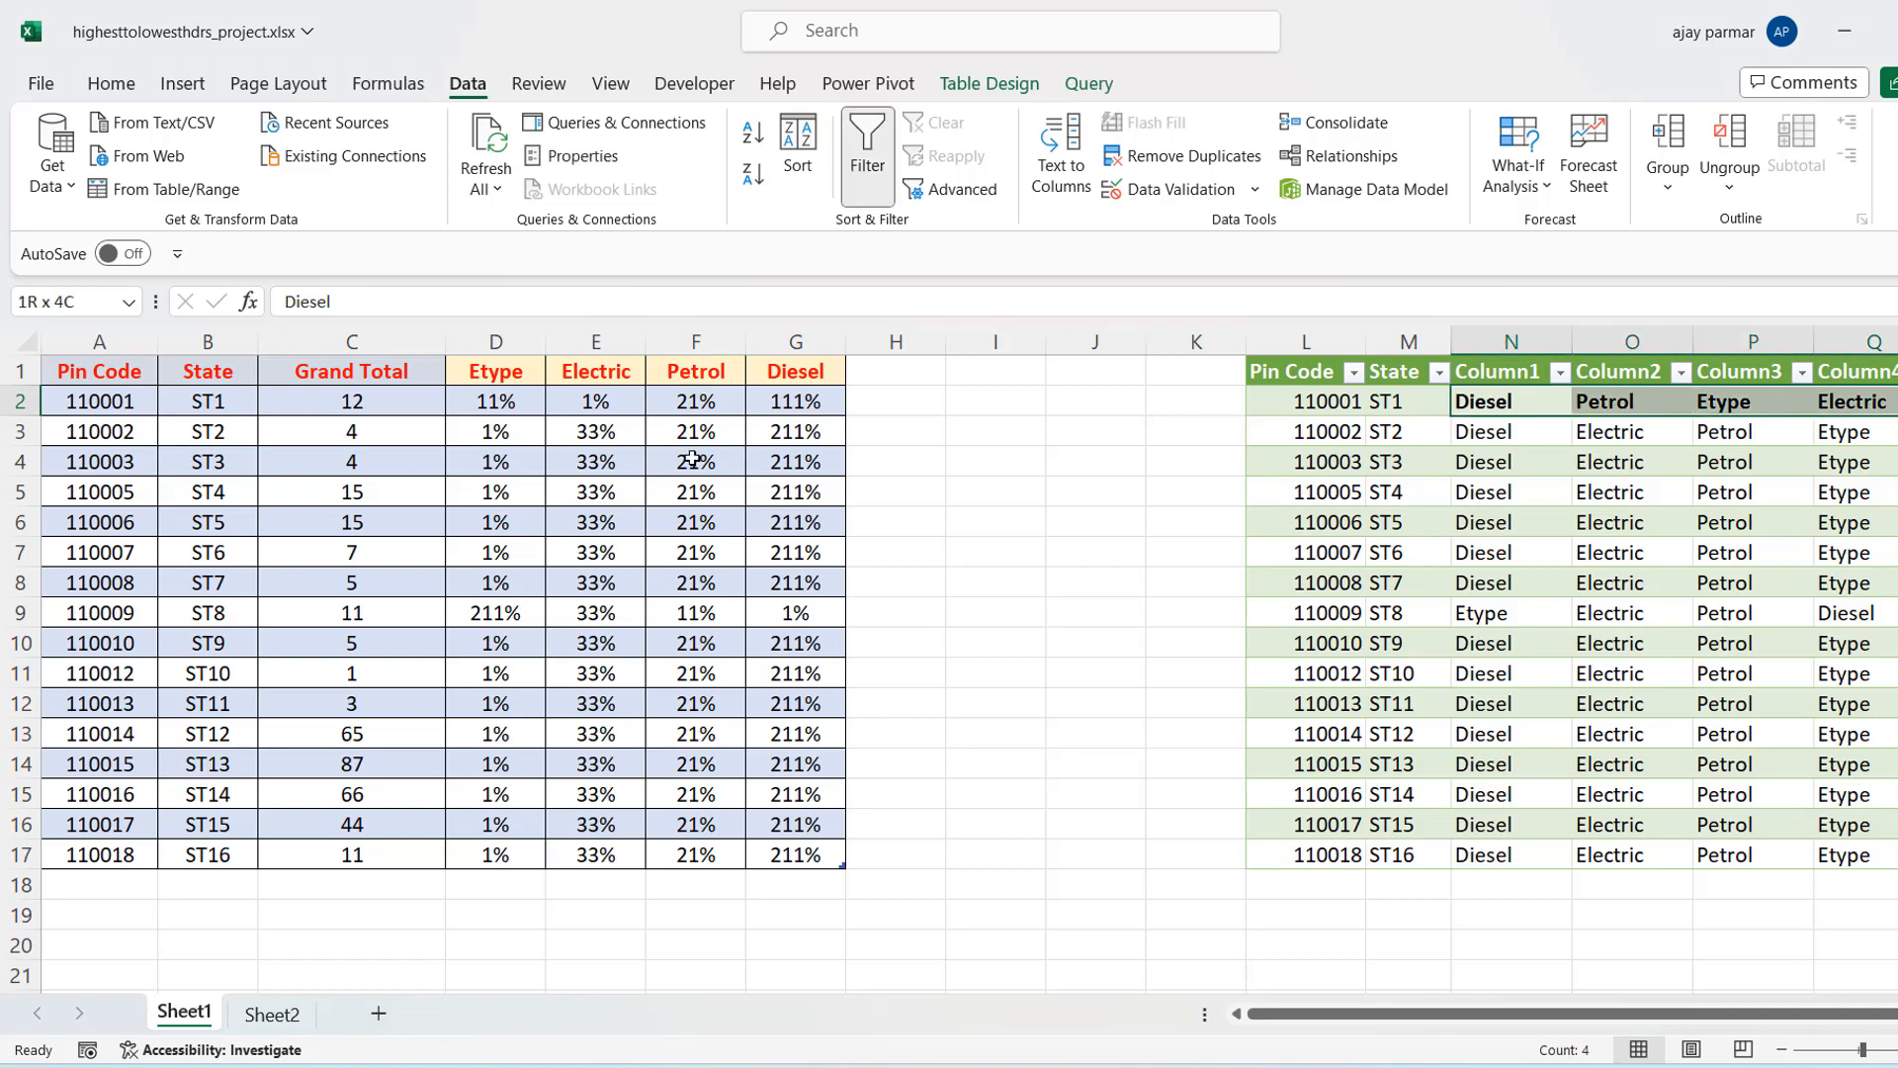
{"action": "left_click", "coordinate": [504, 397]}
{"action": "left_click", "coordinate": [806, 396]}
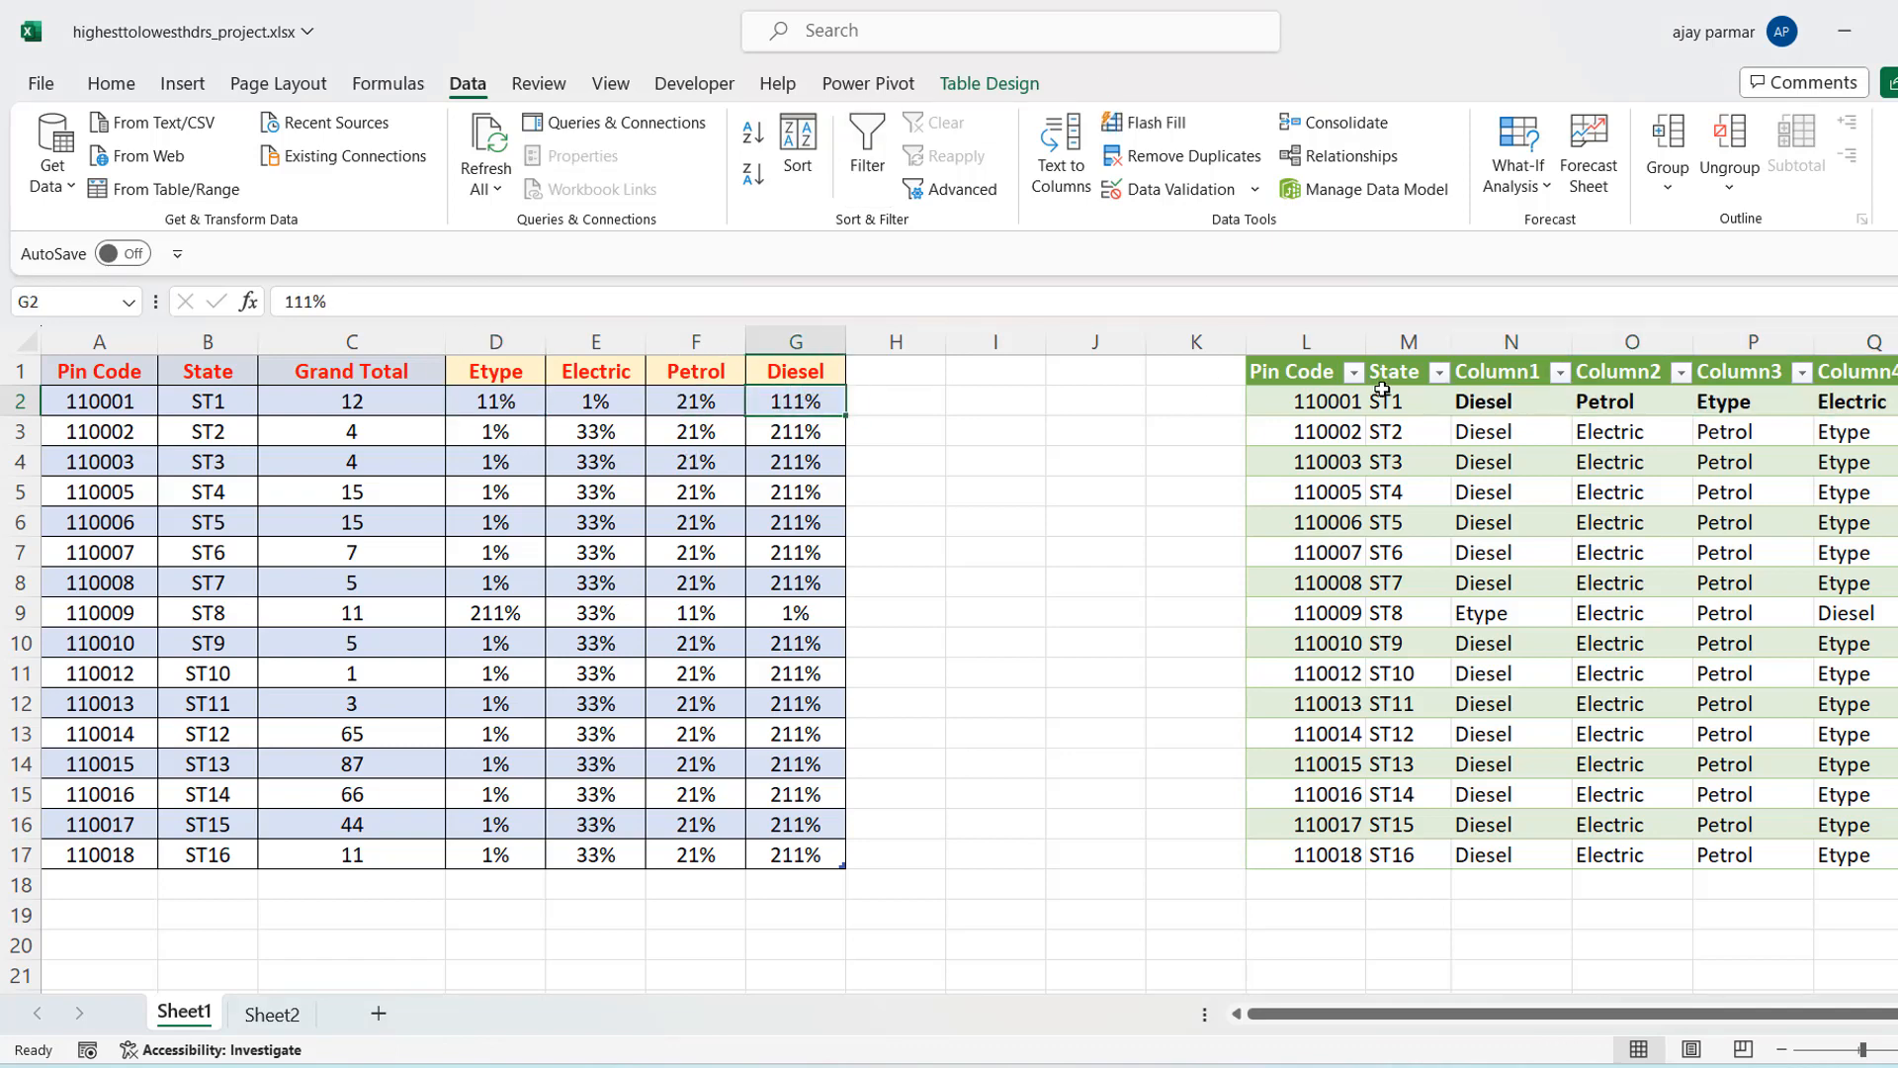
{"action": "left_click", "coordinate": [1491, 405]}
{"action": "left_click", "coordinate": [701, 401]}
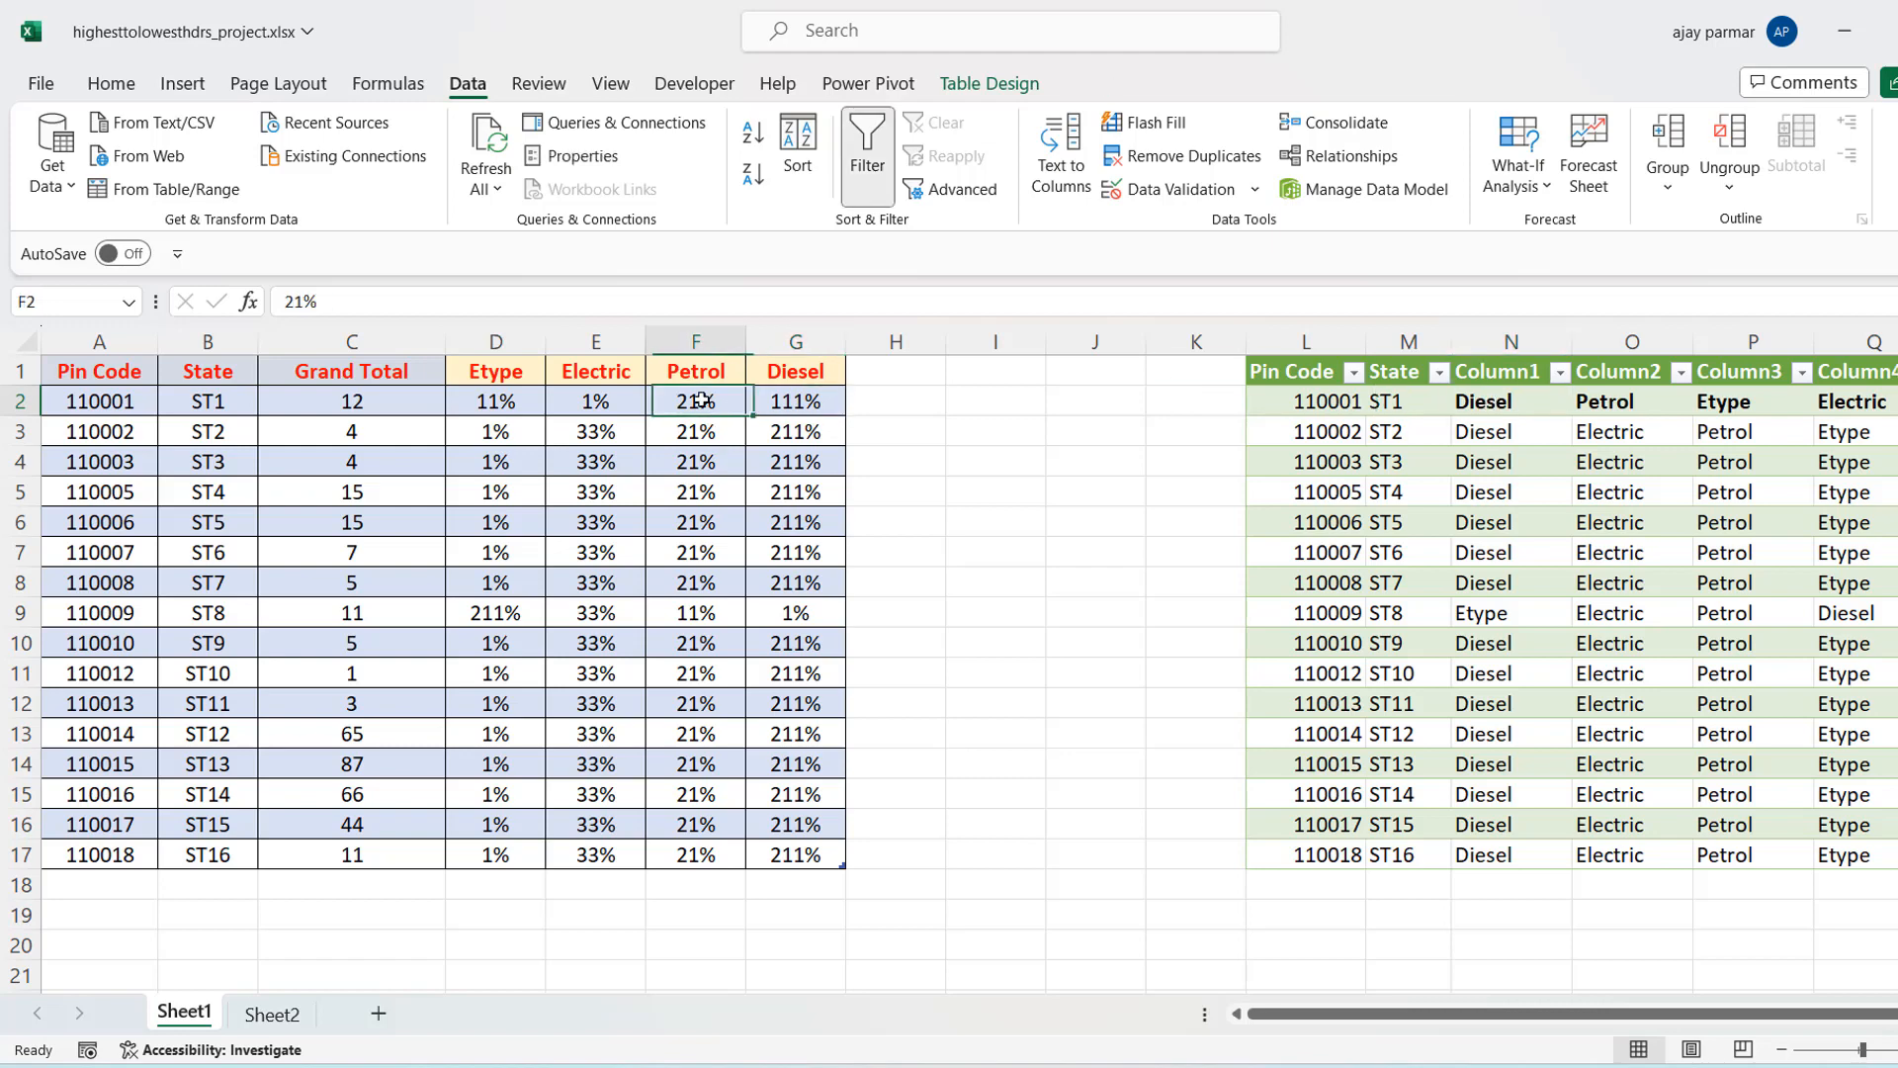
{"action": "left_click", "coordinate": [1632, 402]}
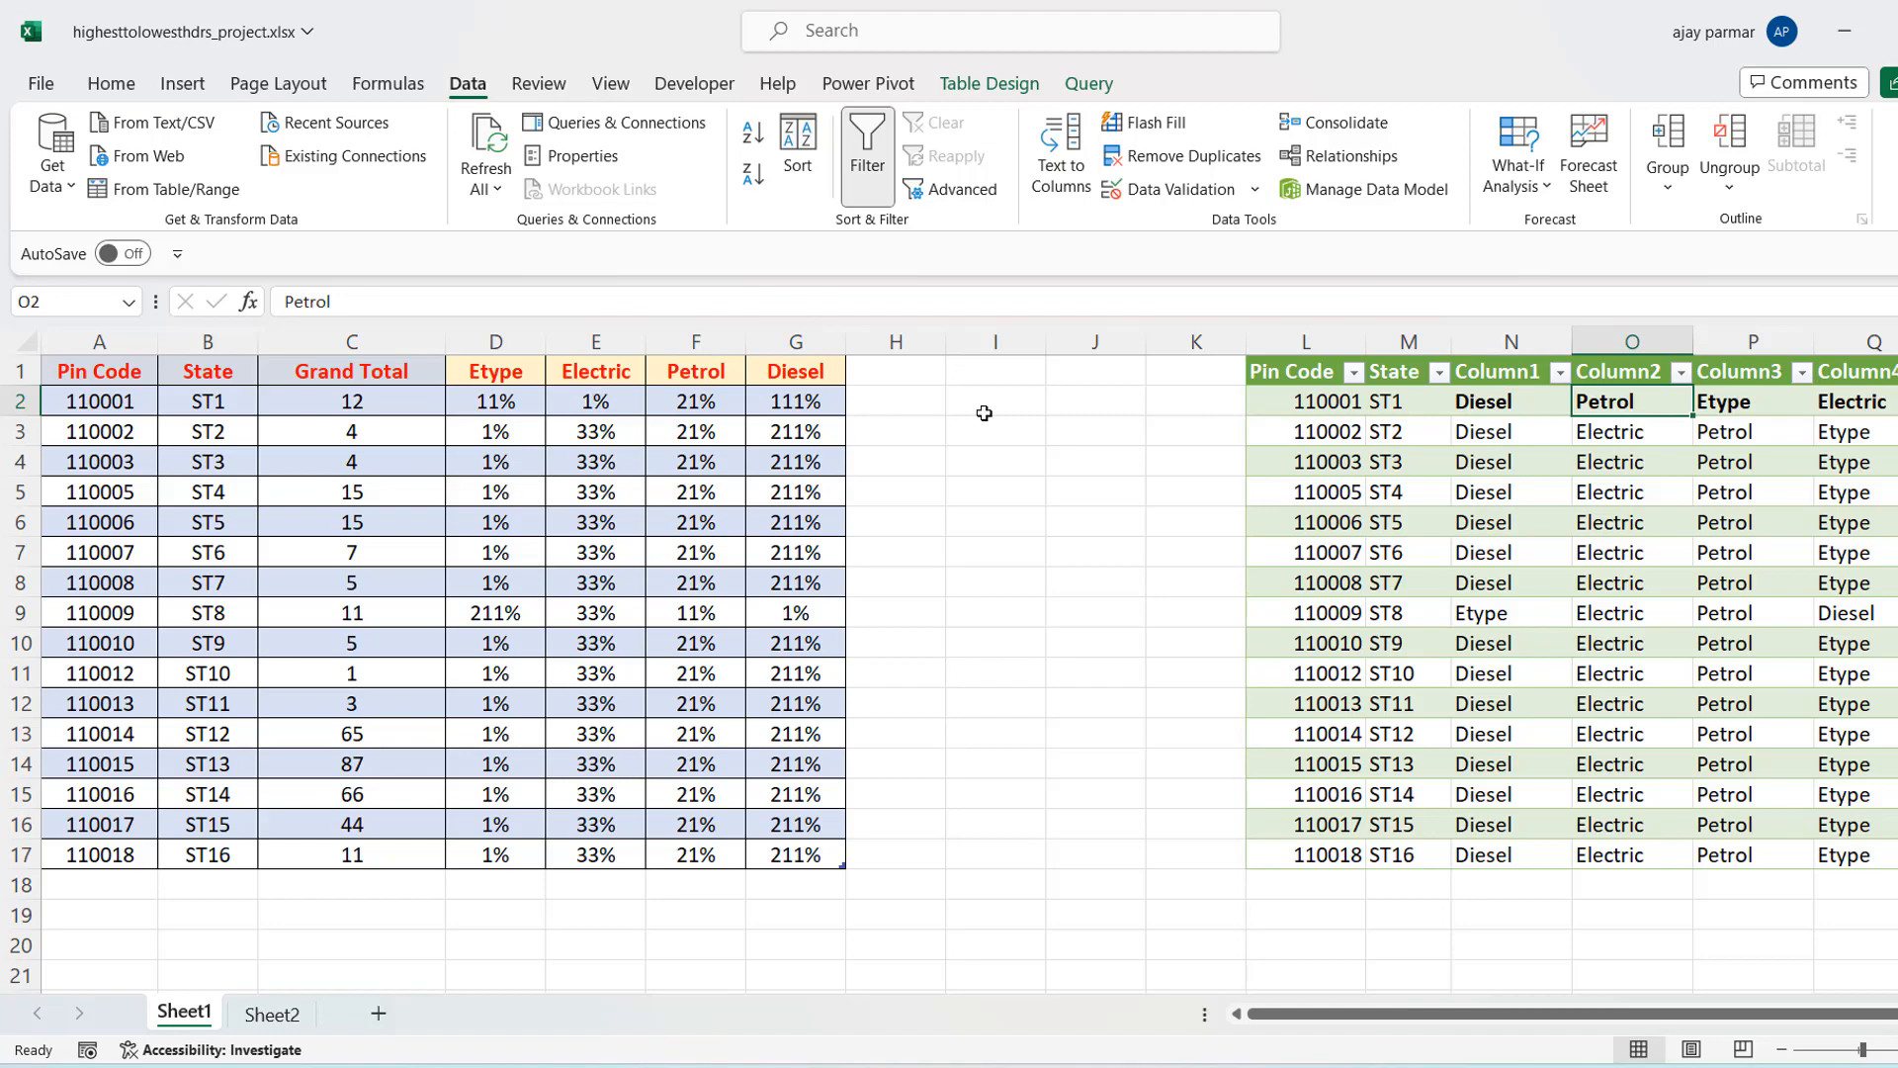
{"action": "left_click", "coordinate": [1560, 391]}
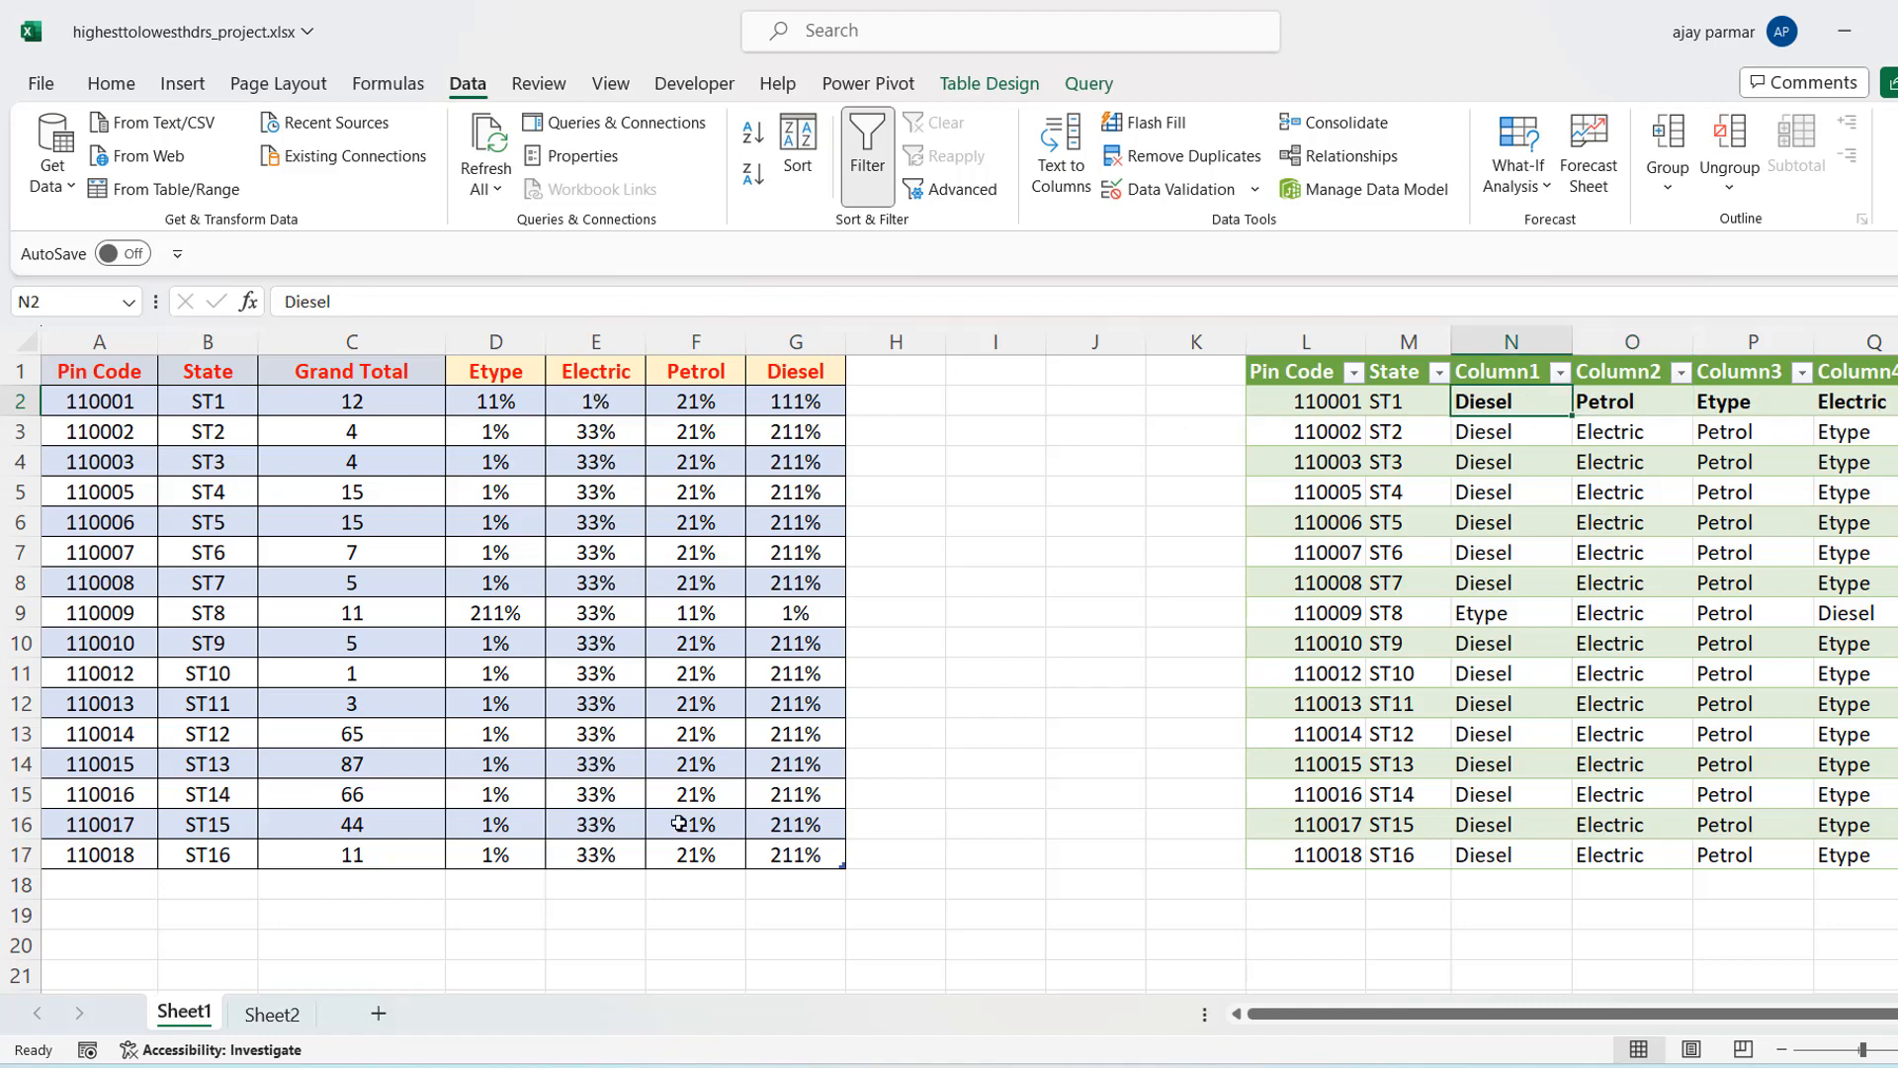
On Sheet2, widen the Grand Total column so that its header fits
{"action": "left_click", "coordinate": [286, 1023]}
{"action": "left_click", "coordinate": [300, 592]}
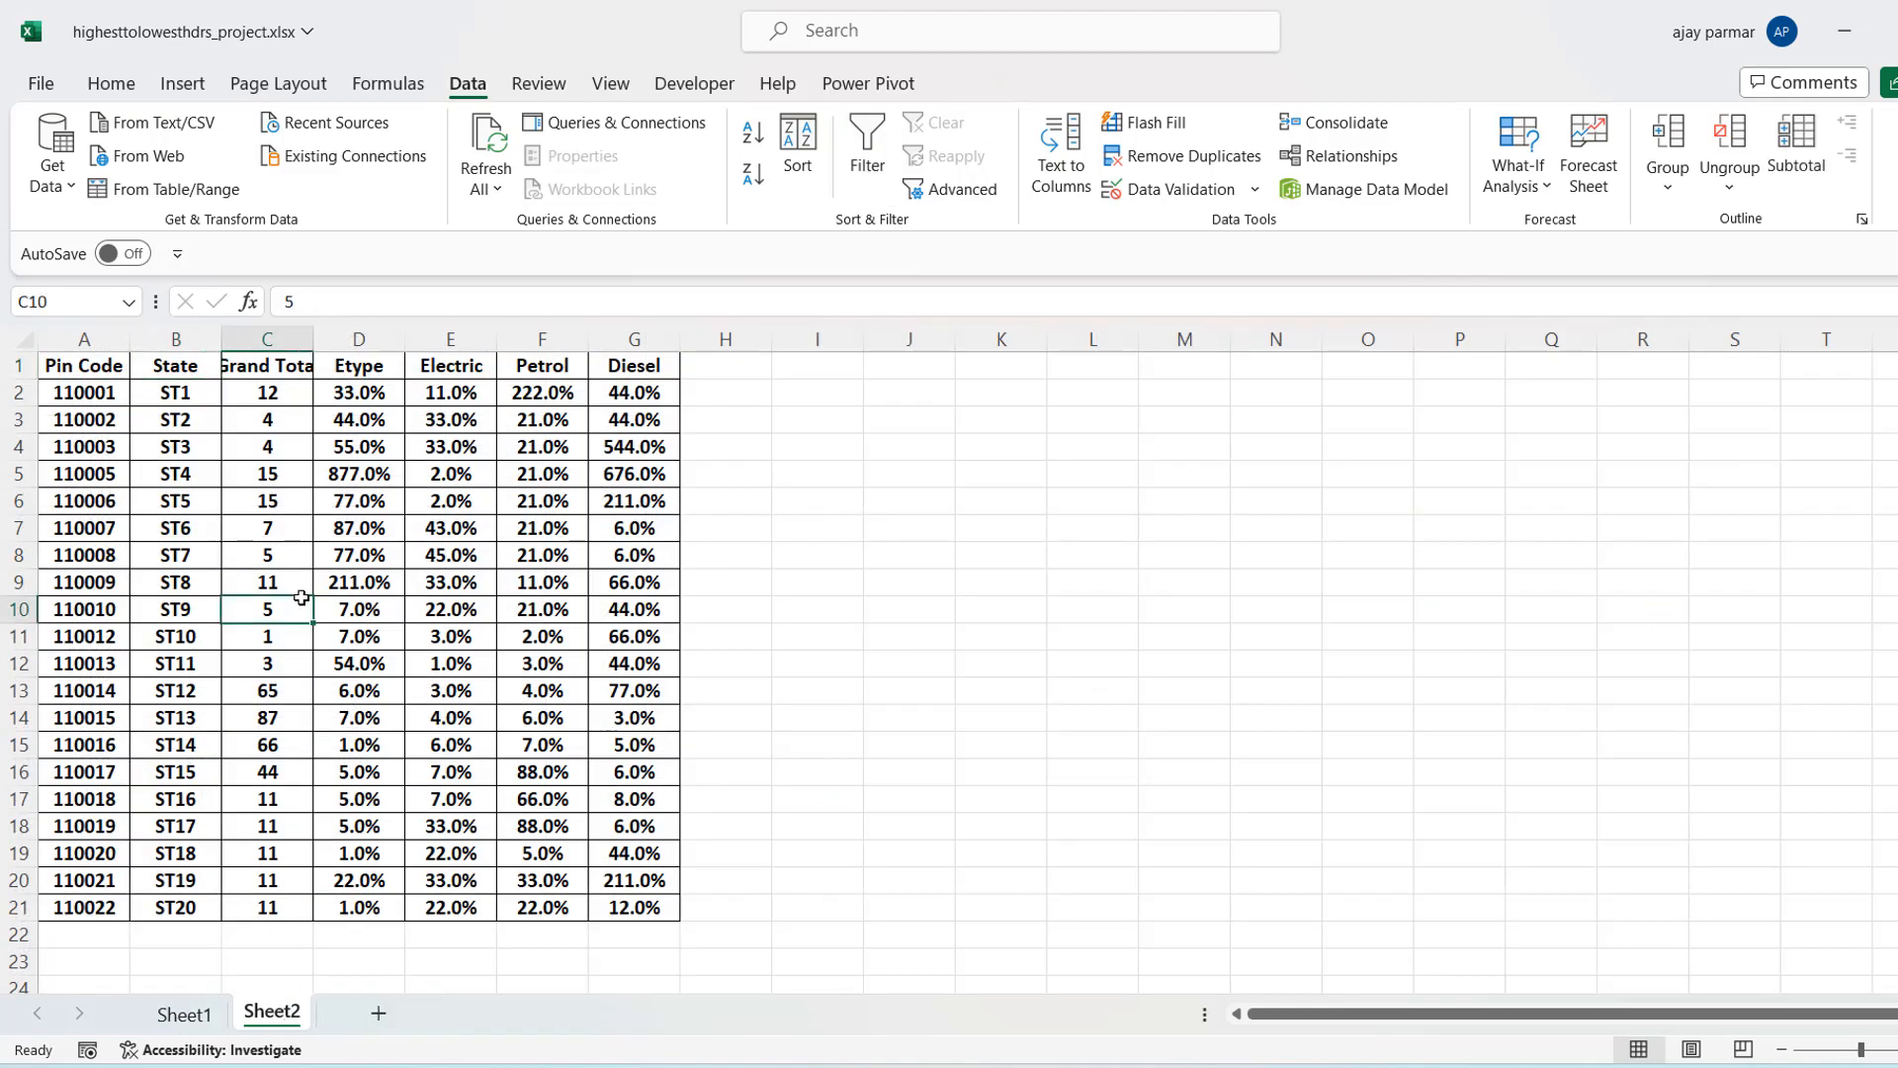
{"action": "left_click_drag", "start_coordinate": [404, 349], "coordinate": [405, 349]}
Load Sheet2's range A1:G21 into the Power Query Editor as a table with headers
{"action": "left_click", "coordinate": [249, 447]}
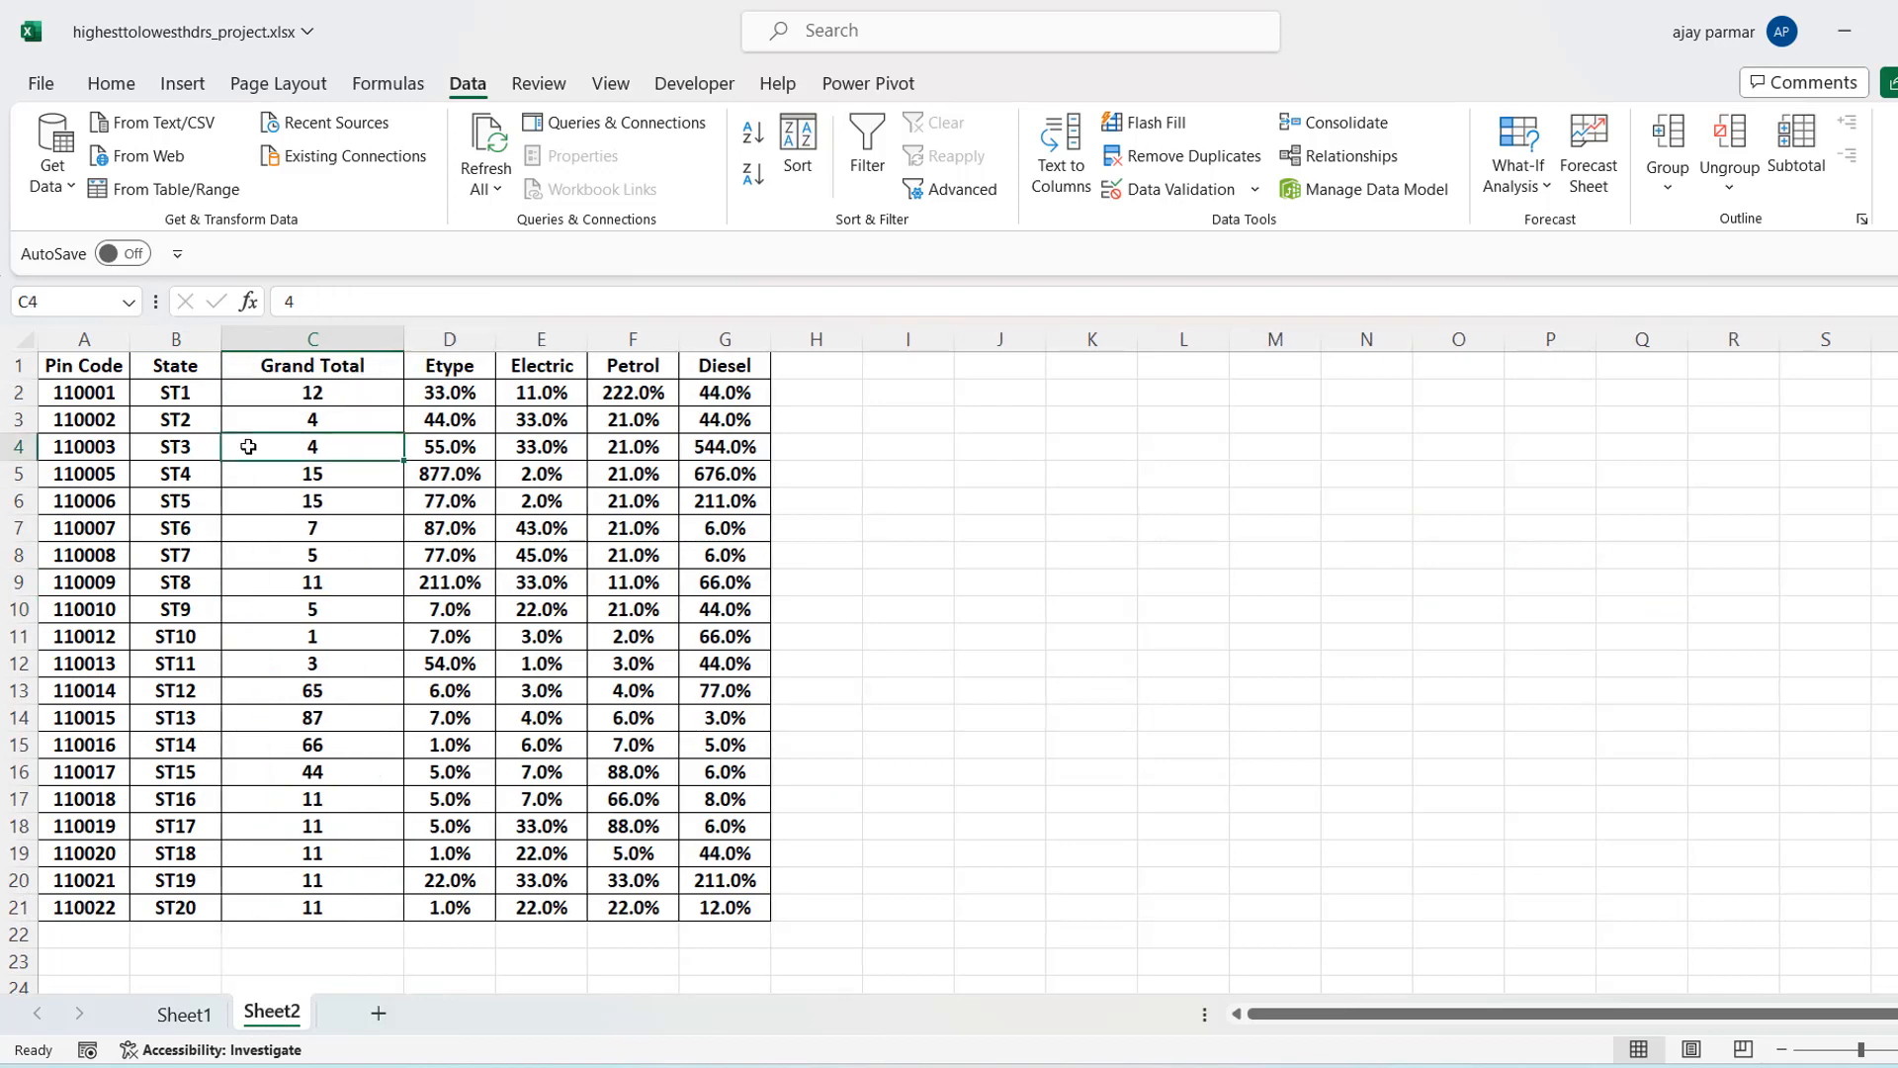
{"action": "left_click", "coordinate": [138, 195]}
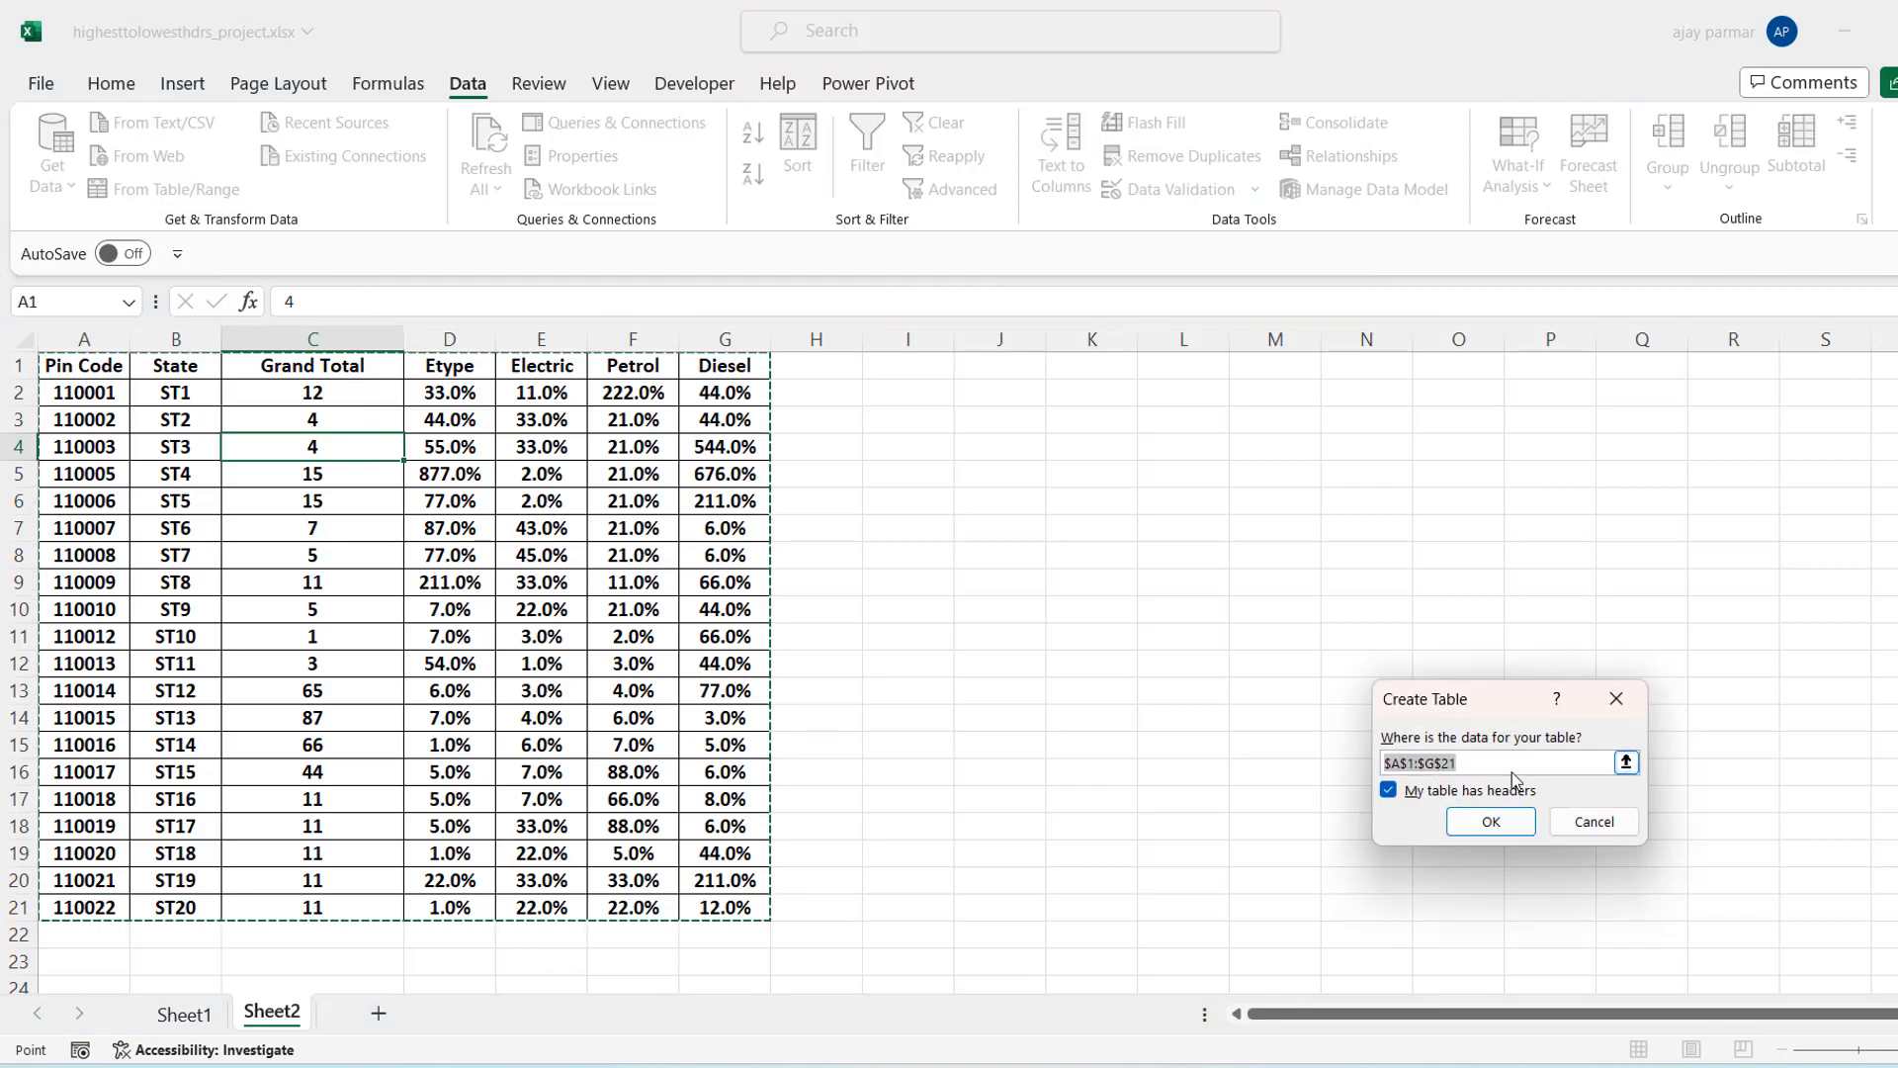
{"action": "left_click", "coordinate": [1491, 822]}
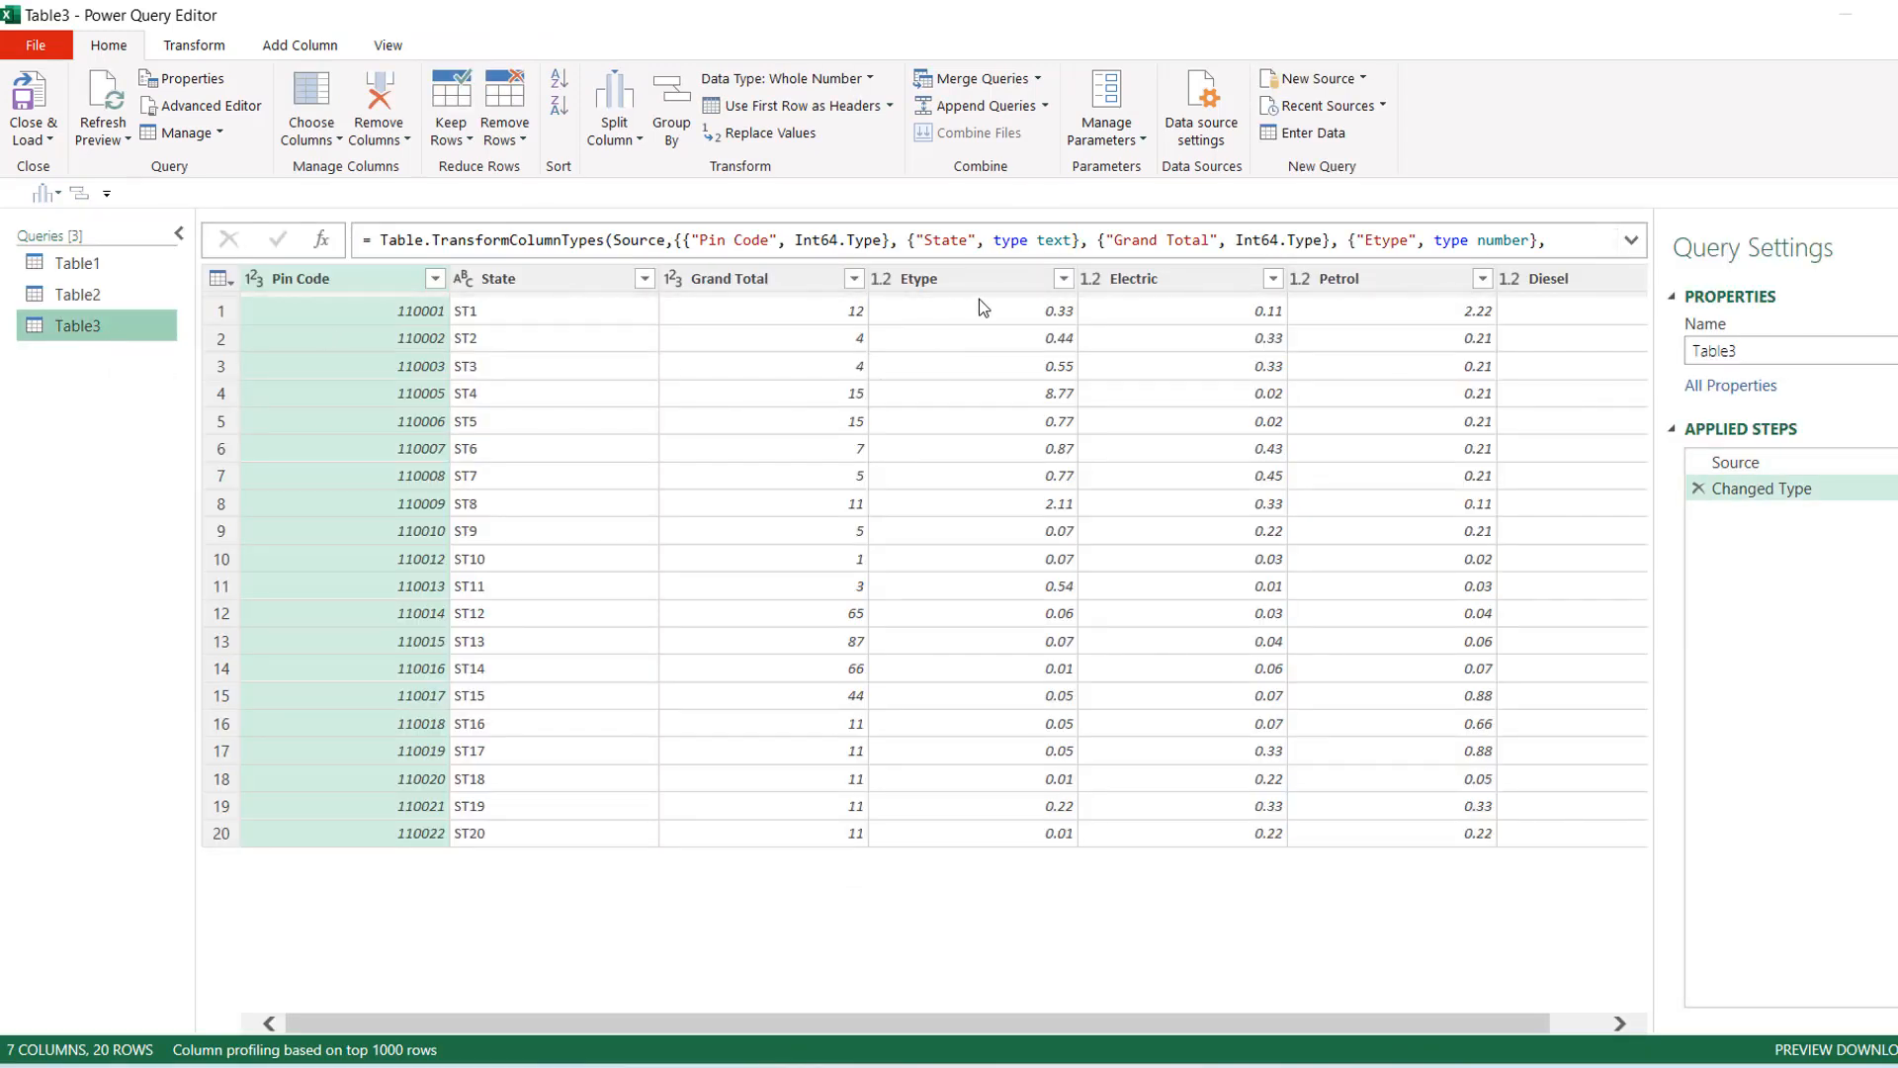
Unpivot only the selected columns Etype, Electric, Petrol and Diesel in the Table3 query
{"action": "mouse_move", "coordinate": [984, 304]}
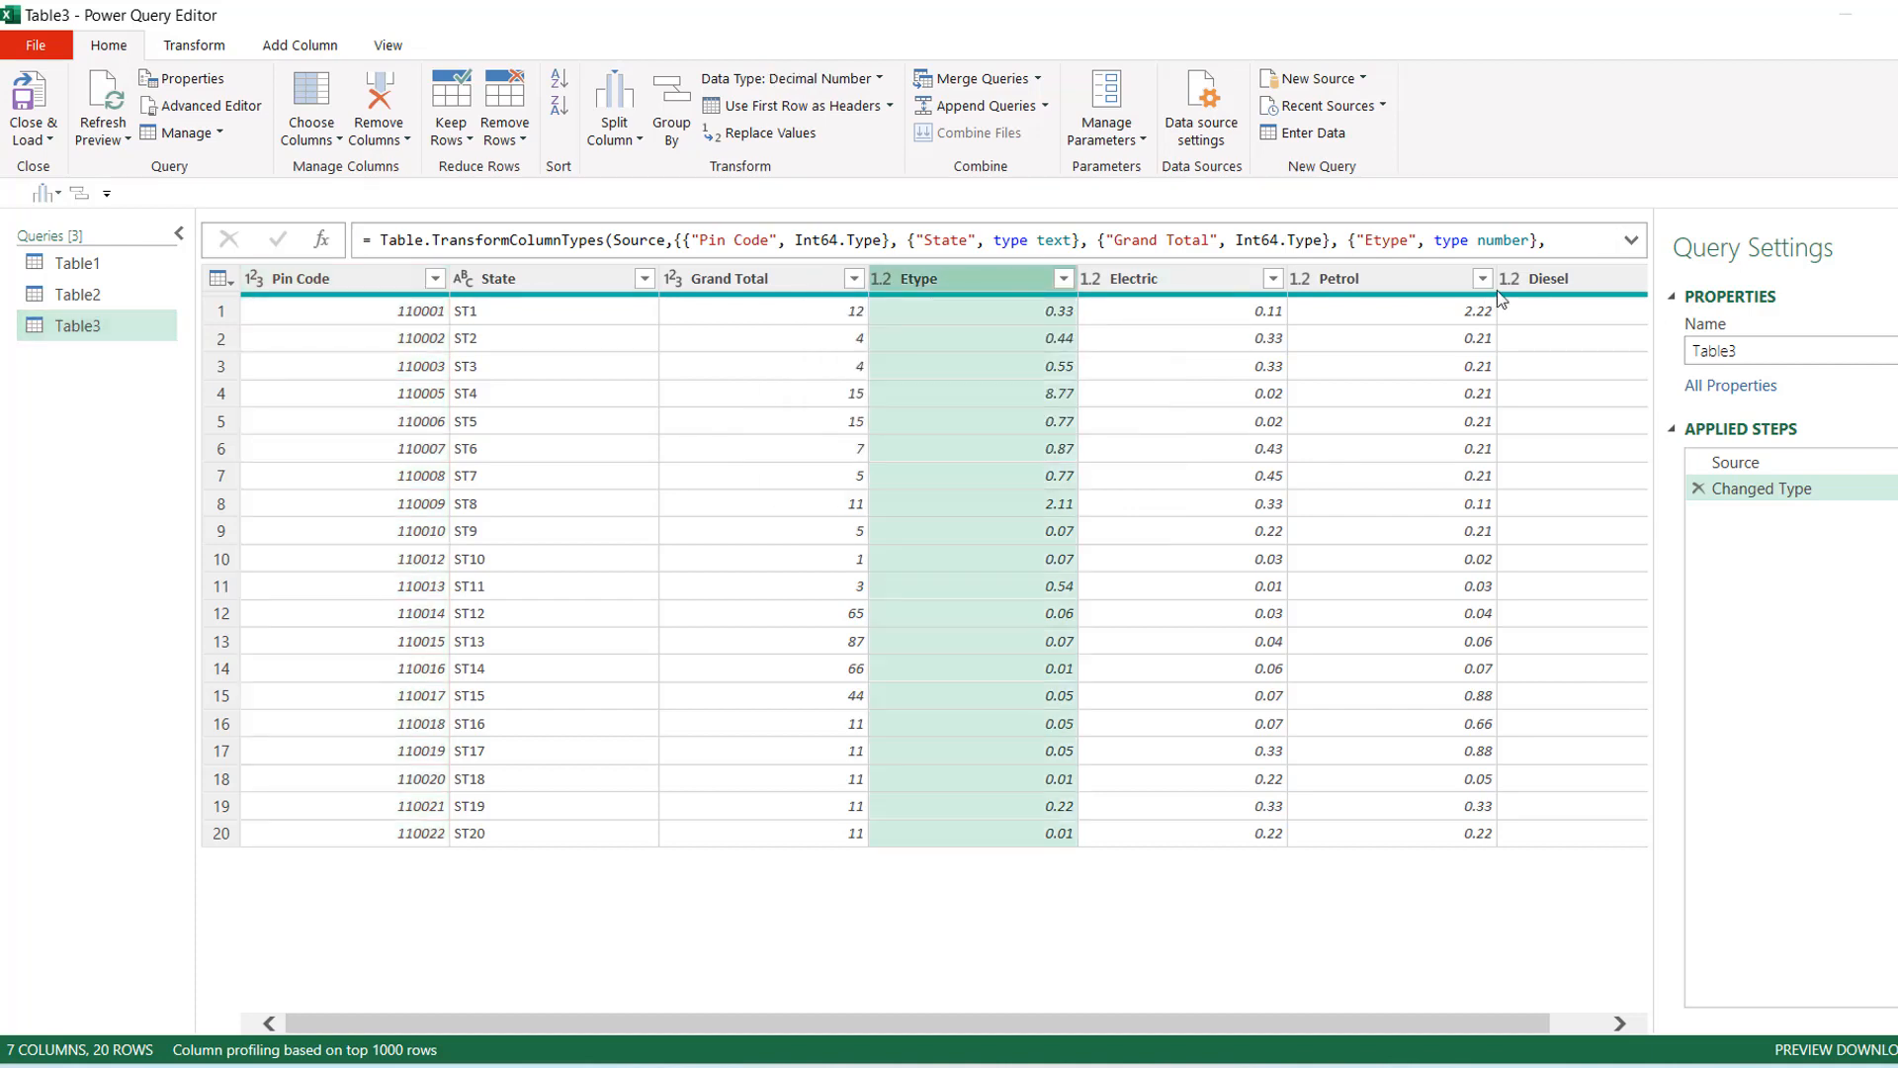
{"action": "left_click", "coordinate": [1599, 281], "text": "shift"}
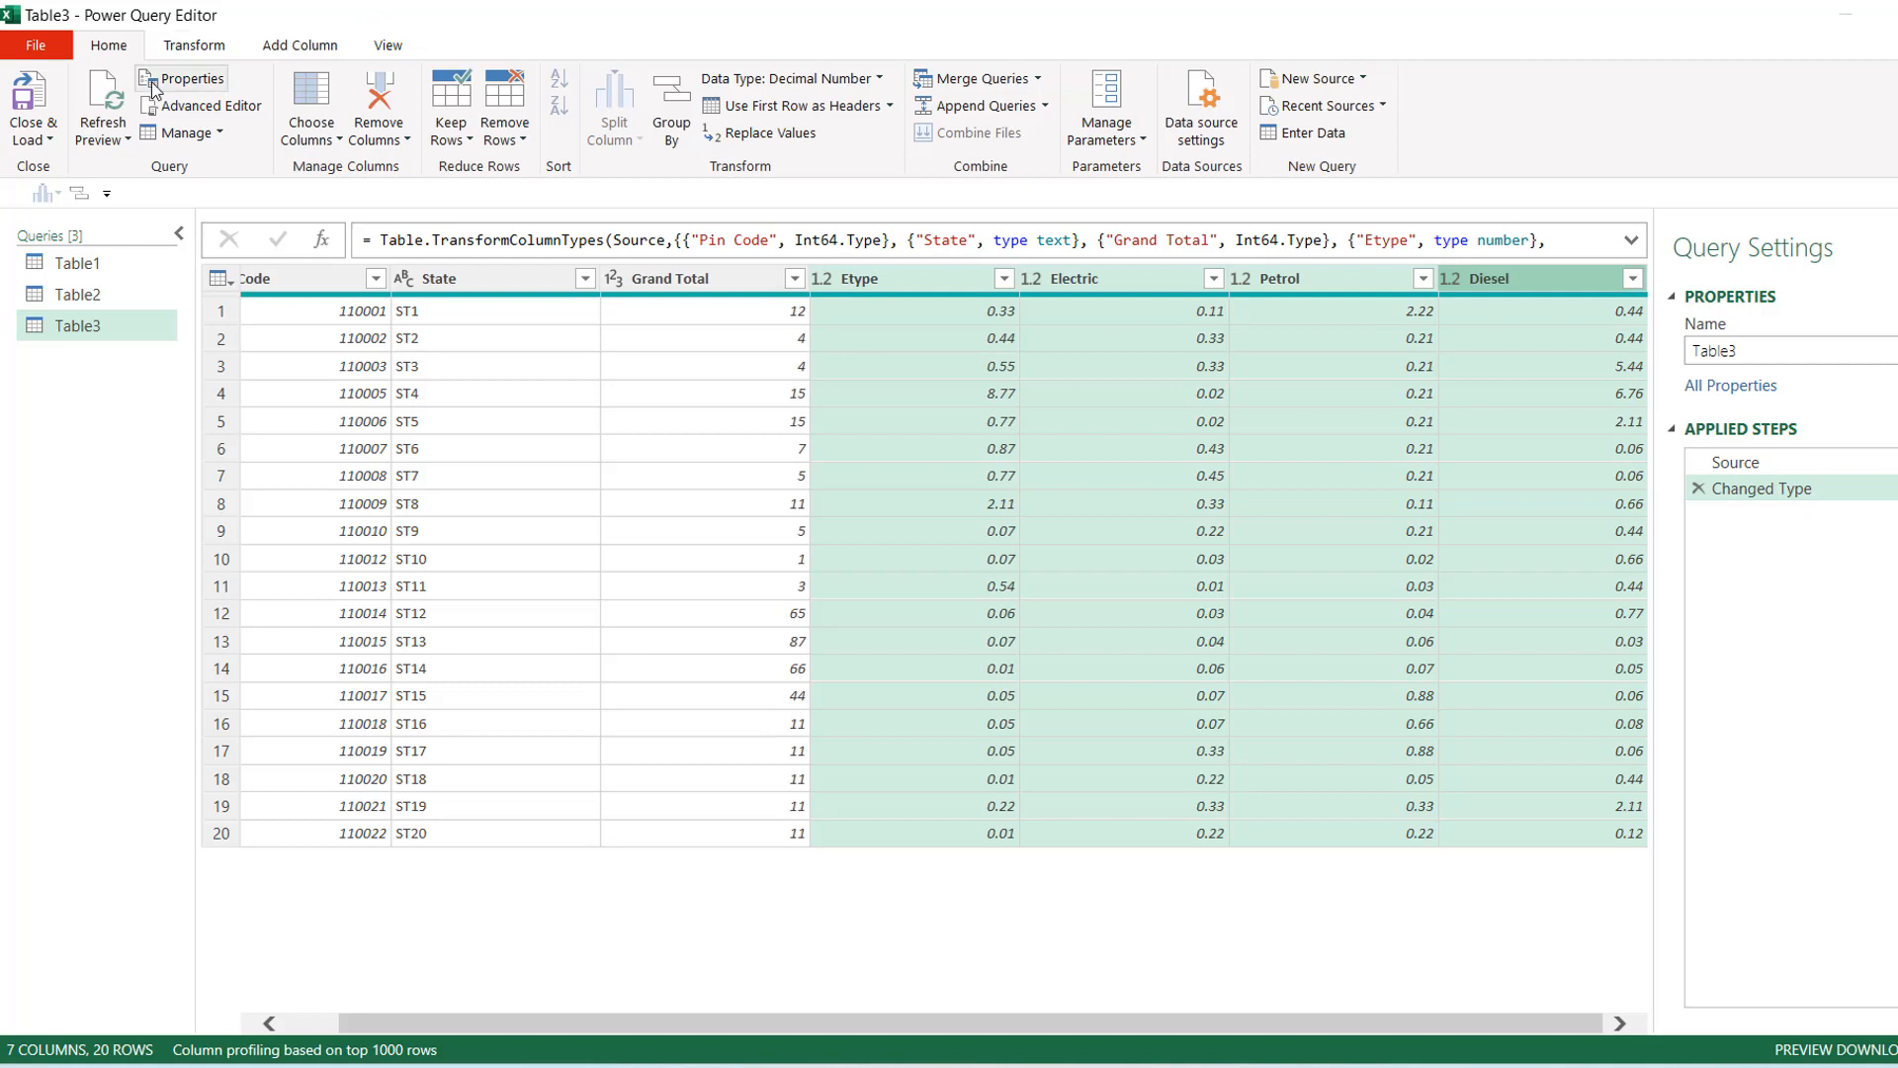
{"action": "left_click", "coordinate": [195, 46]}
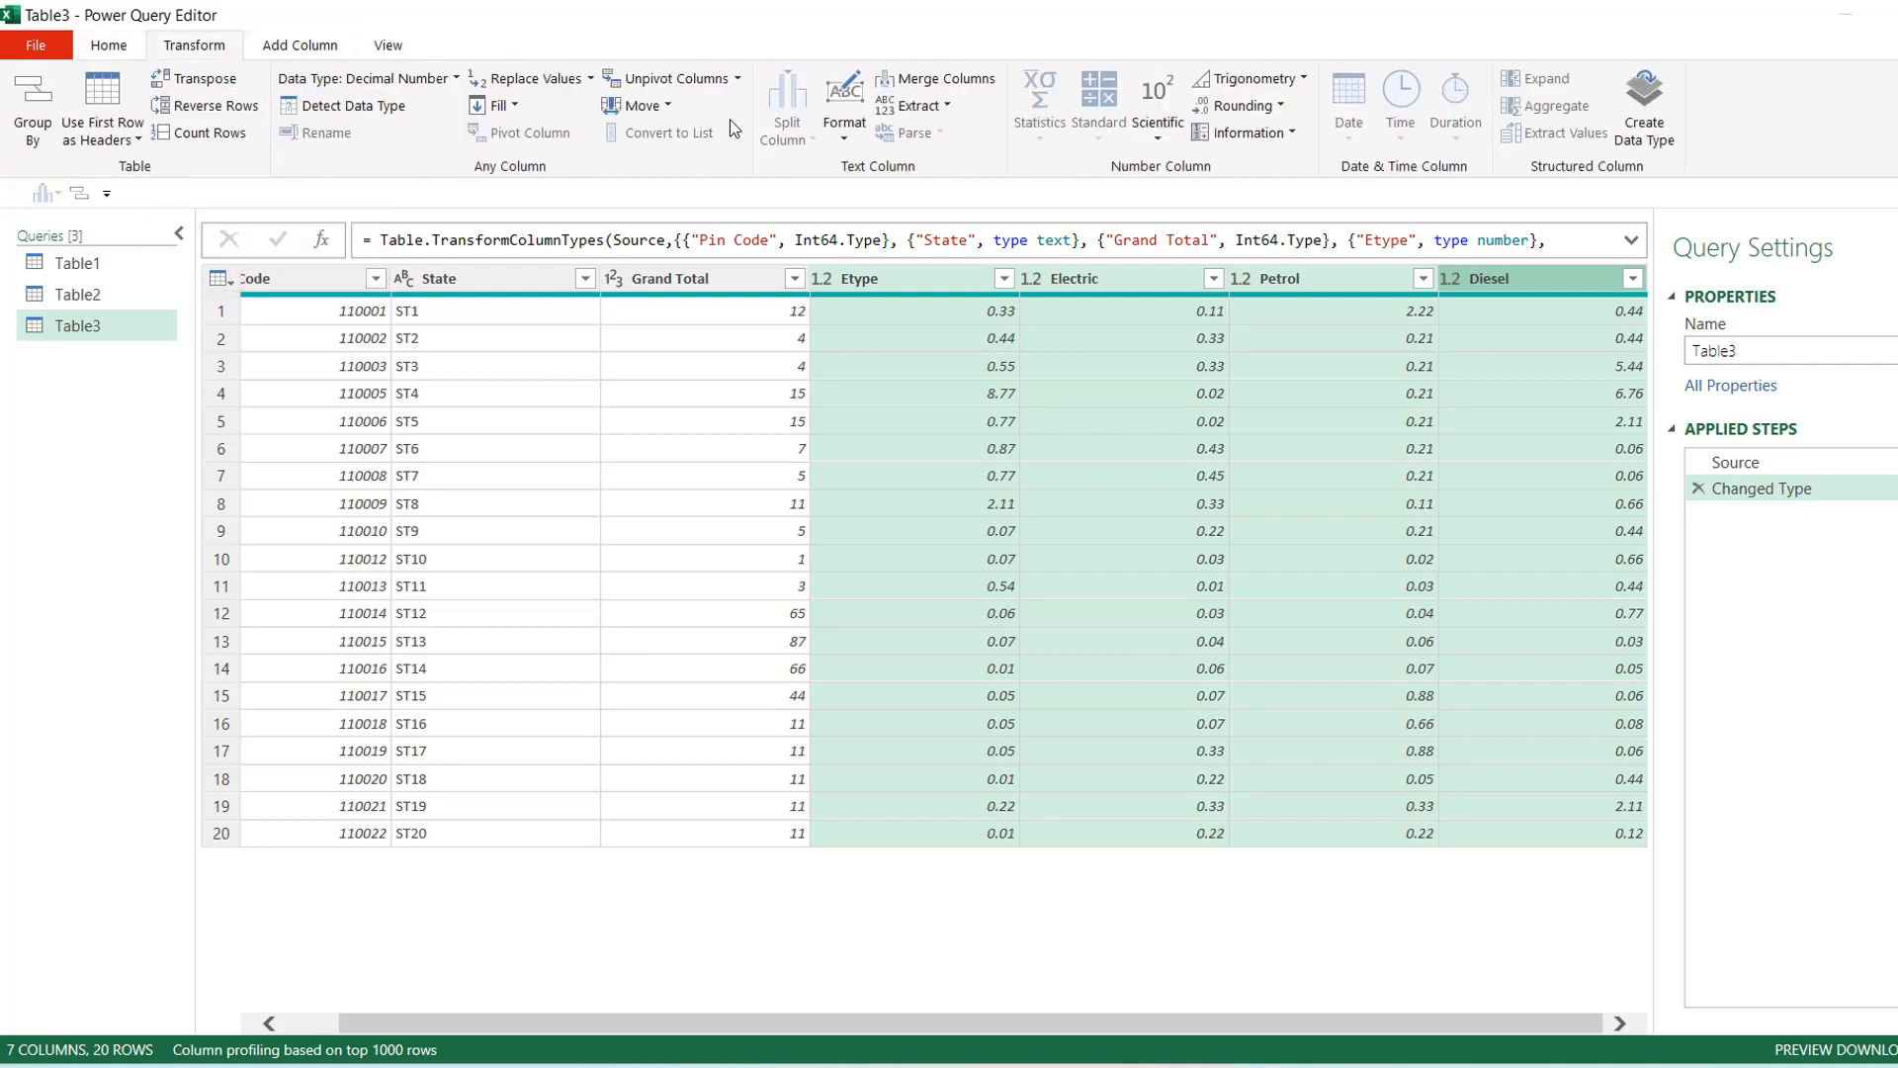
{"action": "left_click", "coordinate": [738, 81]}
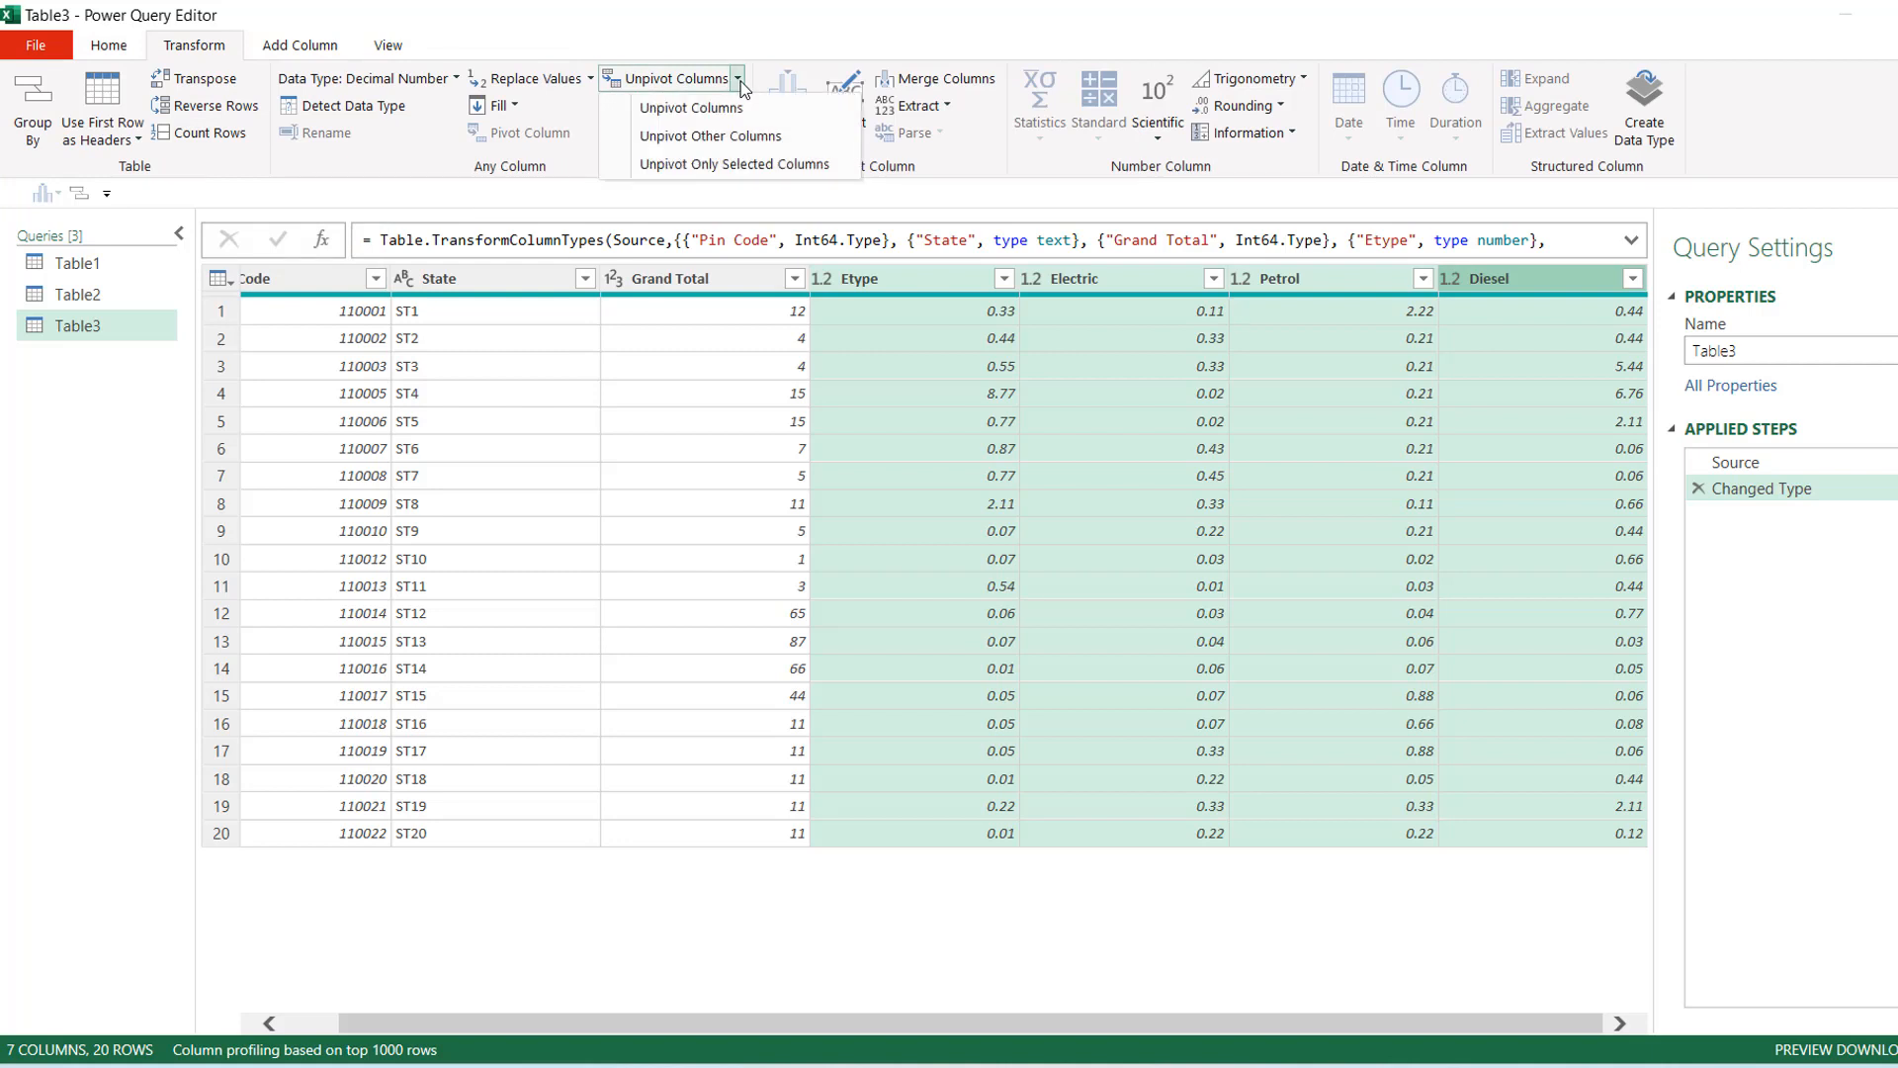
{"action": "left_click", "coordinate": [722, 164]}
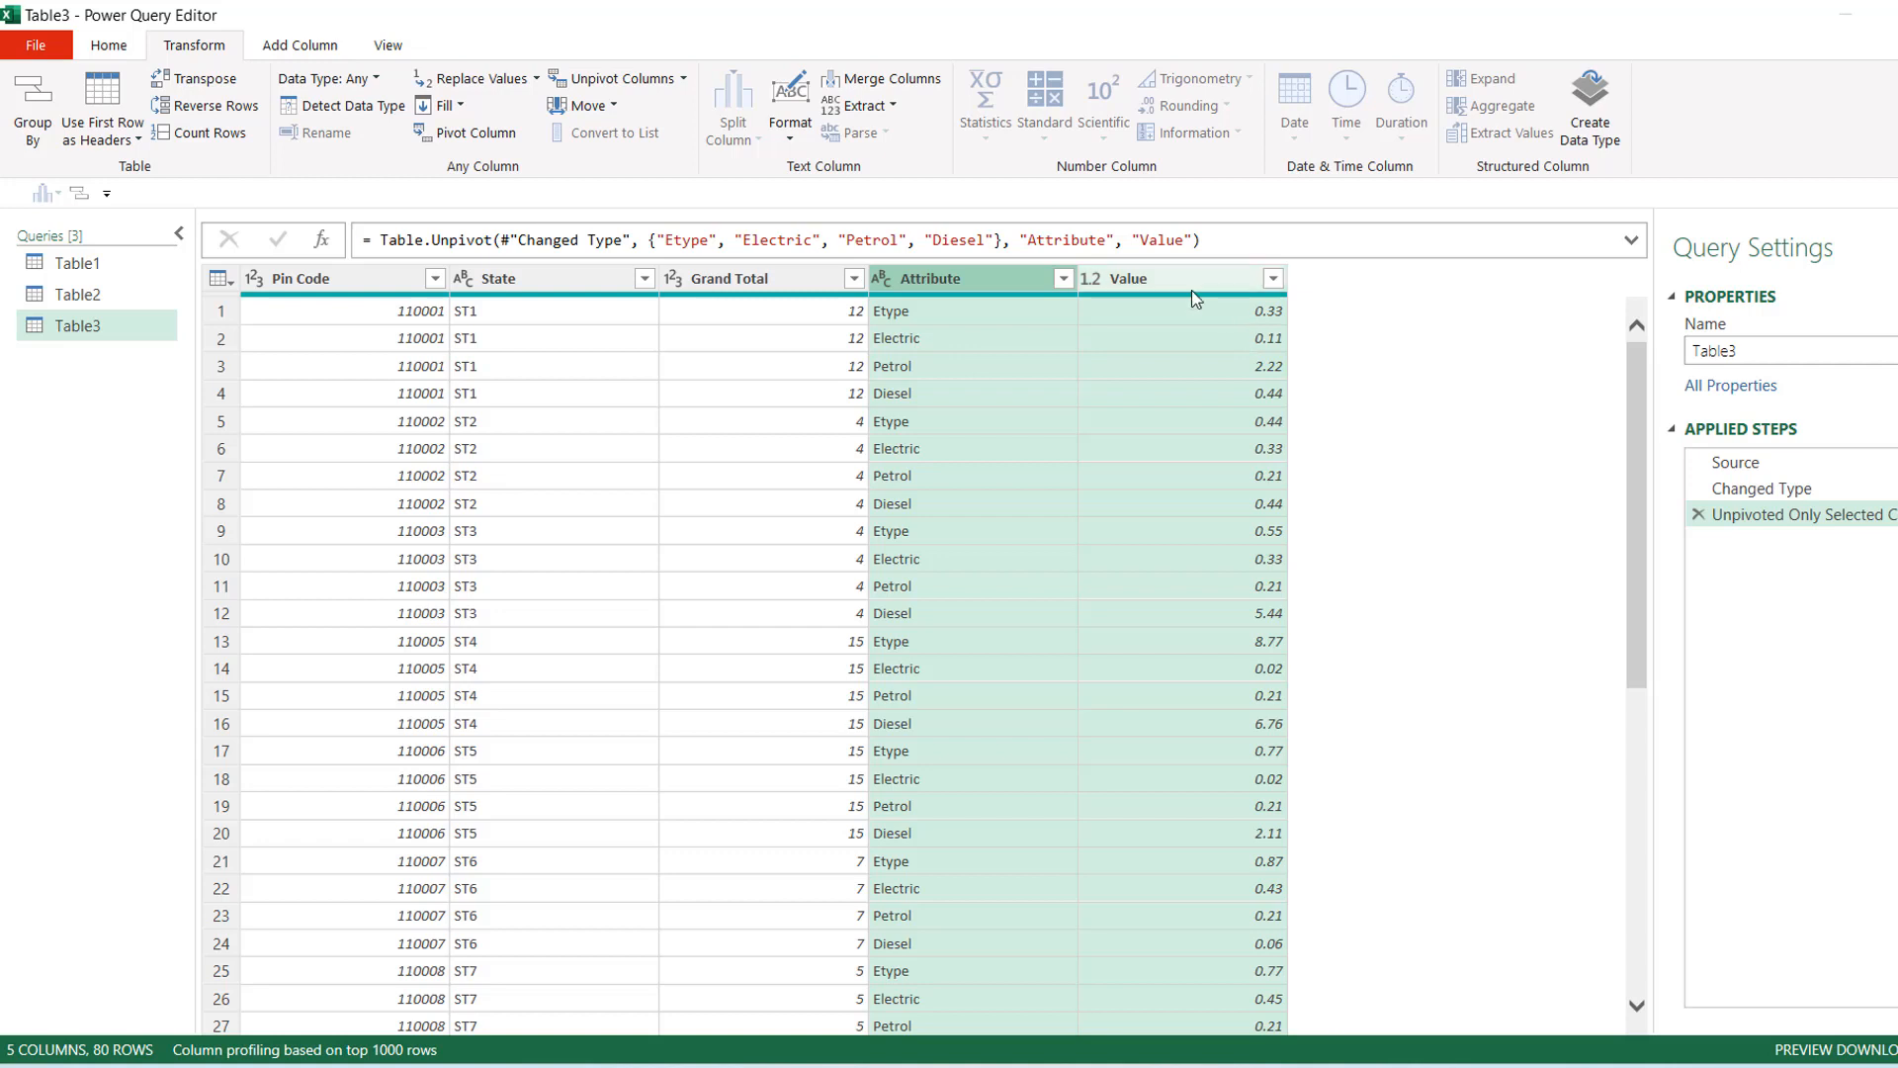
Sort the unpivoted rows by the Value column in descending order
{"action": "left_click", "coordinate": [1167, 279]}
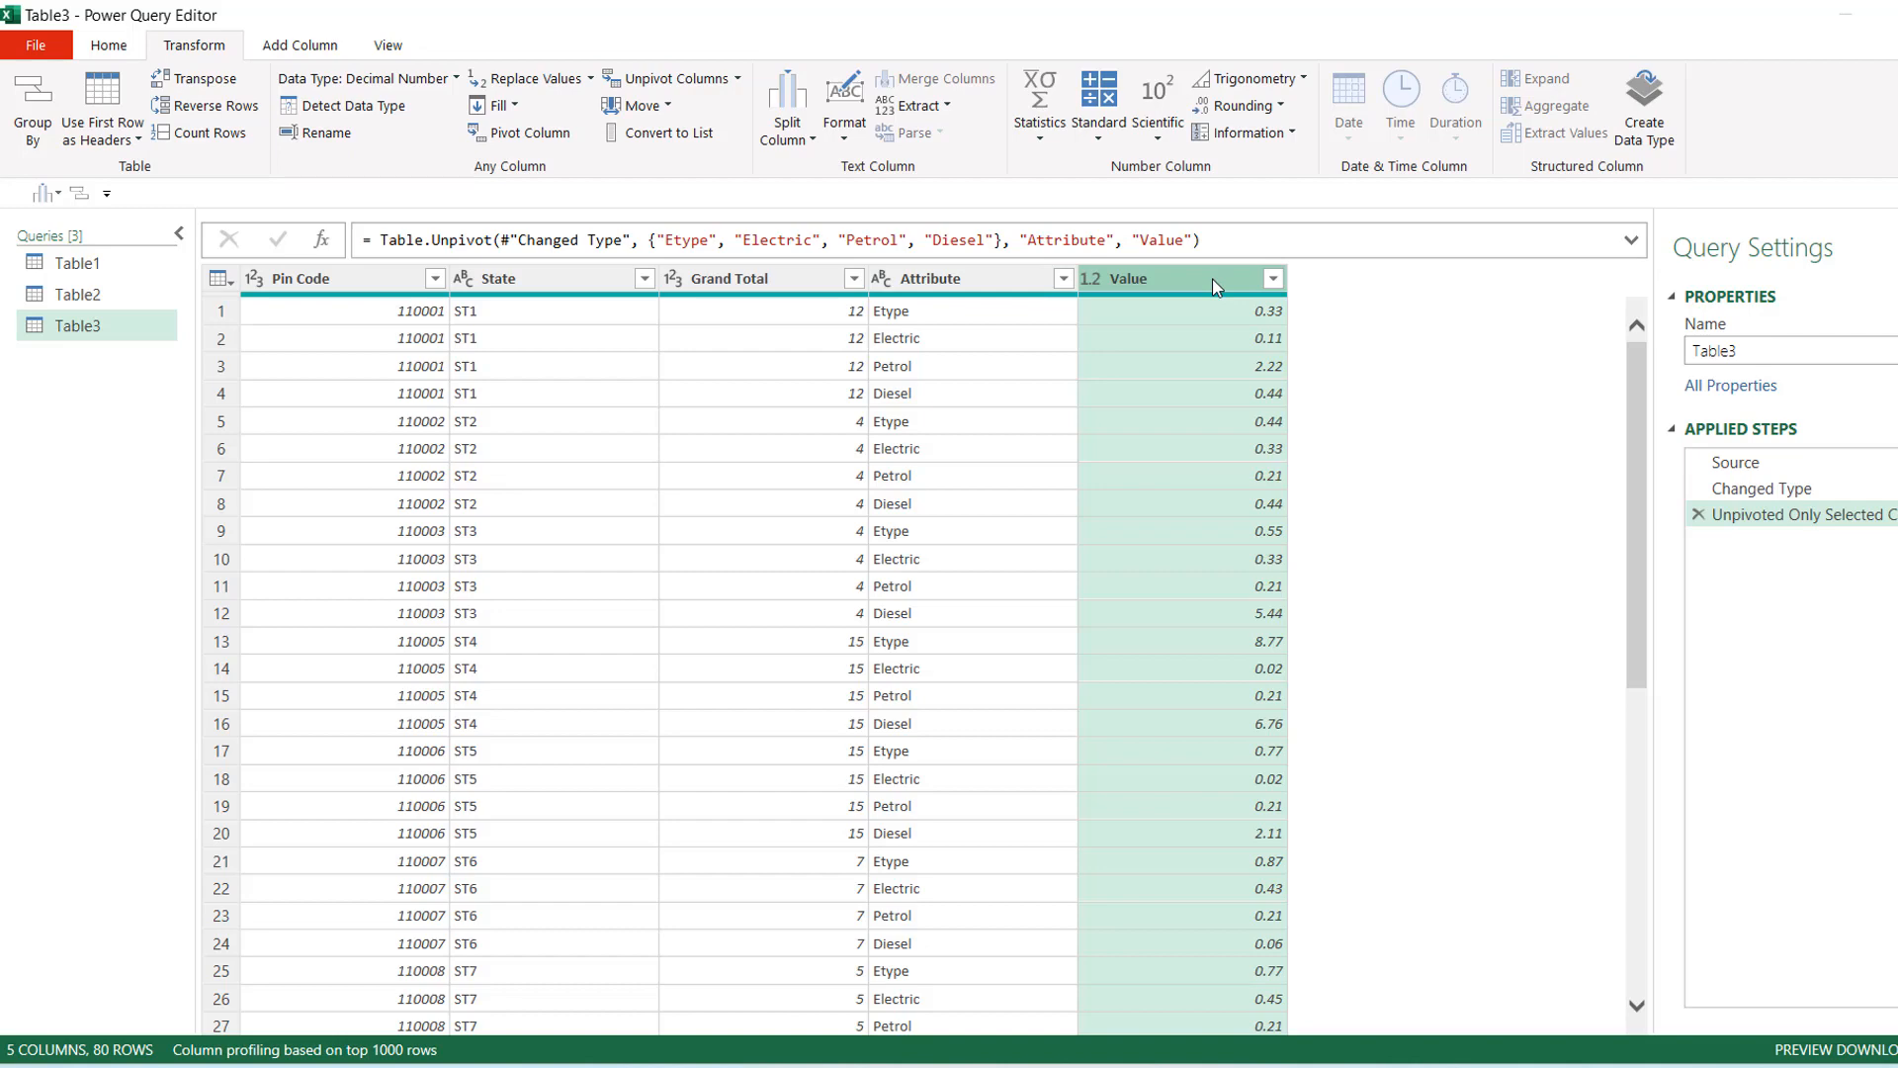
{"action": "left_click", "coordinate": [1275, 279]}
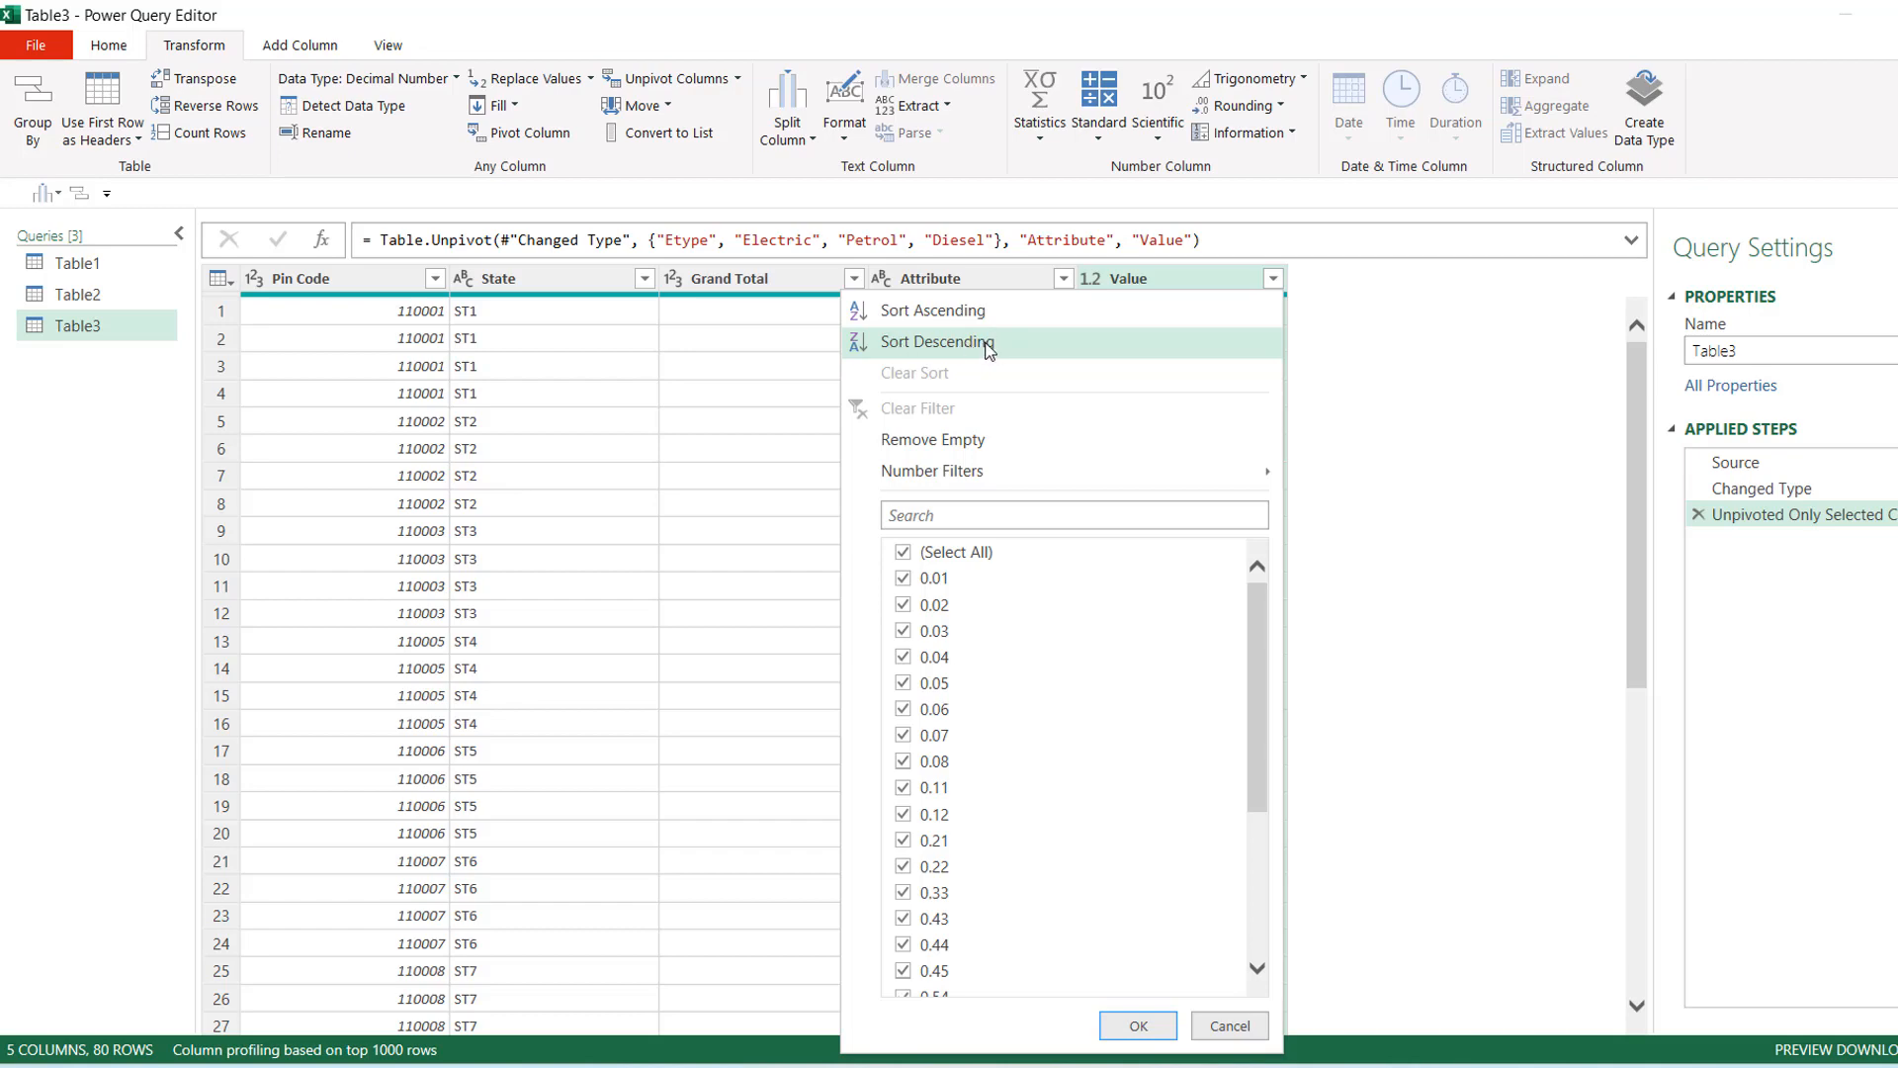
{"action": "left_click", "coordinate": [989, 348]}
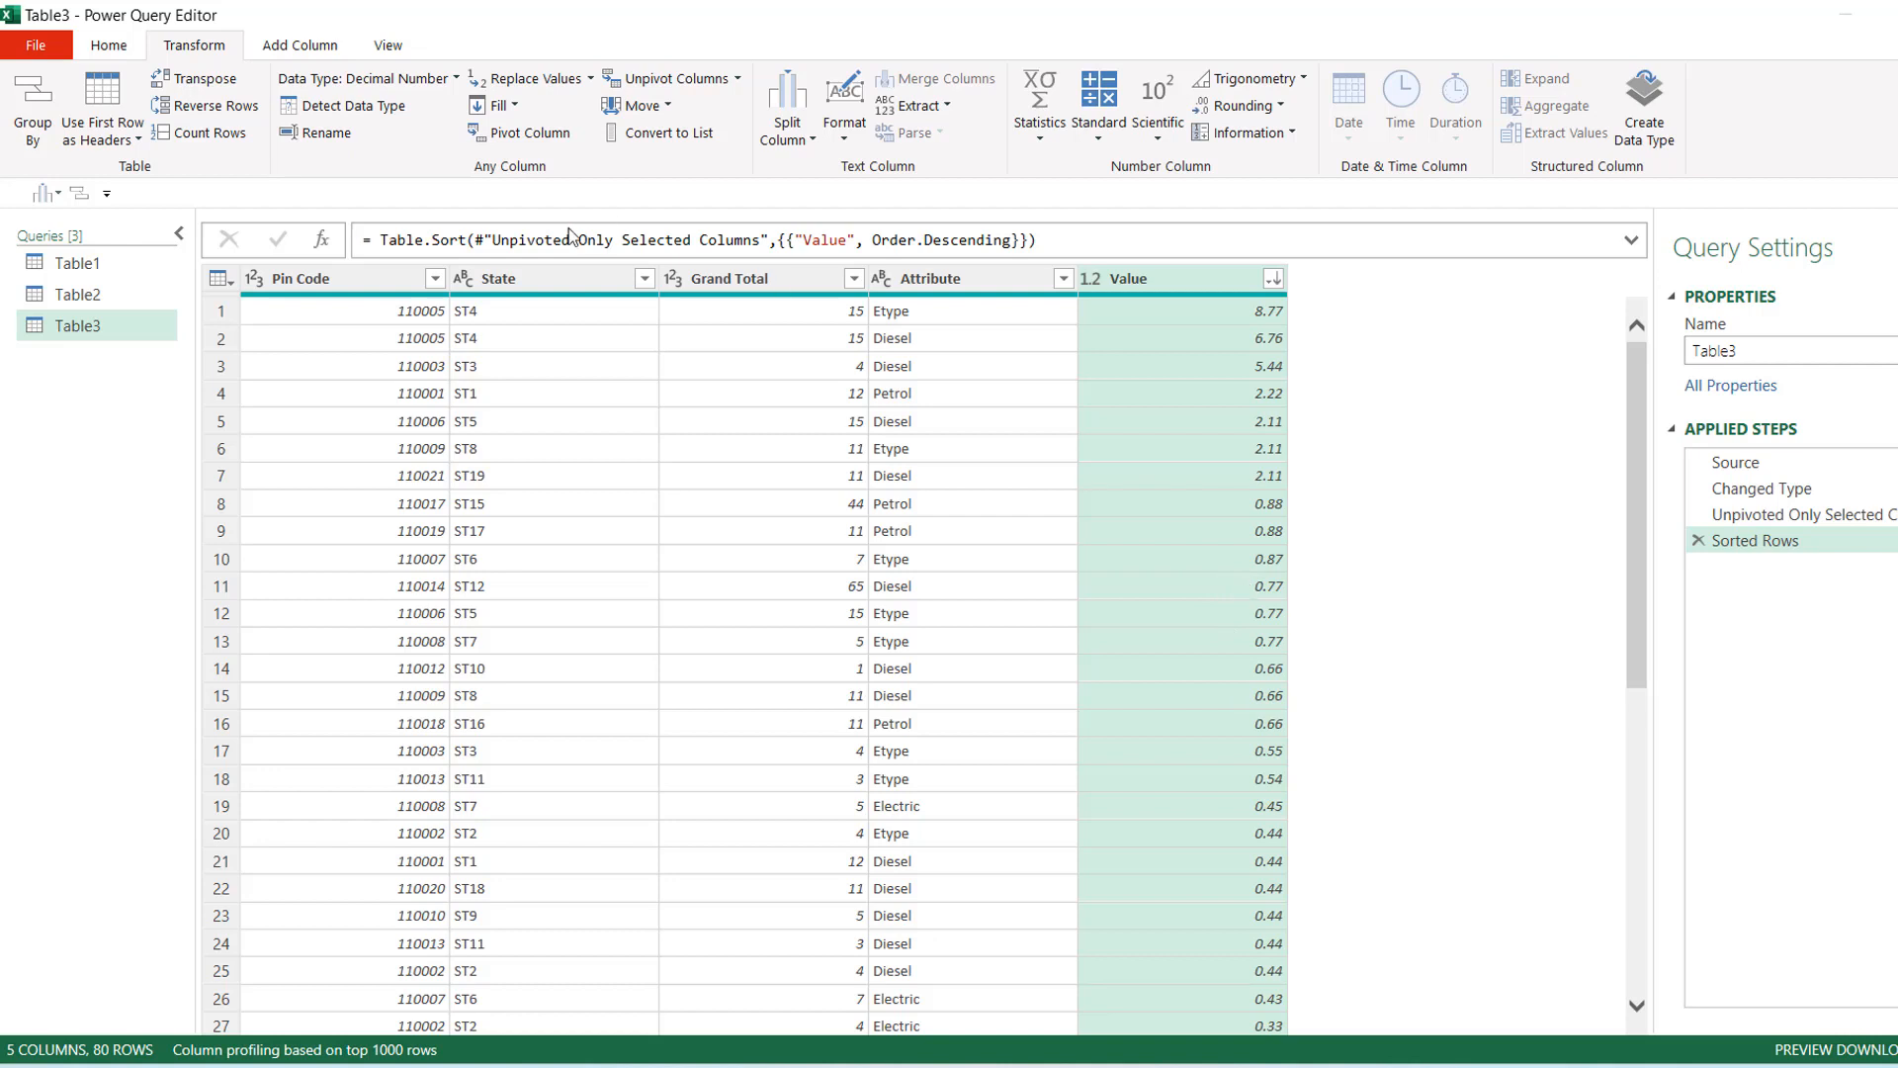
Filter the State column to show only ST1
{"action": "left_click", "coordinate": [643, 280]}
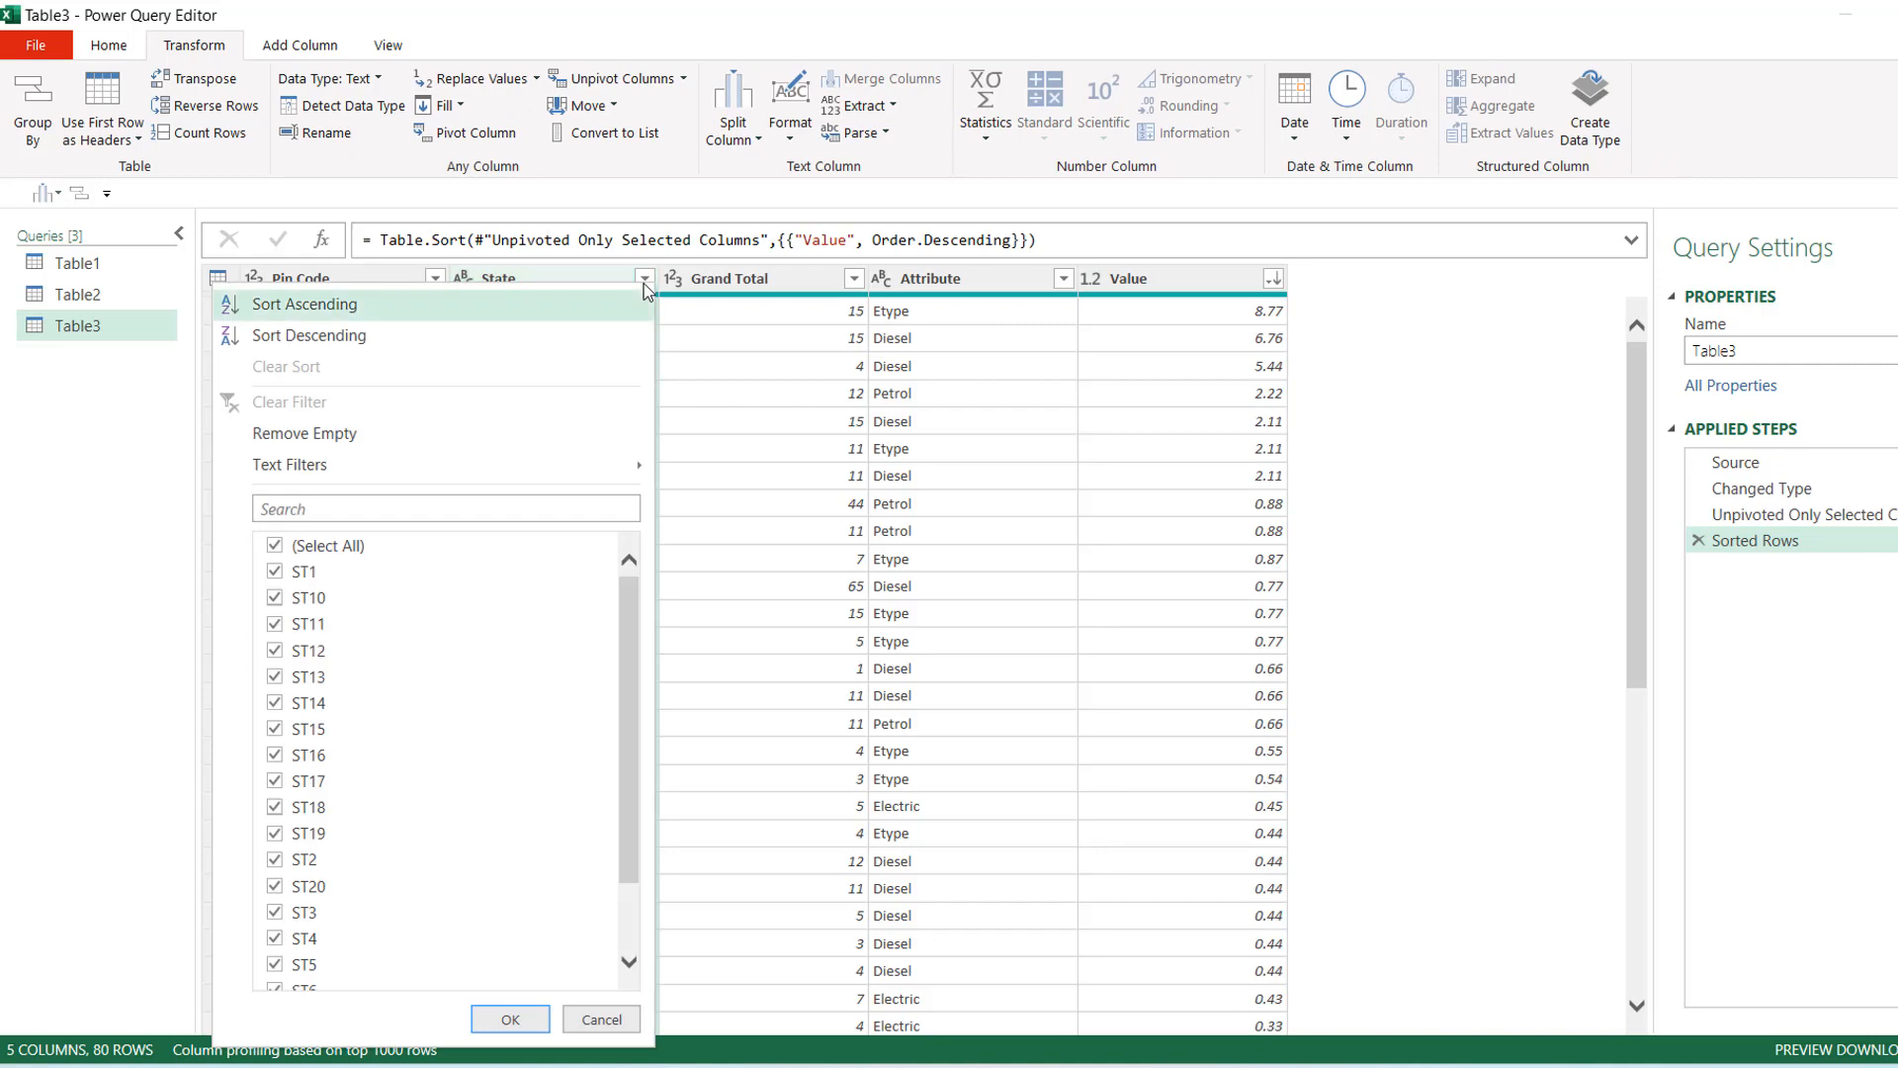
{"action": "left_click", "coordinate": [275, 546]}
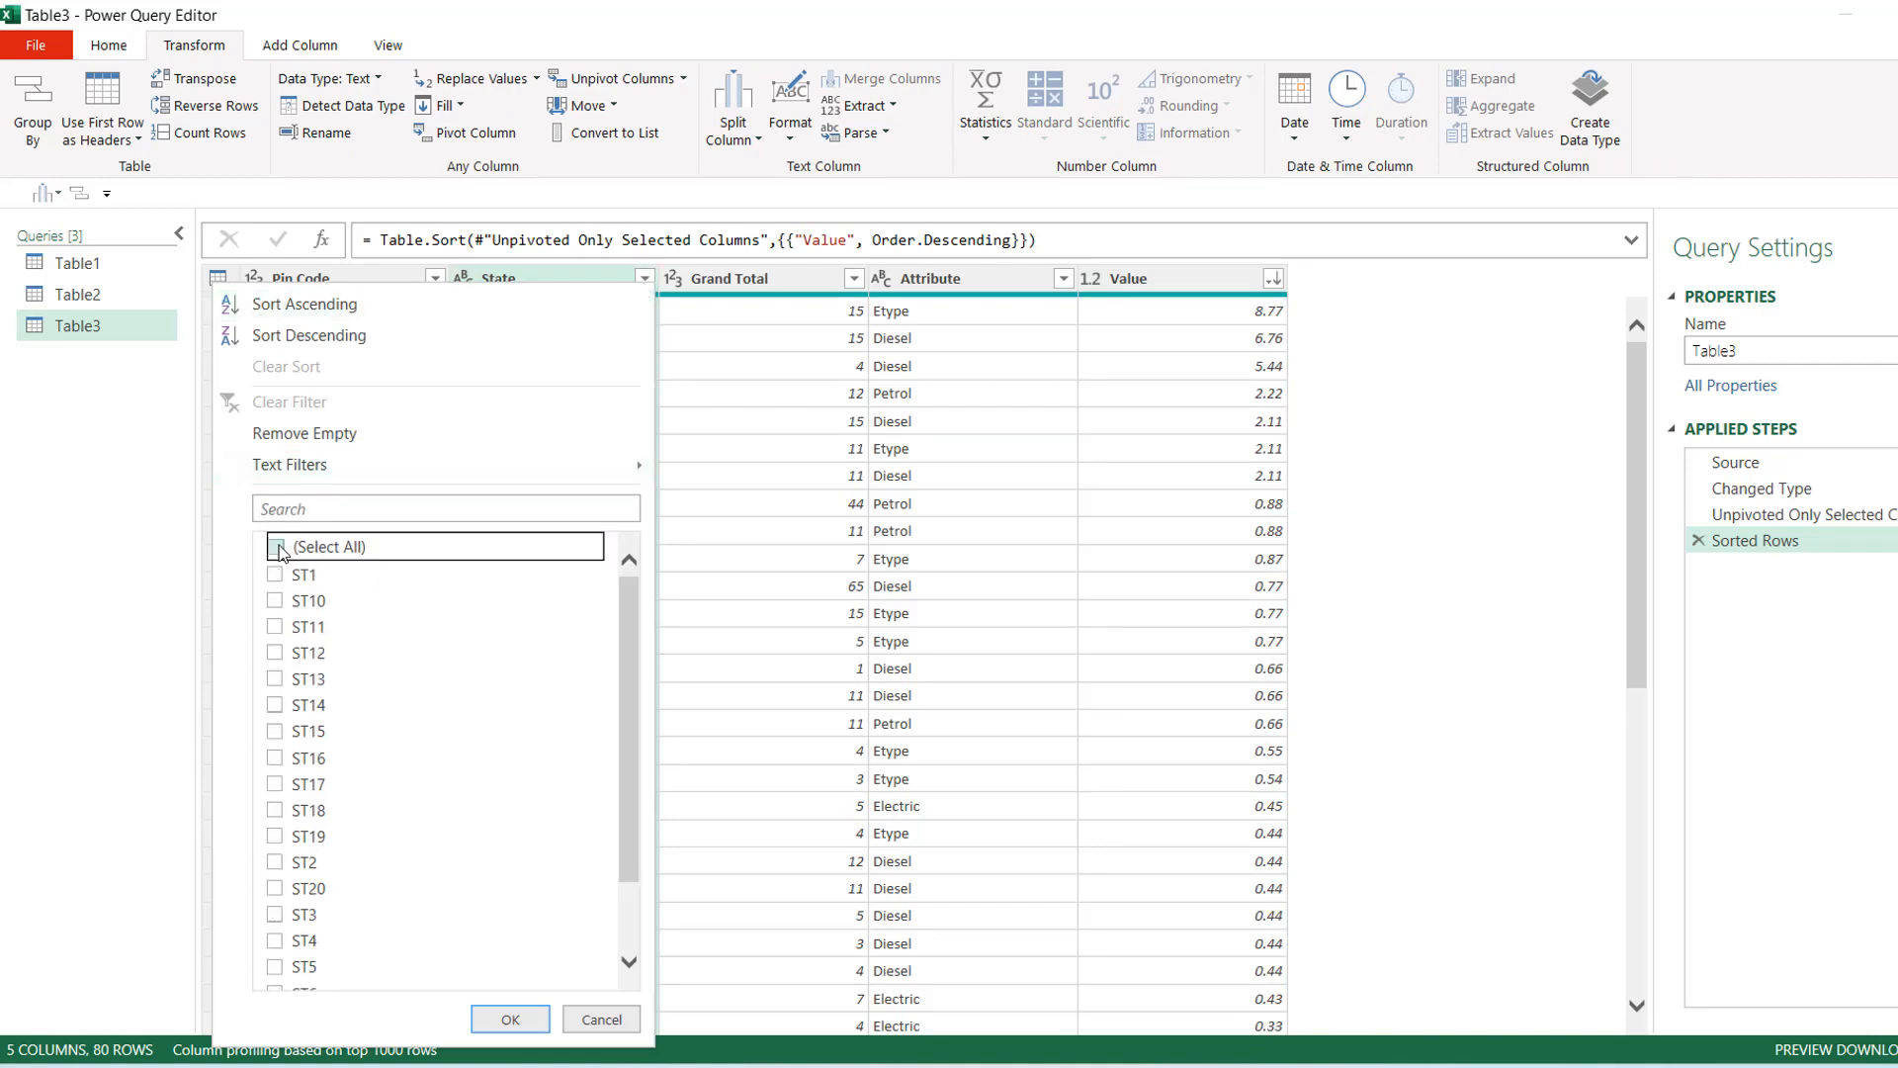
{"action": "left_click", "coordinate": [276, 574]}
{"action": "left_click", "coordinate": [511, 1020]}
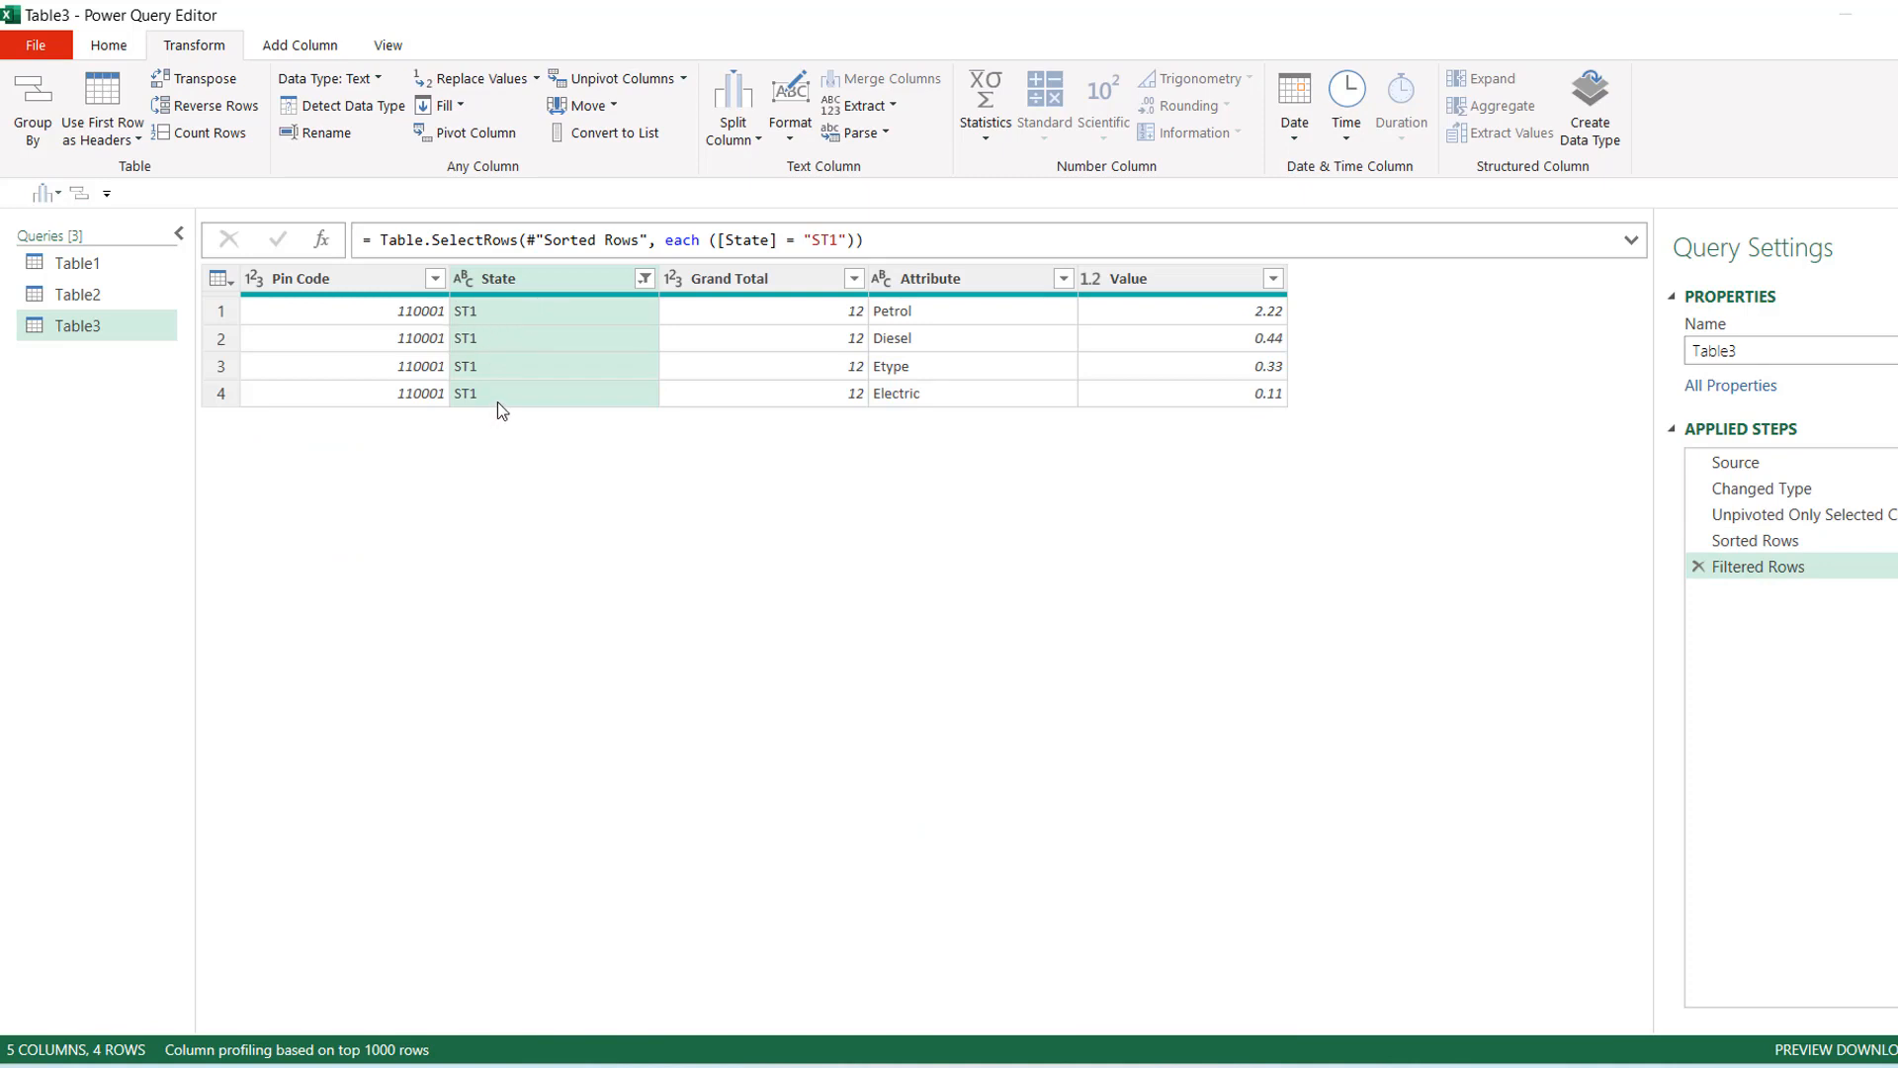
Change the State column's filter from ST1 to only ST11
{"action": "left_click", "coordinate": [643, 278]}
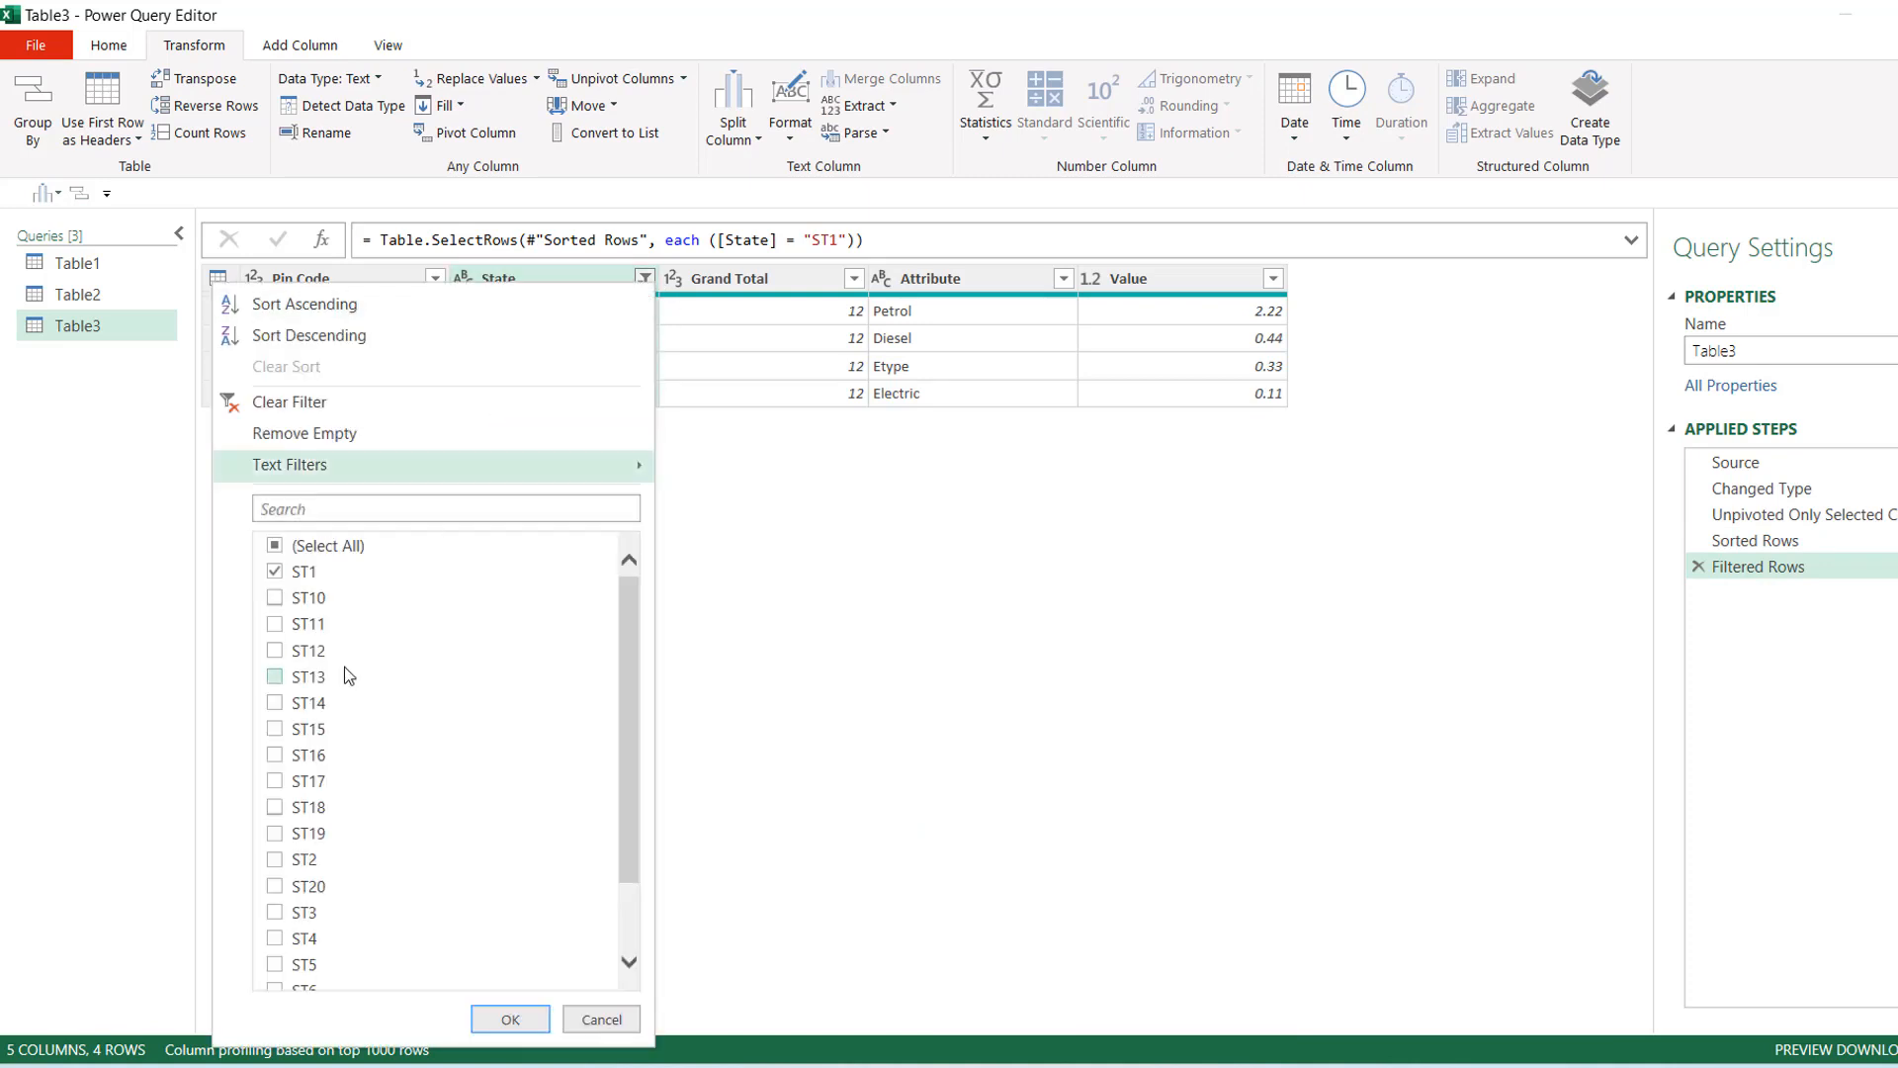
{"action": "left_click", "coordinate": [275, 573]}
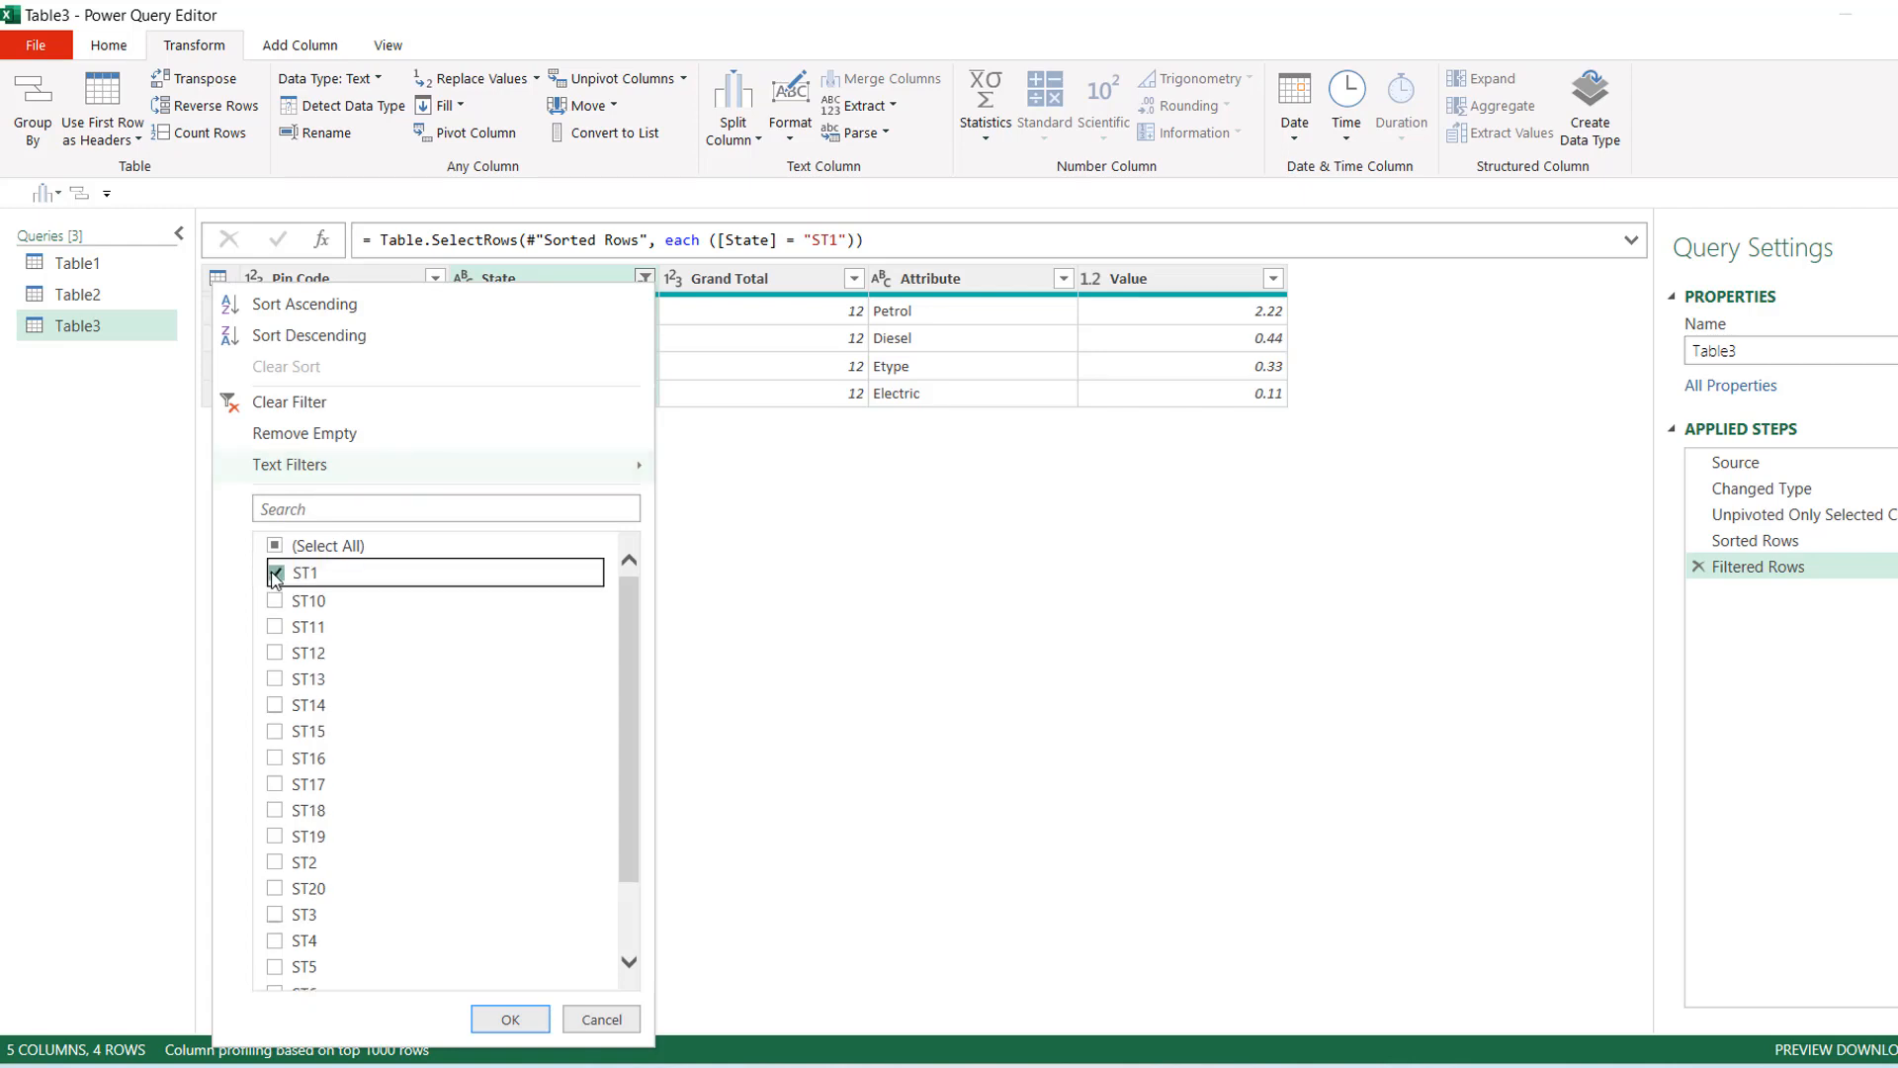
{"action": "left_click", "coordinate": [275, 626]}
{"action": "left_click", "coordinate": [491, 1025]}
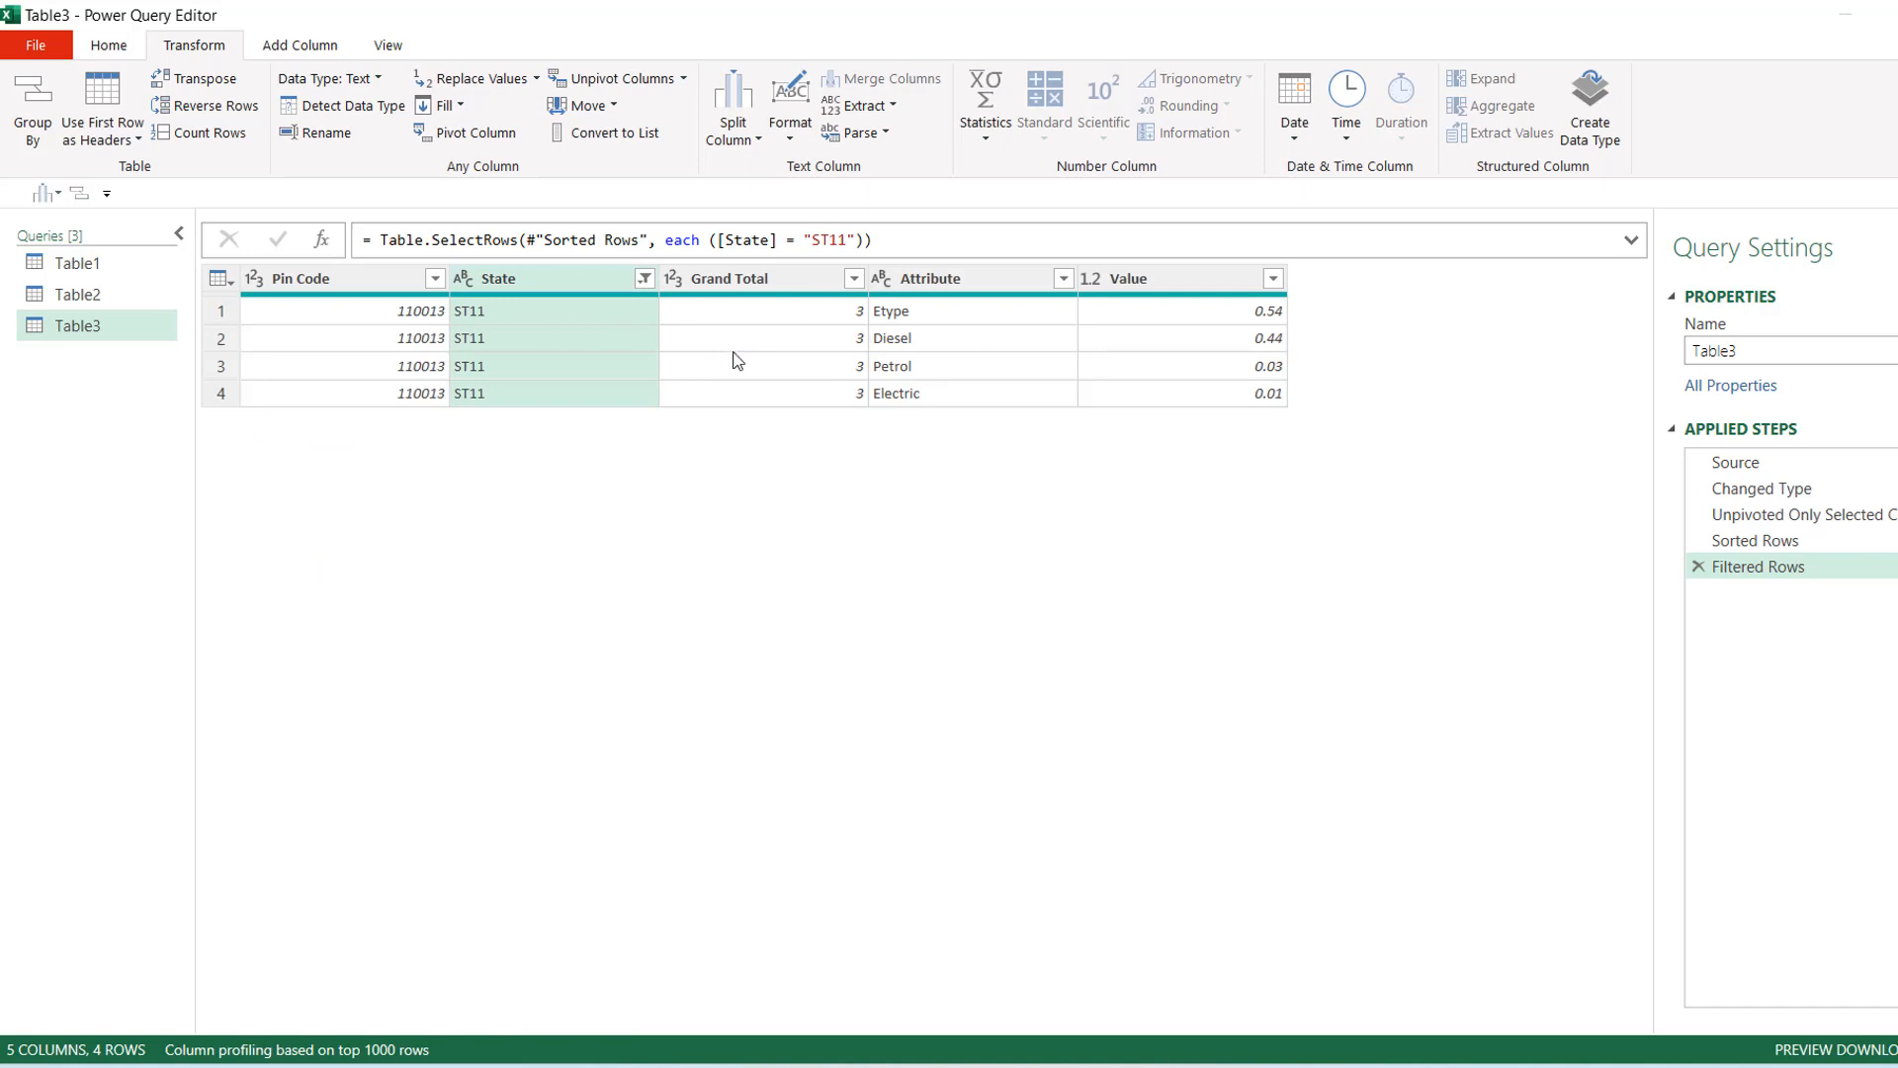
Review the Table3 query's results at each applied step from Changed Type through Filtered Rows
{"action": "left_click", "coordinate": [1742, 542]}
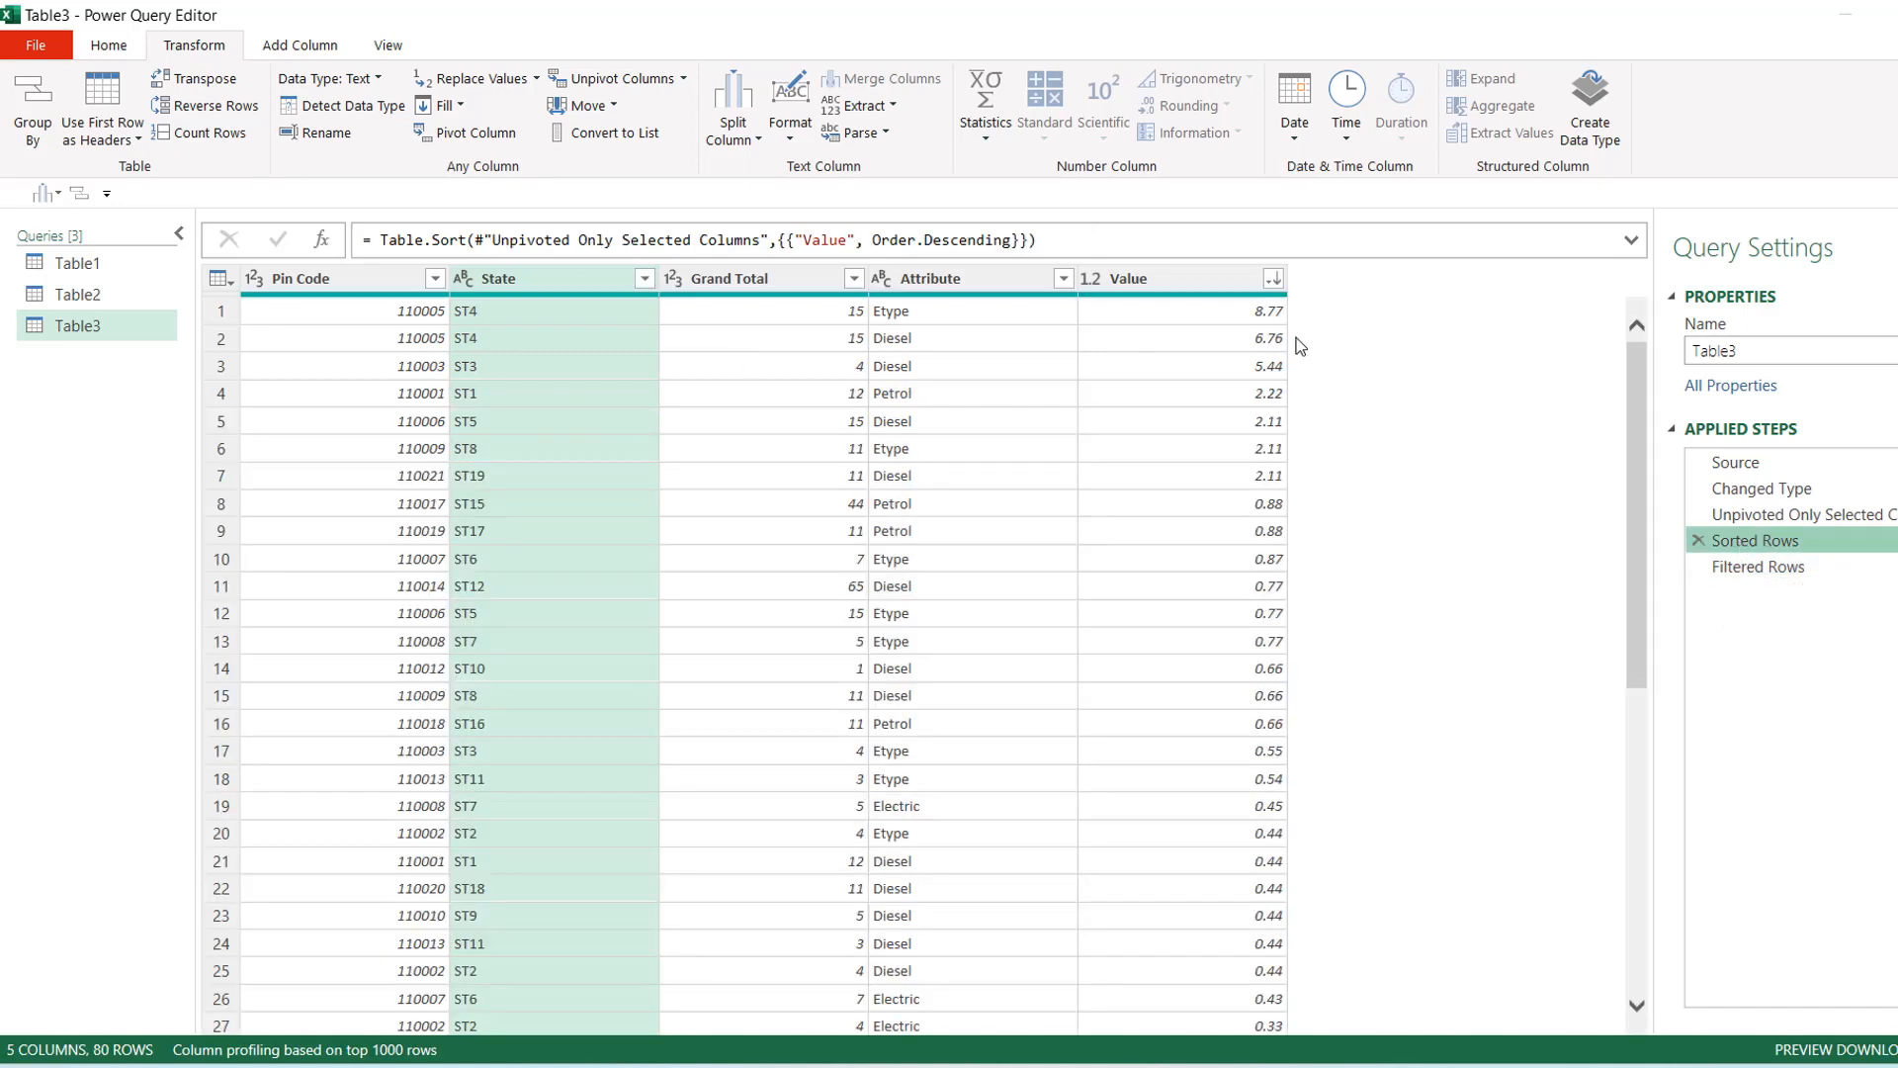
{"action": "left_click", "coordinate": [1781, 514]}
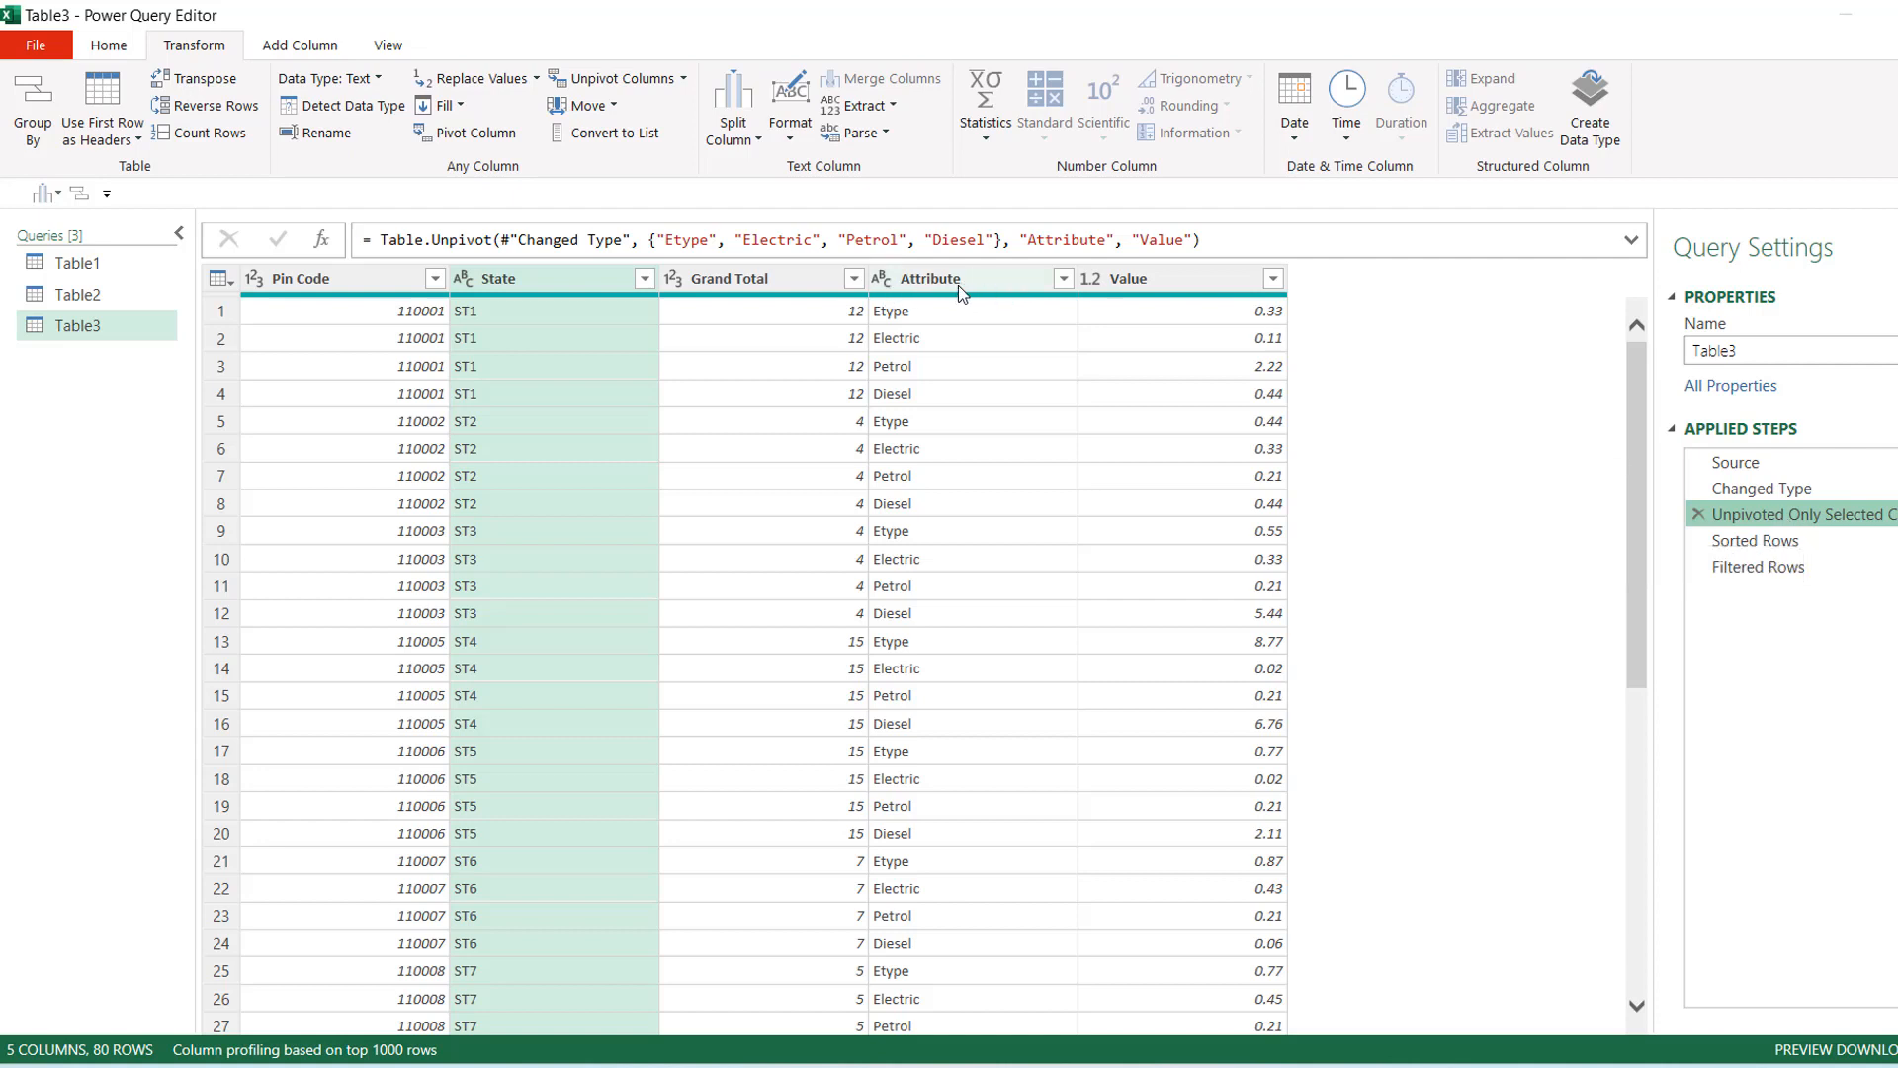
{"action": "left_click", "coordinate": [1770, 490]}
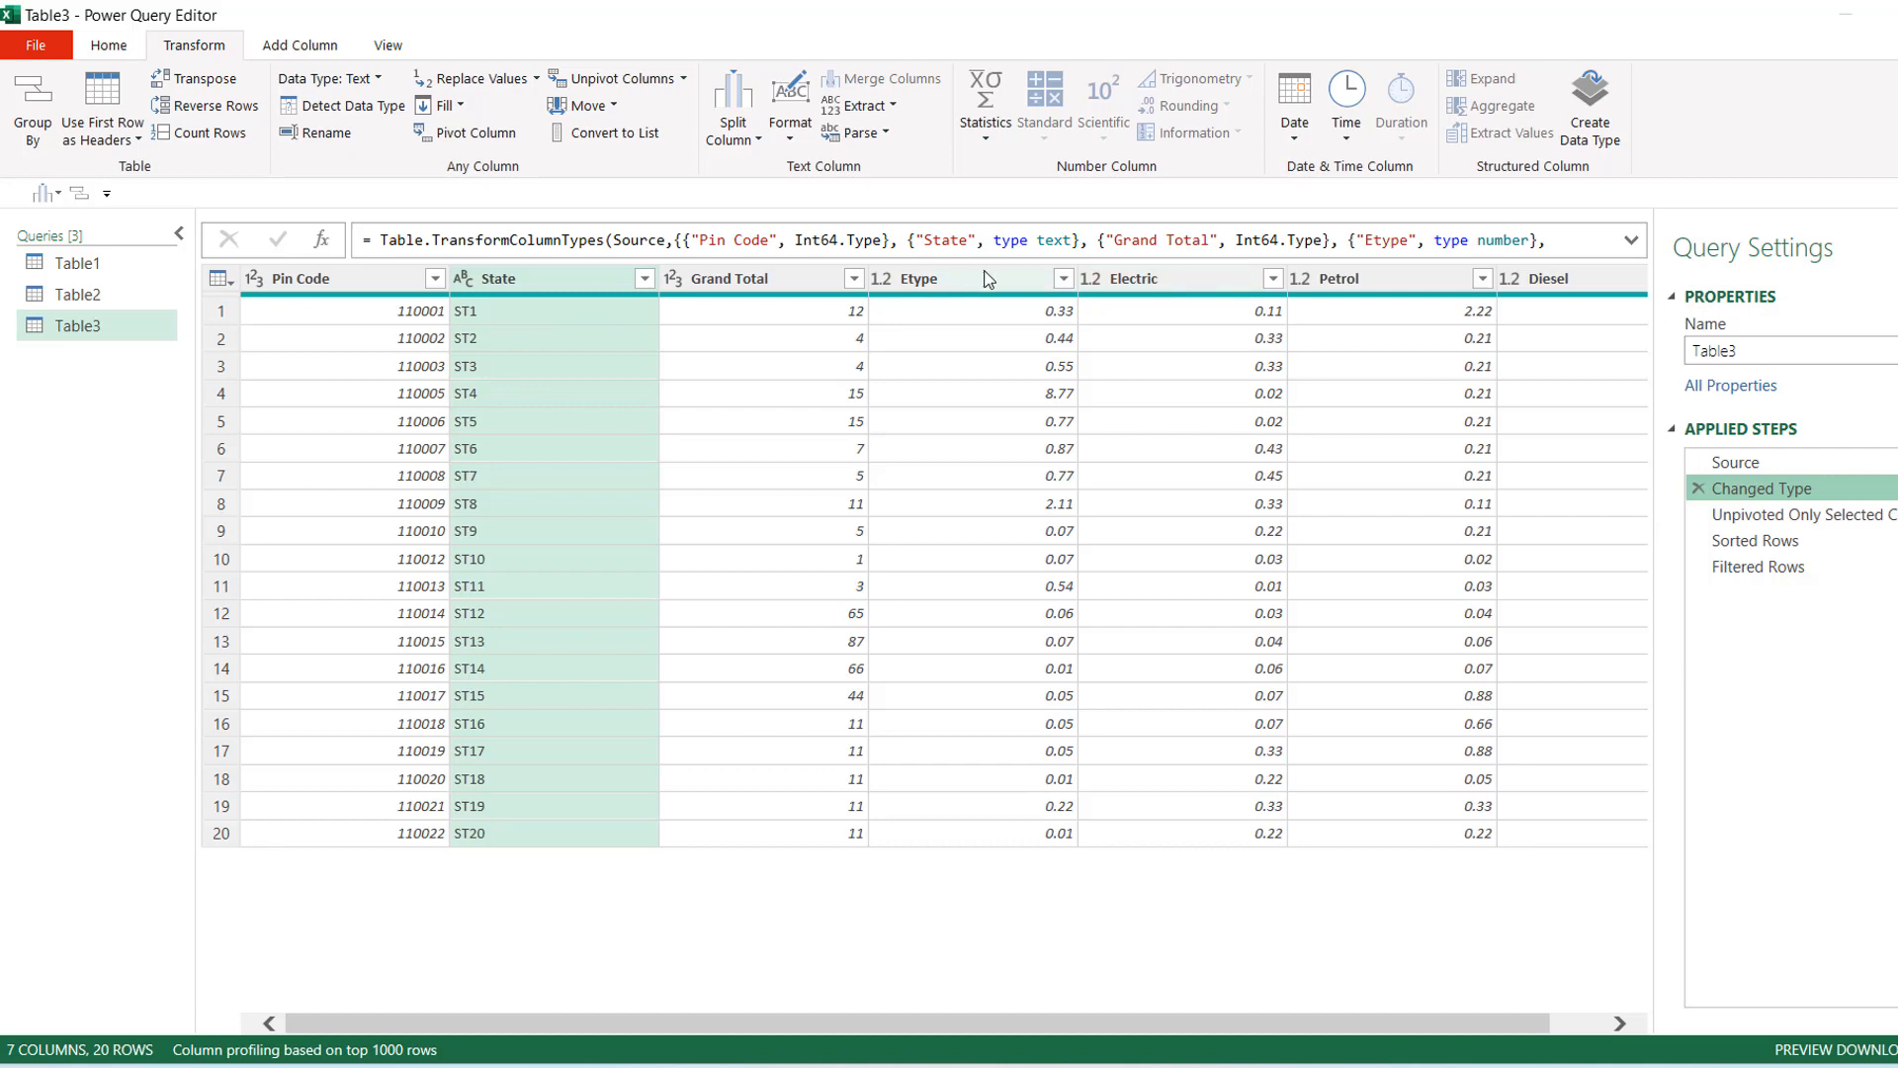
{"action": "left_click", "coordinate": [1755, 524]}
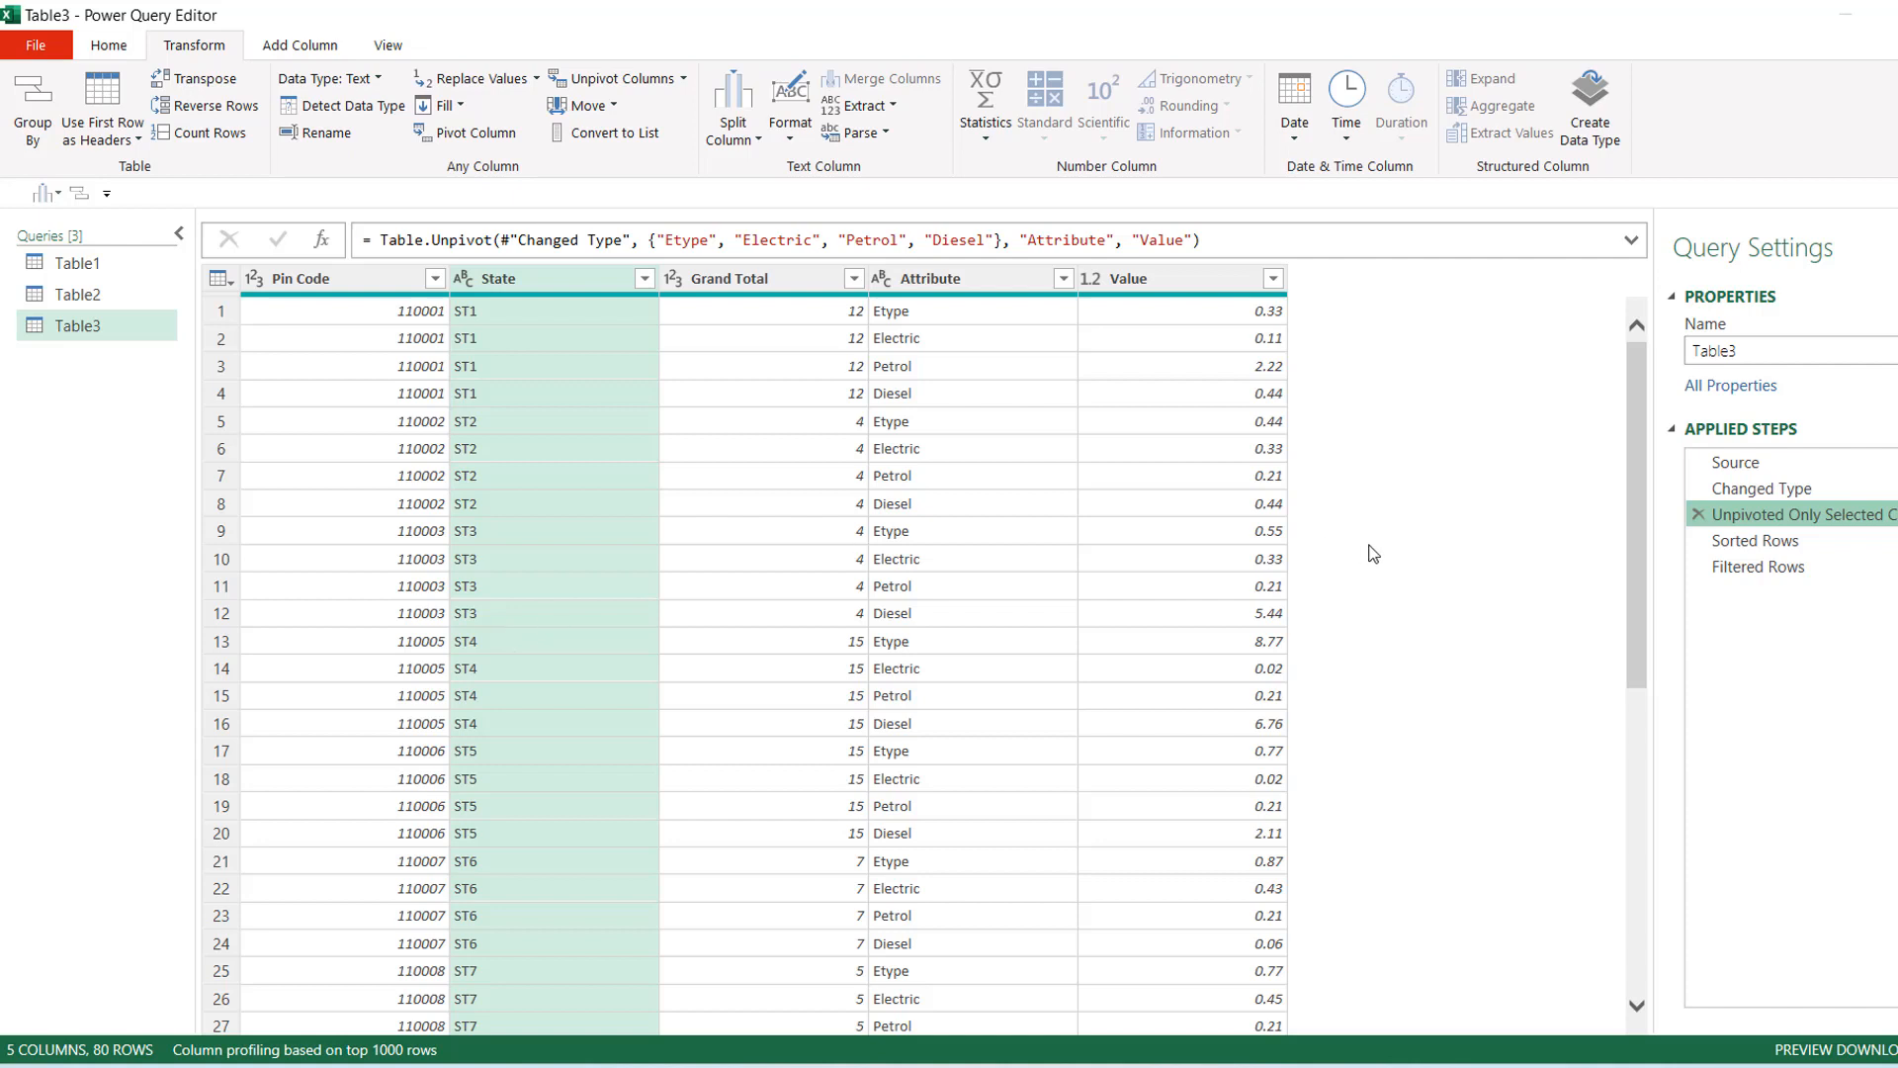
{"action": "left_click", "coordinate": [1757, 542]}
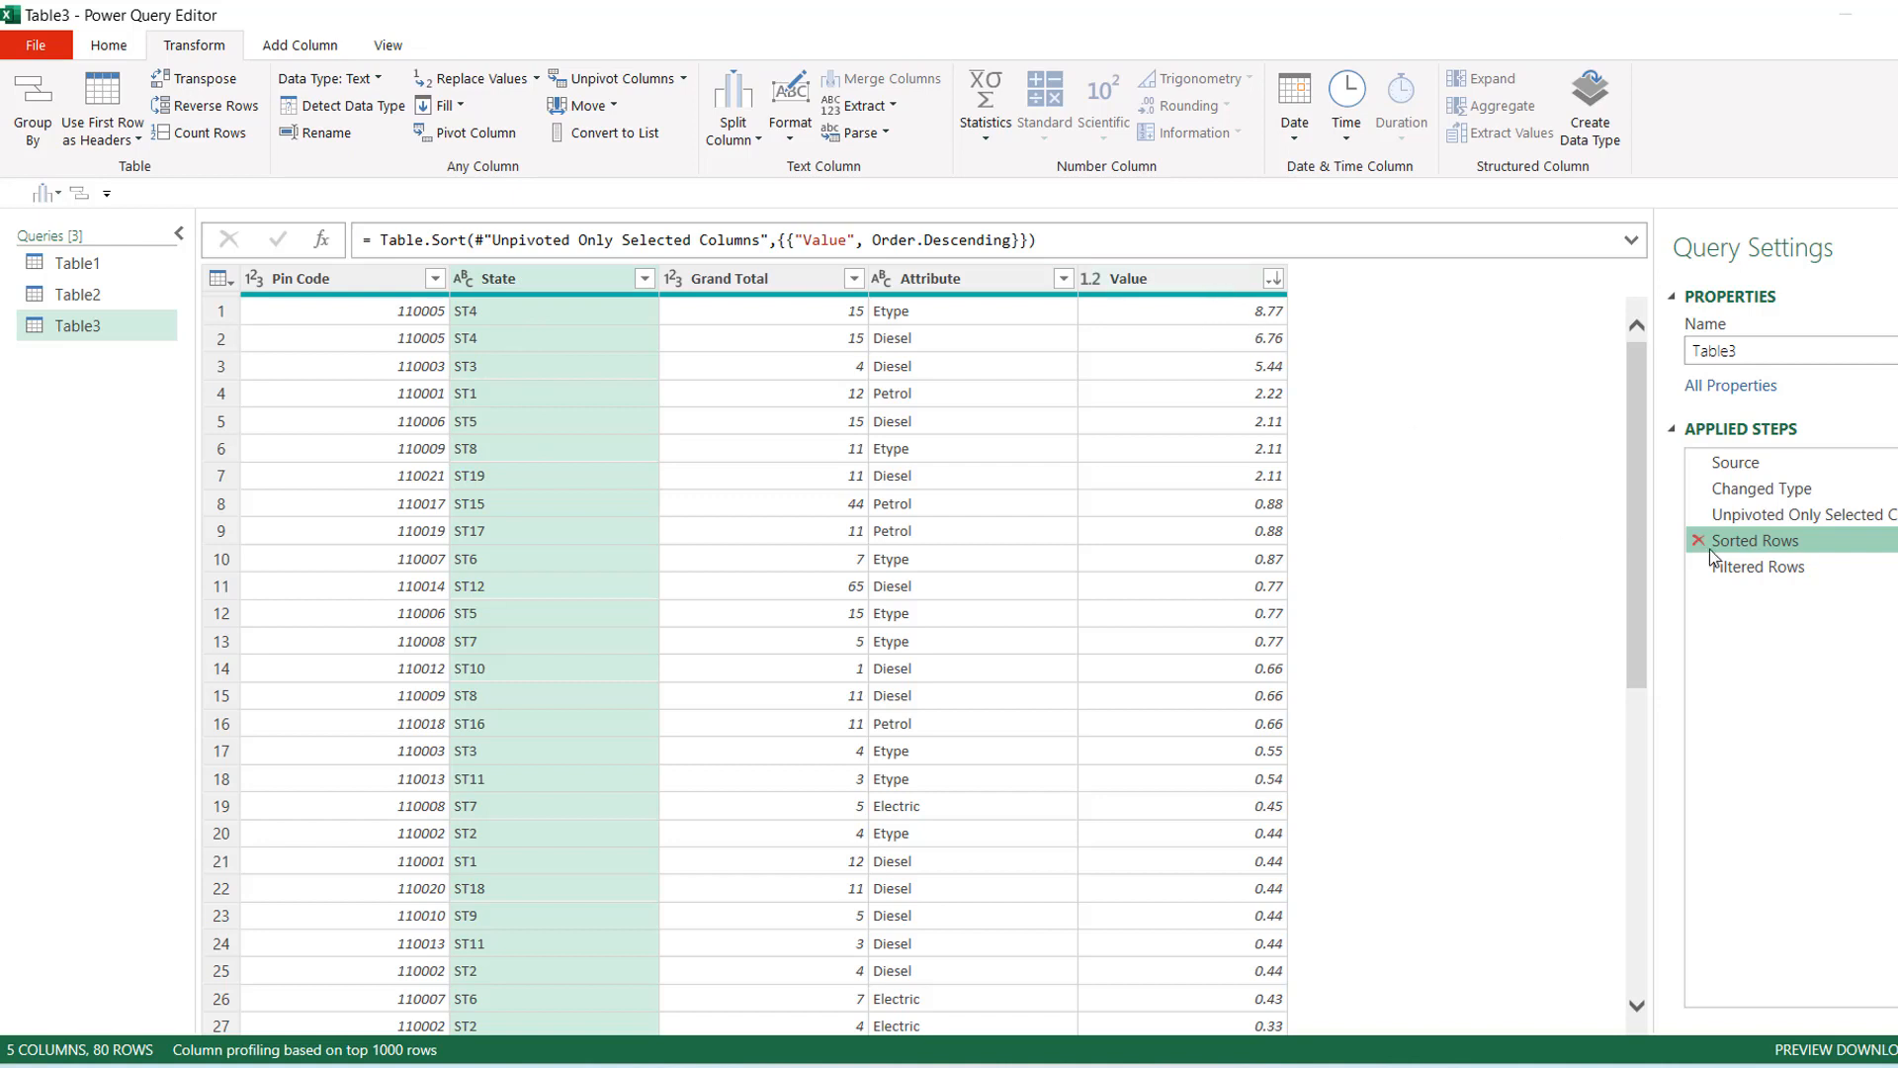
{"action": "left_click", "coordinate": [1770, 568]}
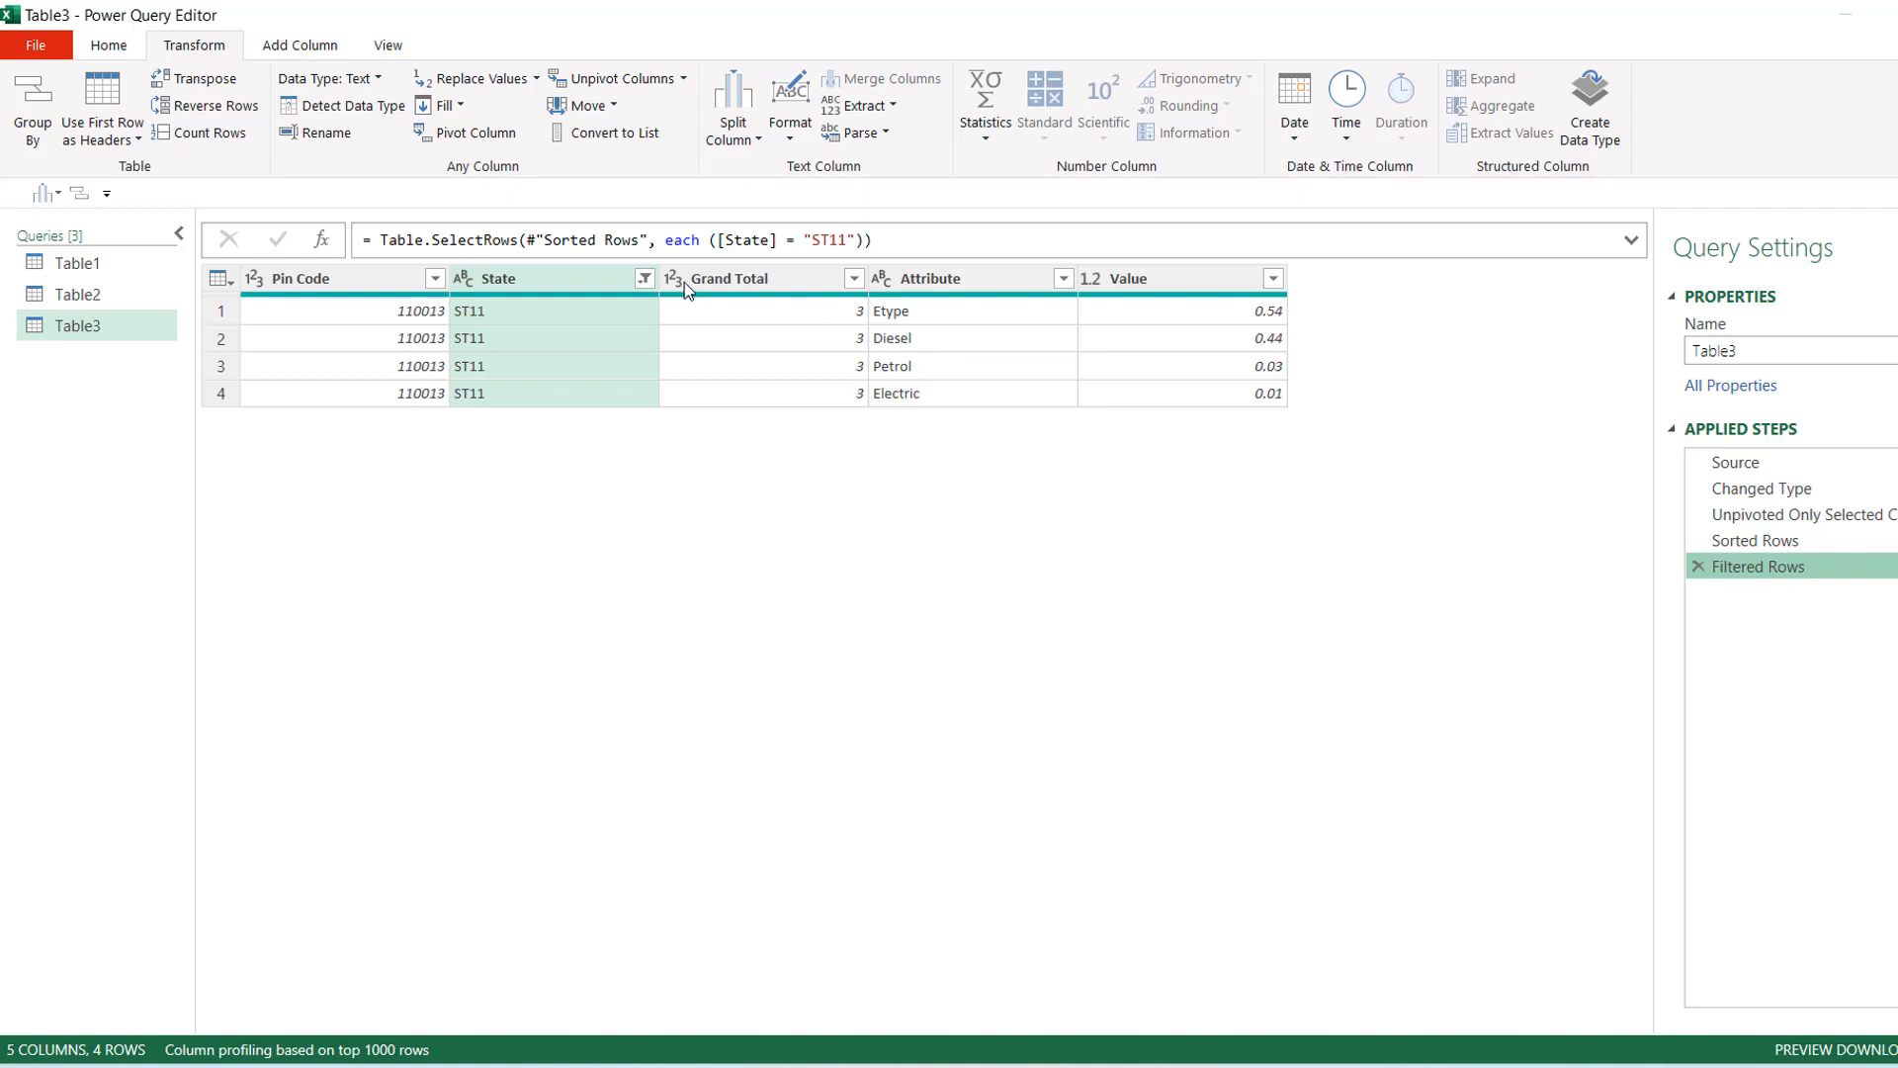
Change the State column's filter to only ST12, and delete the Filtered Rows step from the query
{"action": "left_click", "coordinate": [646, 278]}
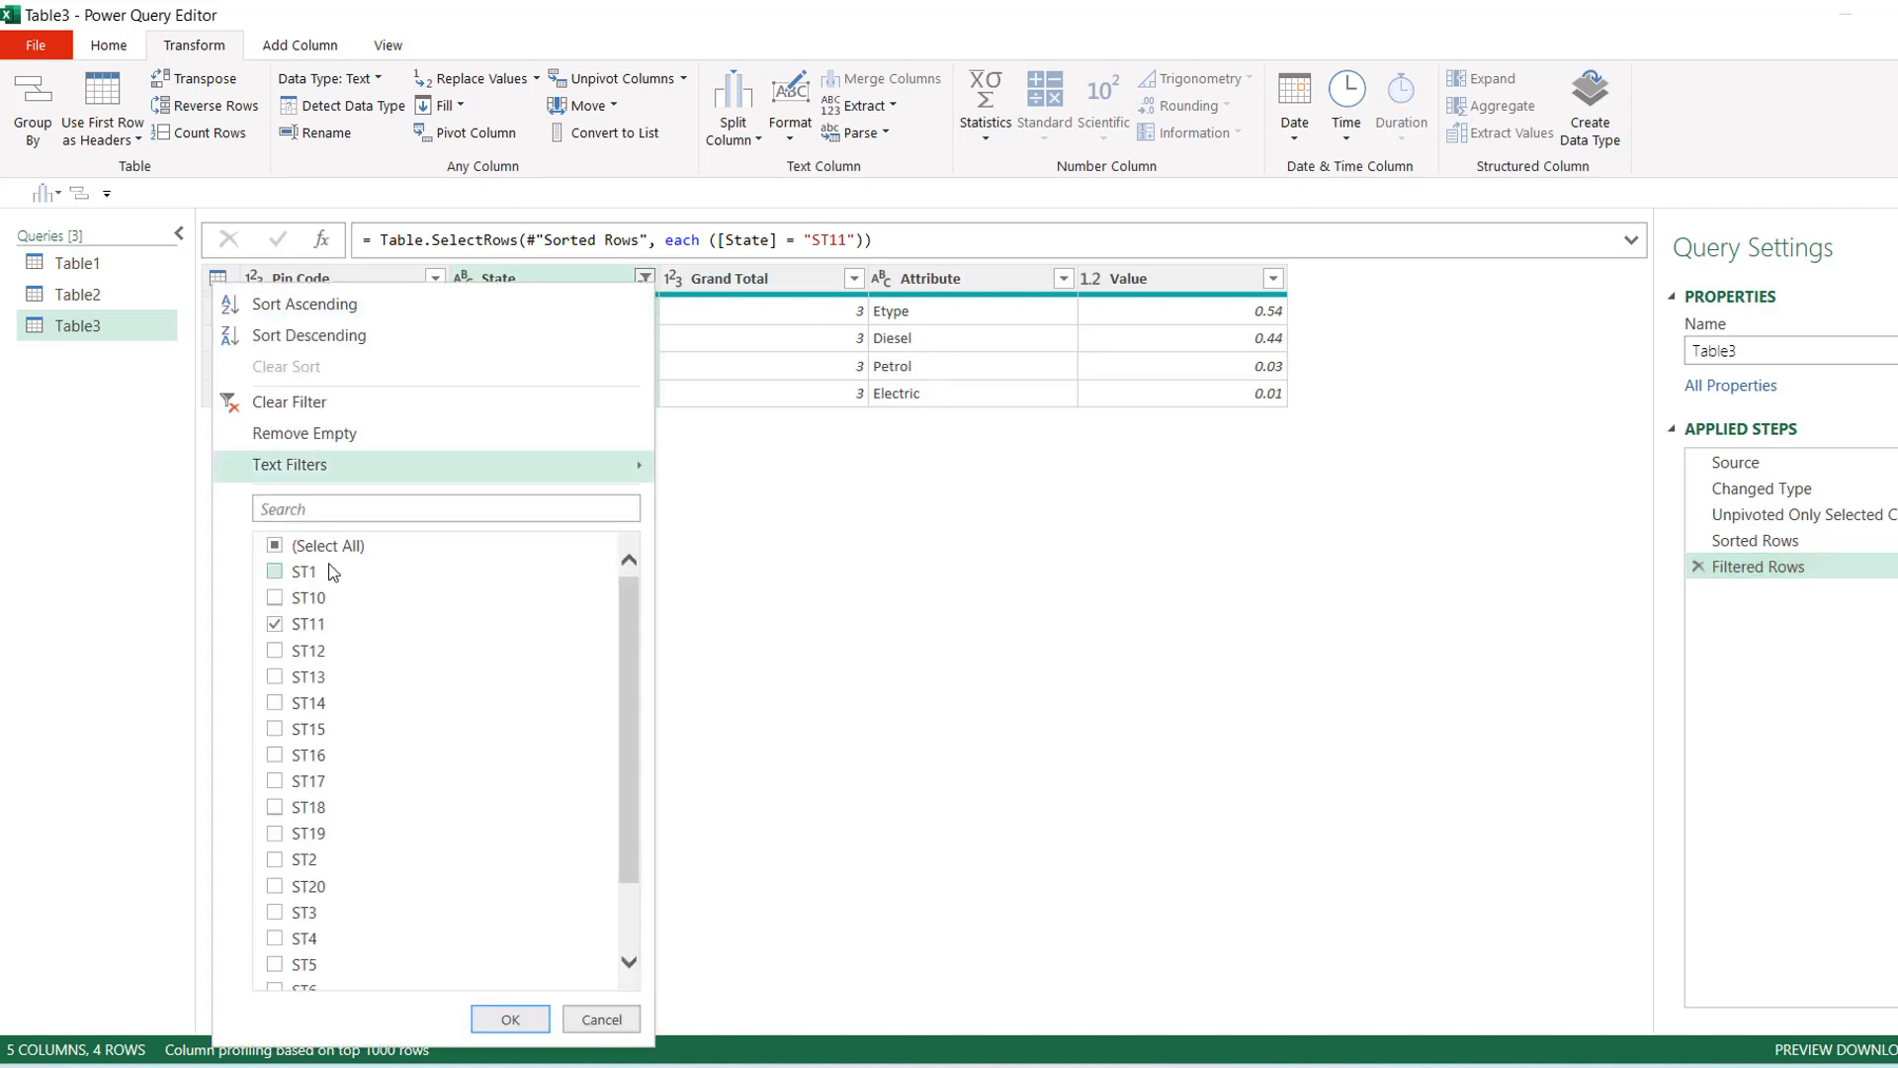
{"action": "left_click", "coordinate": [276, 625]}
{"action": "left_click", "coordinate": [275, 652]}
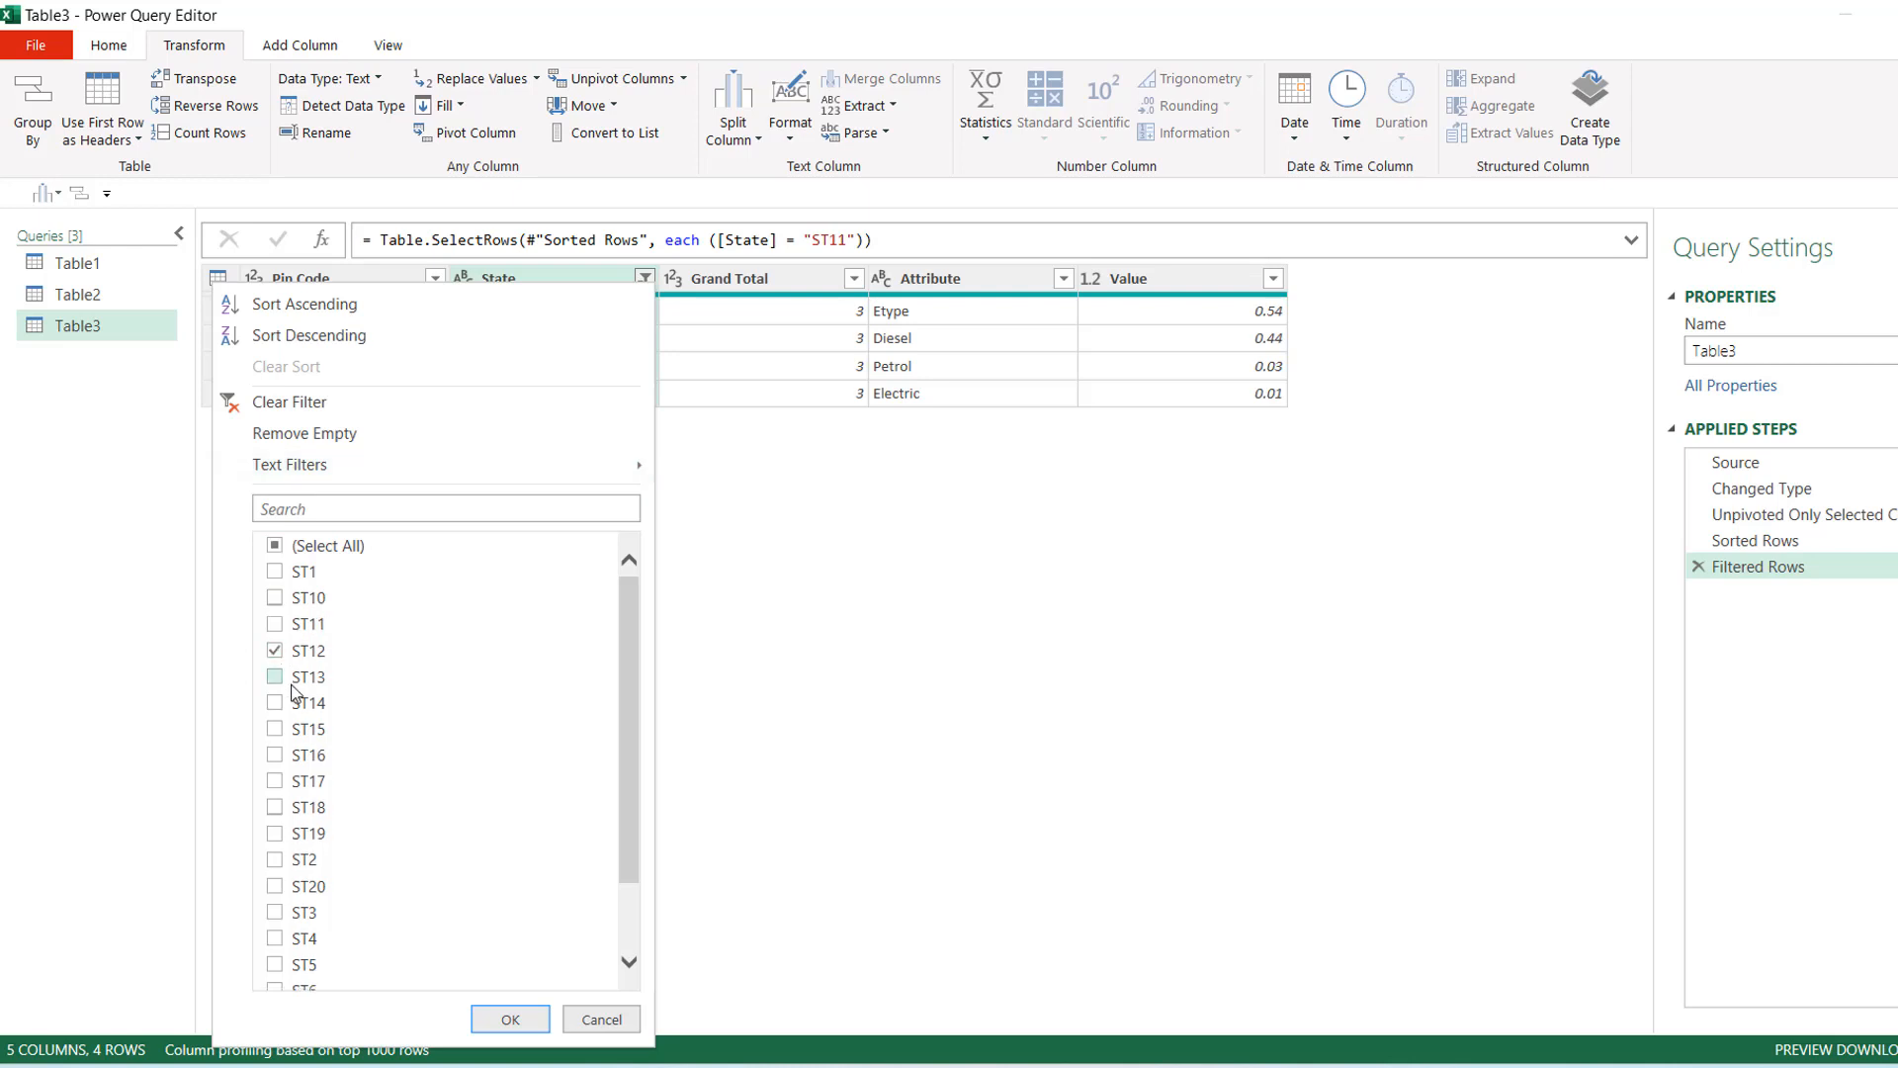
{"action": "left_click", "coordinate": [511, 1019]}
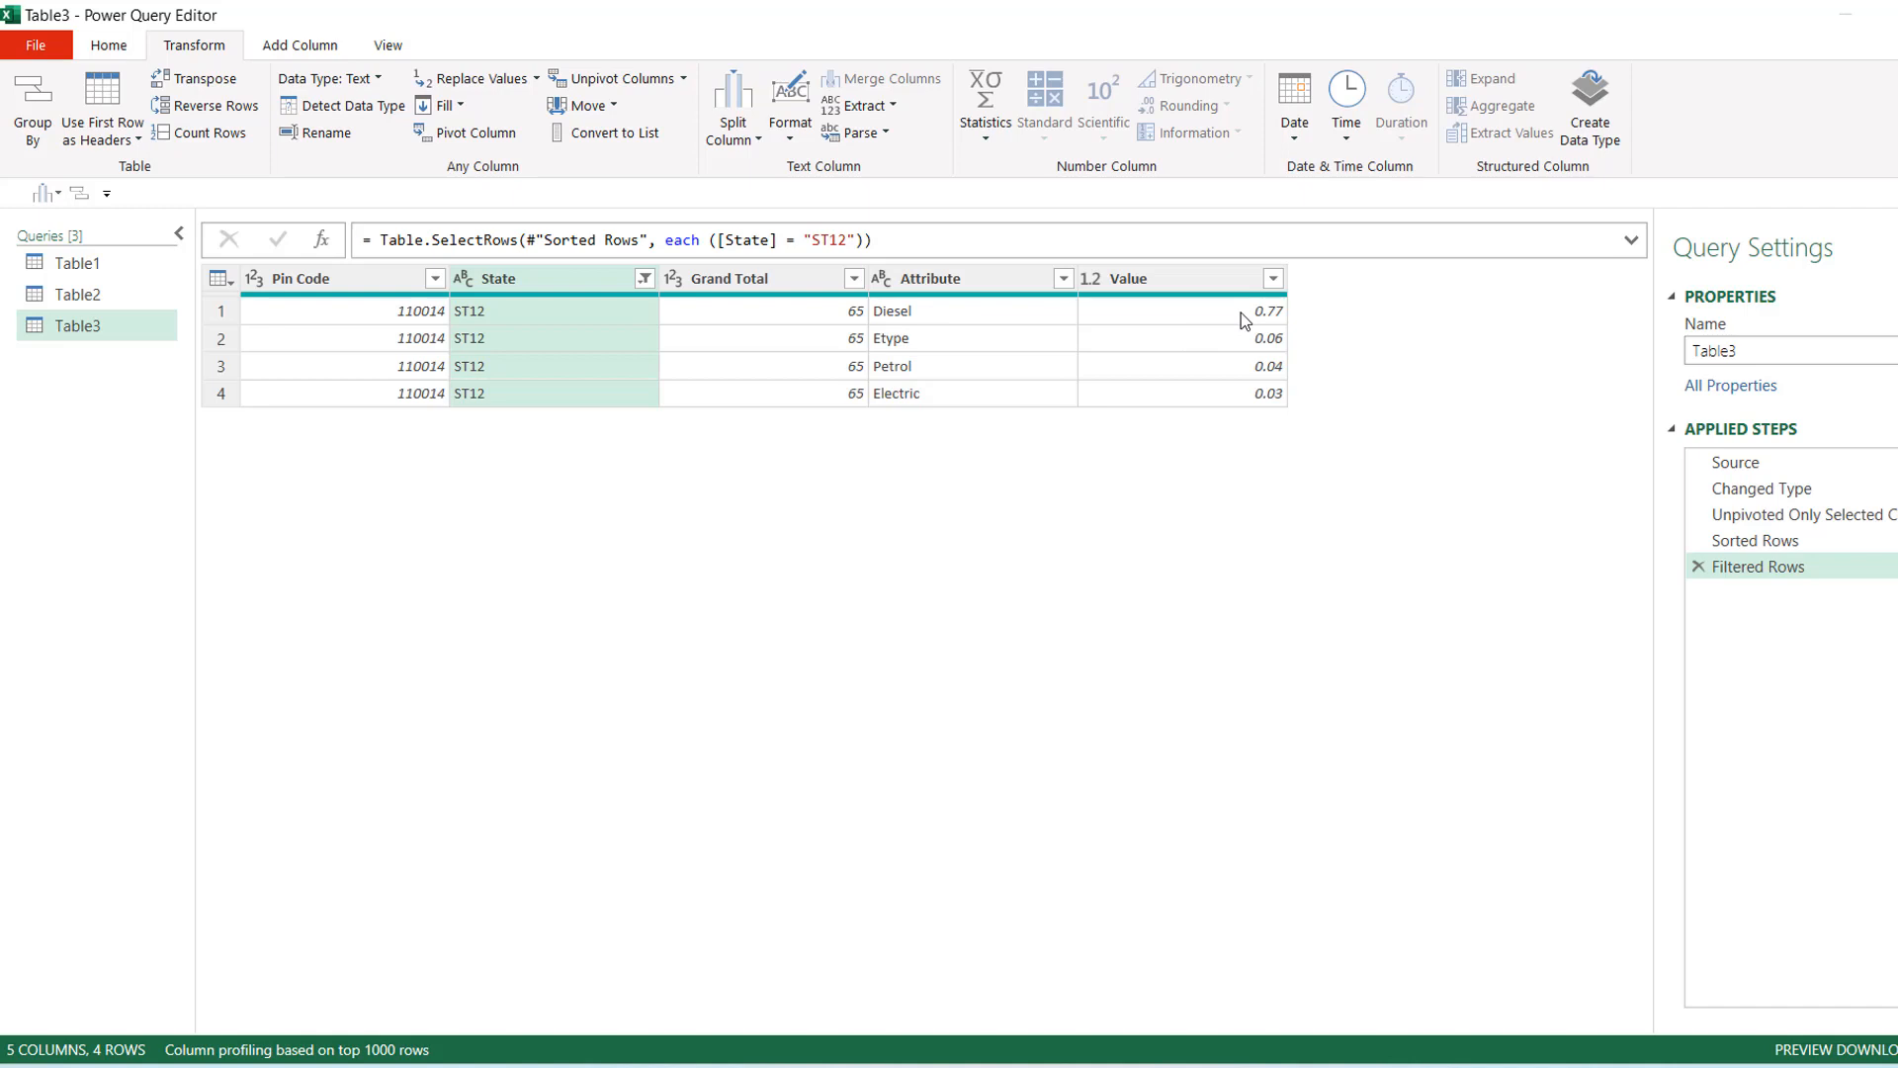
{"action": "left_click", "coordinate": [1699, 567]}
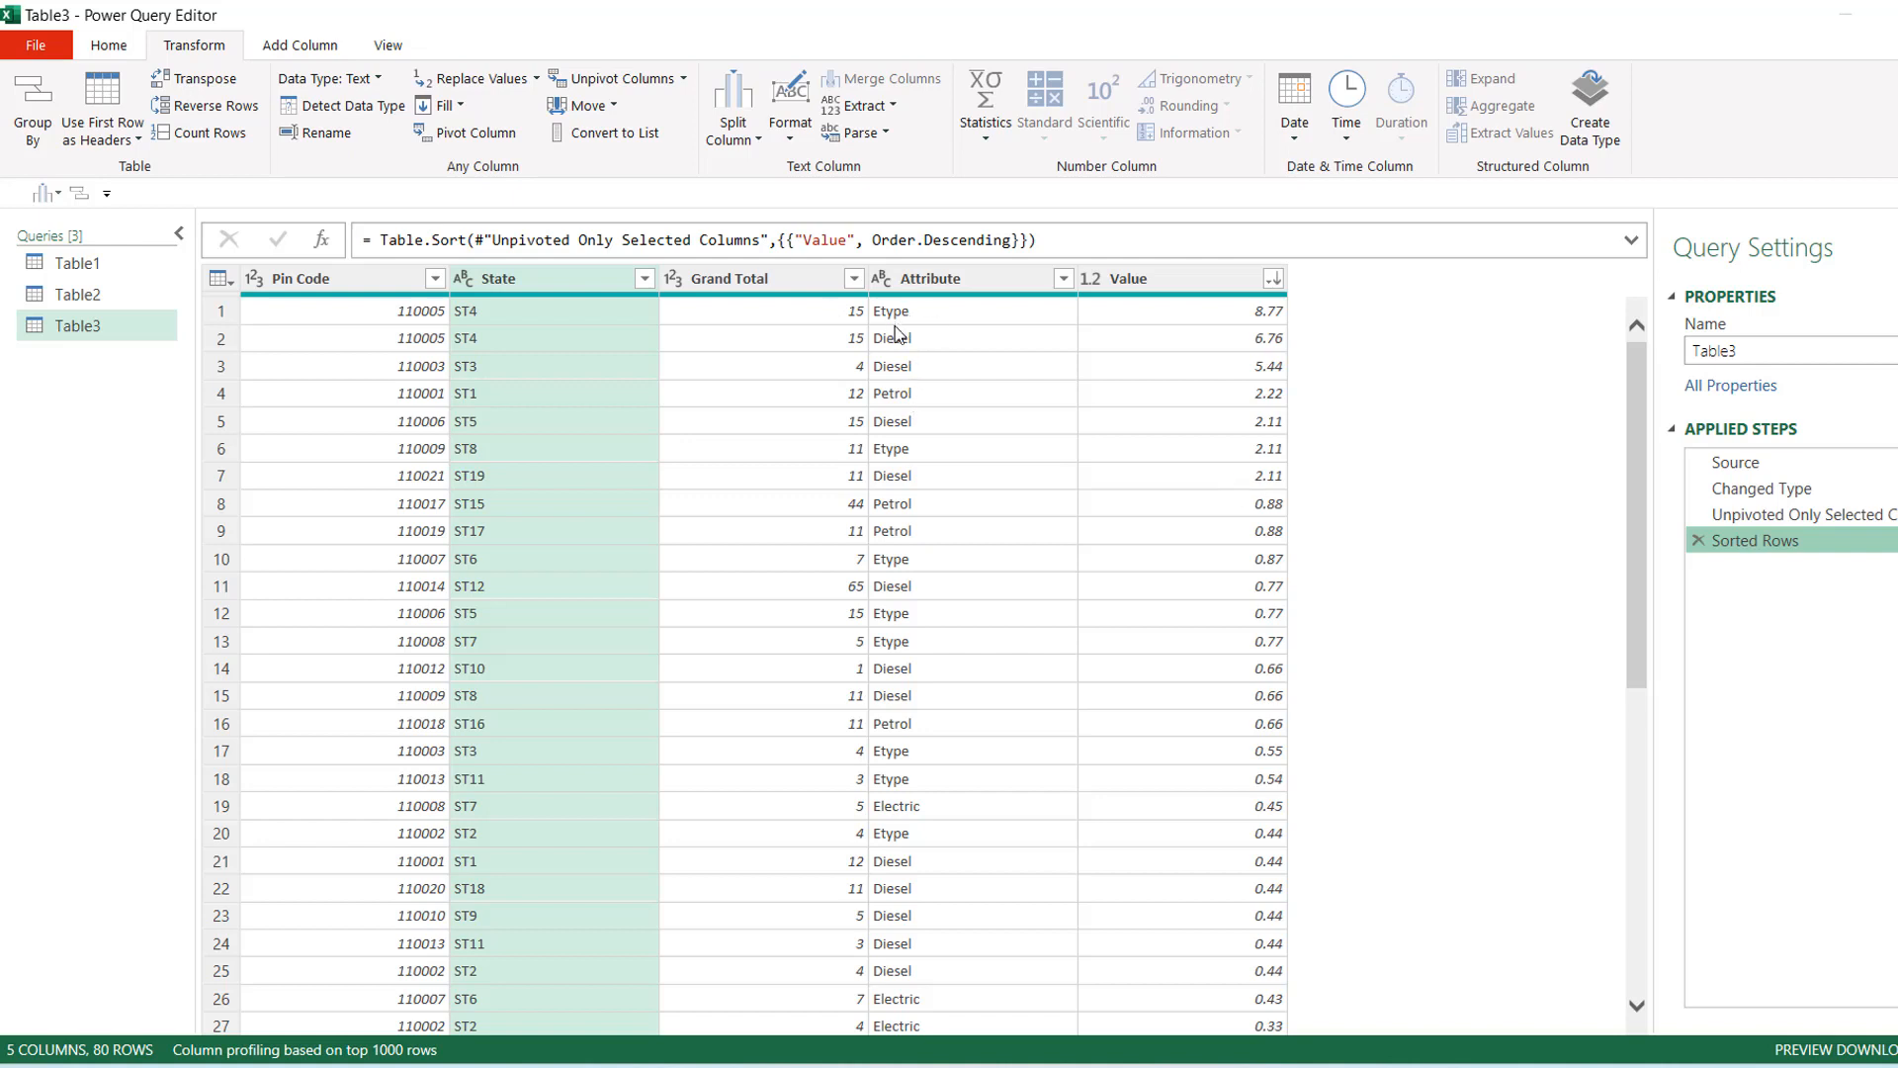
Filter the State column to show only ST1, and delete that filter step from the query
{"action": "left_click", "coordinate": [644, 279]}
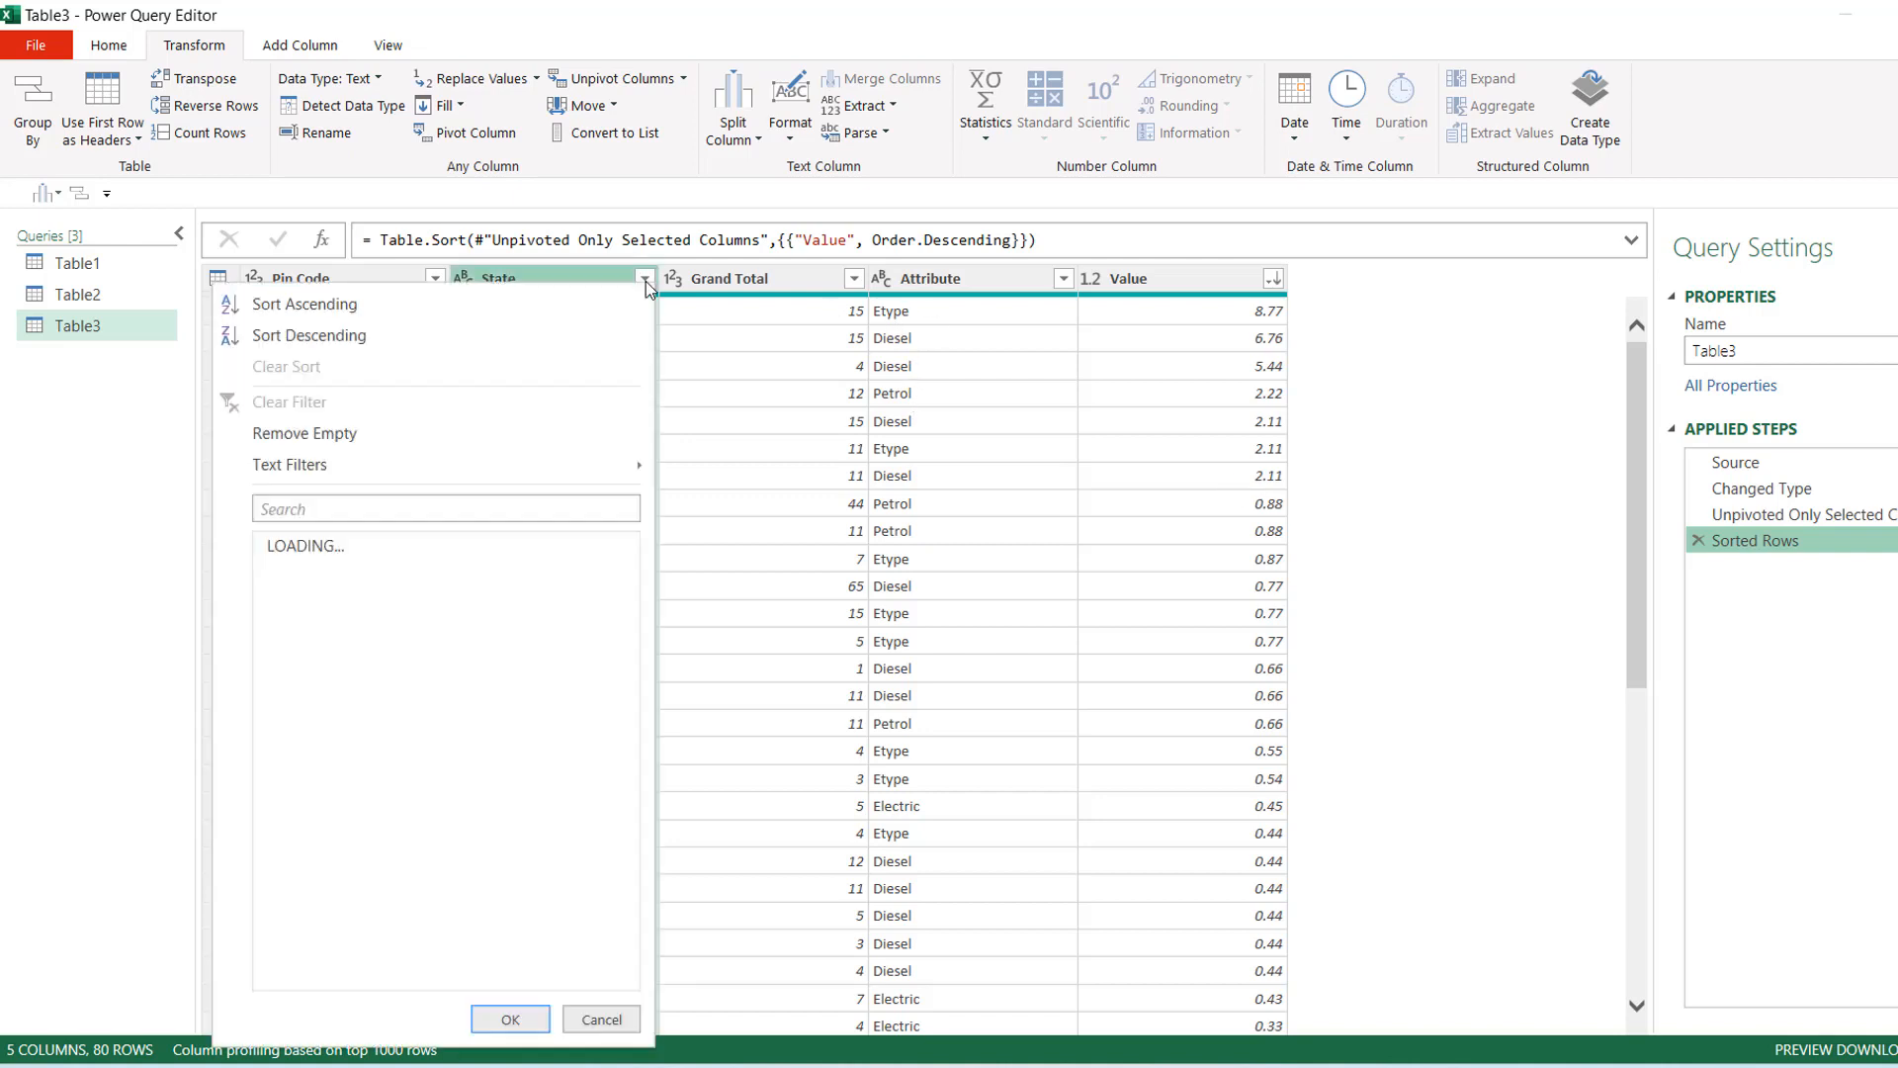
{"action": "left_click", "coordinate": [275, 546]}
{"action": "left_click", "coordinate": [275, 572]}
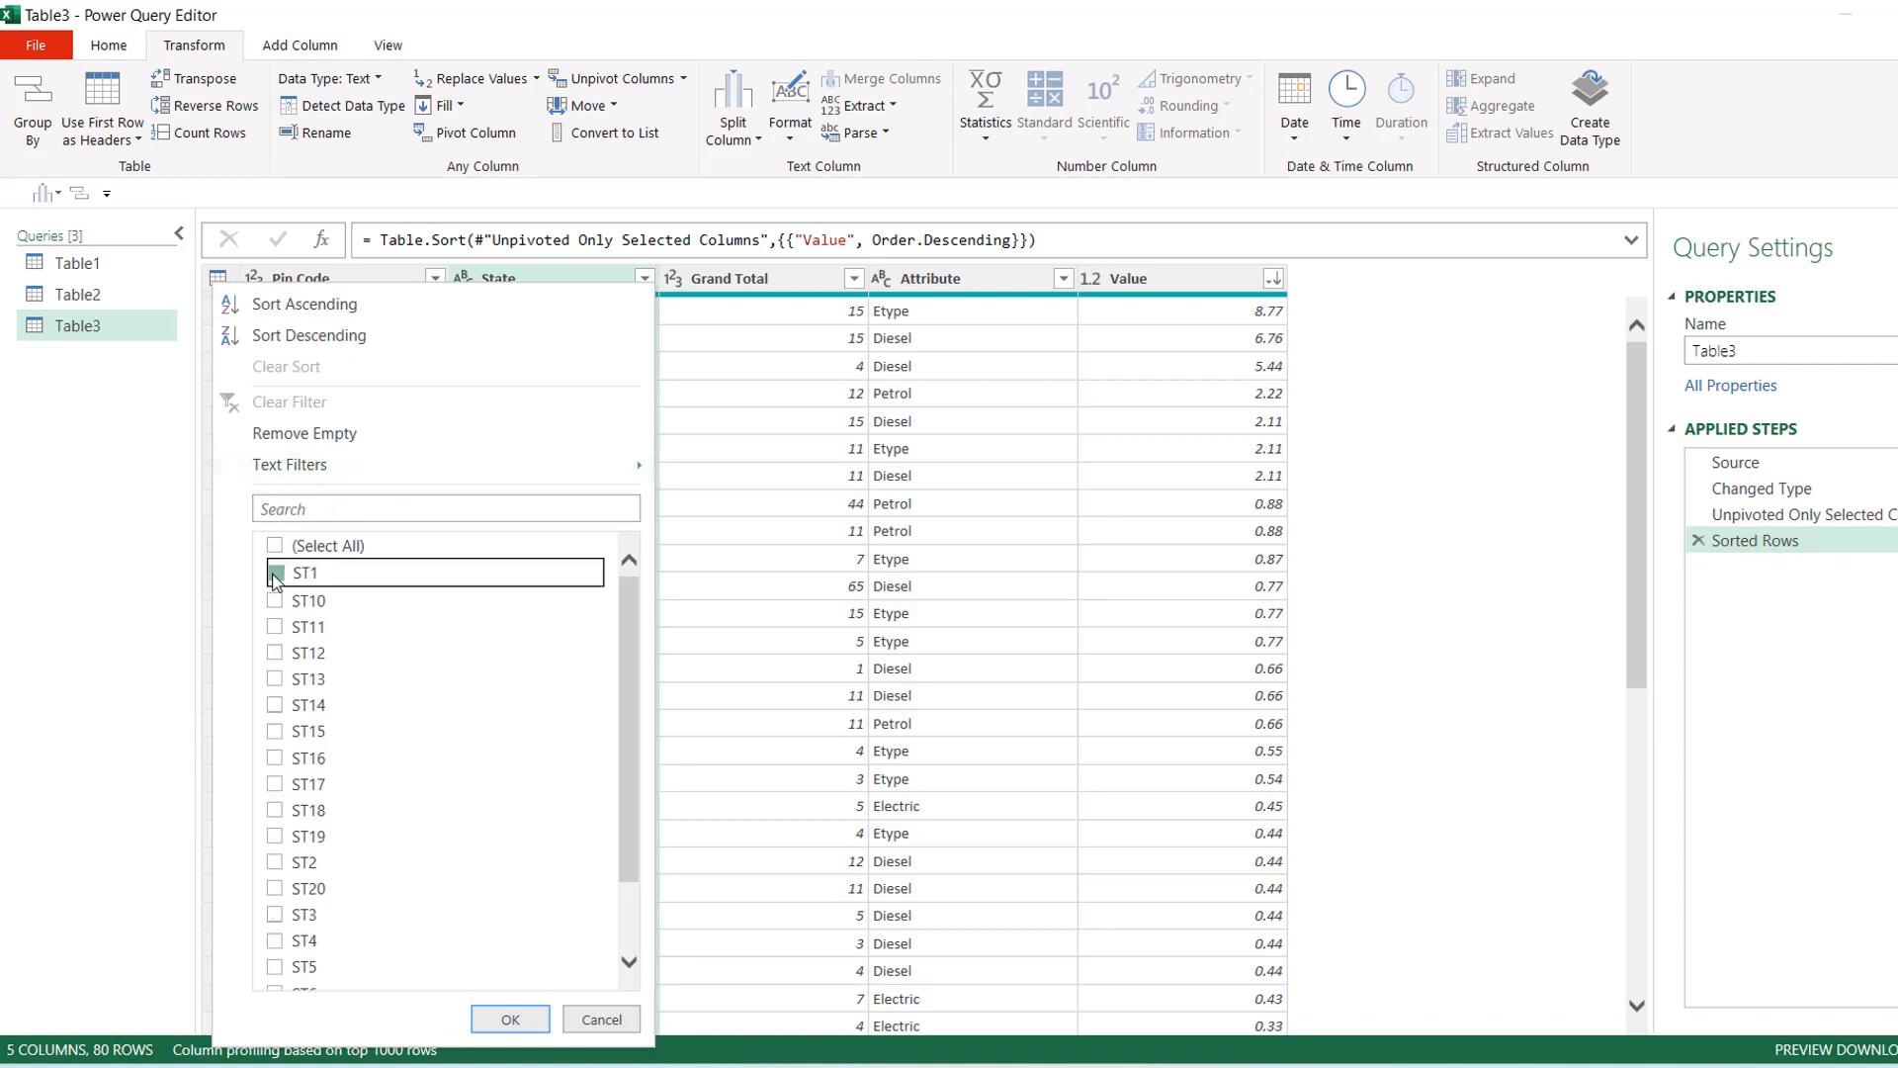
{"action": "left_click", "coordinate": [511, 1019]}
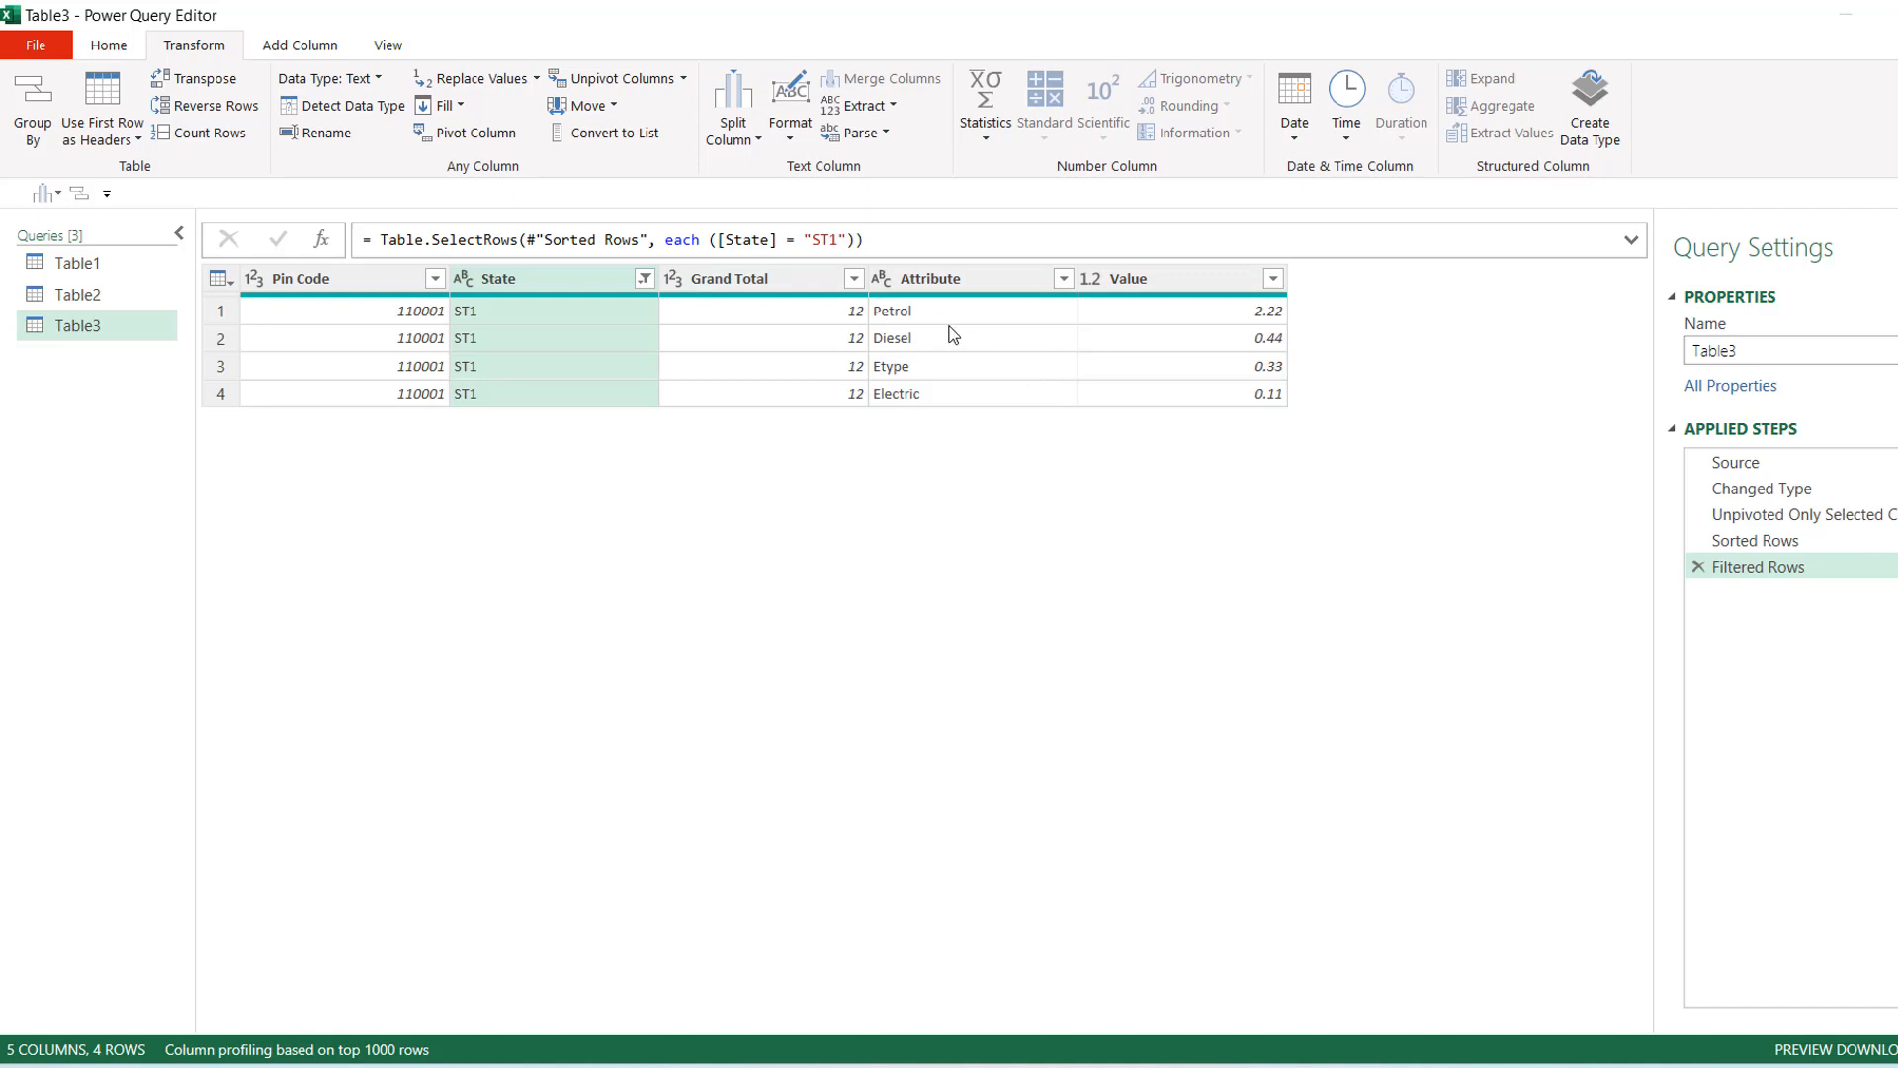
{"action": "left_click", "coordinate": [1699, 567]}
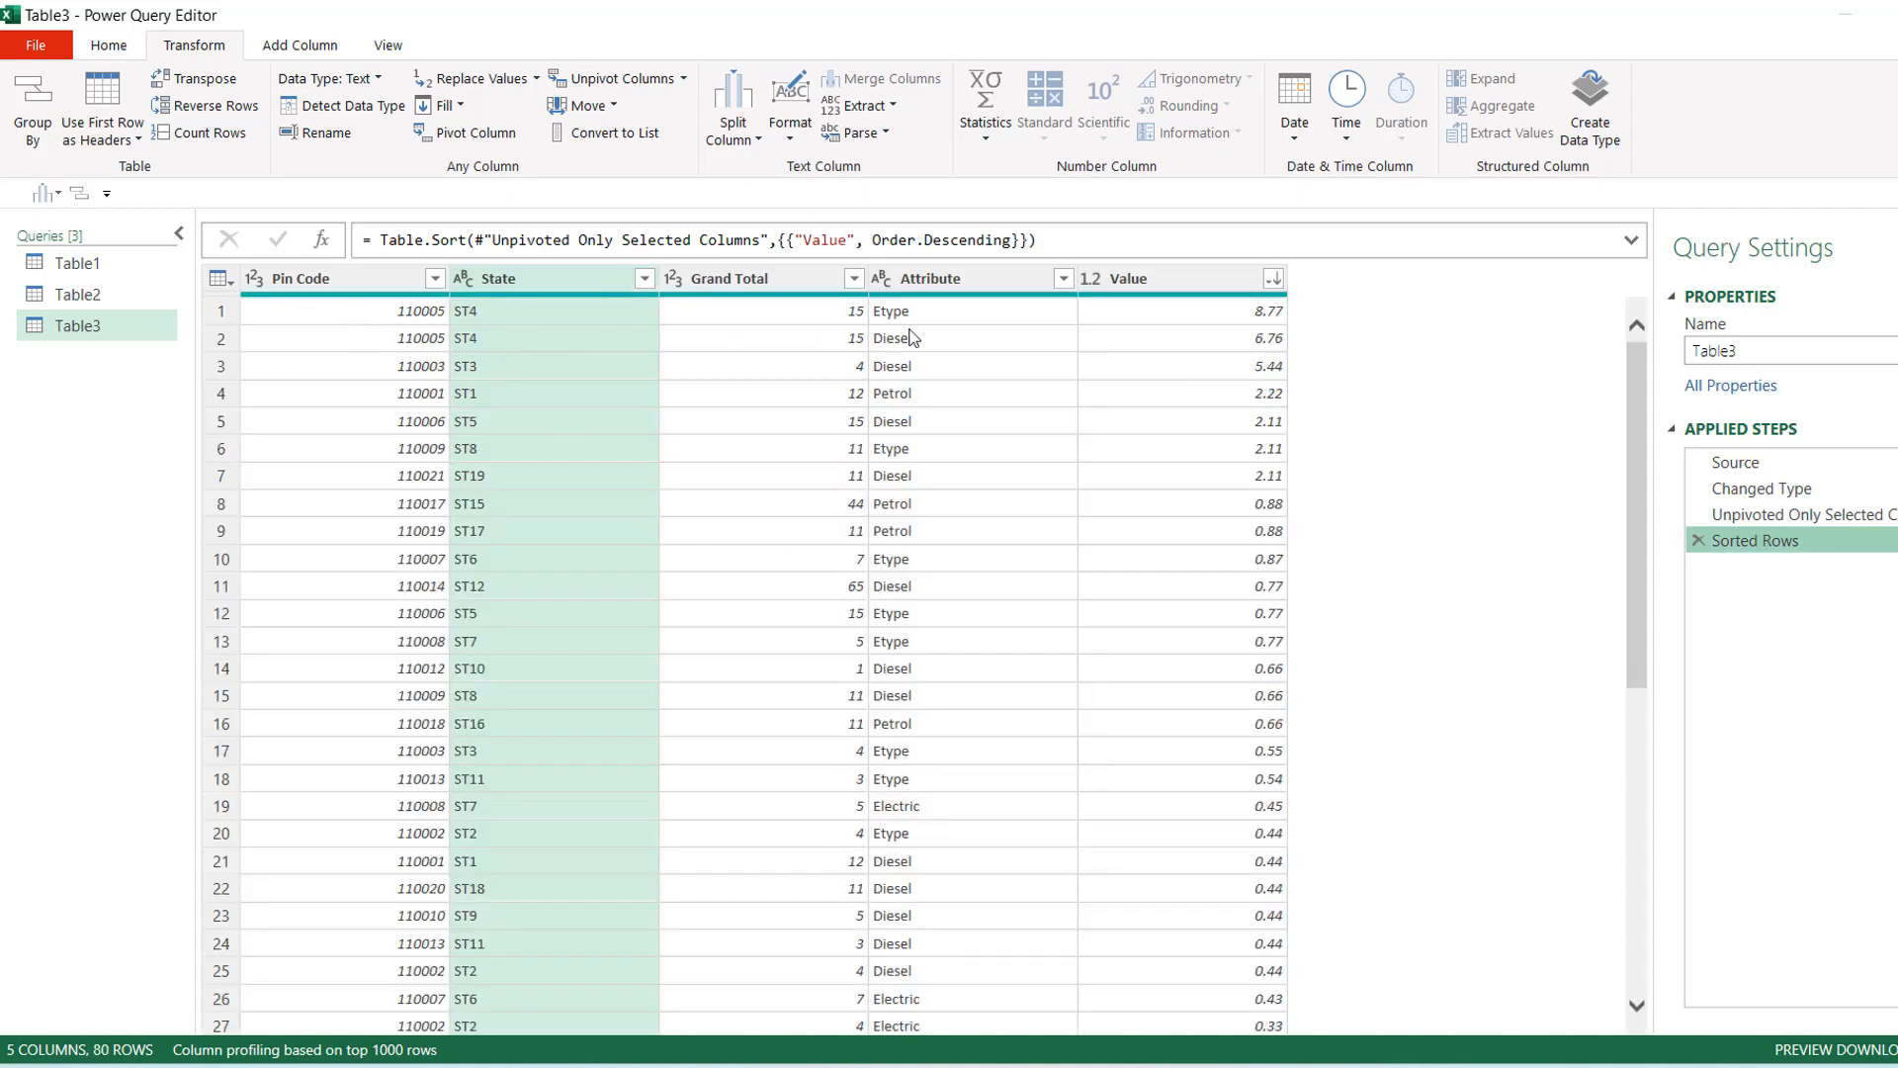
Remove the Value and Grand Total columns from the sorted Table3 query
{"action": "left_click", "coordinate": [1190, 282]}
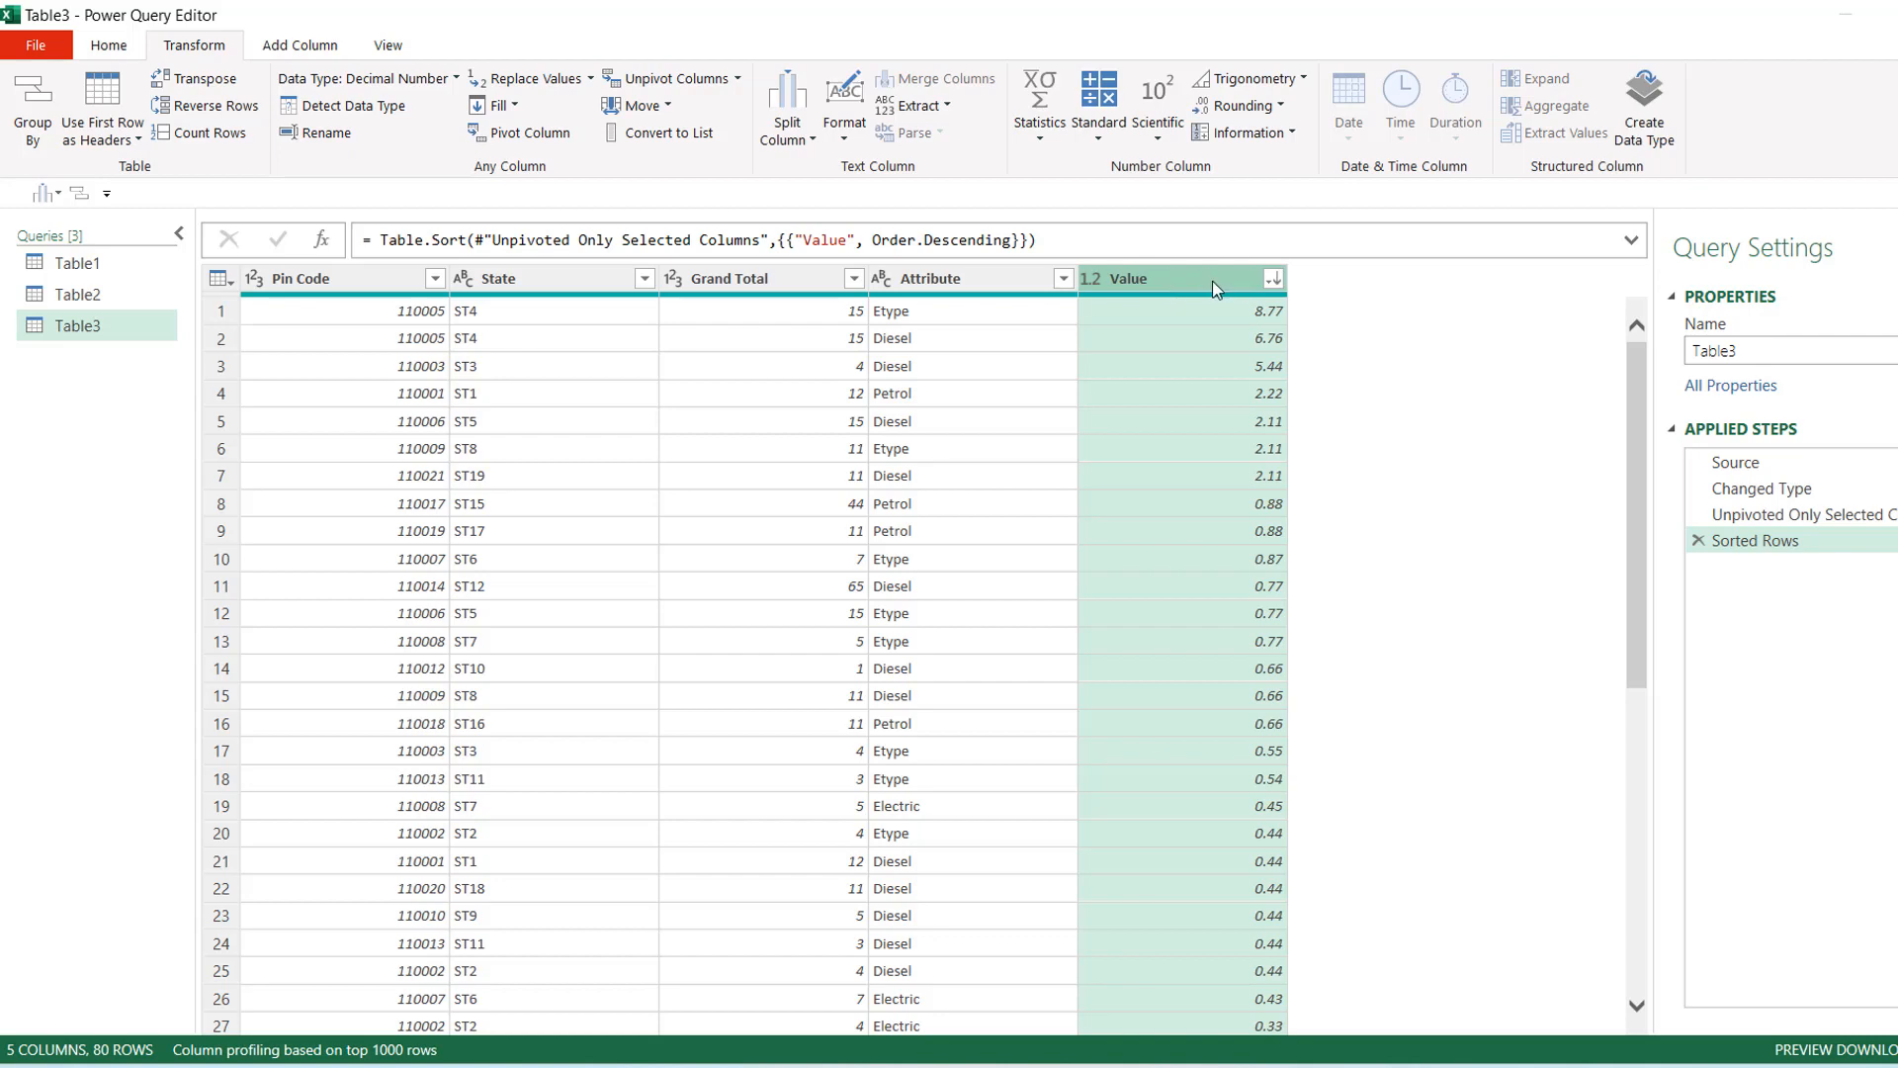
{"action": "key", "text": "Delete"}
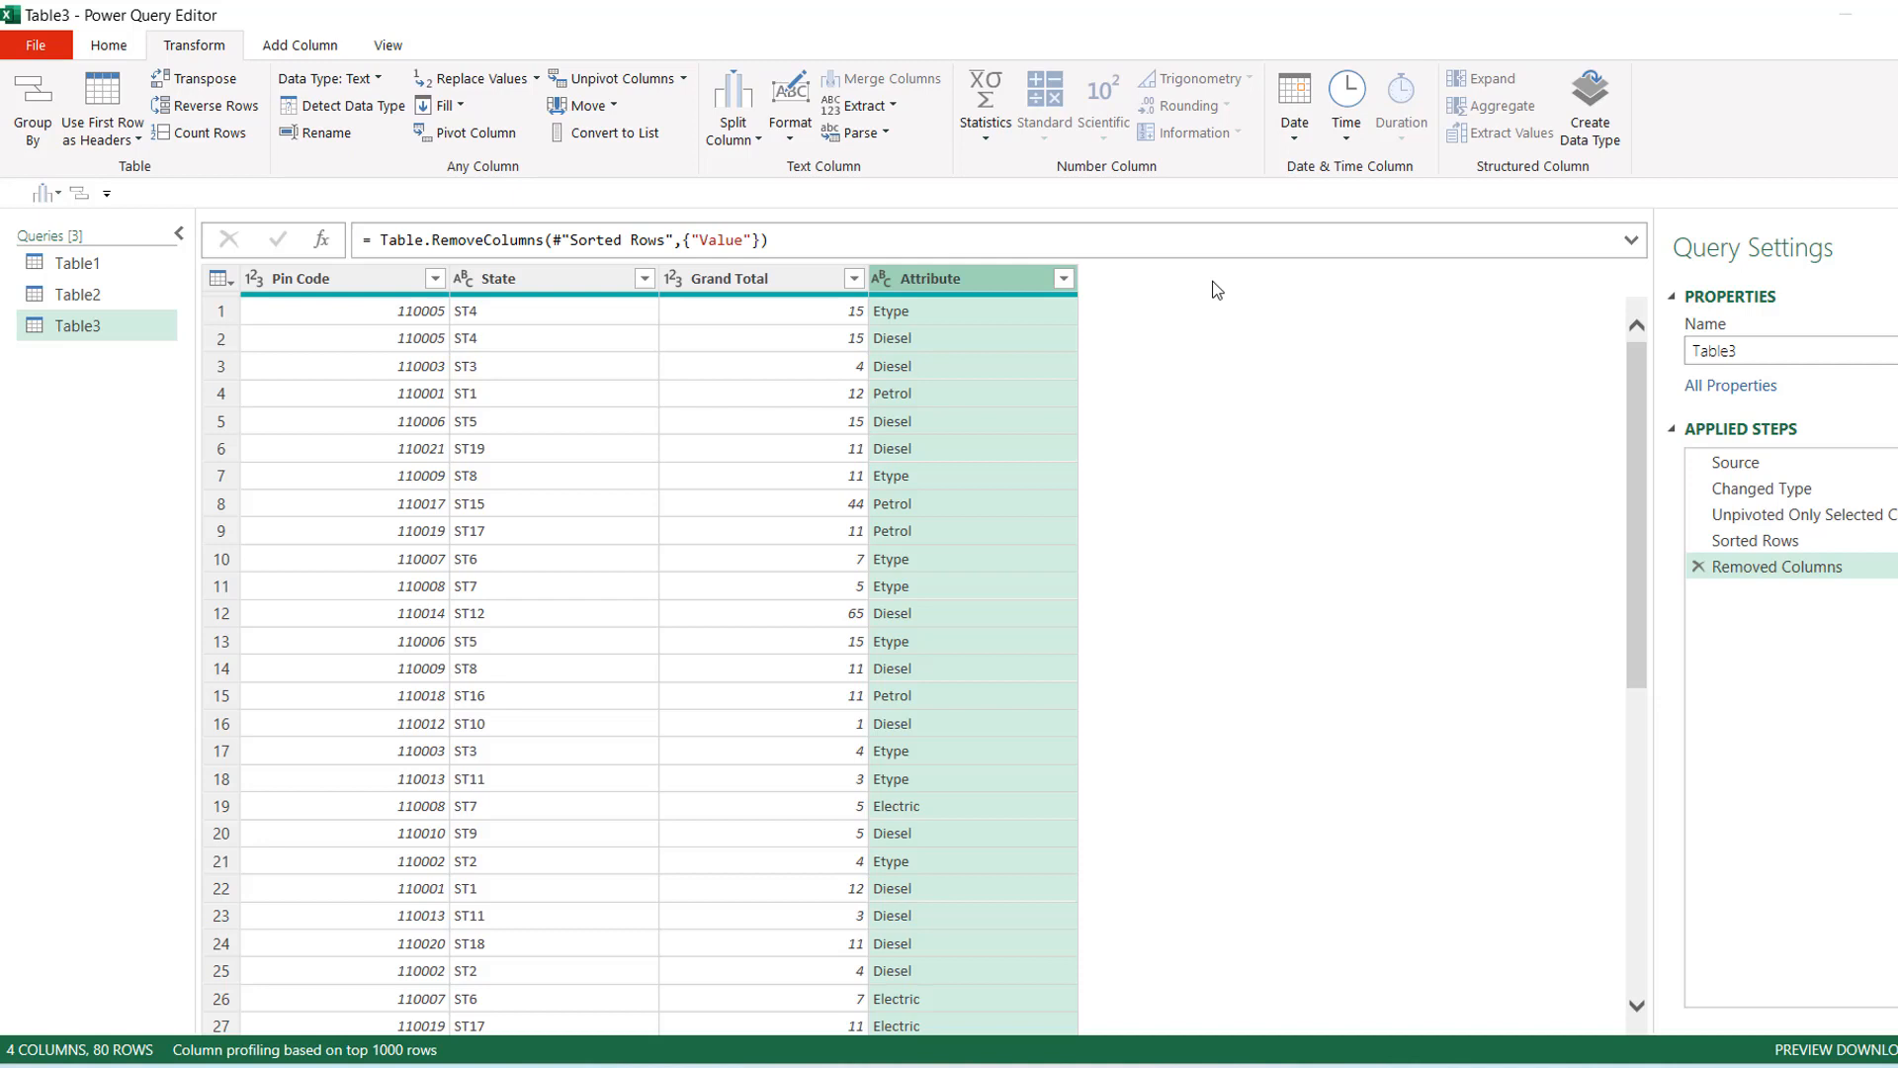
{"action": "left_click", "coordinate": [734, 280]}
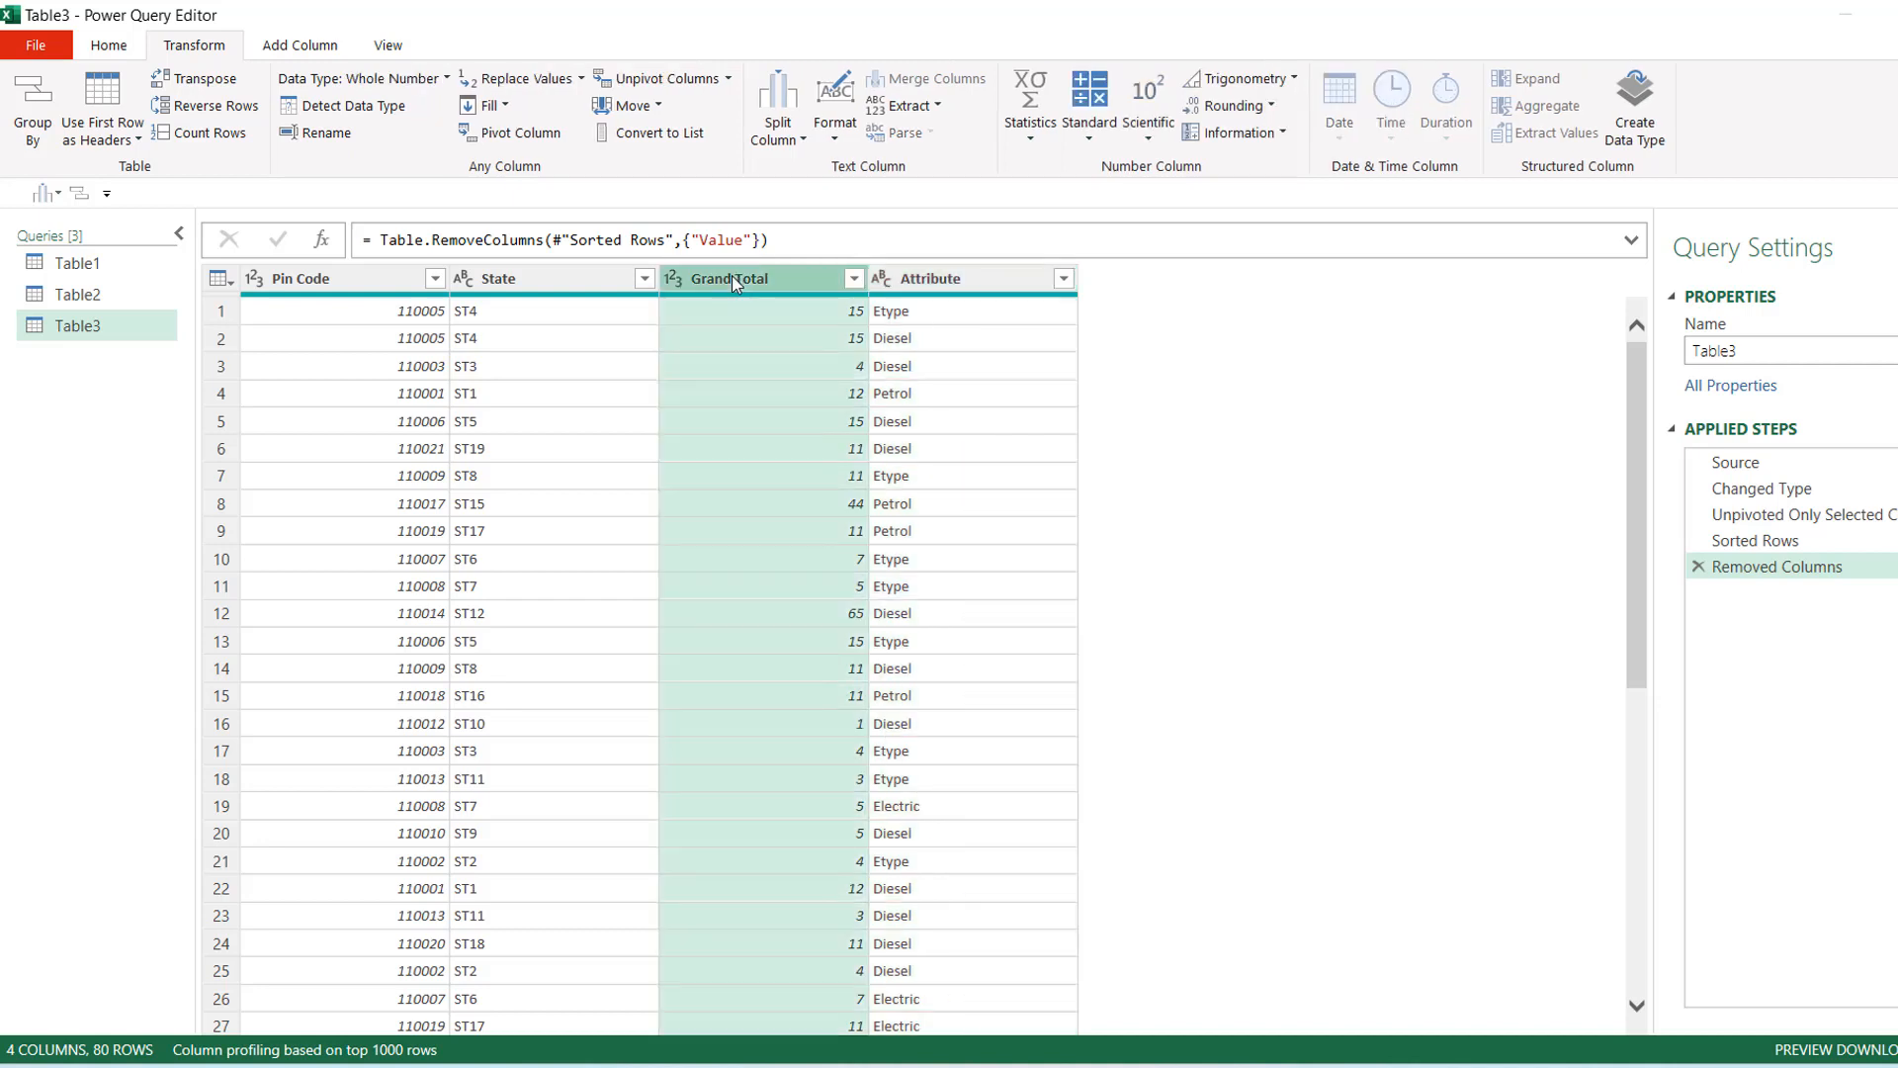
{"action": "key", "text": "Delete"}
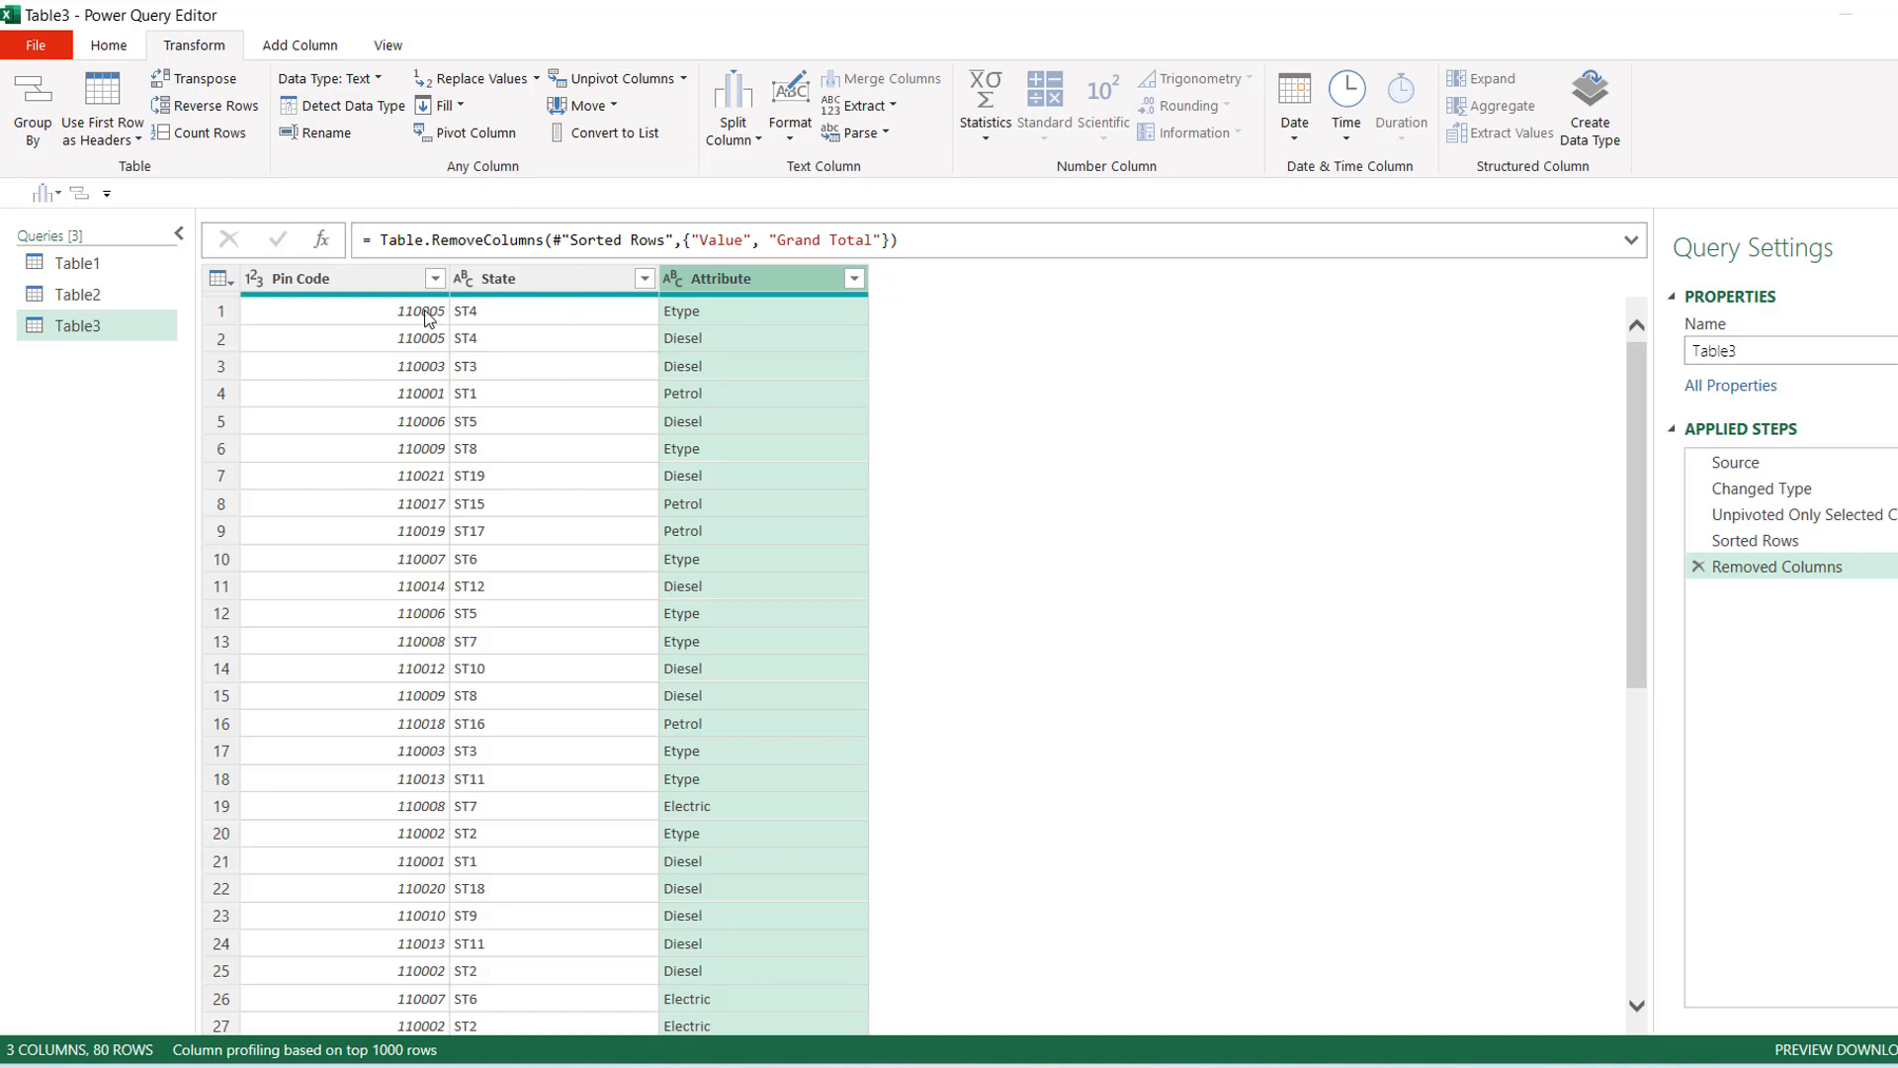
{"action": "left_click", "coordinate": [224, 314]}
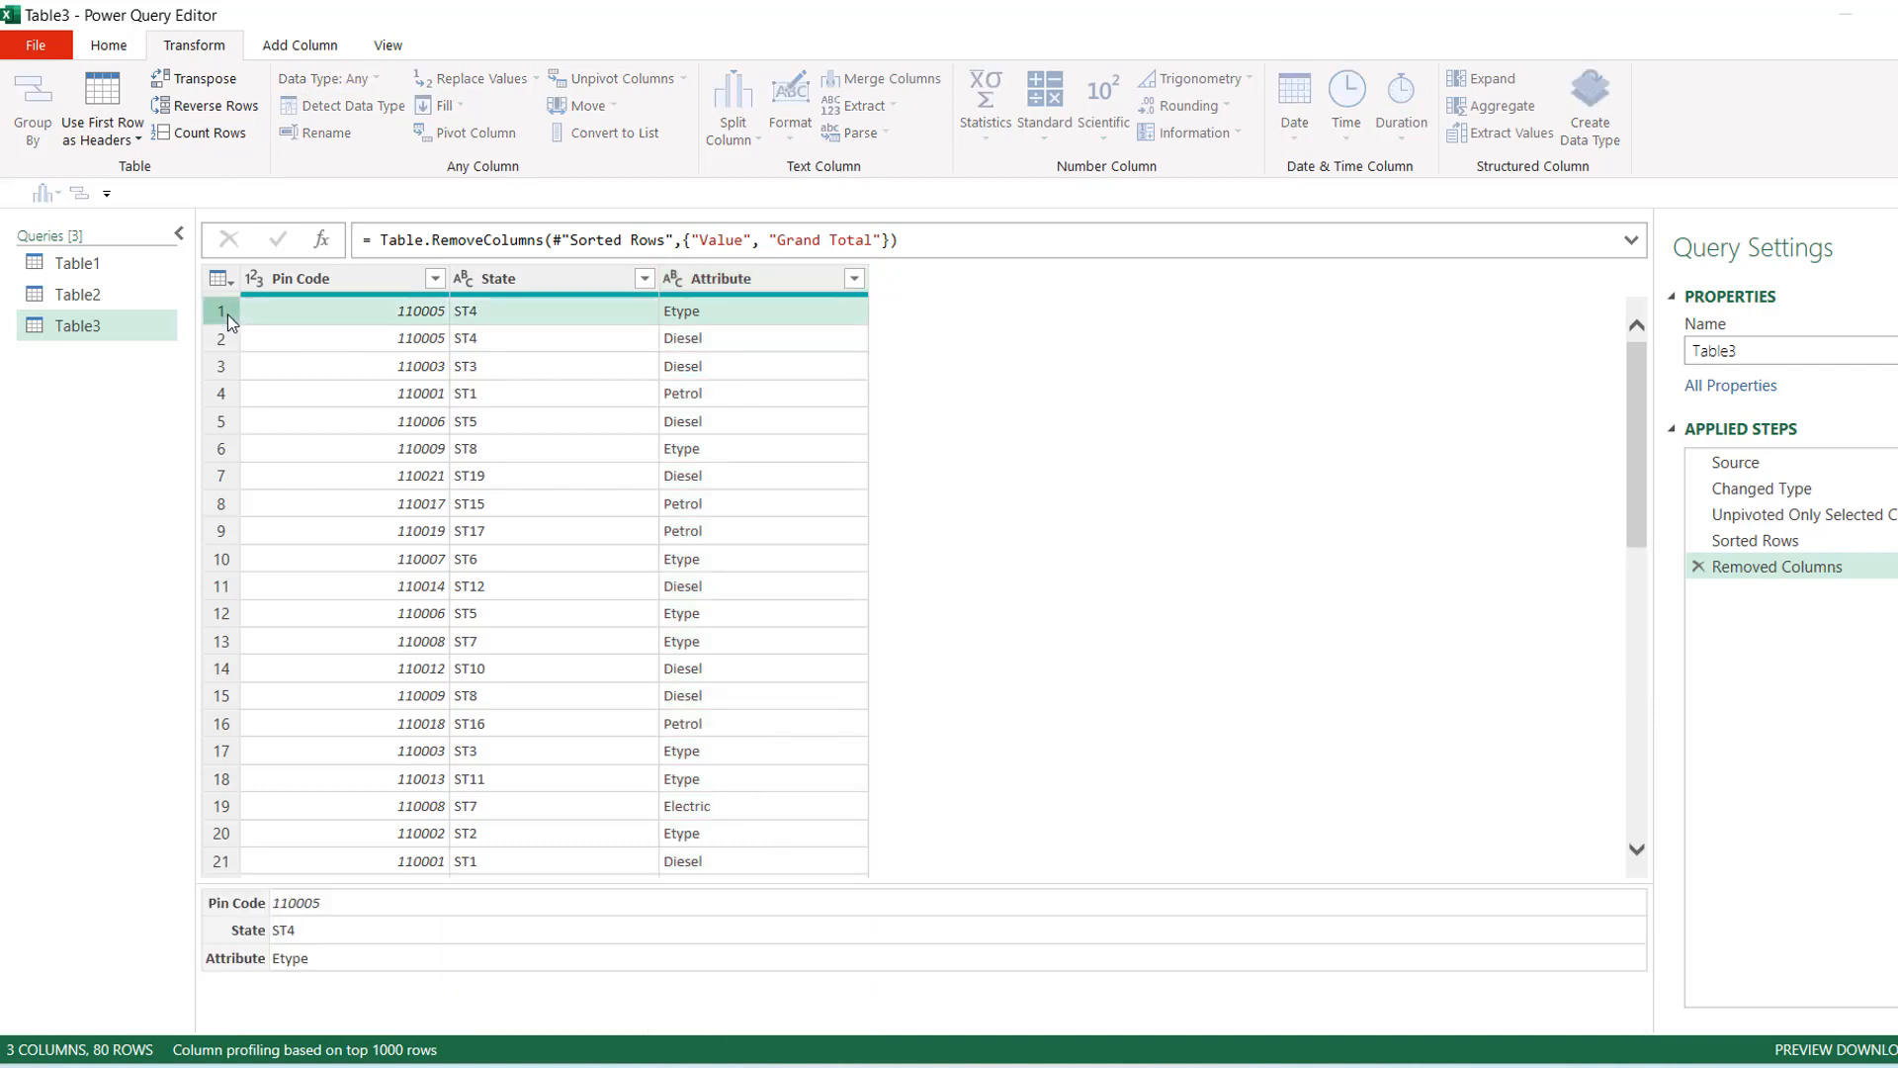
{"action": "left_click", "coordinate": [230, 393]}
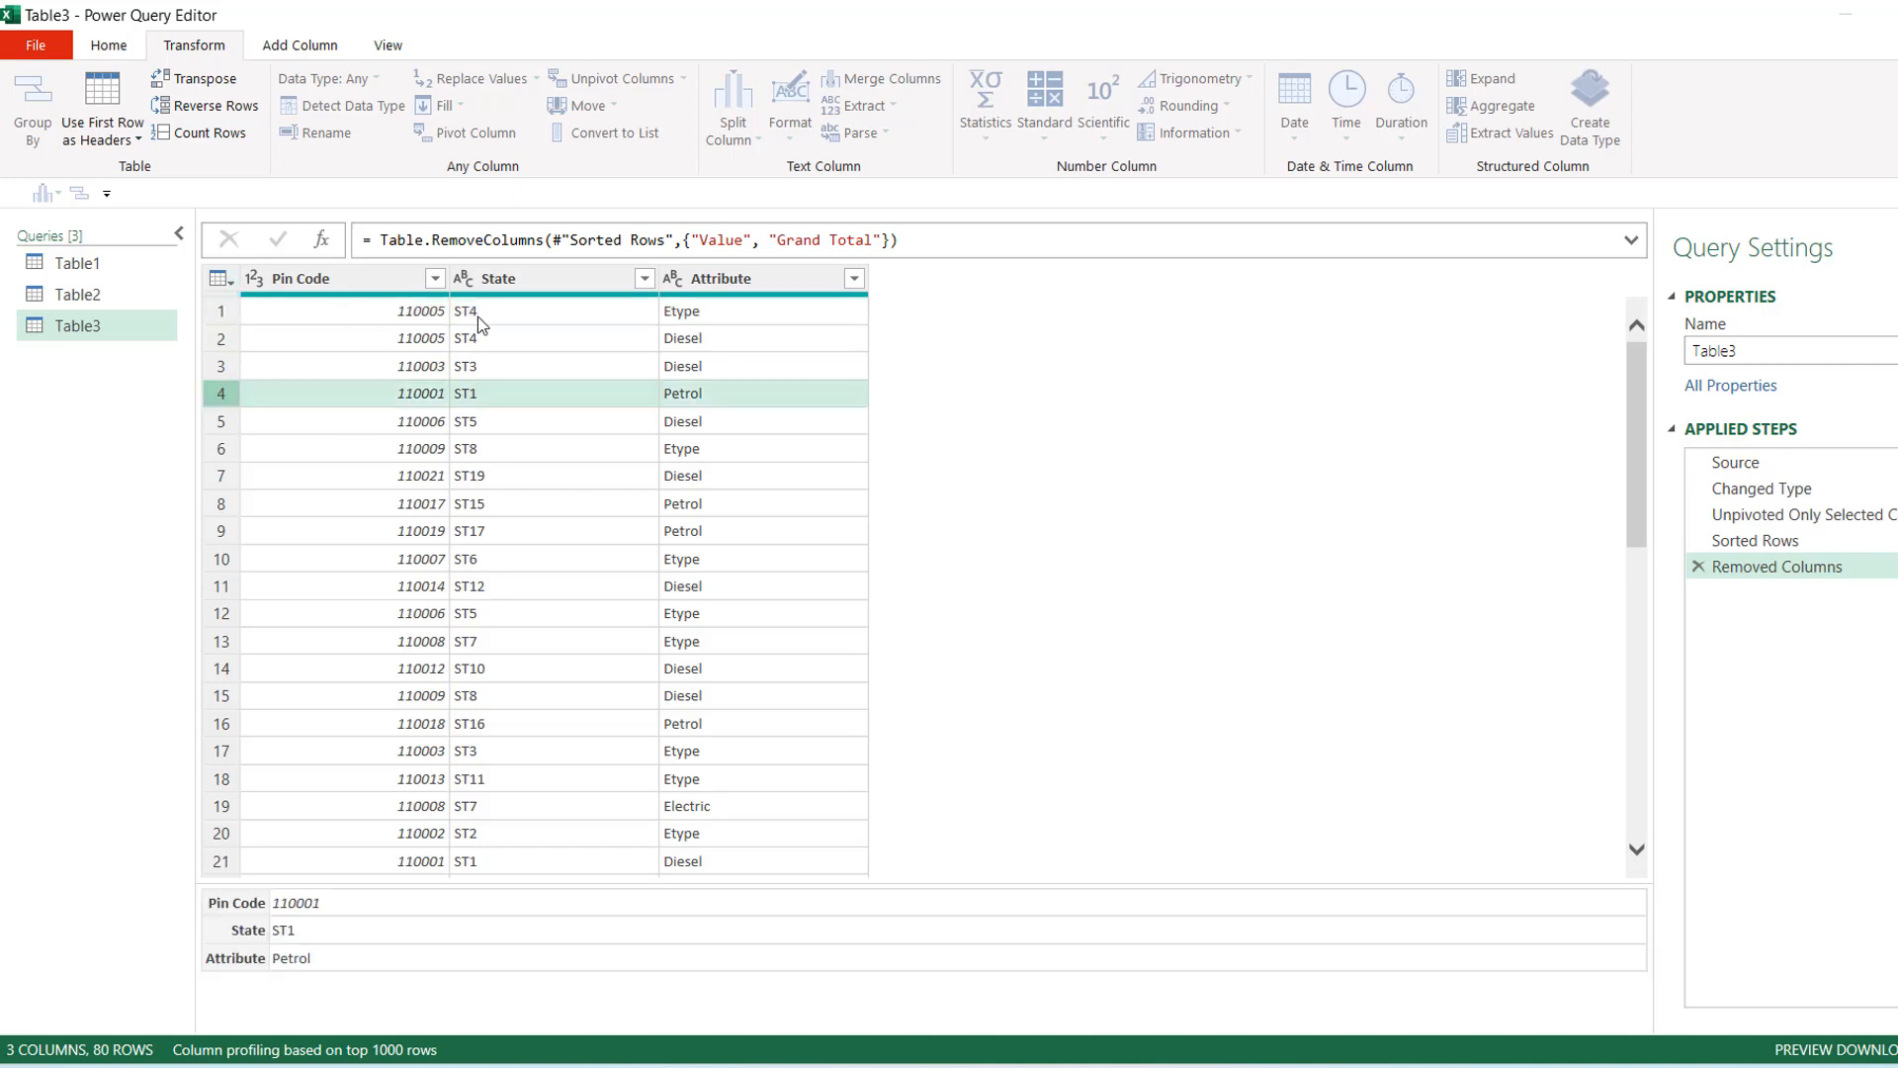
Start an advanced Group By that uses State and Pin Code as the grouping columns
{"action": "left_click", "coordinate": [511, 318]}
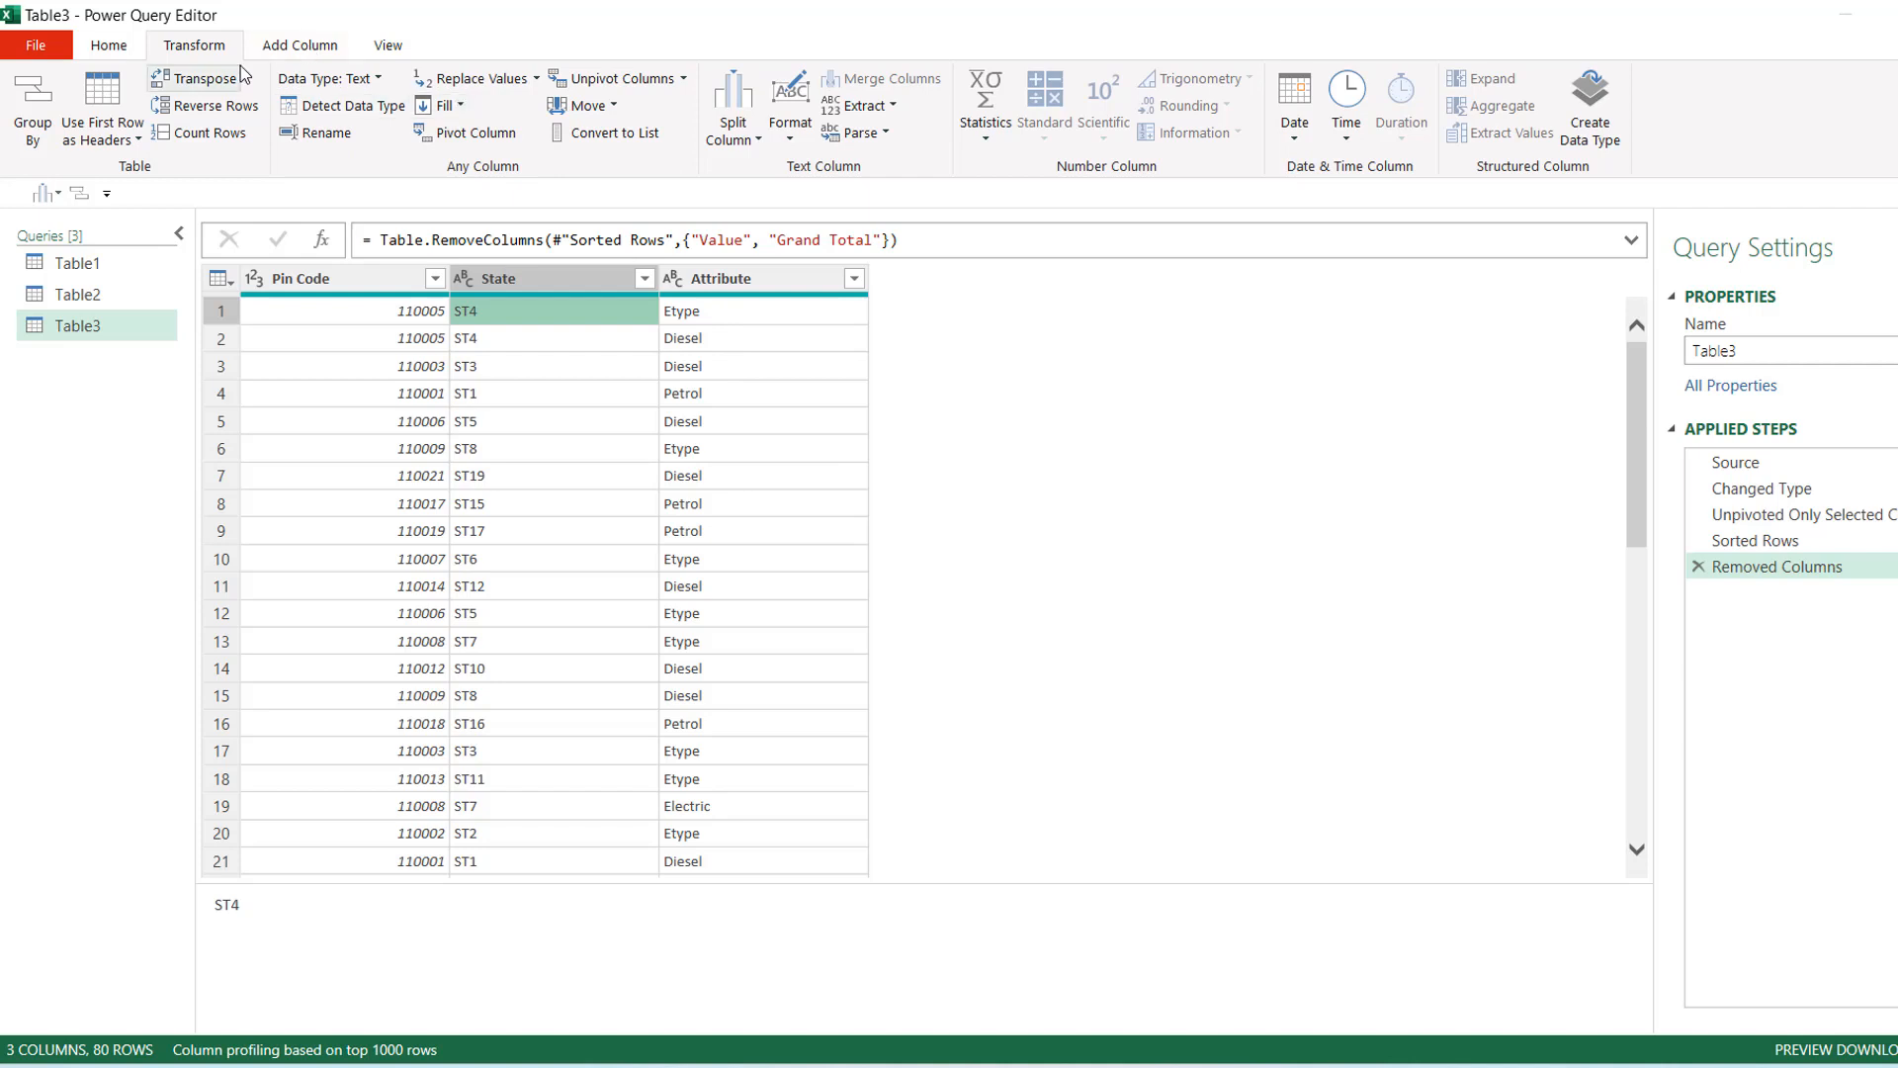
{"action": "left_click", "coordinate": [128, 54]}
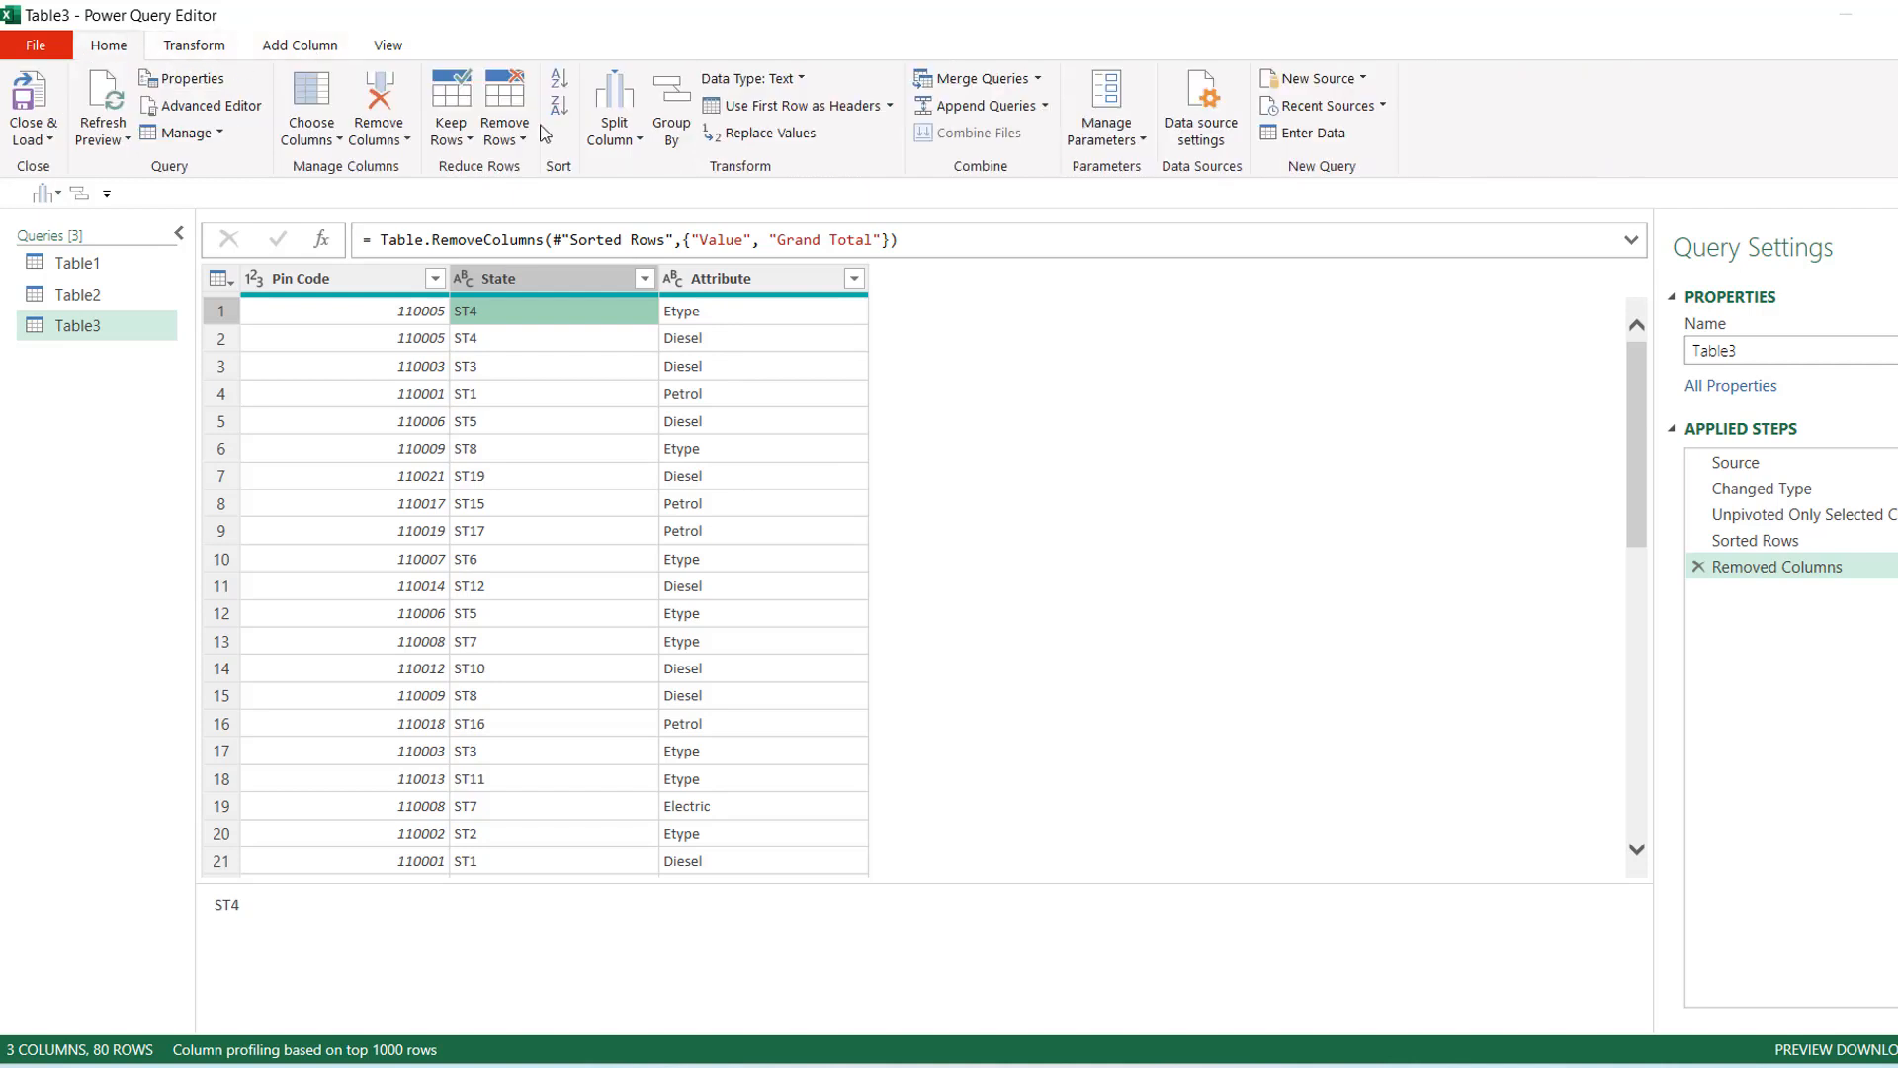
{"action": "left_click", "coordinate": [682, 148]}
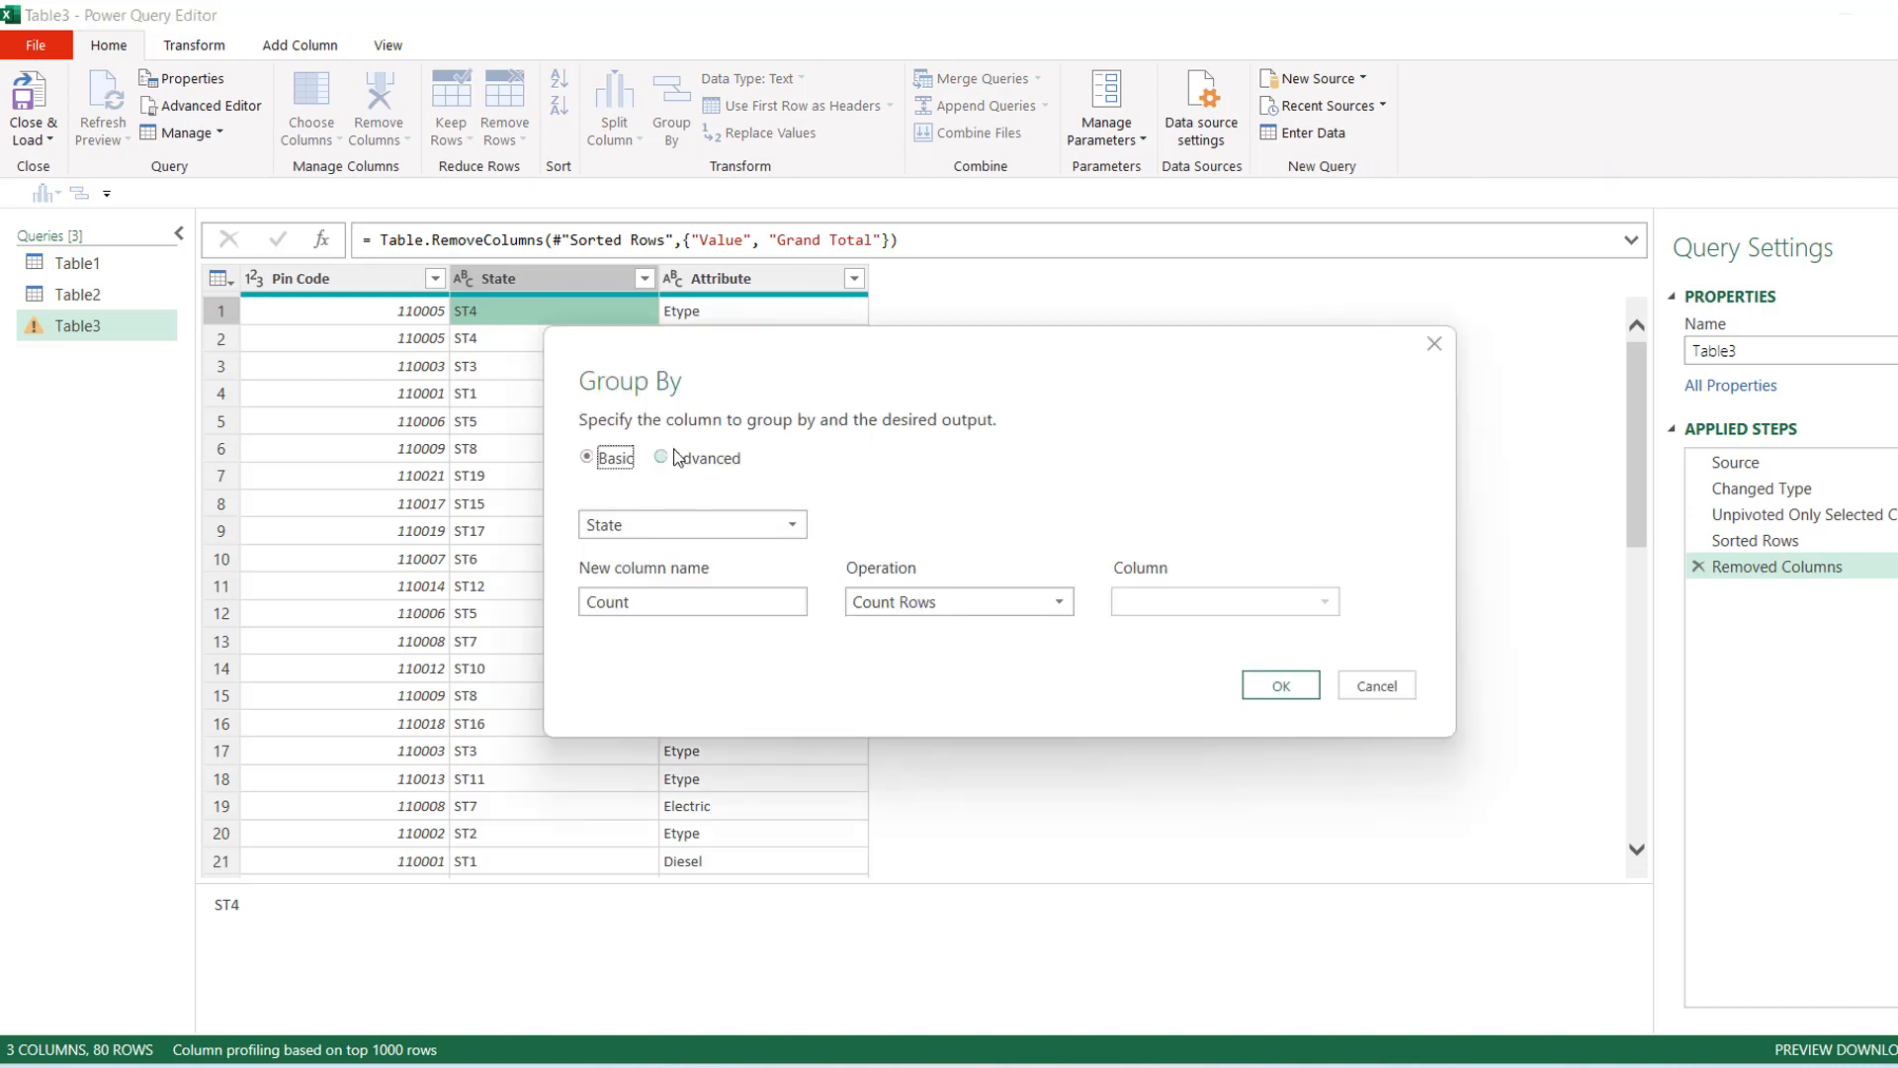
{"action": "left_click", "coordinate": [722, 526]}
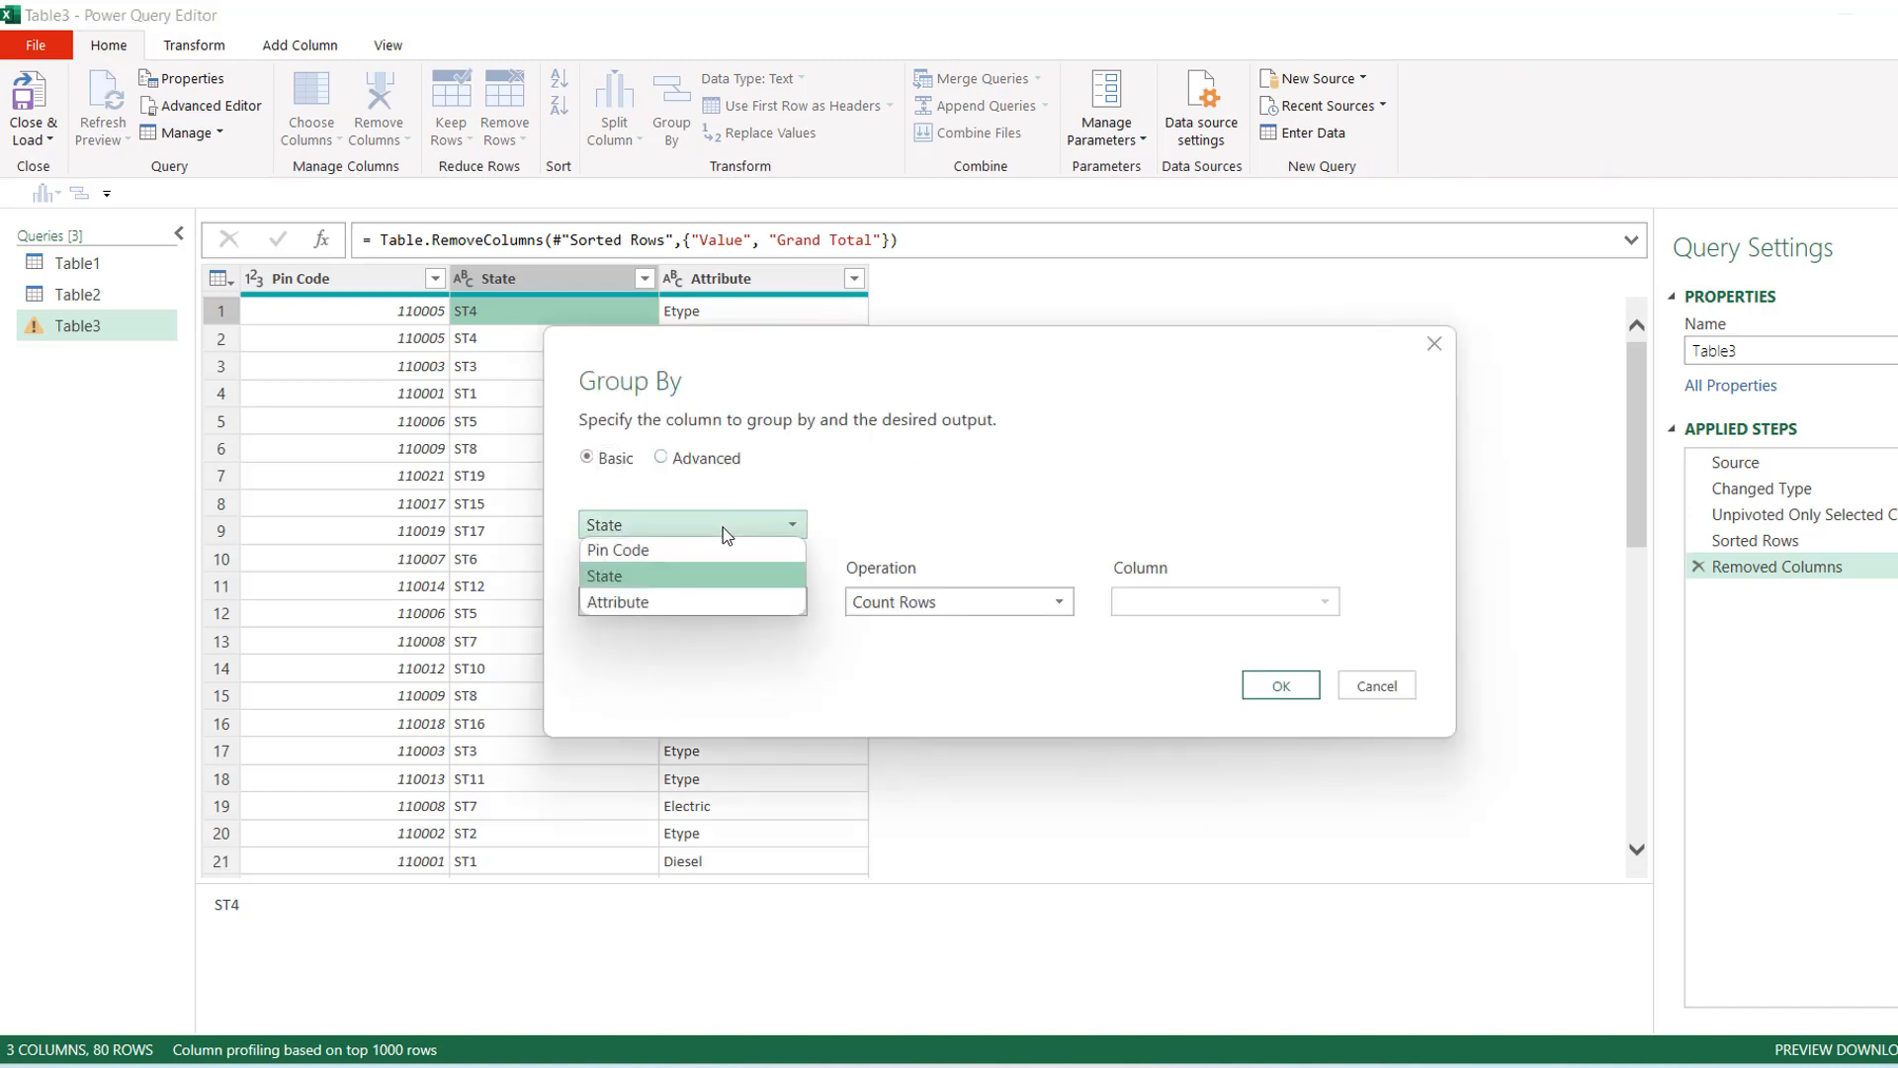
{"action": "left_click", "coordinate": [722, 526]}
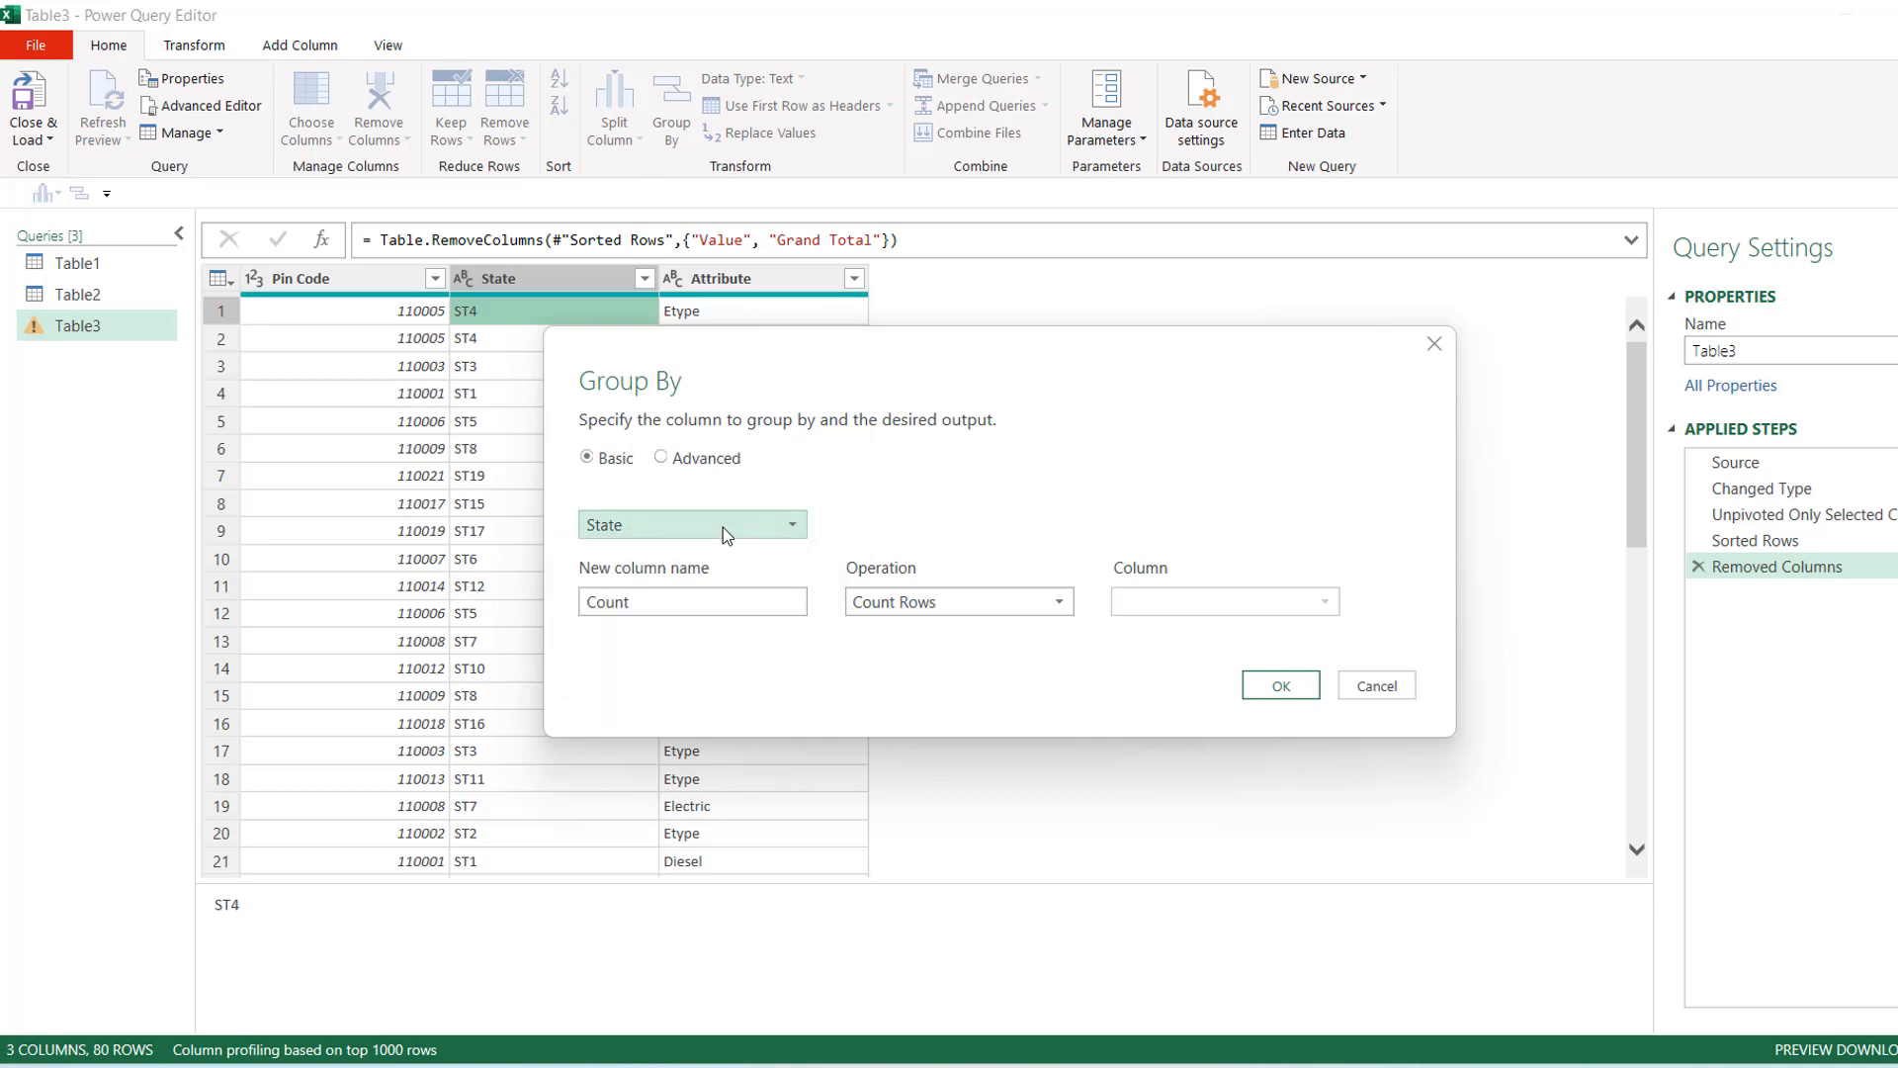
{"action": "left_click", "coordinate": [691, 601]}
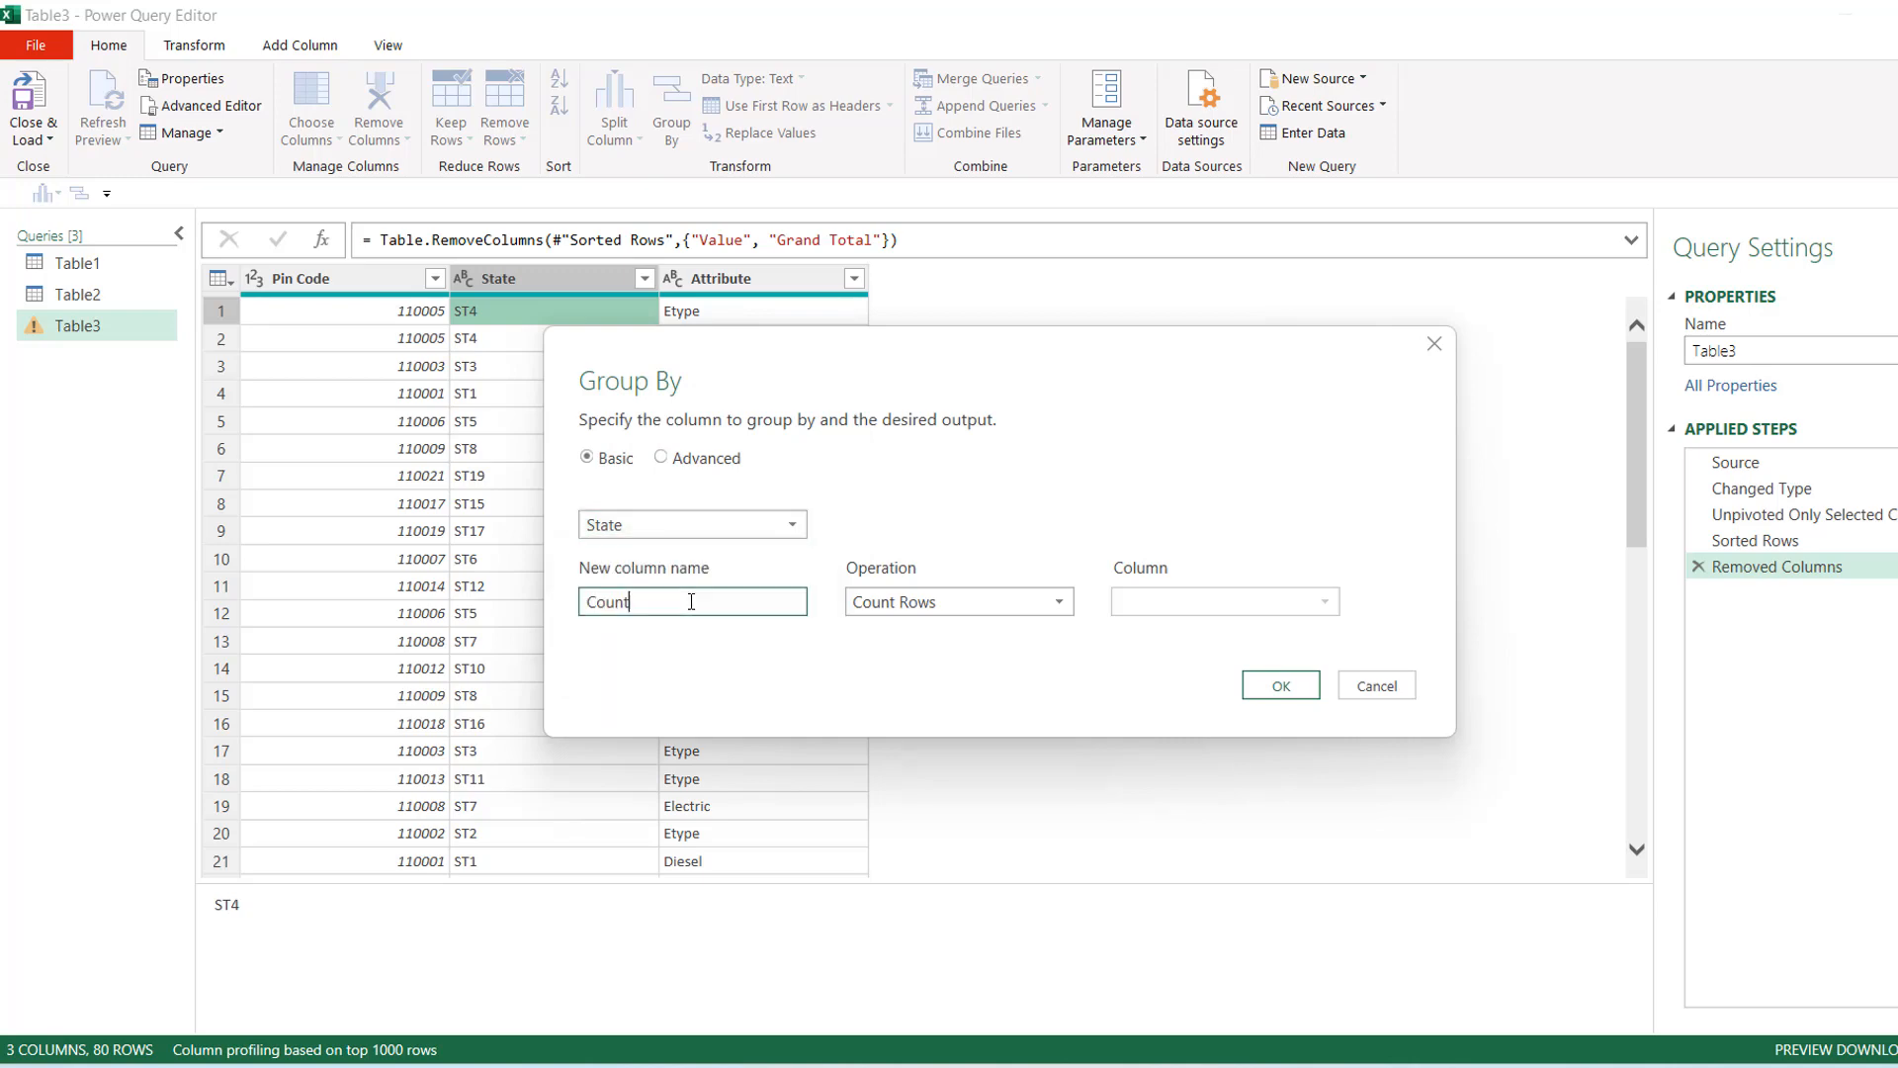
{"action": "left_click", "coordinate": [661, 458]}
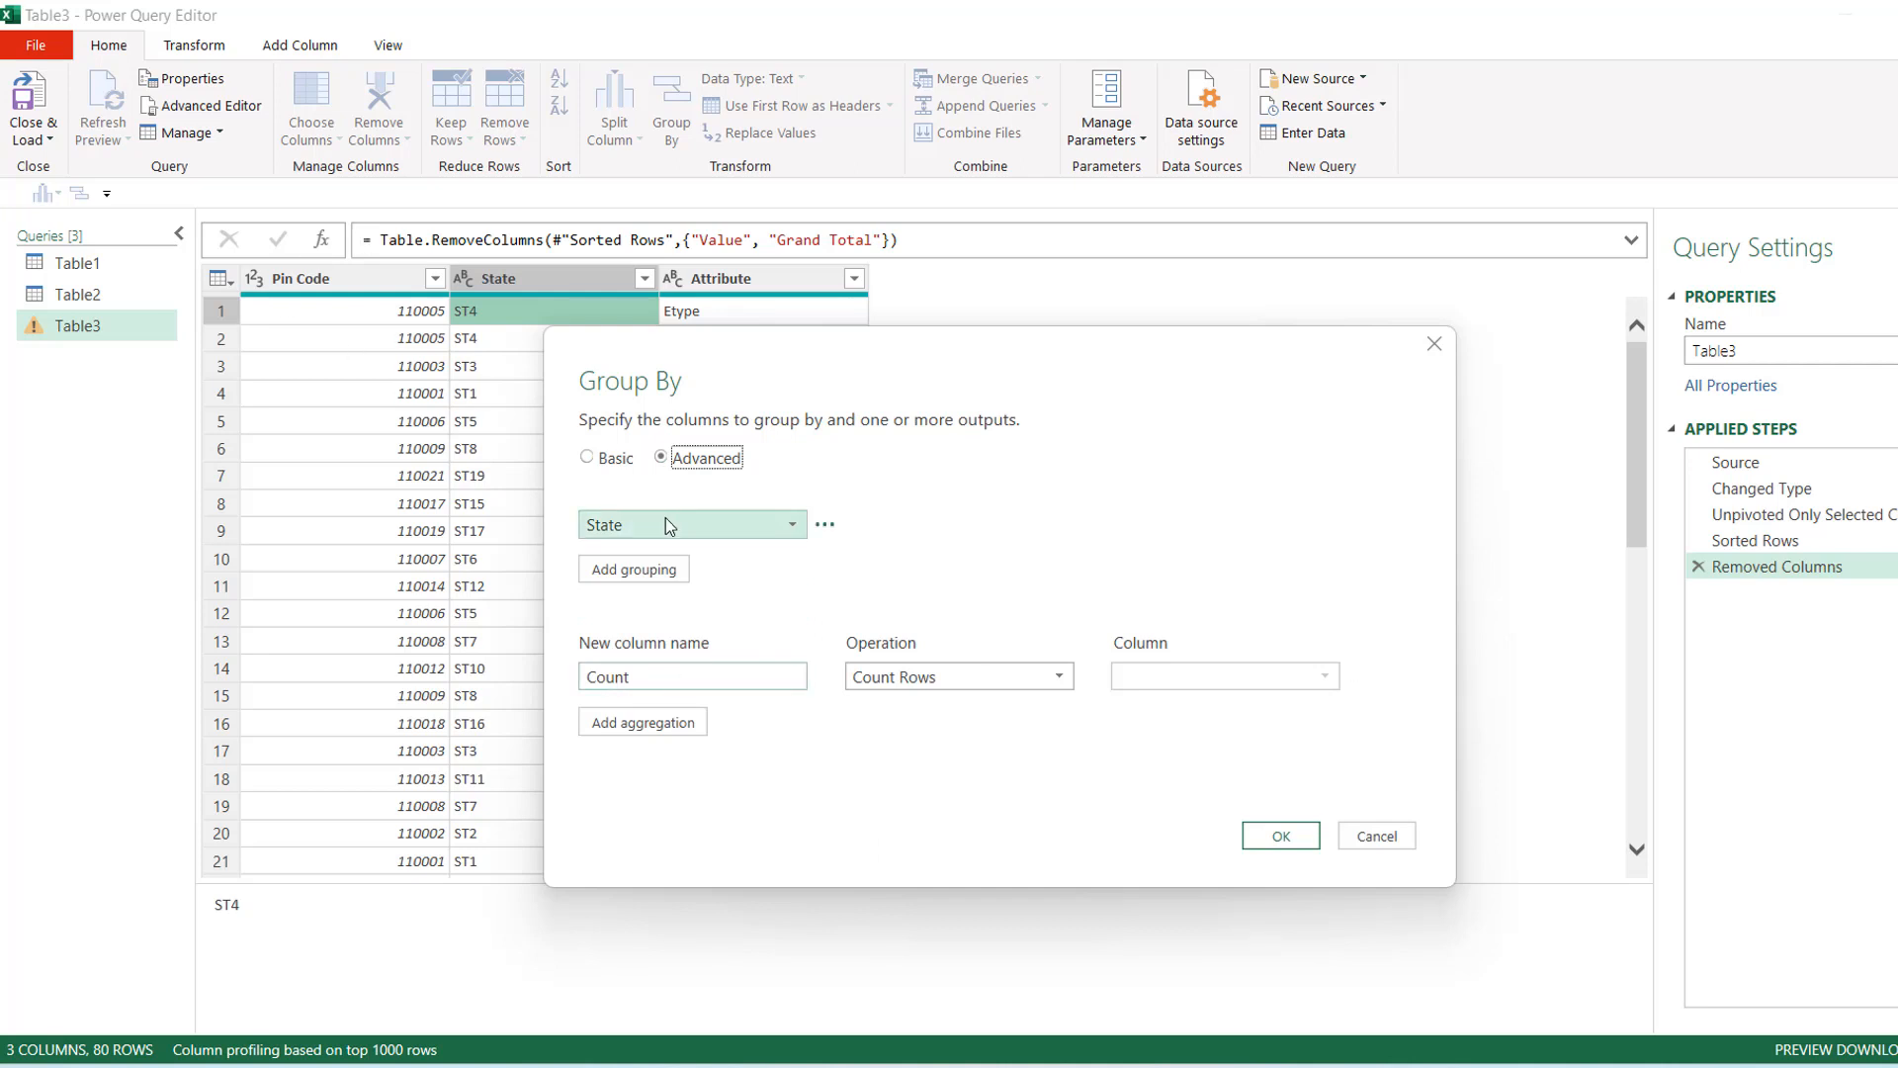
{"action": "left_click", "coordinate": [650, 609]}
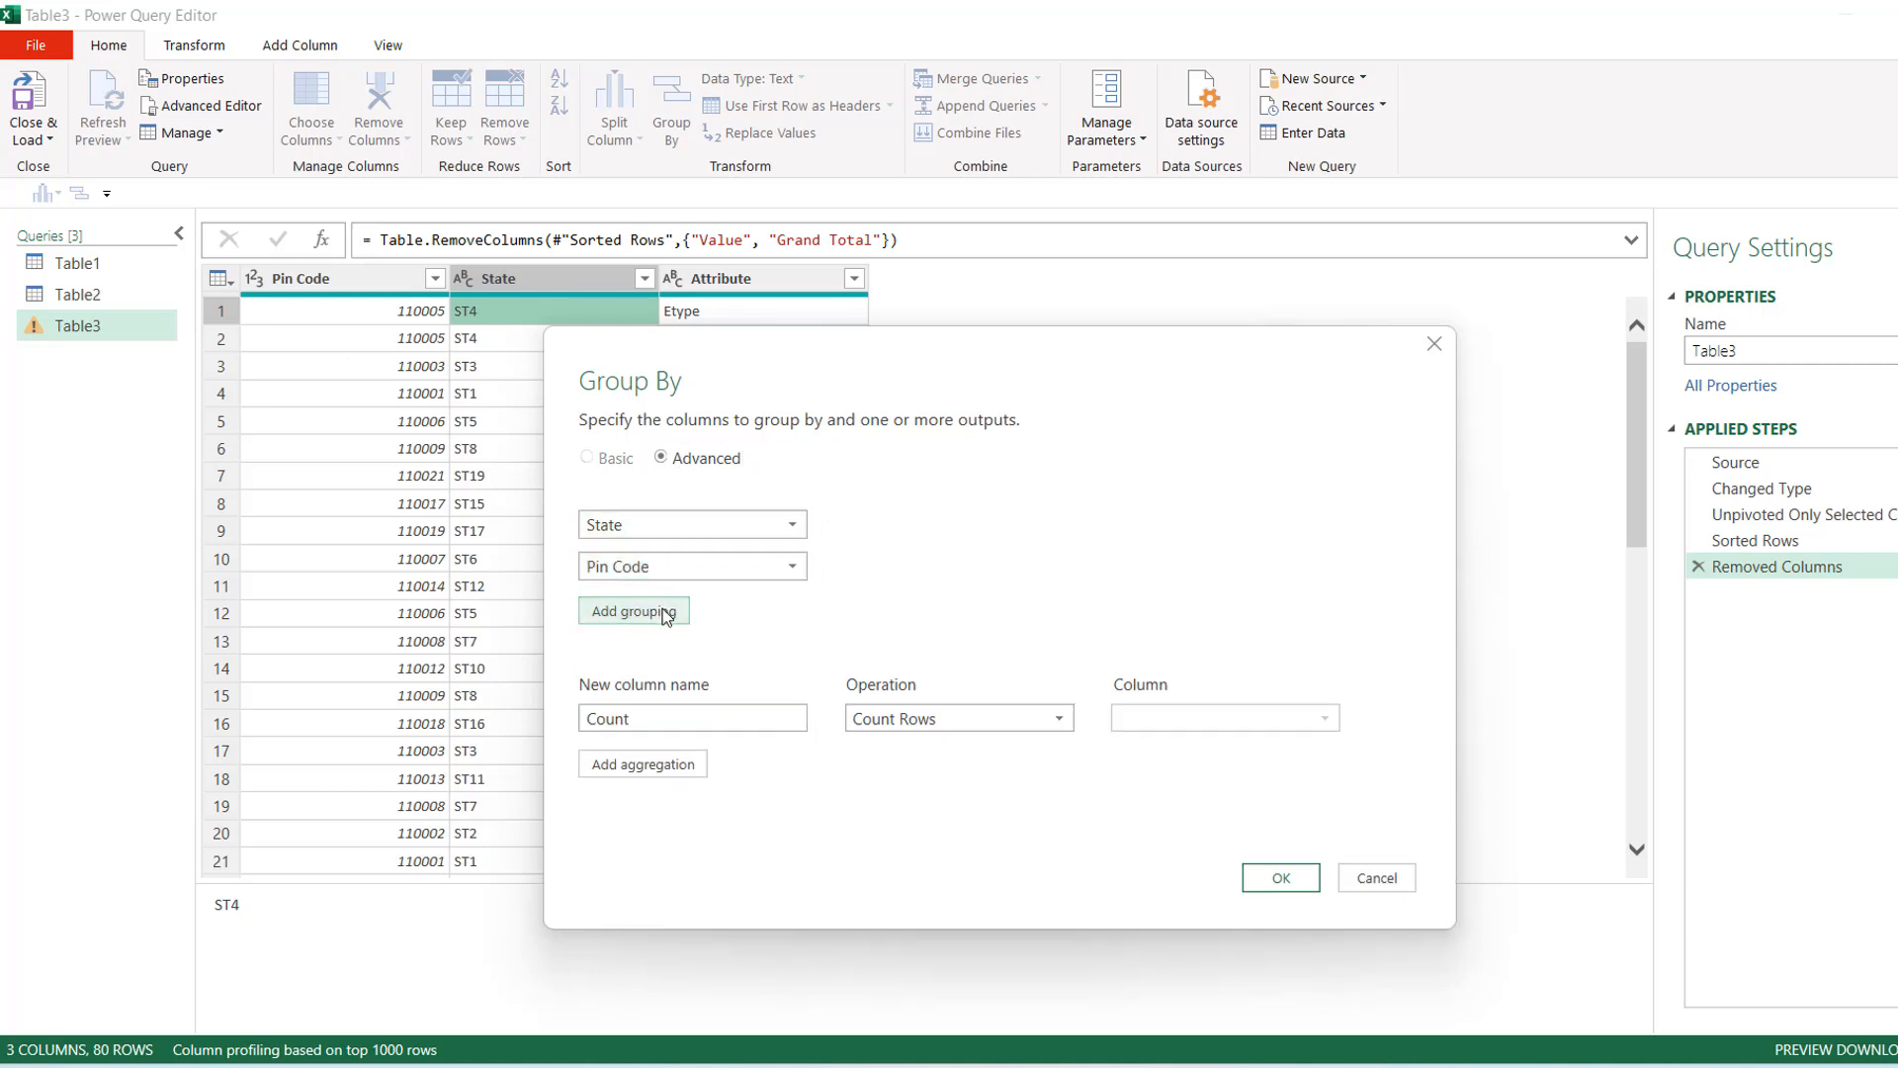
Name the new aggregation column hdr, set its operation to All Rows, and apply the grouping
{"action": "left_click", "coordinate": [645, 720]}
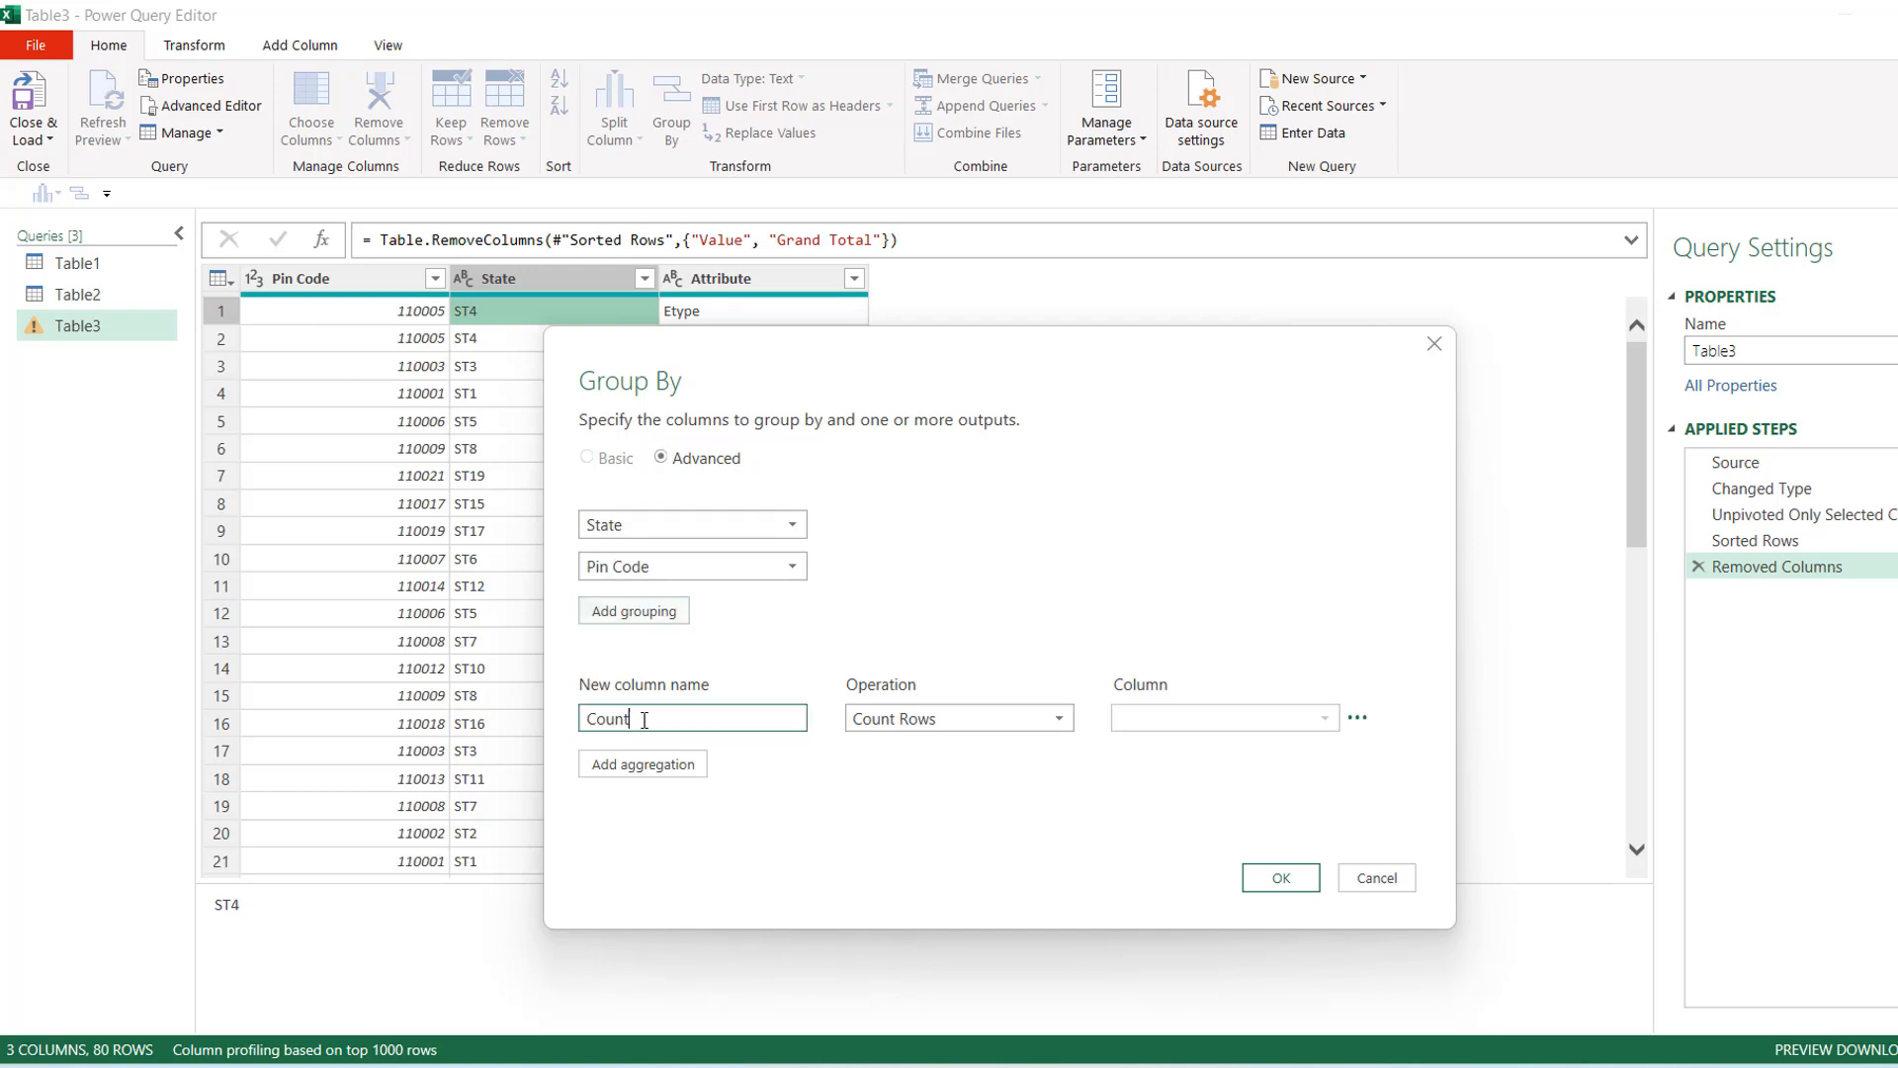
{"action": "key", "text": "BackSpace"}
{"action": "key", "text": "BackSpace"}
{"action": "key", "text": "BackSpace"}
{"action": "key", "text": "BackSpace"}
{"action": "key", "text": "BackSpace"}
{"action": "type", "text": "hdr"}
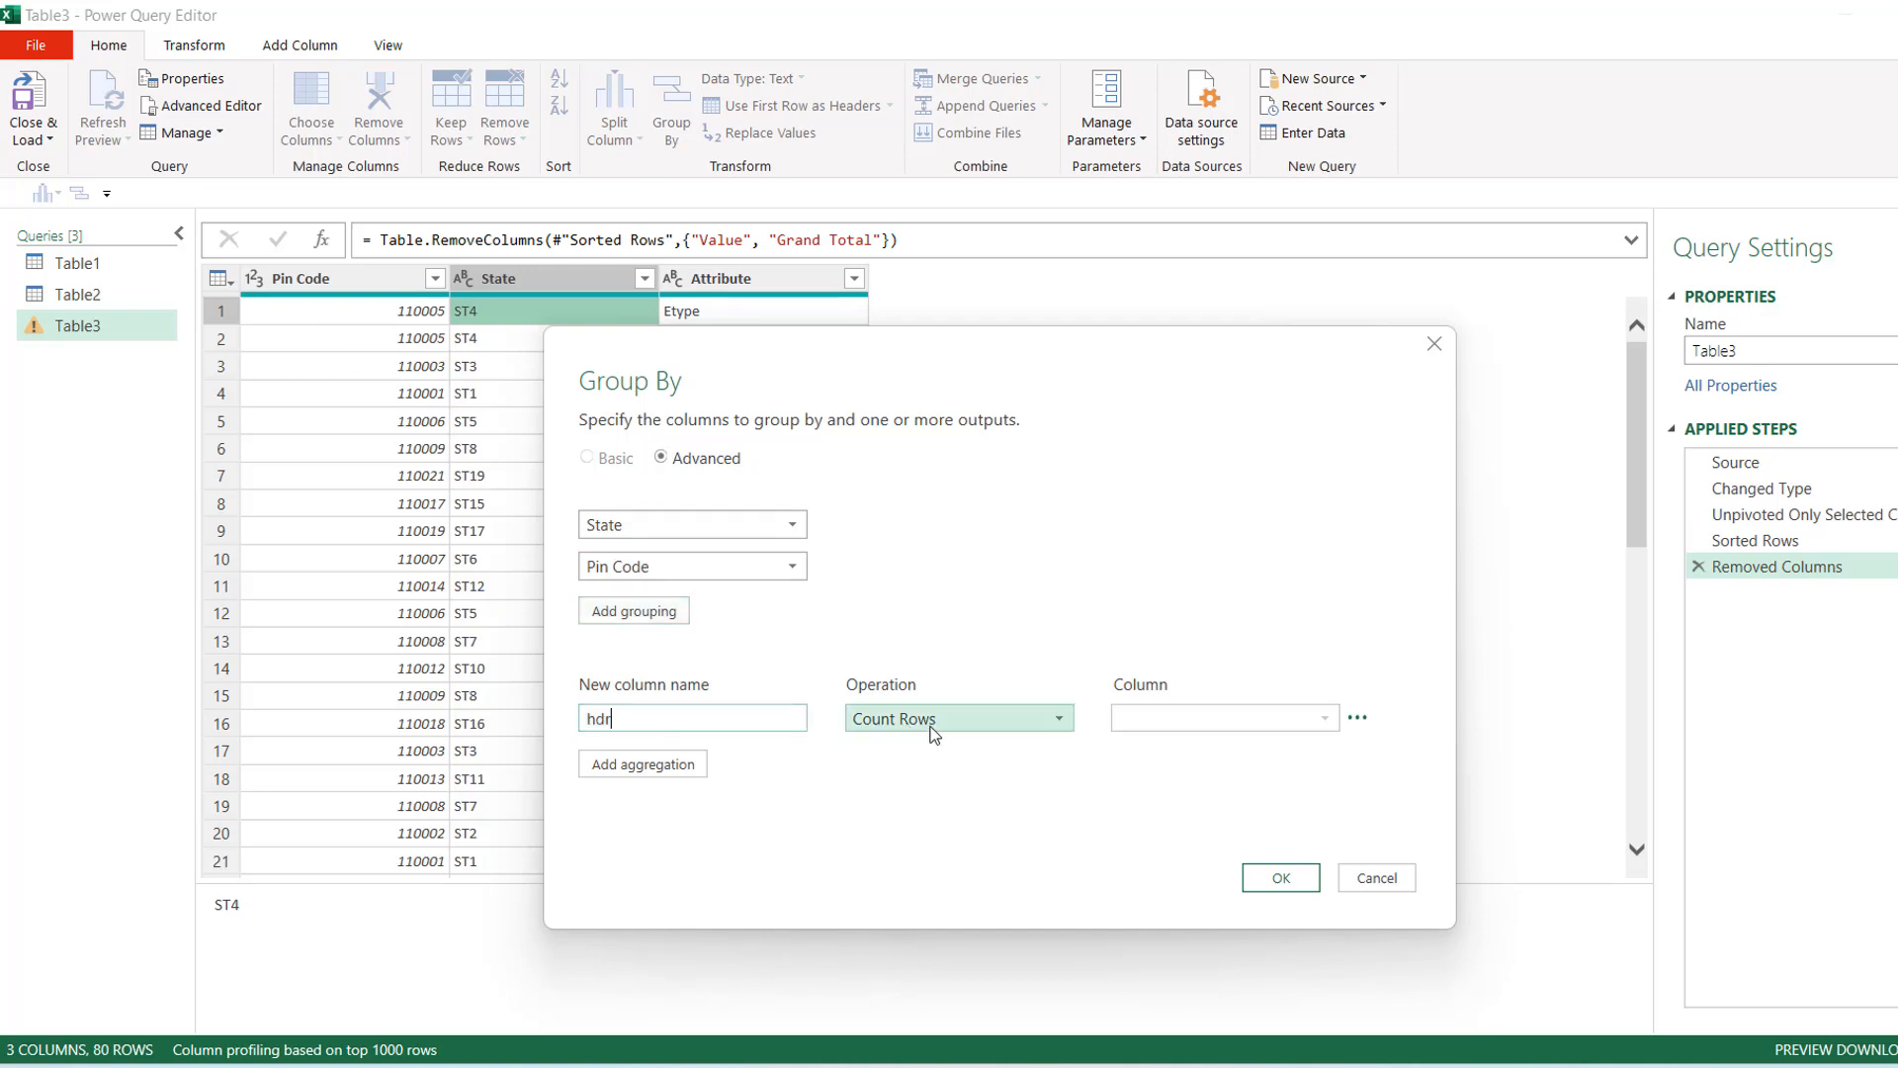
{"action": "left_click", "coordinate": [930, 726]}
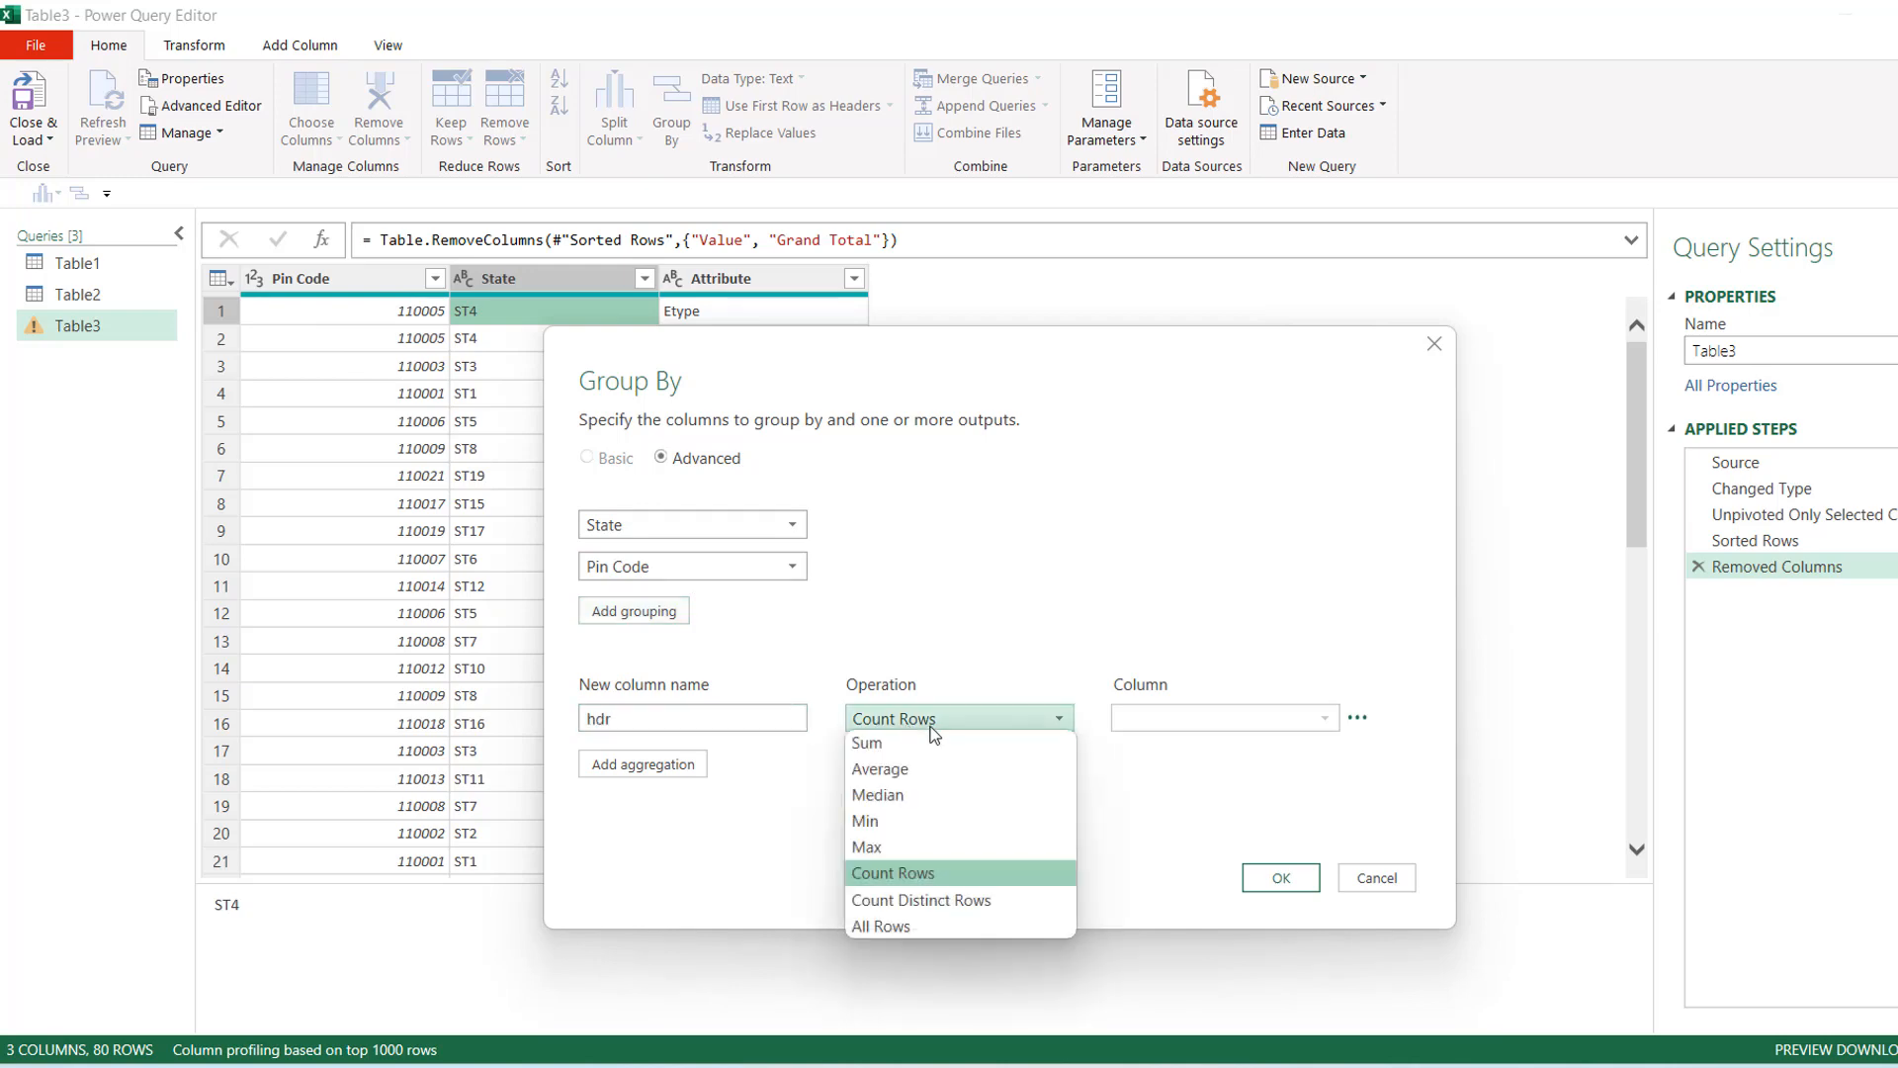
{"action": "left_click", "coordinate": [880, 927]}
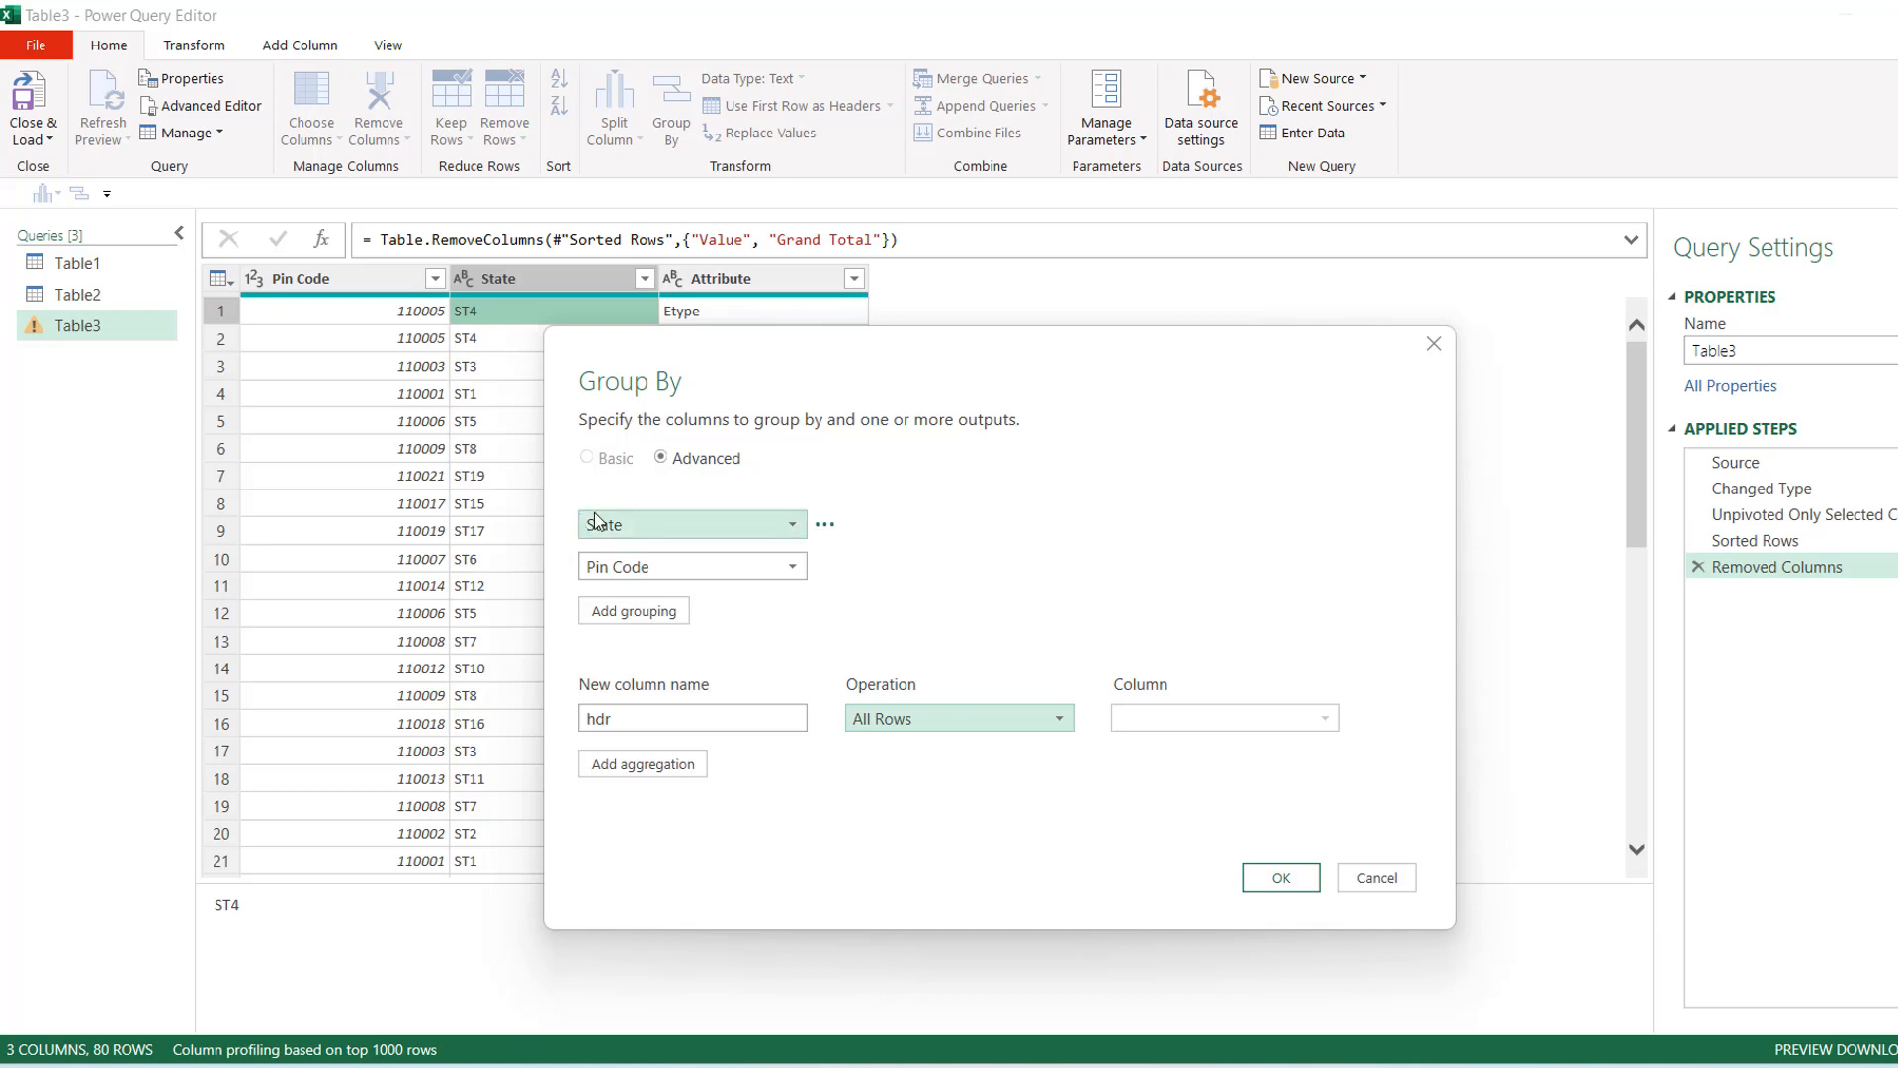
{"action": "left_click", "coordinate": [1282, 877]}
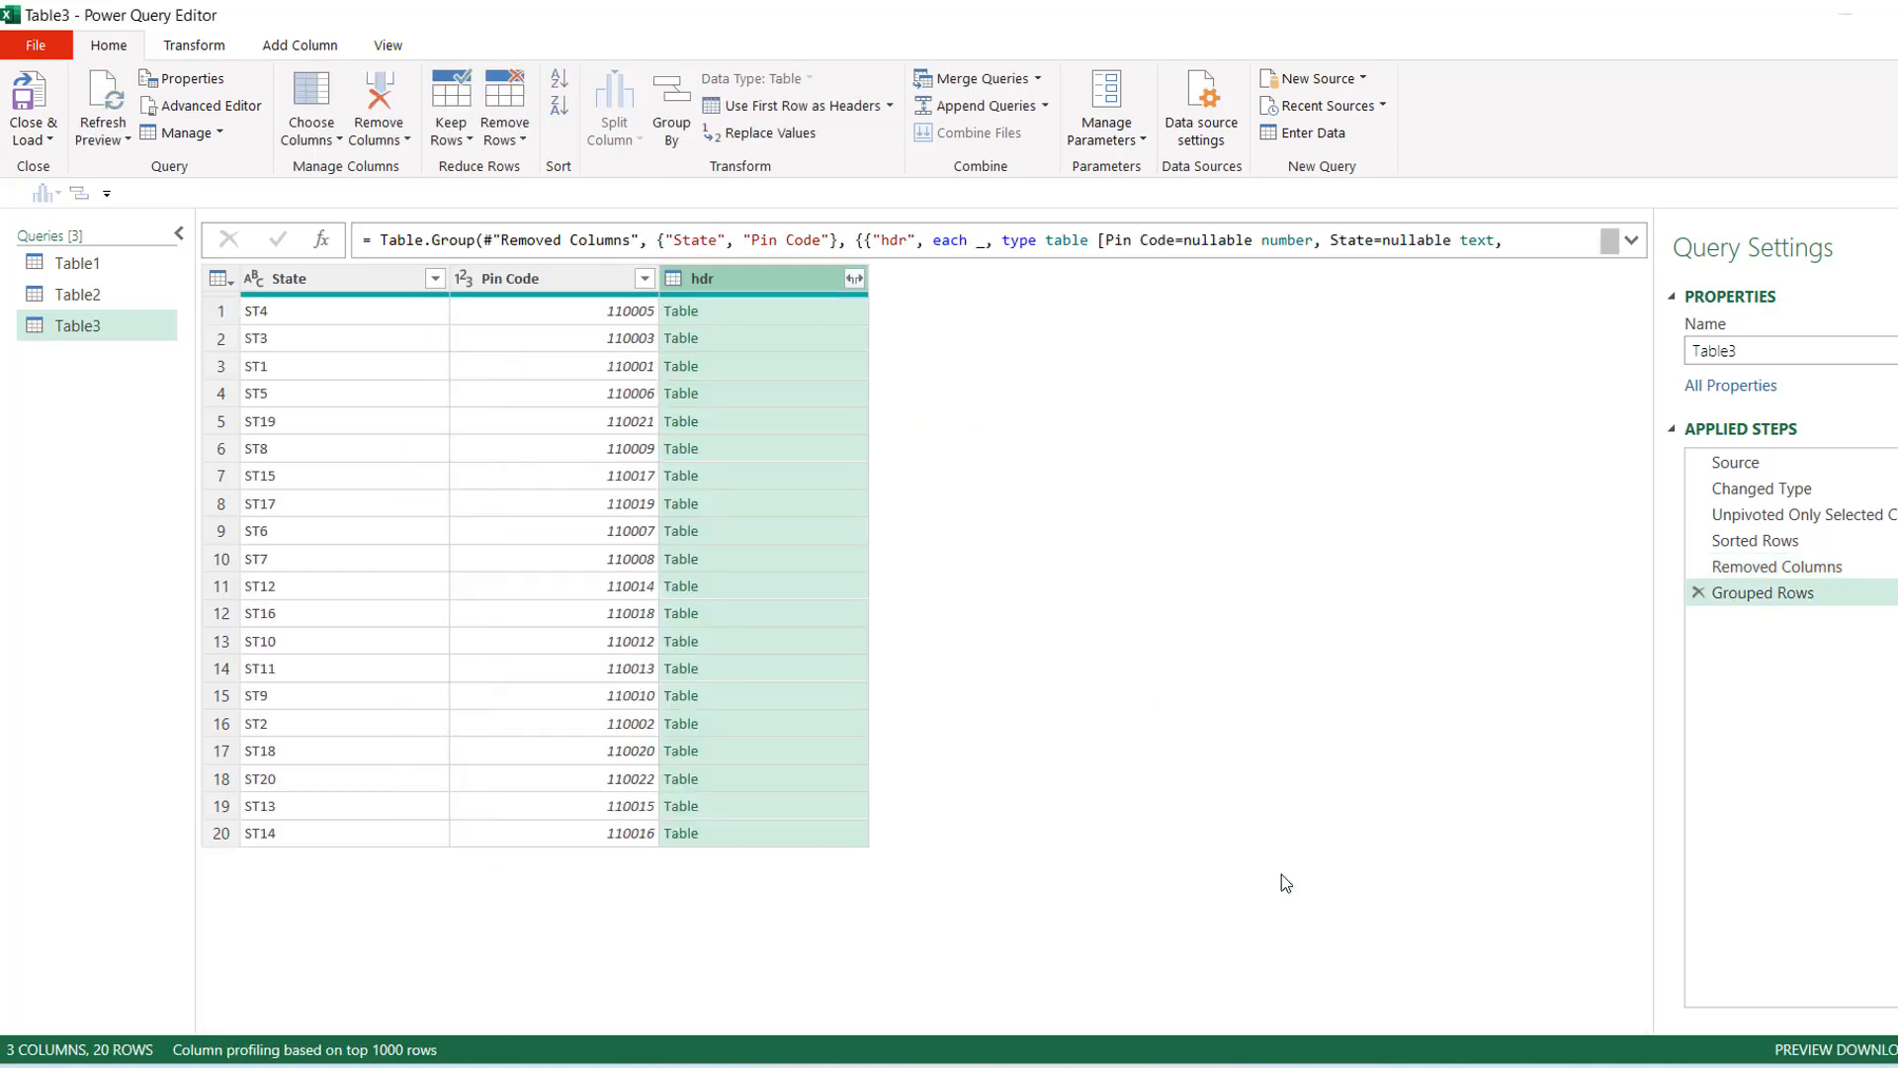
Preview the nested table in the hdr column for ST4, and enlarge the preview area
{"action": "left_click", "coordinate": [817, 321]}
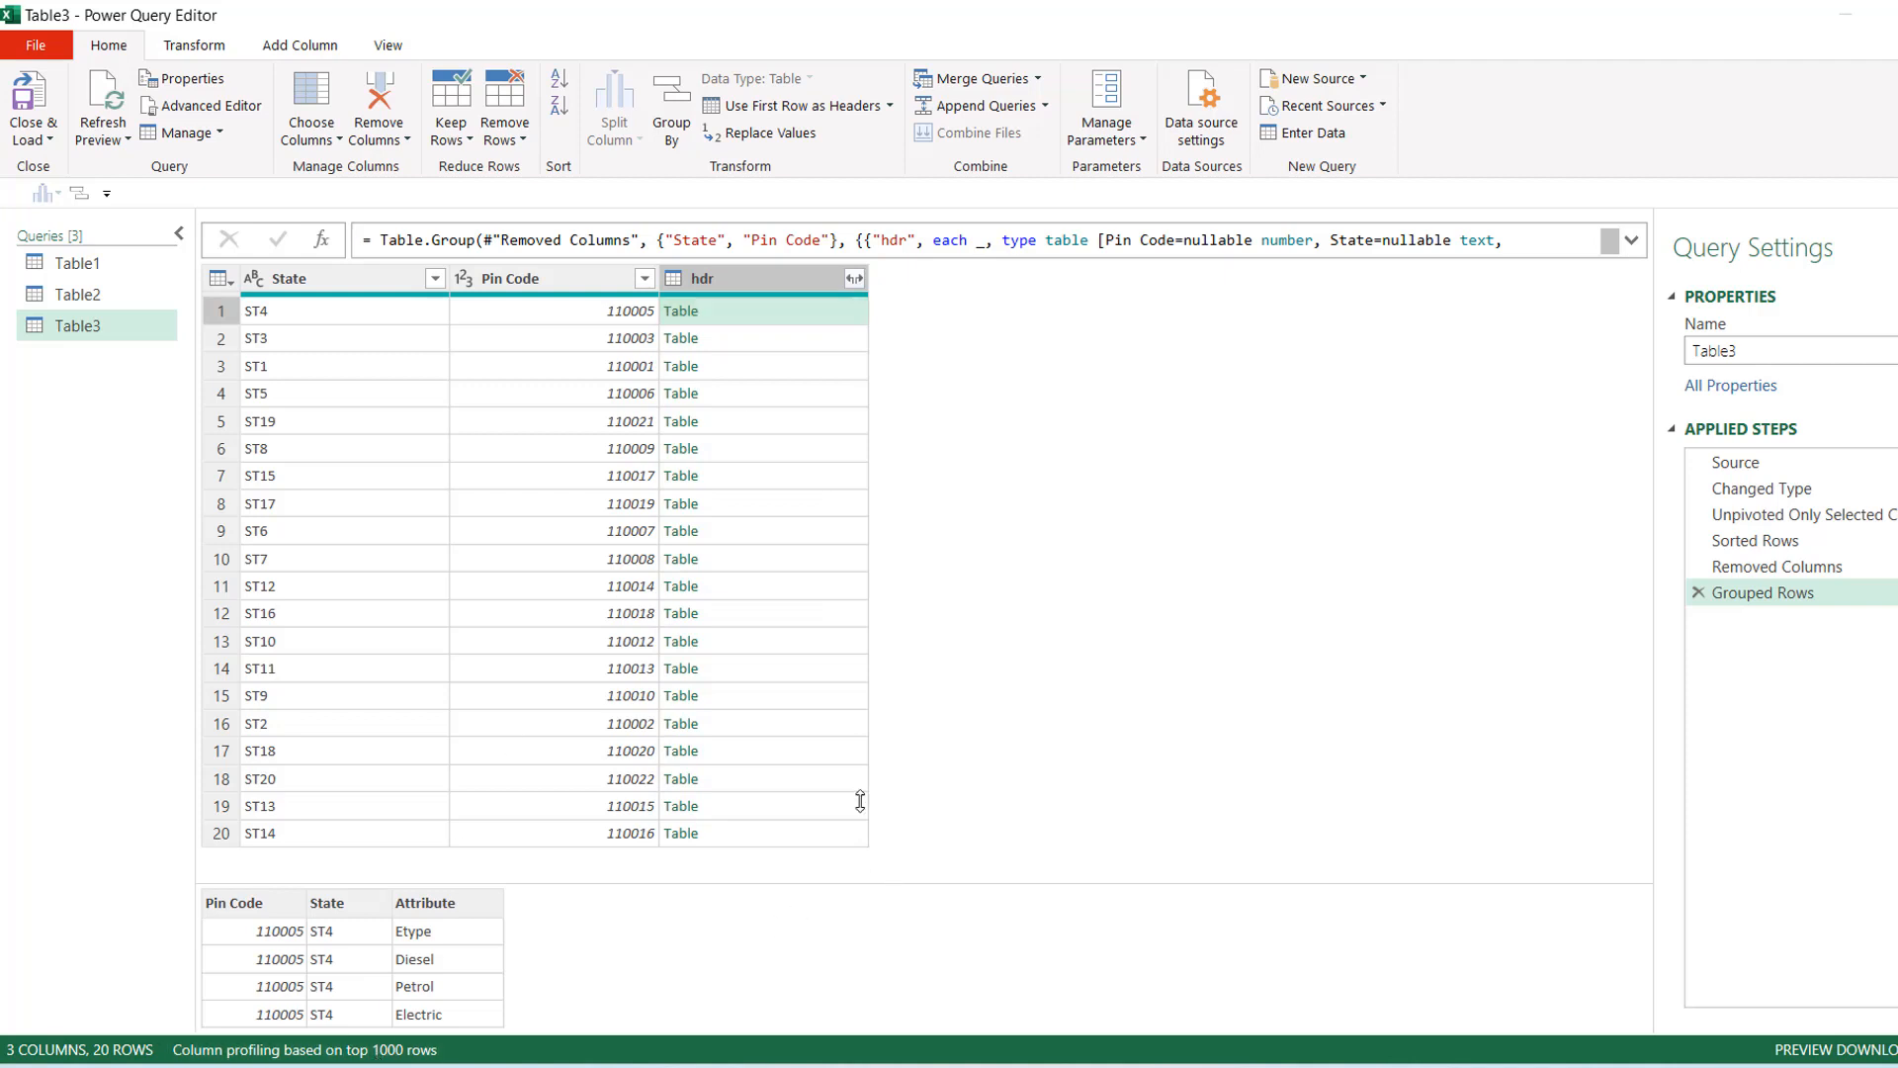
{"action": "left_click_drag", "start_coordinate": [875, 888], "coordinate": [867, 700]}
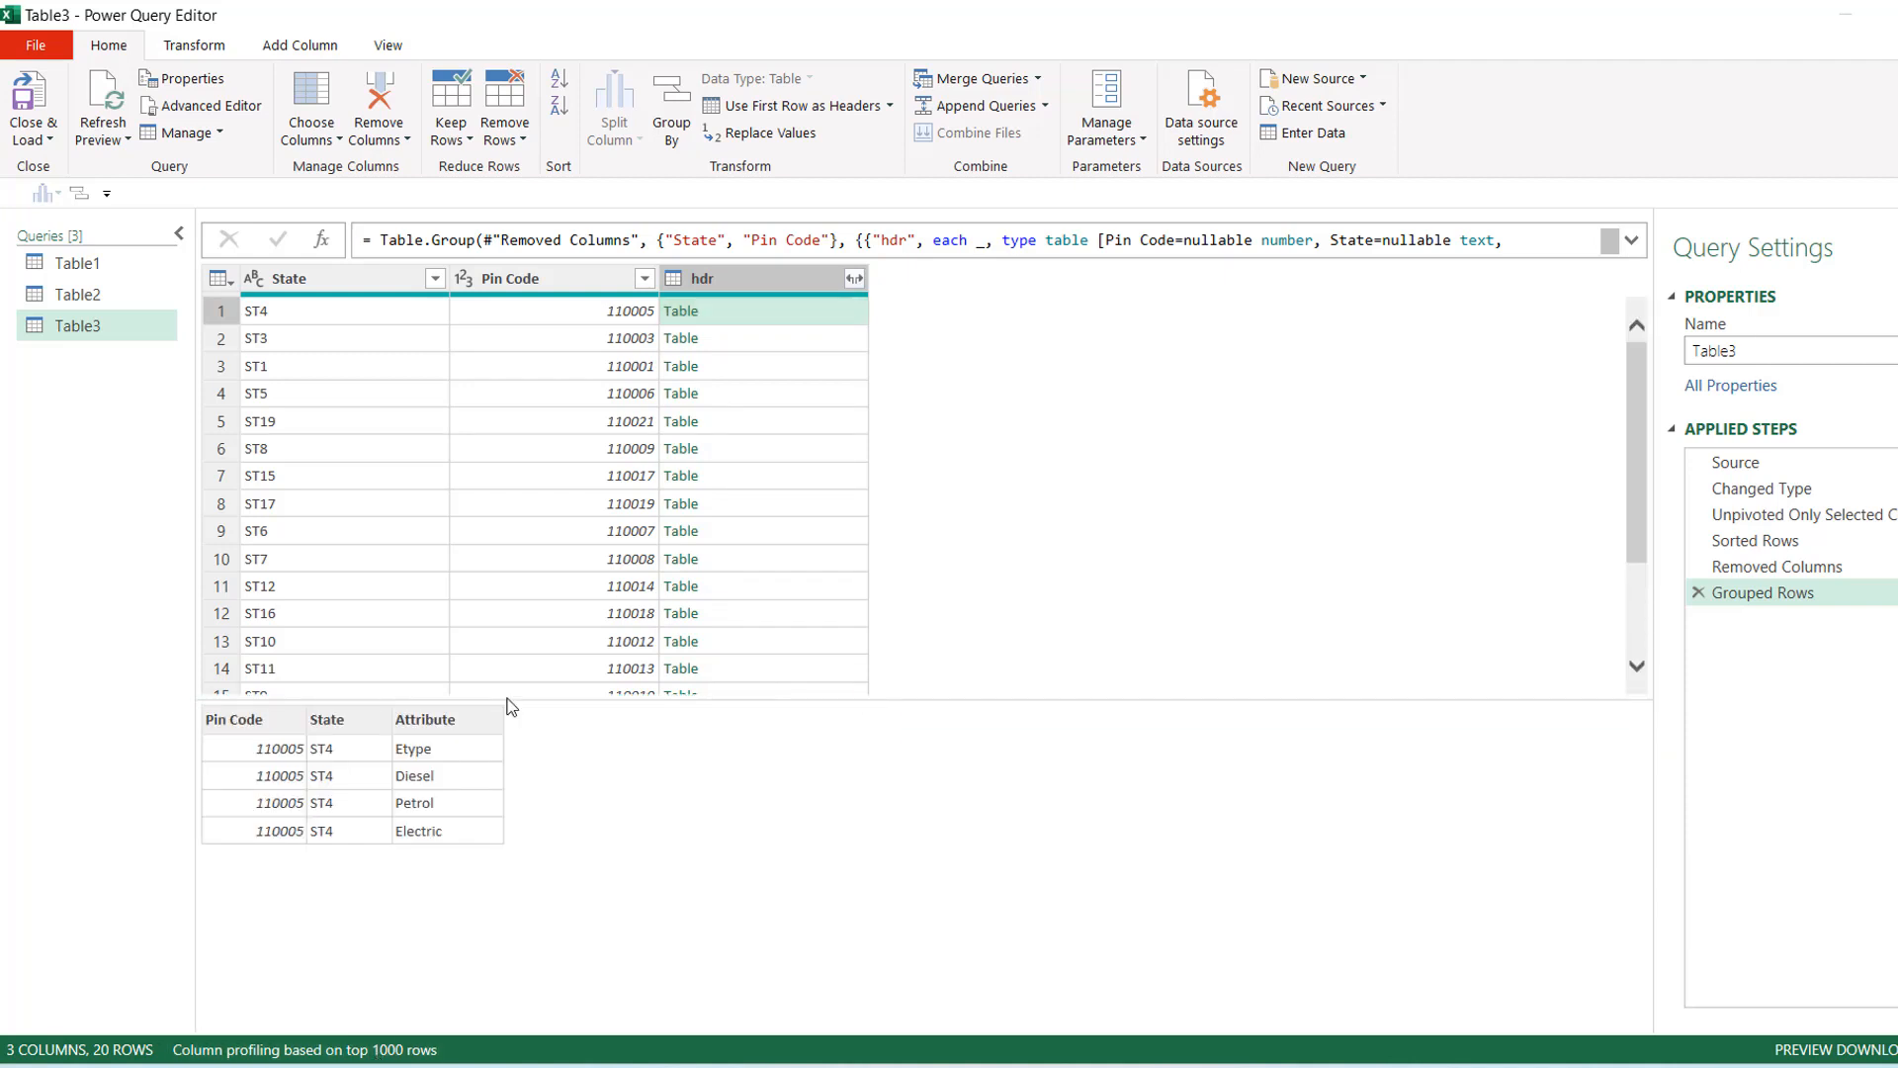
Preview the nested tables in the hdr column for ST3, ST1 and ST4 to compare their Attribute order
{"action": "left_click", "coordinate": [808, 342]}
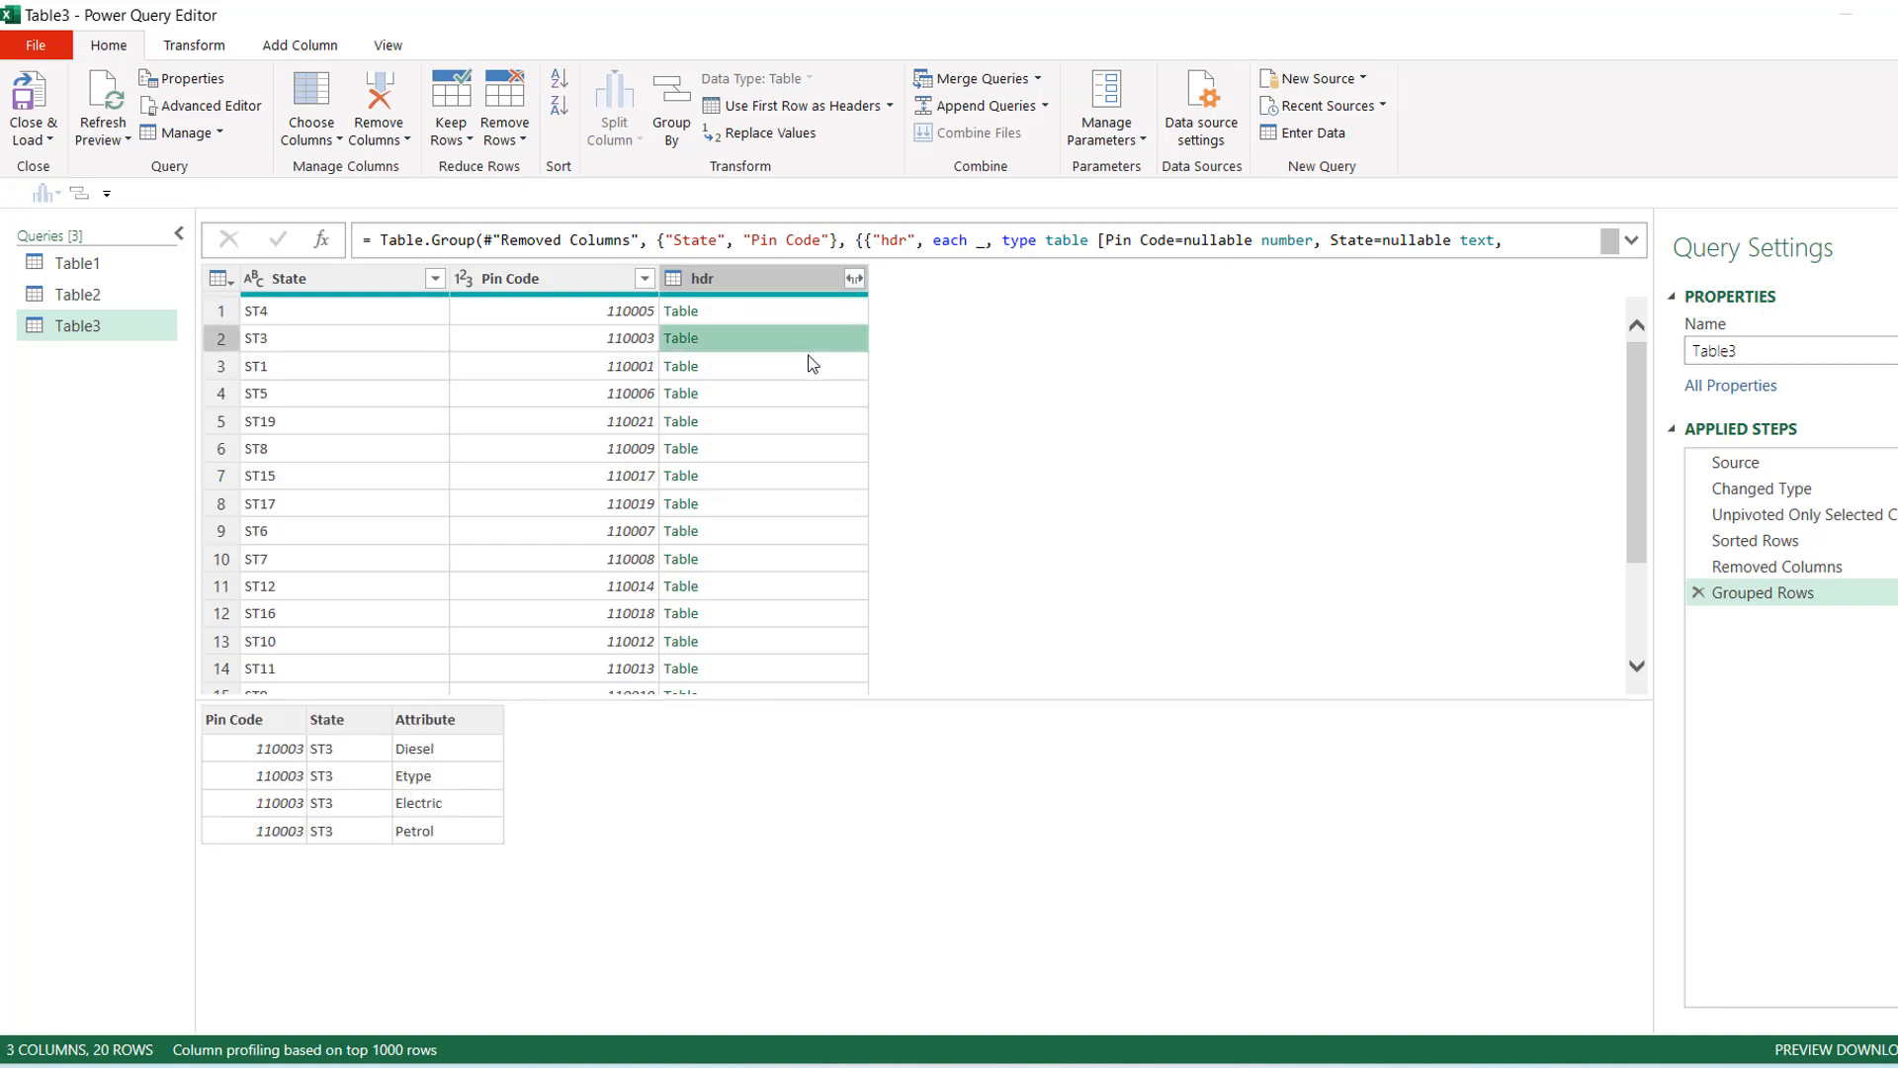
{"action": "left_click", "coordinate": [806, 367]}
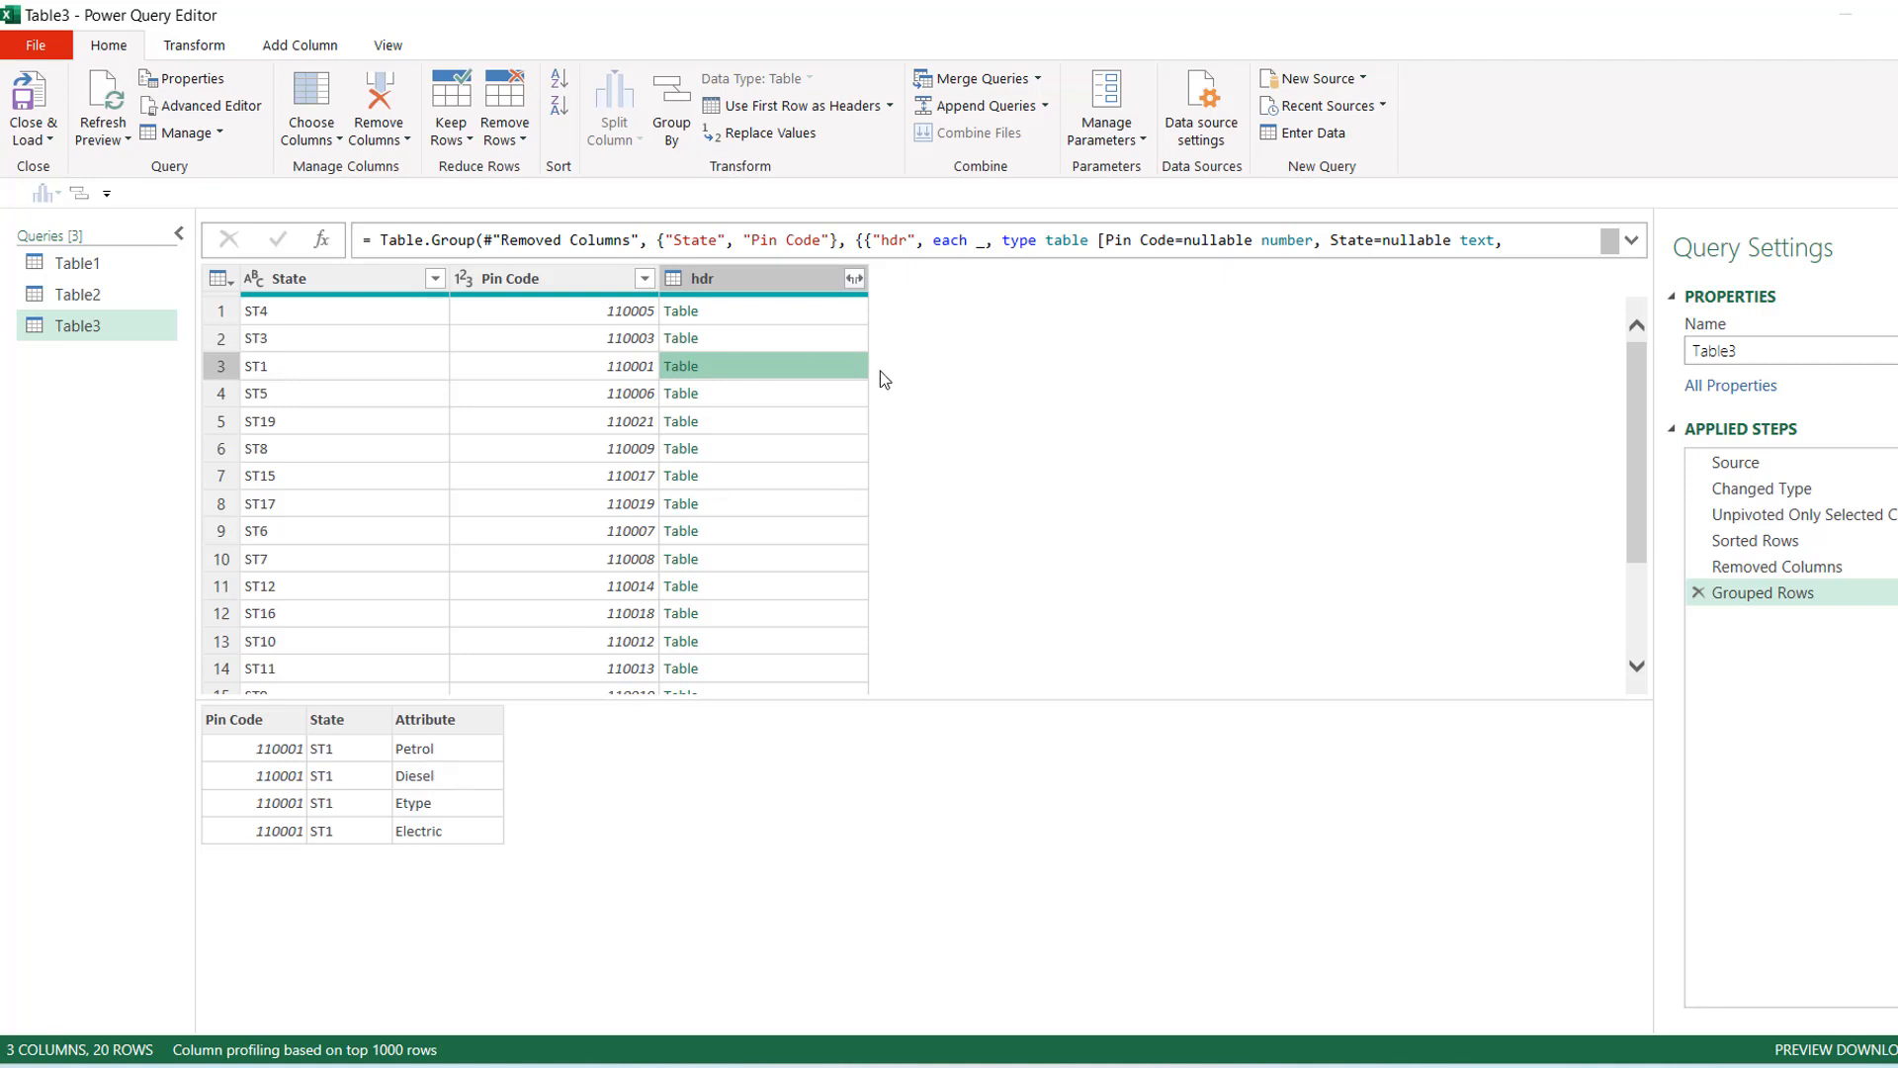
{"action": "left_click", "coordinate": [565, 288]}
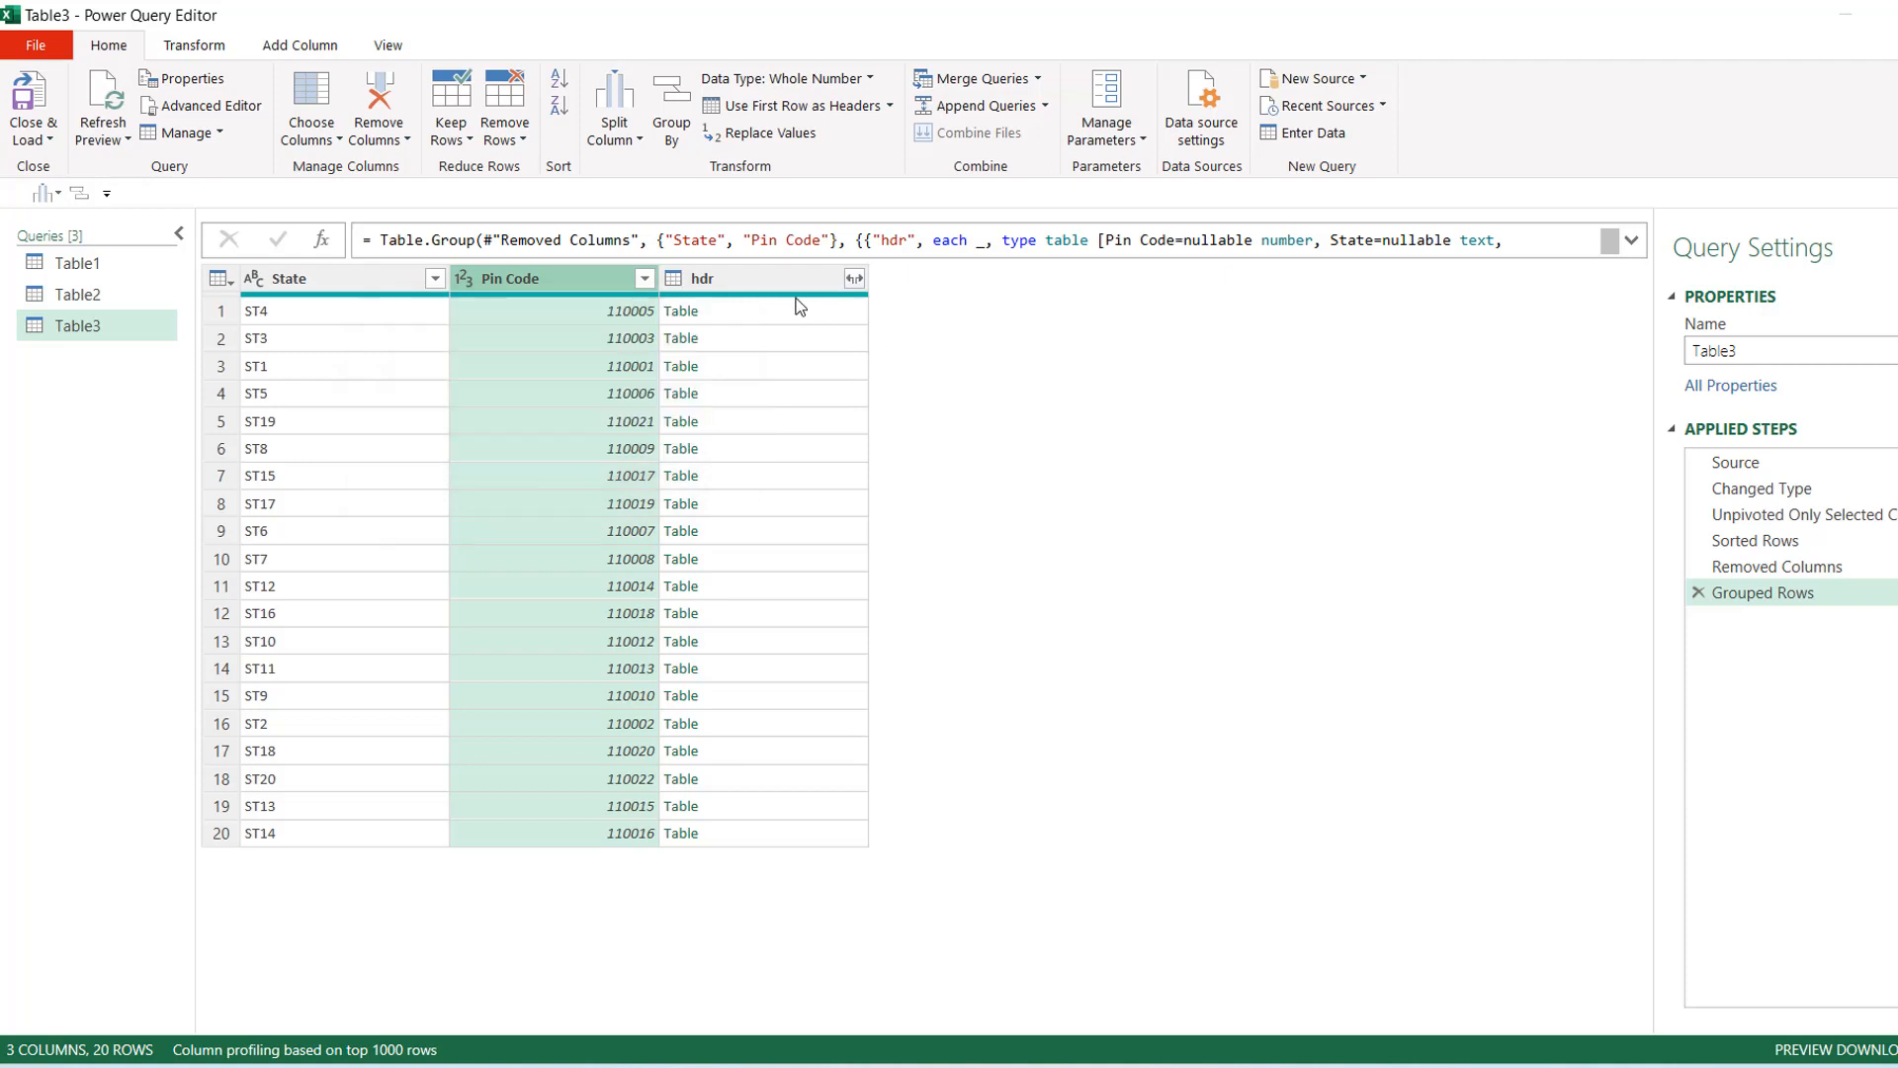
{"action": "left_click", "coordinate": [796, 315]}
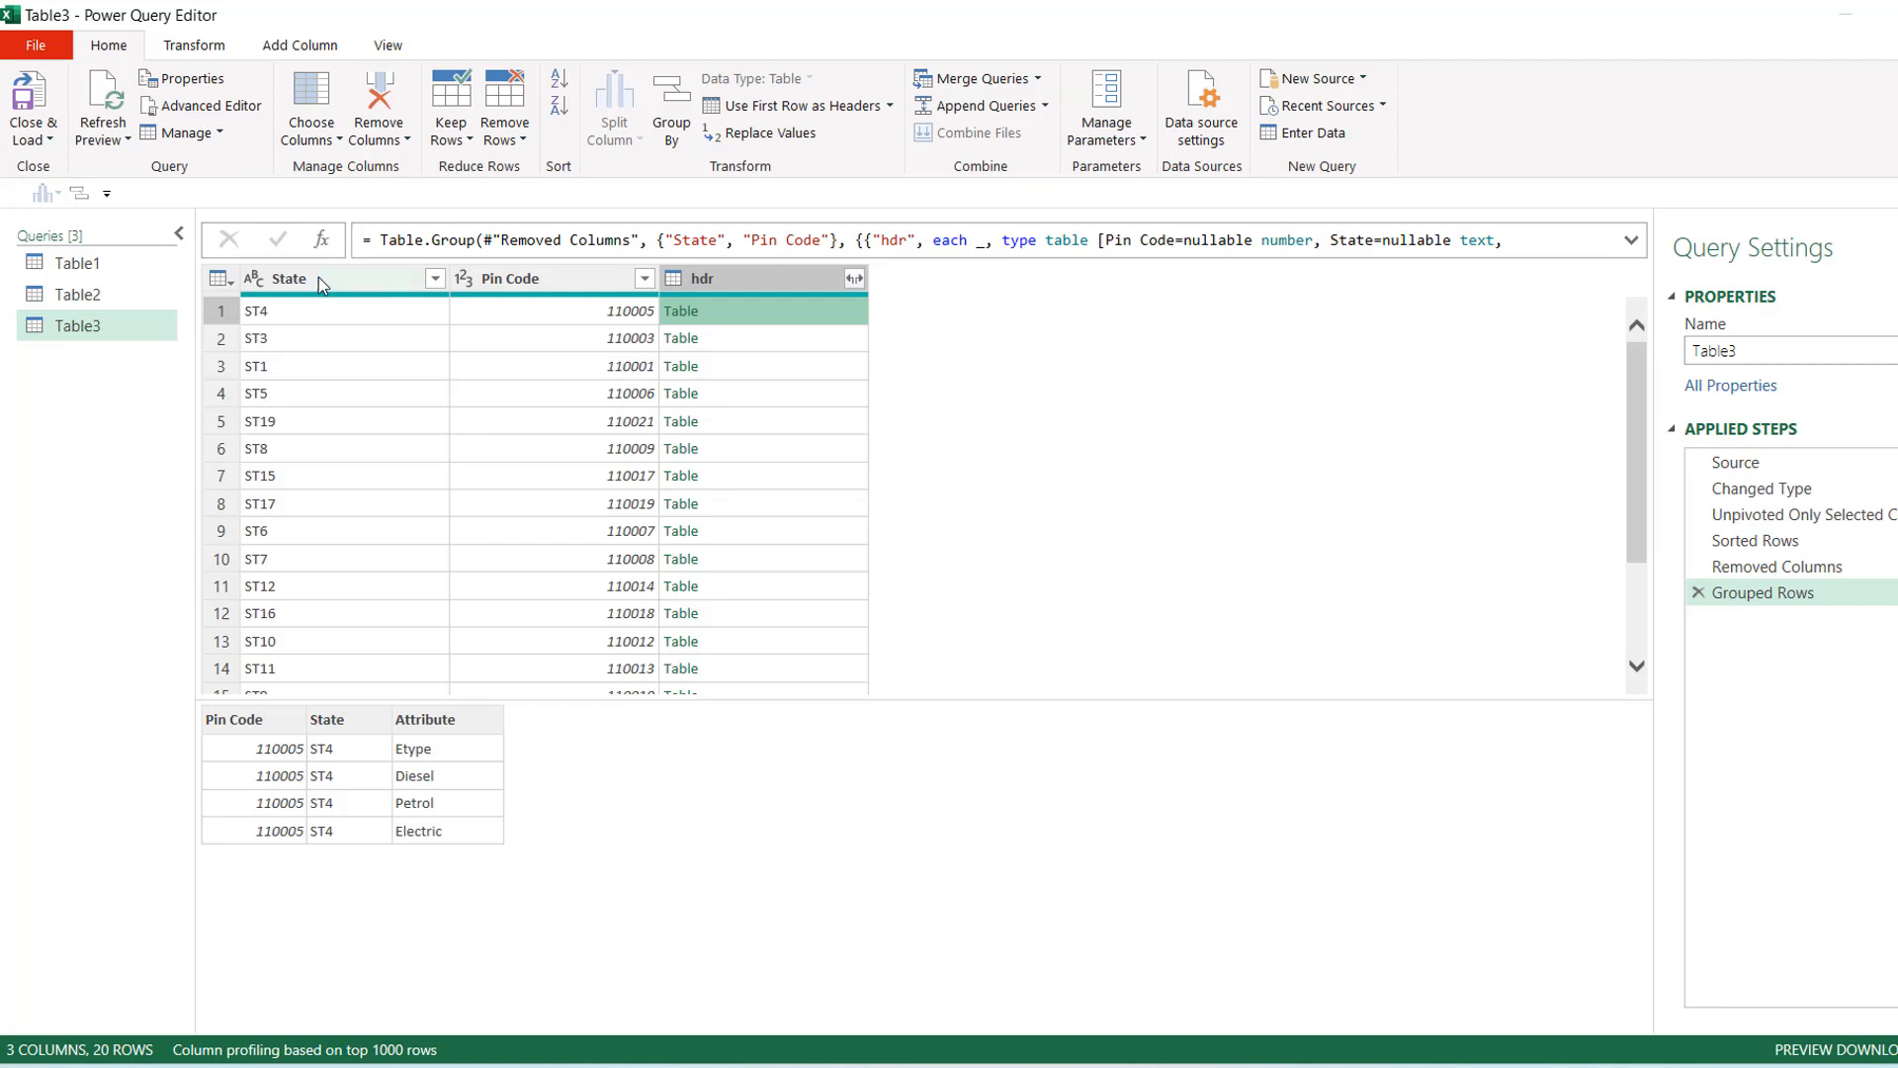
Start a custom column on the grouped rows with a formula that calls Table.SelectColumns, keeping the hdr preview in view
{"action": "mouse_move", "coordinate": [573, 299]}
{"action": "left_click", "coordinate": [302, 46]}
{"action": "left_click", "coordinate": [127, 131]}
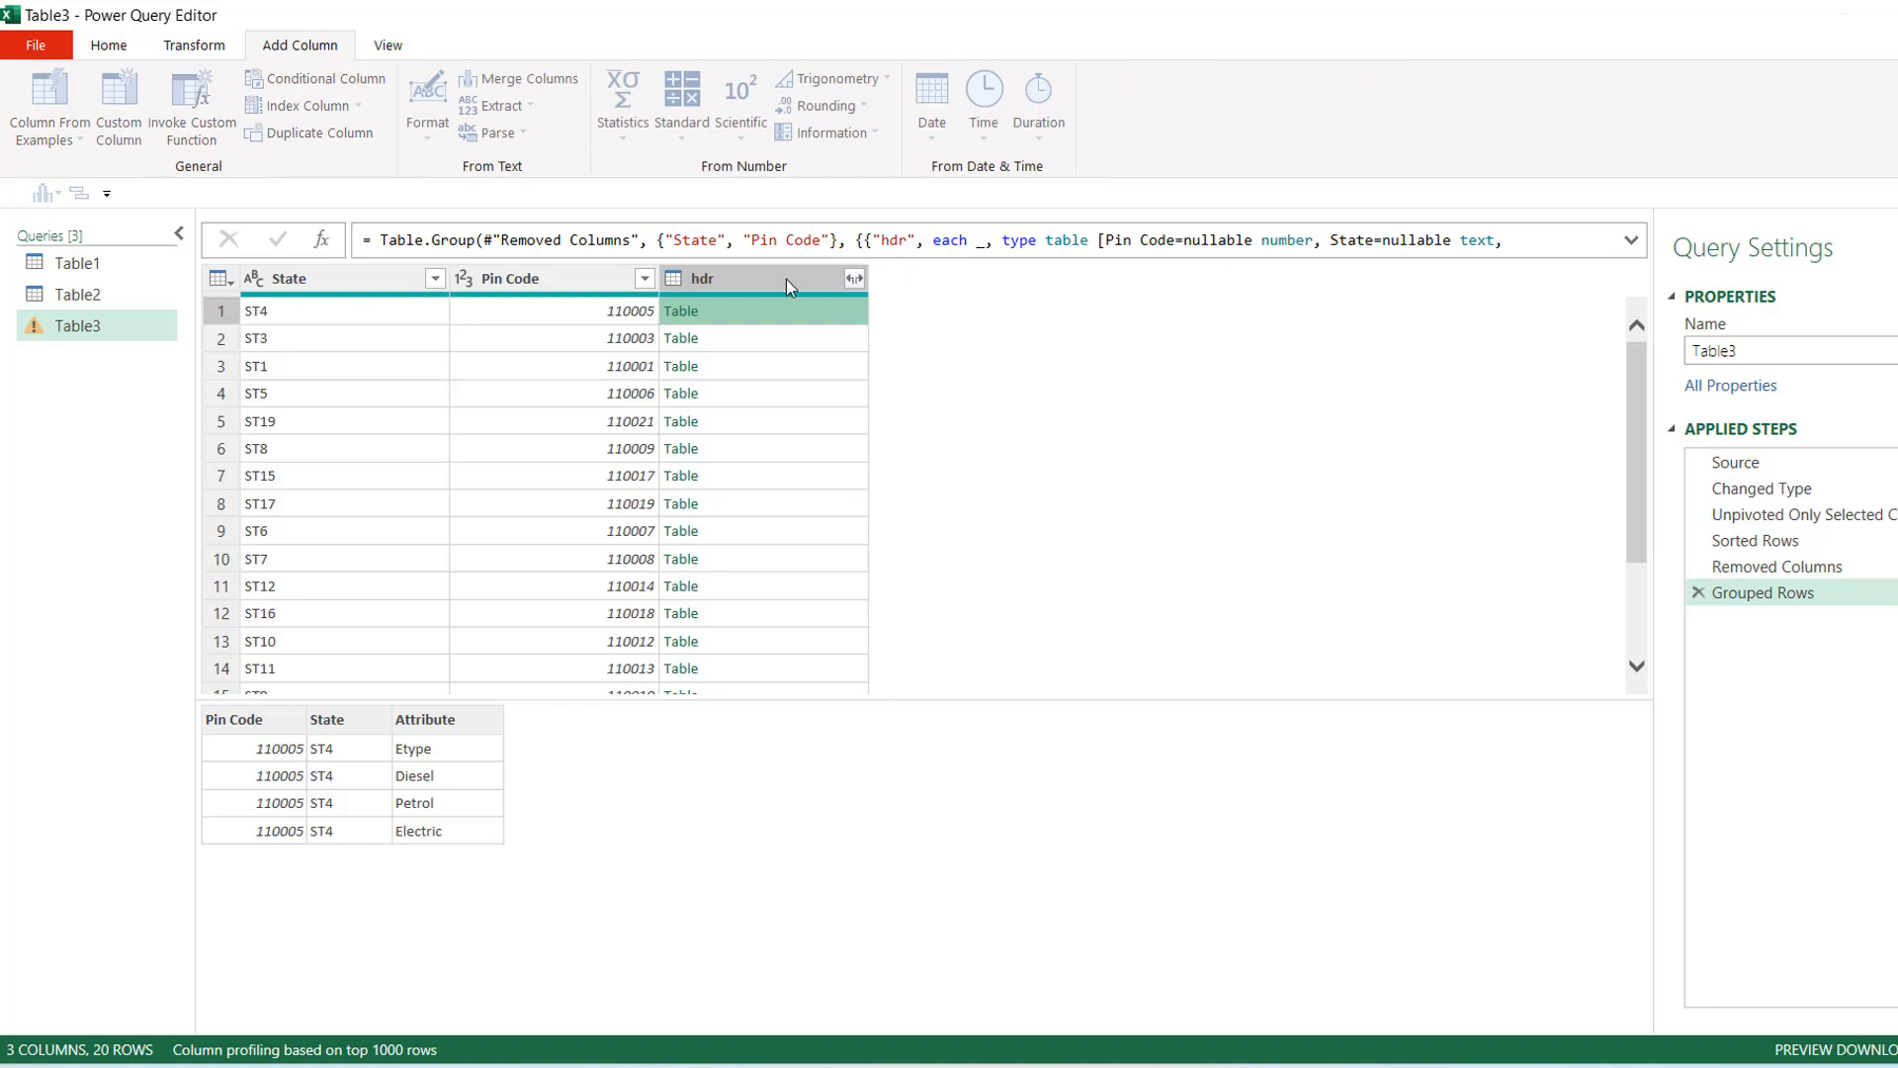
{"action": "left_click_drag", "start_coordinate": [902, 245], "coordinate": [1360, 329]}
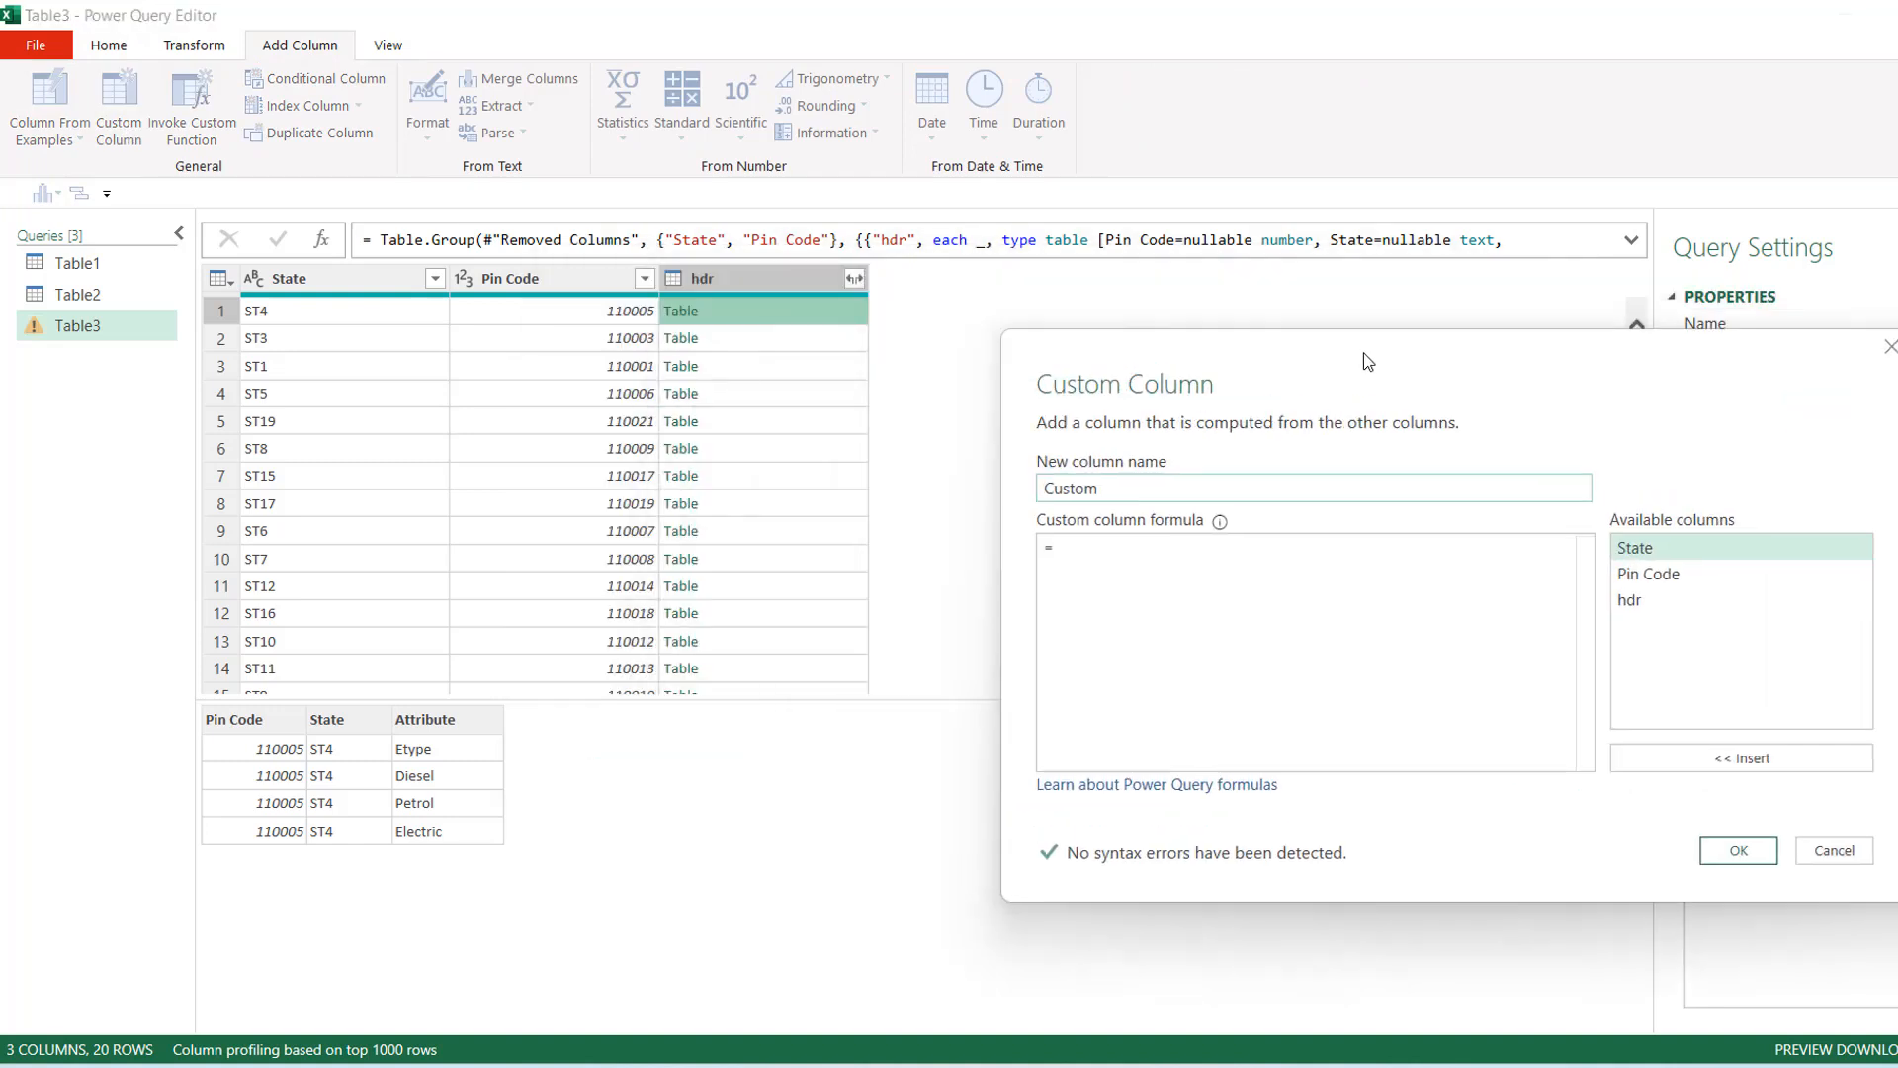
{"action": "type", "text": "t"}
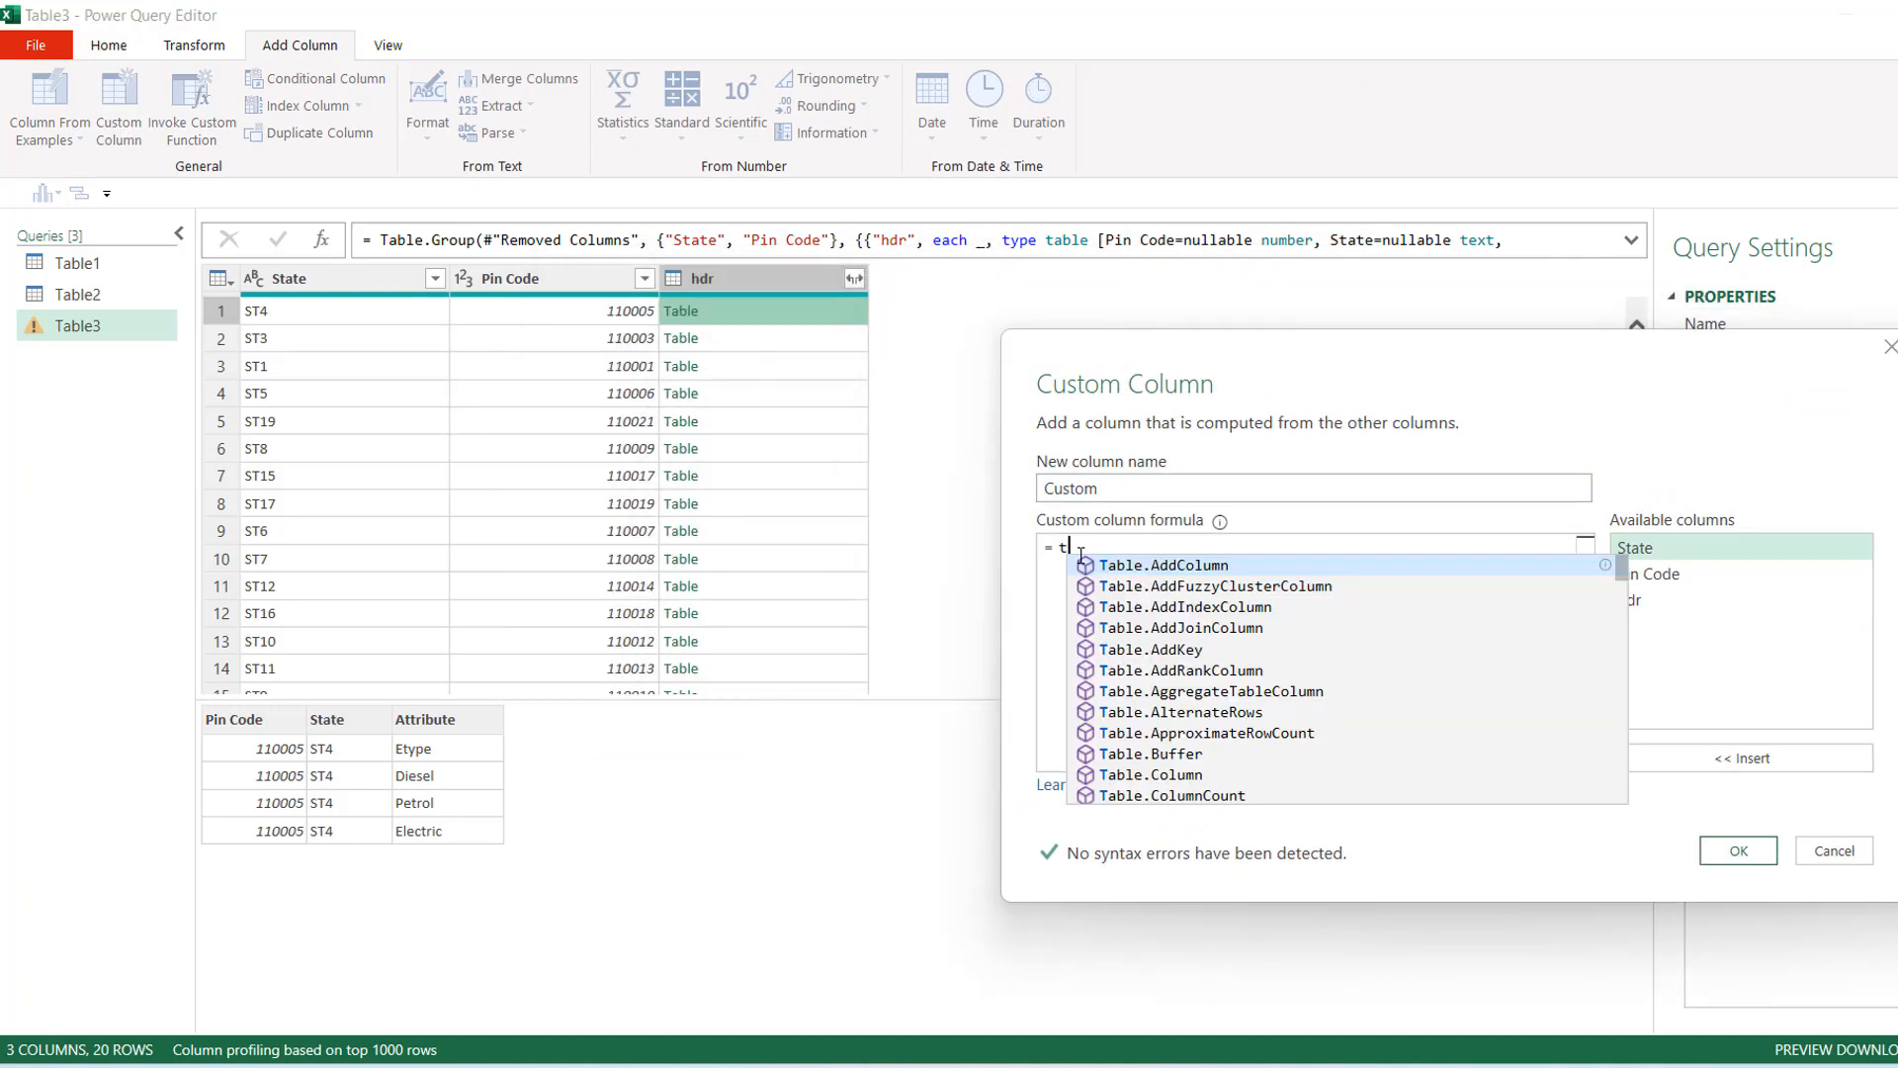
{"action": "type", "text": "ables"}
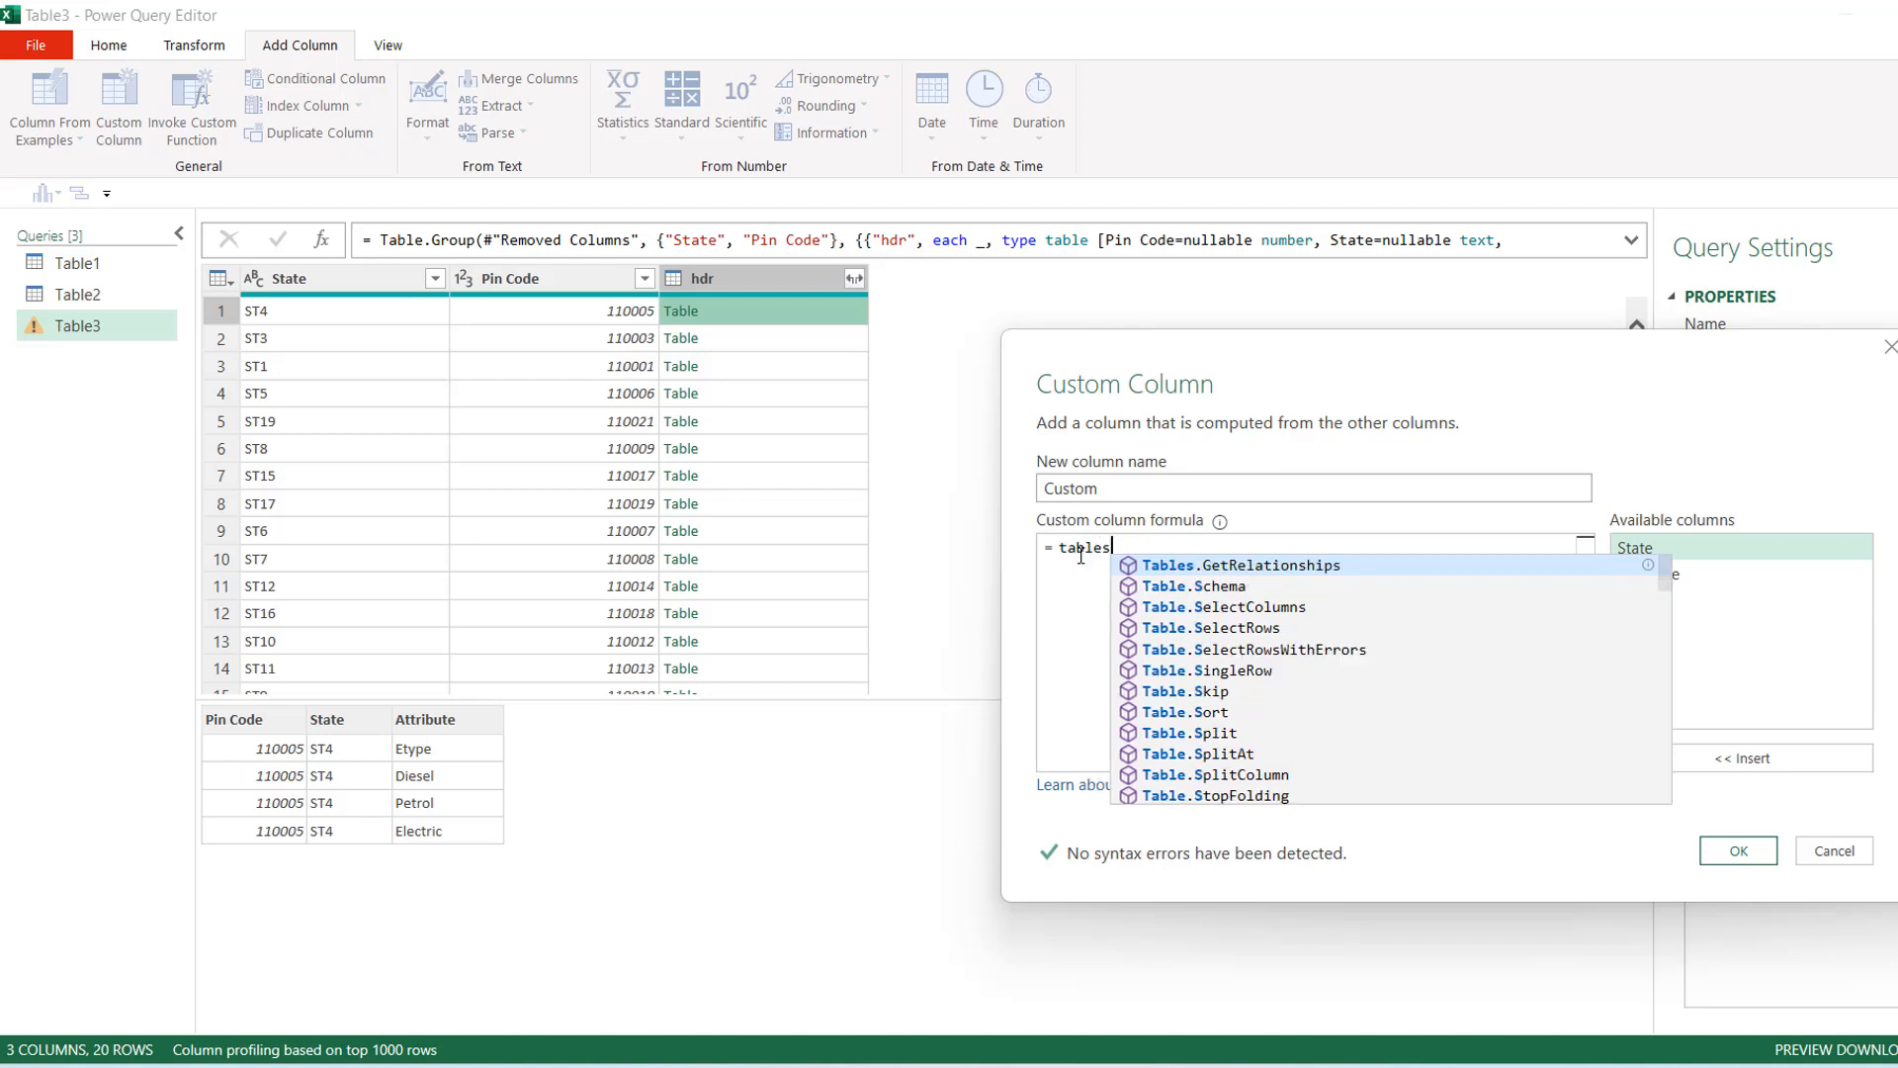
{"action": "type", "text": "ele"}
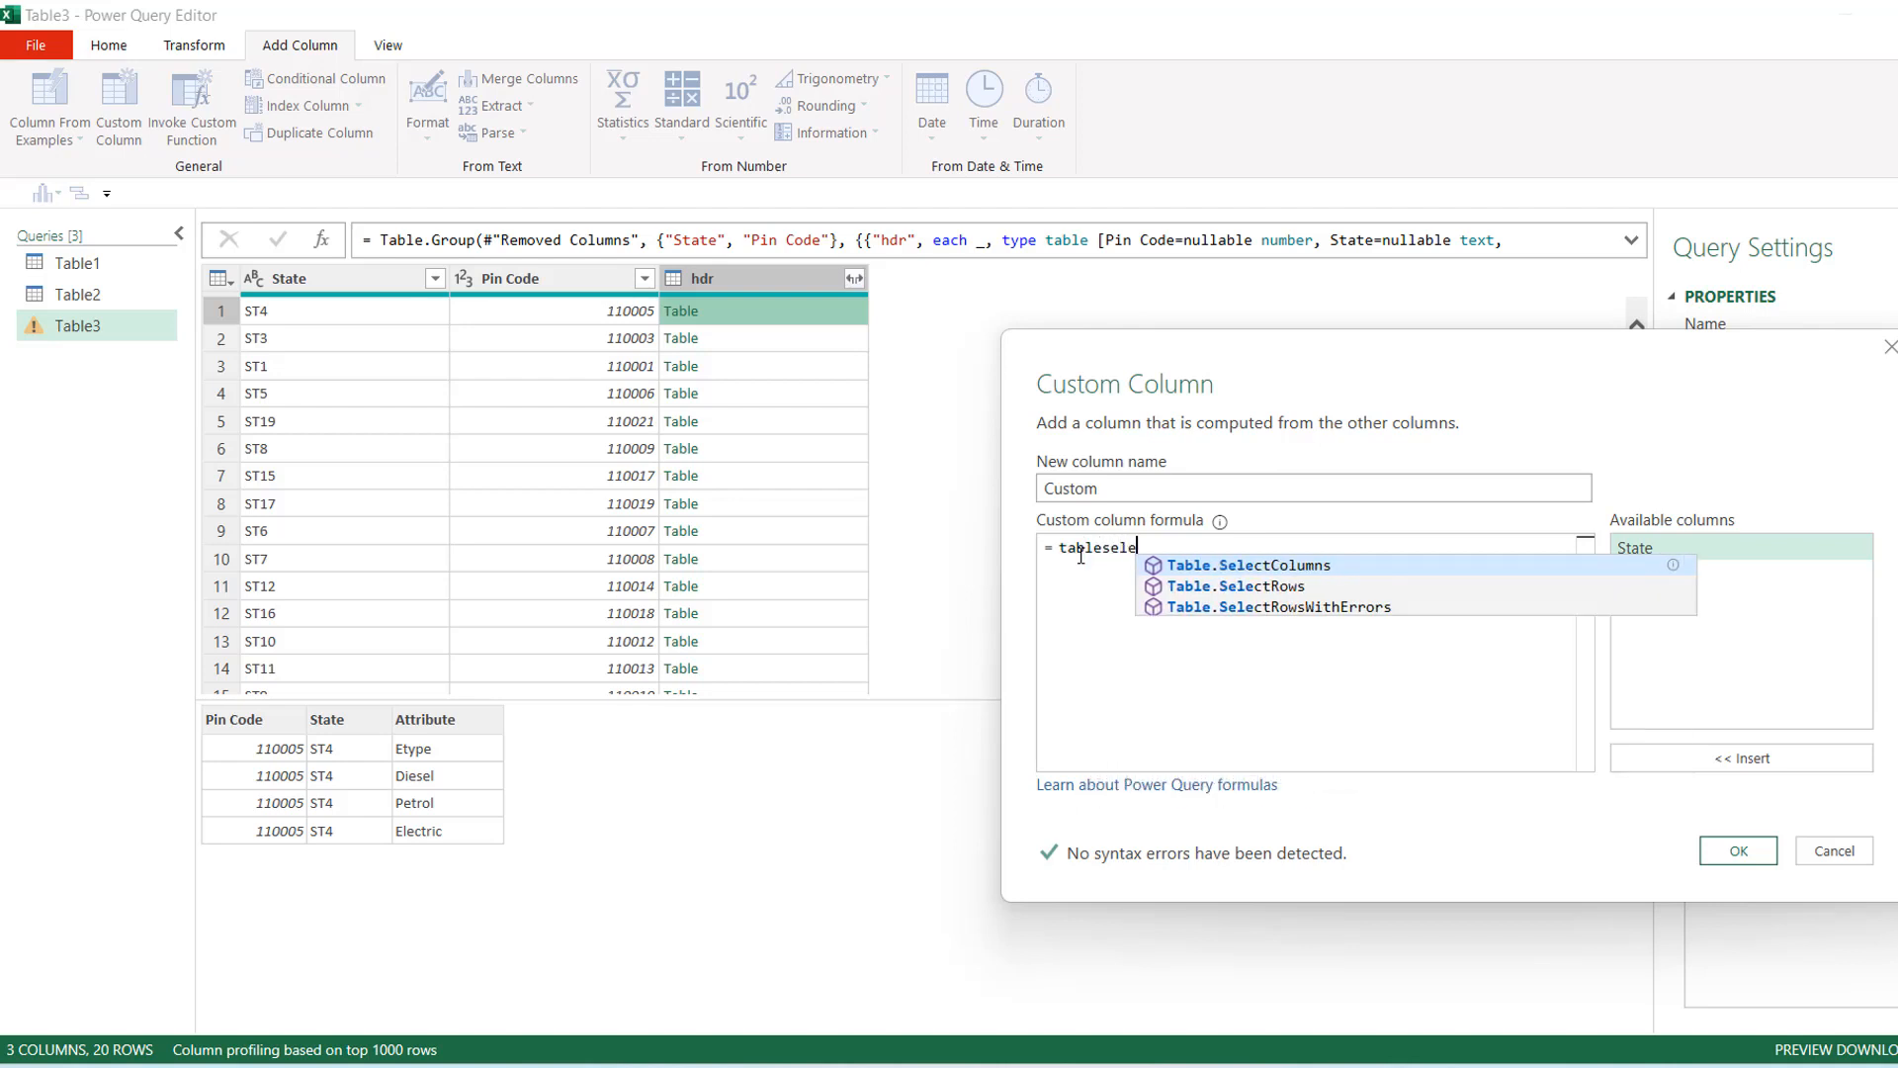
{"action": "key", "text": "Tab"}
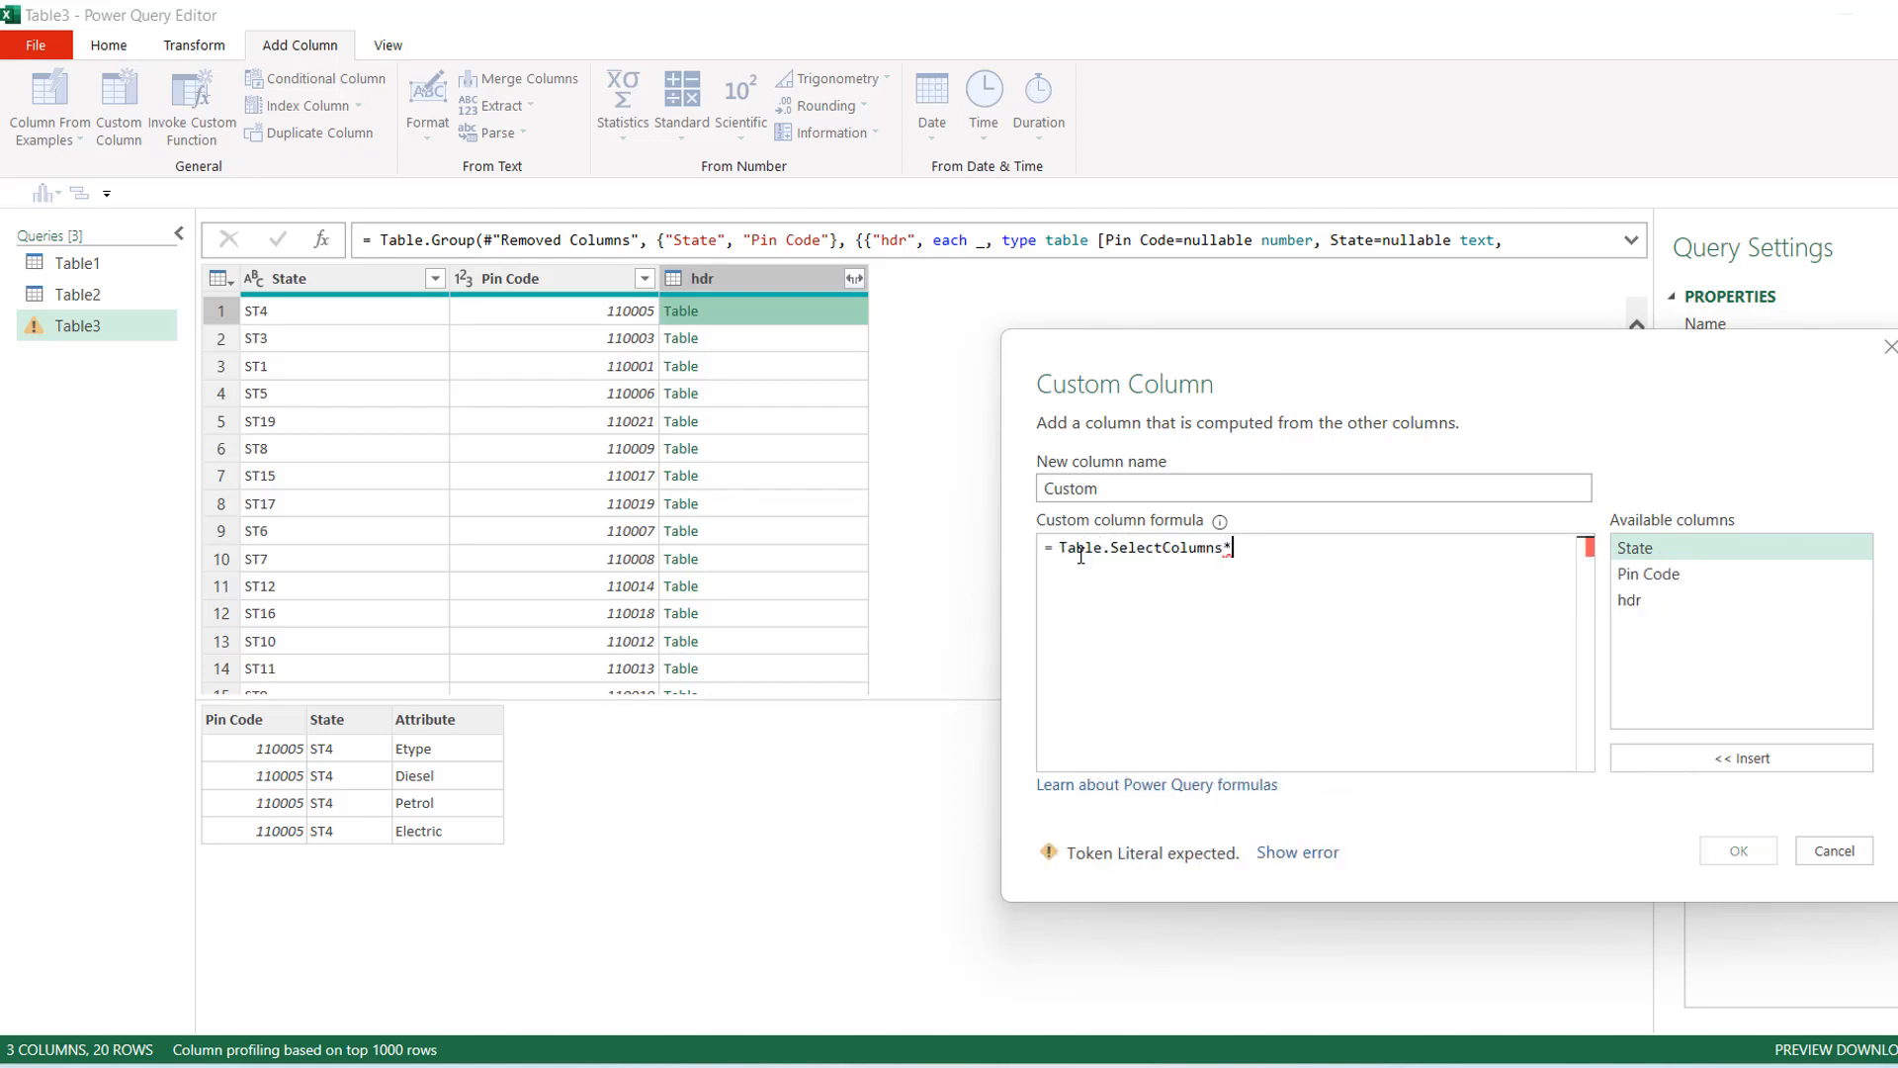
{"action": "type", "text": "("}
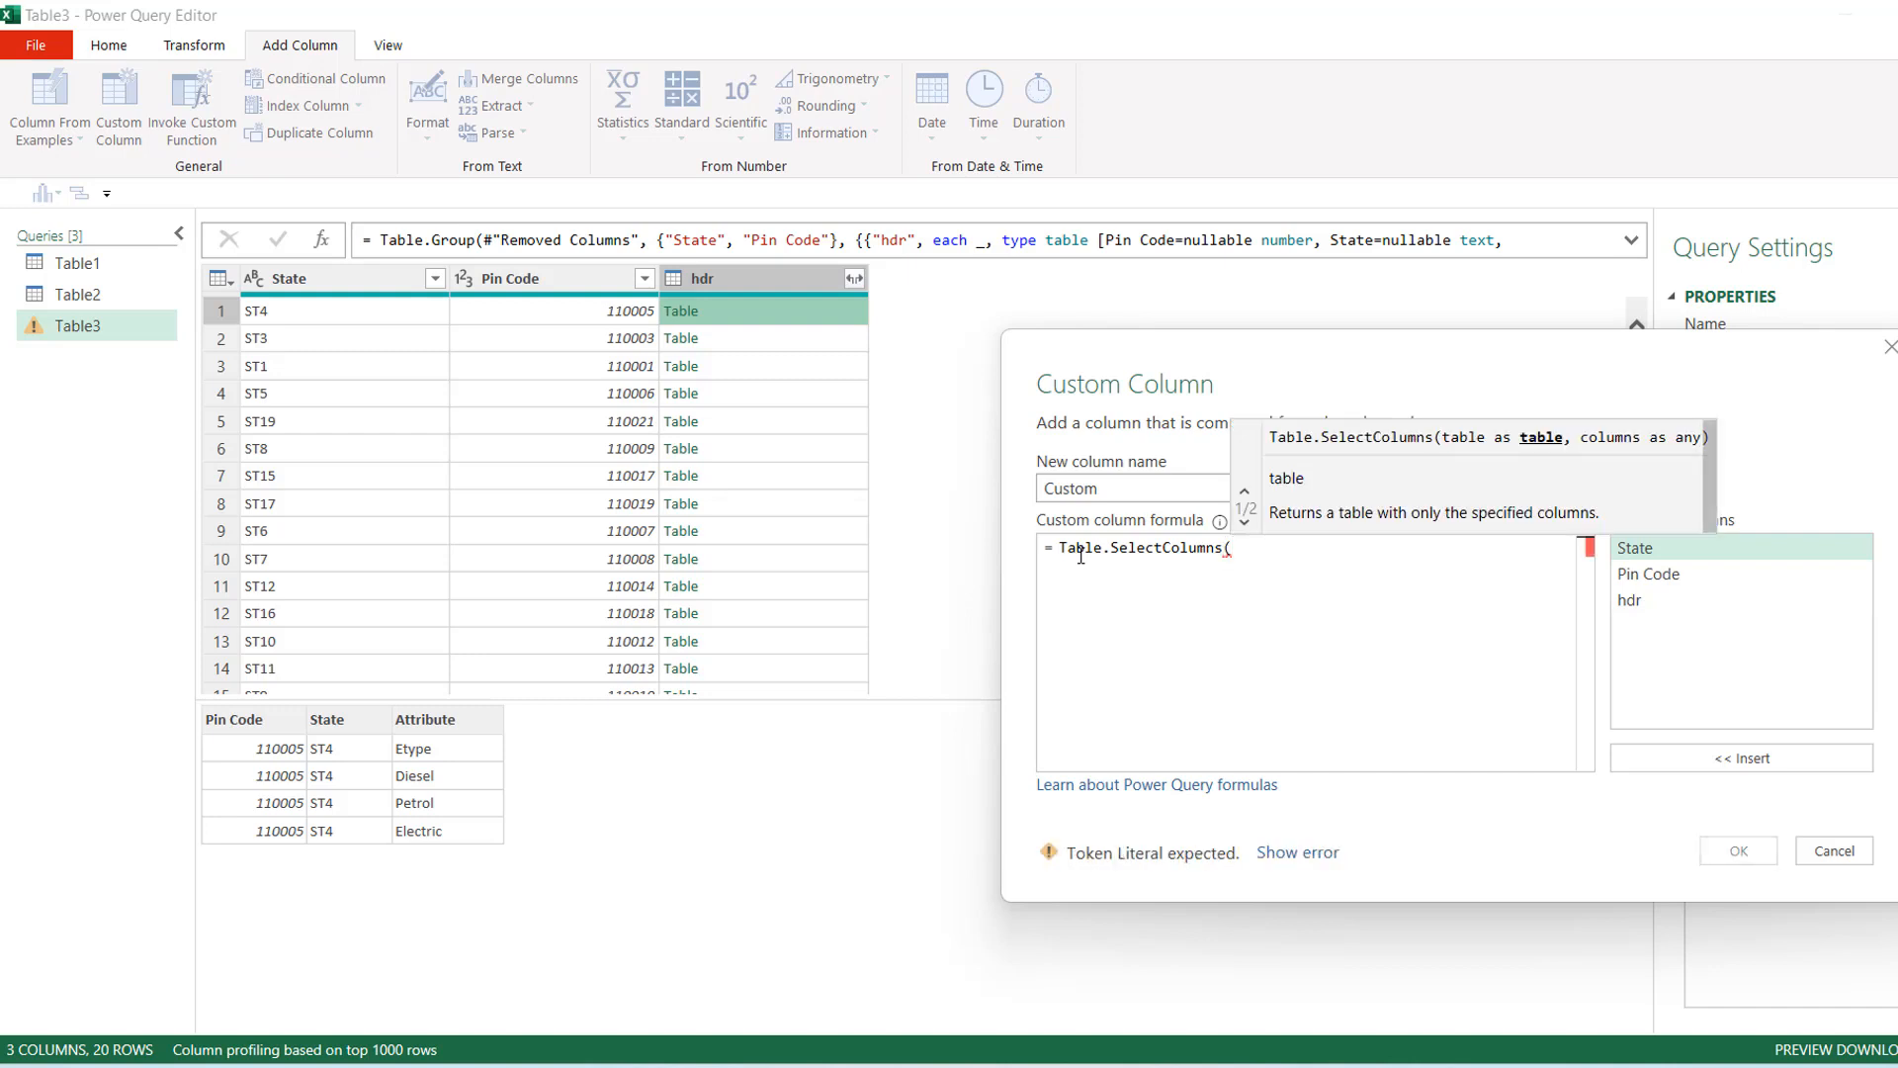
Complete the formula as Table.SelectColumns([hdr],"Attribute") and add the custom column
{"action": "double_click", "coordinate": [1634, 605]}
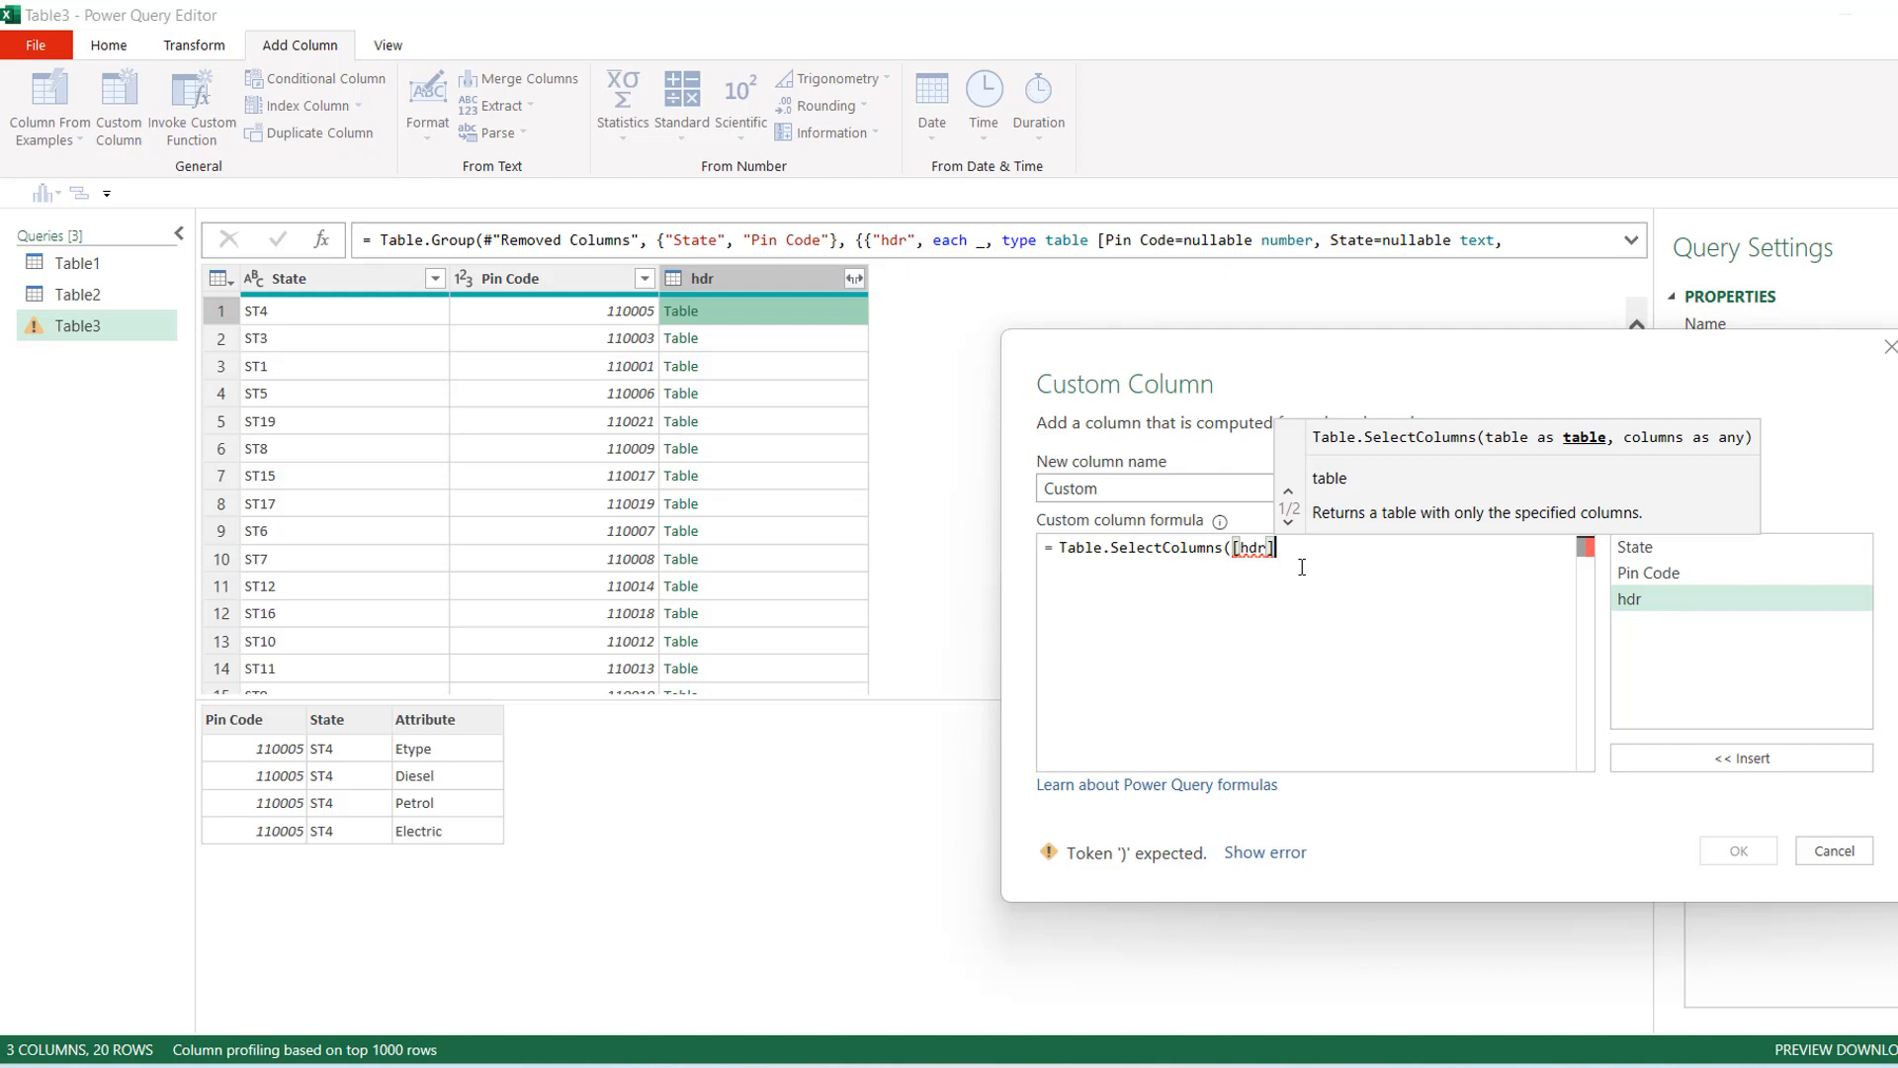
{"action": "type", "text": ","}
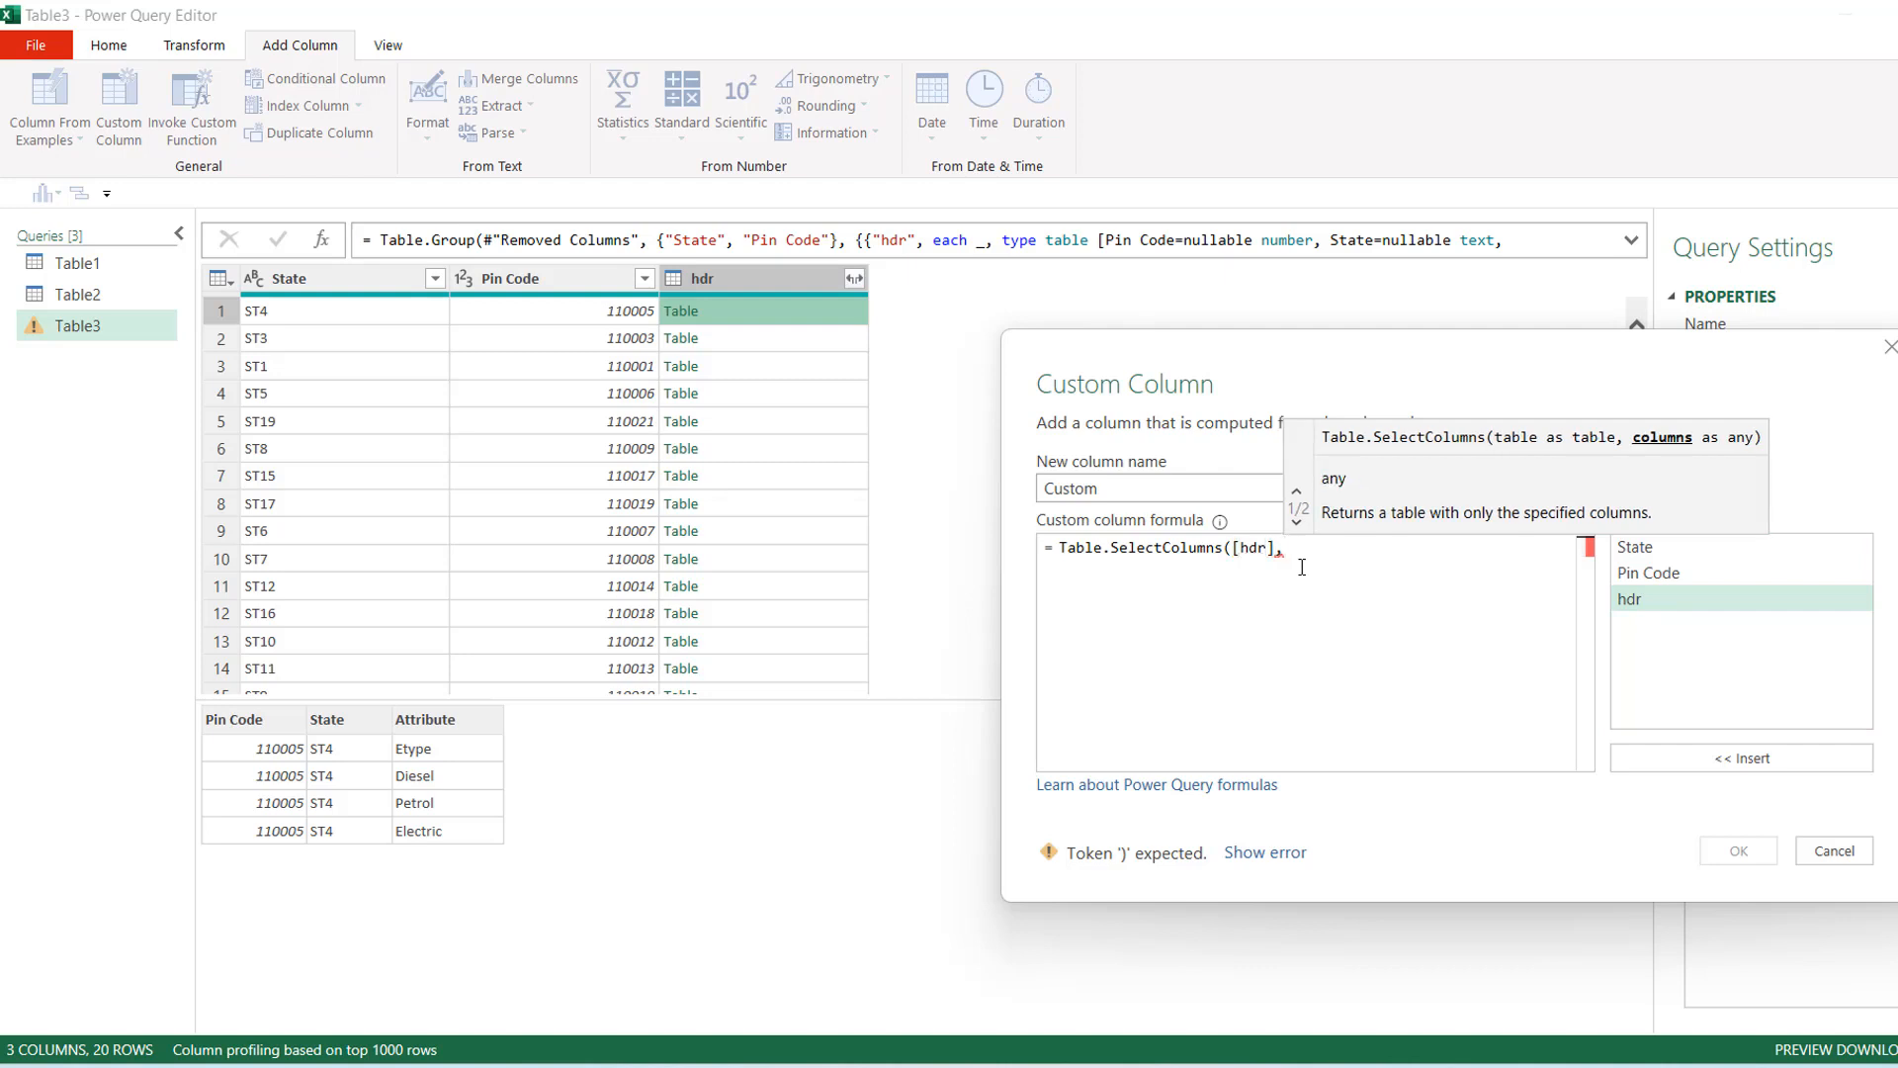
{"action": "type", "text": "\"AT"}
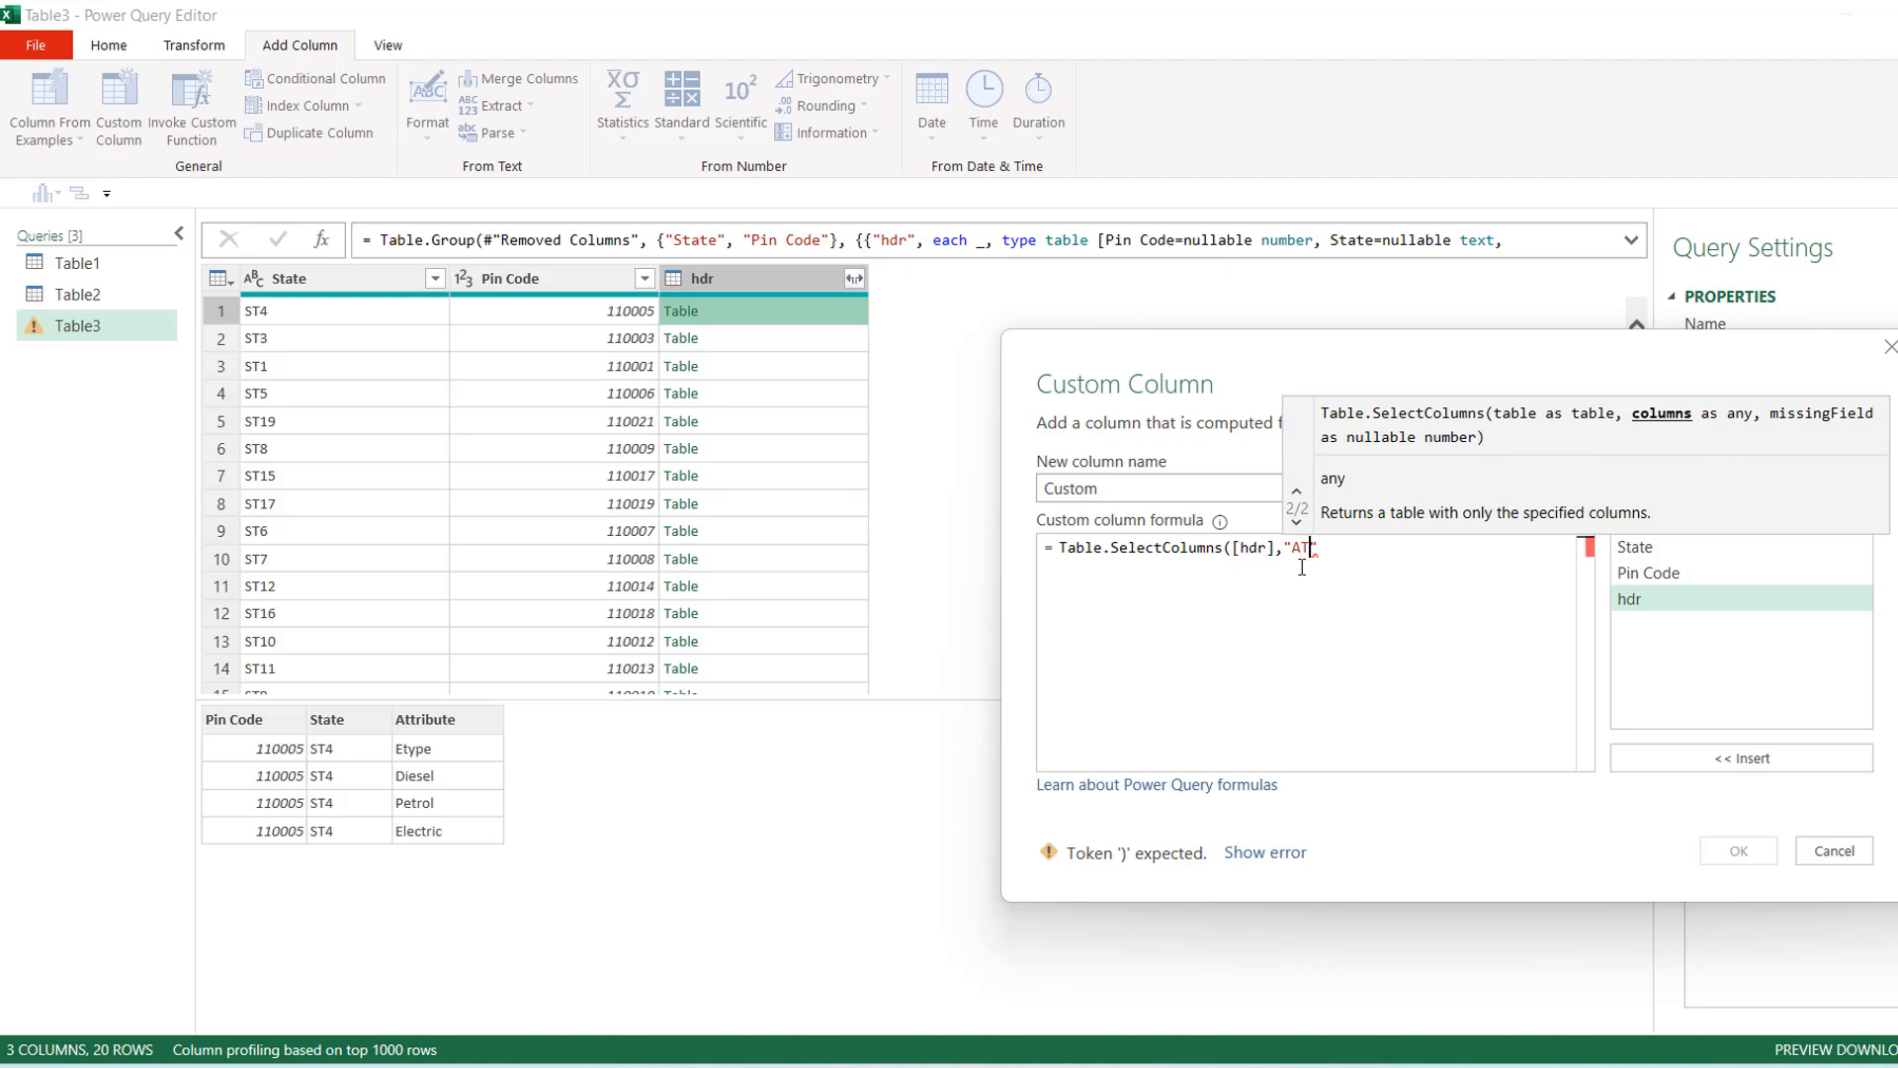
{"action": "key", "text": "BackSpace"}
{"action": "type", "text": "ttribute\")"}
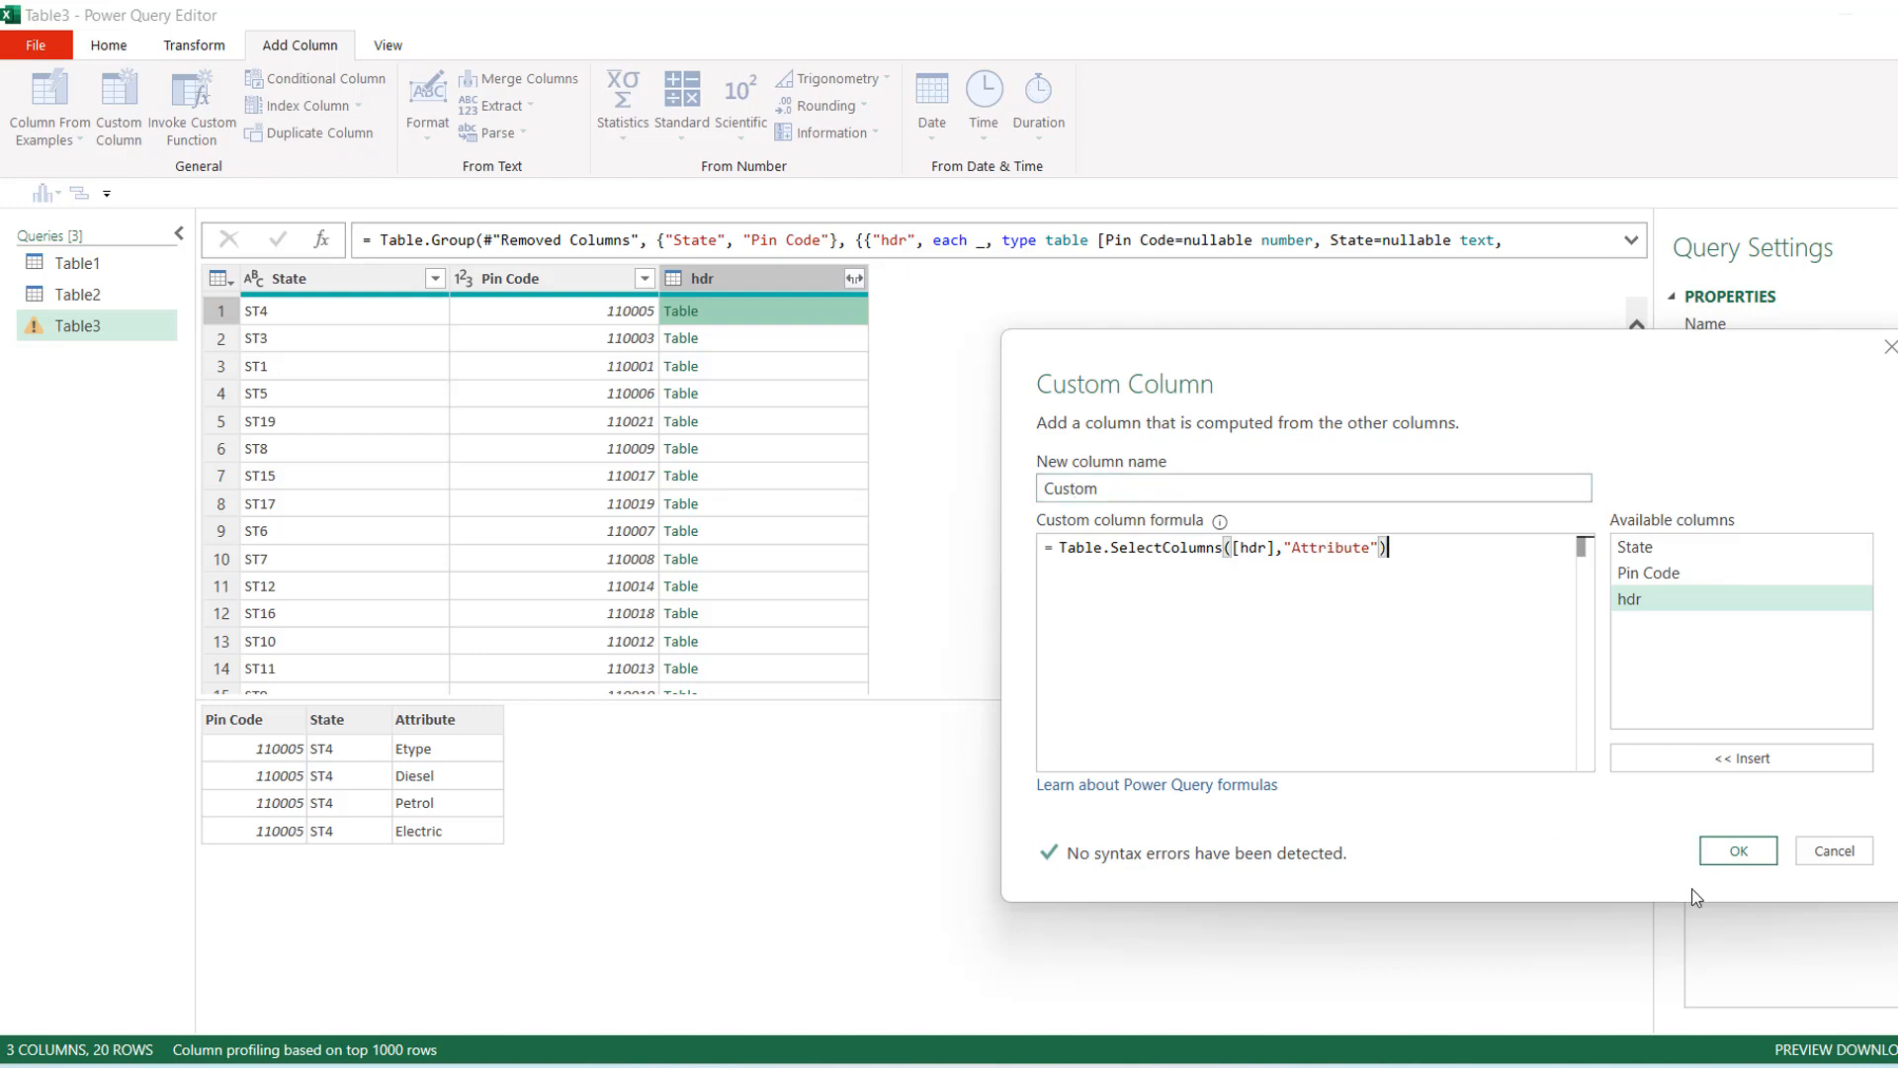
{"action": "left_click", "coordinate": [1742, 842]}
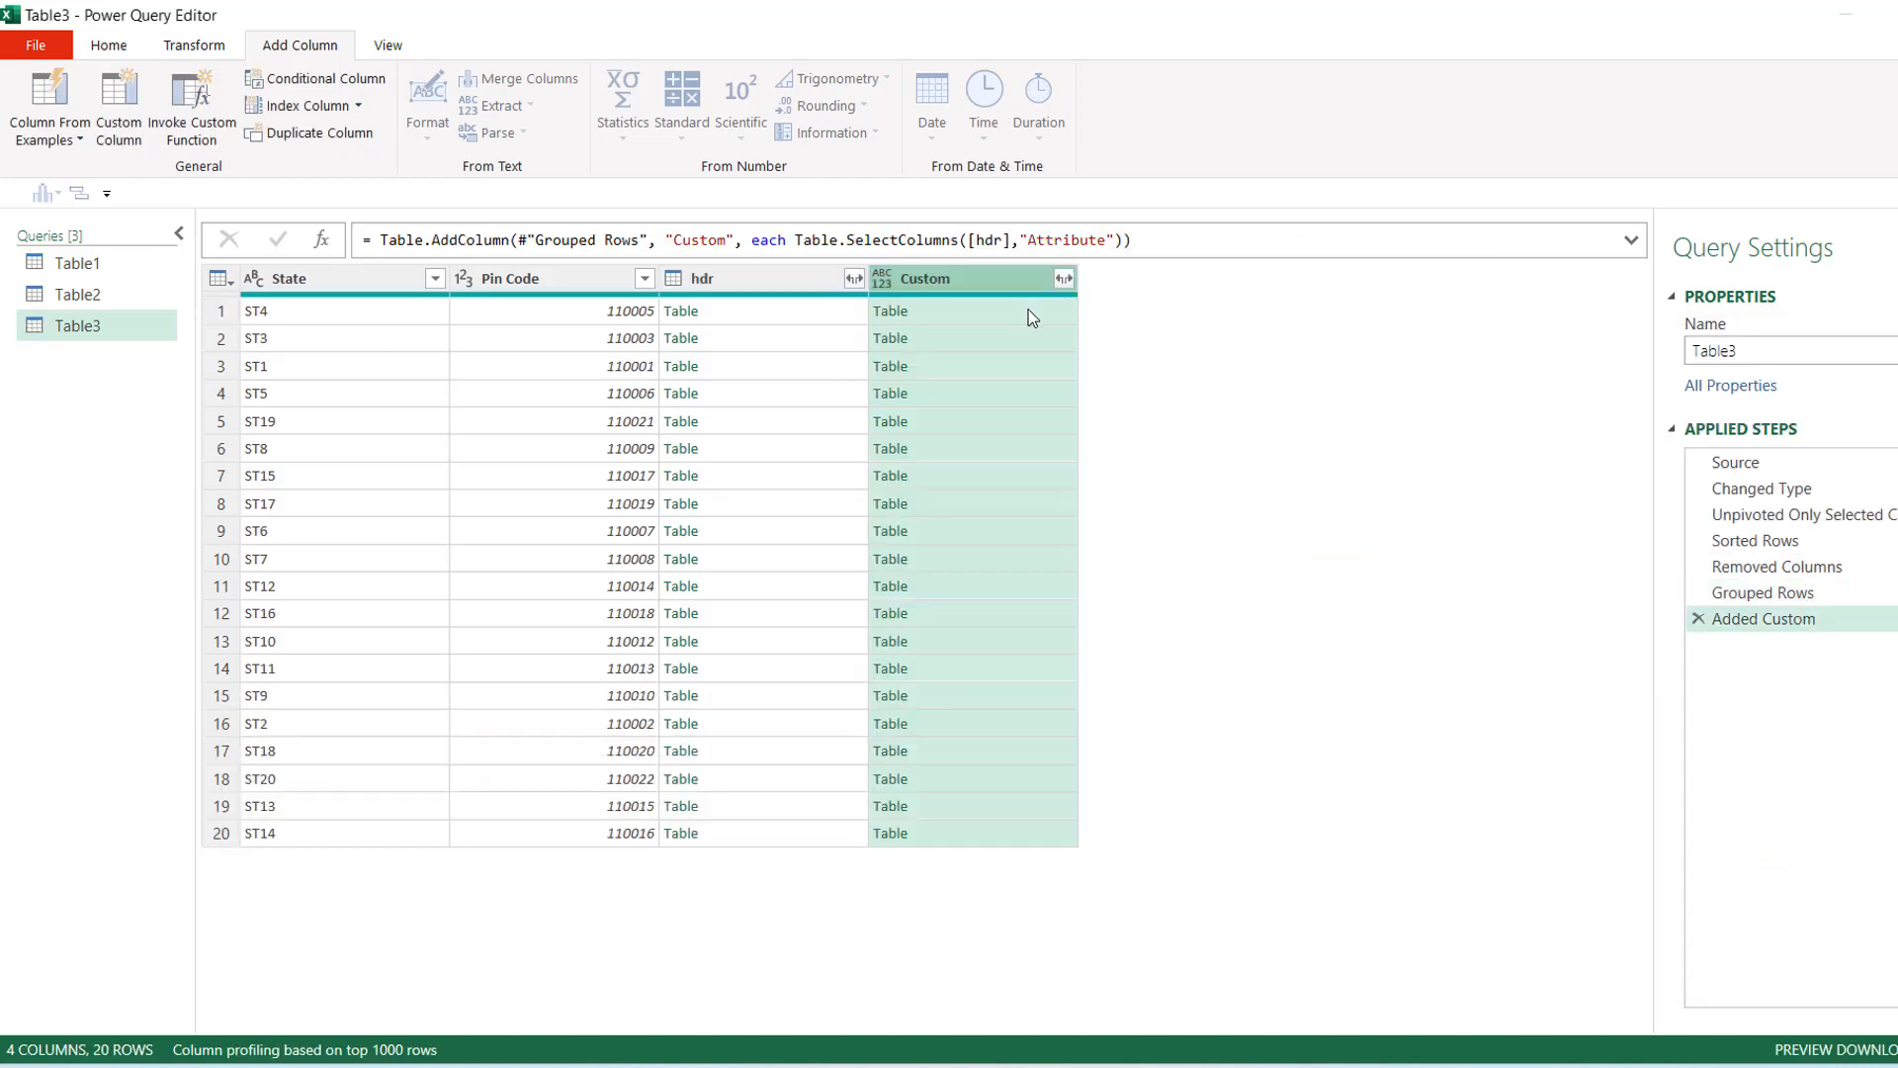
Preview the Custom column's nested tables for ST4 and ST3, and remove the hdr column
{"action": "left_click", "coordinate": [1028, 312]}
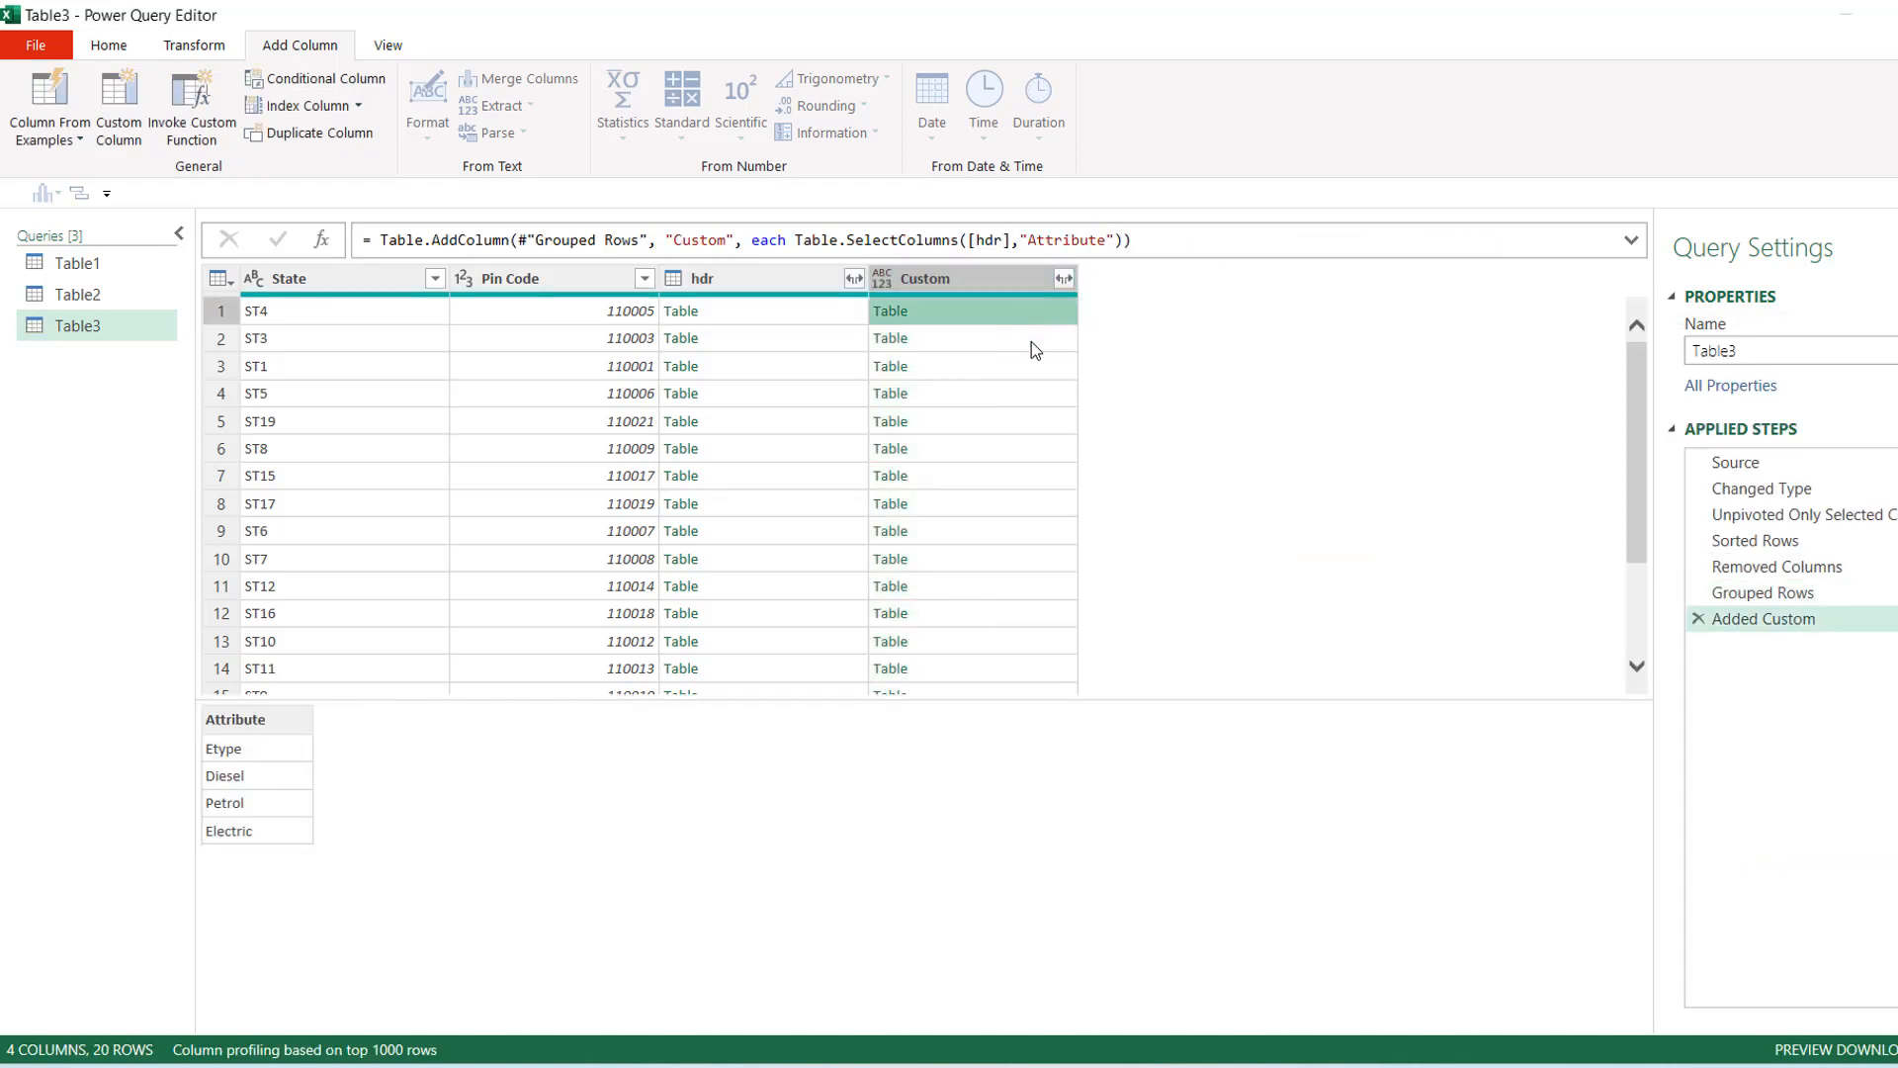
{"action": "left_click", "coordinate": [1031, 342]}
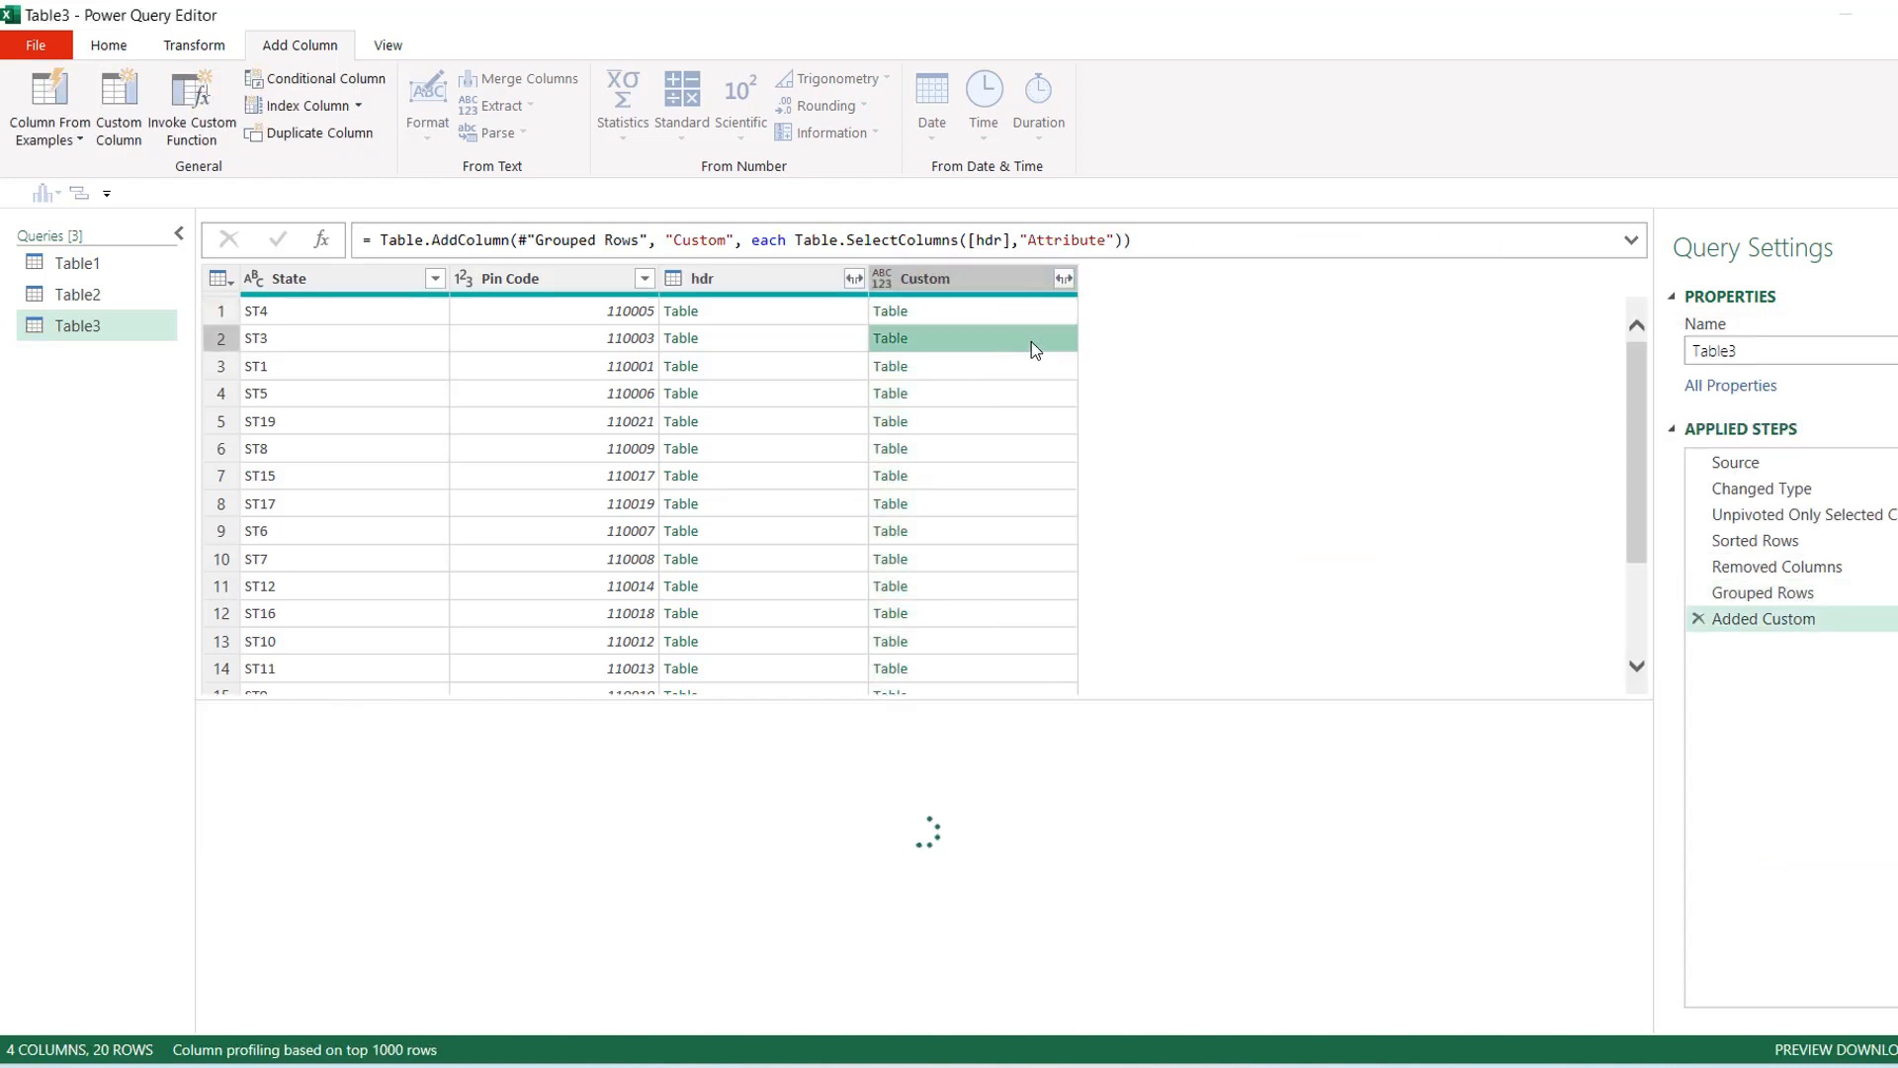
{"action": "left_click", "coordinate": [744, 277]}
{"action": "key", "text": "Delete"}
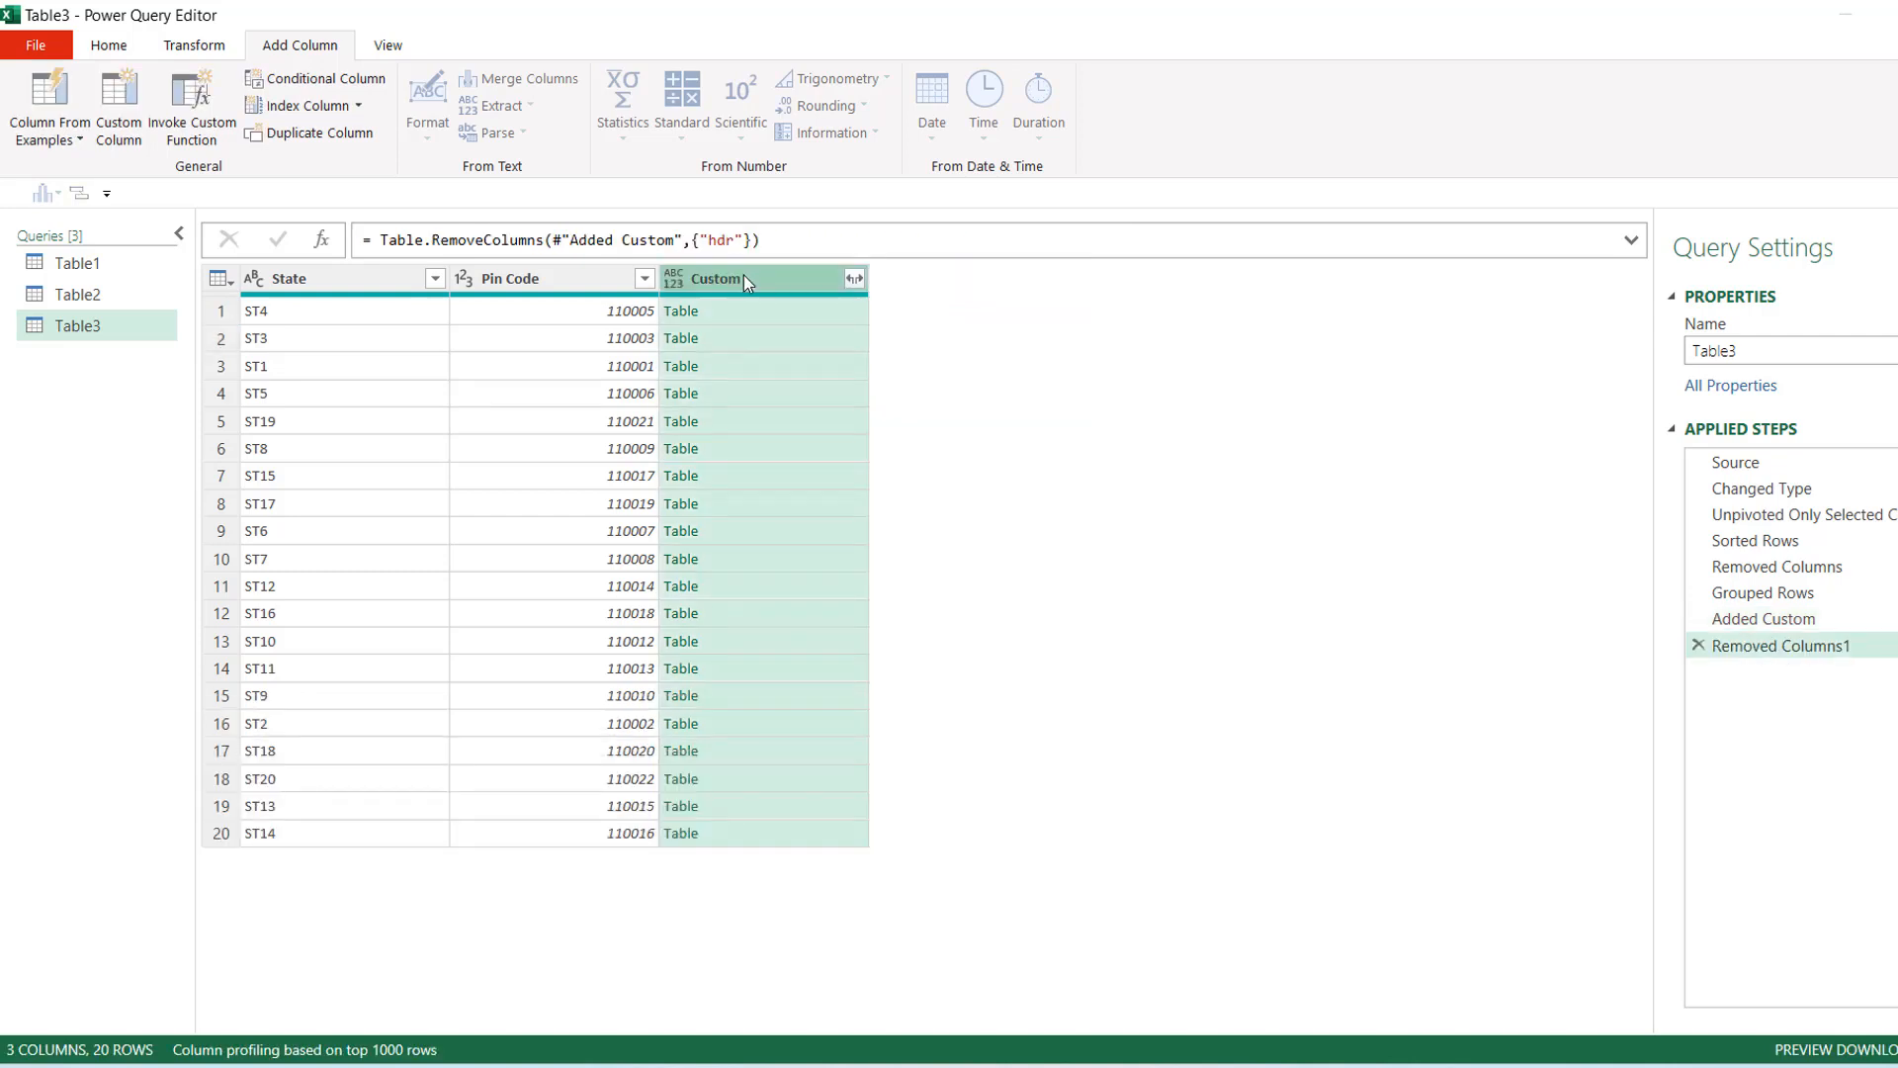
{"action": "left_click", "coordinate": [779, 314]}
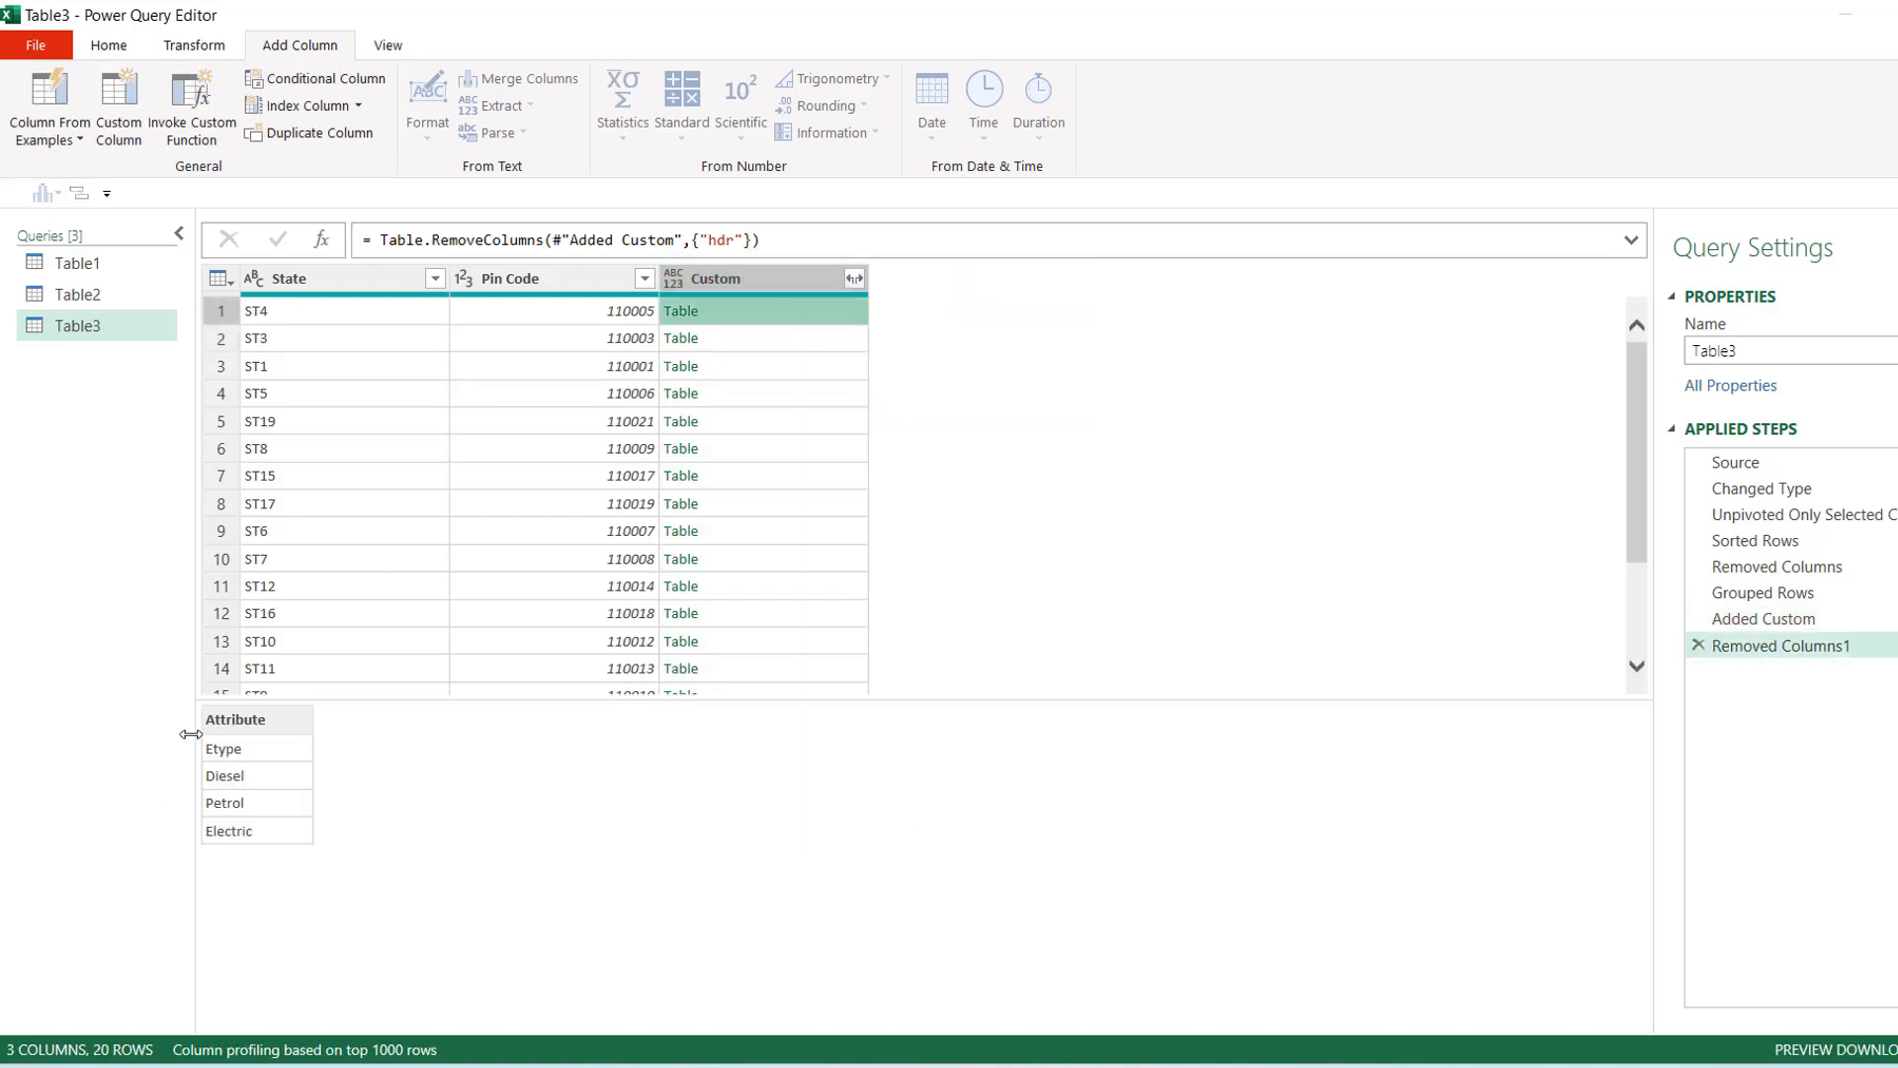
Add another custom column with the formula Table.Transpose([Custom]), keeping the default column name
{"action": "left_click", "coordinate": [140, 116]}
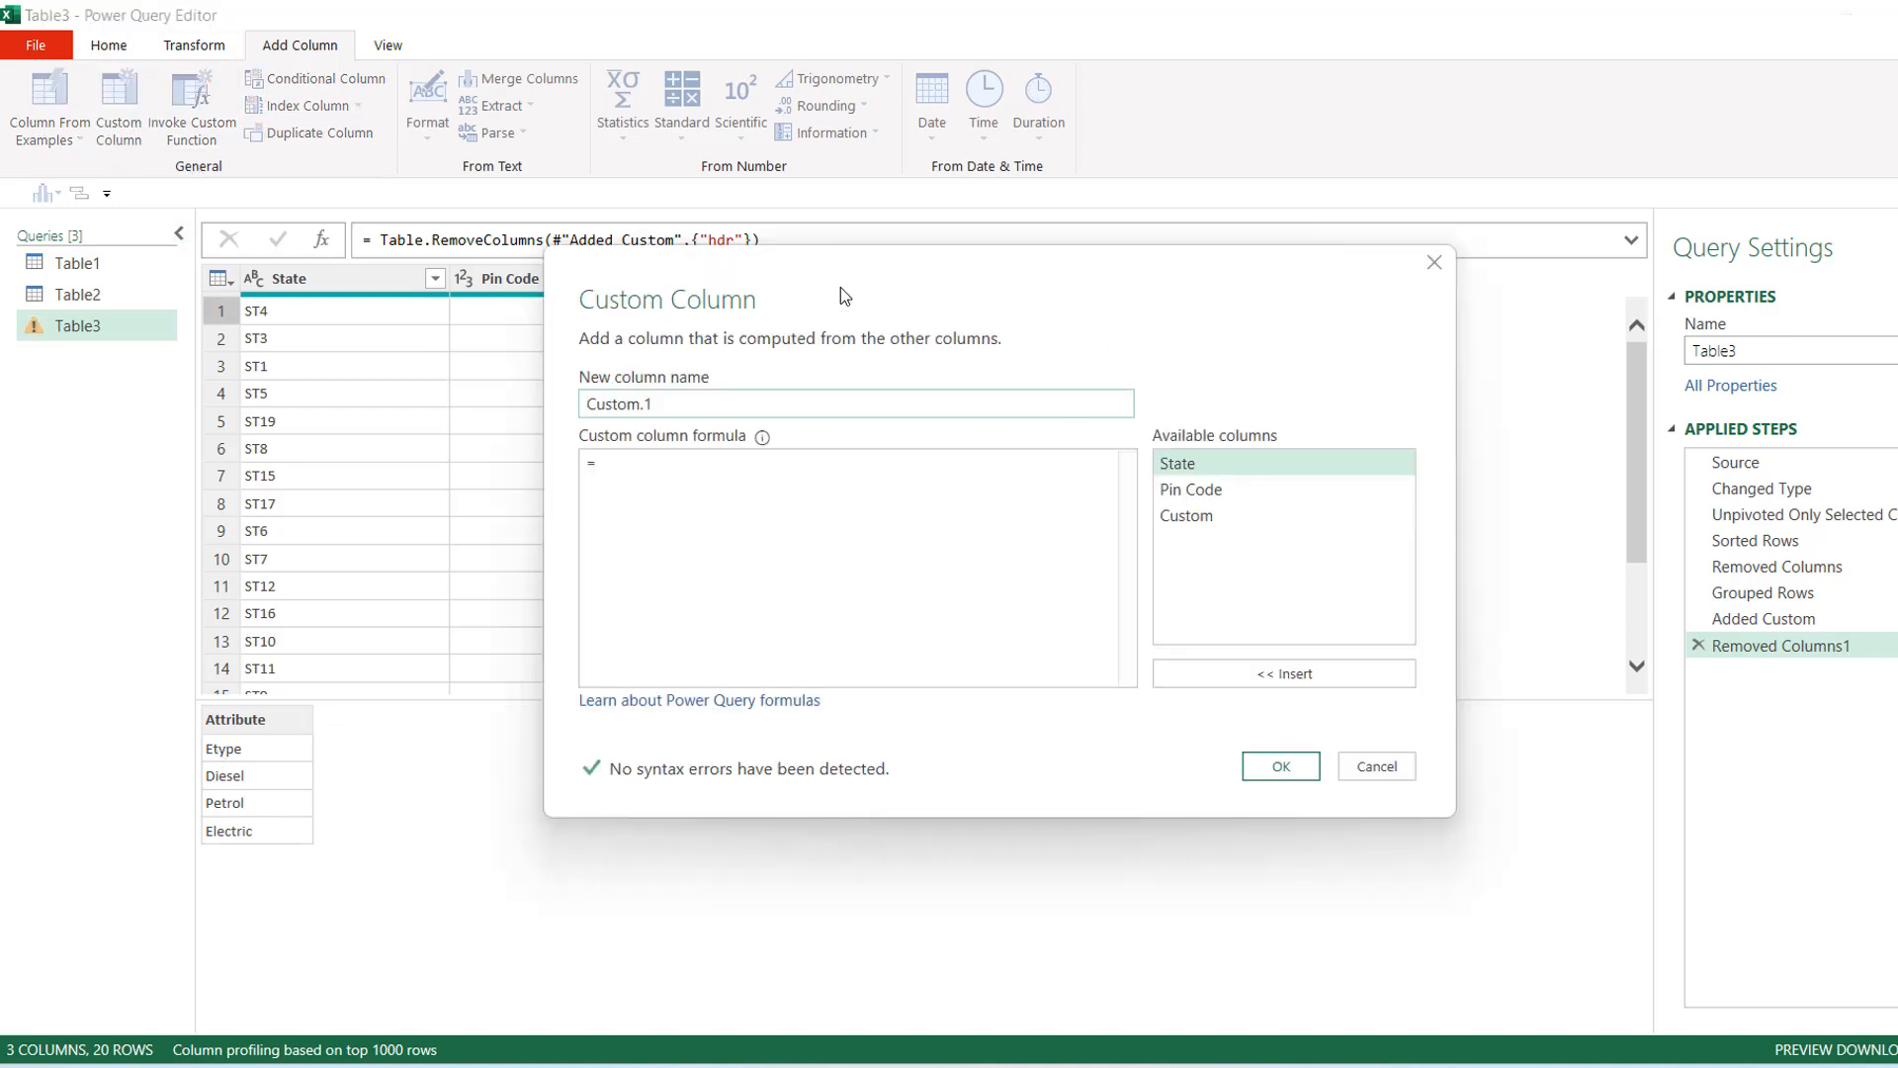
{"action": "left_click_drag", "start_coordinate": [856, 263], "coordinate": [1231, 346]}
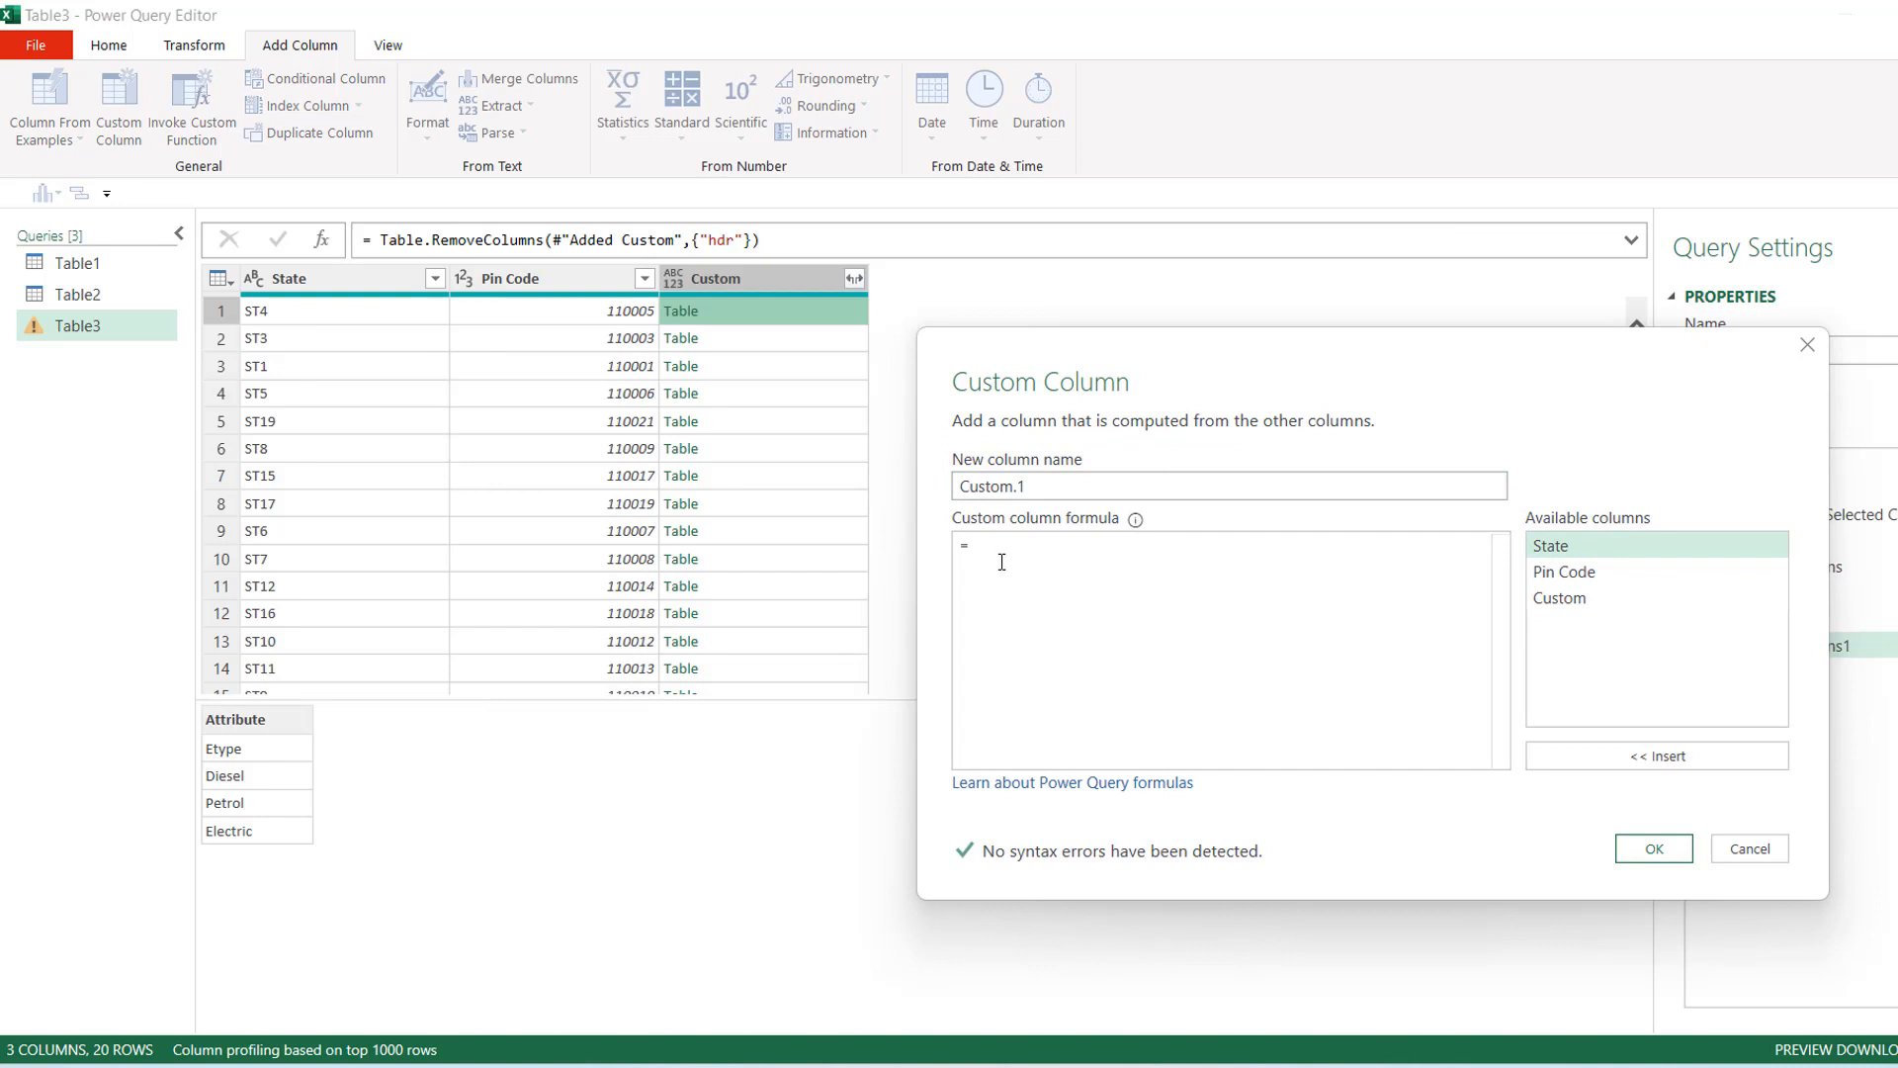
{"action": "type", "text": "tabl"}
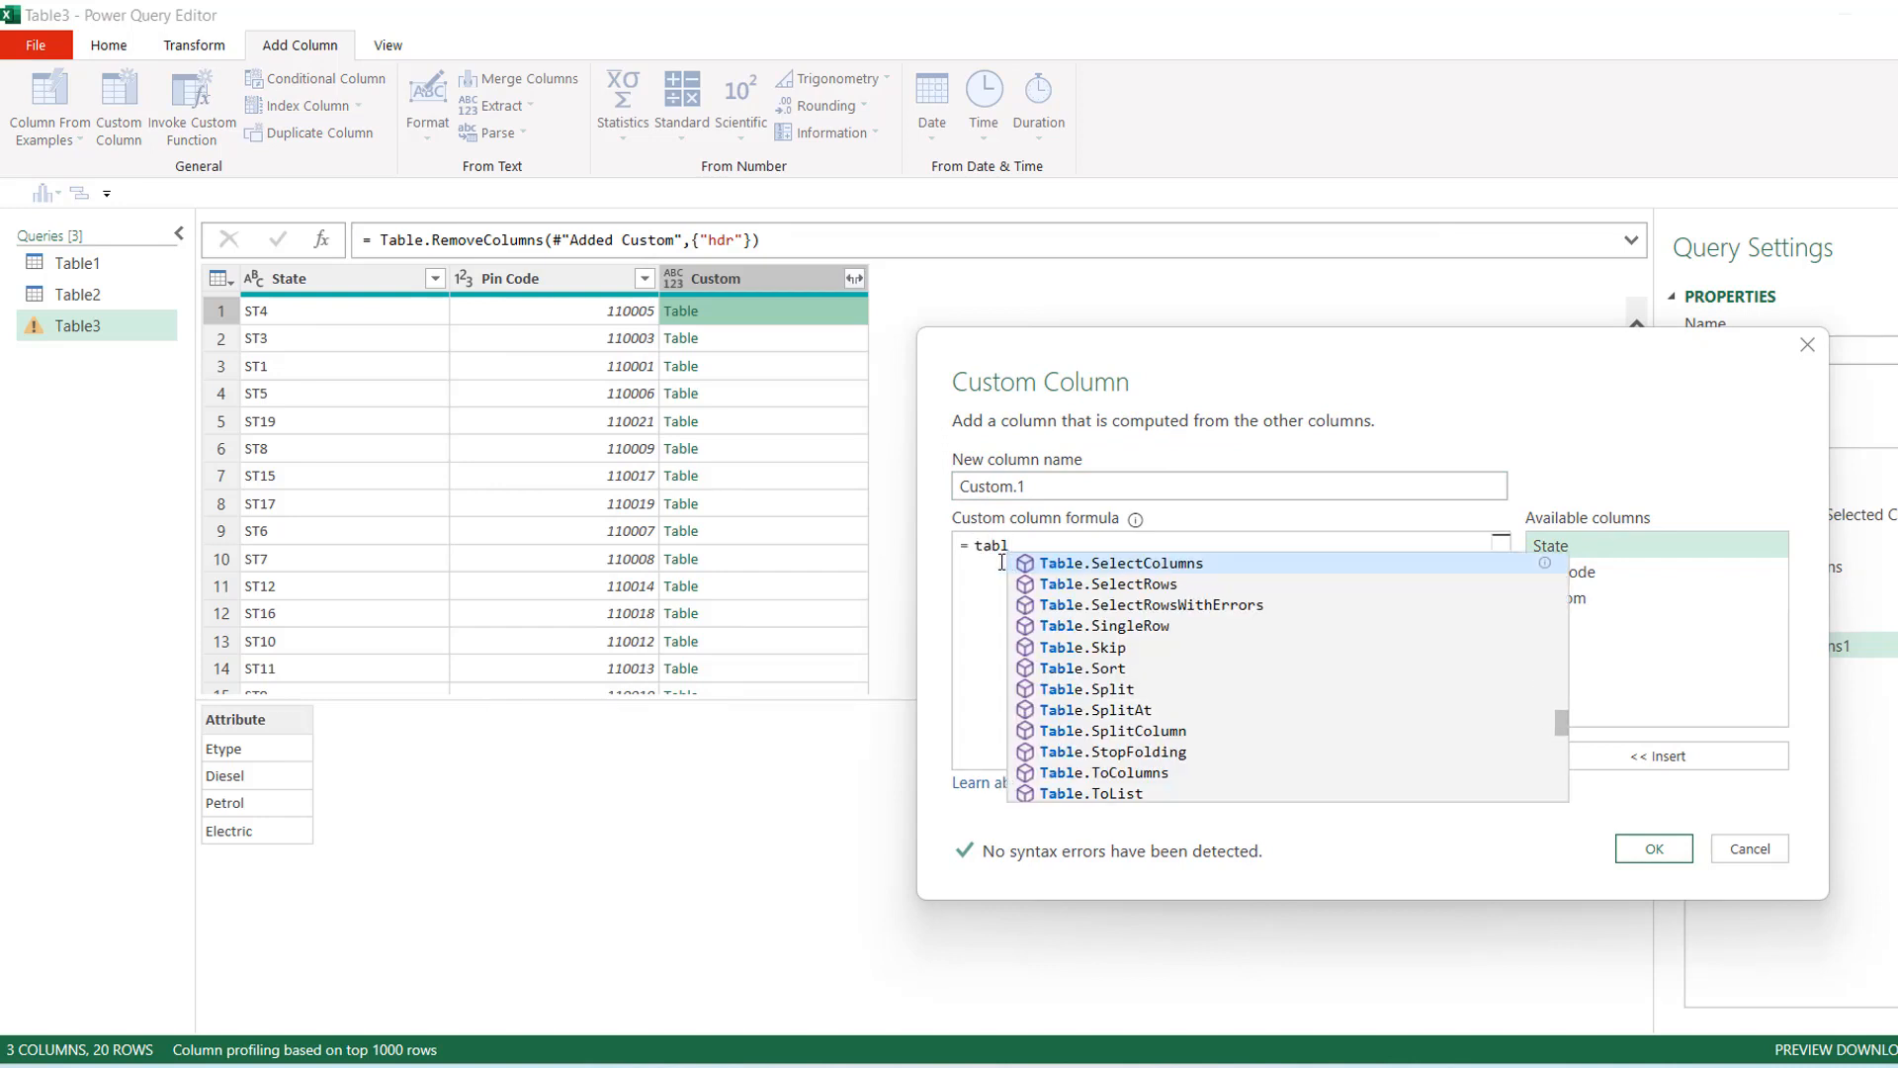
{"action": "type", "text": "etr"}
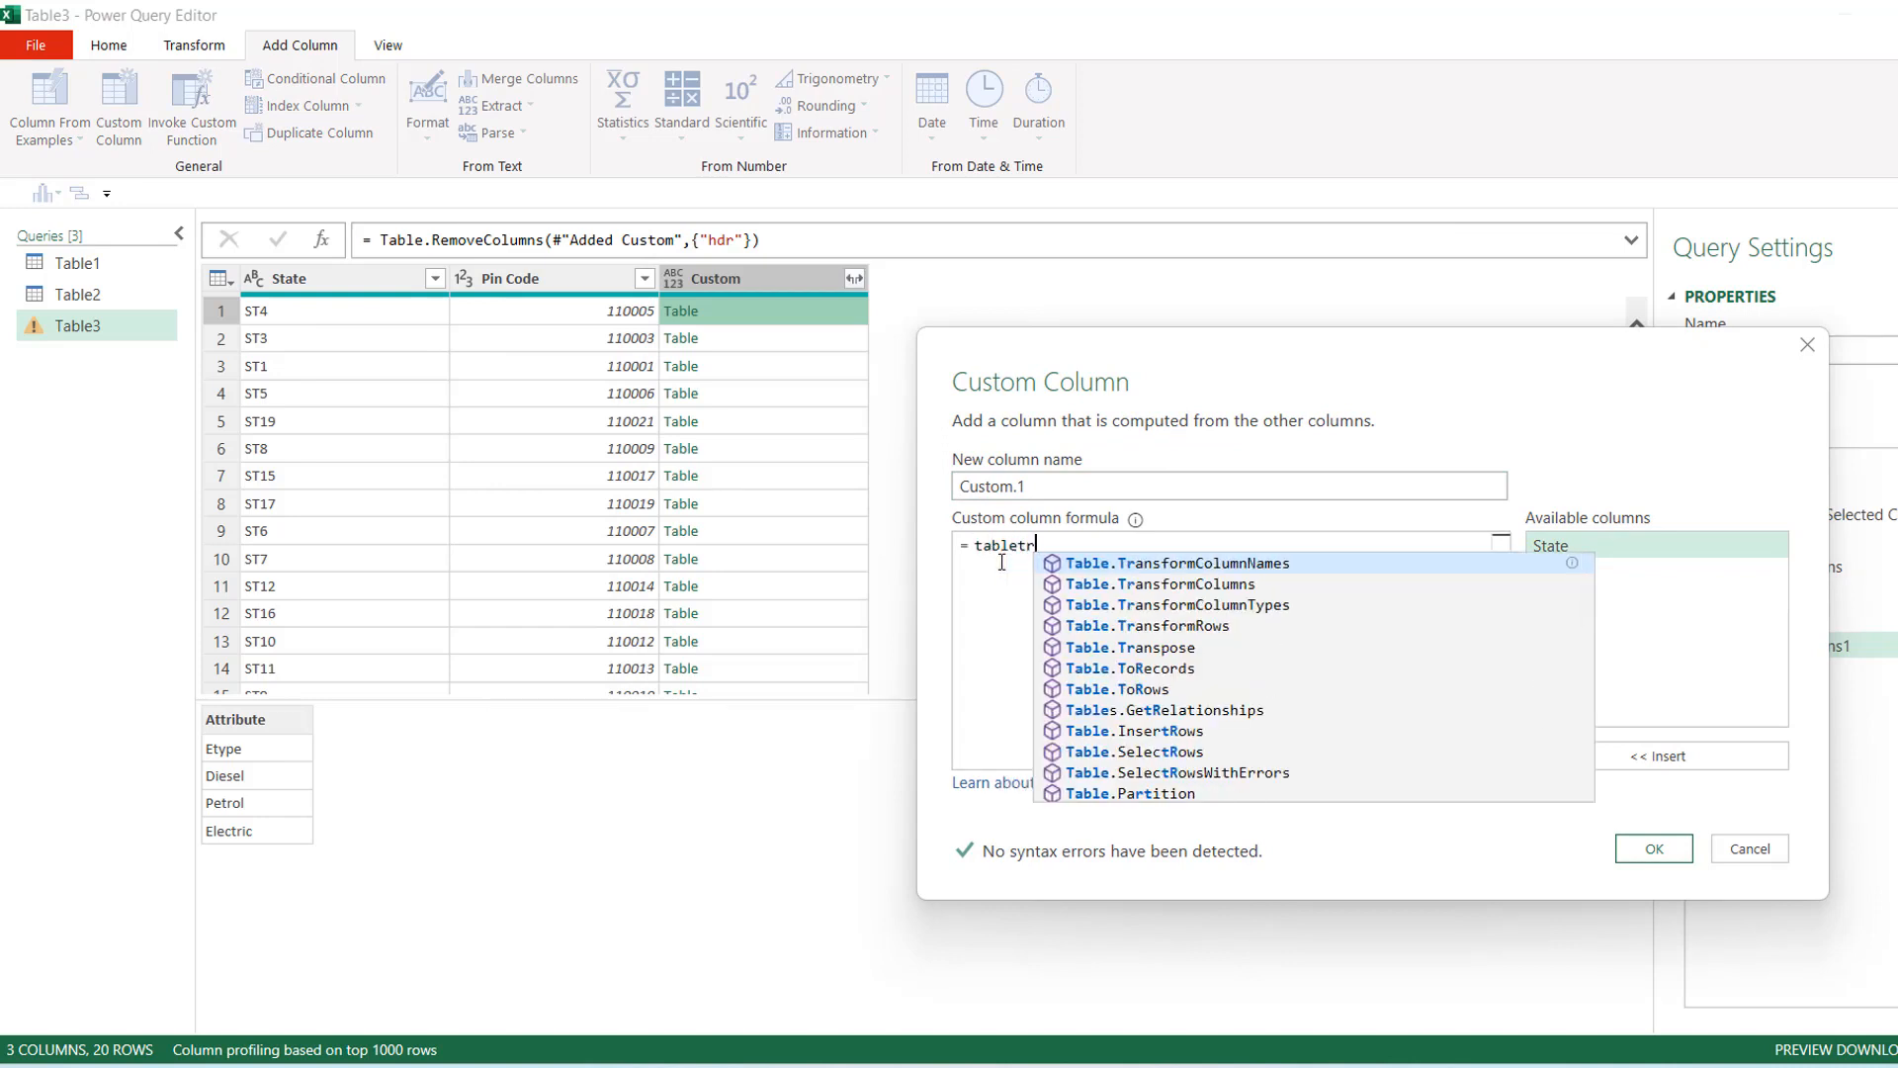
{"action": "type", "text": "anspo"}
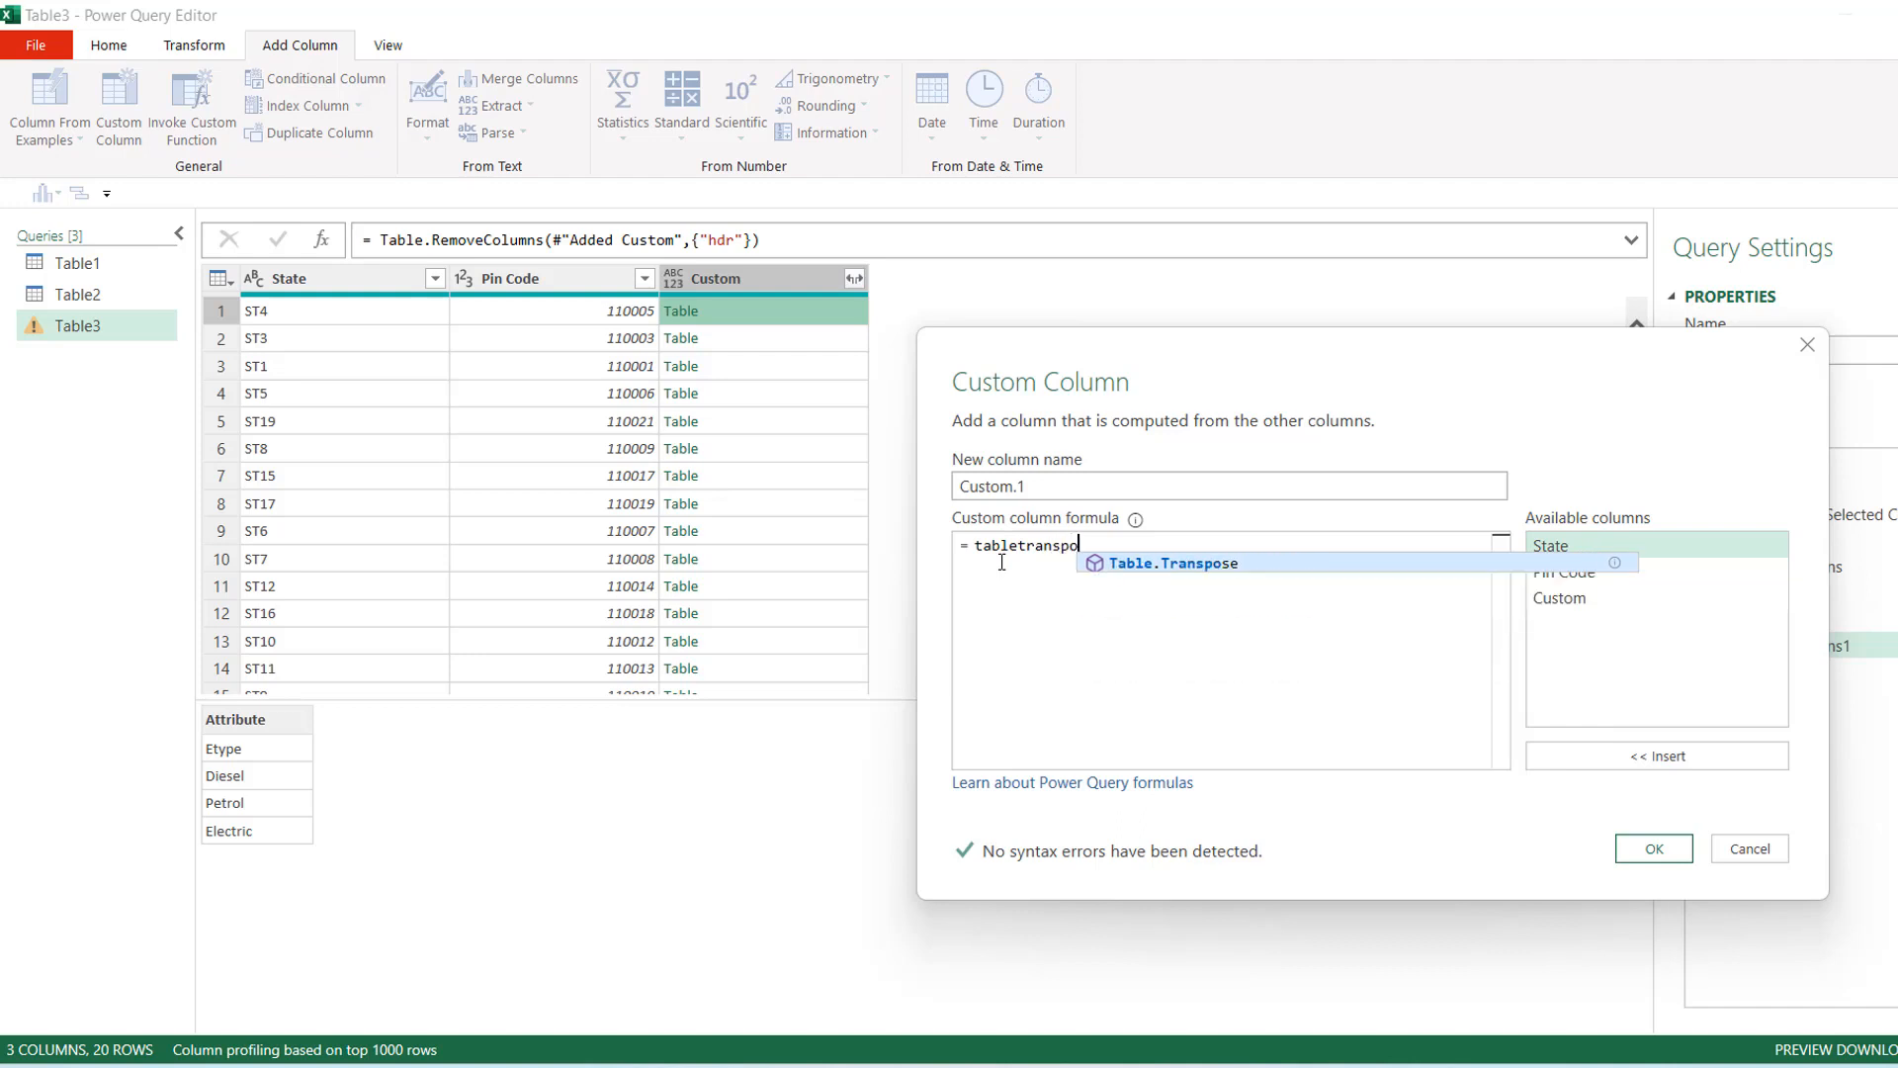
{"action": "key", "text": "Tab"}
{"action": "type", "text": "("}
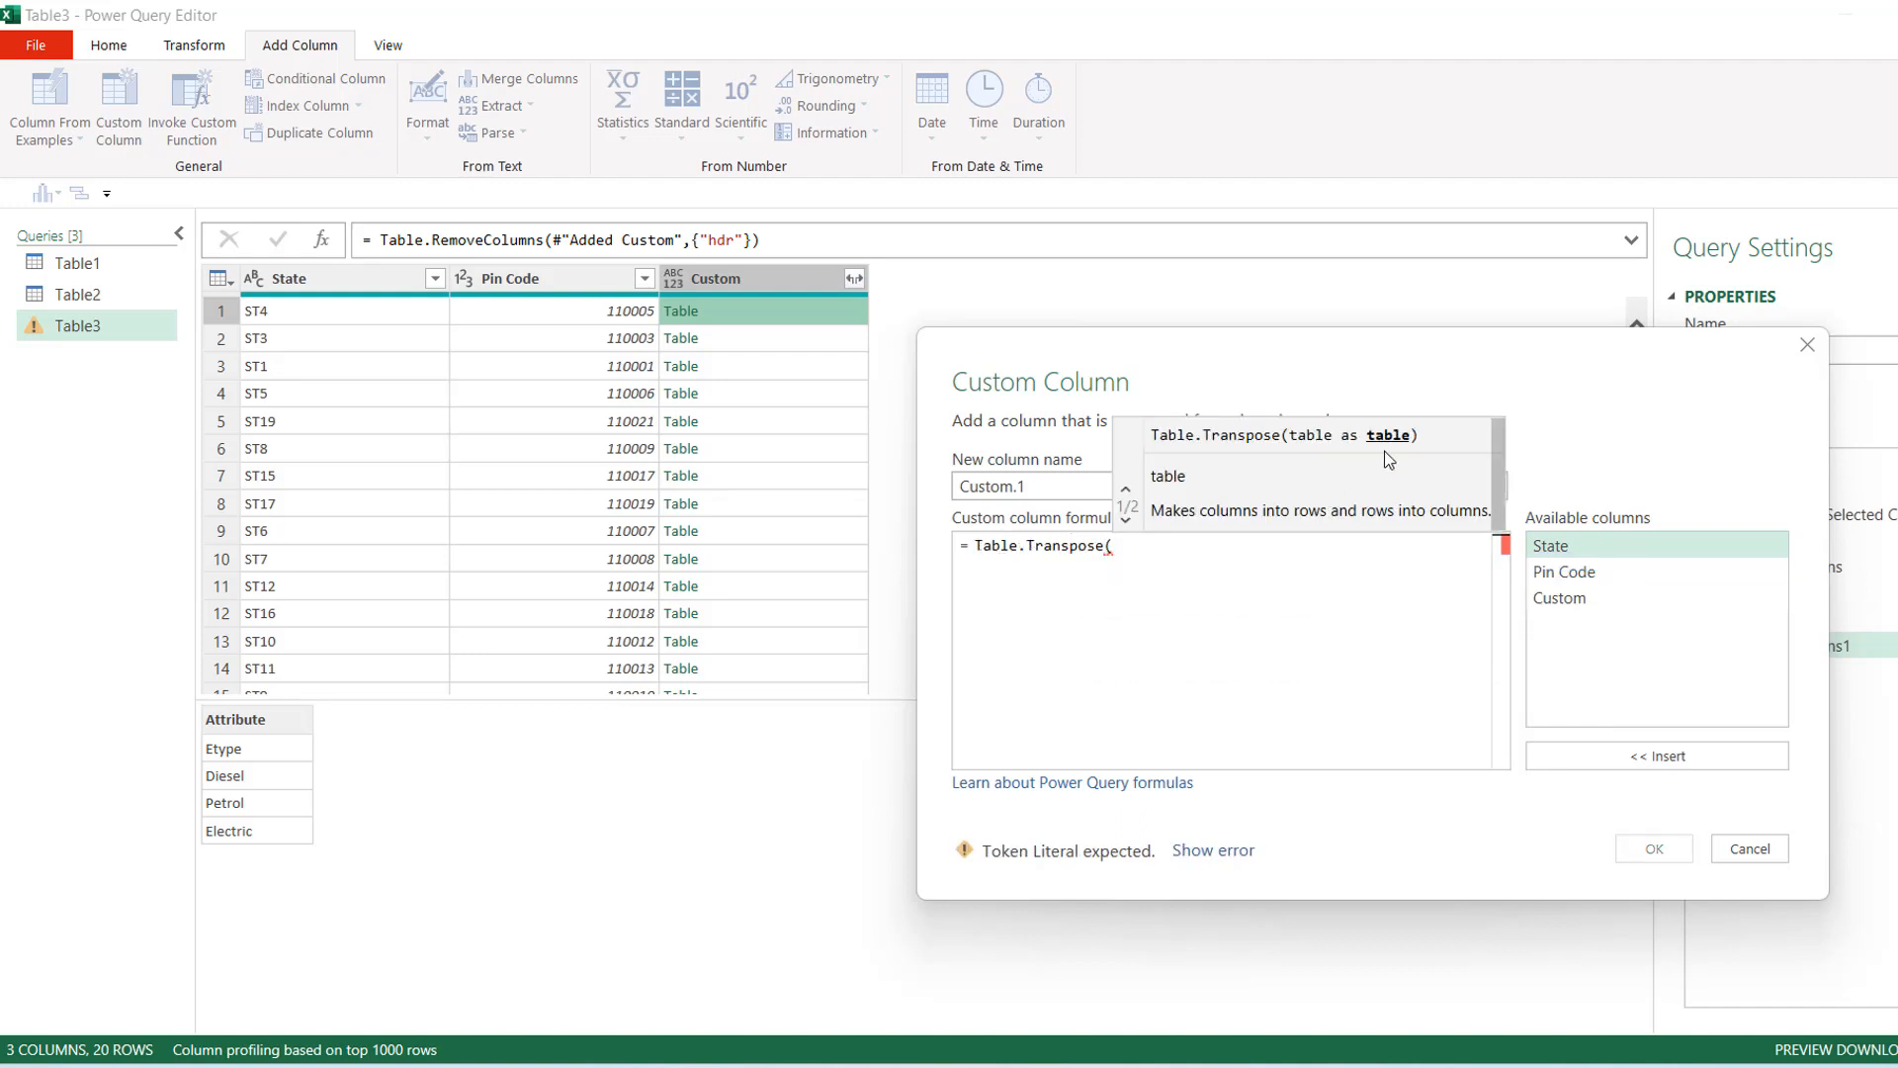
{"action": "double_click", "coordinate": [1563, 598]}
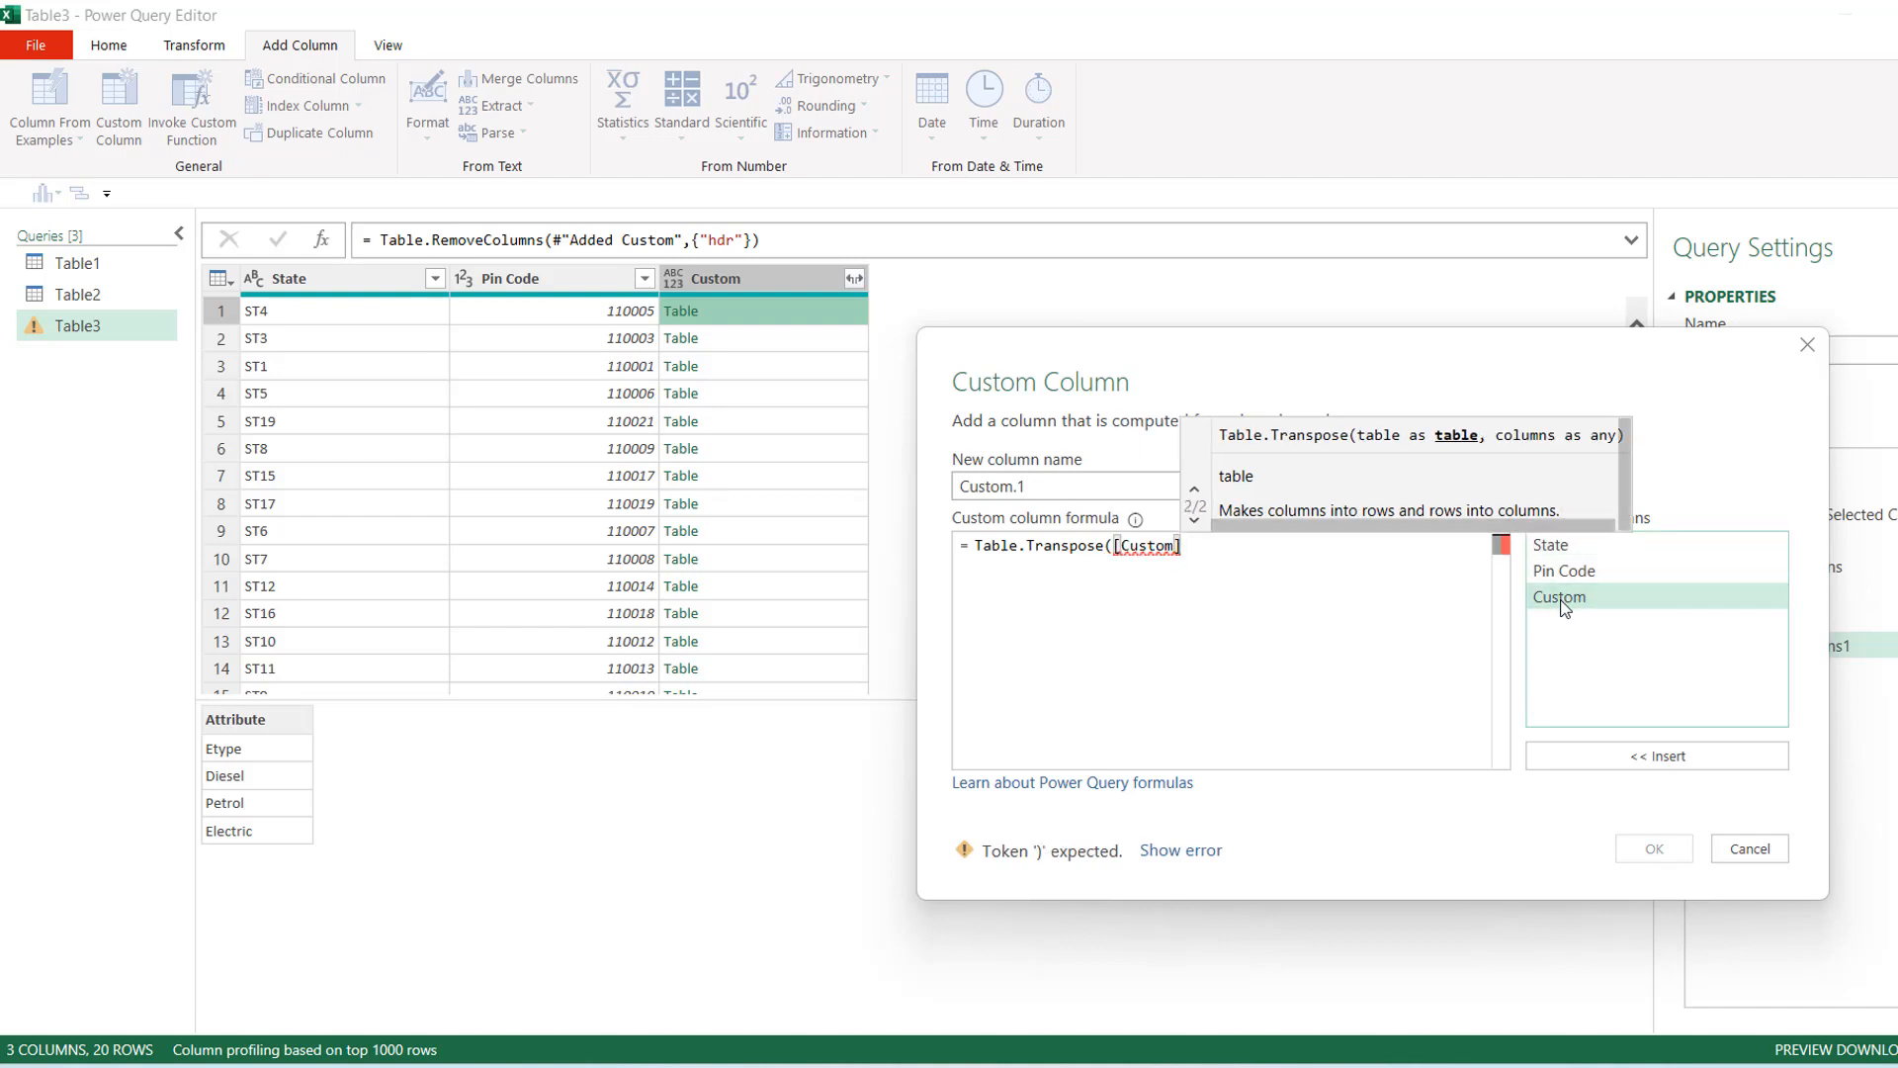
{"action": "type", "text": ")"}
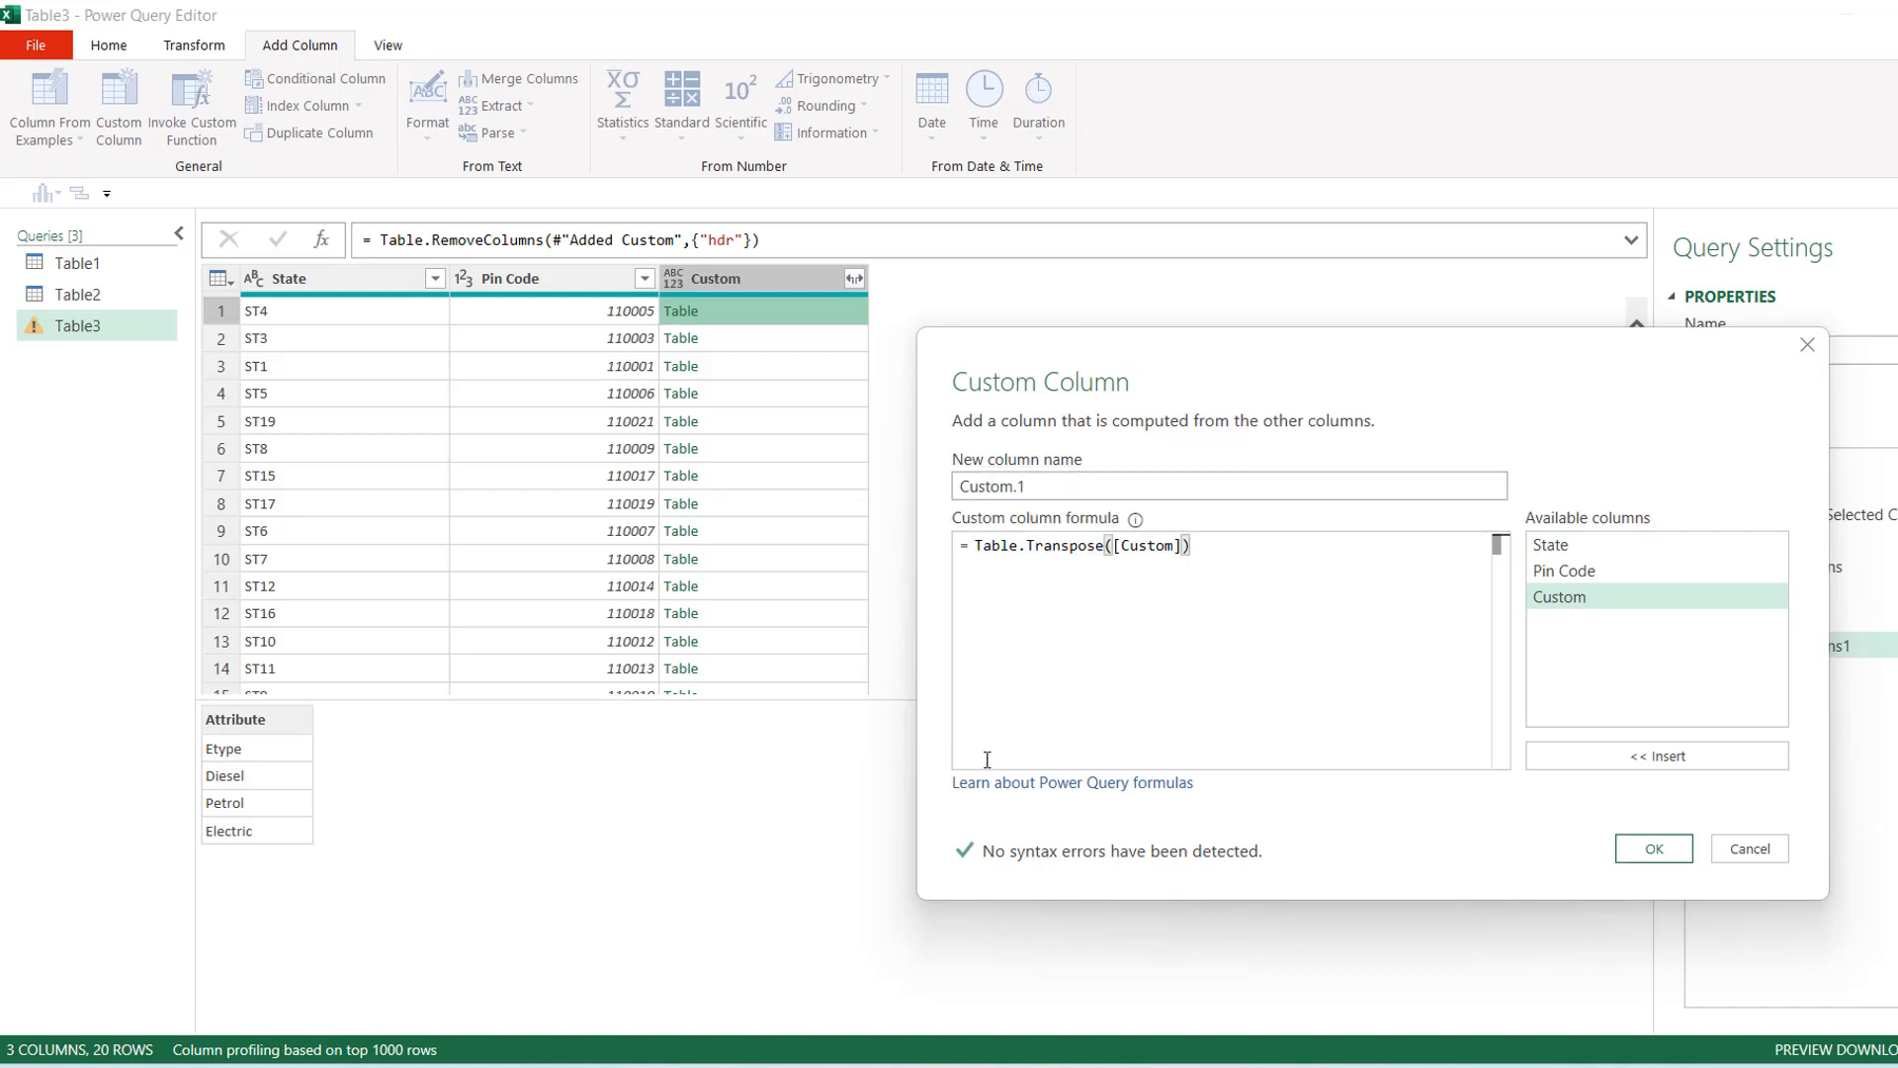
{"action": "left_click", "coordinate": [1656, 856]}
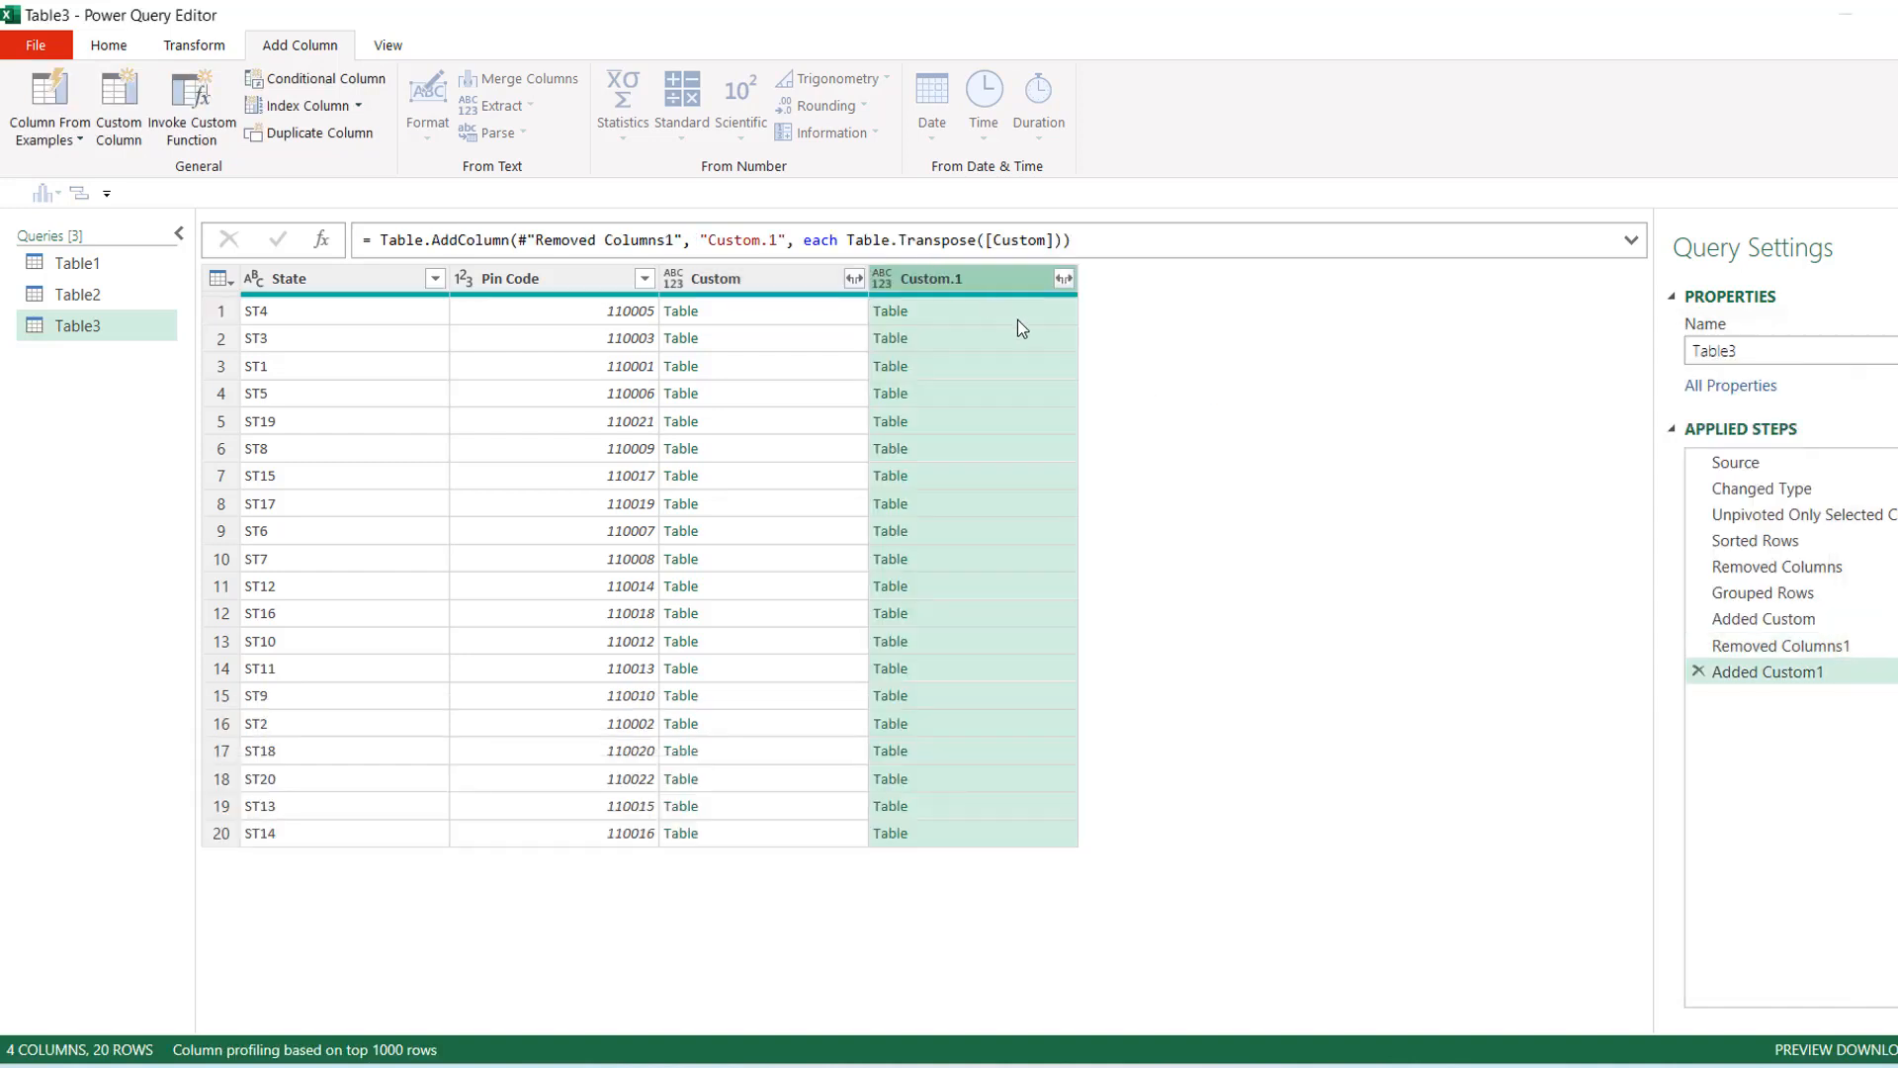
Preview the transposed nested table for ST4, and remove the original Custom column
{"action": "left_click", "coordinate": [1010, 316]}
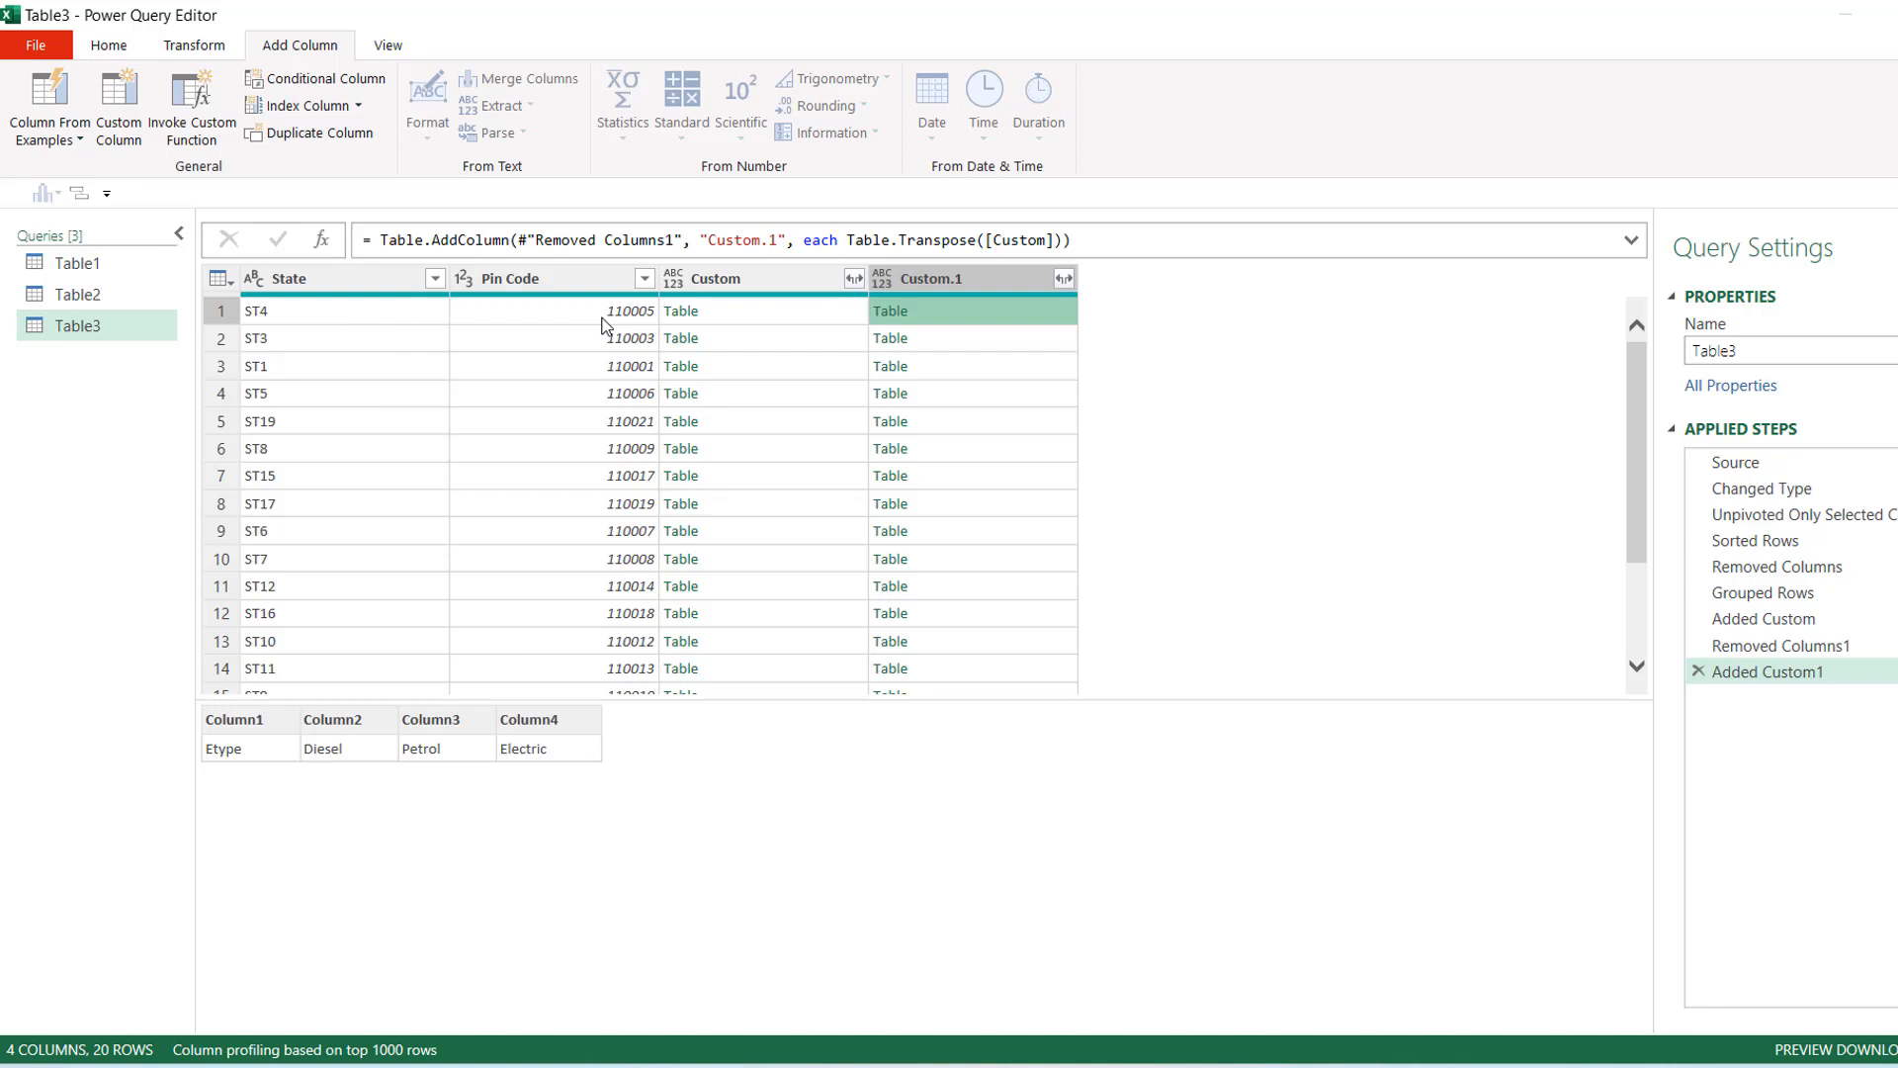
{"action": "left_click", "coordinate": [762, 282]}
{"action": "key", "text": "Delete"}
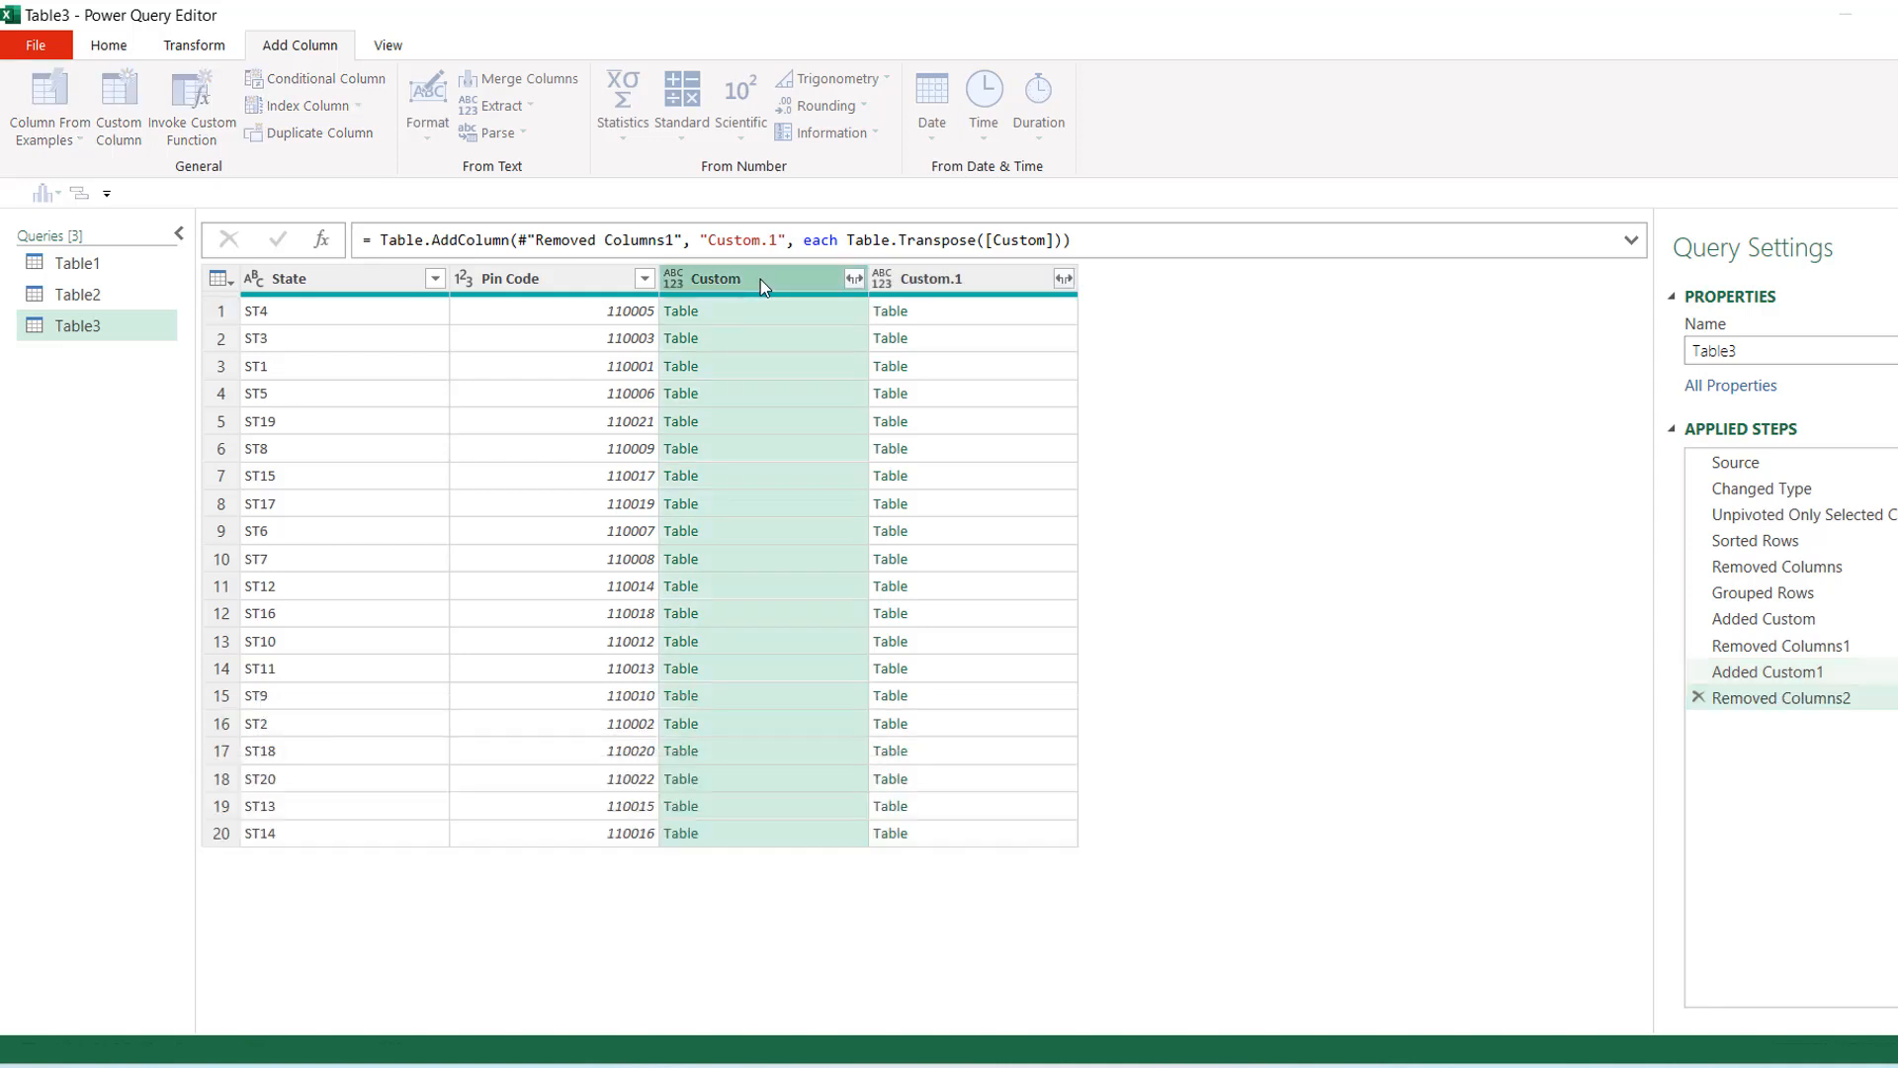
{"action": "left_click", "coordinate": [823, 312]}
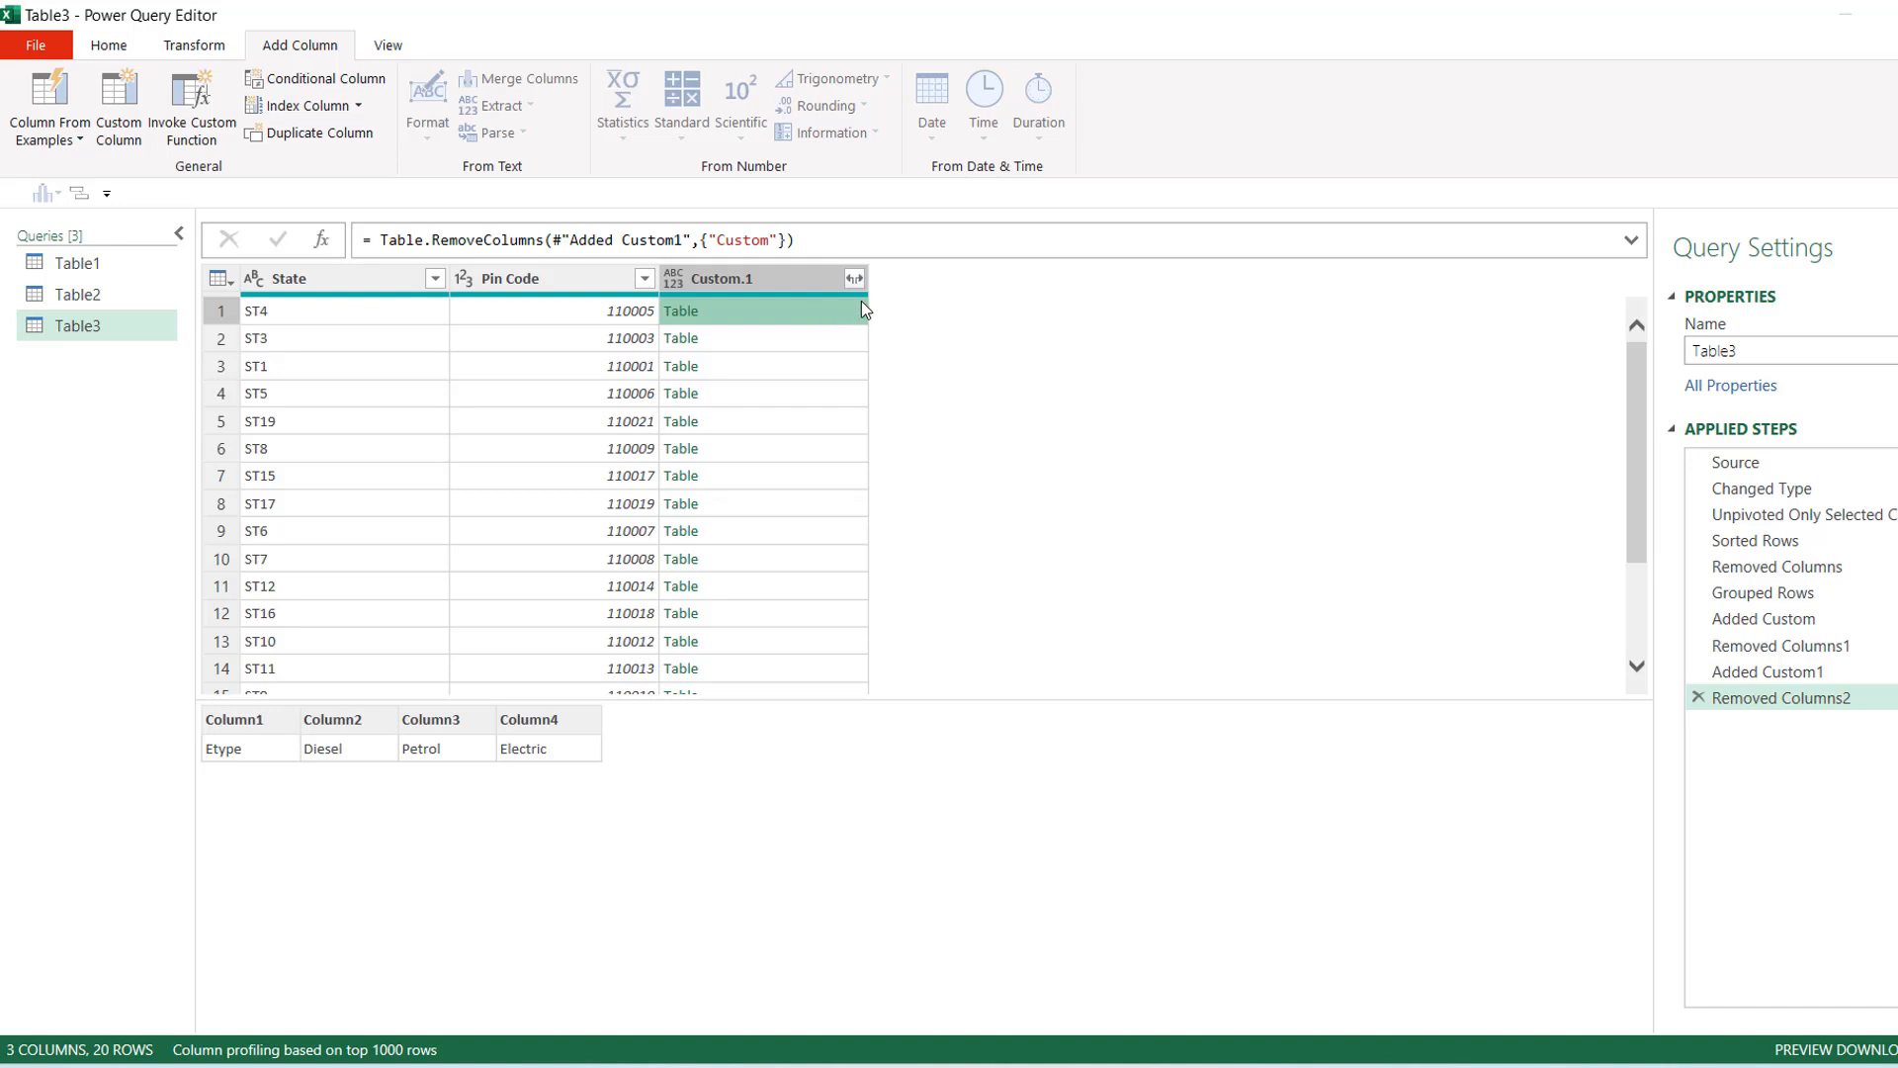
Expand Custom.1 into Column1 through Column4, using the original column name as prefix
{"action": "left_click", "coordinate": [856, 290]}
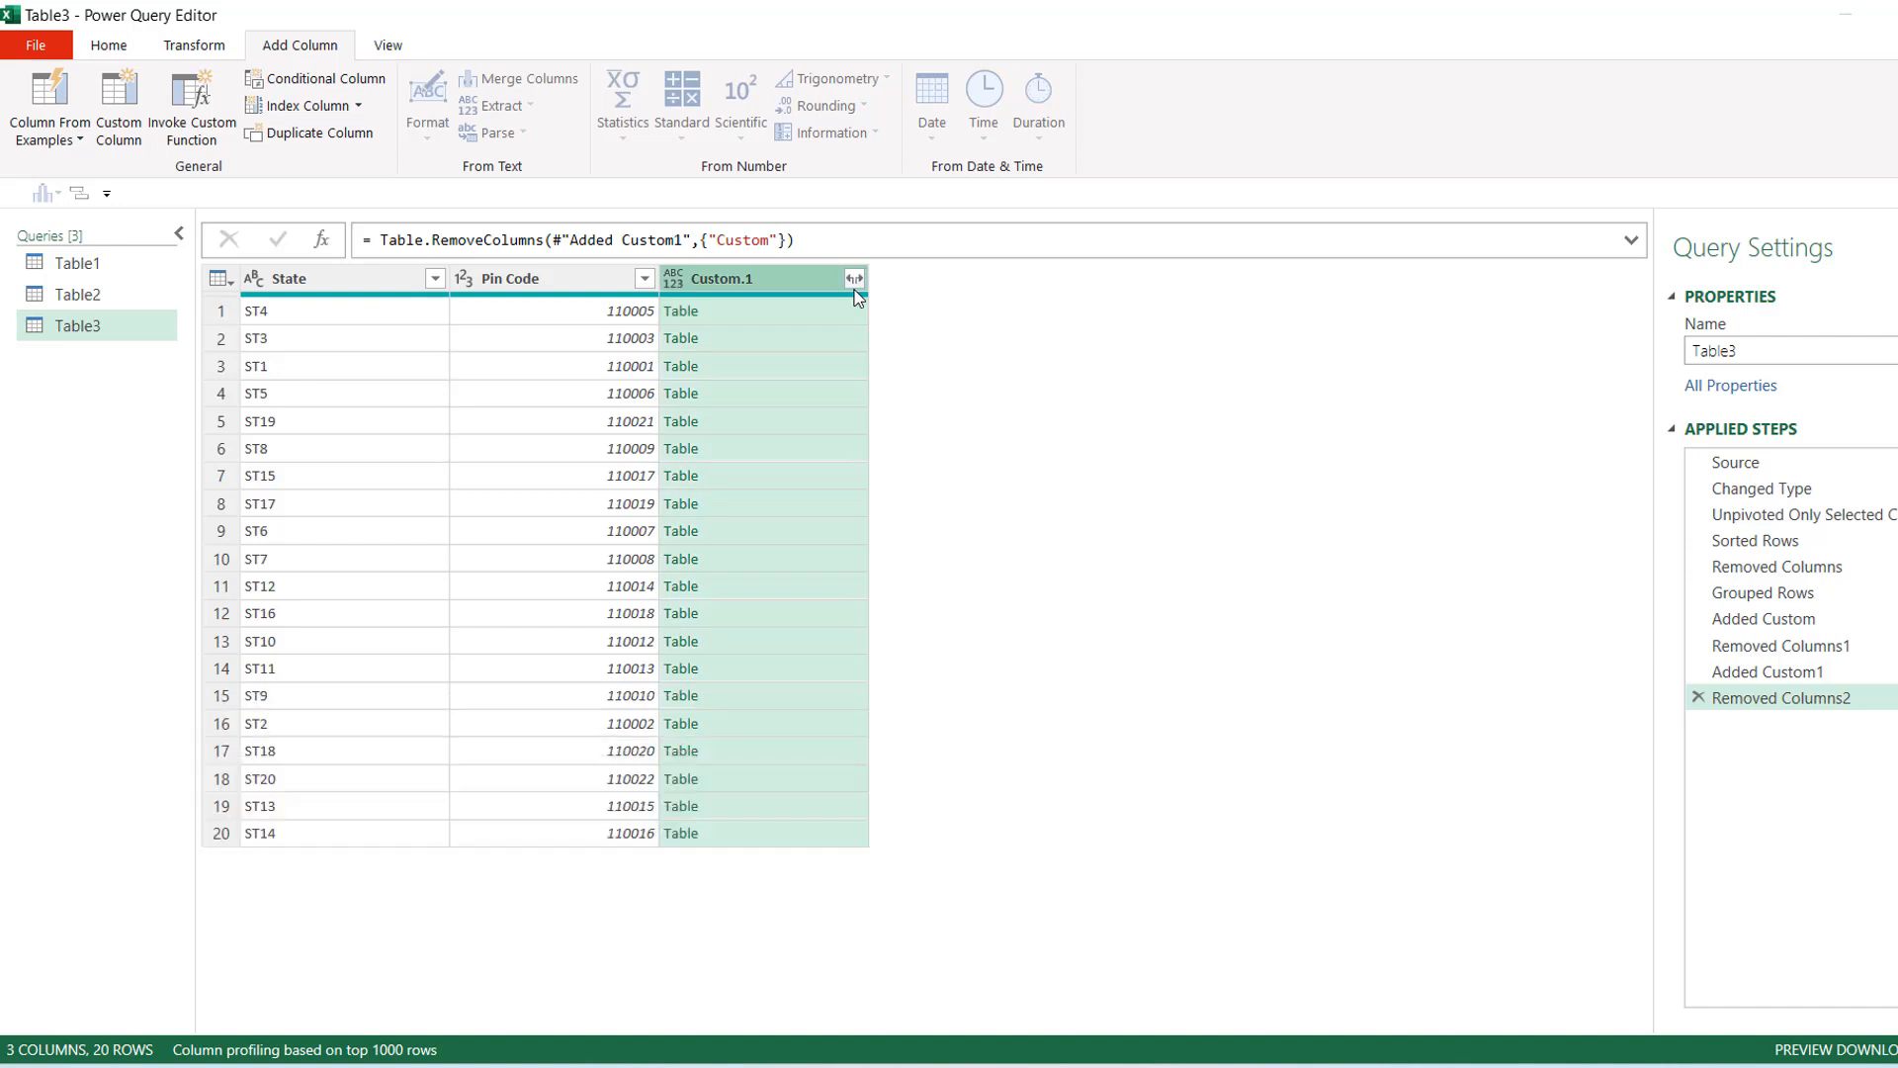
{"action": "left_click", "coordinate": [856, 281]}
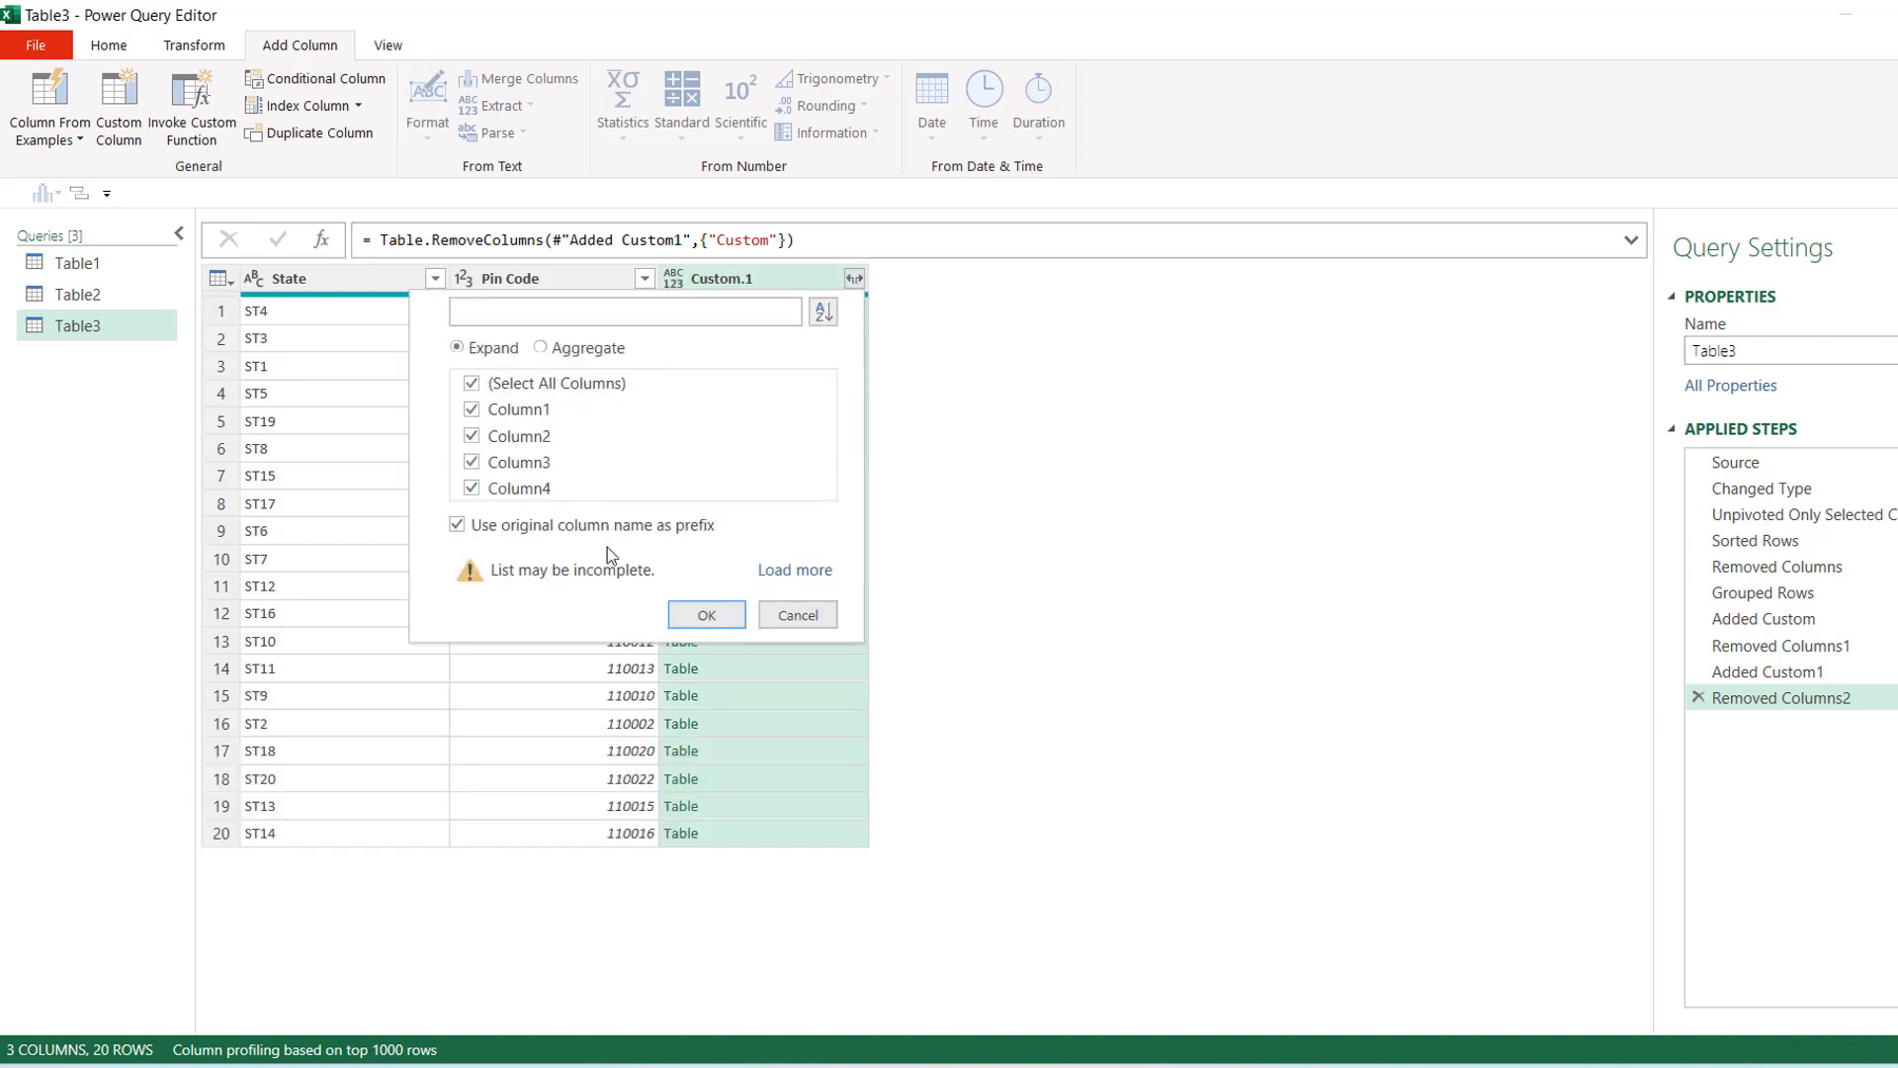
{"action": "left_click", "coordinate": [715, 615]}
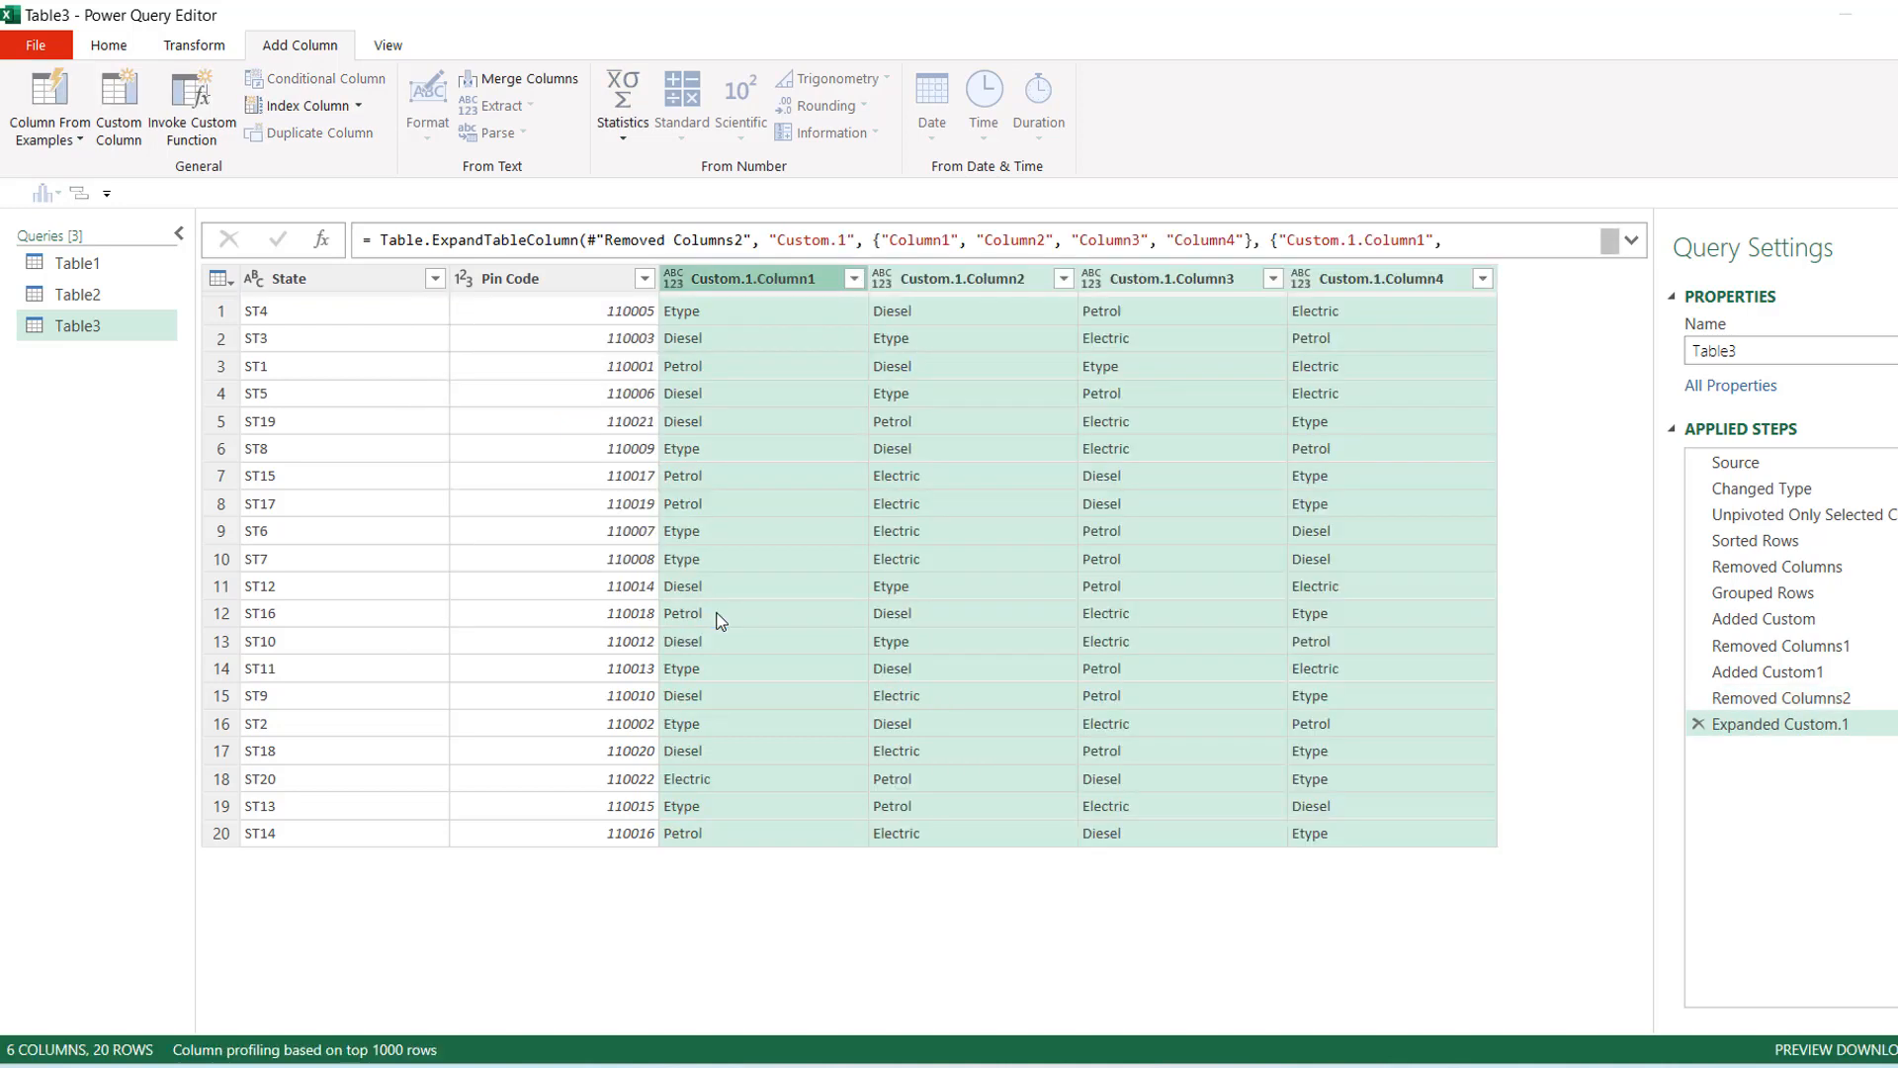
Inspect the four expanded fuel-type values for ST4 and delete the Expanded Custom.1 step
{"action": "left_click", "coordinate": [758, 317]}
{"action": "left_click", "coordinate": [921, 311]}
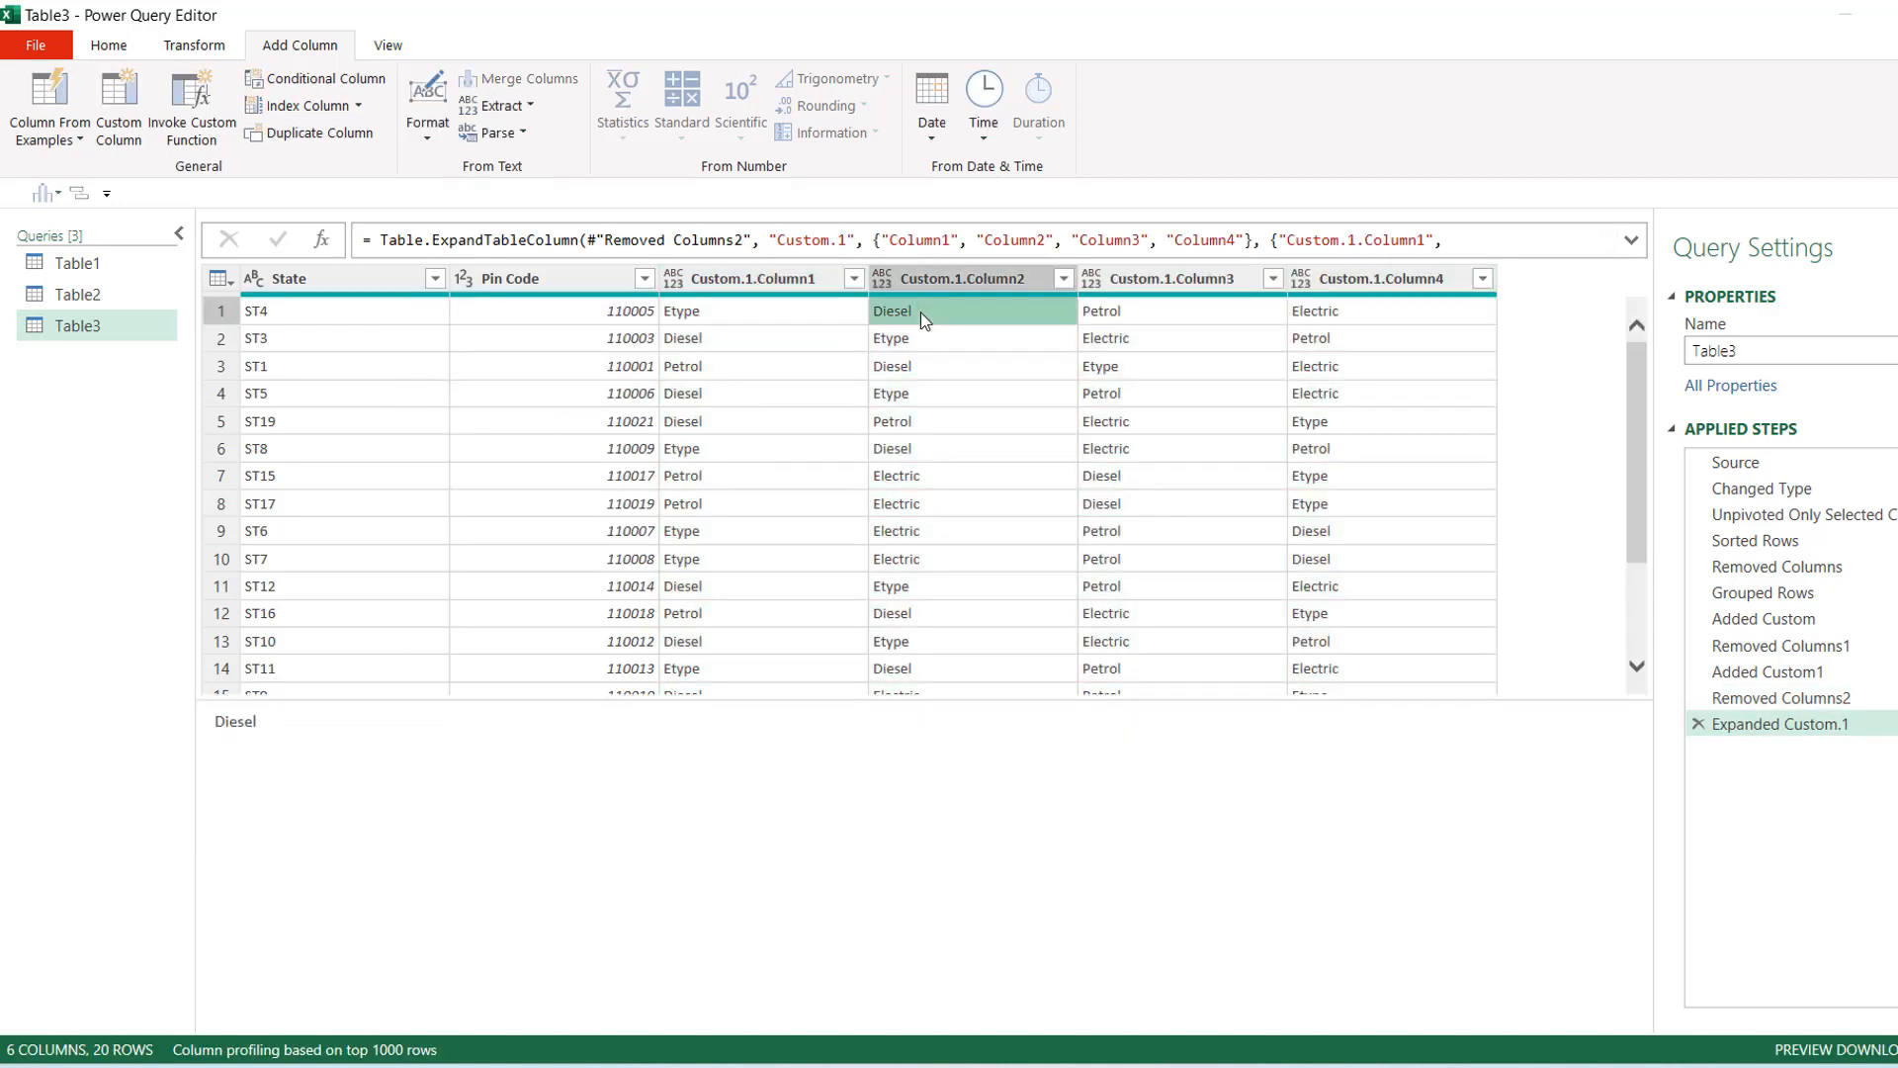
{"action": "left_click", "coordinate": [1113, 317]}
{"action": "left_click", "coordinate": [1325, 319]}
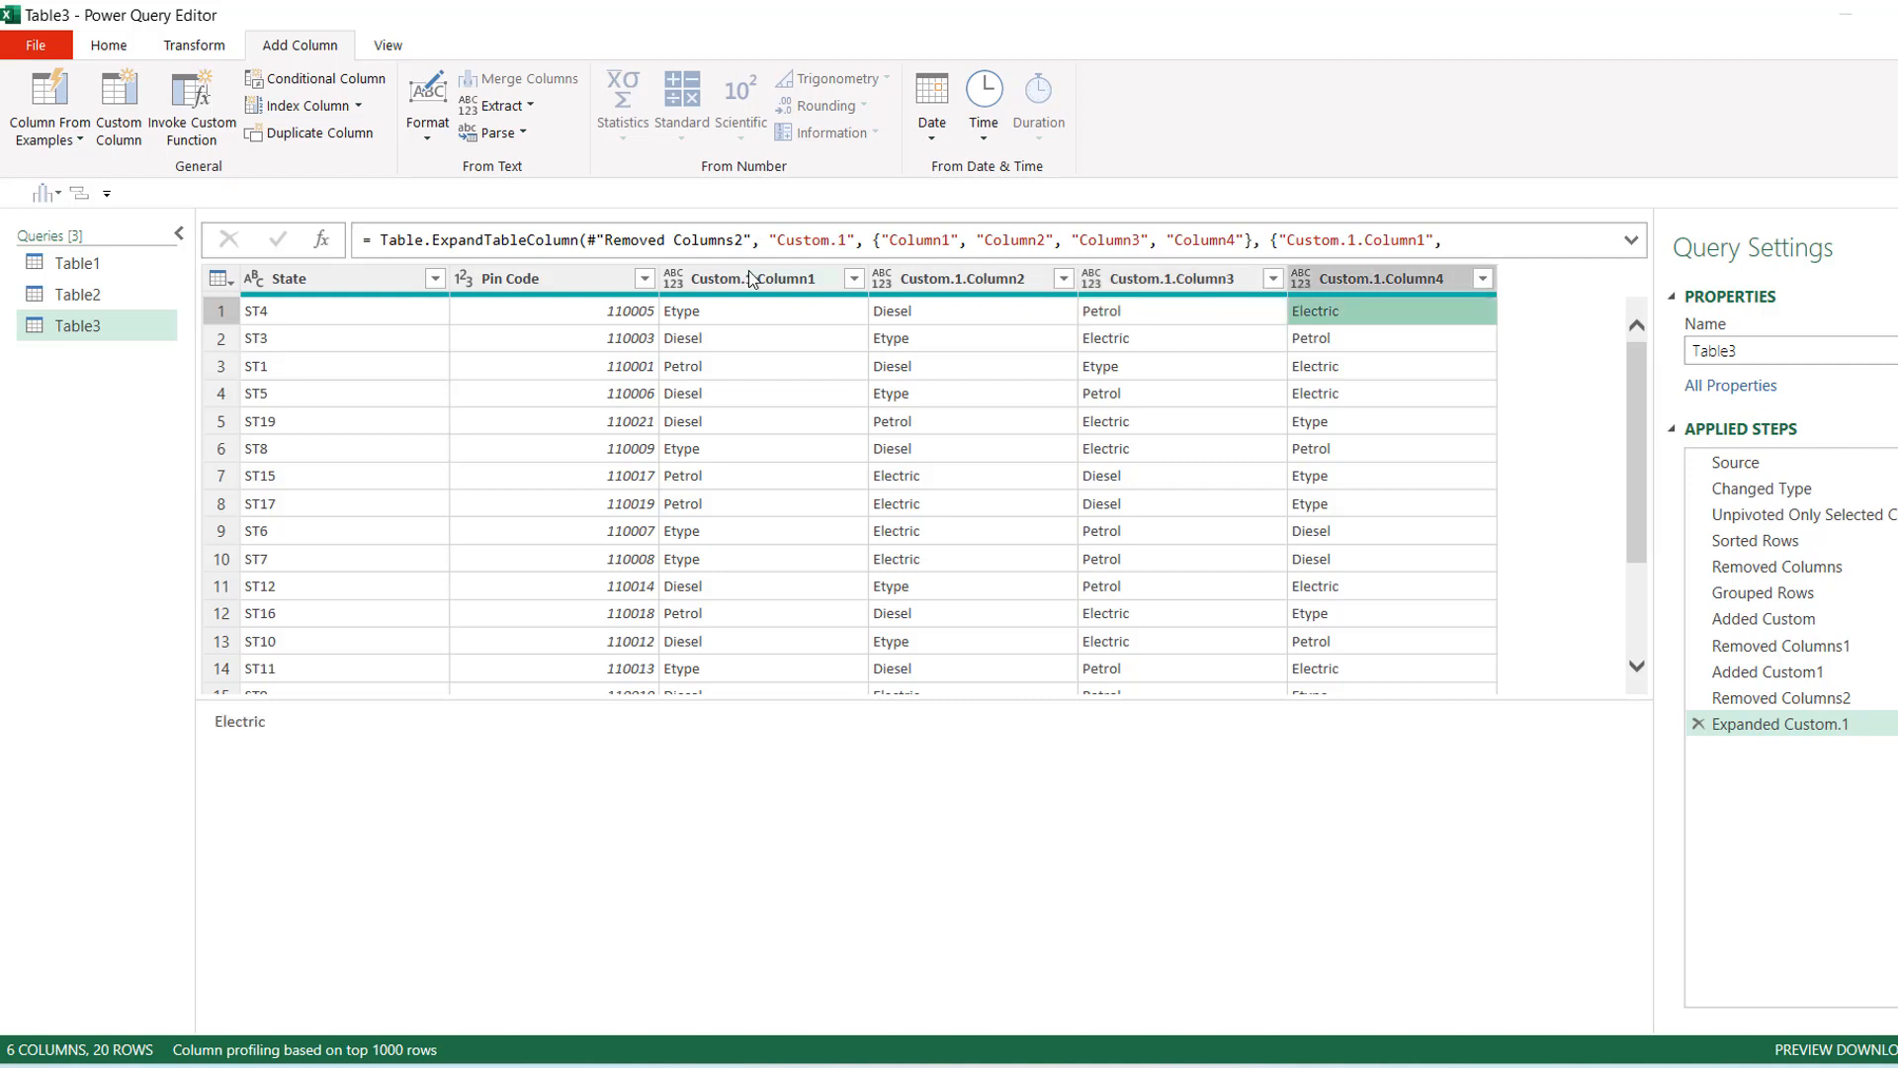
{"action": "left_click", "coordinate": [1699, 725]}
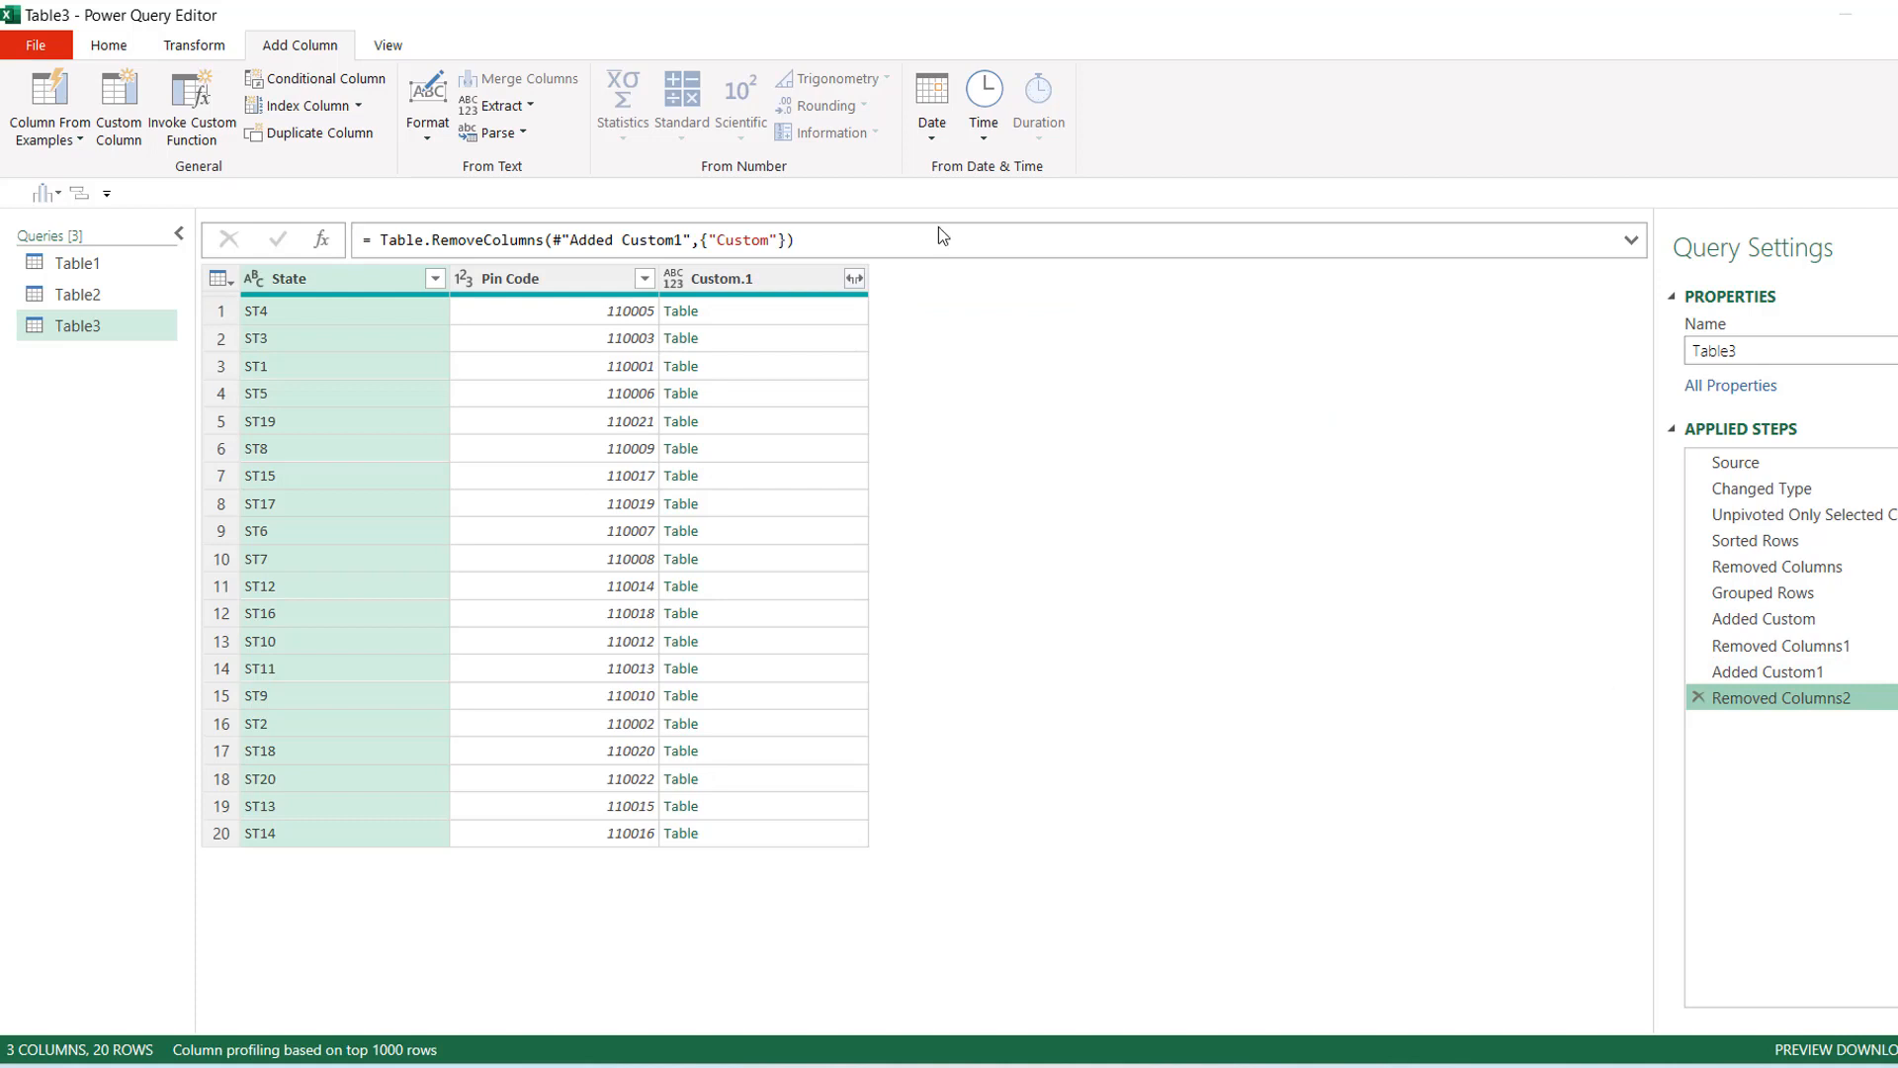
Rename the Custom.1 column to Levels
{"action": "double_click", "coordinate": [717, 281]}
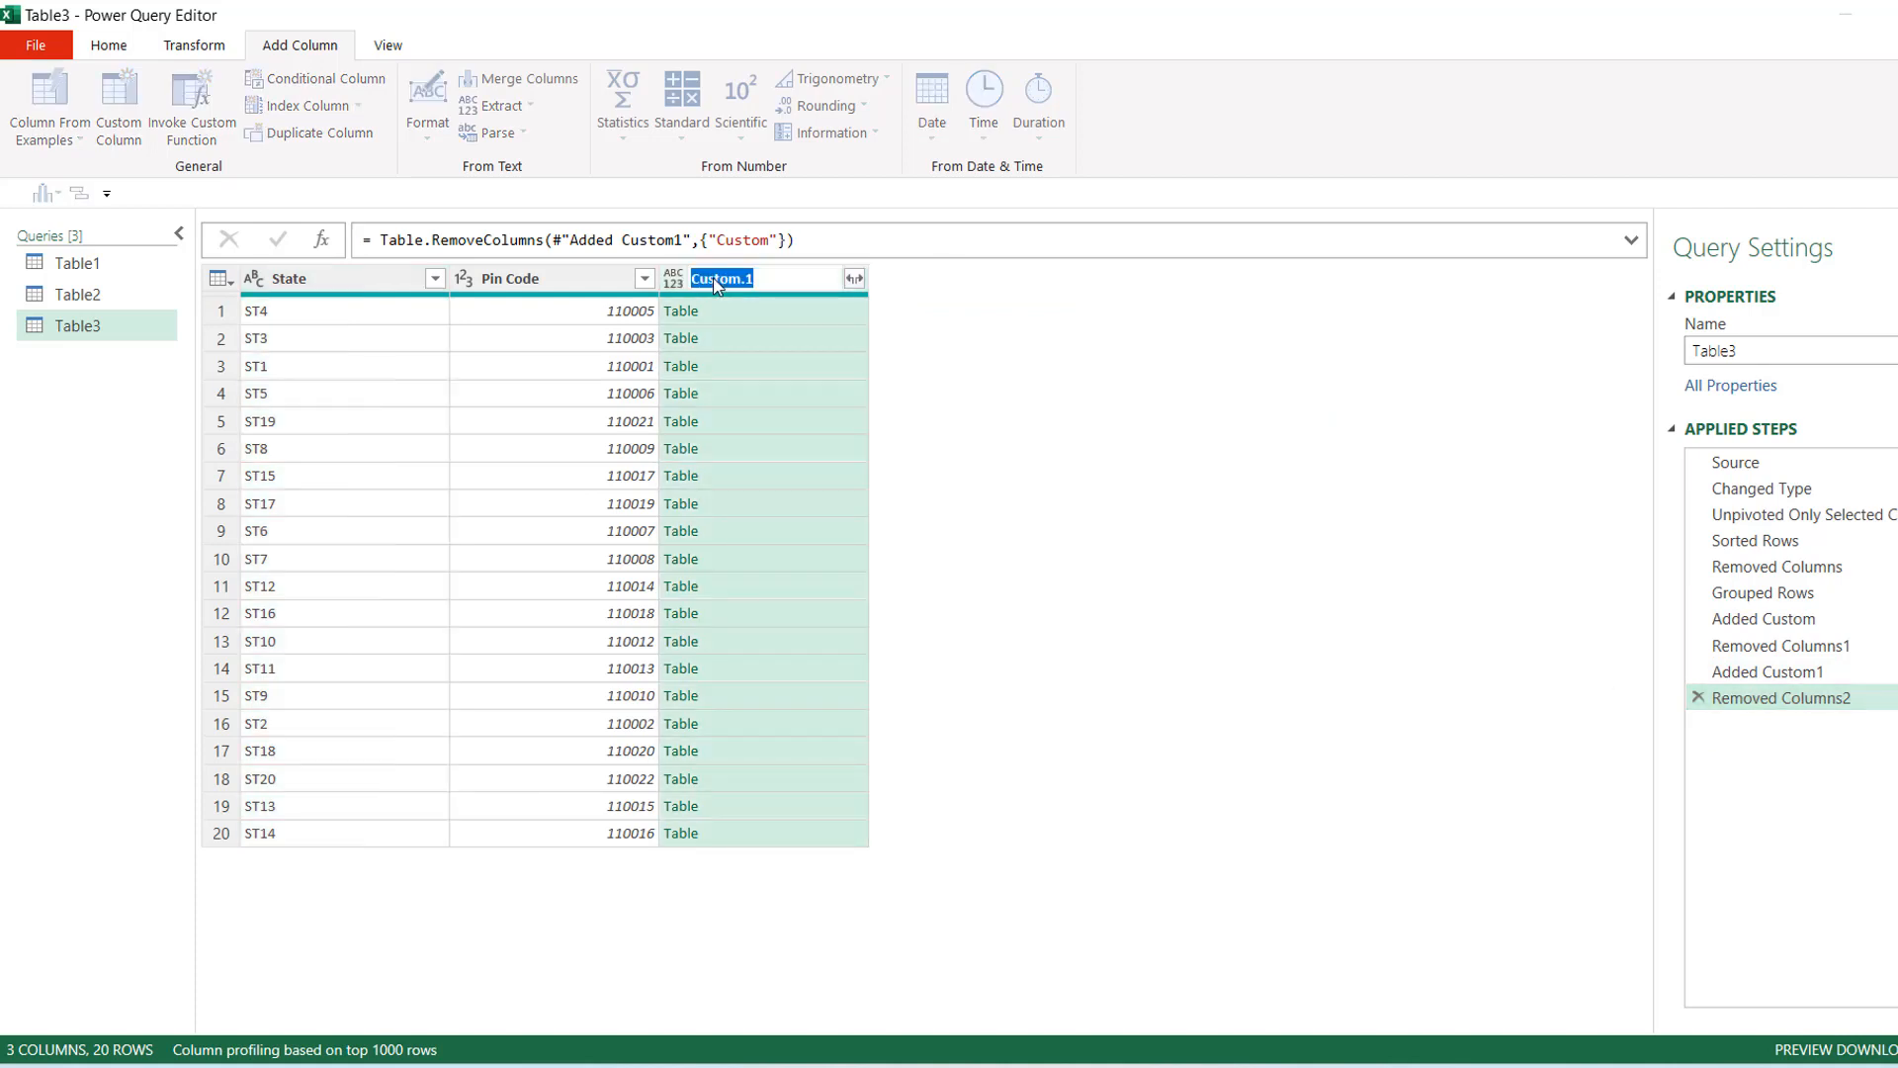
{"action": "type", "text": "a"}
{"action": "key", "text": "BackSpace"}
{"action": "key", "text": "BackSpace"}
{"action": "key", "text": "BackSpace"}
{"action": "key", "text": "BackSpace"}
{"action": "type", "text": "Levels"}
{"action": "key", "text": "Return"}
Expand the Levels column into Column1 through Column4 without using the original column name as prefix
{"action": "left_click", "coordinate": [859, 283]}
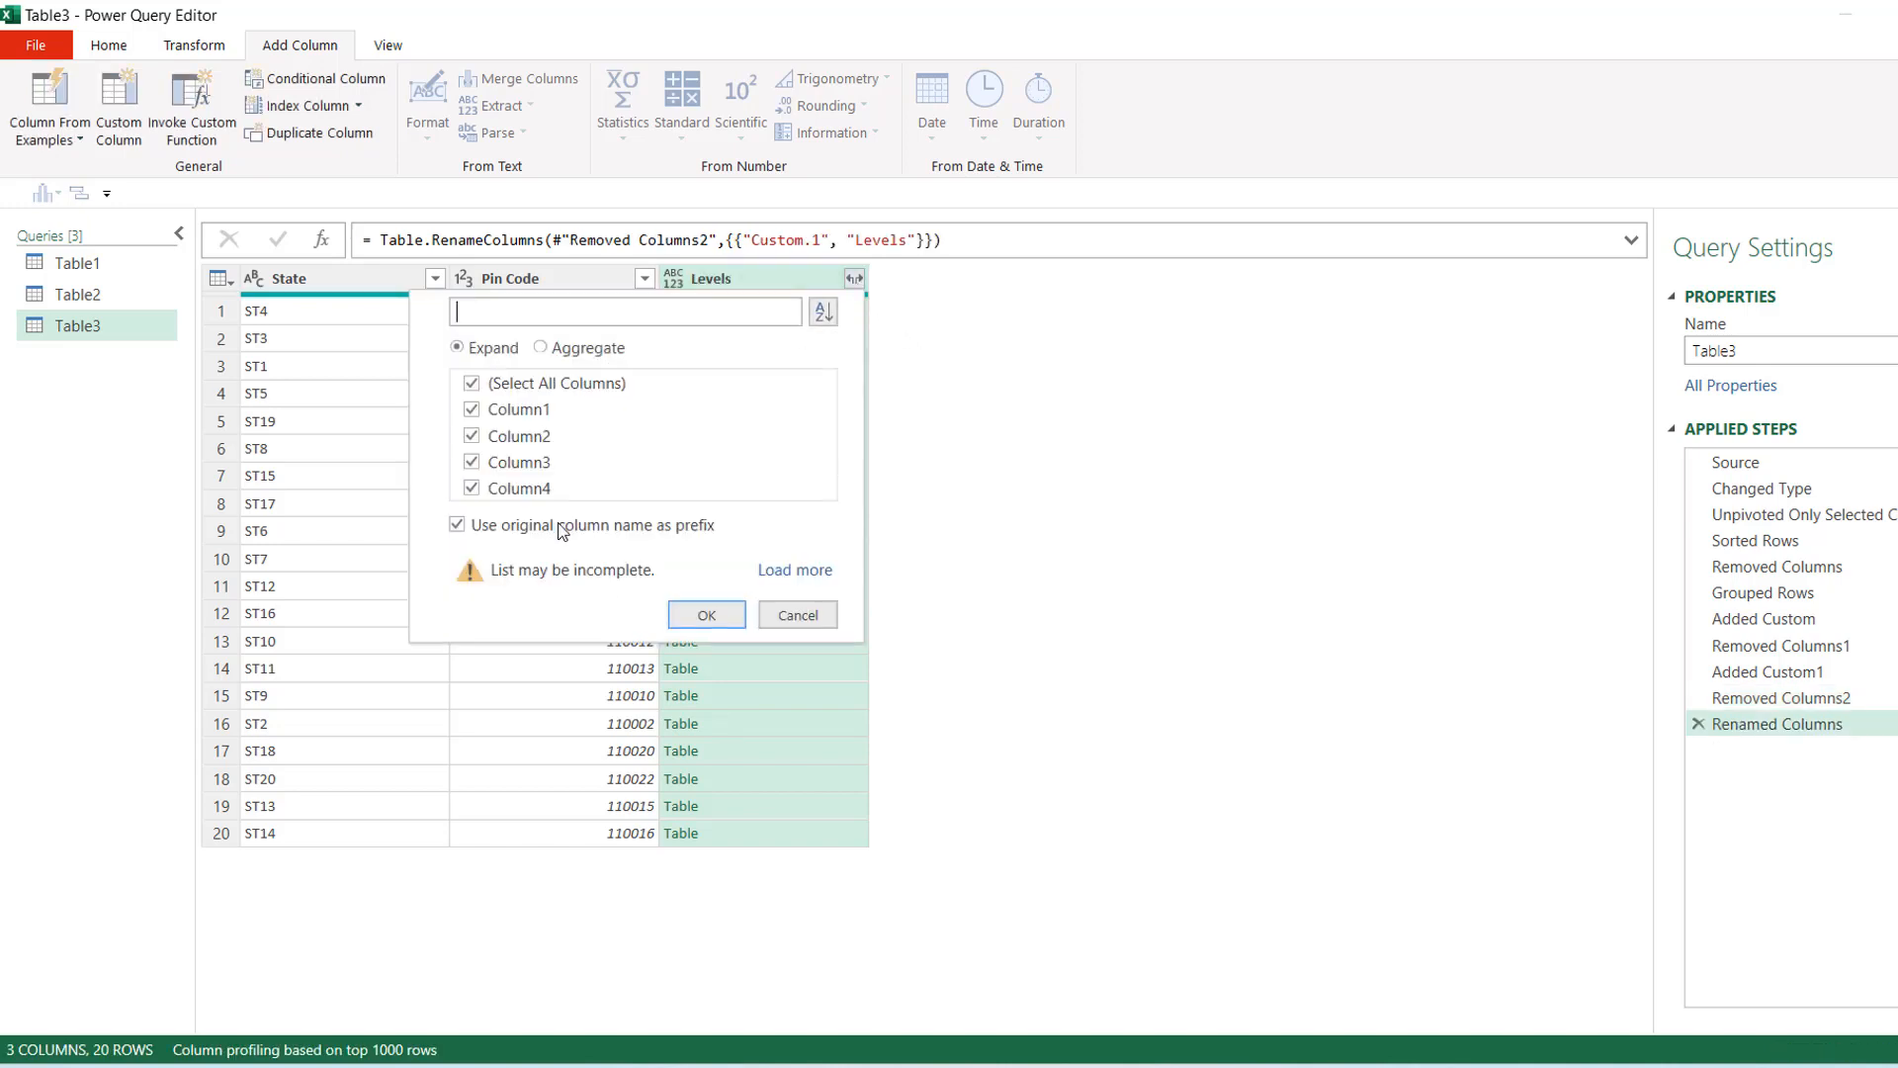
{"action": "left_click", "coordinate": [458, 527]}
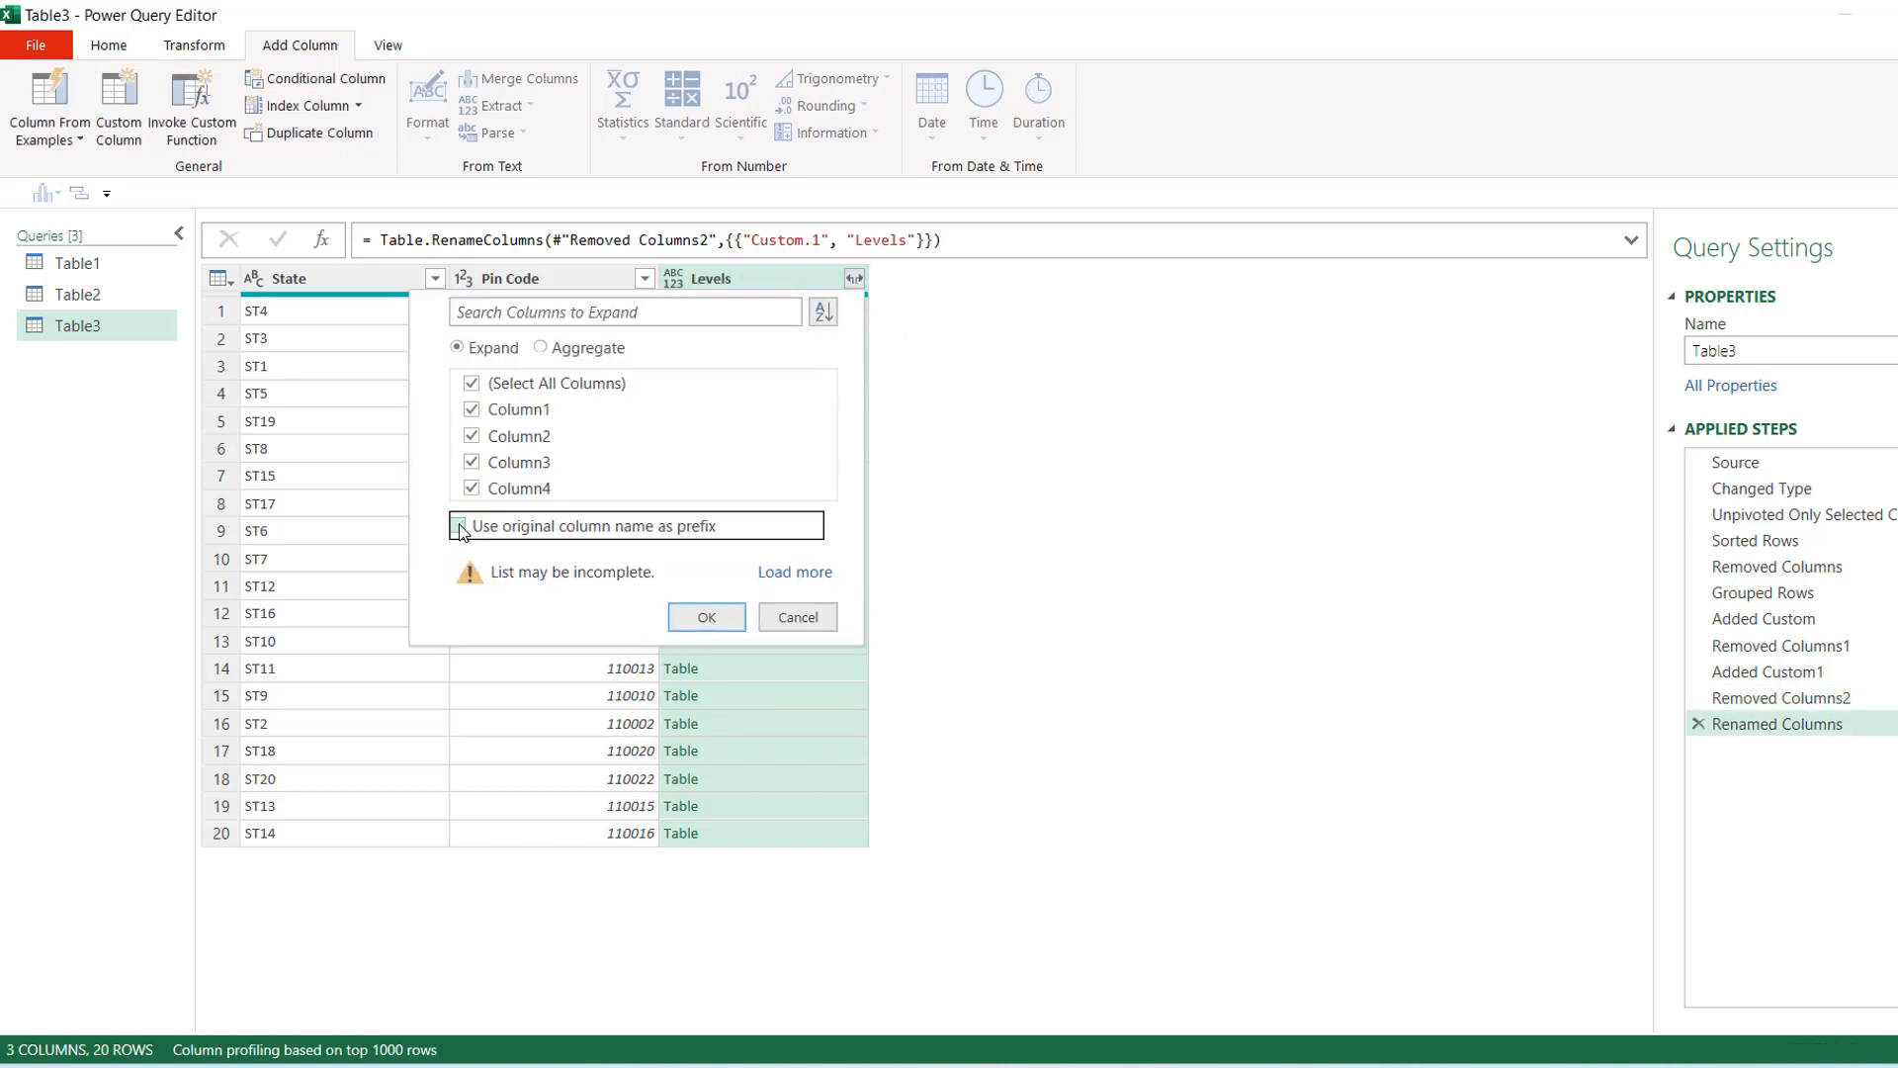
{"action": "left_click", "coordinate": [707, 617]}
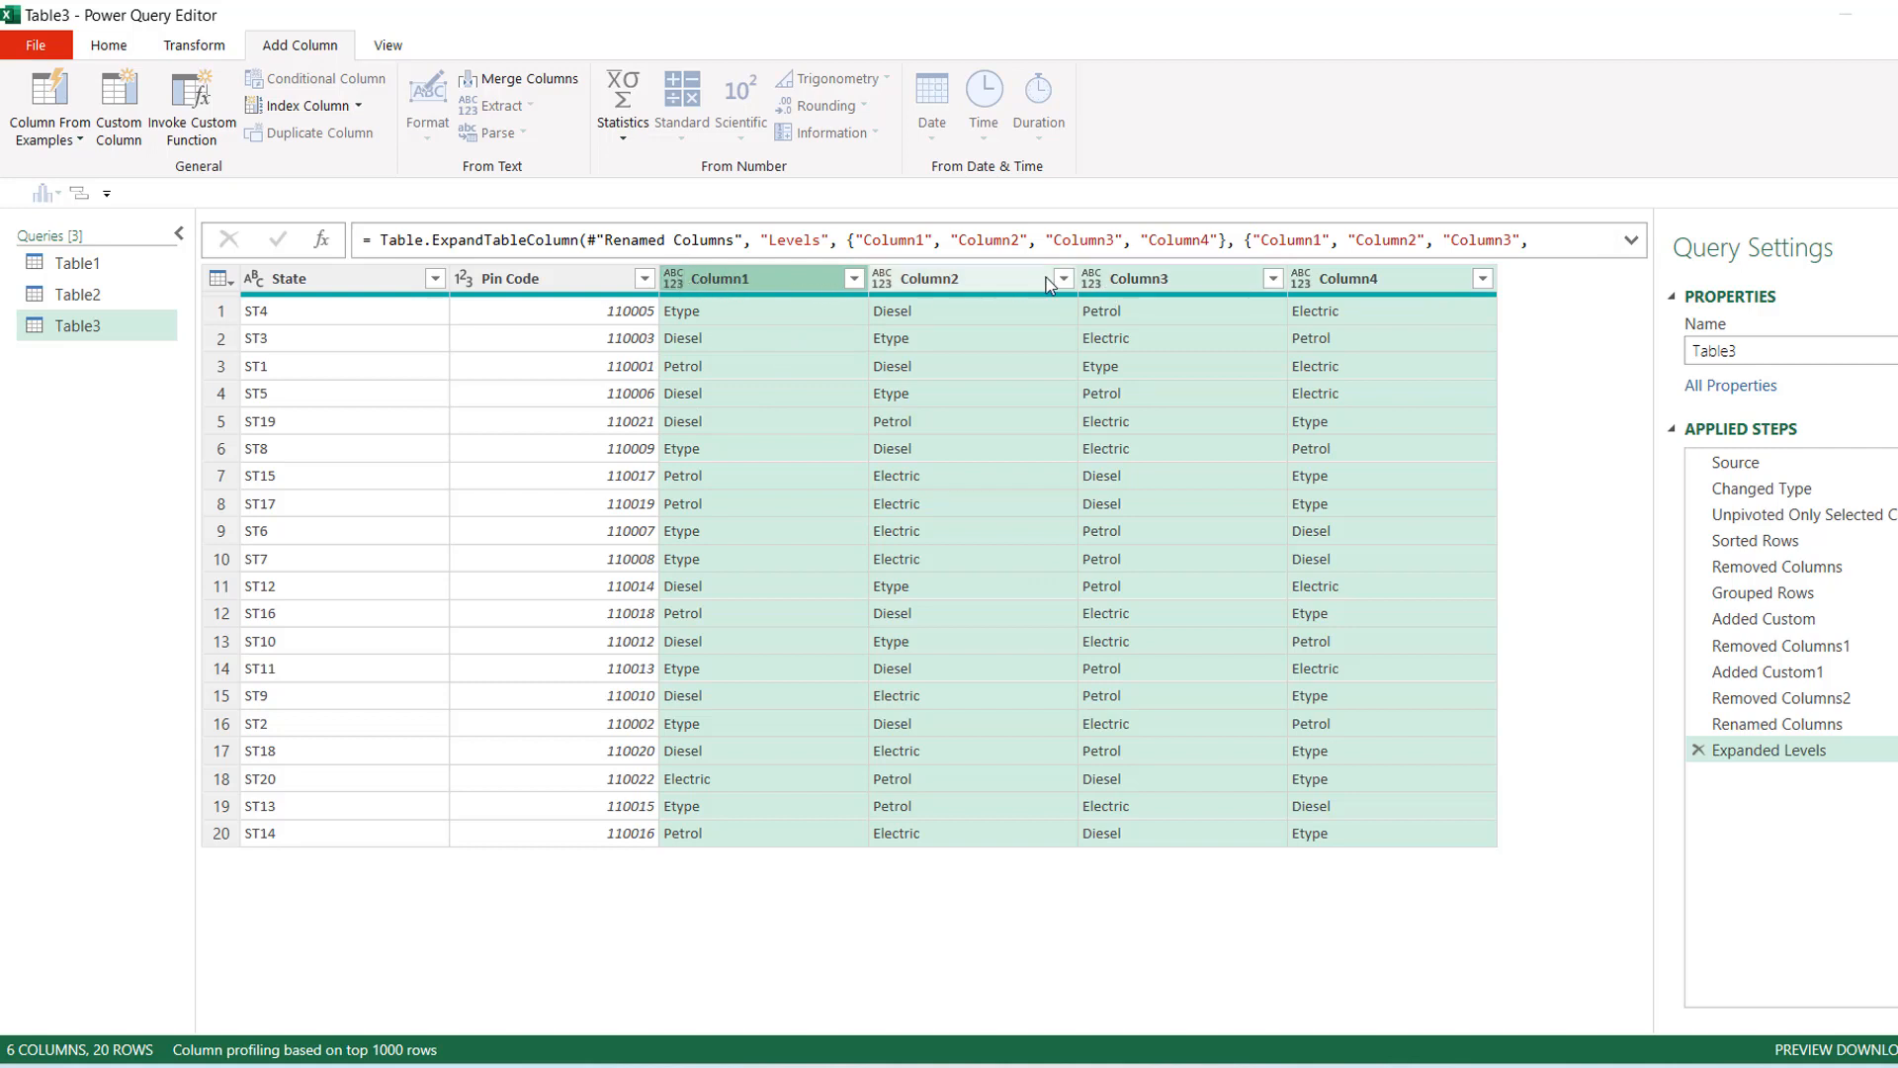
{"action": "left_click", "coordinate": [902, 240]}
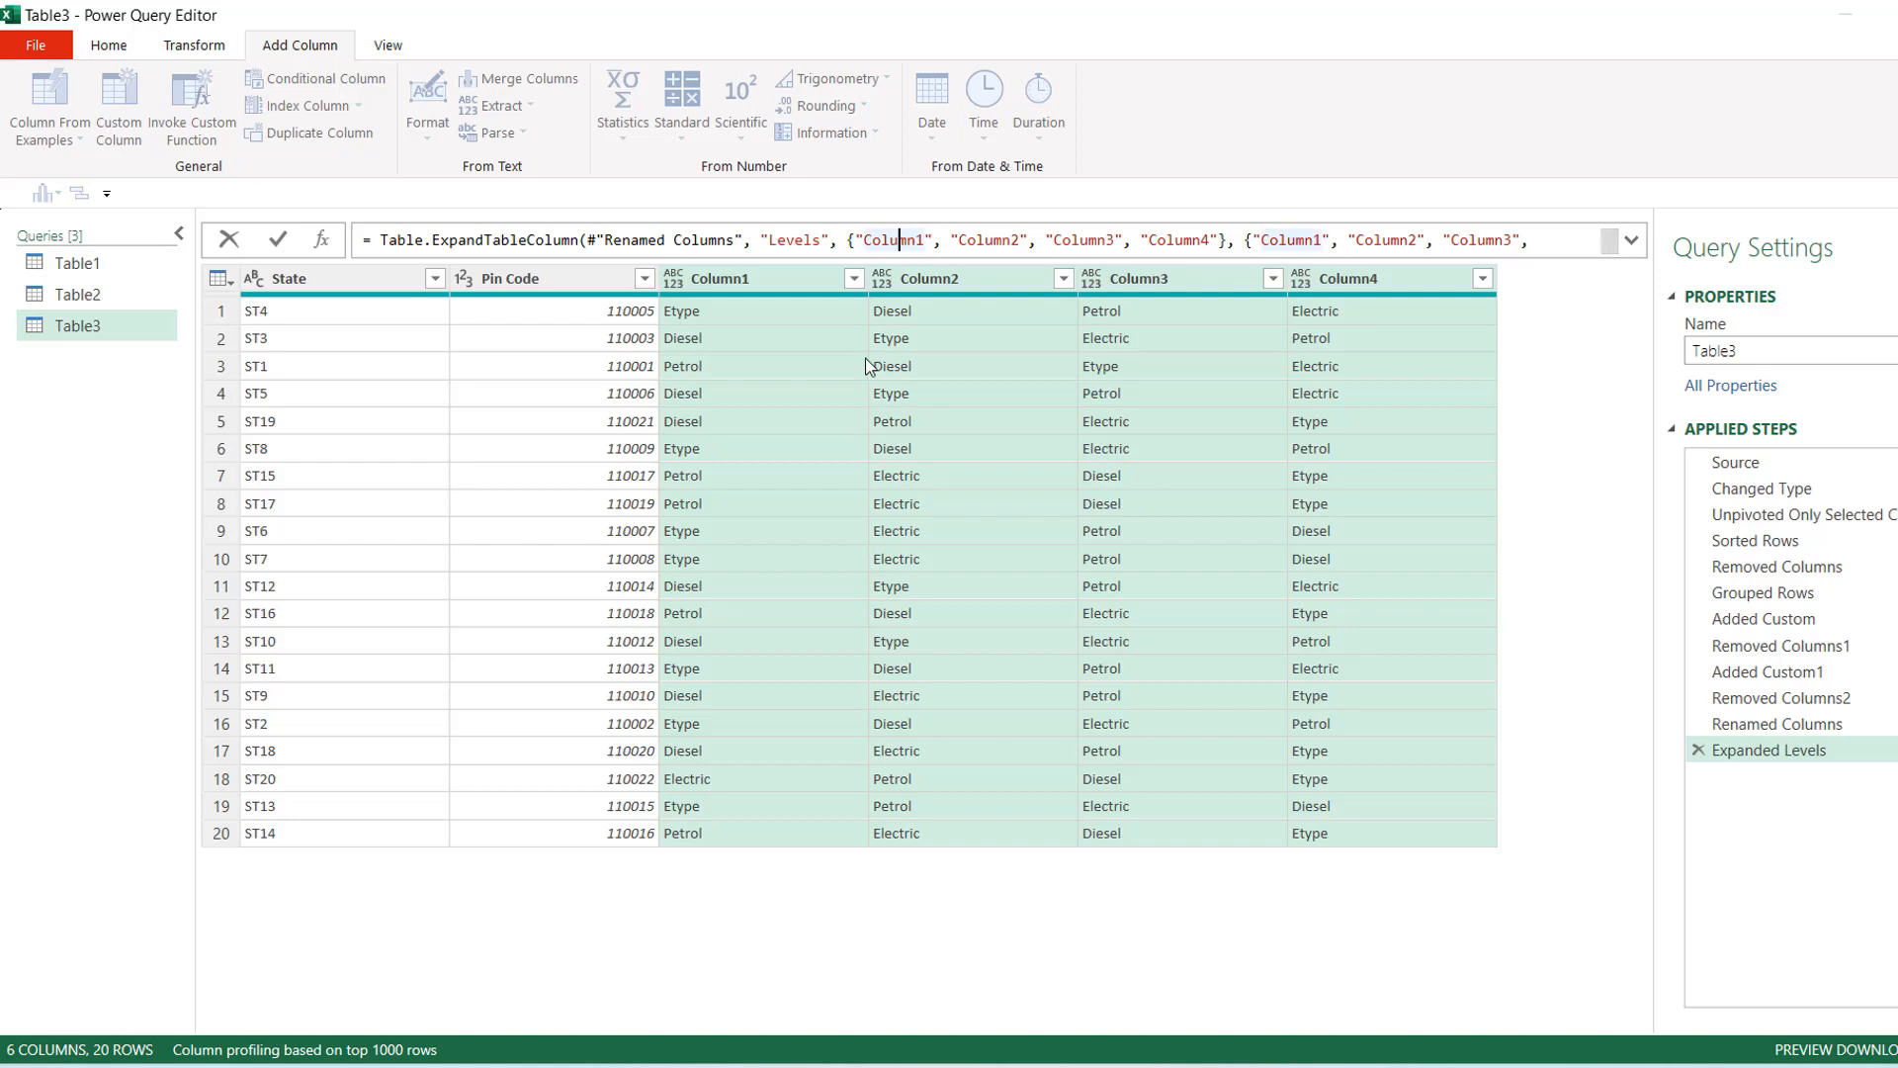
{"action": "left_click", "coordinate": [791, 358]}
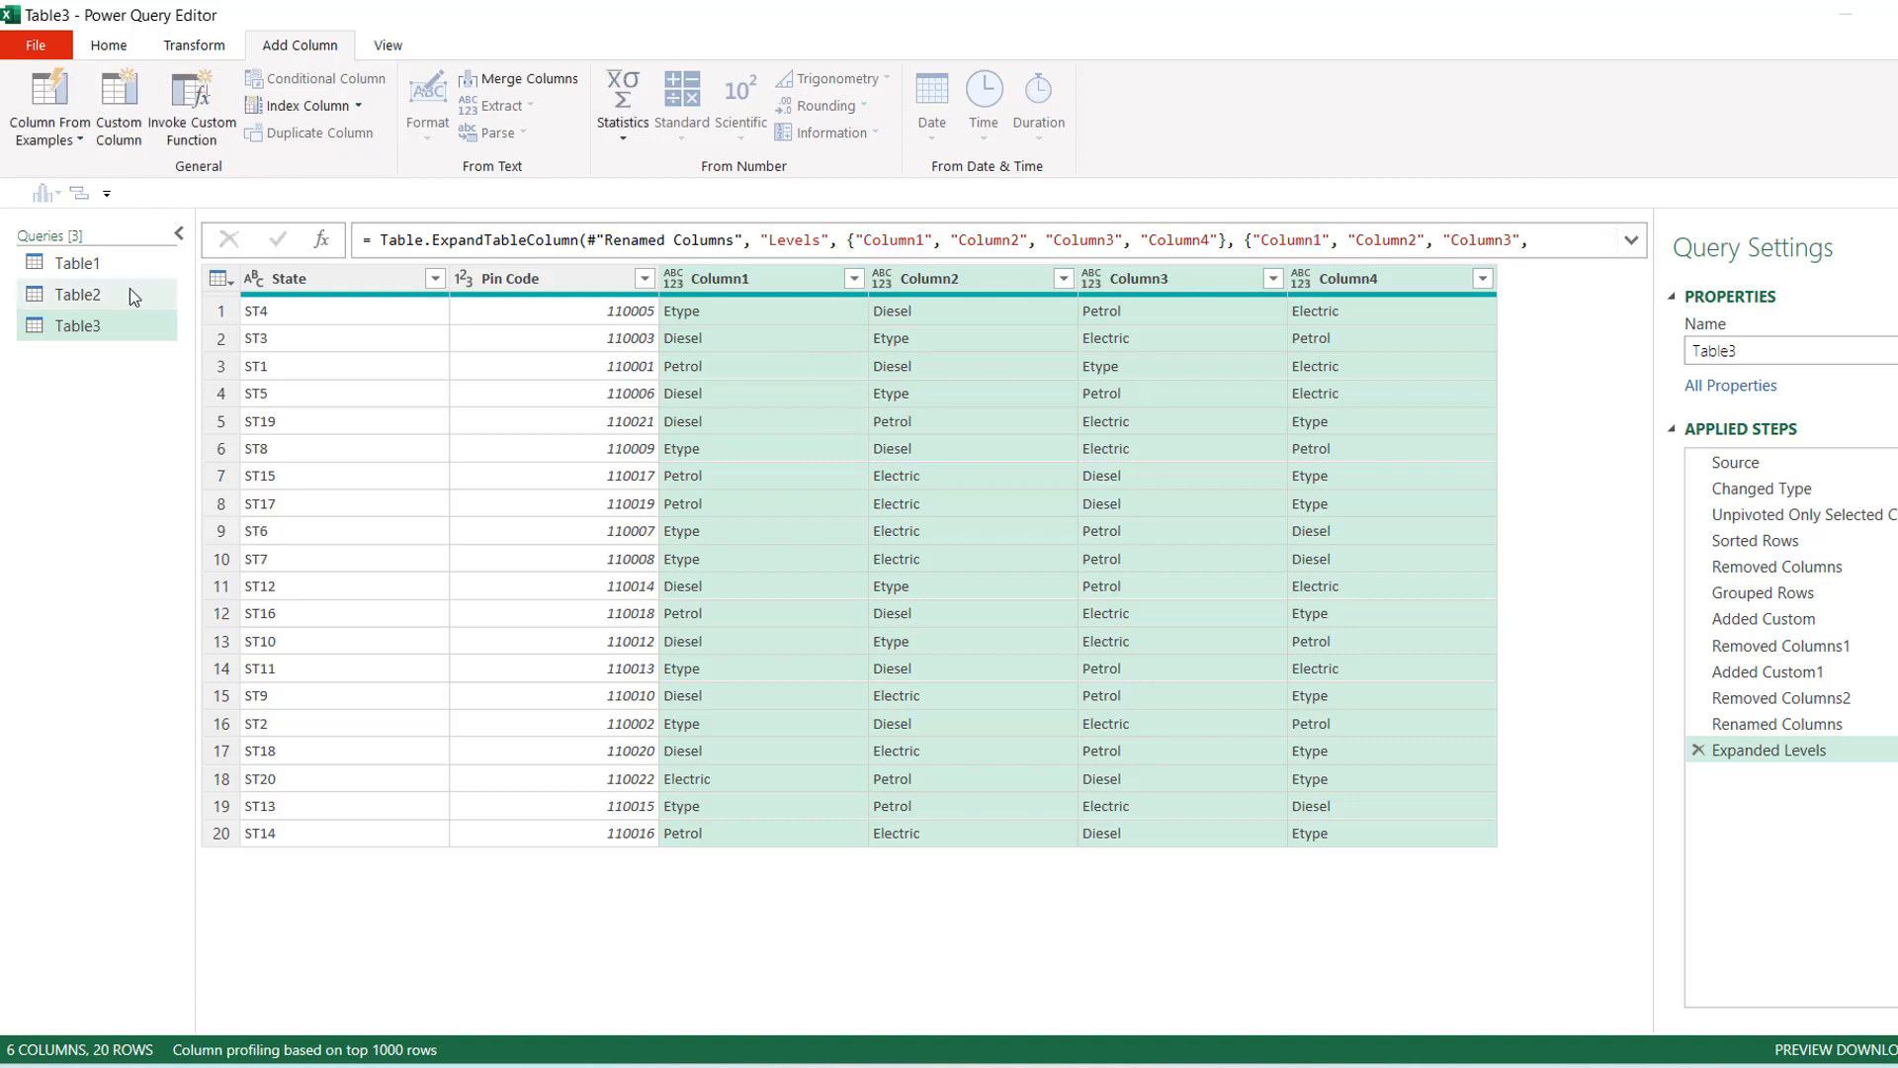
Load the Table3 query as a table into the existing worksheet at cell K1 of Sheet2, and close the query list
{"action": "left_click", "coordinate": [124, 326]}
{"action": "left_click", "coordinate": [120, 43]}
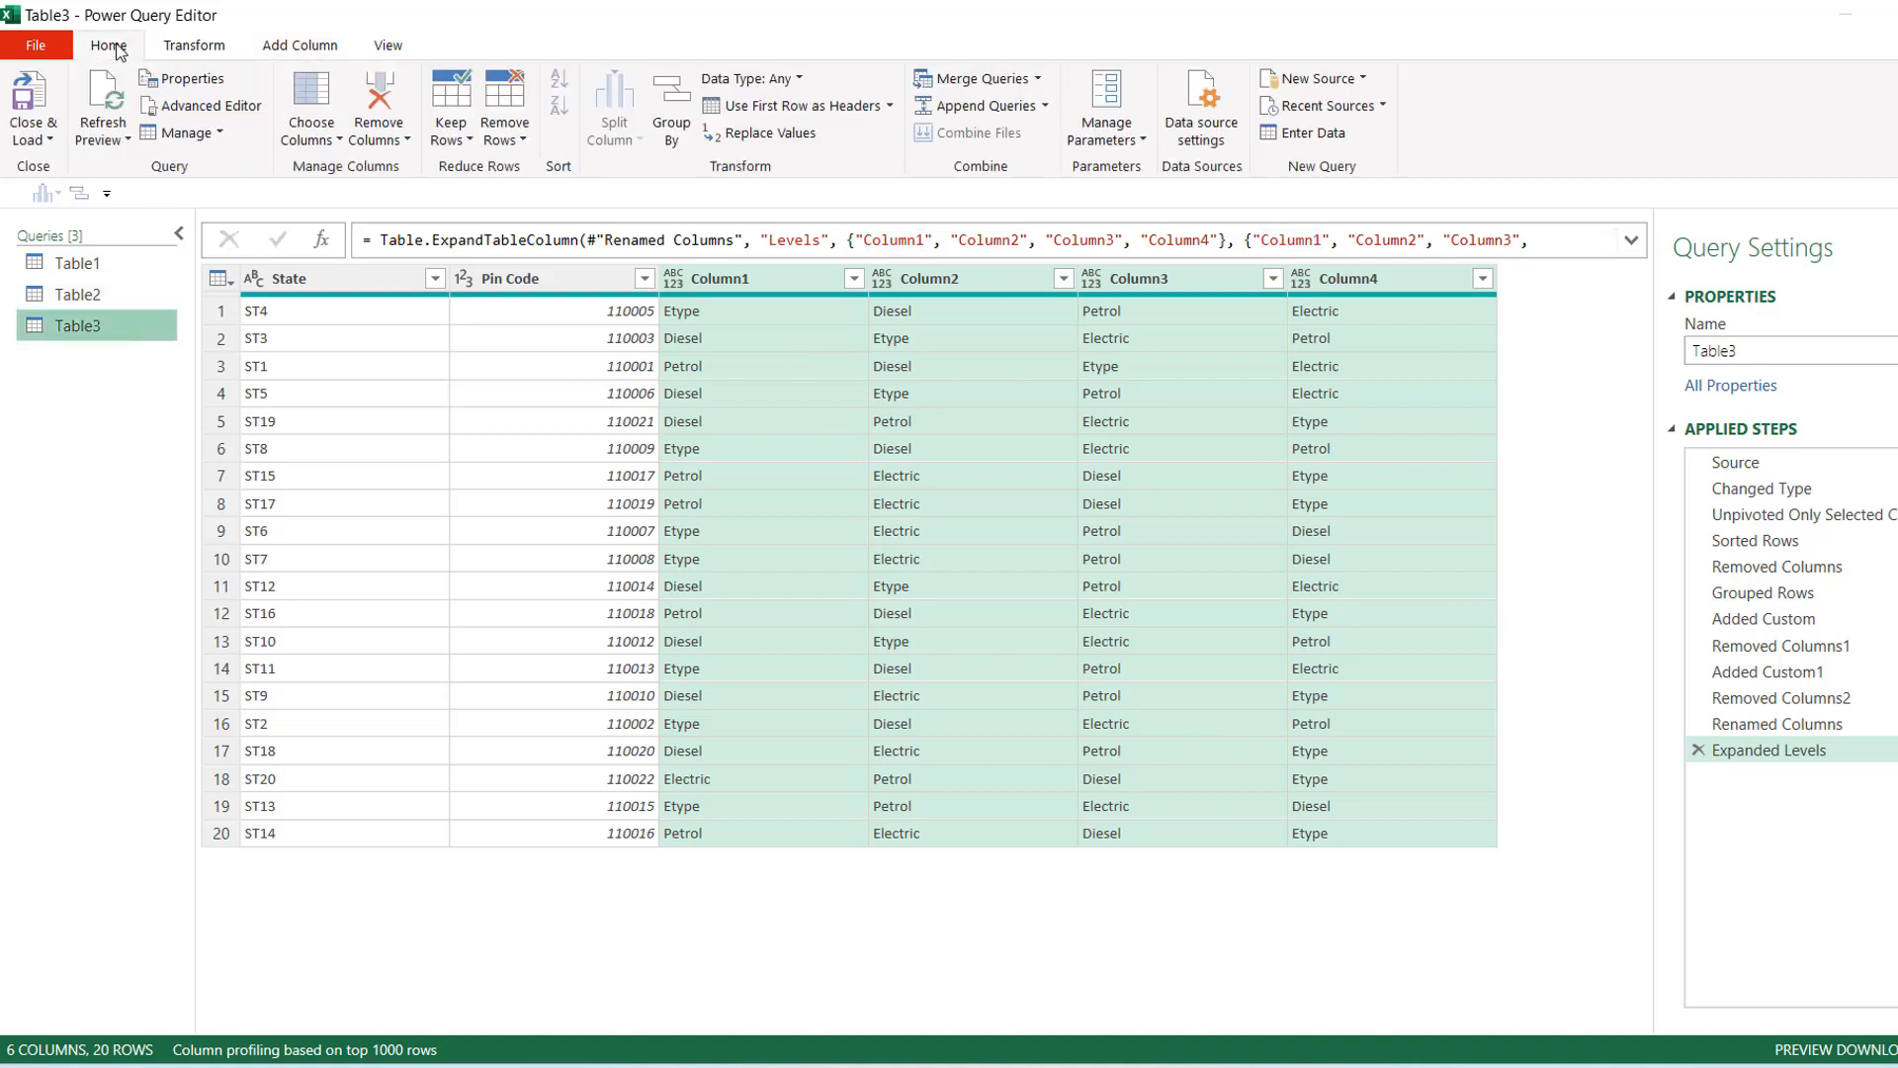
{"action": "left_click", "coordinate": [44, 141]}
{"action": "left_click", "coordinate": [90, 166]}
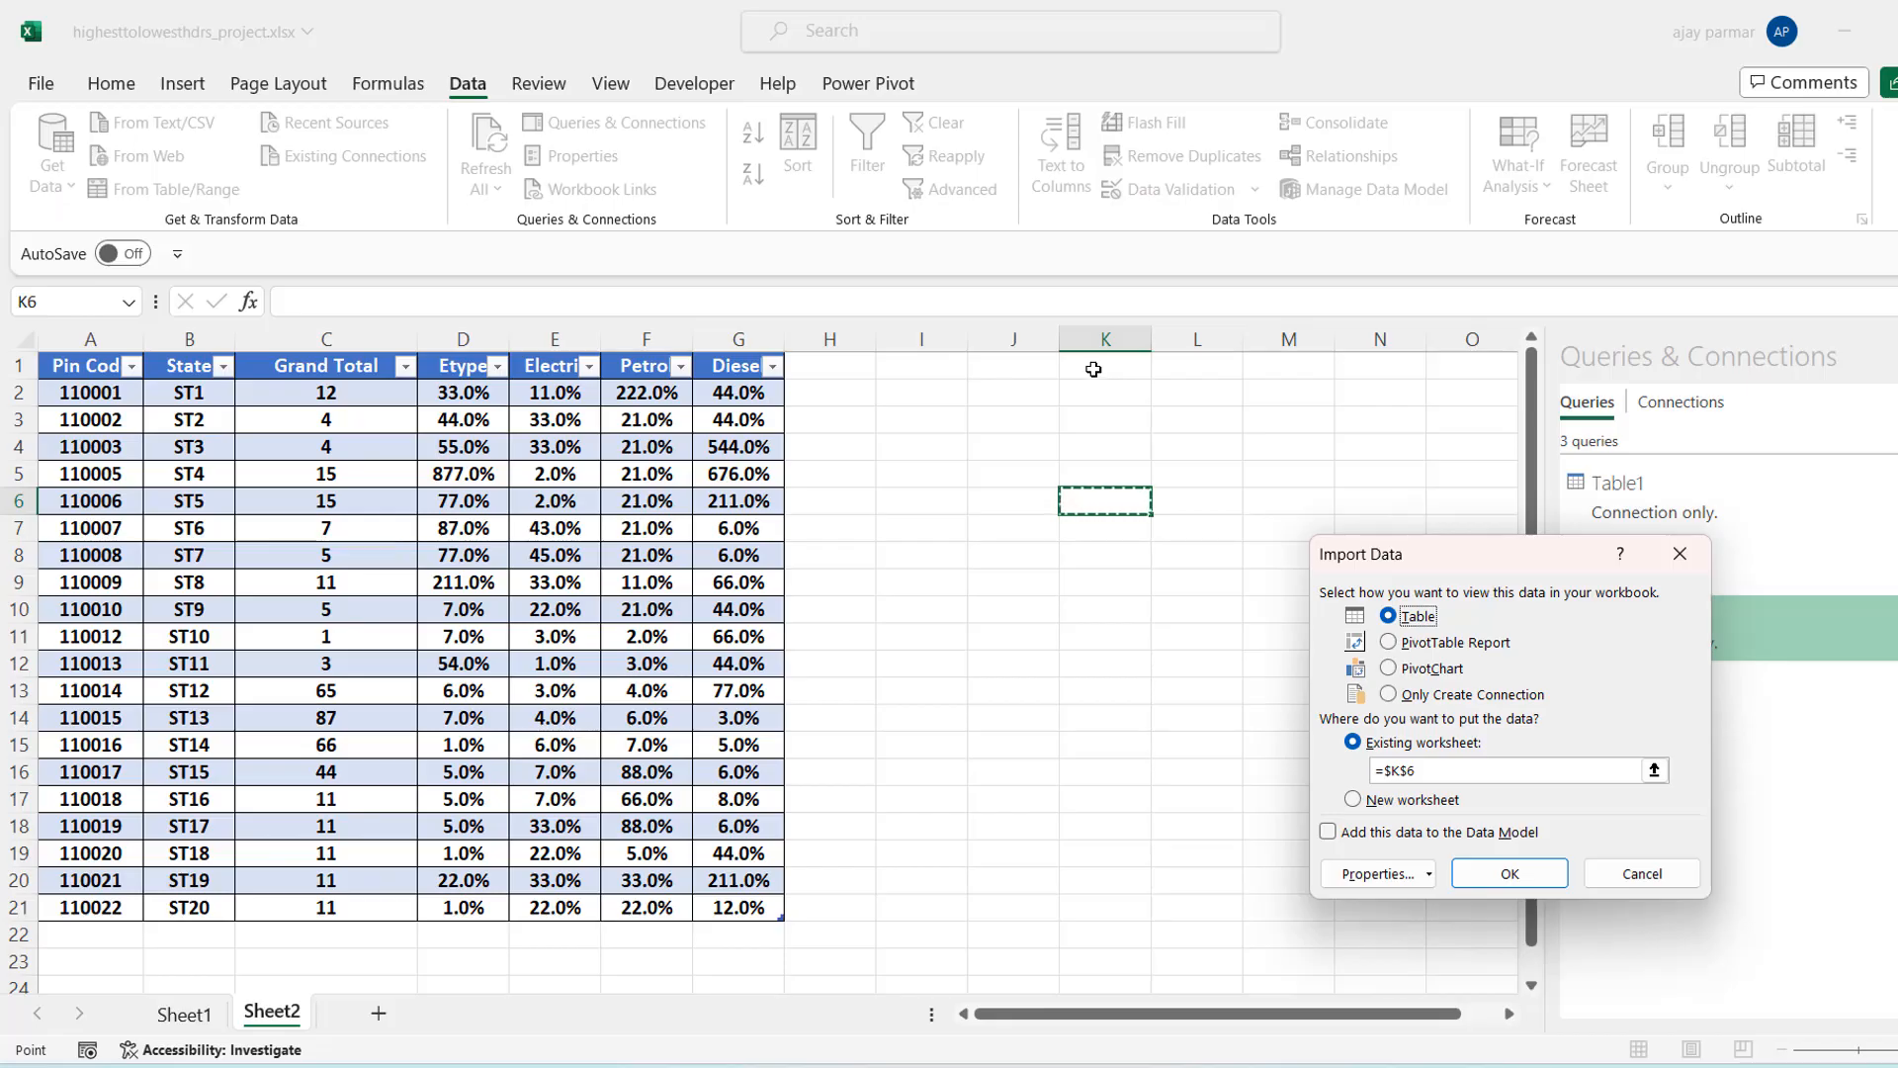
{"action": "left_click", "coordinate": [1093, 369]}
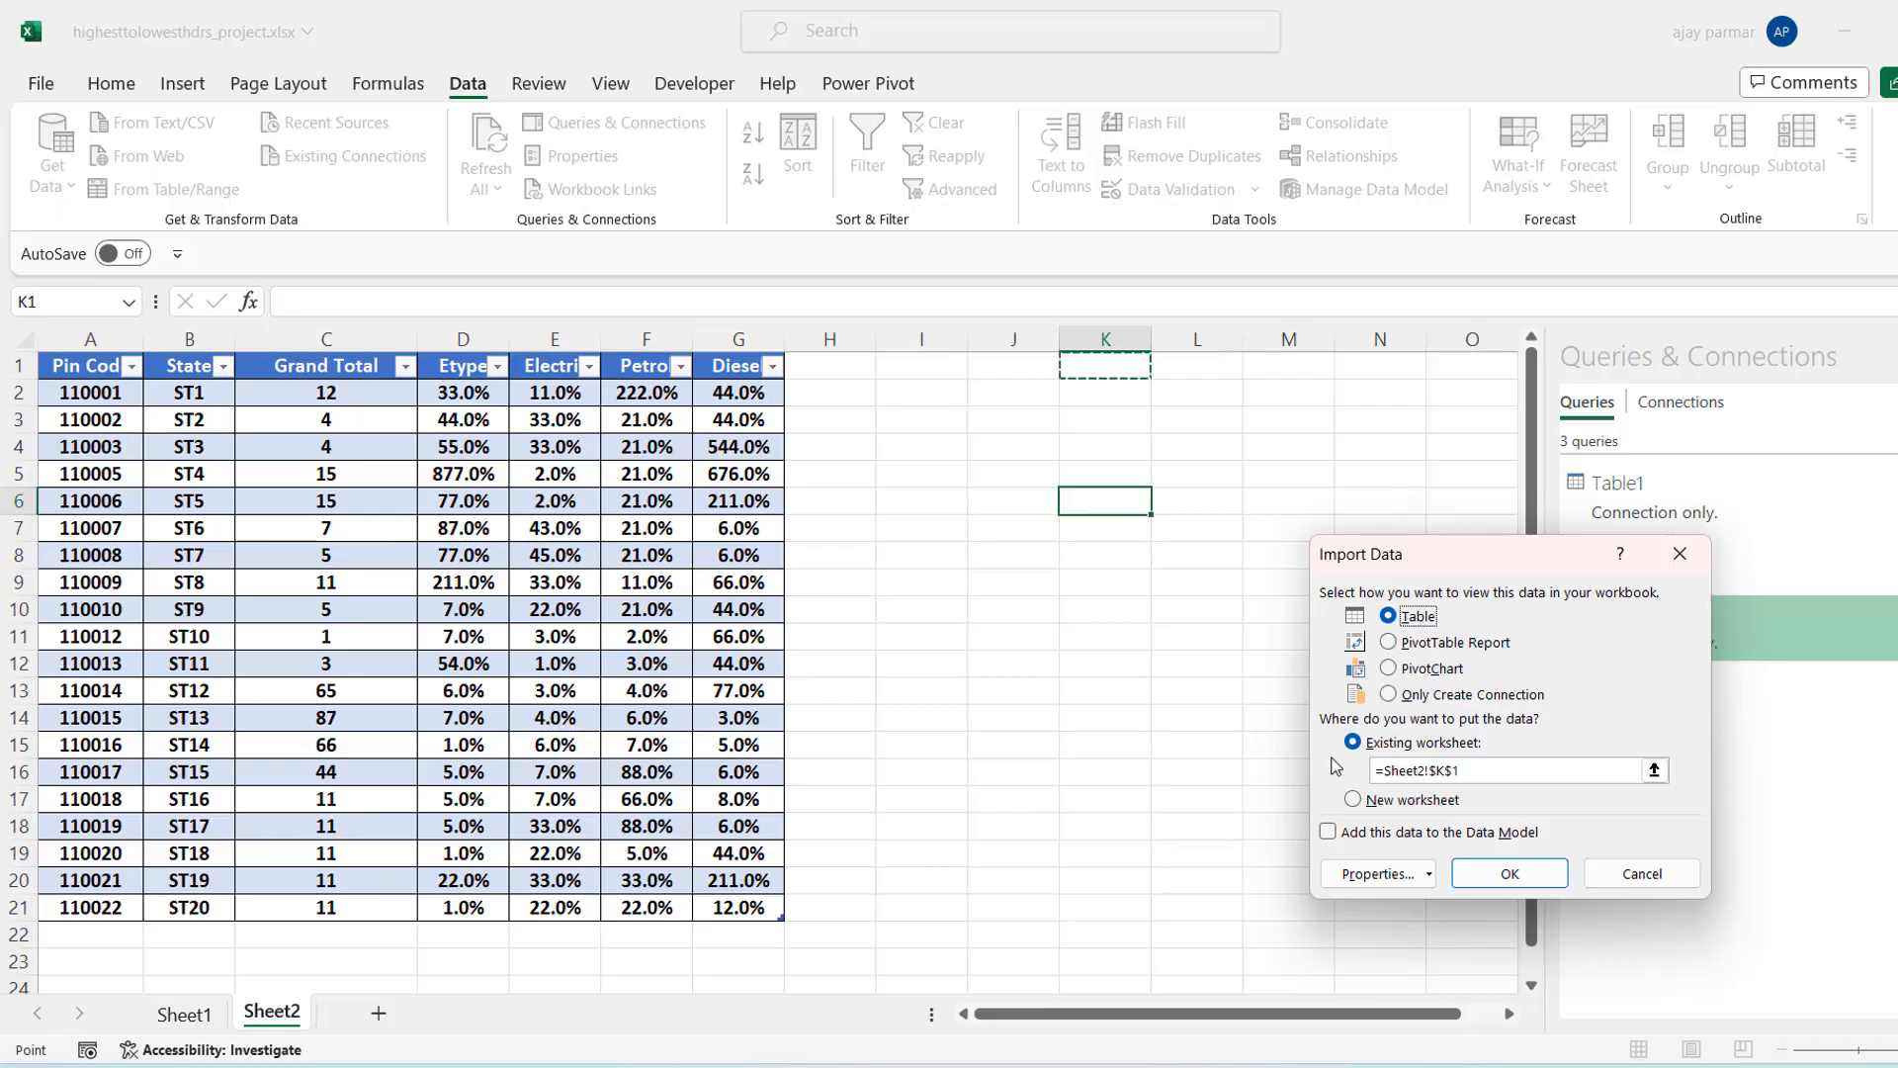
{"action": "left_click", "coordinate": [1510, 874]}
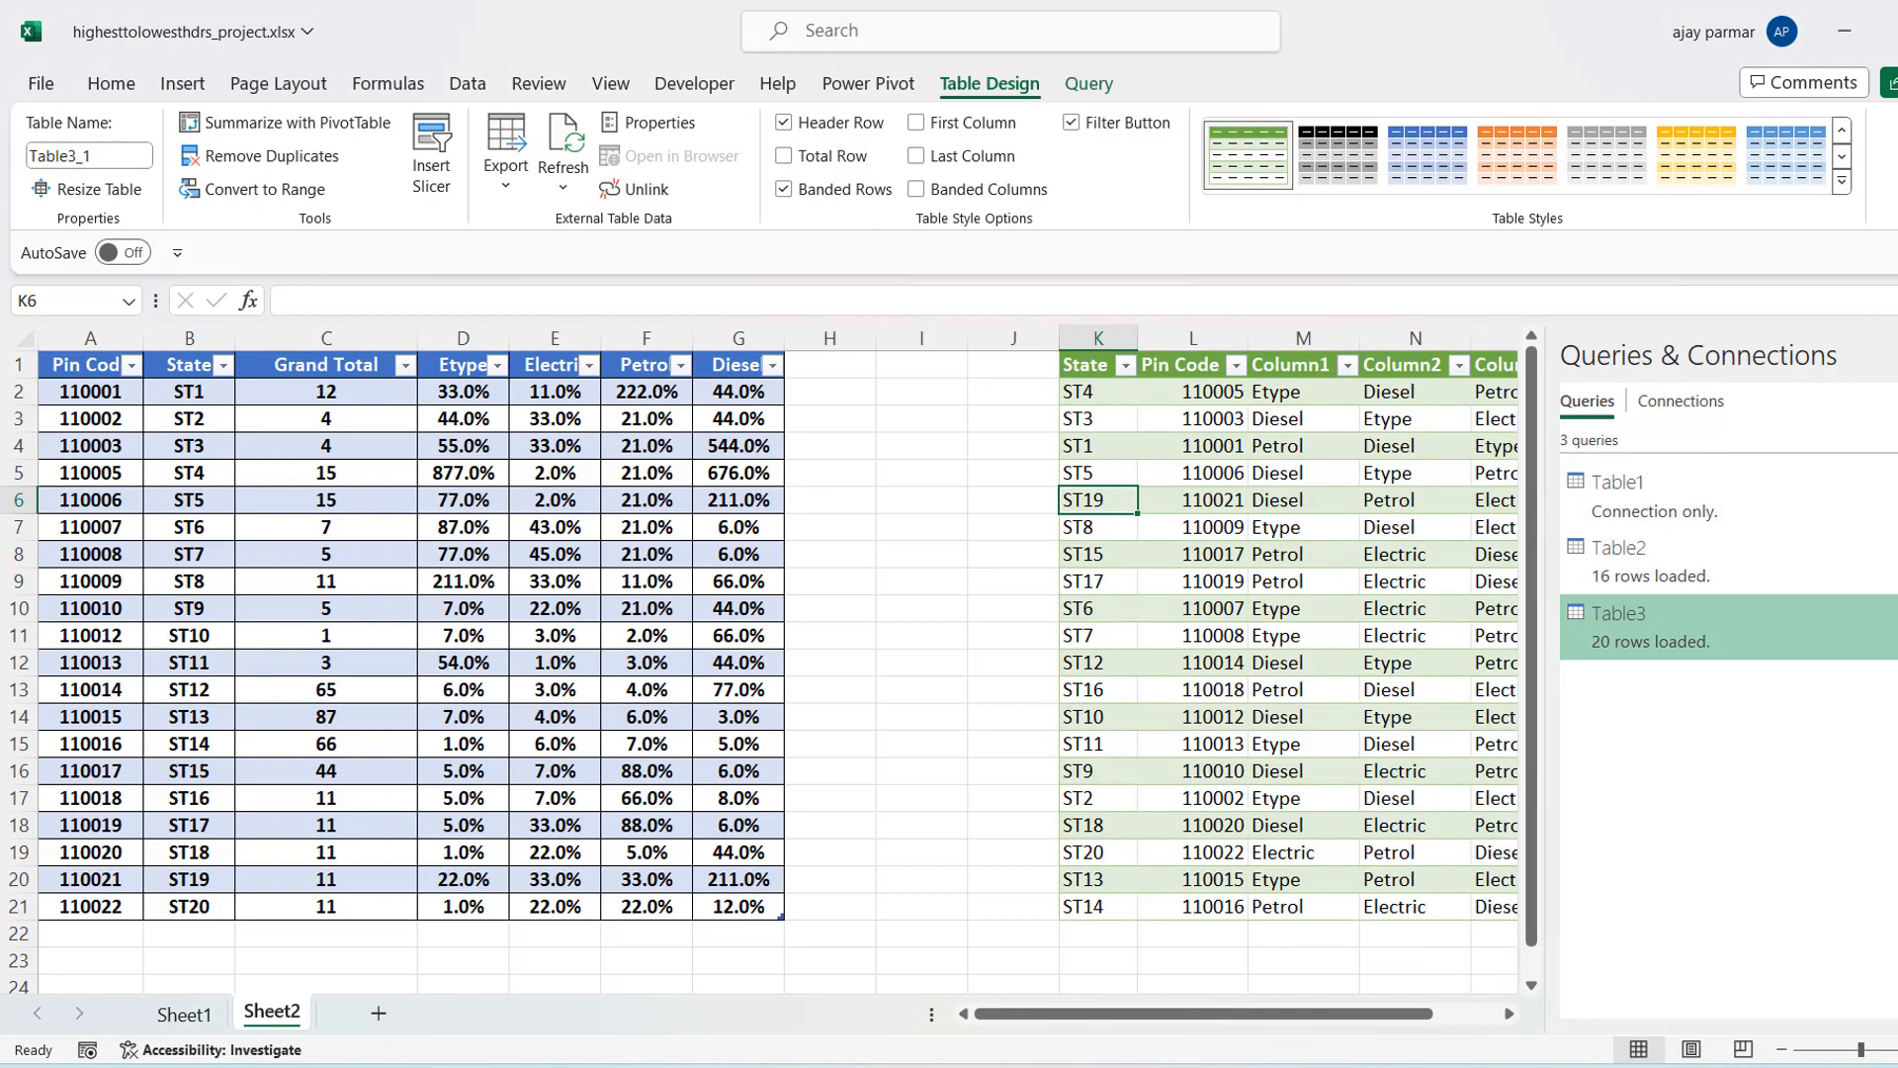
{"action": "left_click", "coordinate": [1895, 355]}
{"action": "left_click", "coordinate": [1030, 415]}
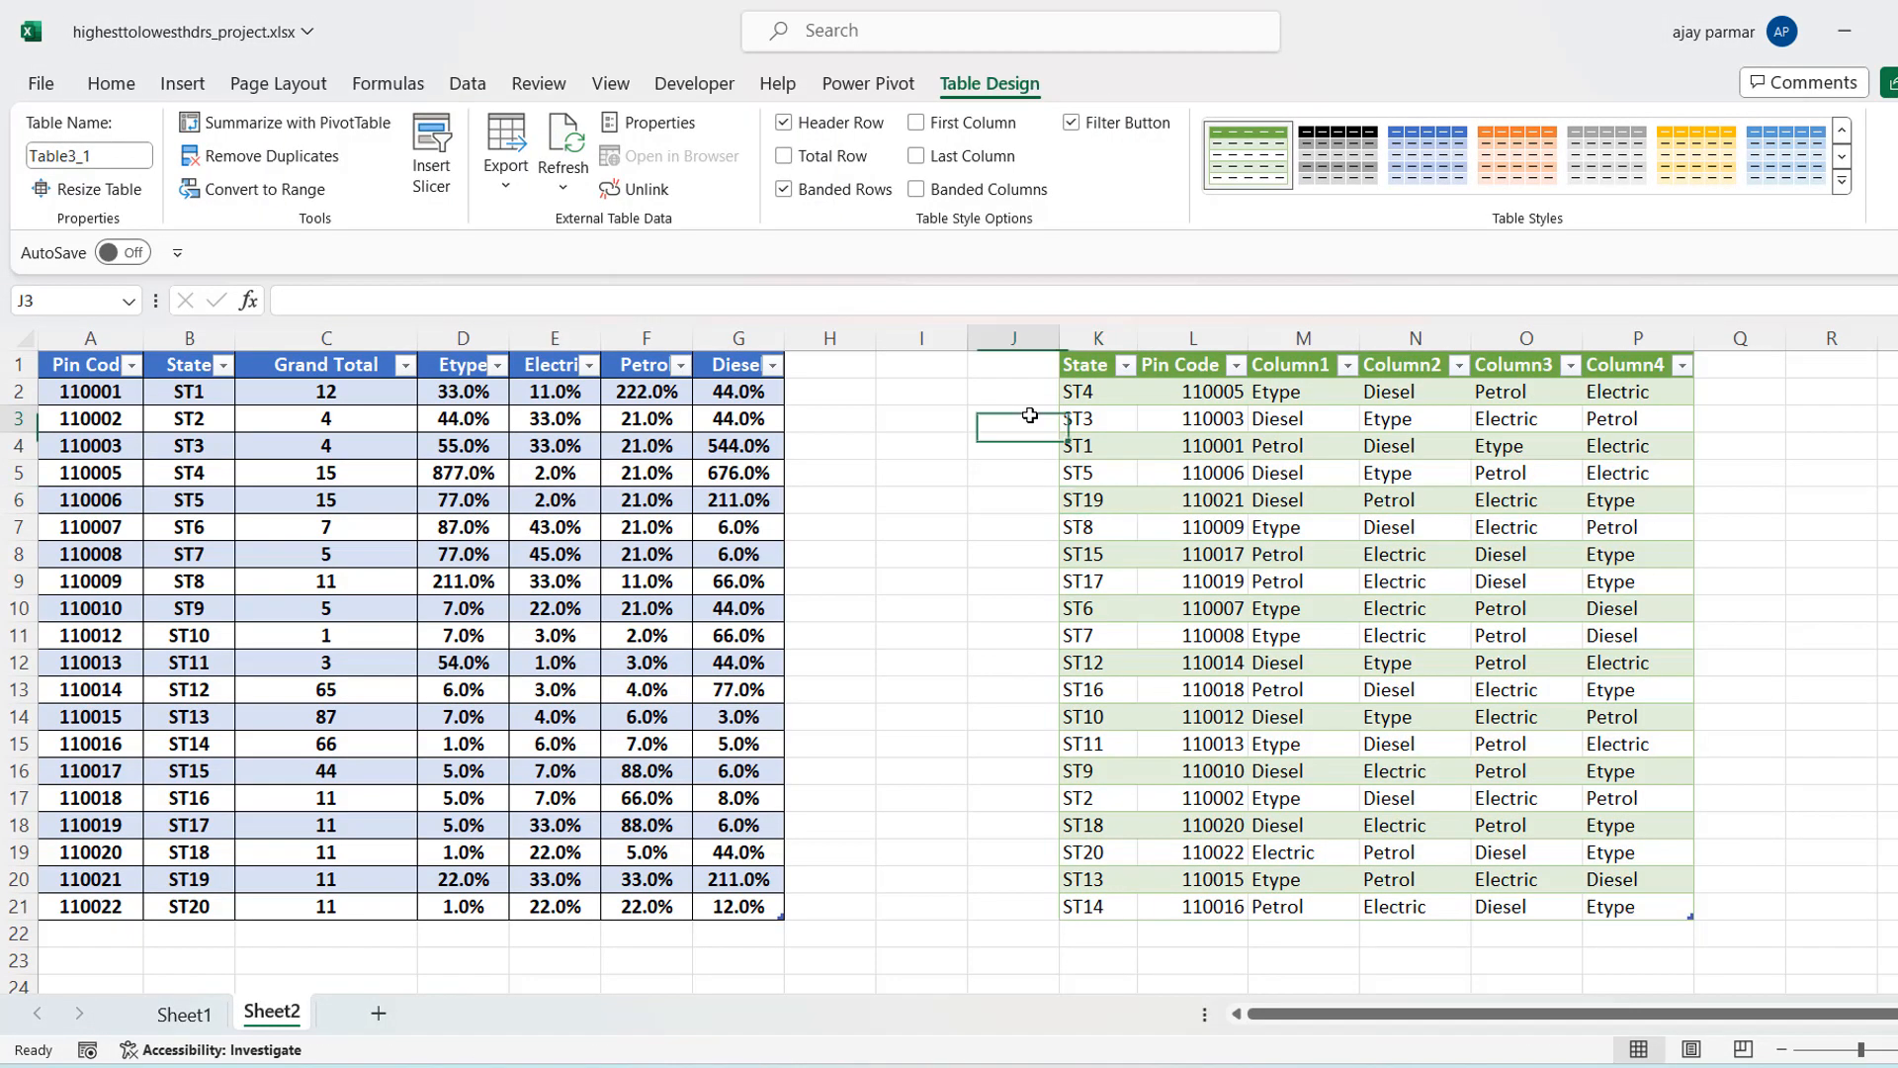
Compare the State and Pin Code columns of the loaded table with the source table's order
{"action": "left_click", "coordinate": [1170, 406]}
{"action": "key", "text": "Up"}
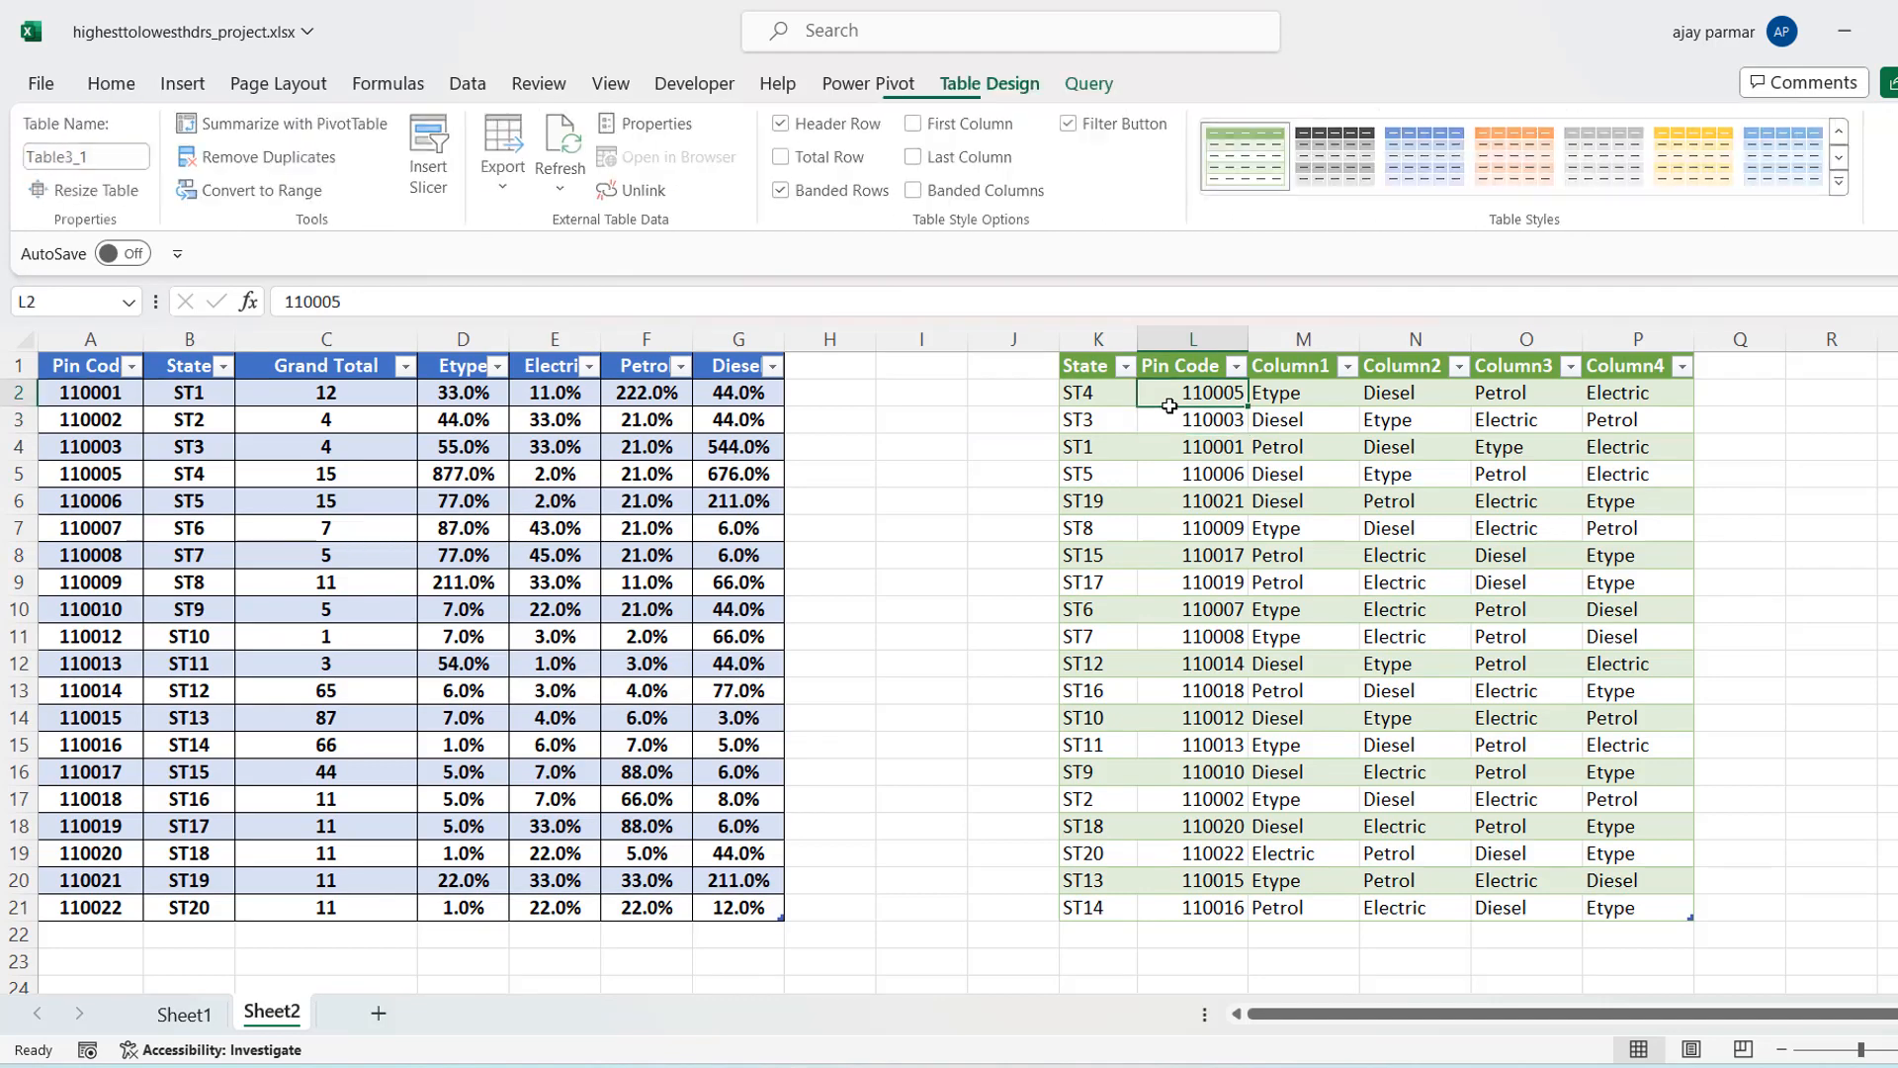
{"action": "key", "text": "Up"}
{"action": "key", "text": "Left"}
{"action": "key", "text": "Right"}
{"action": "key", "text": "Left"}
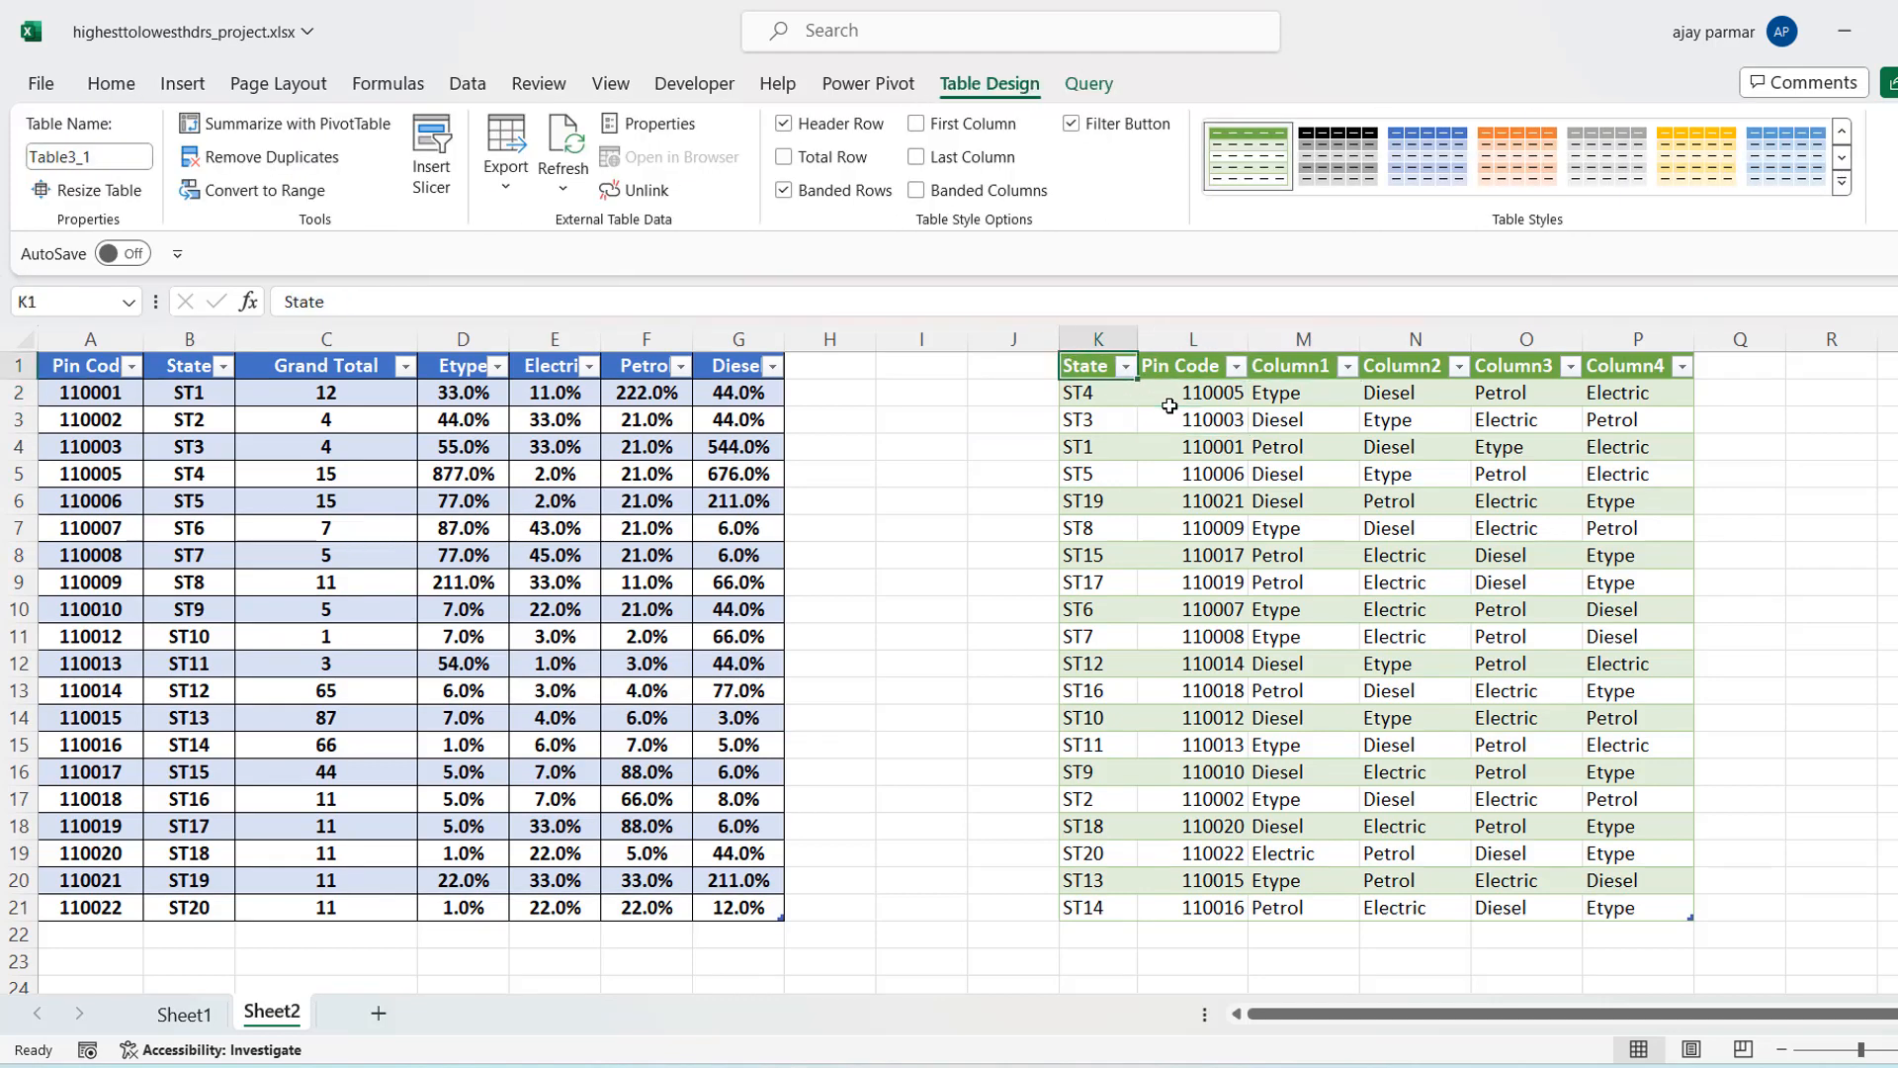
{"action": "key", "text": "Right"}
{"action": "key", "text": "Right"}
{"action": "key", "text": "Left"}
{"action": "key", "text": "Left"}
{"action": "left_click", "coordinate": [91, 407]}
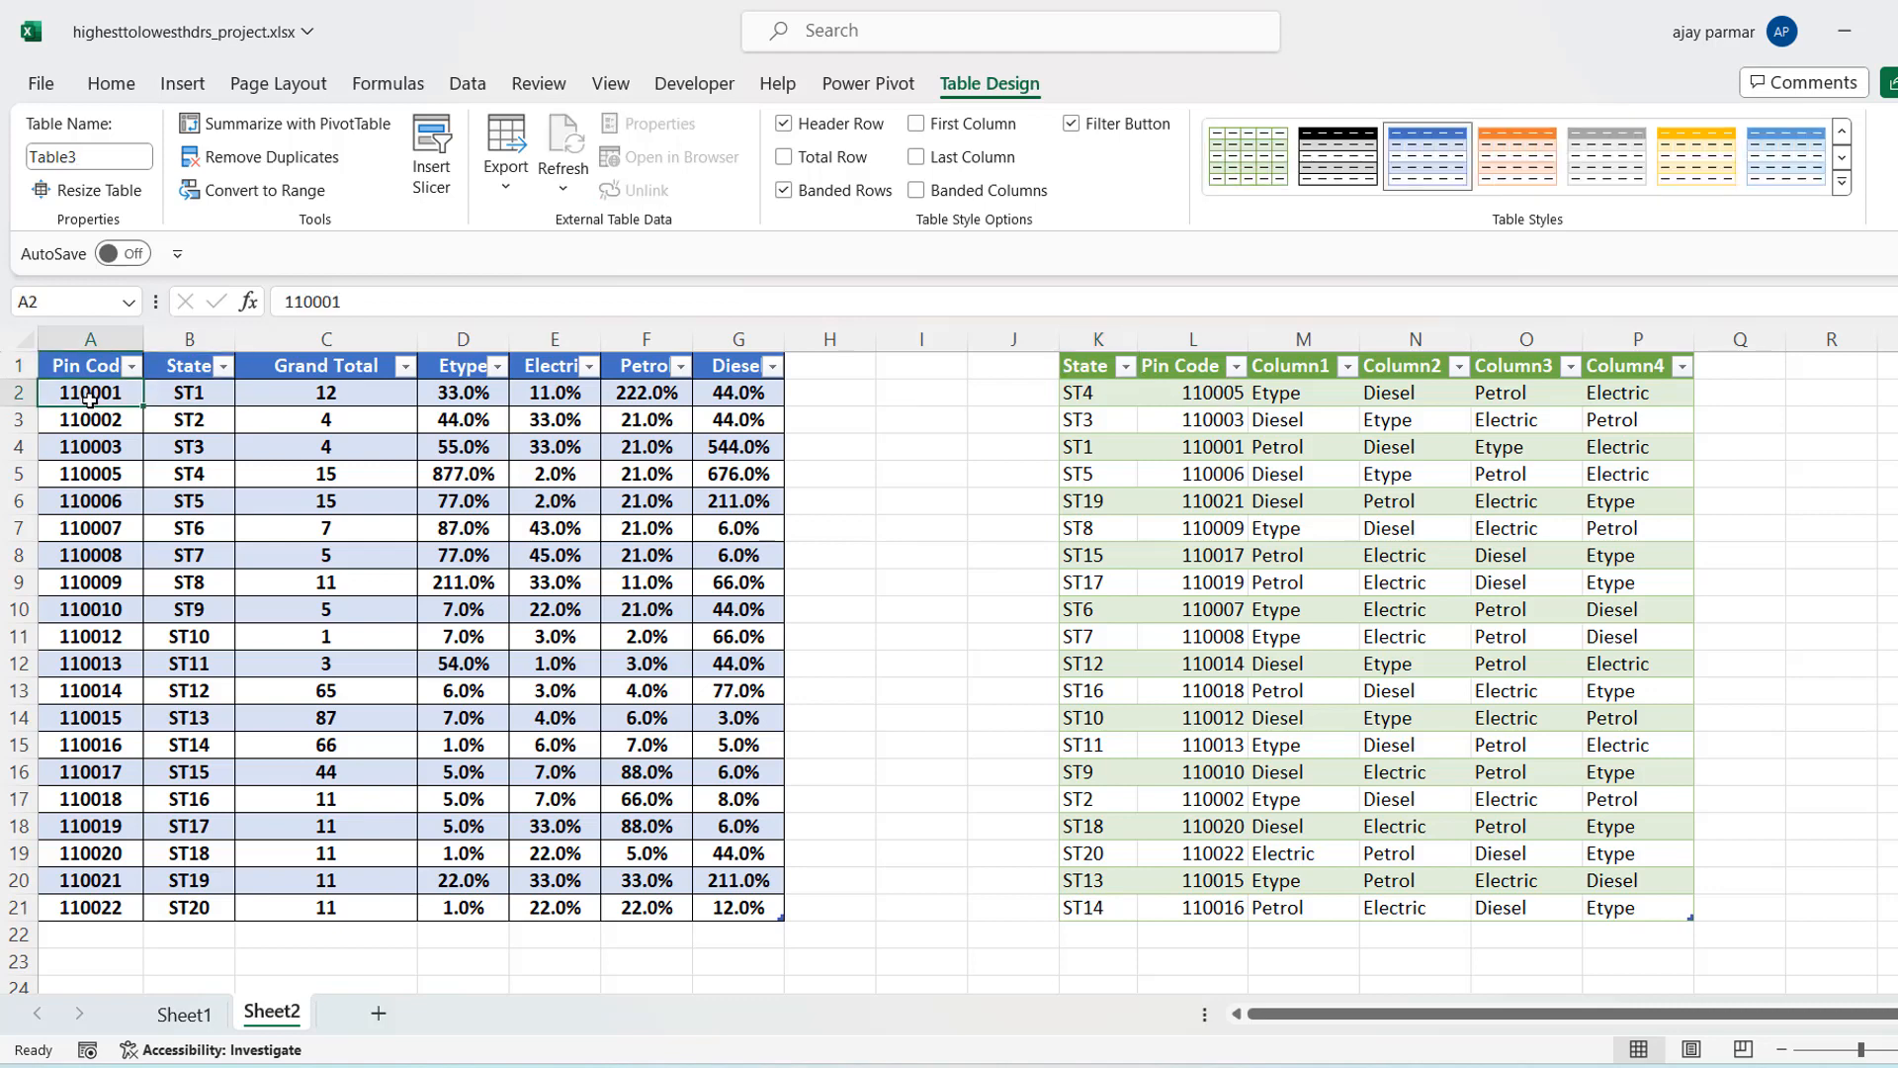
Sort the loaded table by Pin Code from smallest to largest
{"action": "left_click", "coordinate": [1235, 371]}
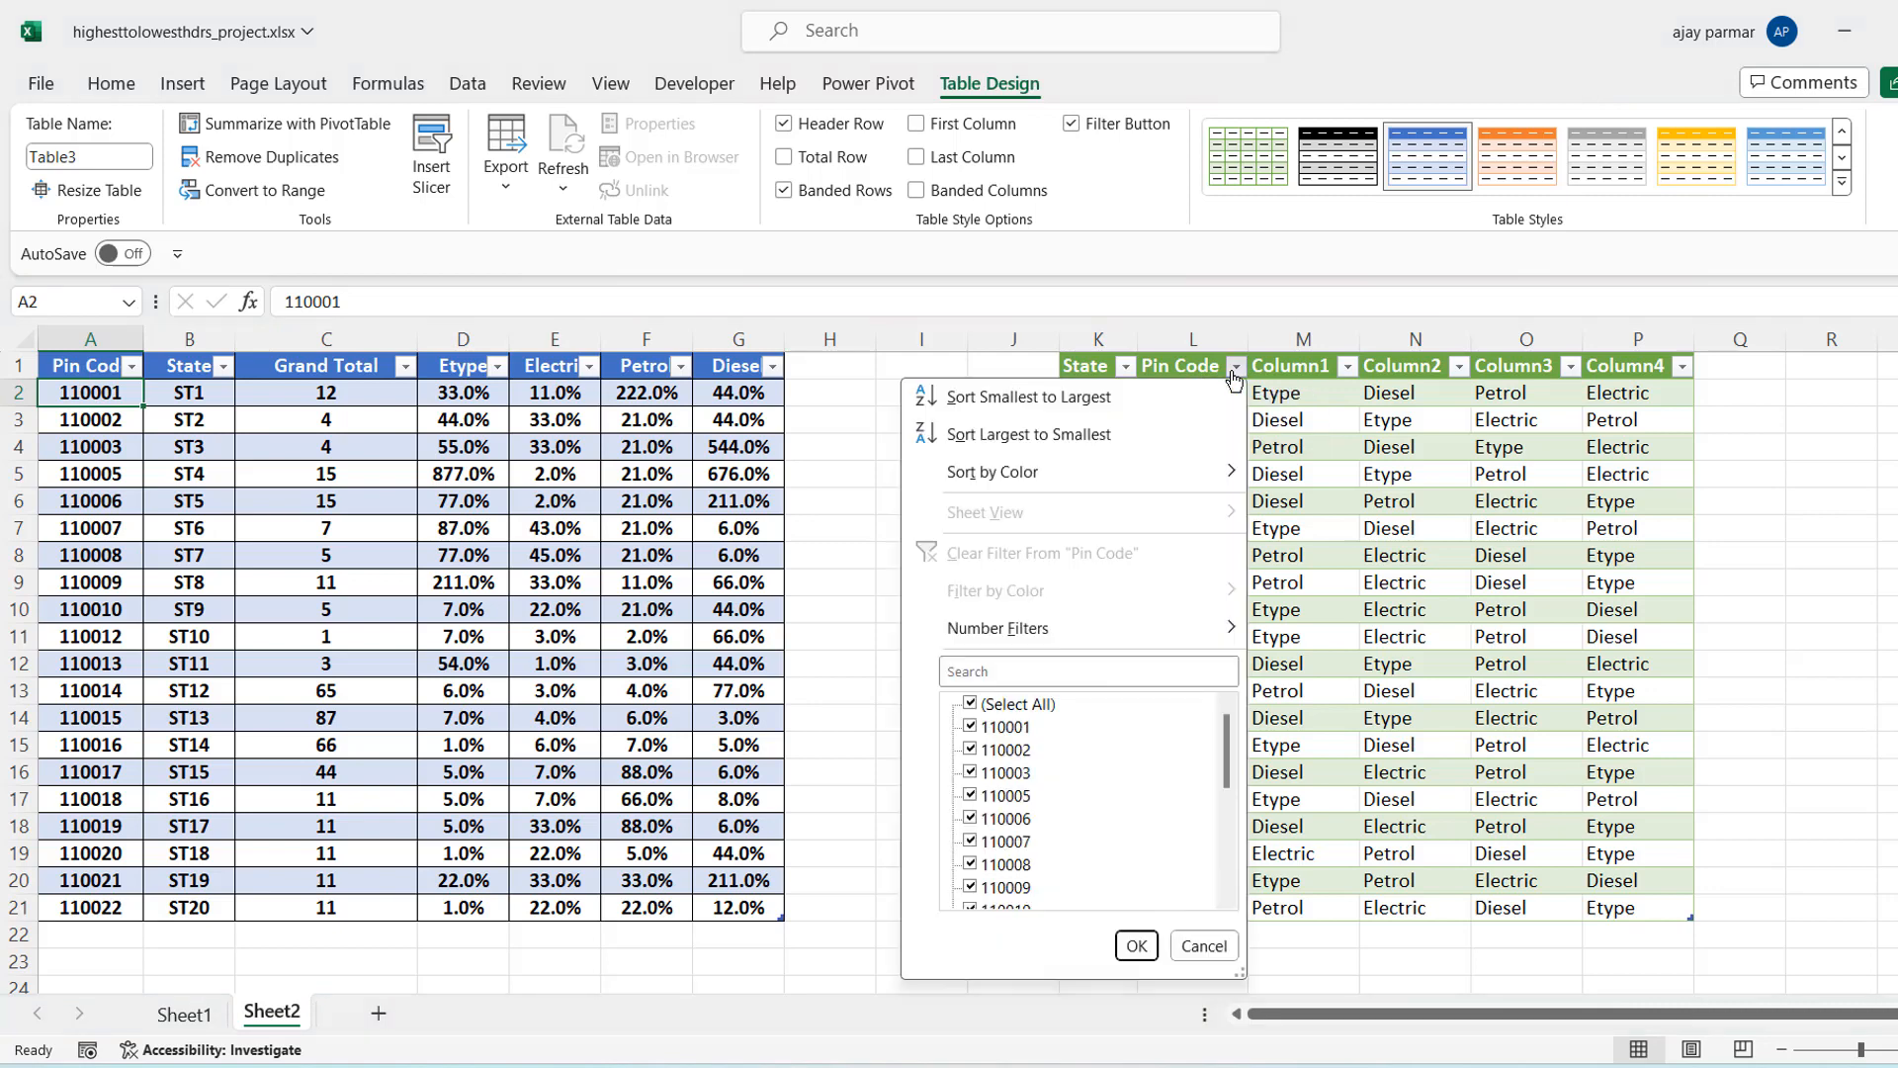
{"action": "left_click", "coordinate": [1007, 414]}
{"action": "left_click", "coordinate": [1014, 398]}
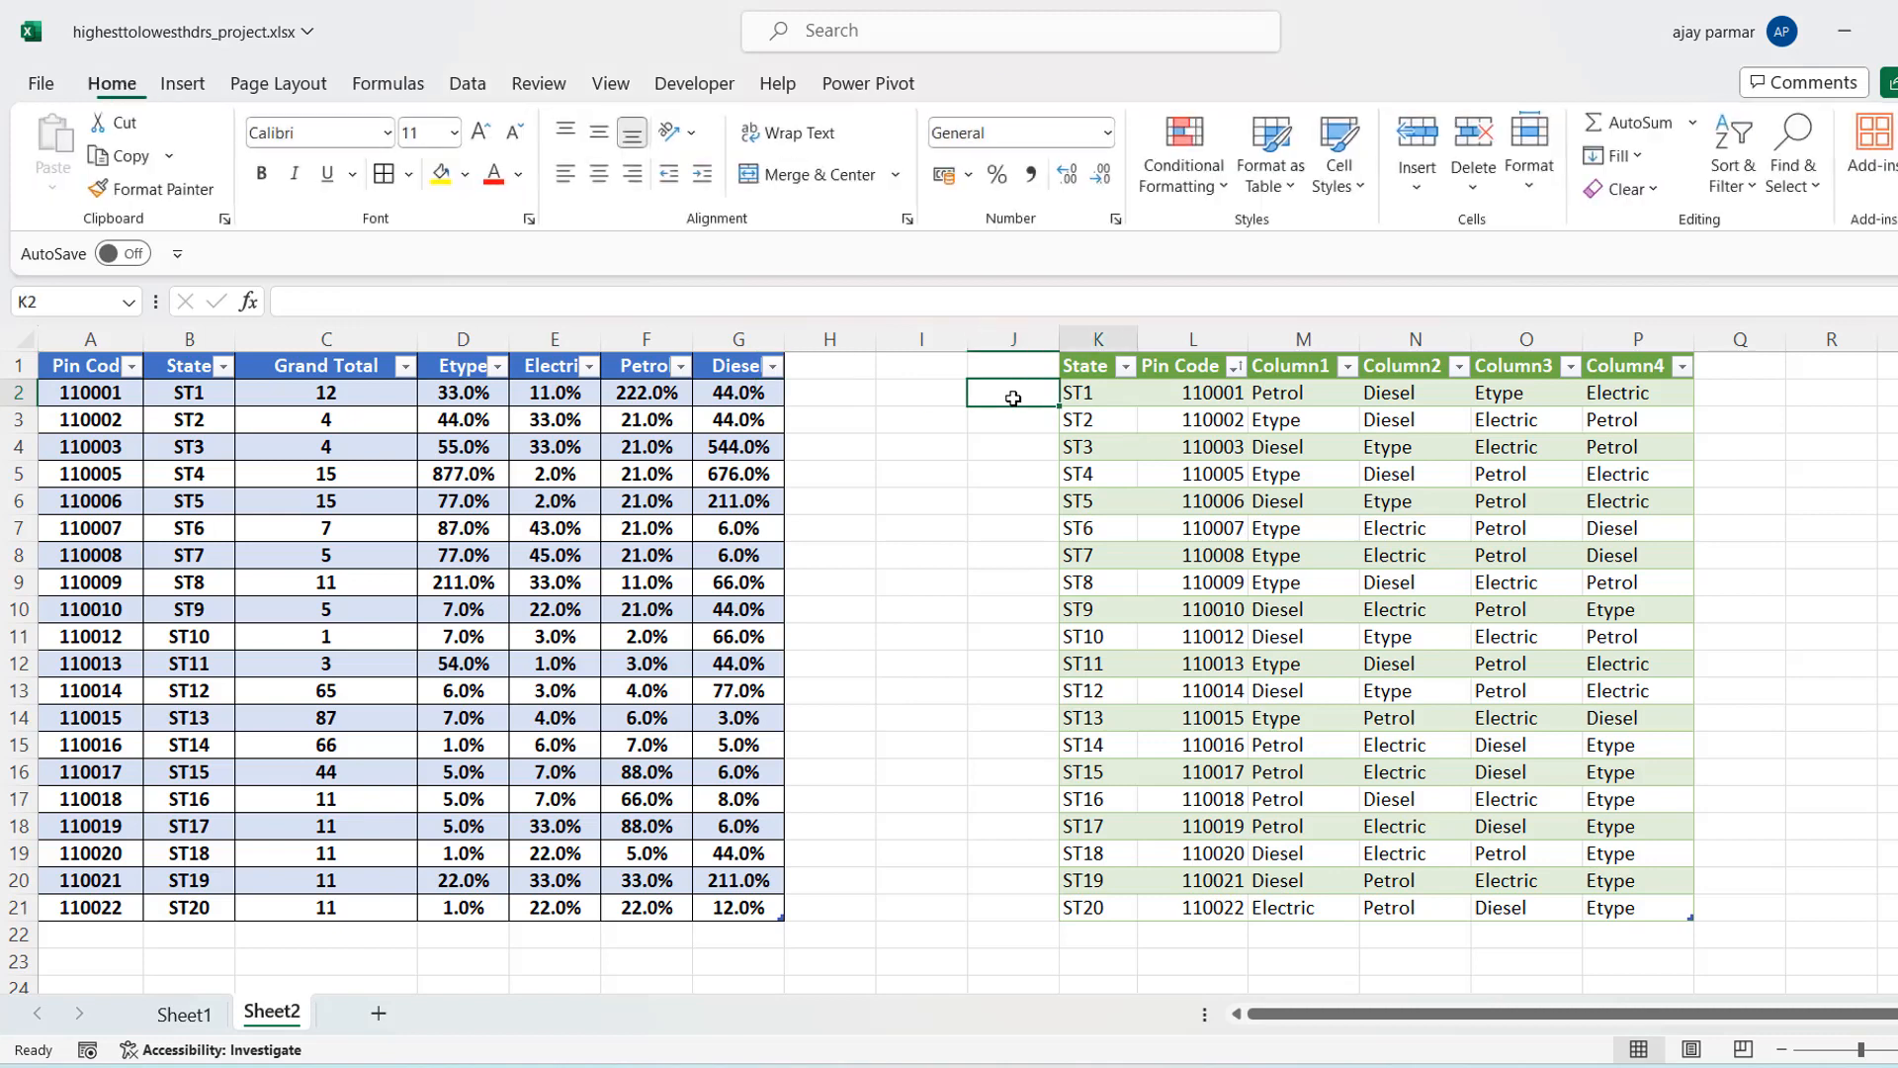
Check the ranked fuel types in the ST1 row of the loaded table against the source table
{"action": "key", "text": "Right"}
{"action": "key", "text": "Right"}
{"action": "key", "text": "Right"}
{"action": "key", "text": "Right"}
{"action": "key", "text": "Left"}
{"action": "key", "text": "Left"}
{"action": "key", "text": "Left"}
{"action": "key", "text": "Right"}
{"action": "key", "text": "Right"}
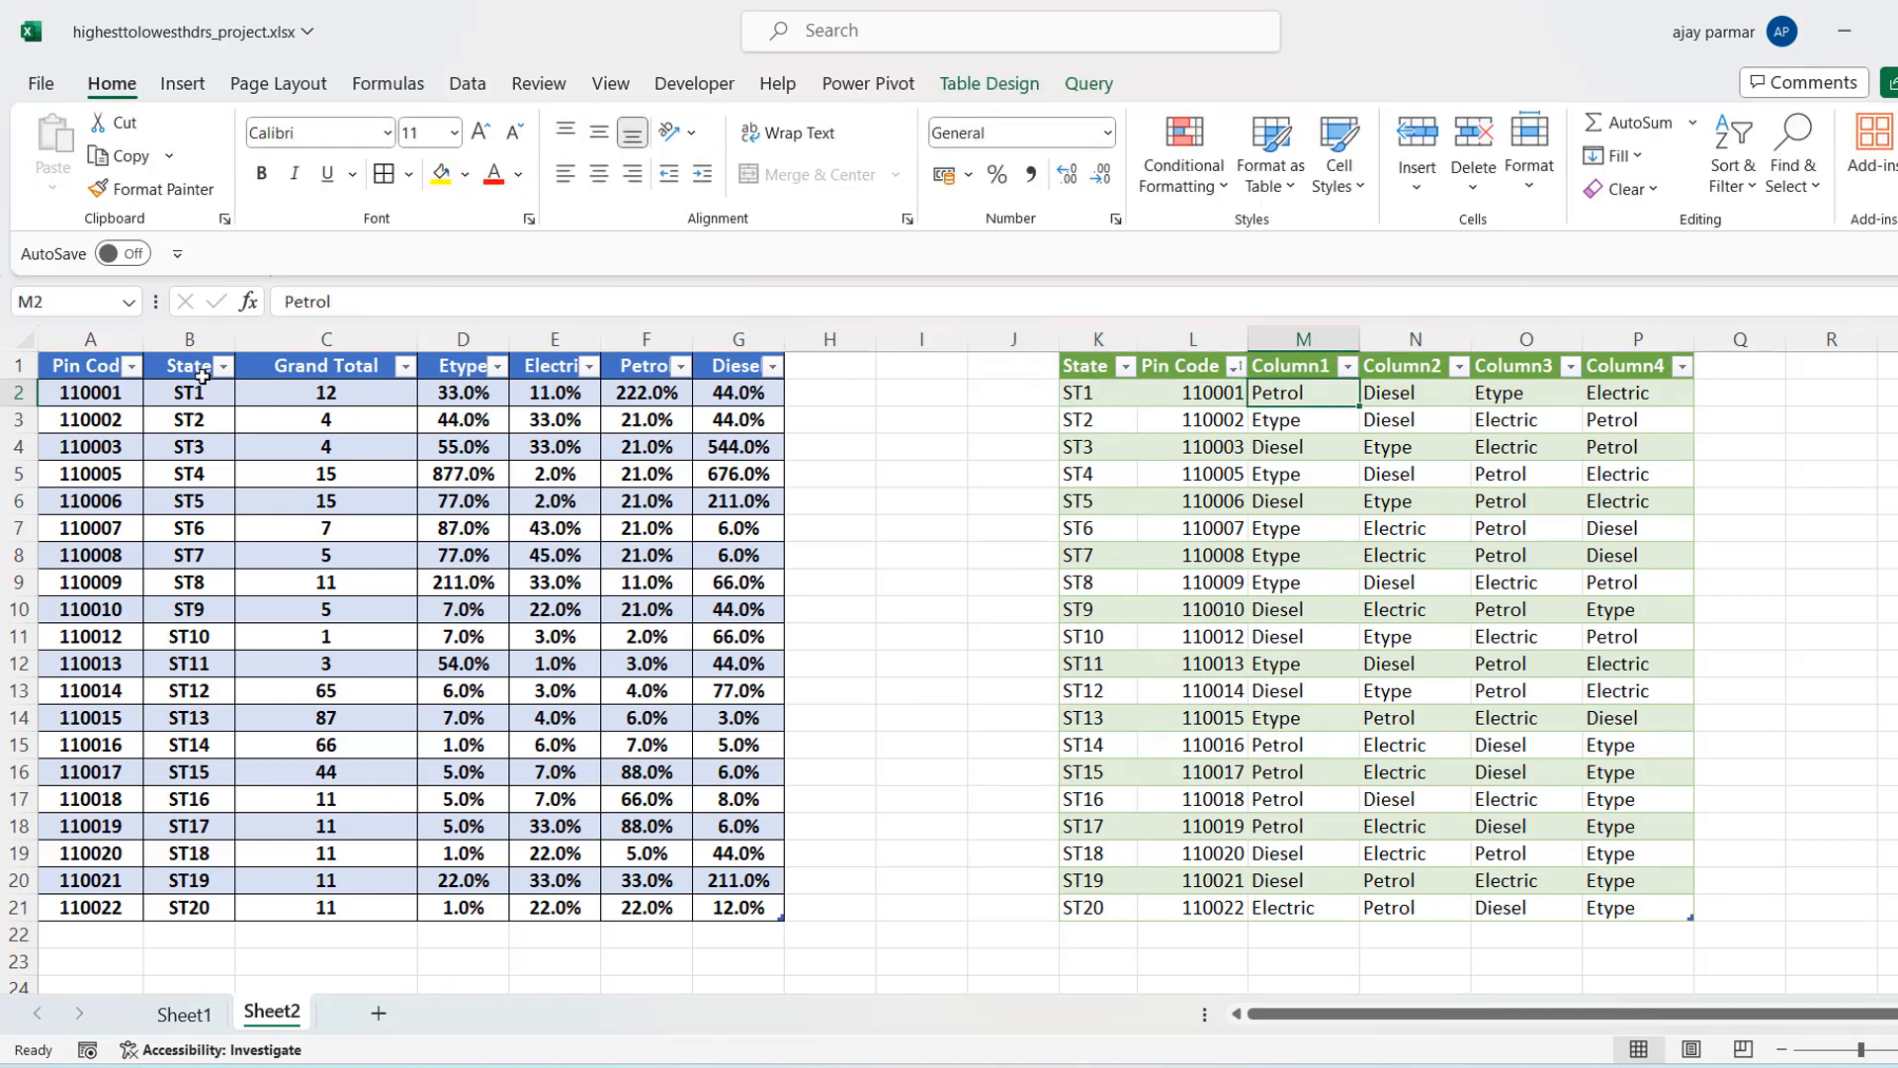
{"action": "left_click", "coordinate": [189, 338]}
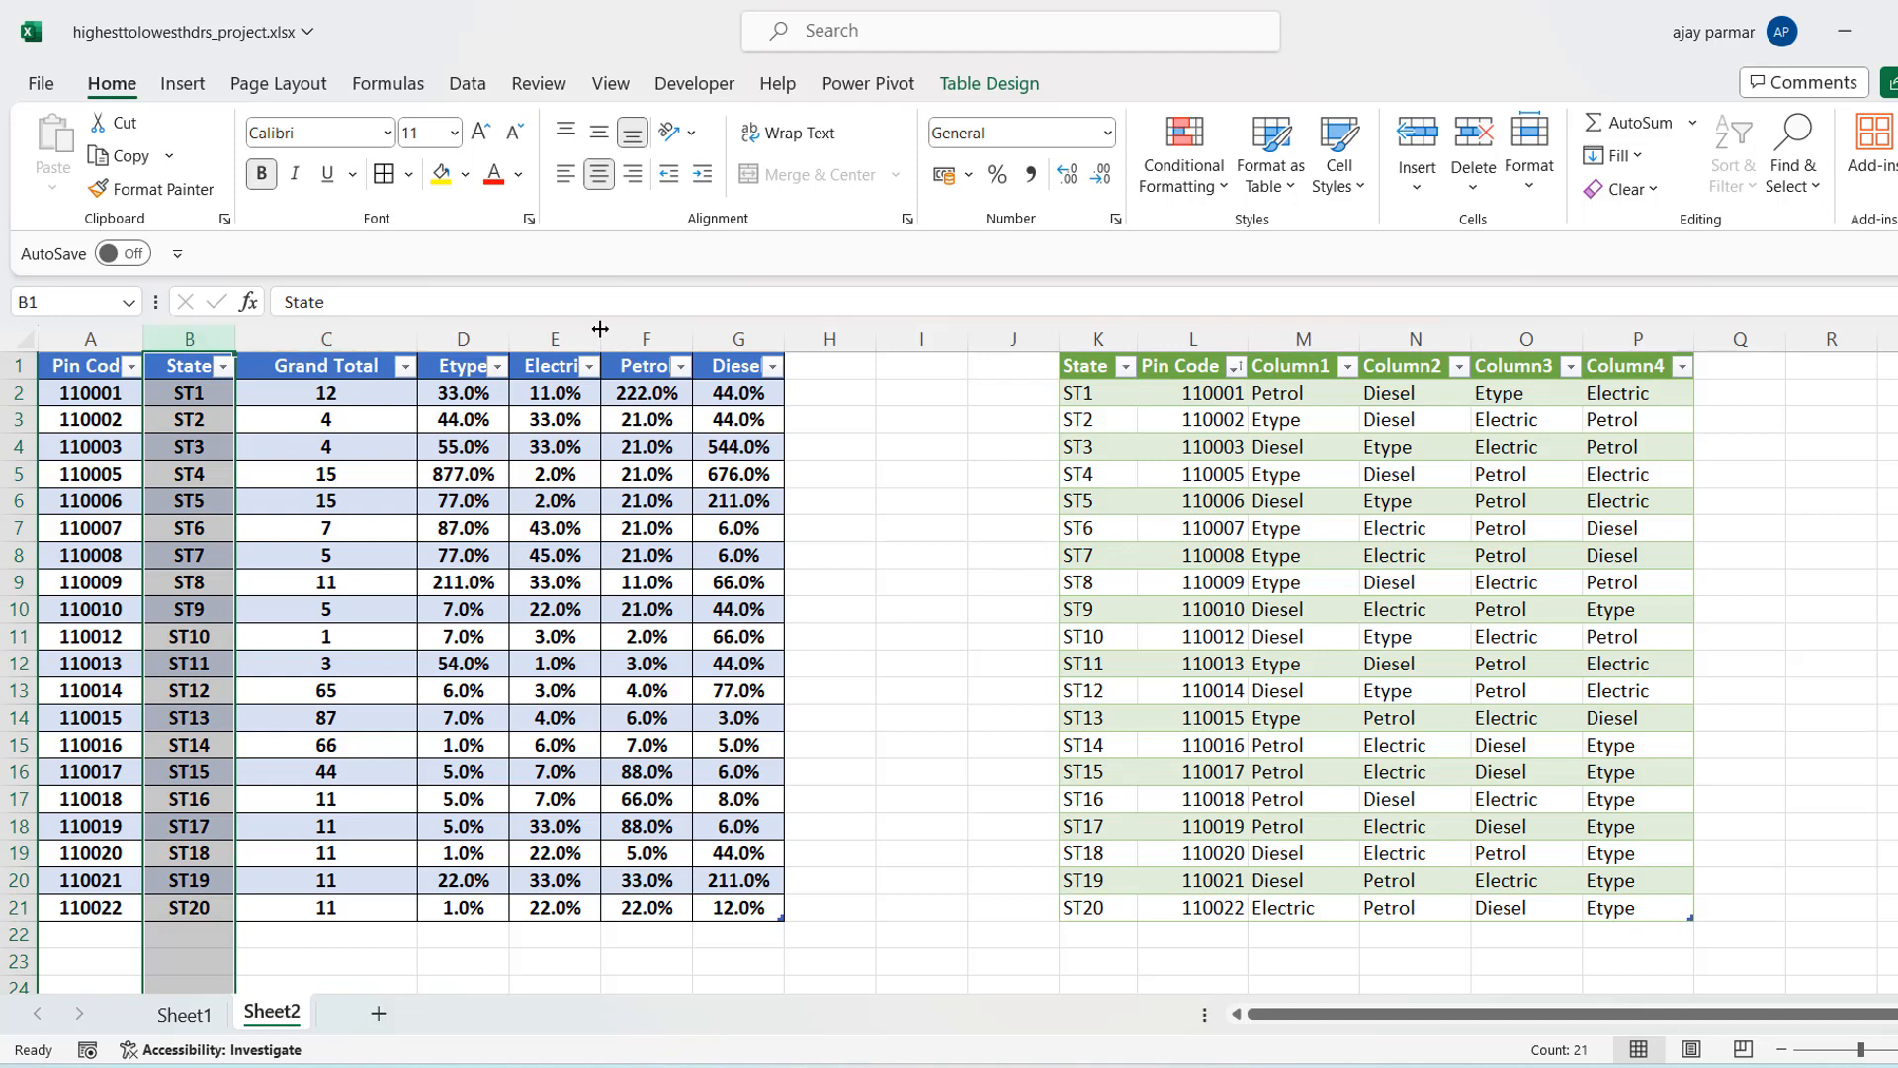
{"action": "left_click", "coordinate": [1751, 396]}
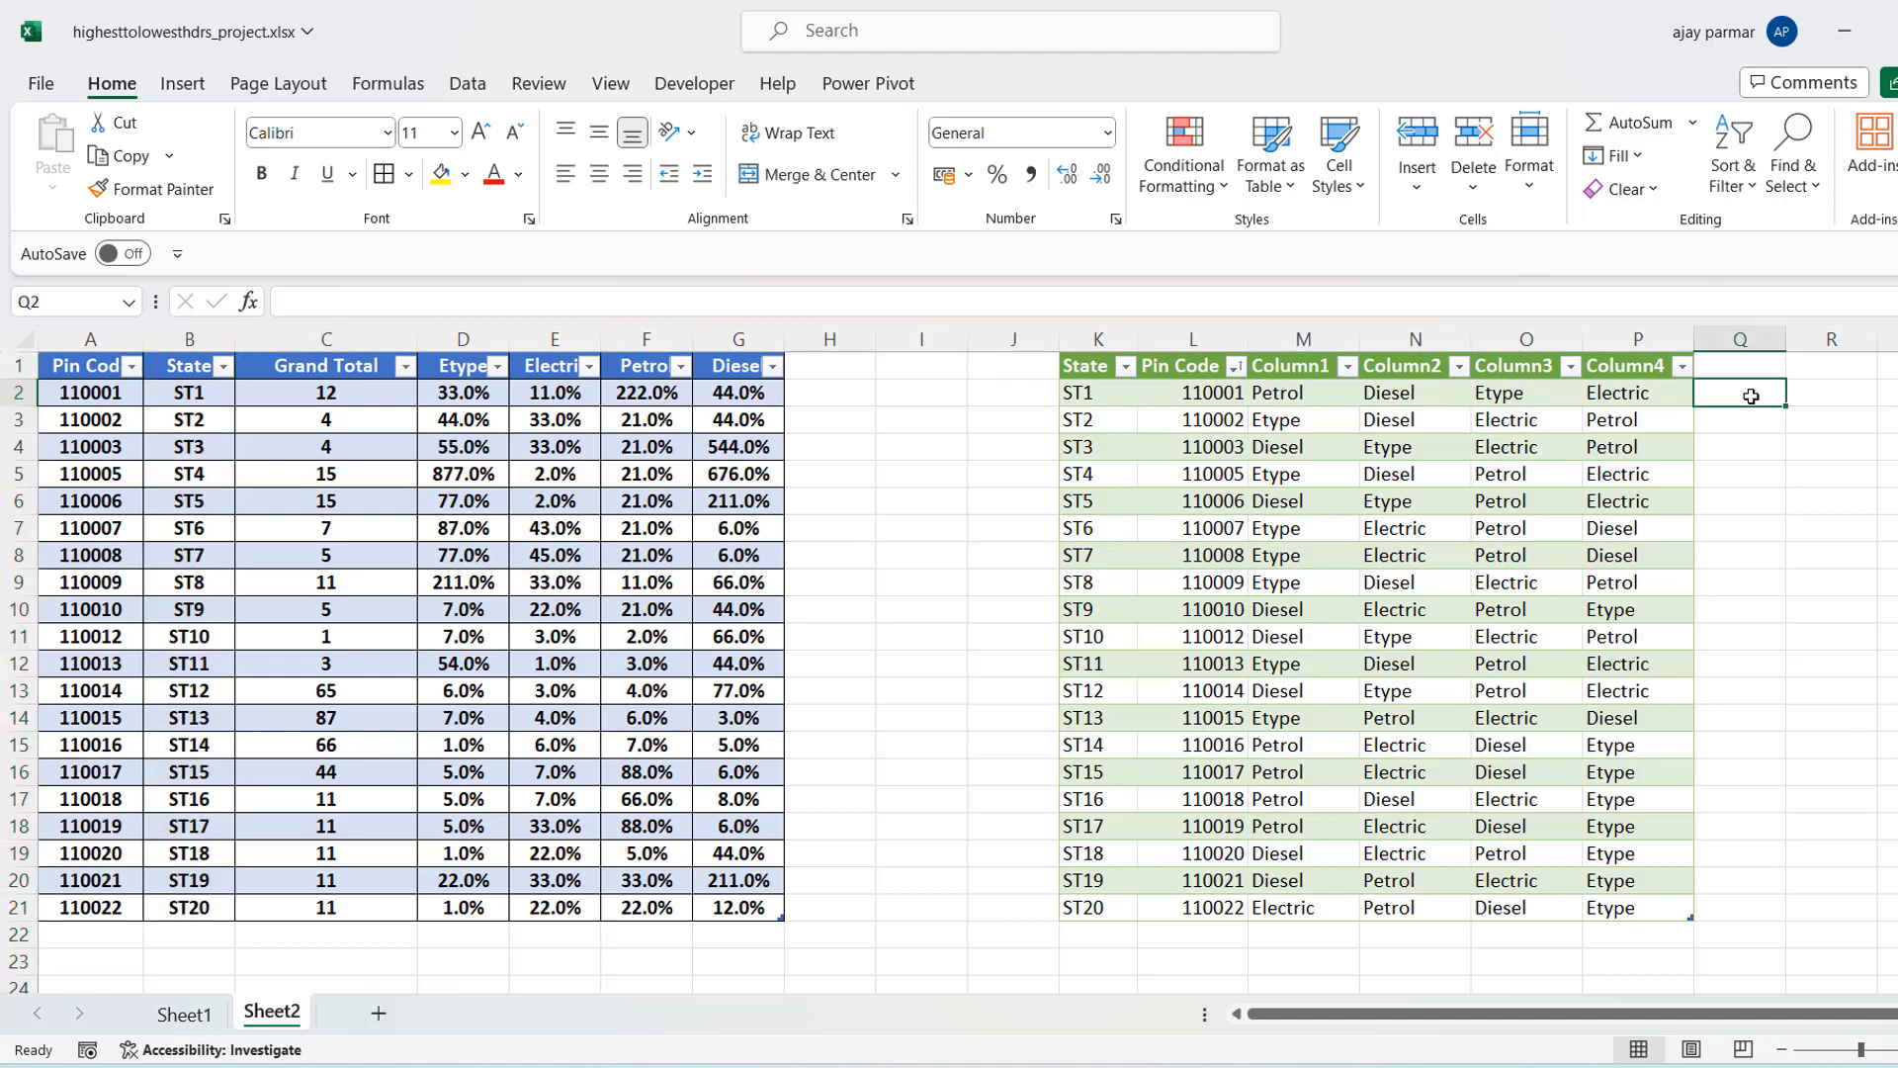
{"action": "left_click", "coordinate": [1195, 364]}
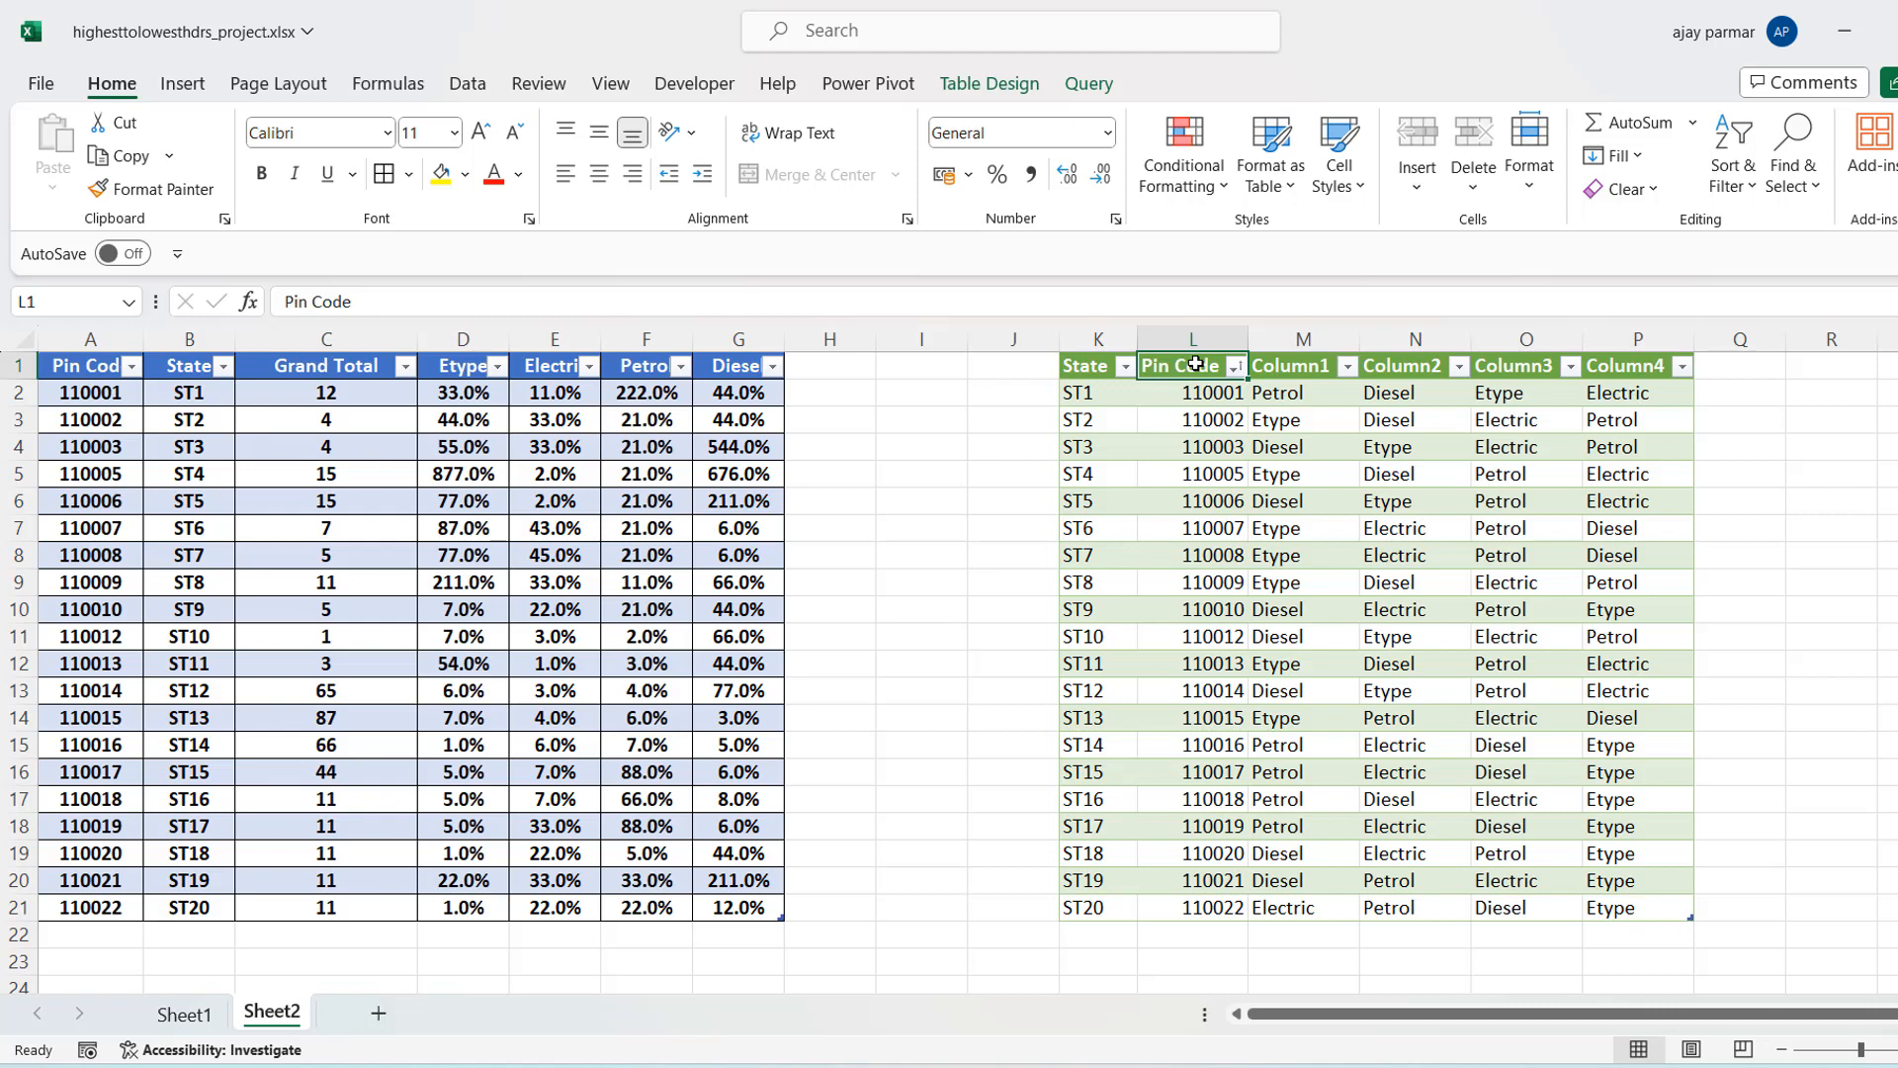
Try to toggle the filter from the empty cell J3 between the two tables
{"action": "left_click", "coordinate": [979, 419]}
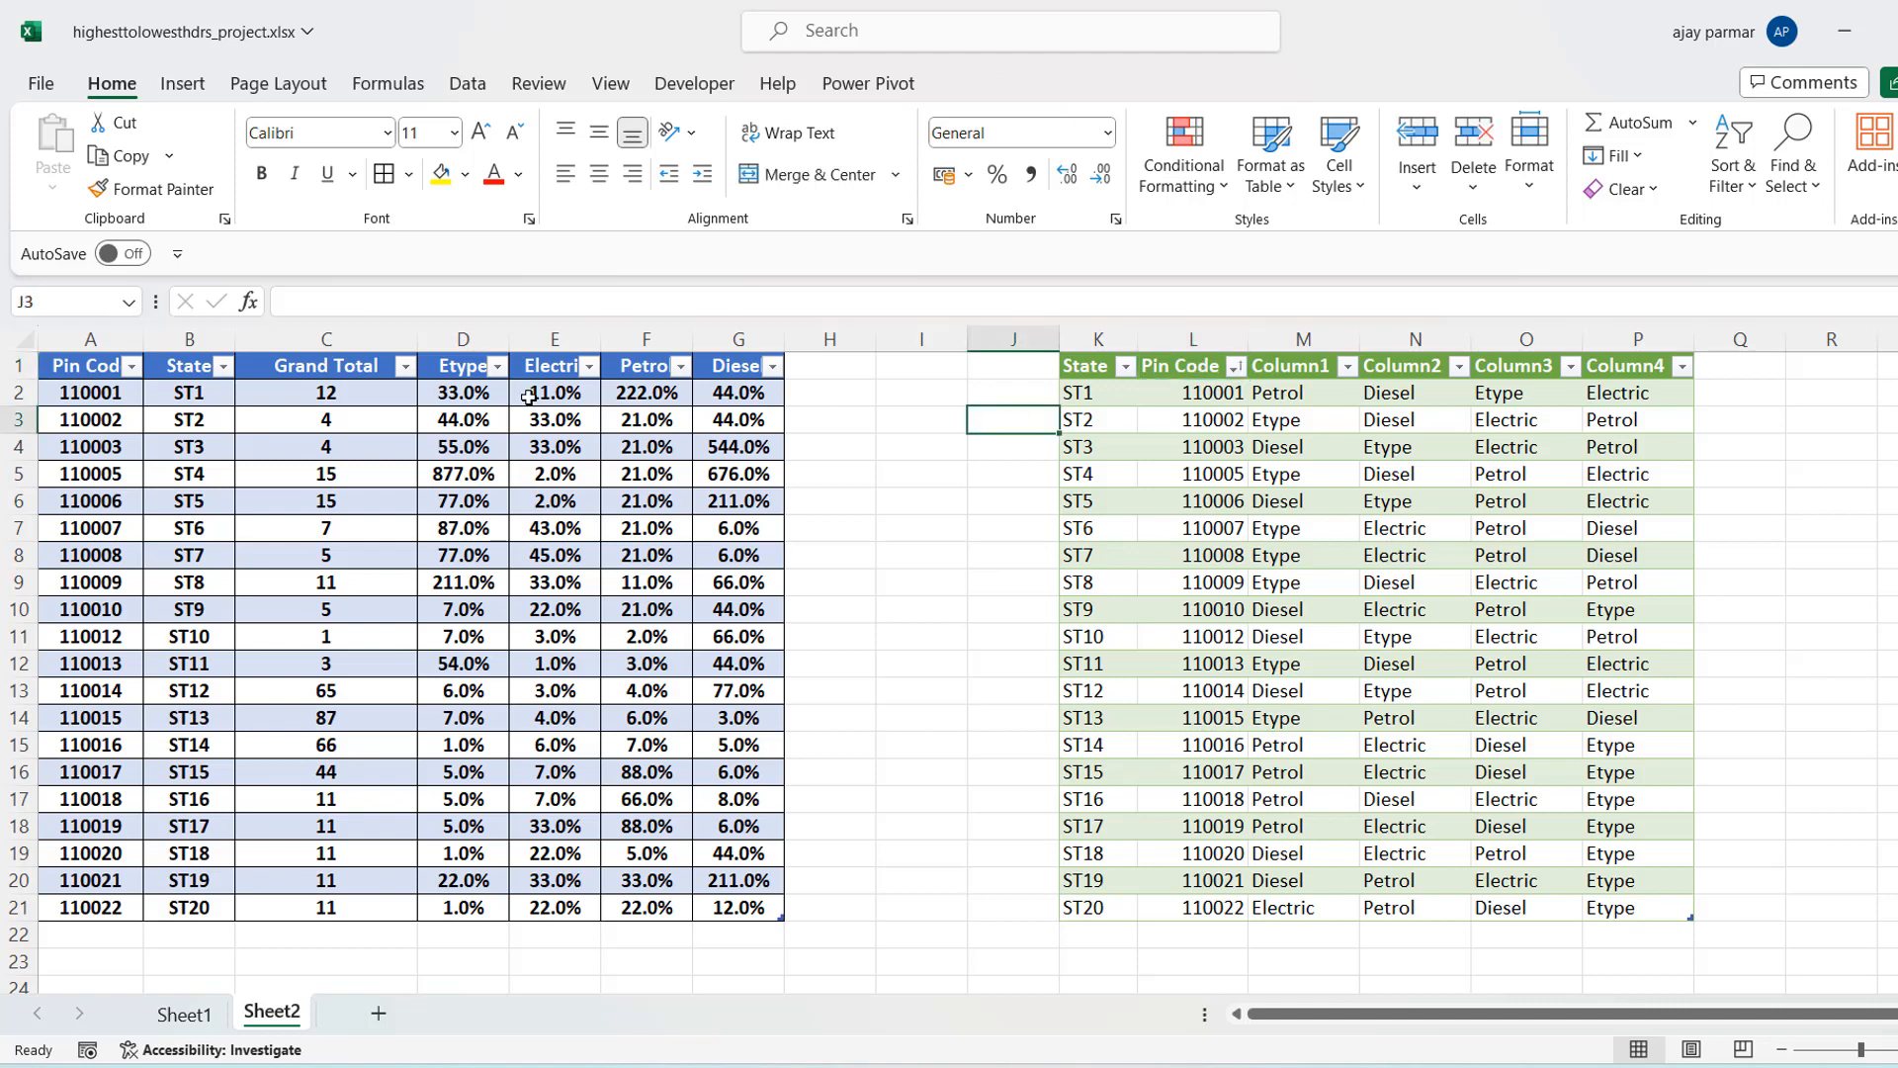
{"action": "key", "text": "alt+d"}
{"action": "key", "text": "f"}
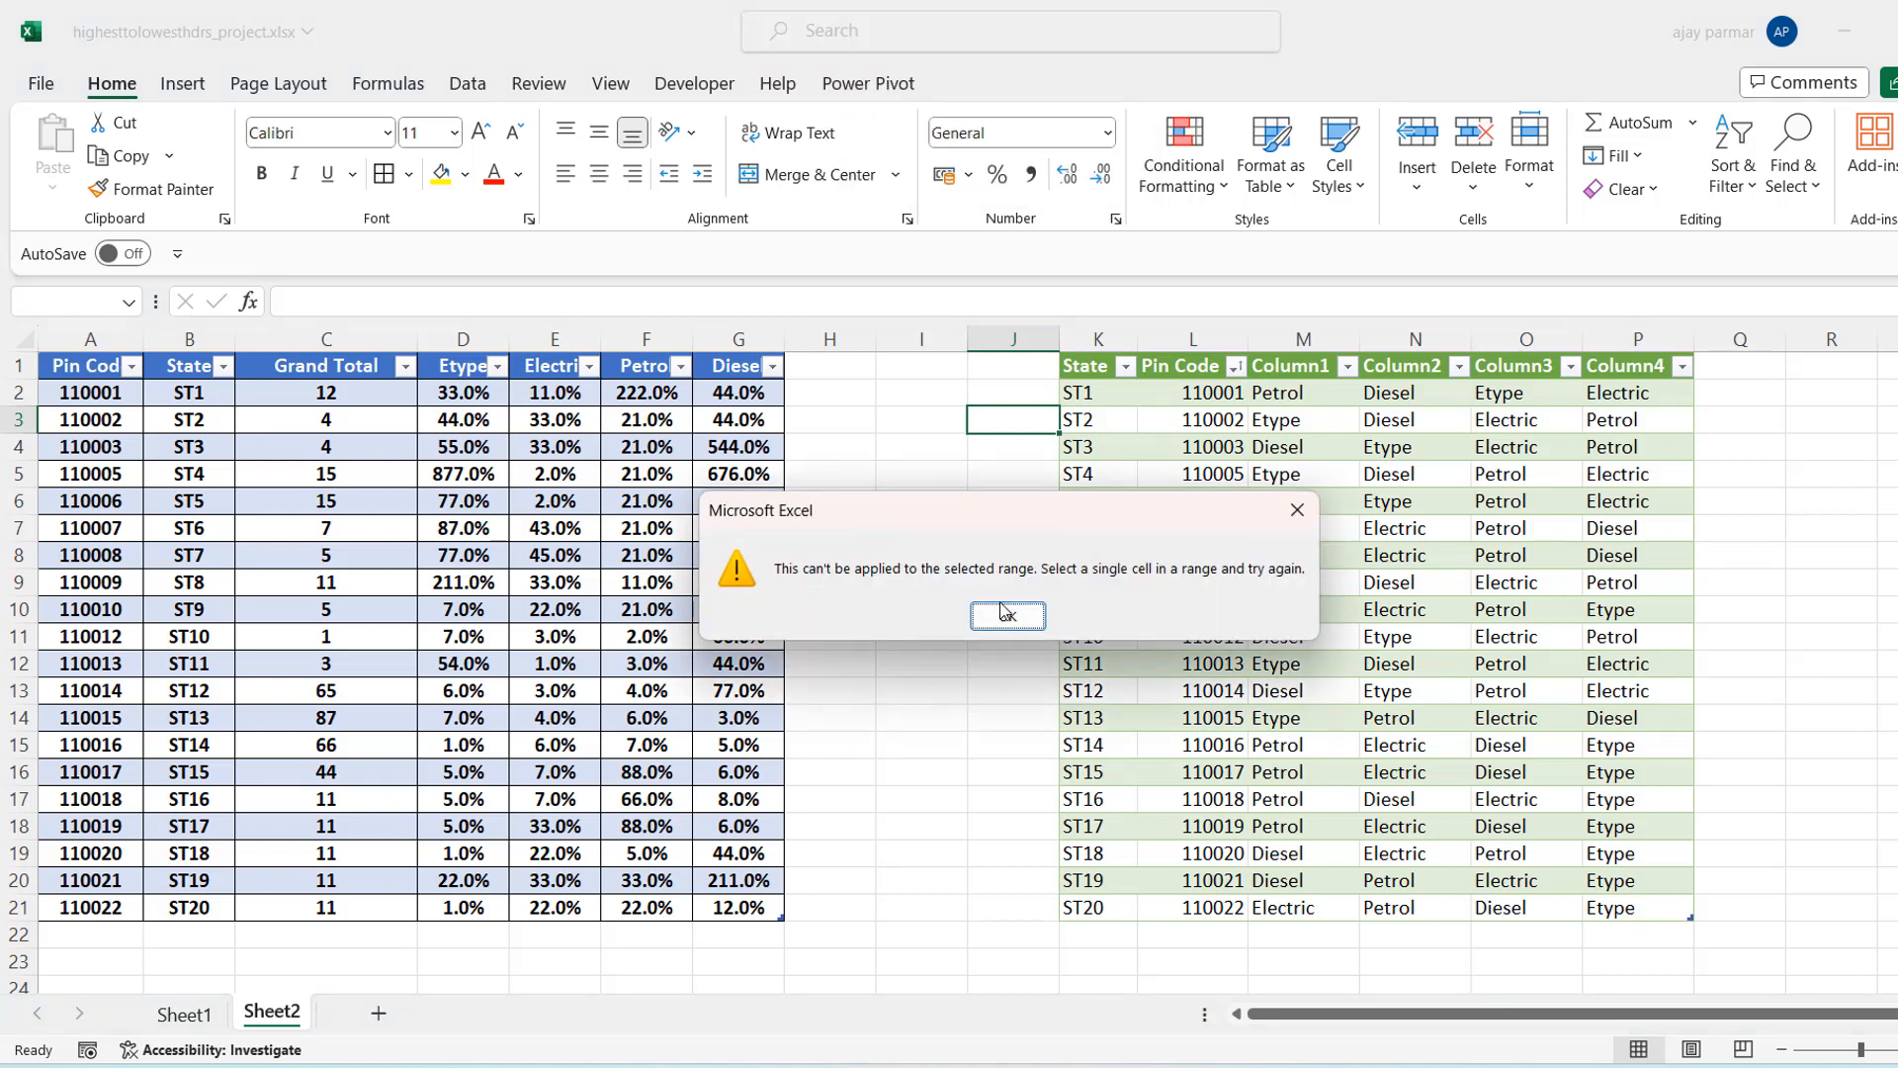
{"action": "key", "text": "Return"}
{"action": "left_click", "coordinate": [1339, 453]}
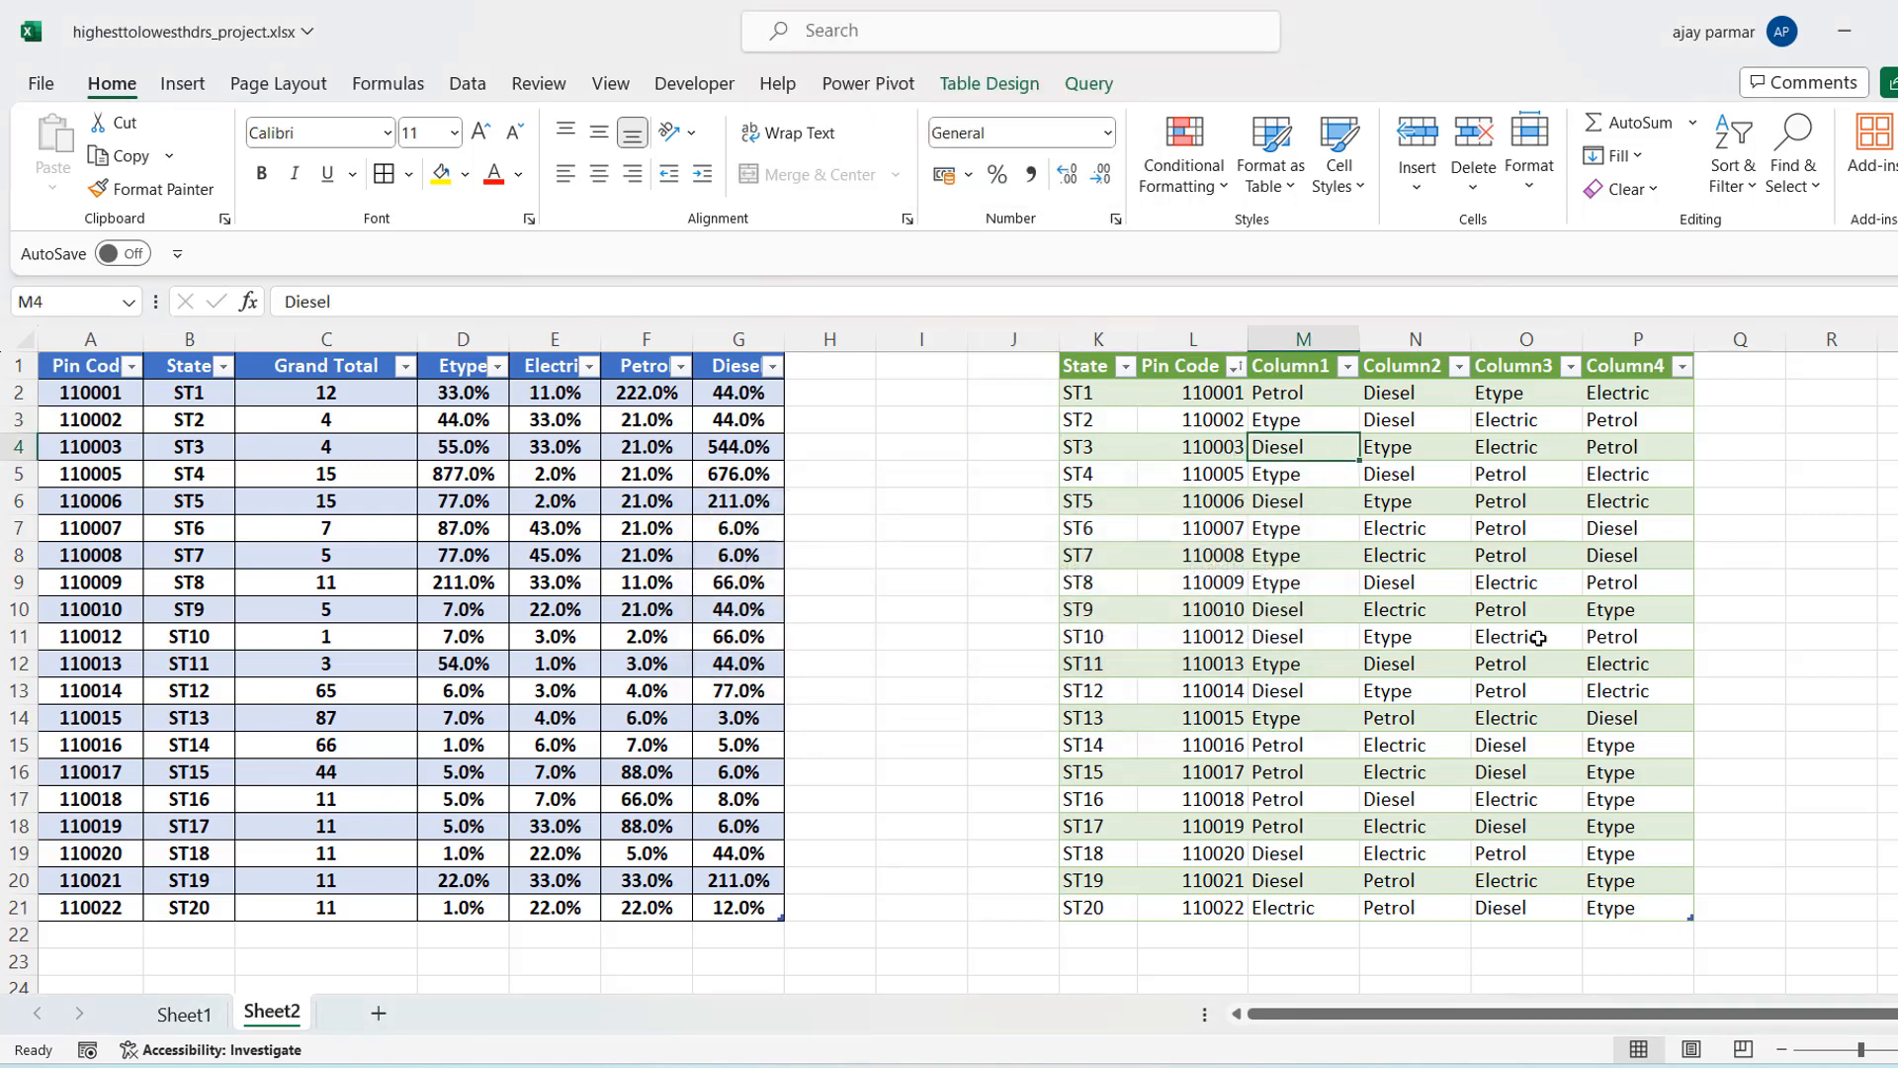
Review the whole source table and its State and Grand Total columns against the ranked output columns
{"action": "left_click", "coordinate": [96, 365]}
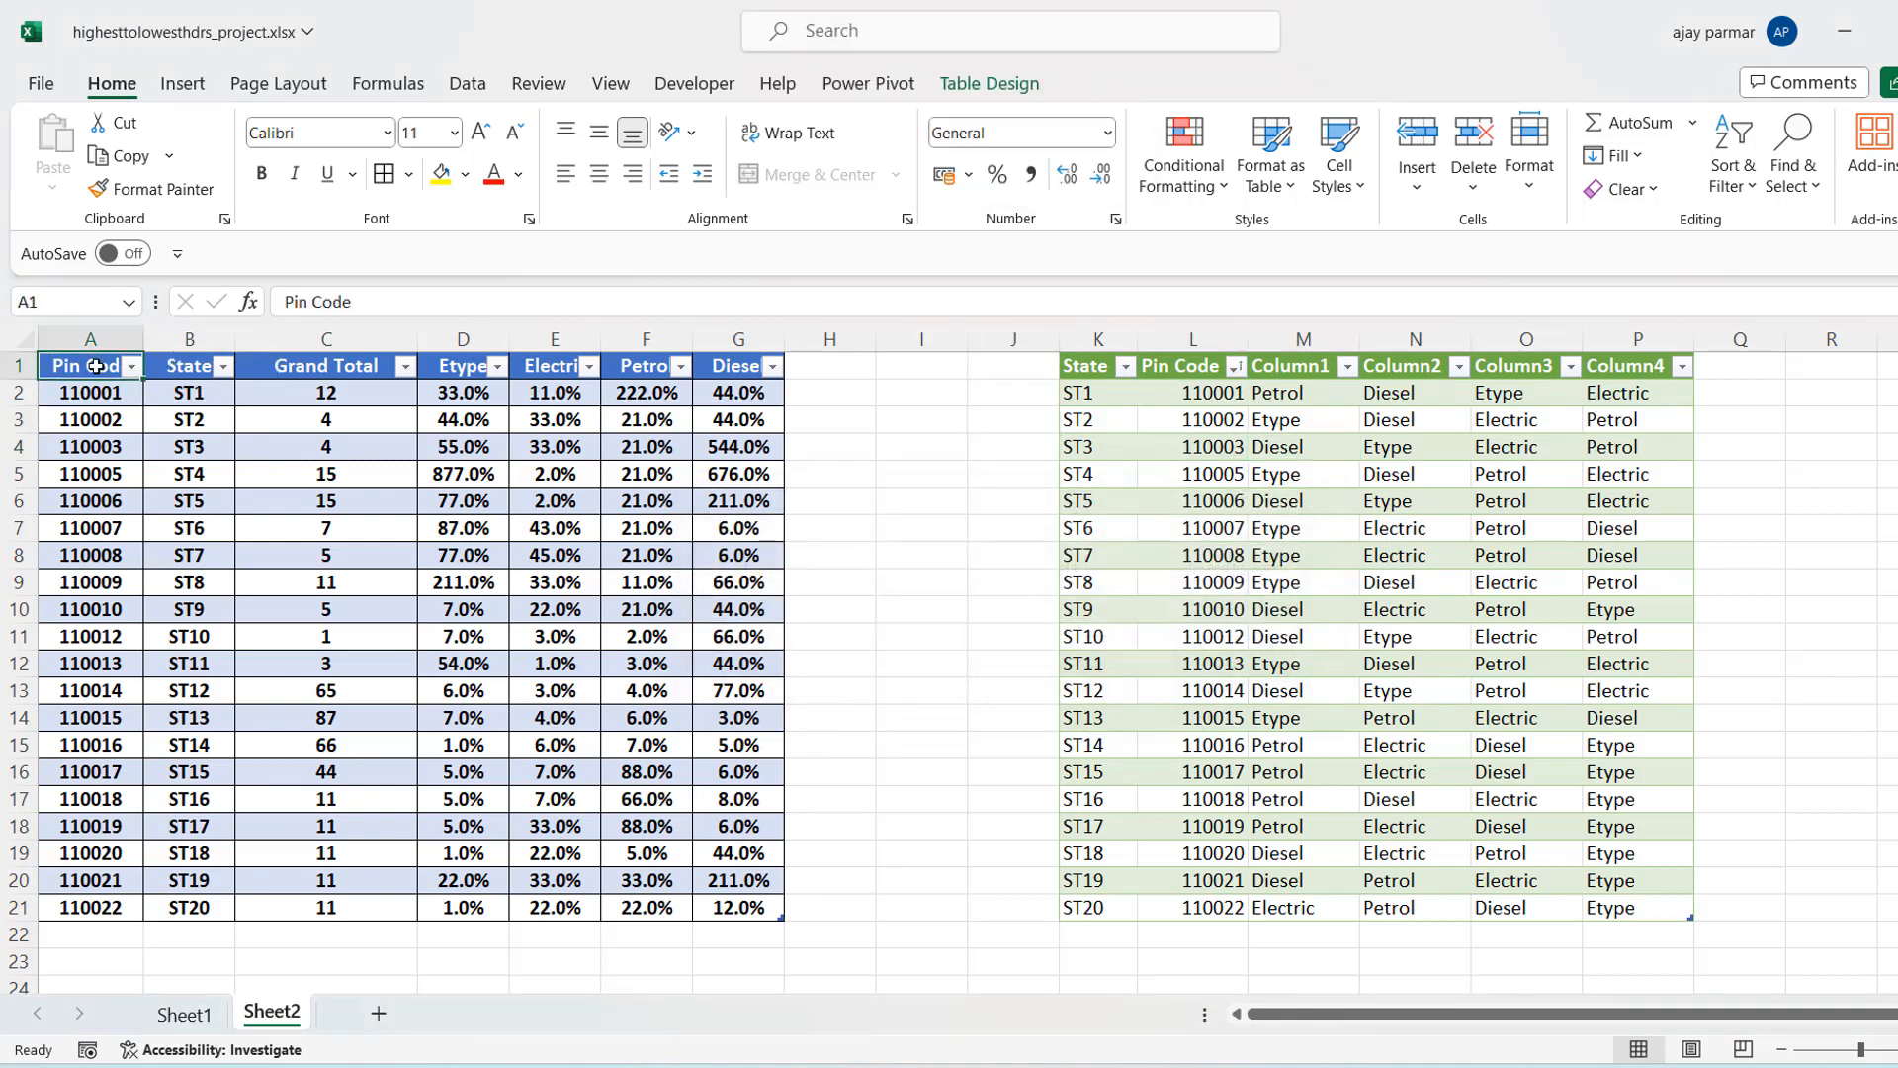
{"action": "left_click", "coordinate": [752, 906], "text": "shift"}
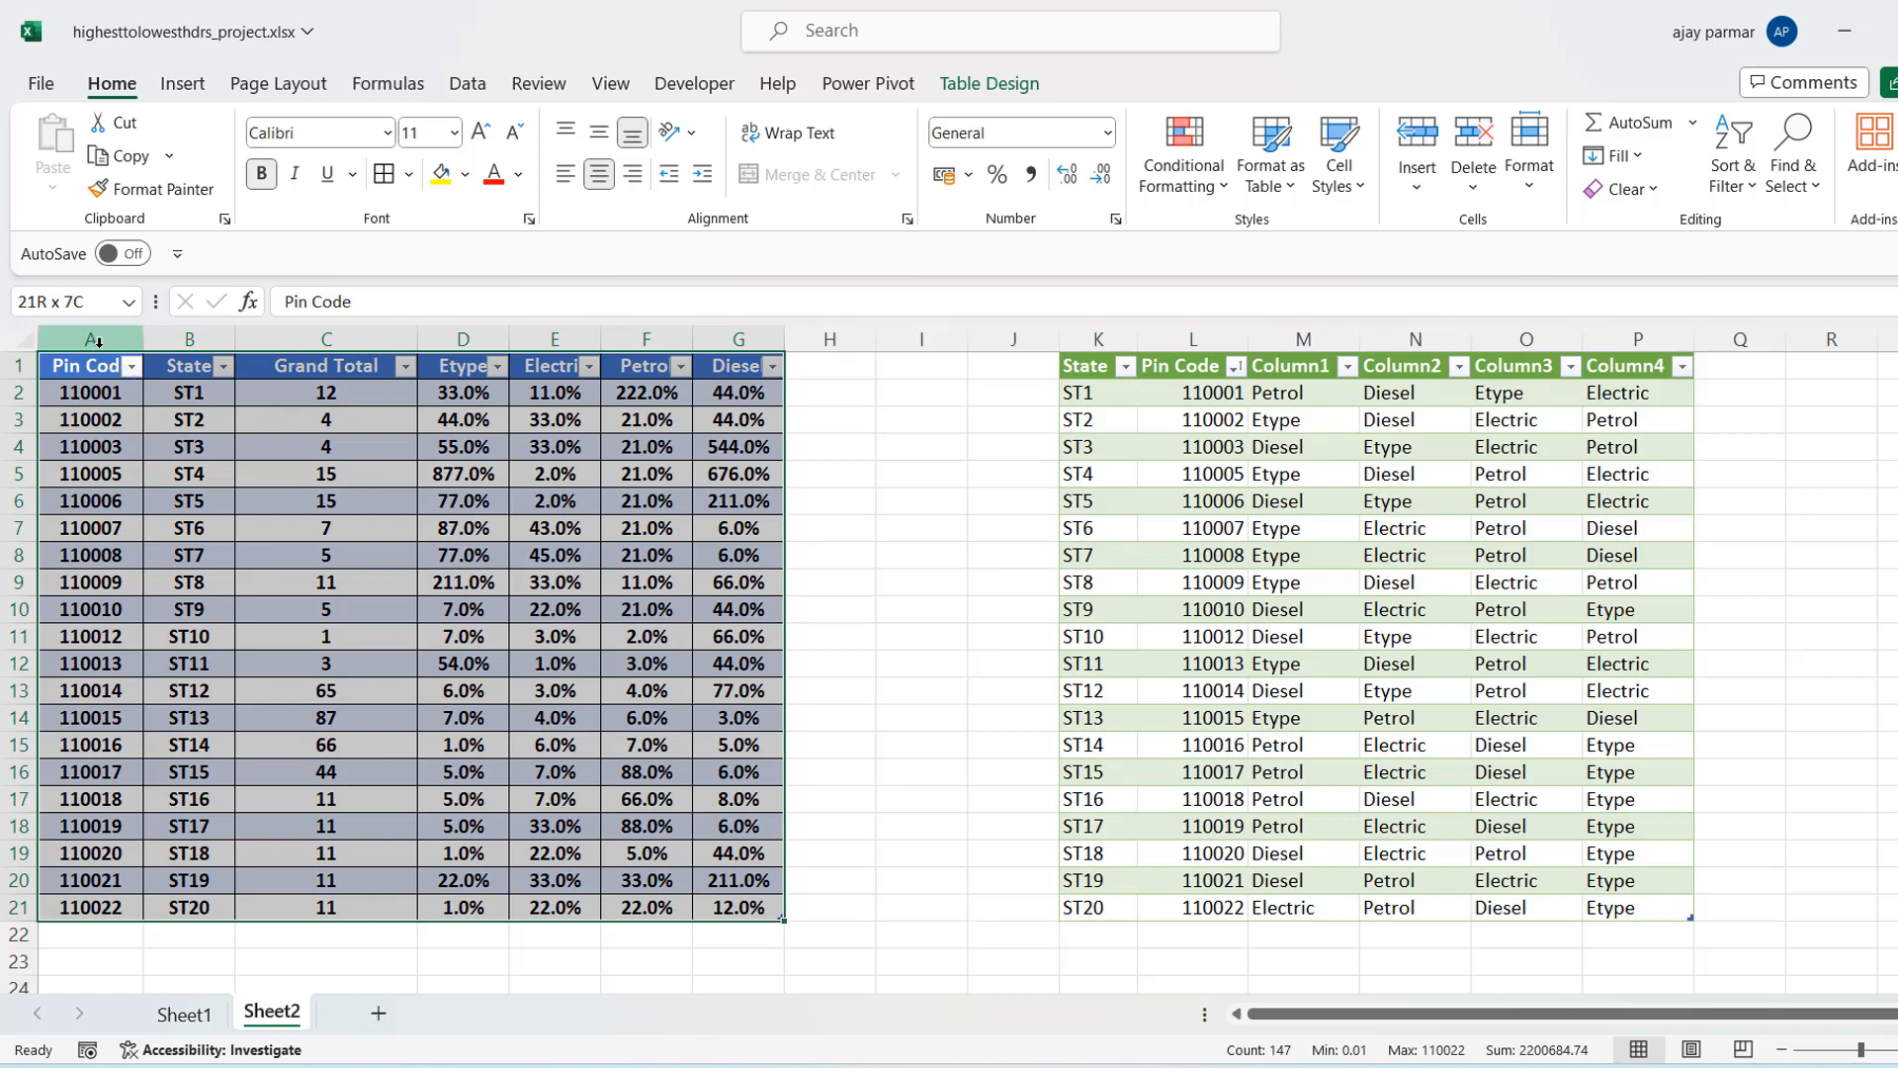
{"action": "left_click", "coordinate": [188, 343]}
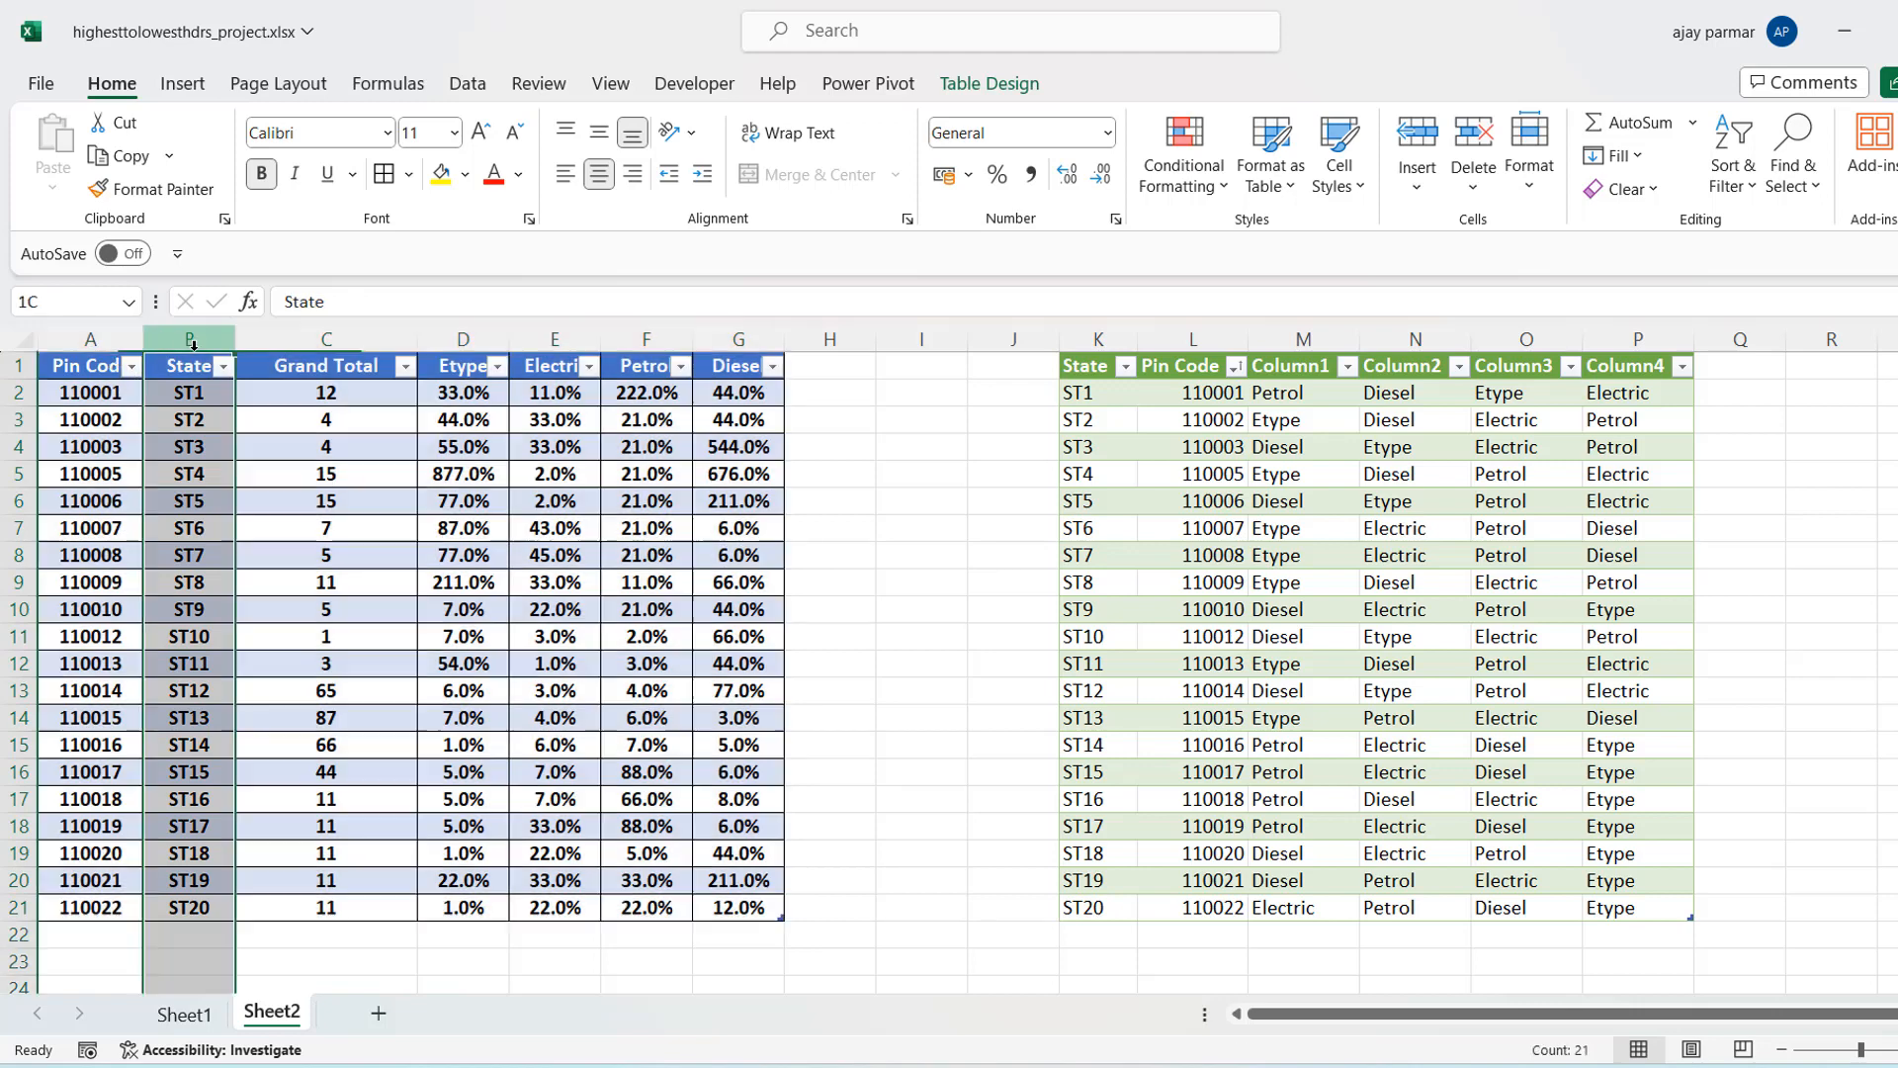
{"action": "left_click", "coordinate": [348, 344], "text": "shift"}
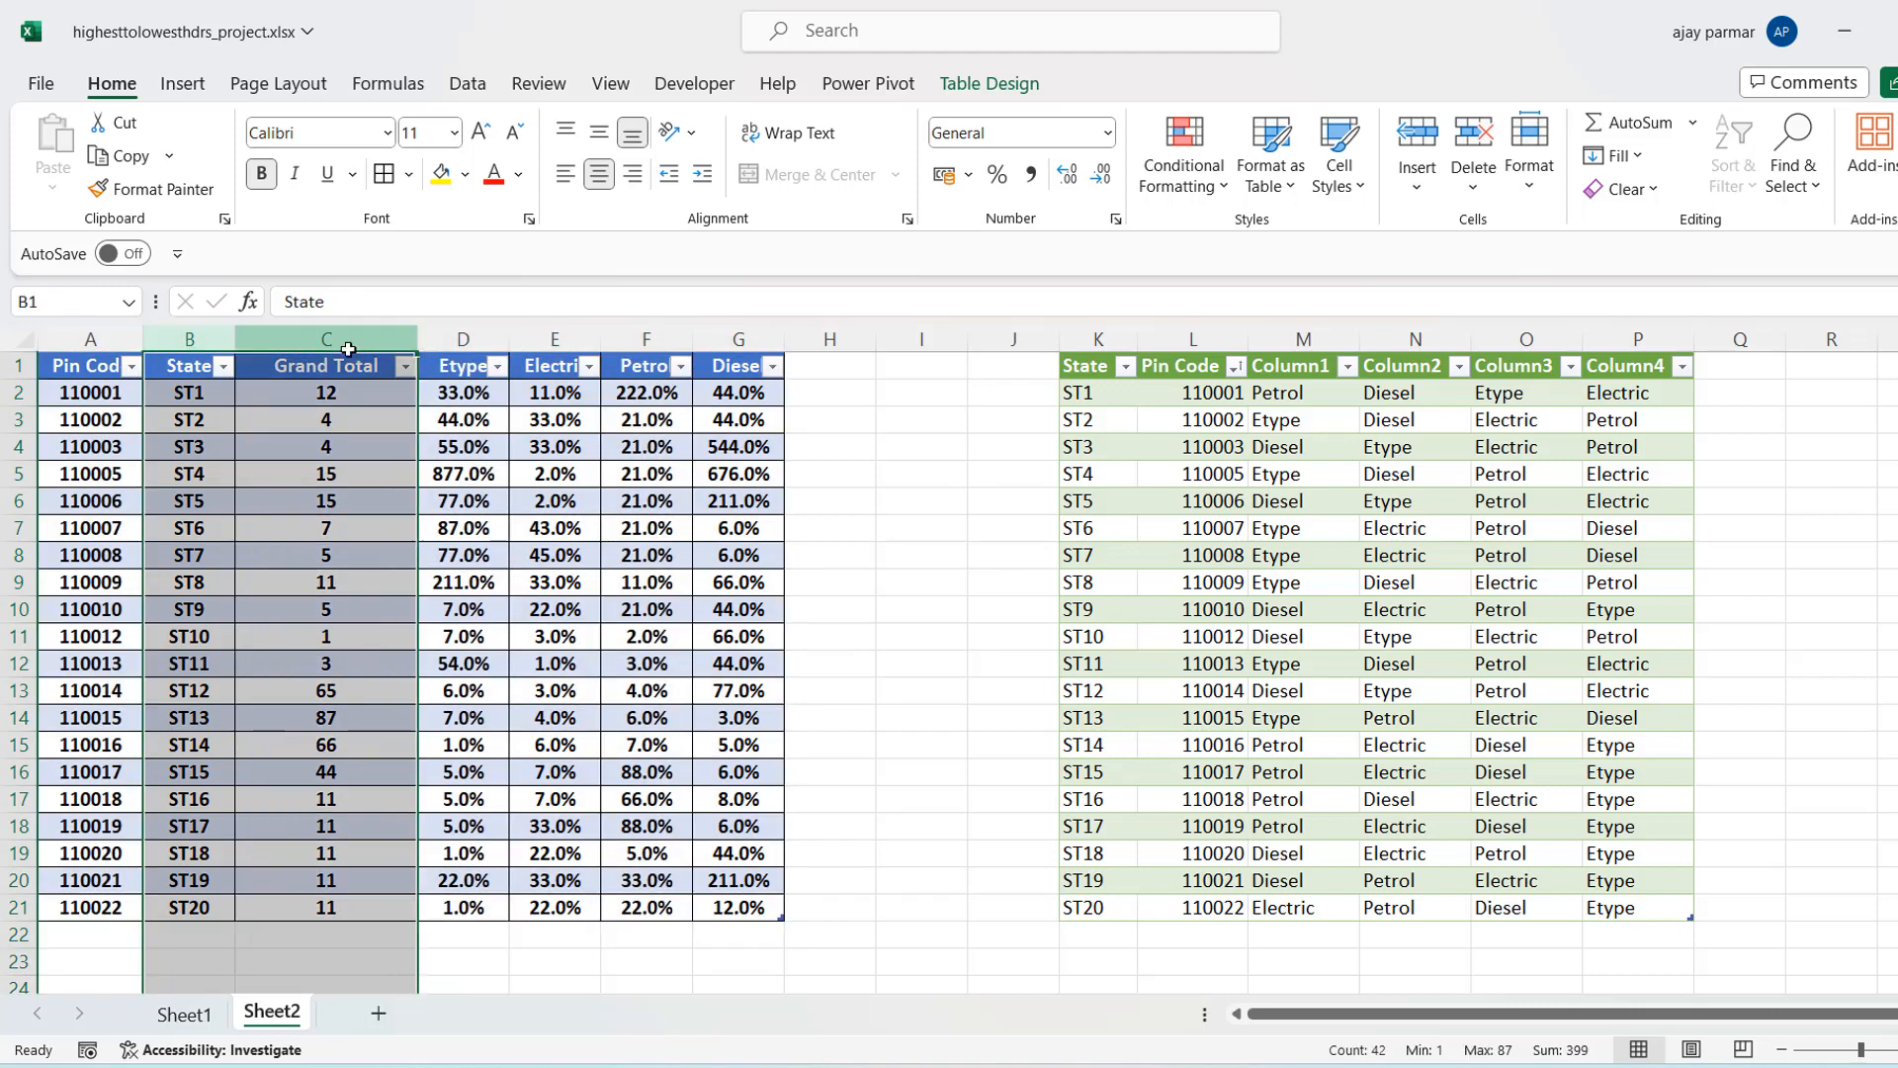
{"action": "left_click", "coordinate": [1530, 417]}
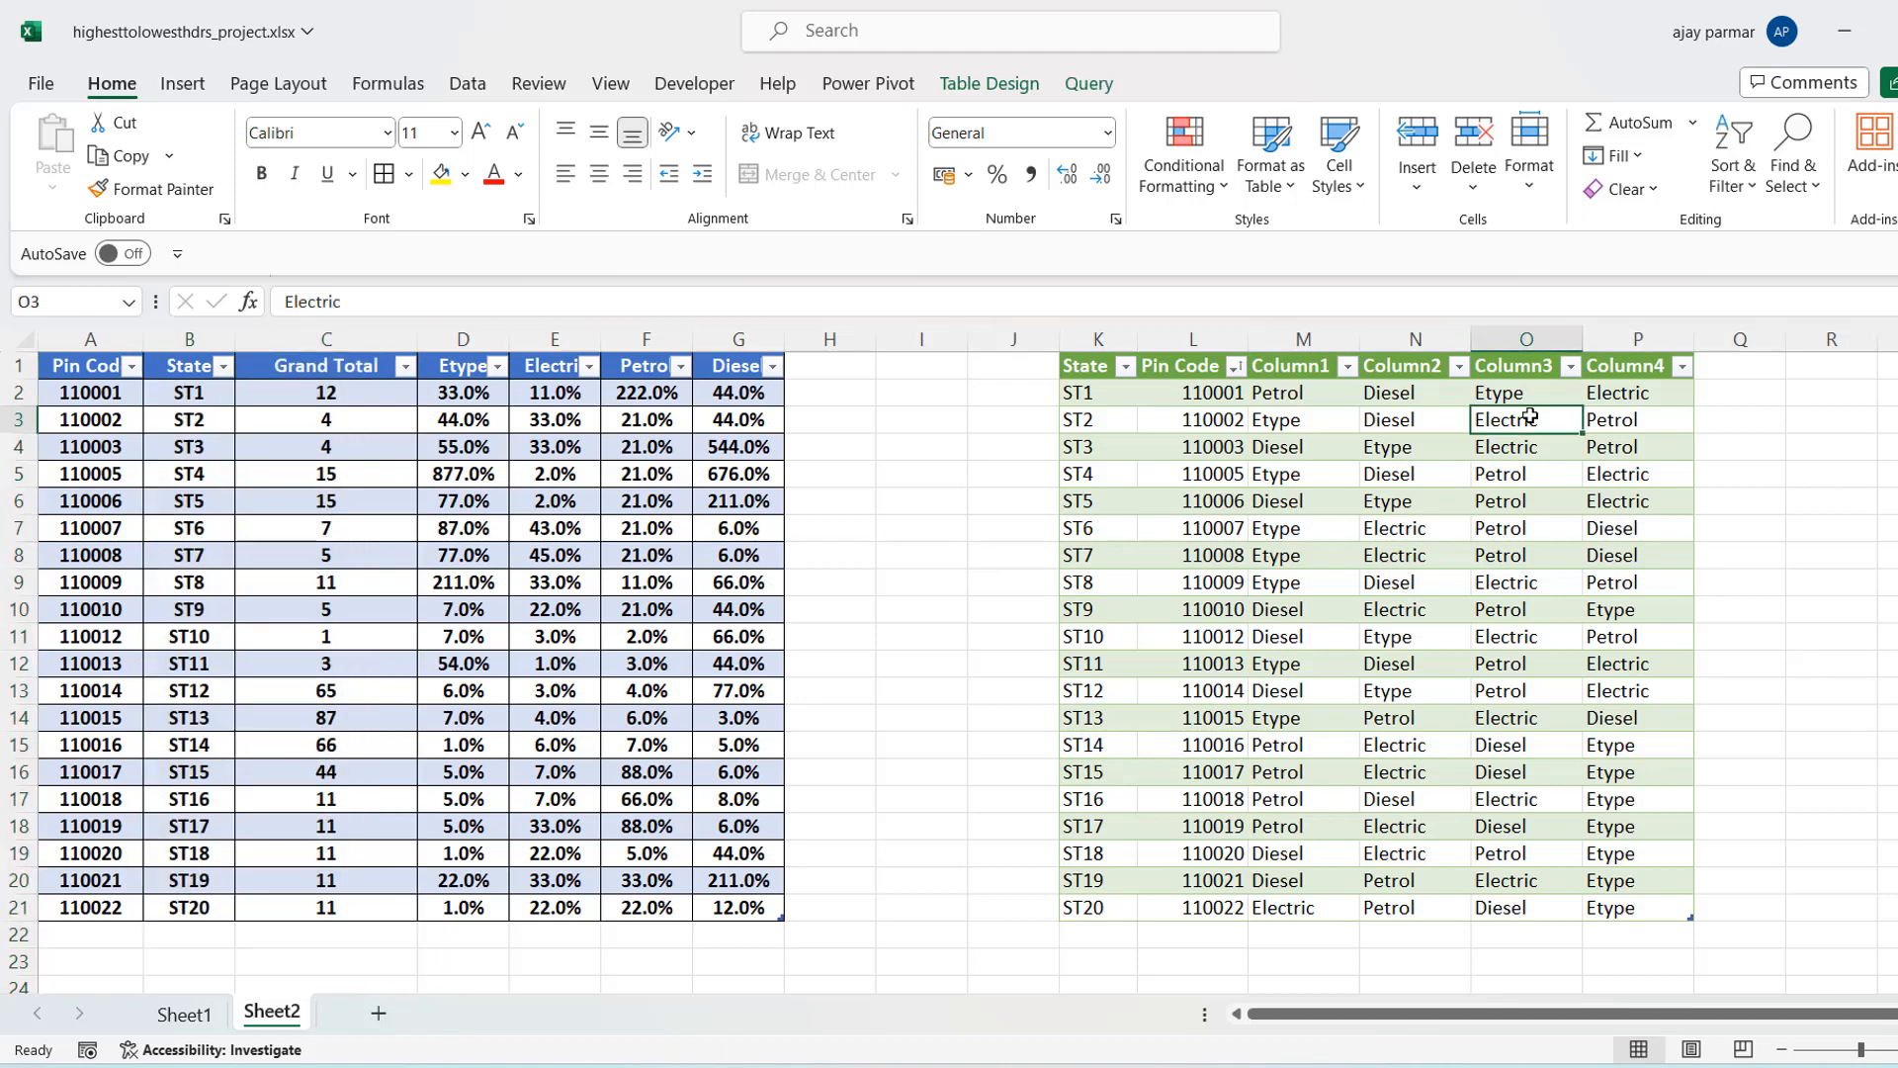
{"action": "left_click", "coordinate": [1742, 395]}
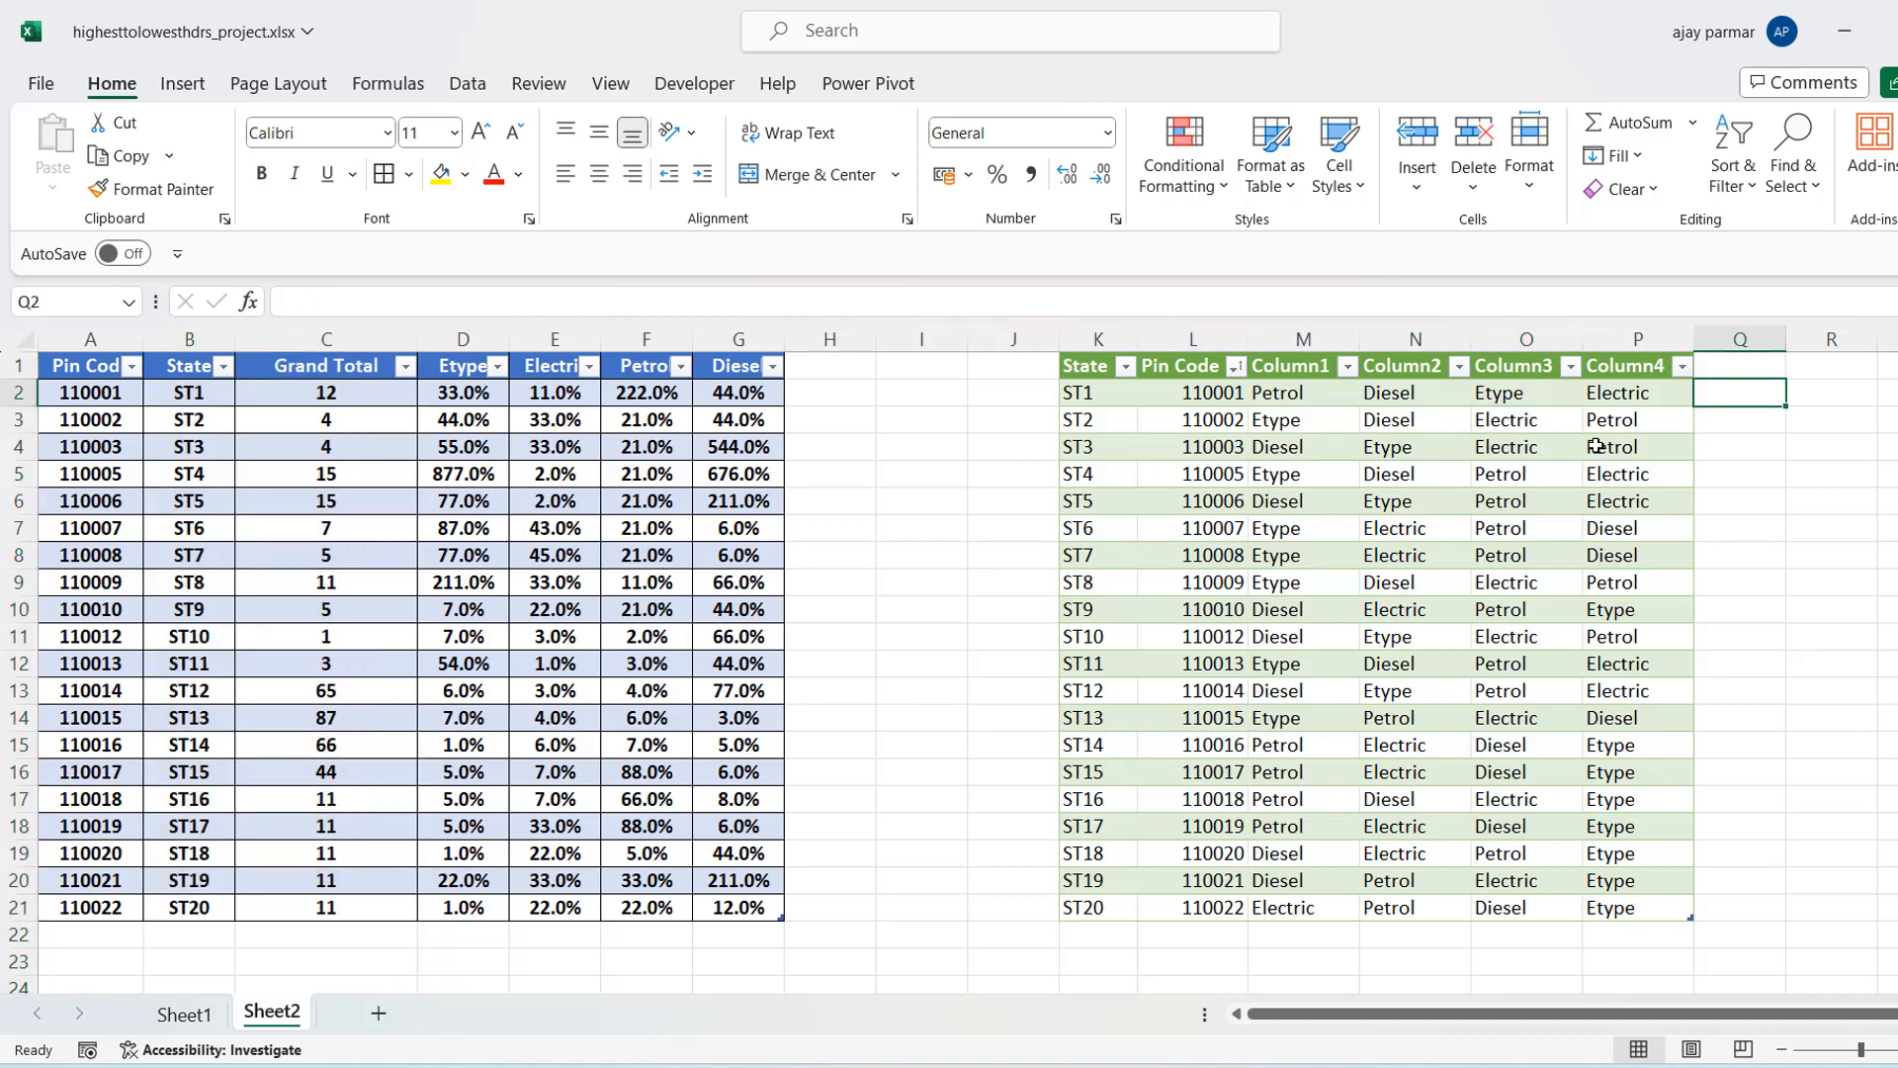
{"action": "left_click", "coordinate": [1358, 411]}
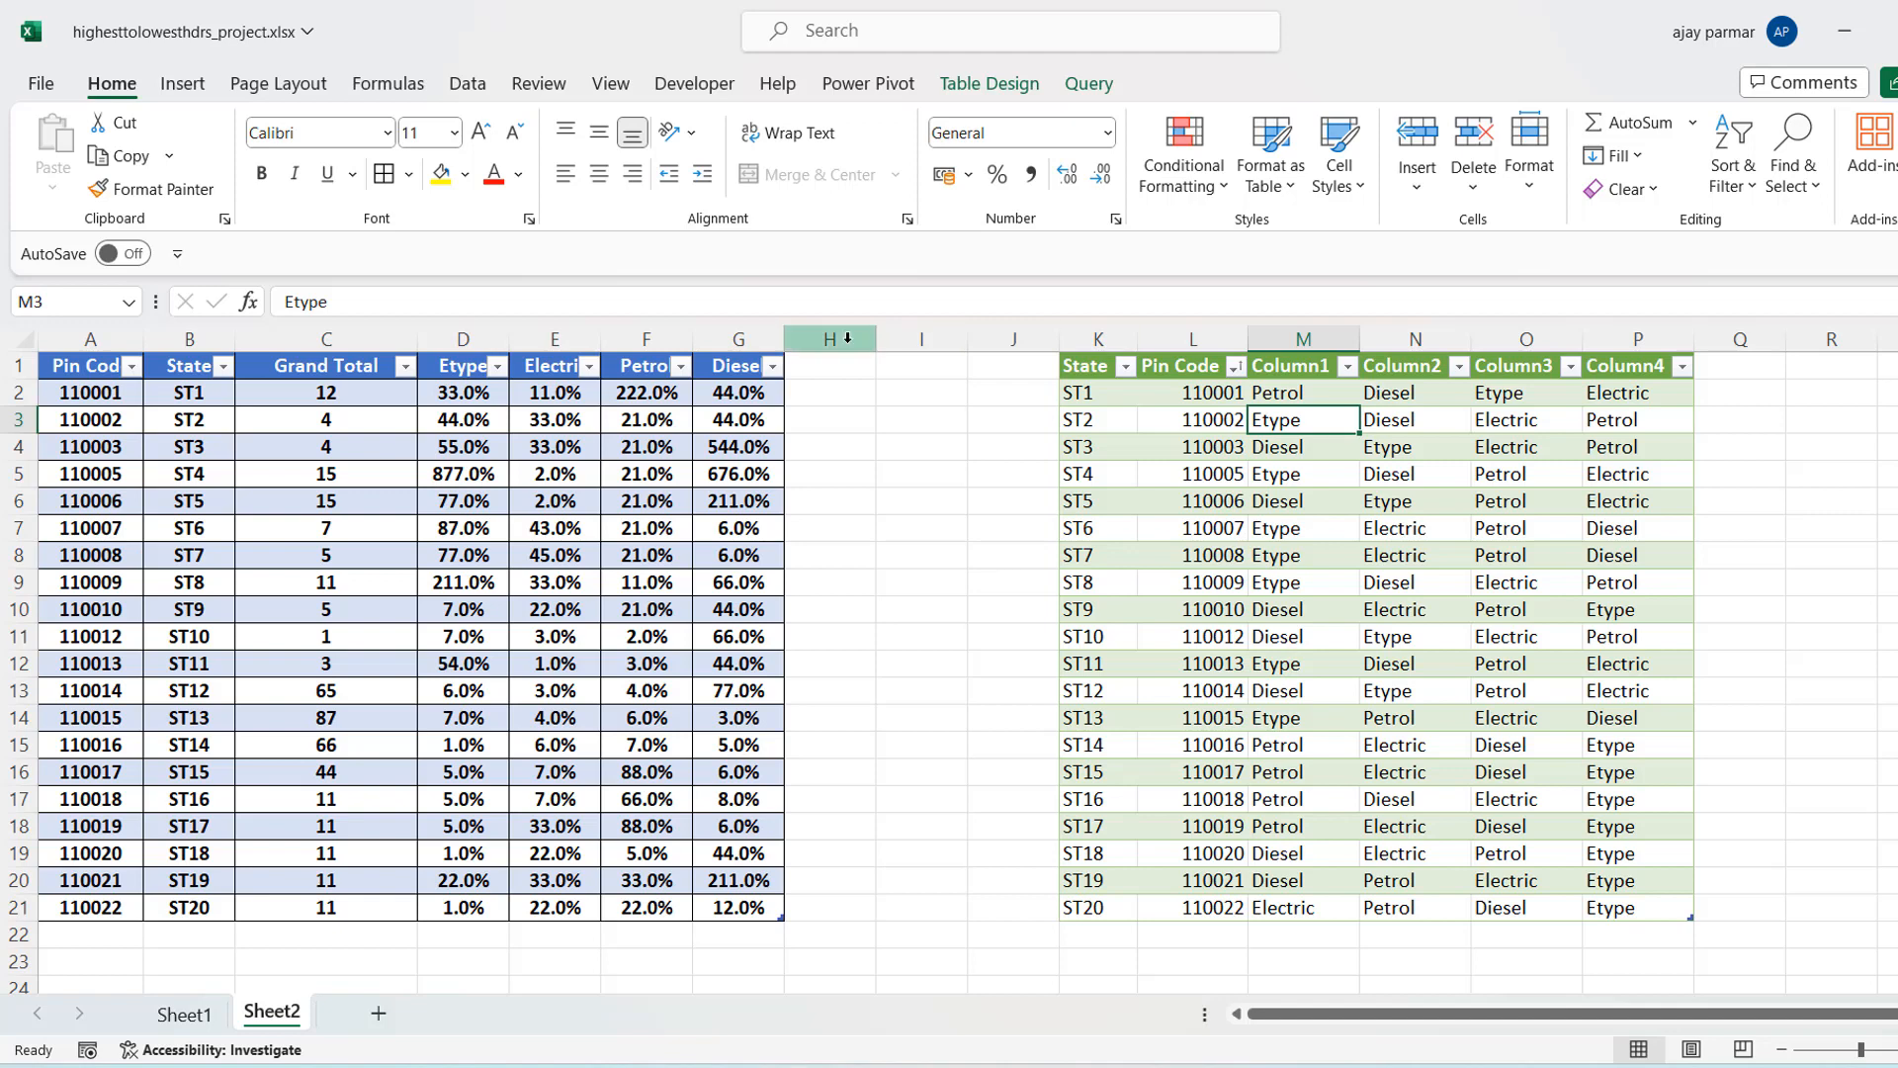
Set the ST1 row's Etype, Electric, Petrol and Diesel percentages in the source table to 1%, 2%, 3% and 4%
{"action": "left_click", "coordinate": [490, 393]}
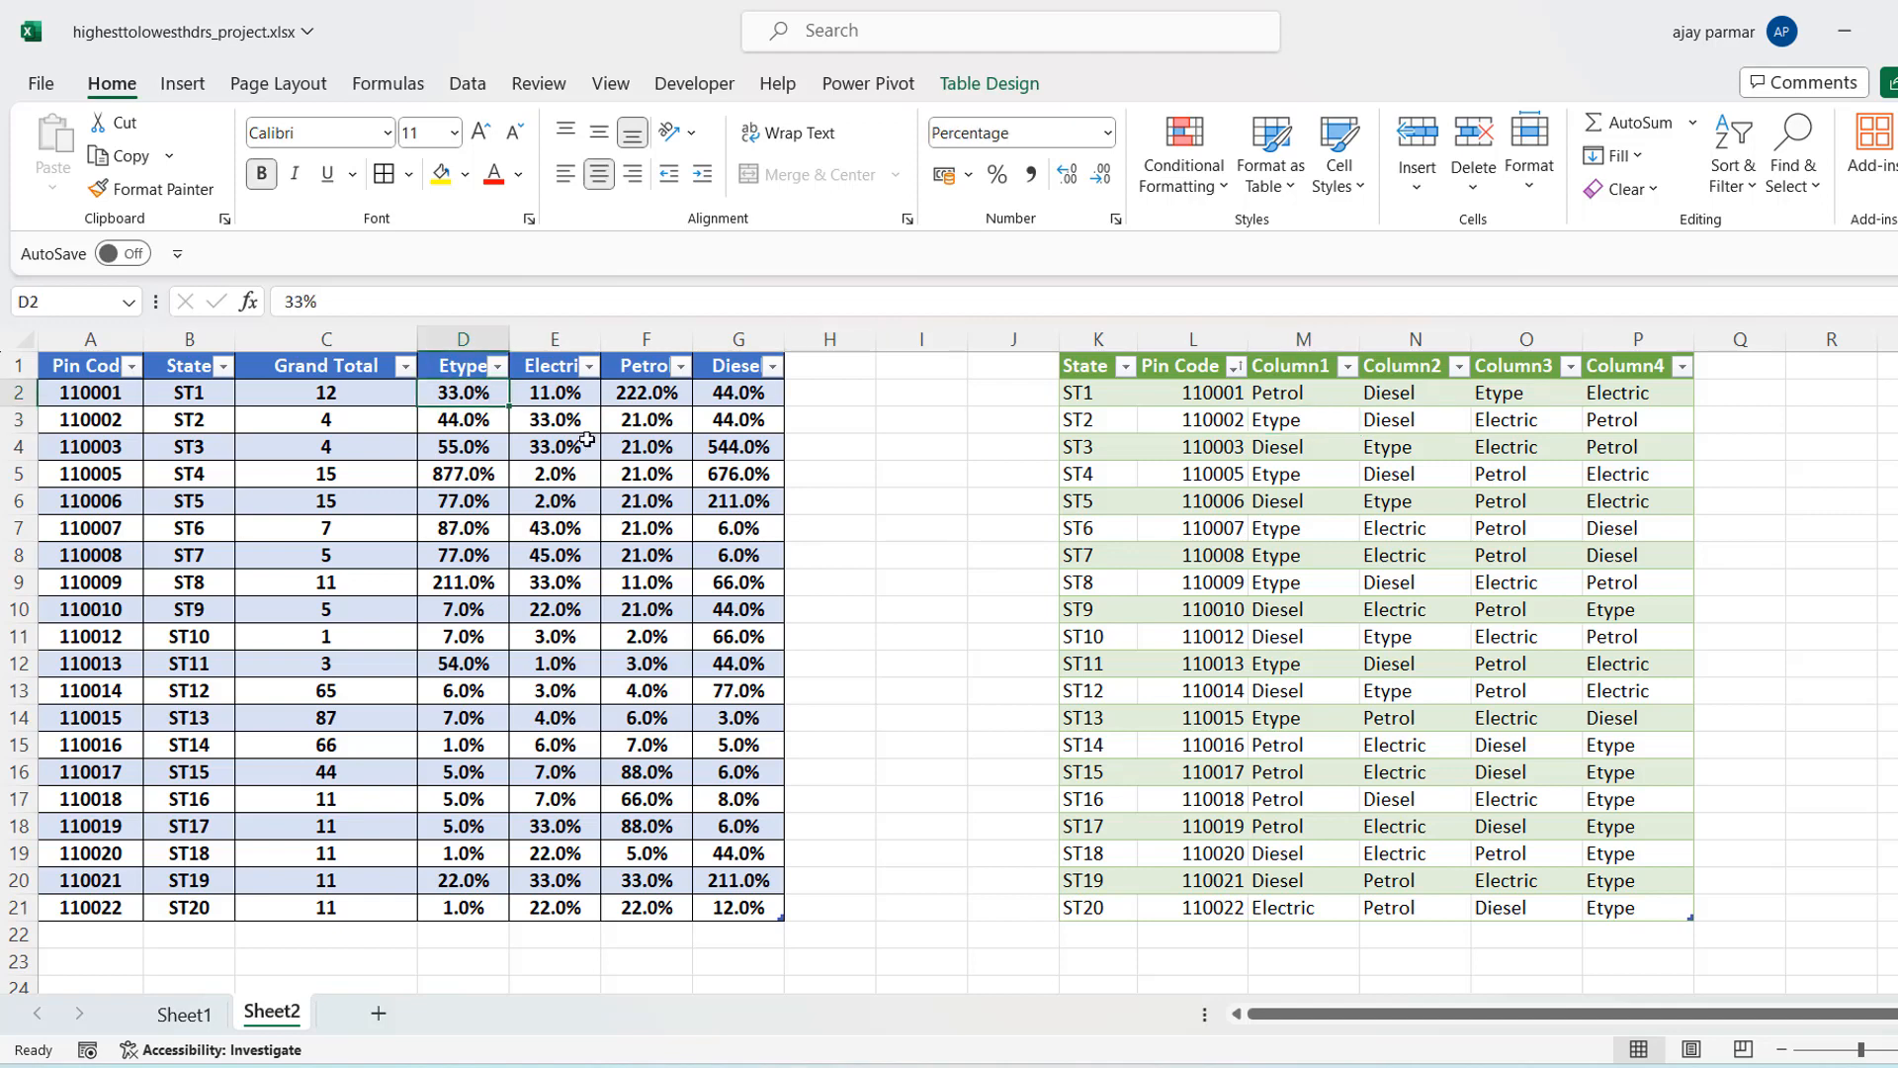
{"action": "type", "text": "1"}
{"action": "key", "text": "Tab"}
{"action": "type", "text": "2"}
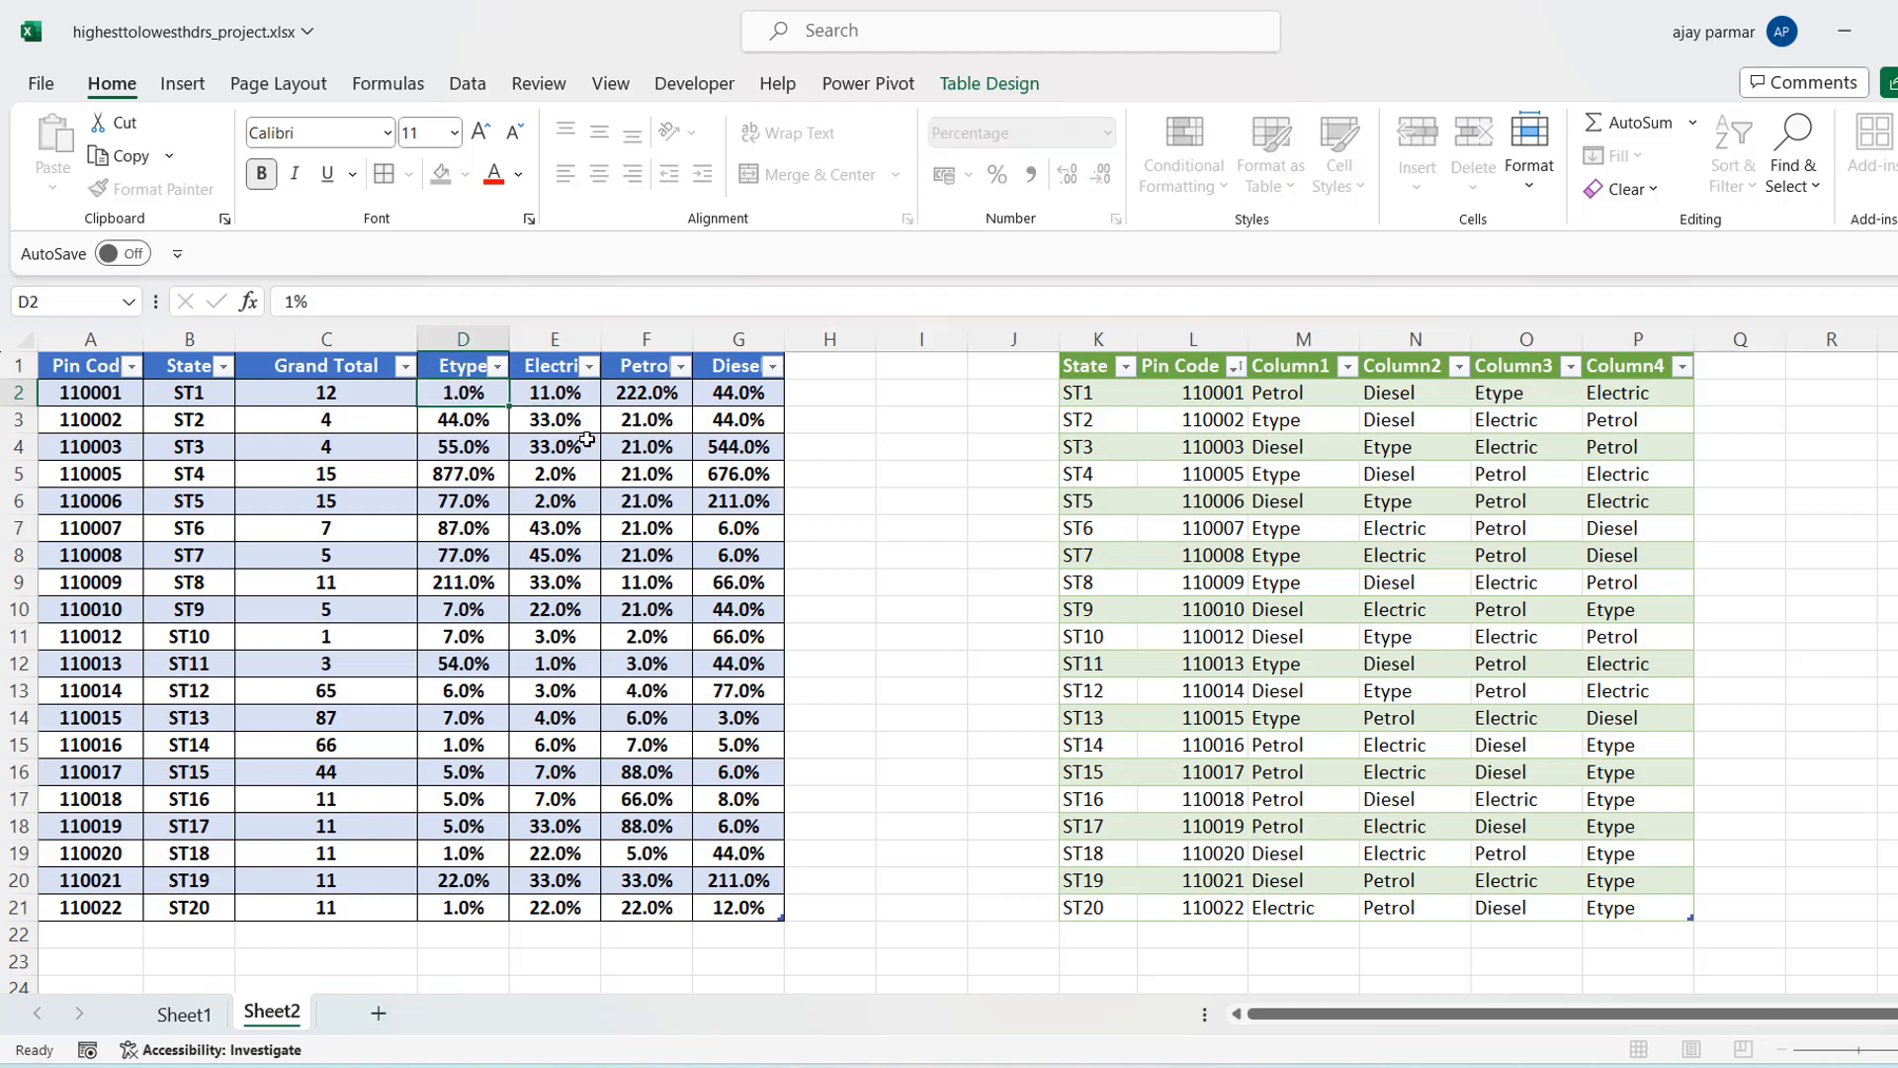
{"action": "key", "text": "Tab"}
{"action": "type", "text": "3"}
{"action": "key", "text": "Tab"}
{"action": "type", "text": "4"}
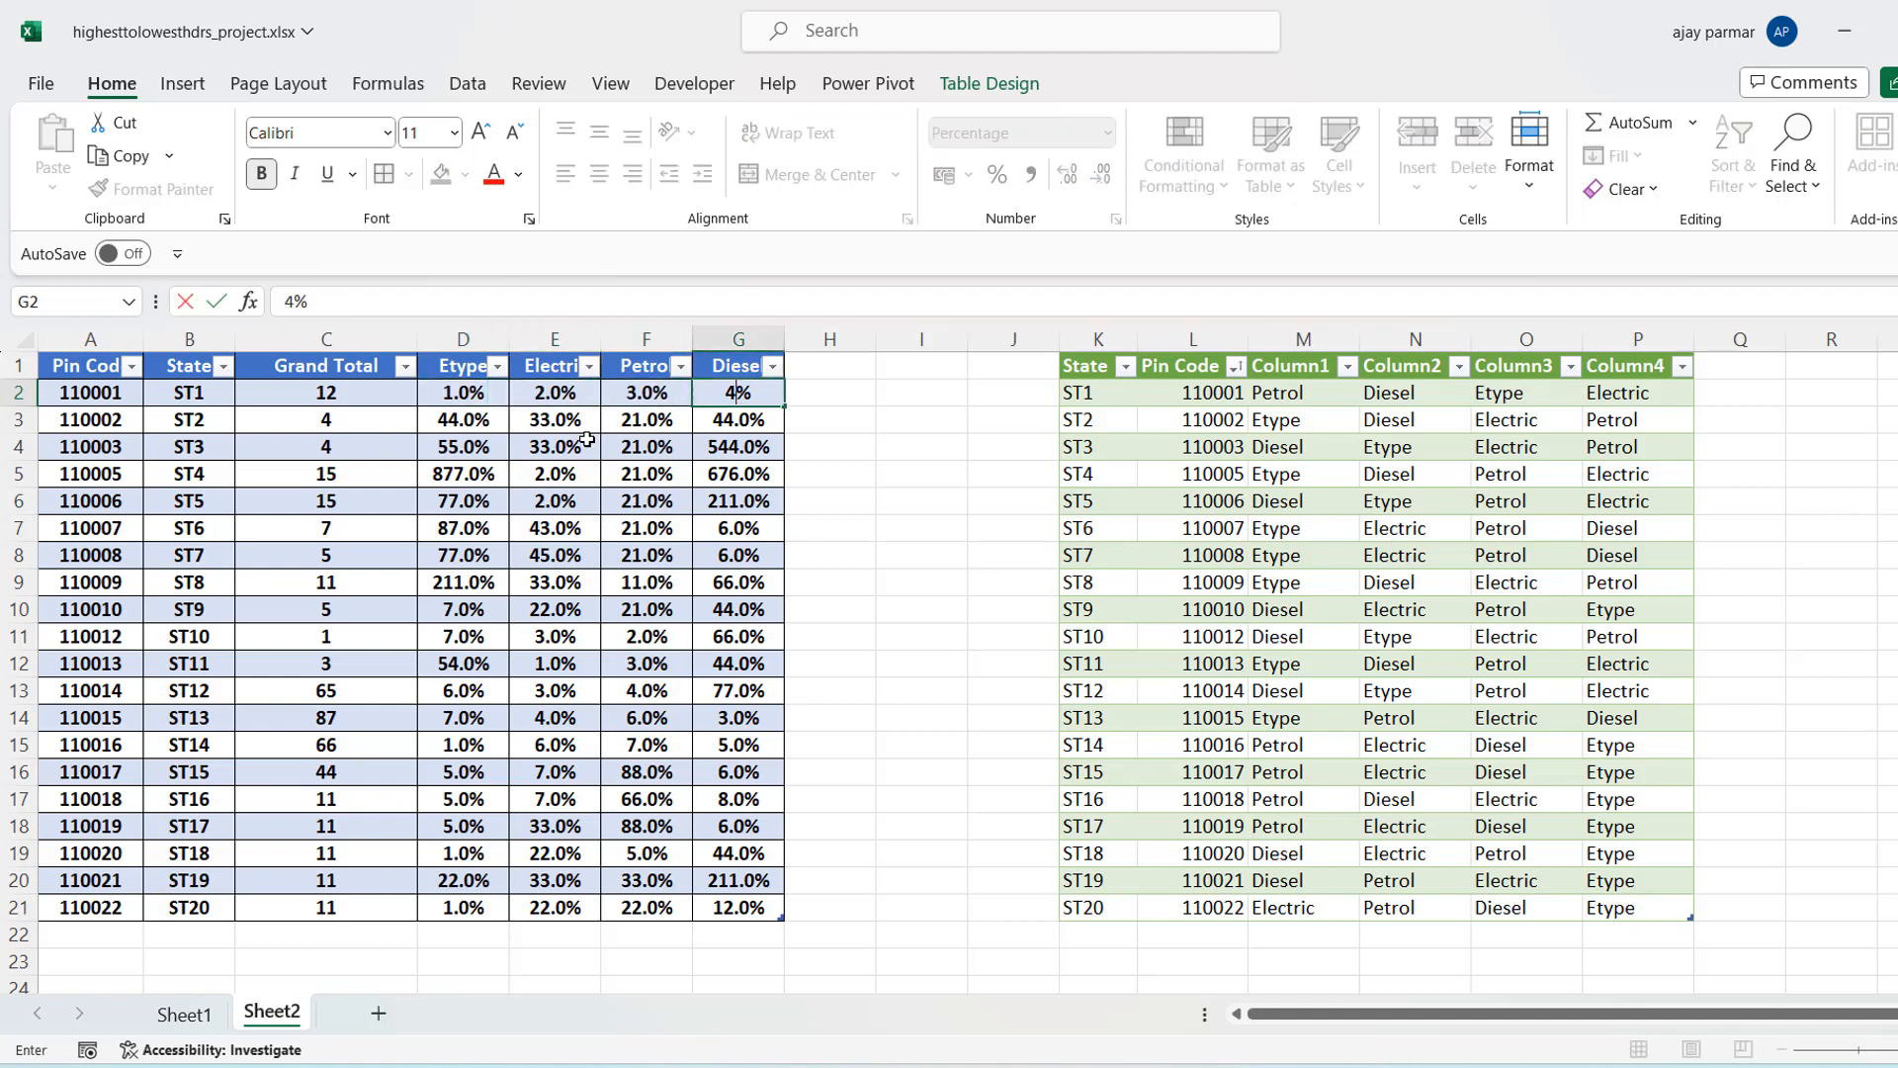
{"action": "key", "text": "Tab"}
Turn off the filter on the source table's header row
{"action": "key", "text": "alt+d"}
{"action": "key", "text": "f"}
{"action": "key", "text": "f"}
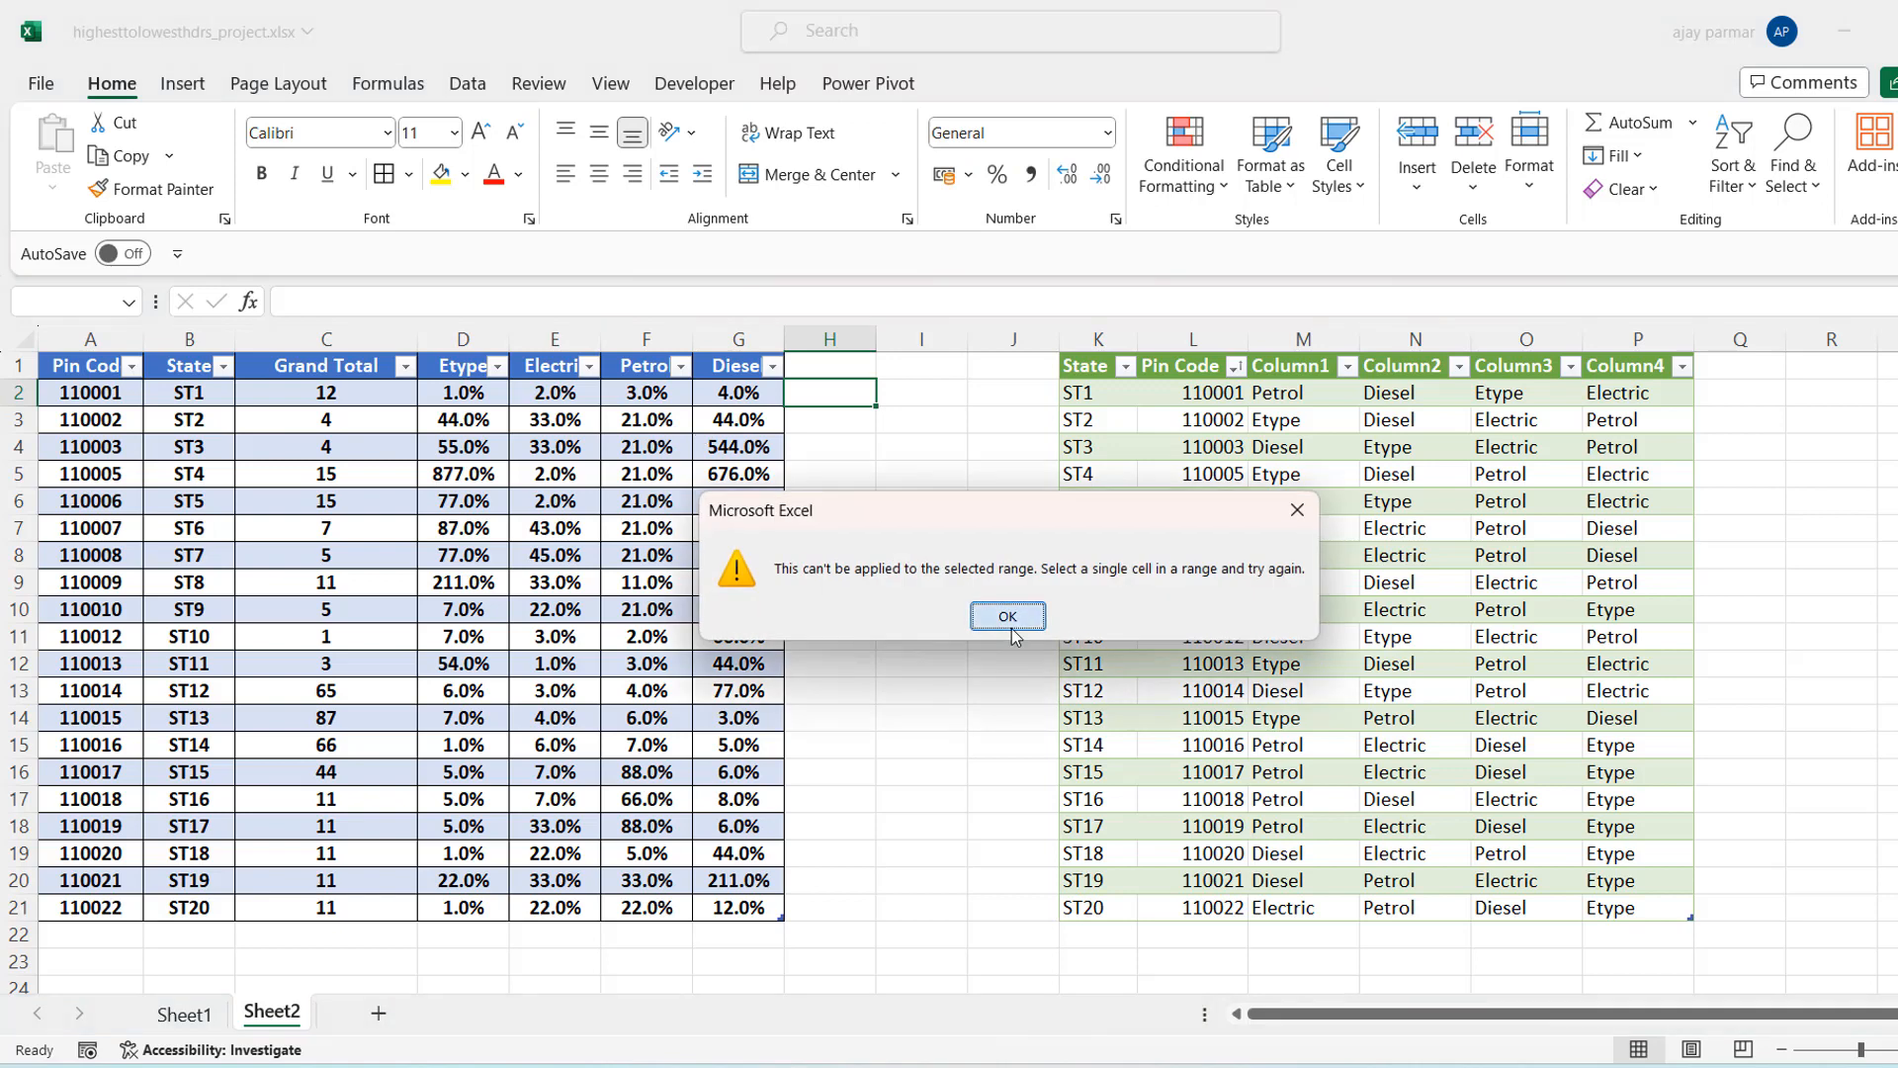
{"action": "left_click", "coordinate": [1010, 623]}
{"action": "left_click", "coordinate": [543, 368]}
{"action": "key", "text": "alt+d"}
{"action": "key", "text": "f"}
{"action": "key", "text": "f"}
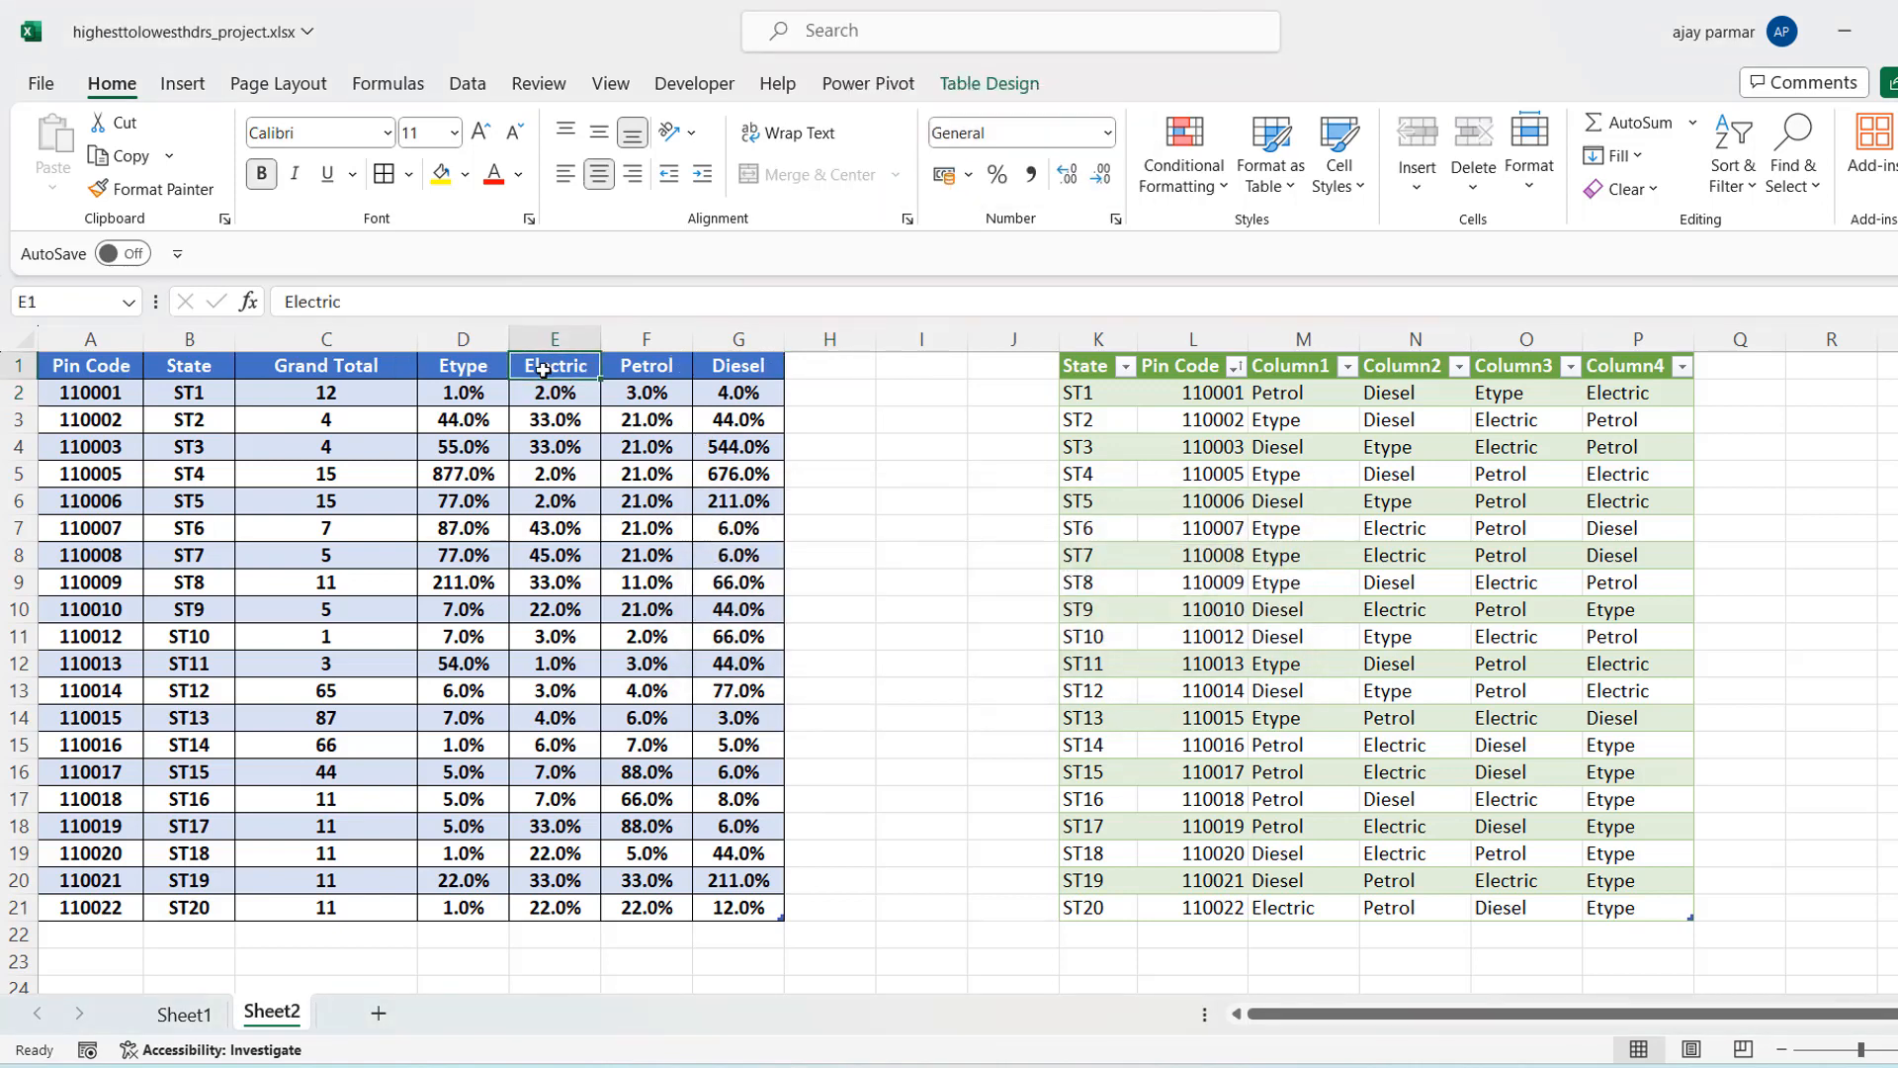
Refresh all queries so the ranked table uses the changed ST1 percentages
{"action": "left_click", "coordinate": [468, 83]}
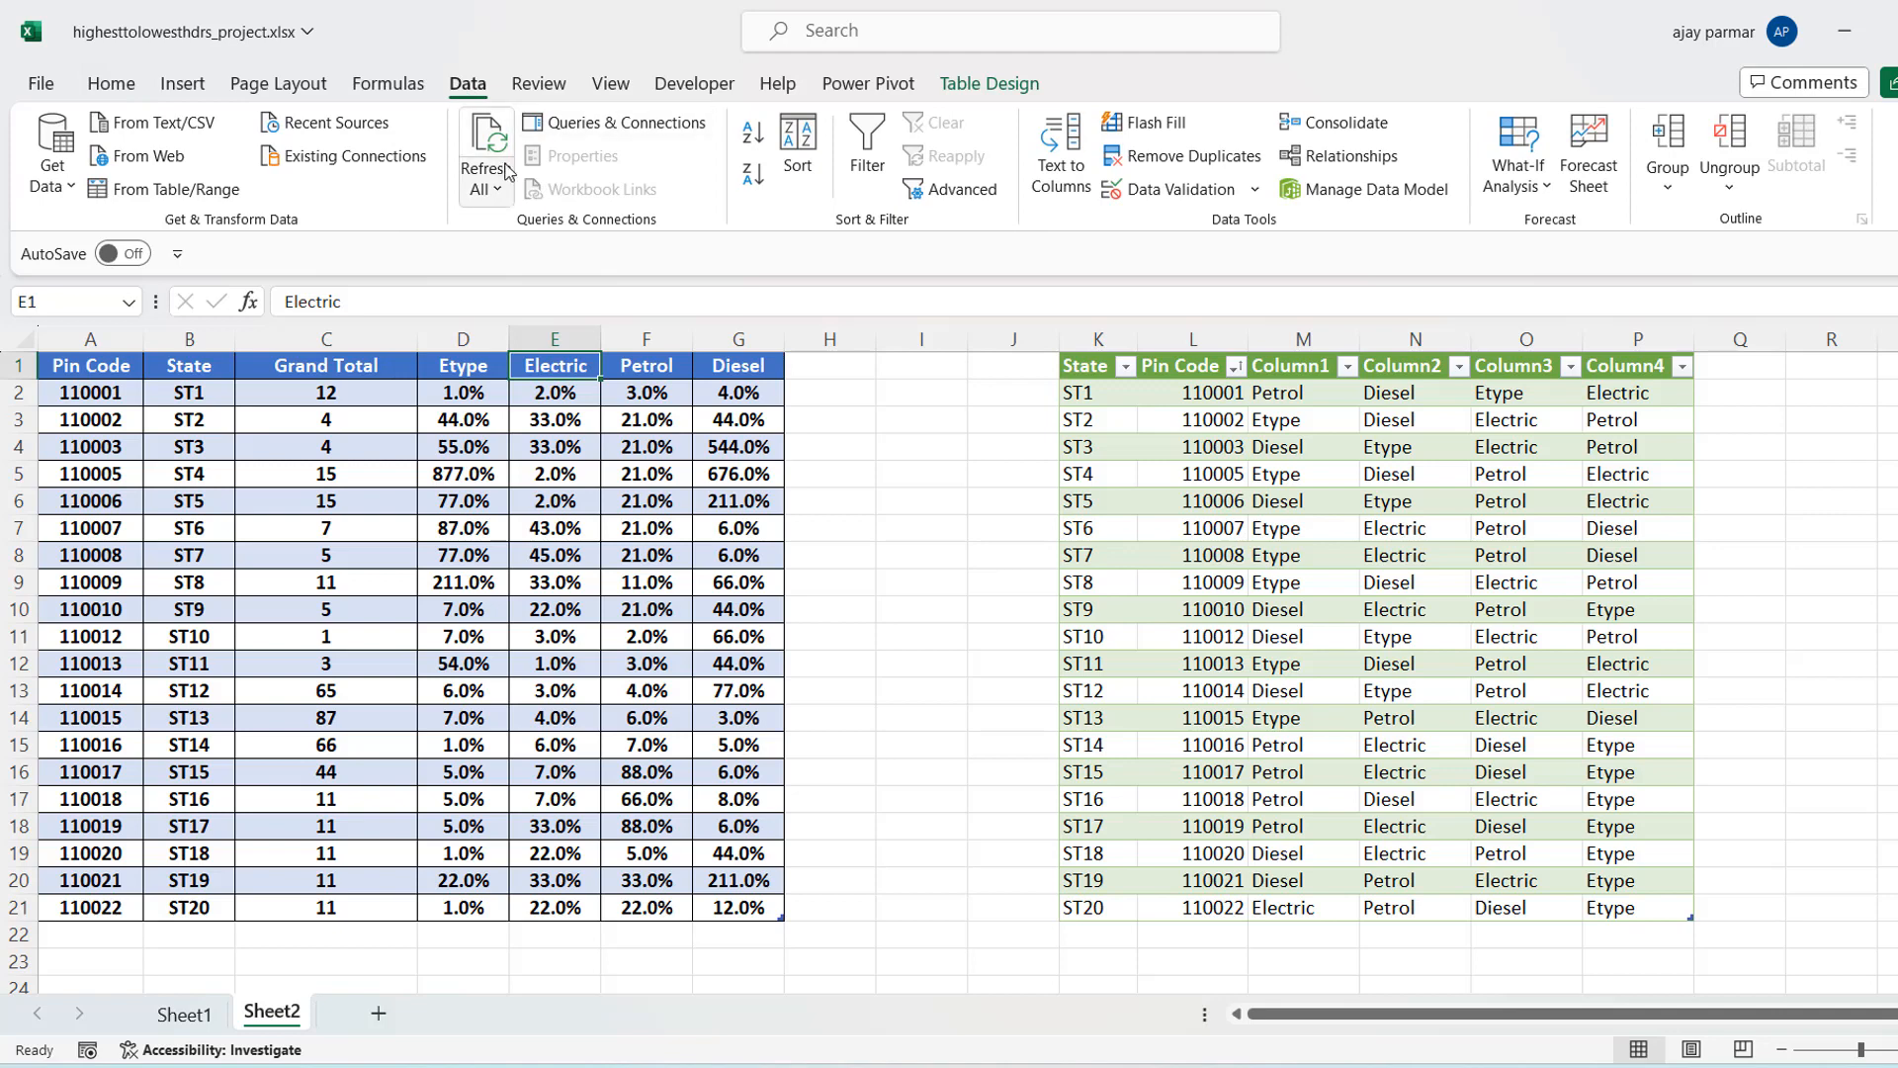
{"action": "left_click", "coordinate": [486, 187]}
{"action": "left_click", "coordinate": [551, 231]}
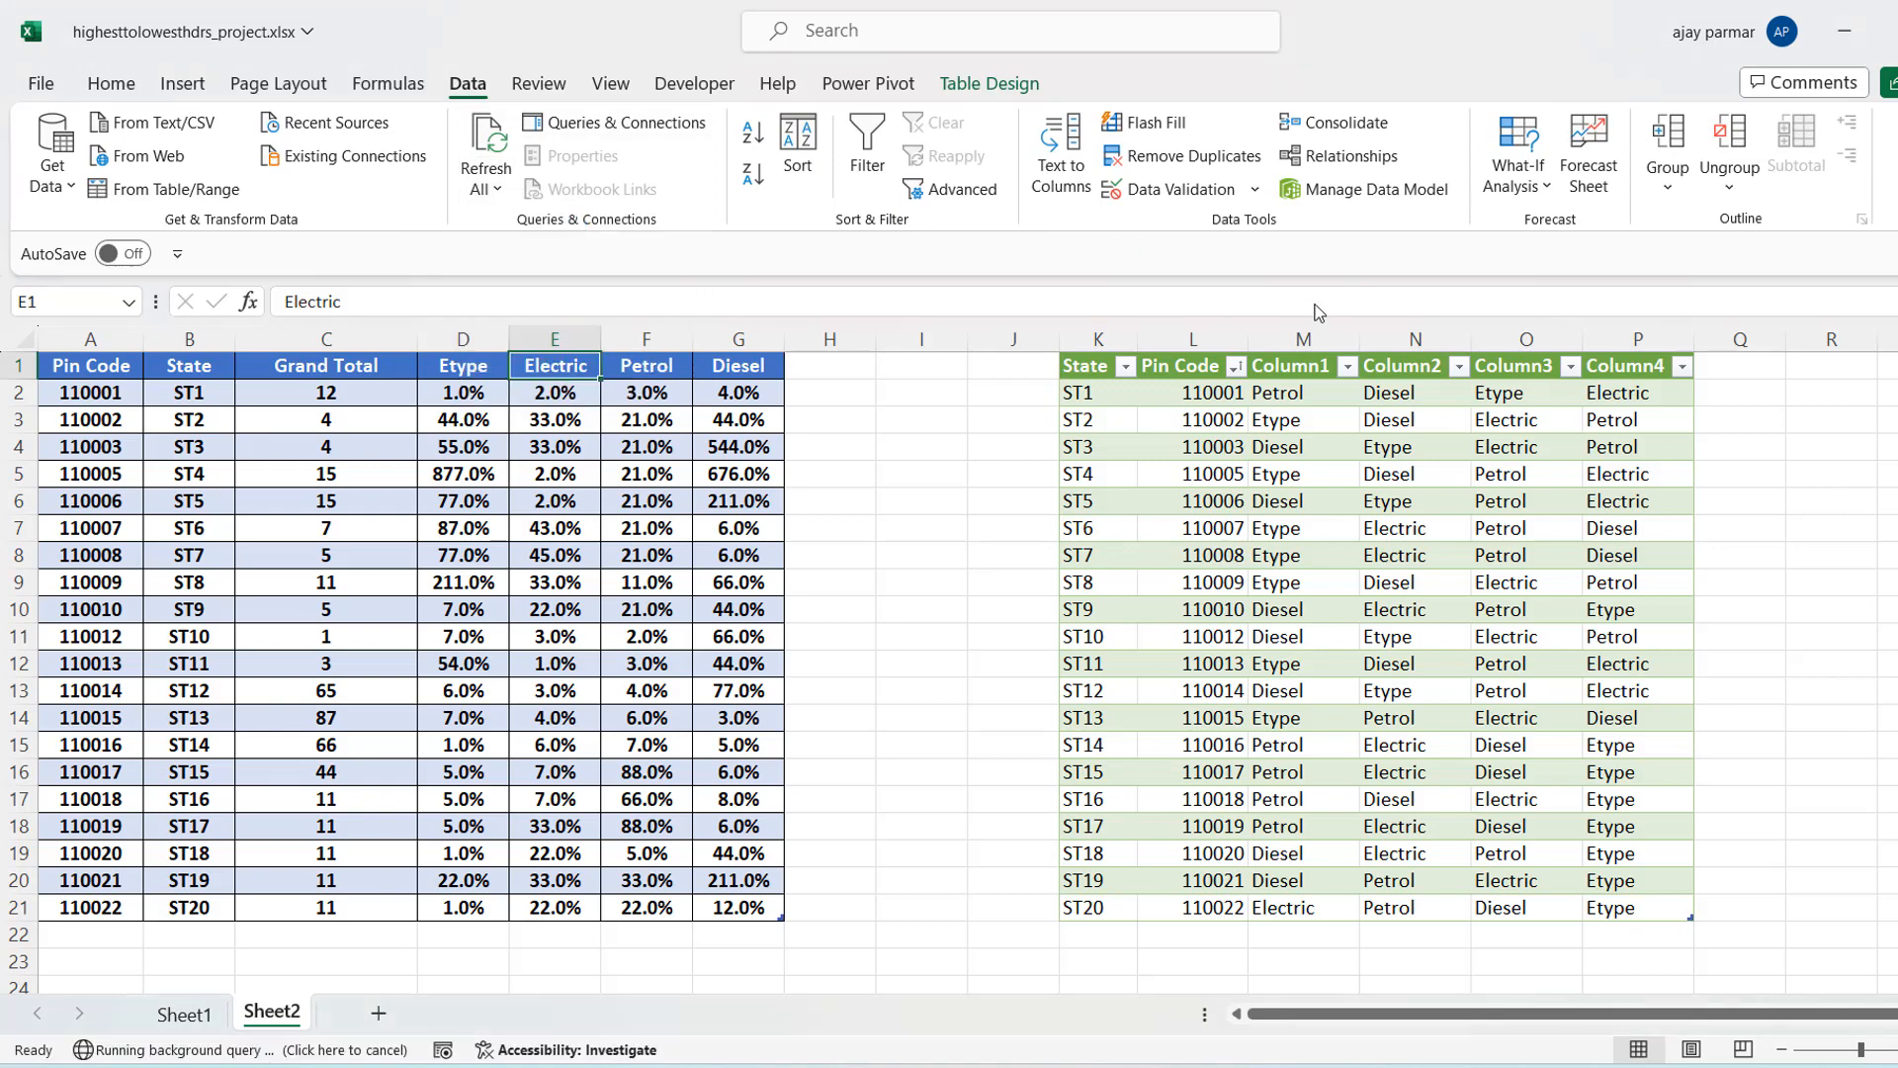
Compare the ranked fuel types of the ST1 and ST2 rows with their percentages in the source table
{"action": "left_click", "coordinate": [1291, 395]}
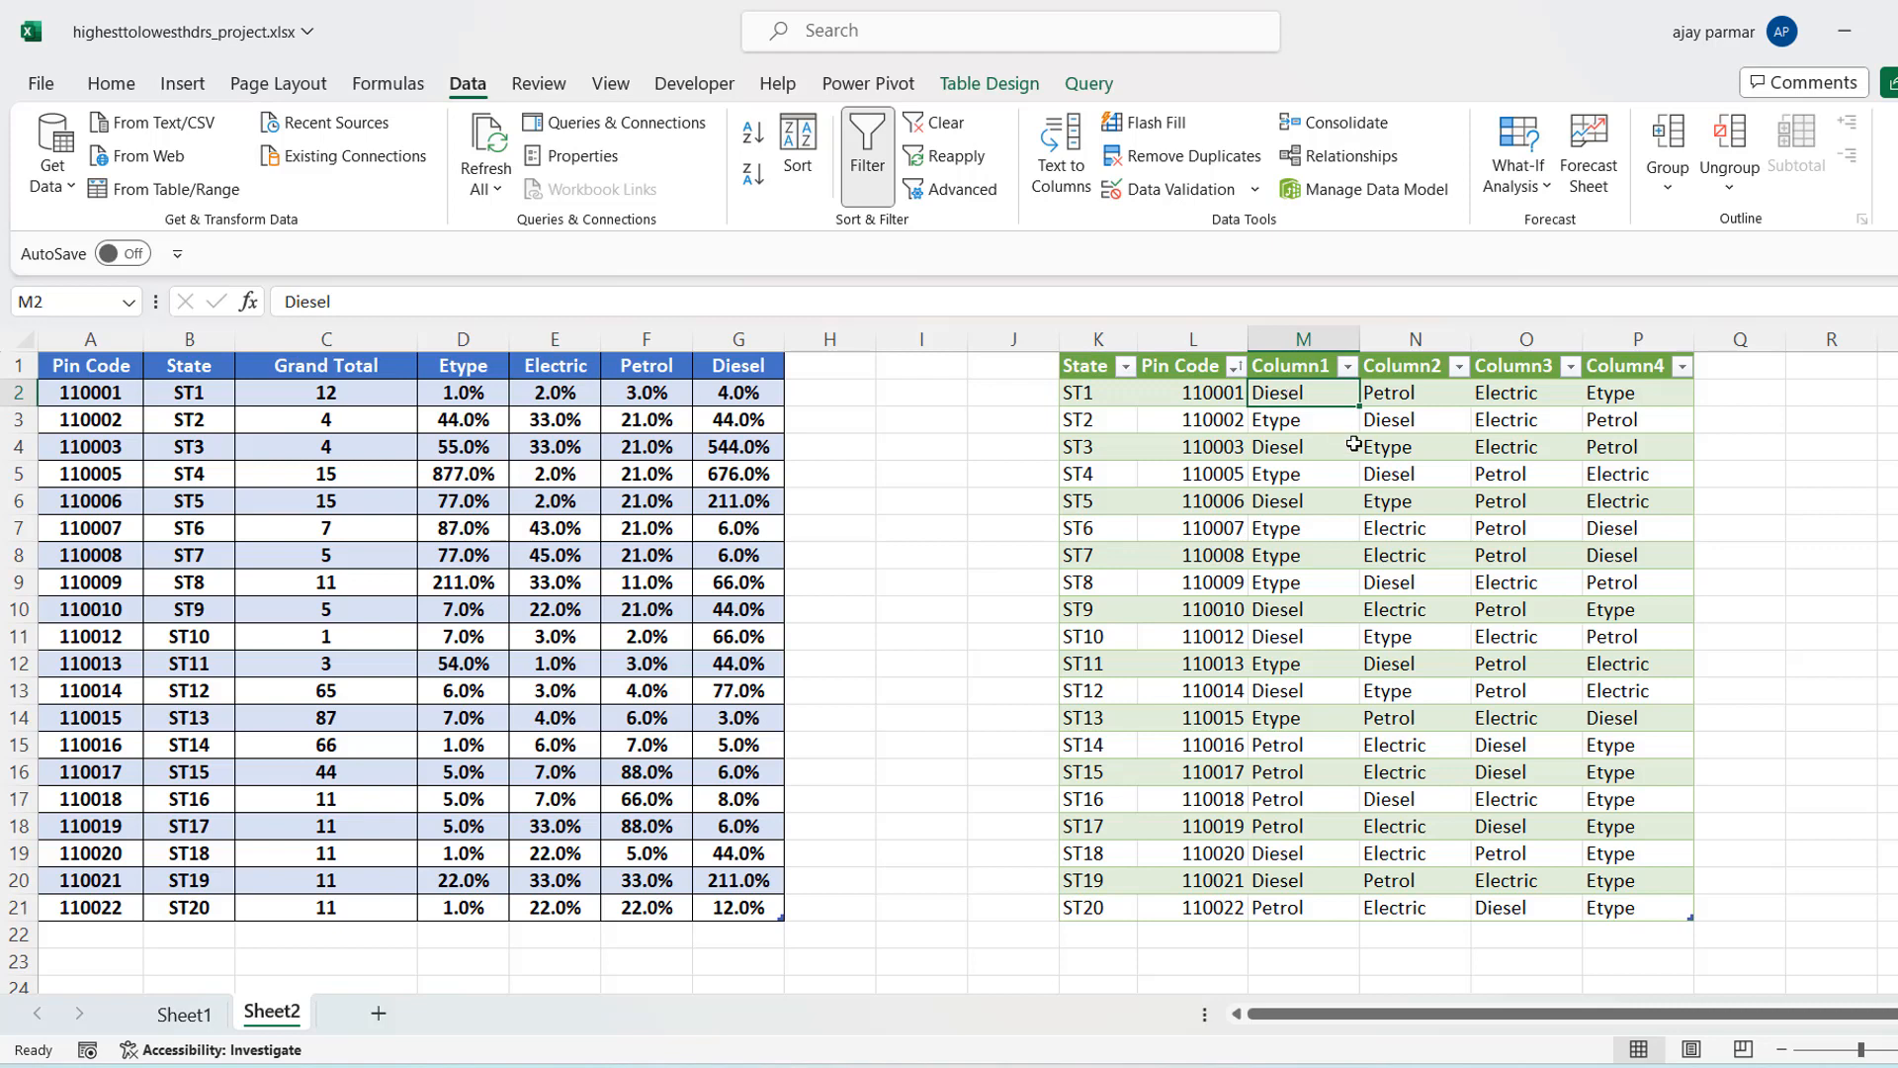
{"action": "key", "text": "Right"}
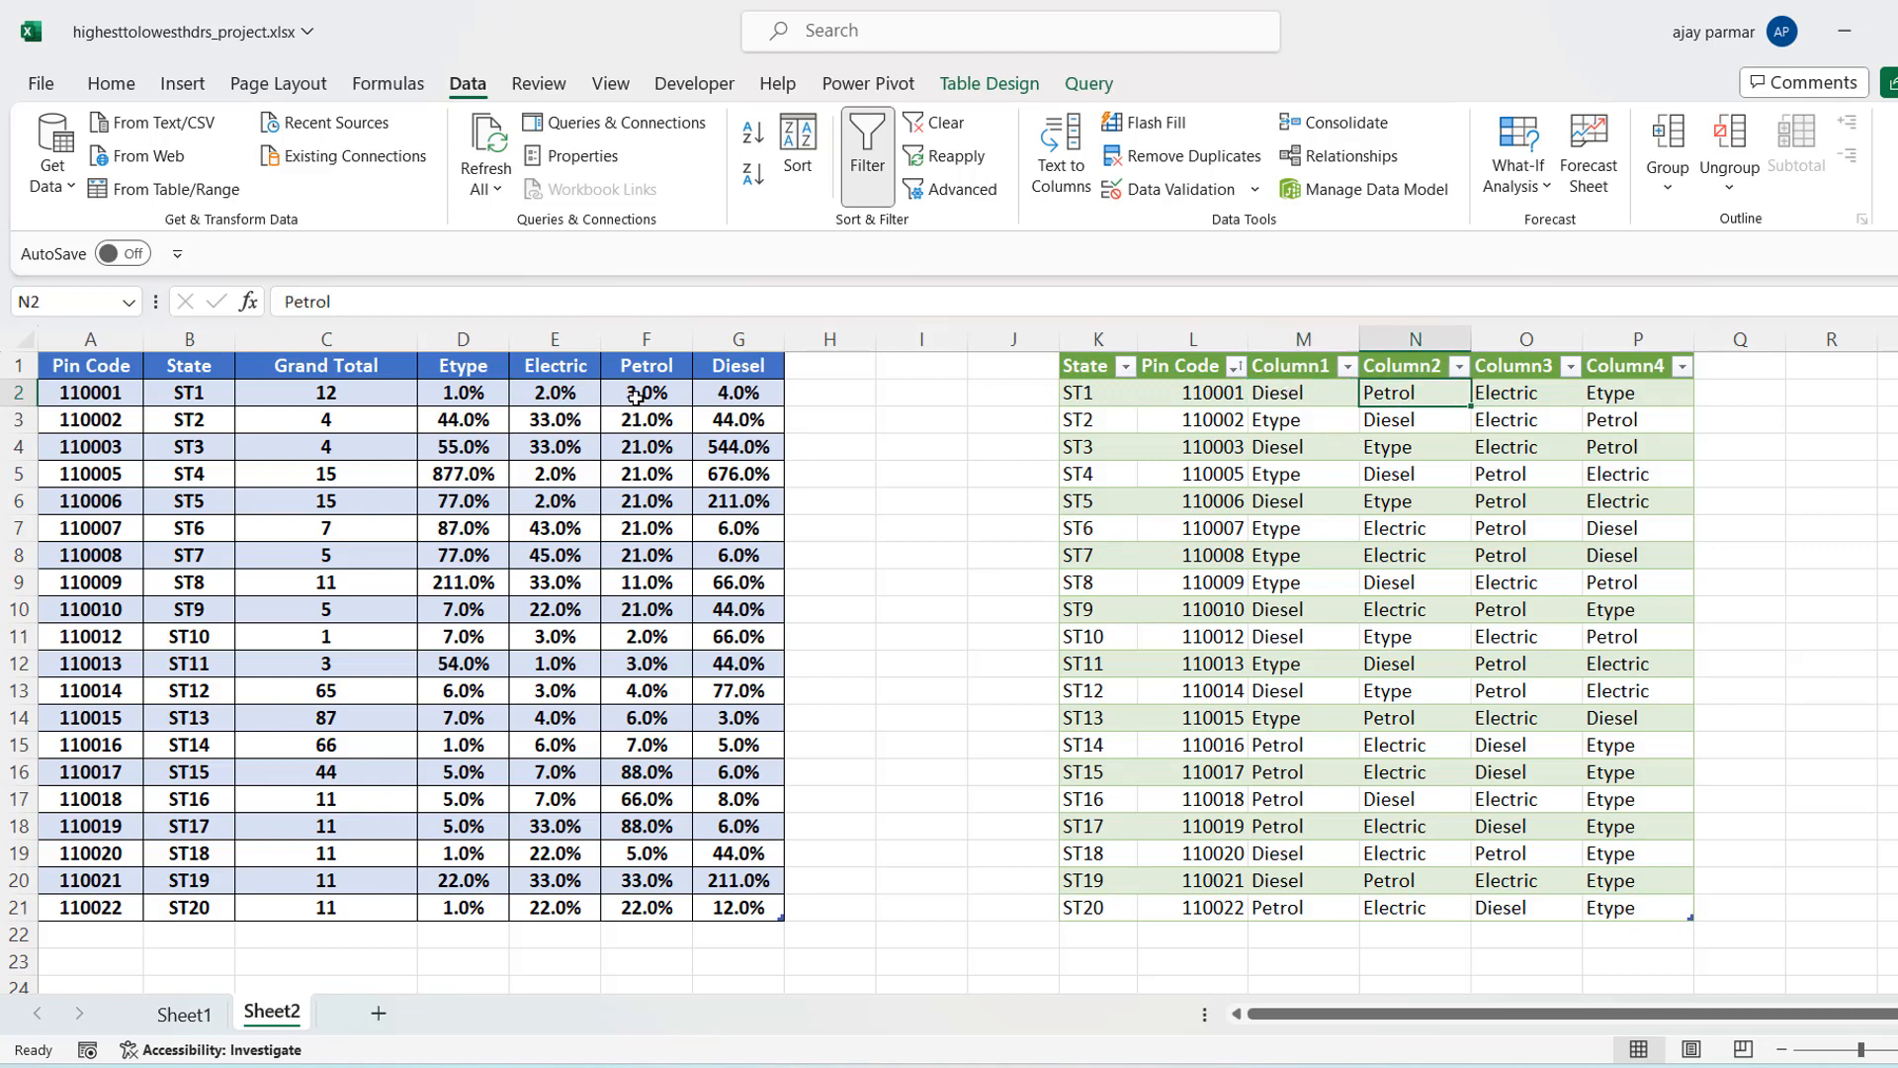
{"action": "left_click", "coordinate": [465, 393]}
{"action": "key", "text": "Down"}
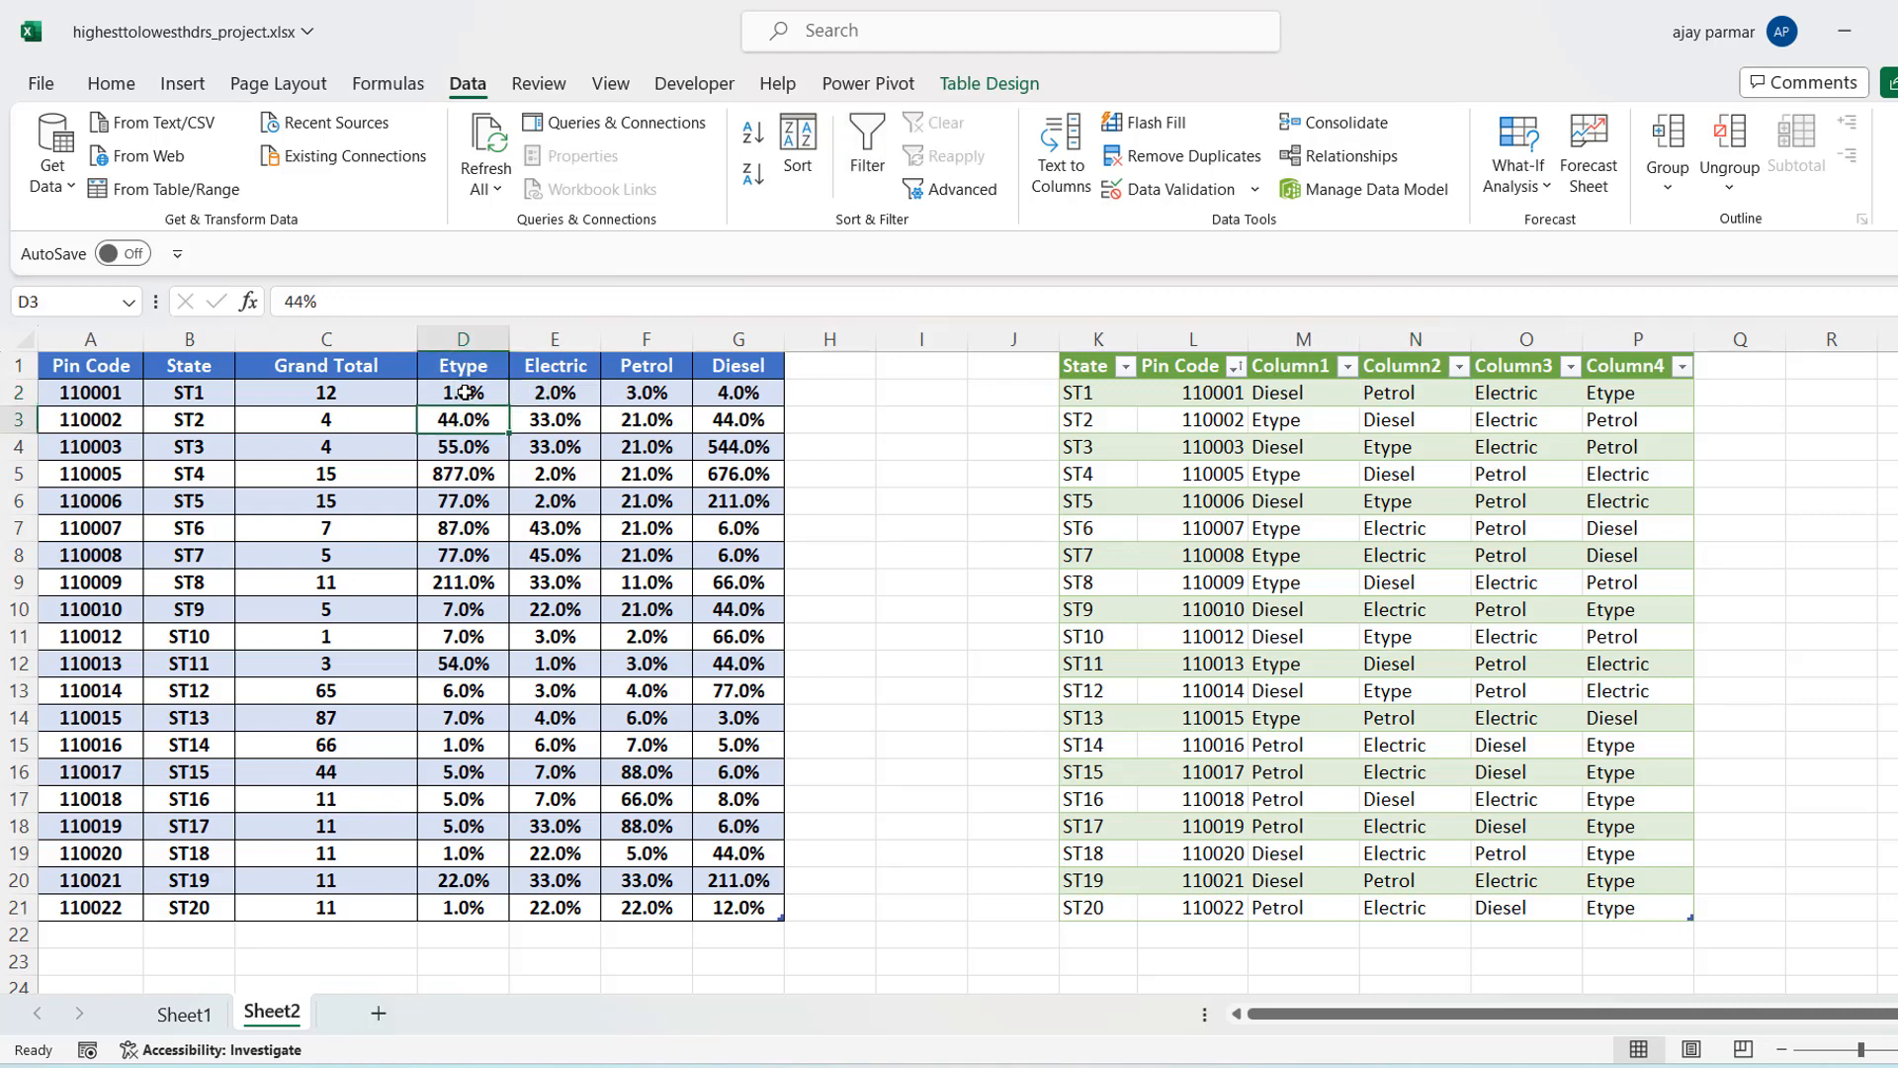
{"action": "key", "text": "shift+Right"}
{"action": "key", "text": "shift+Right"}
{"action": "key", "text": "shift+Right"}
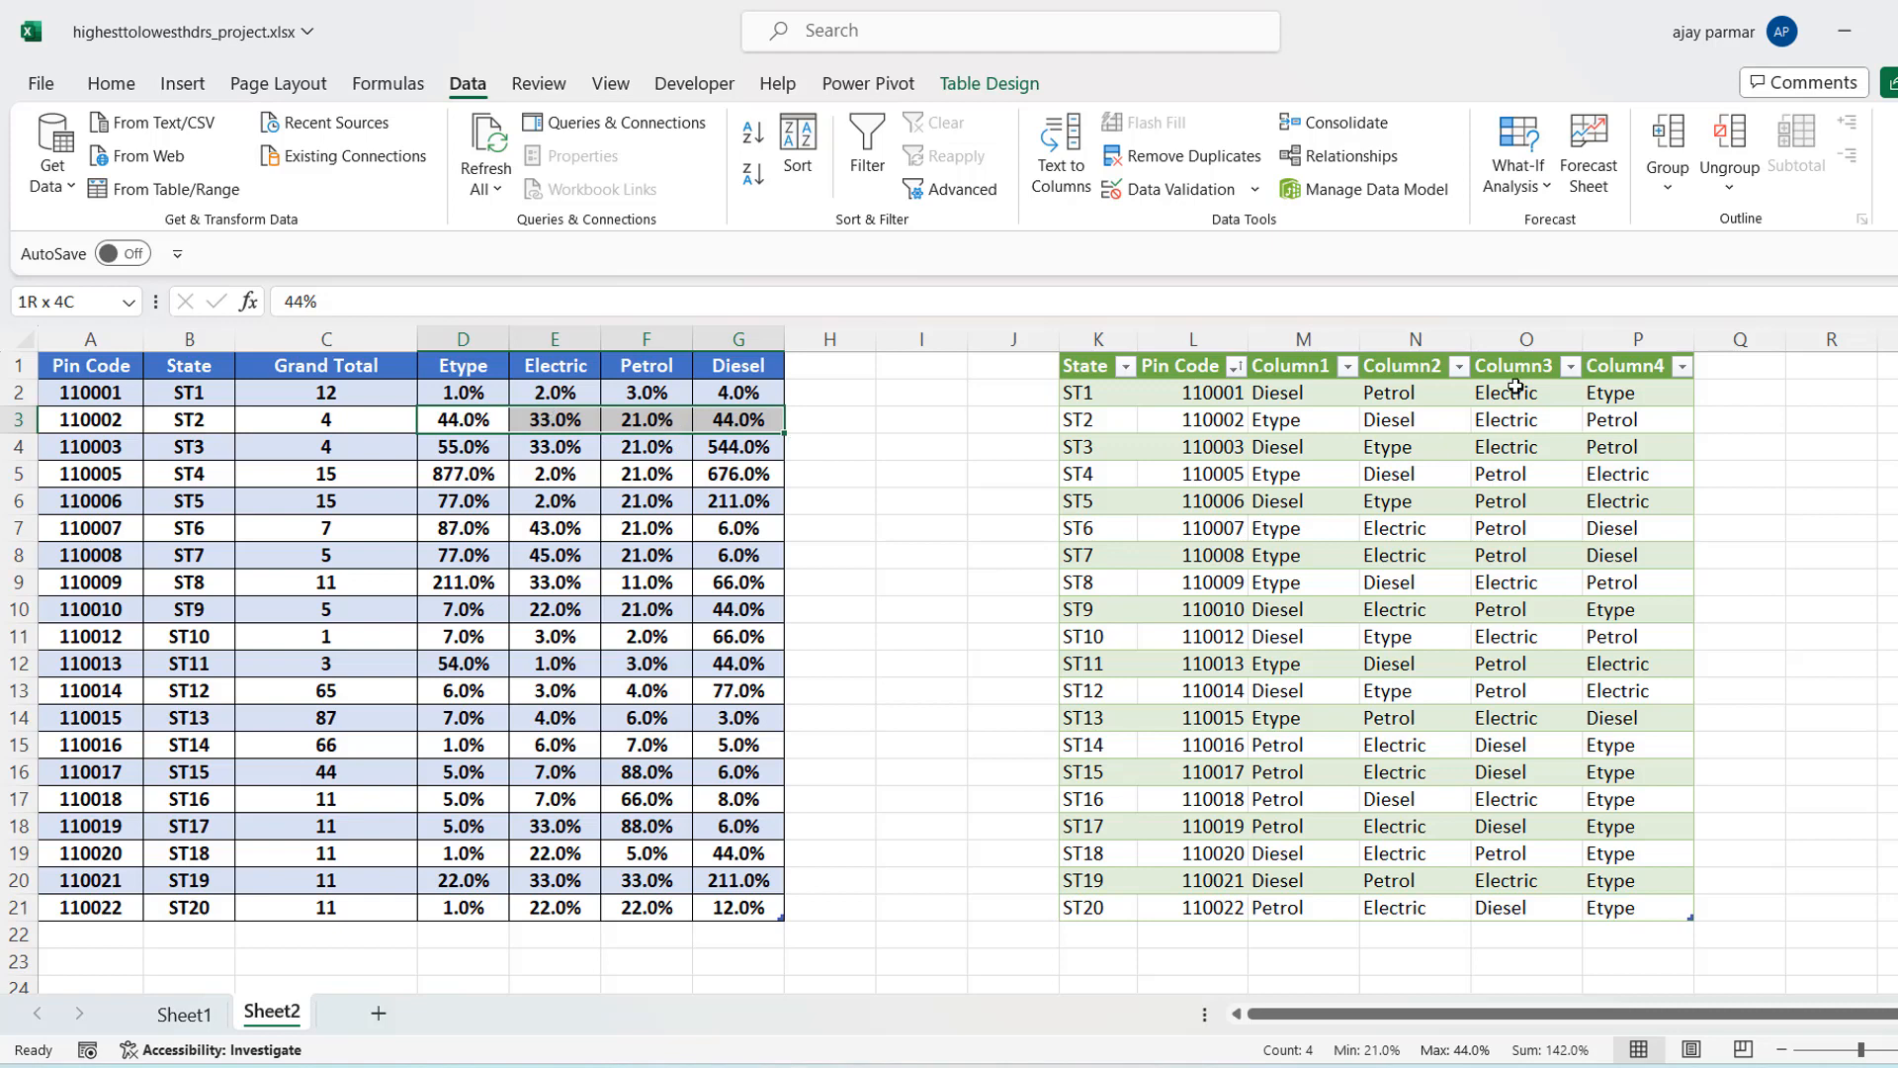
{"action": "left_click", "coordinate": [1614, 439]}
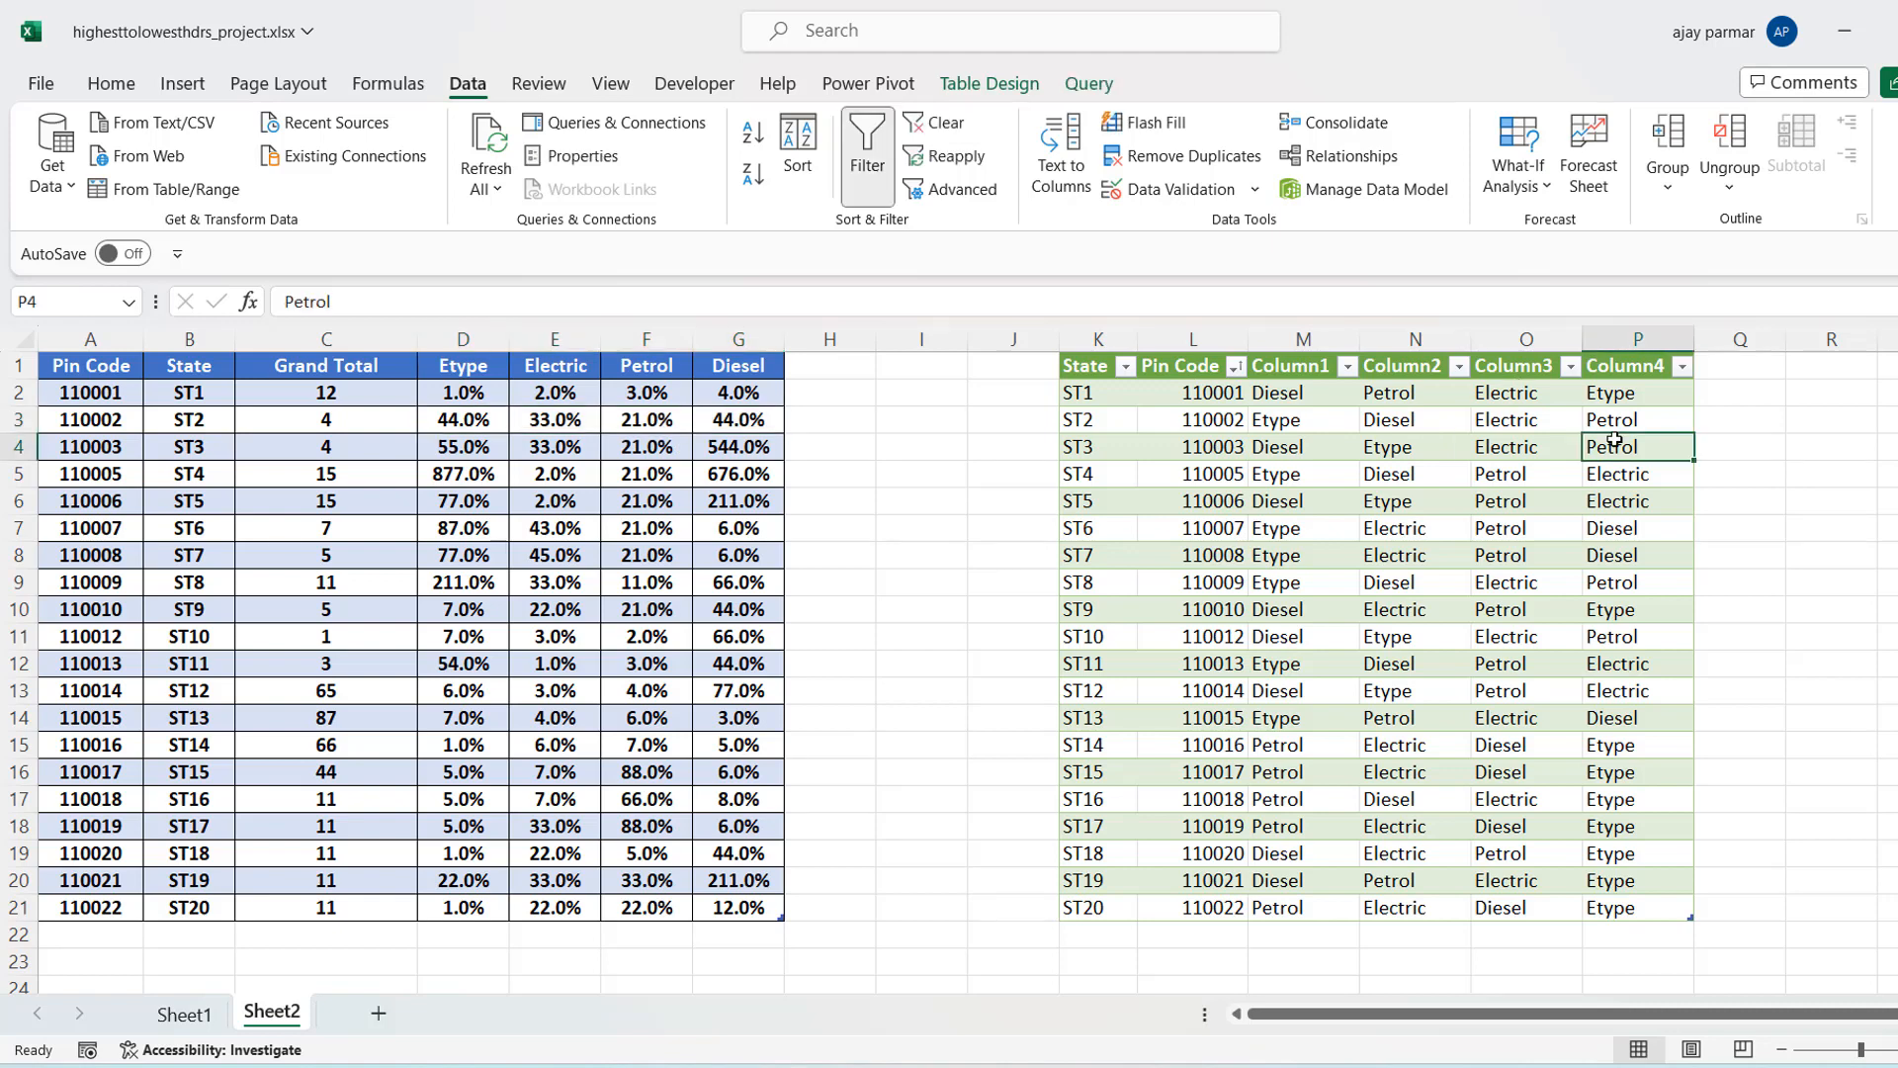
{"action": "left_click", "coordinate": [1218, 420]}
Review the workbook's list of queries and connections, including Table3, and close the list
{"action": "left_click", "coordinate": [610, 83]}
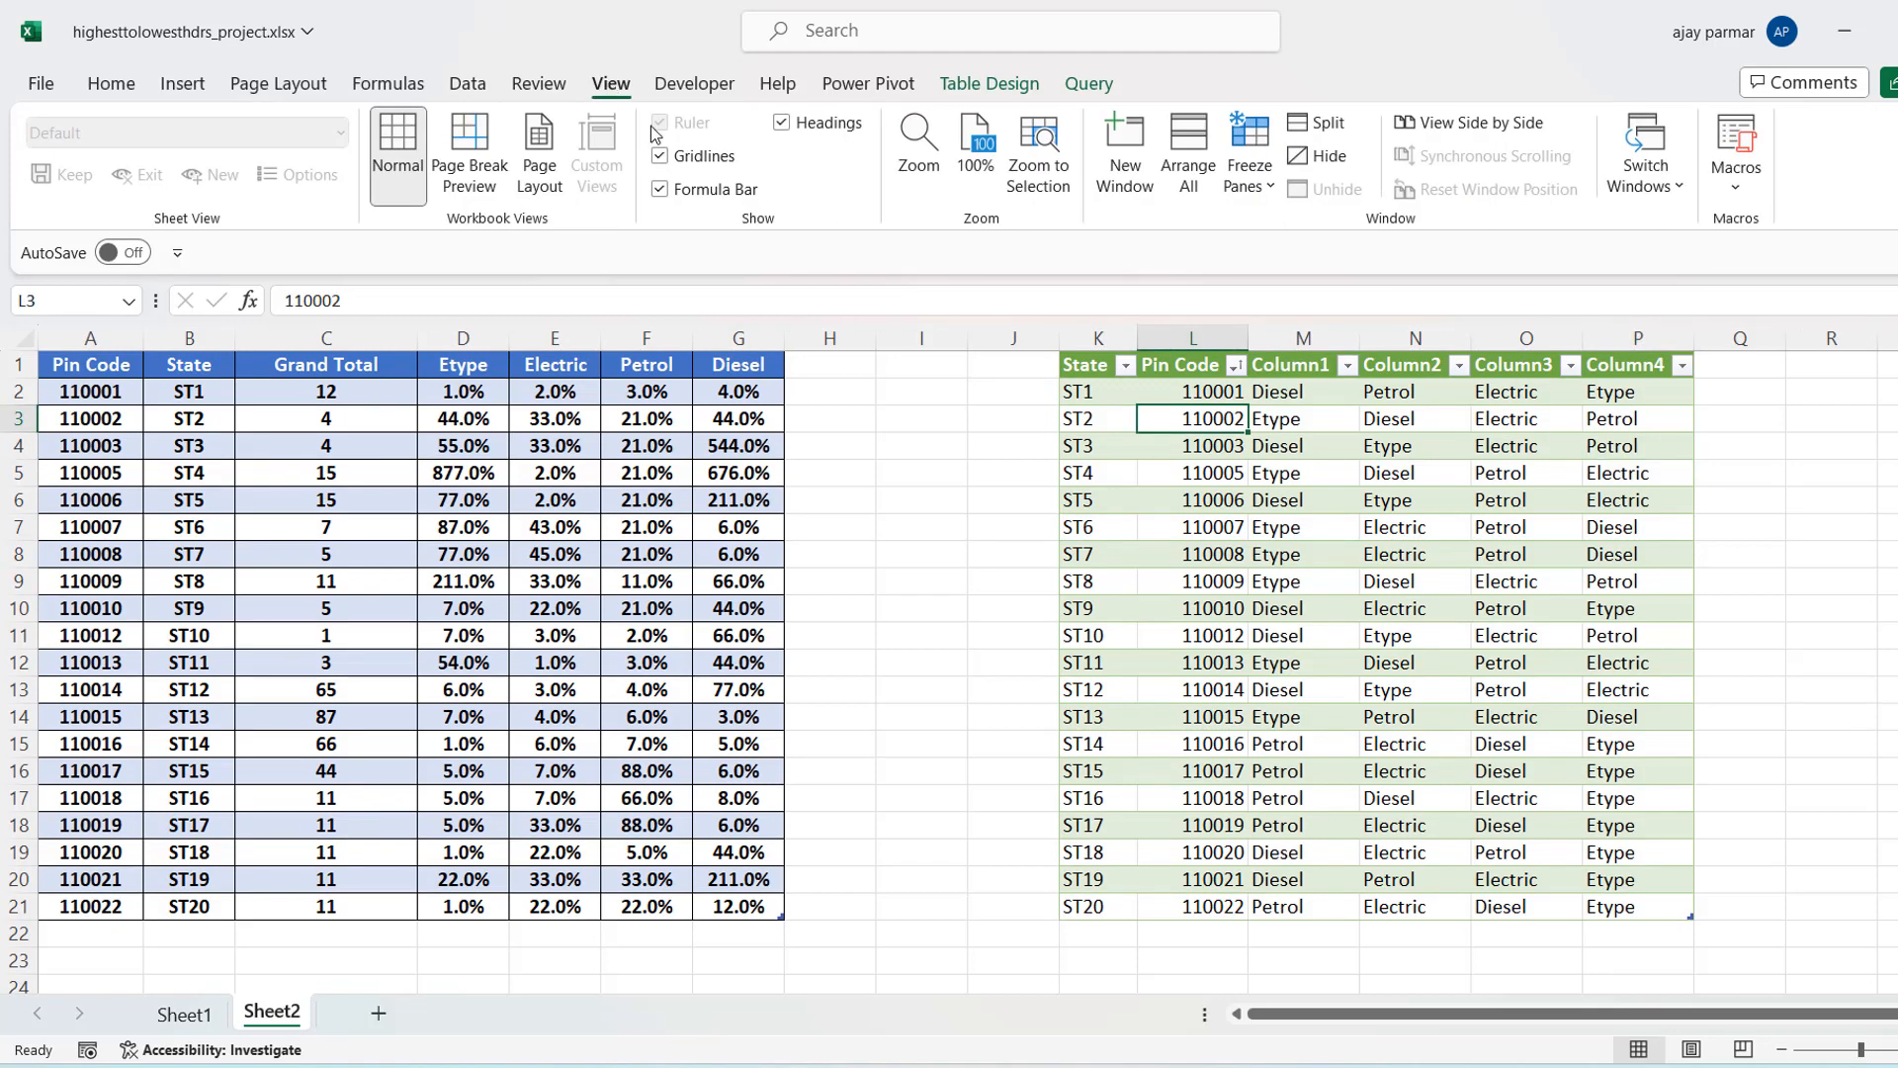
{"action": "left_click", "coordinate": [467, 87]}
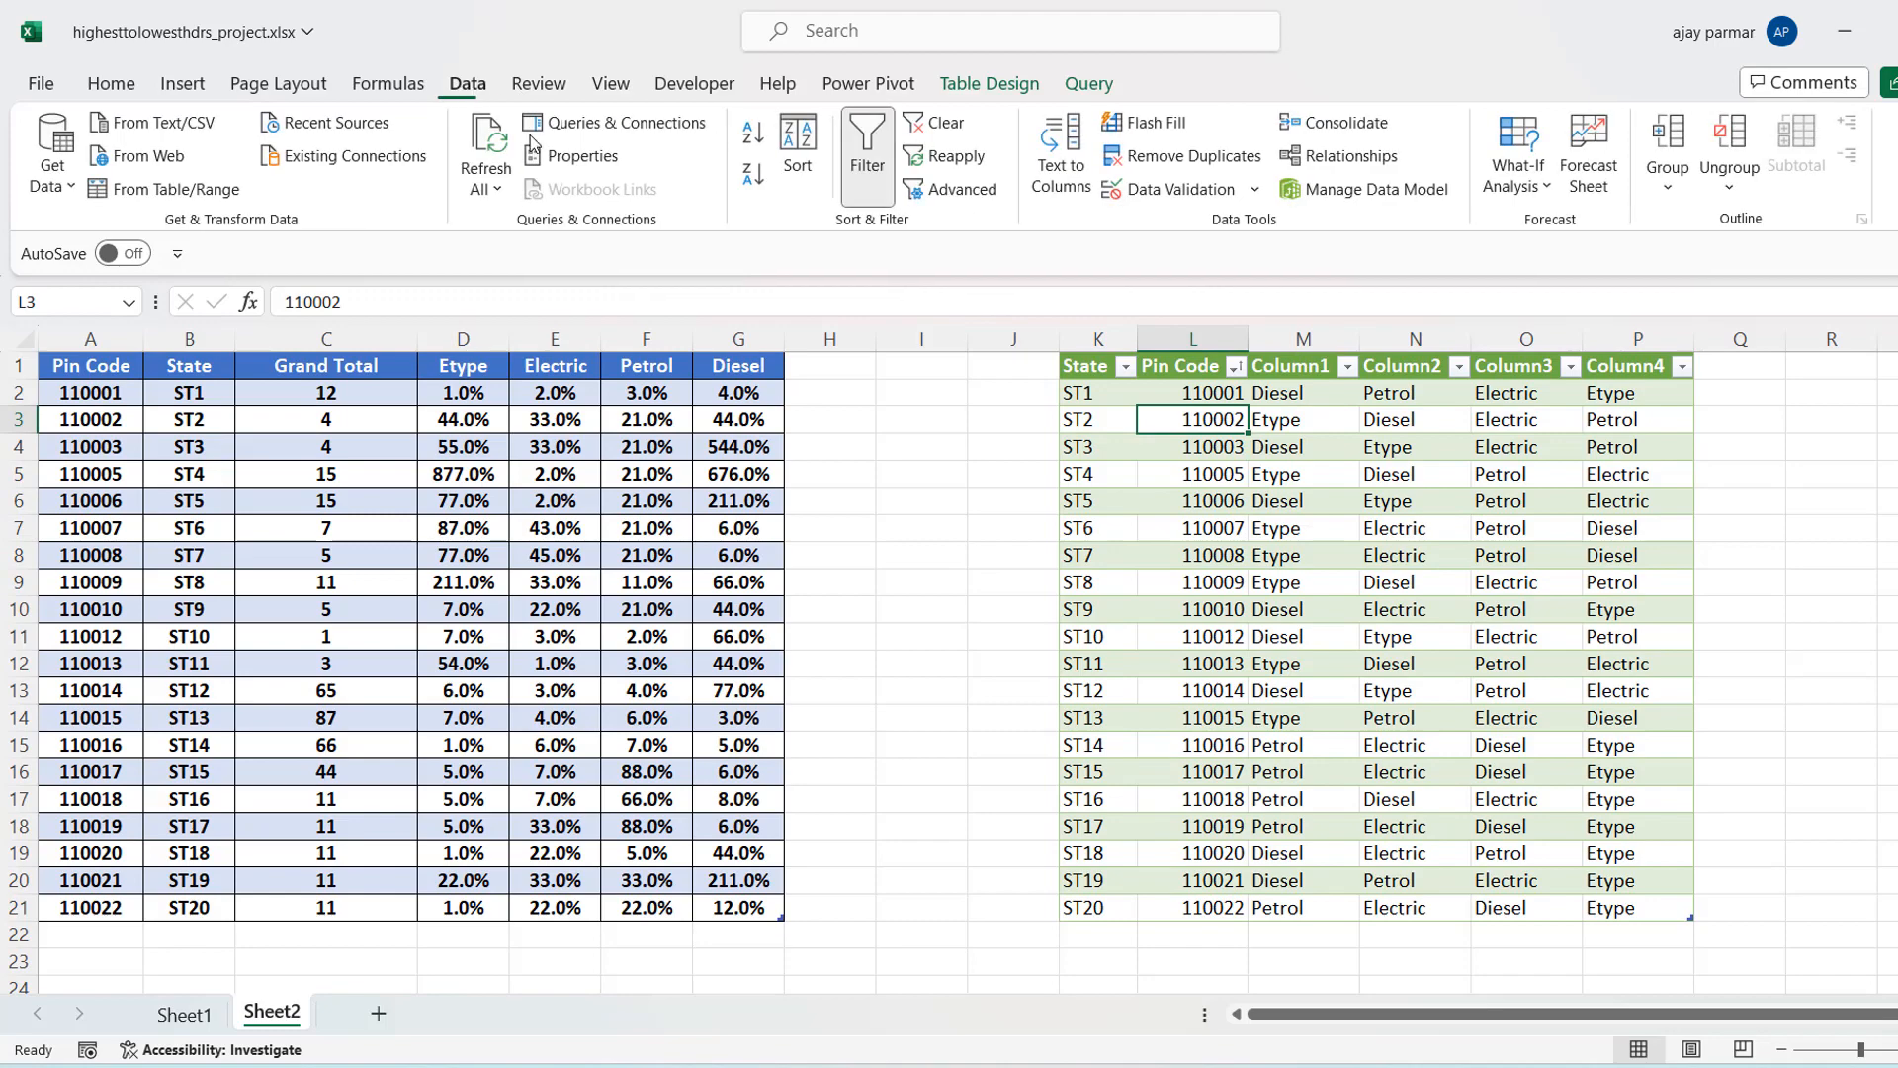
{"action": "left_click", "coordinate": [614, 123]}
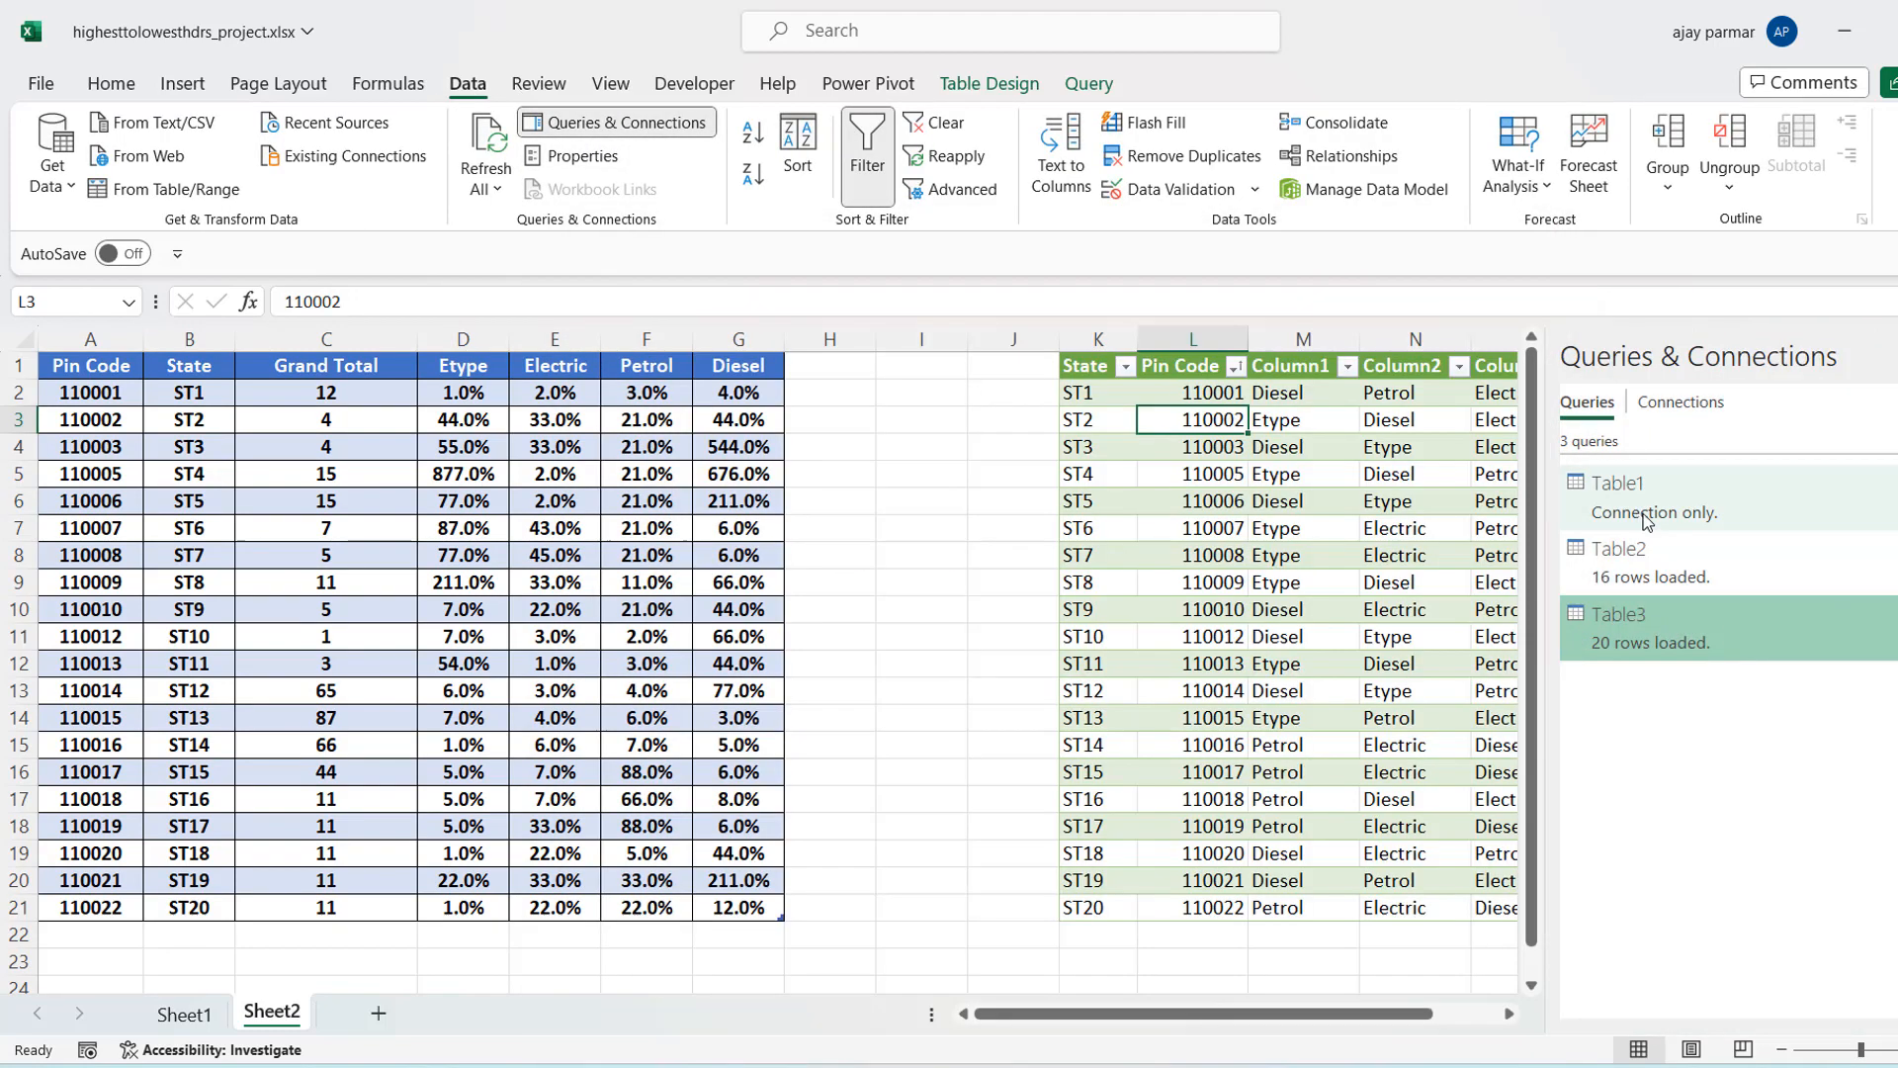
{"action": "left_click", "coordinate": [576, 447]}
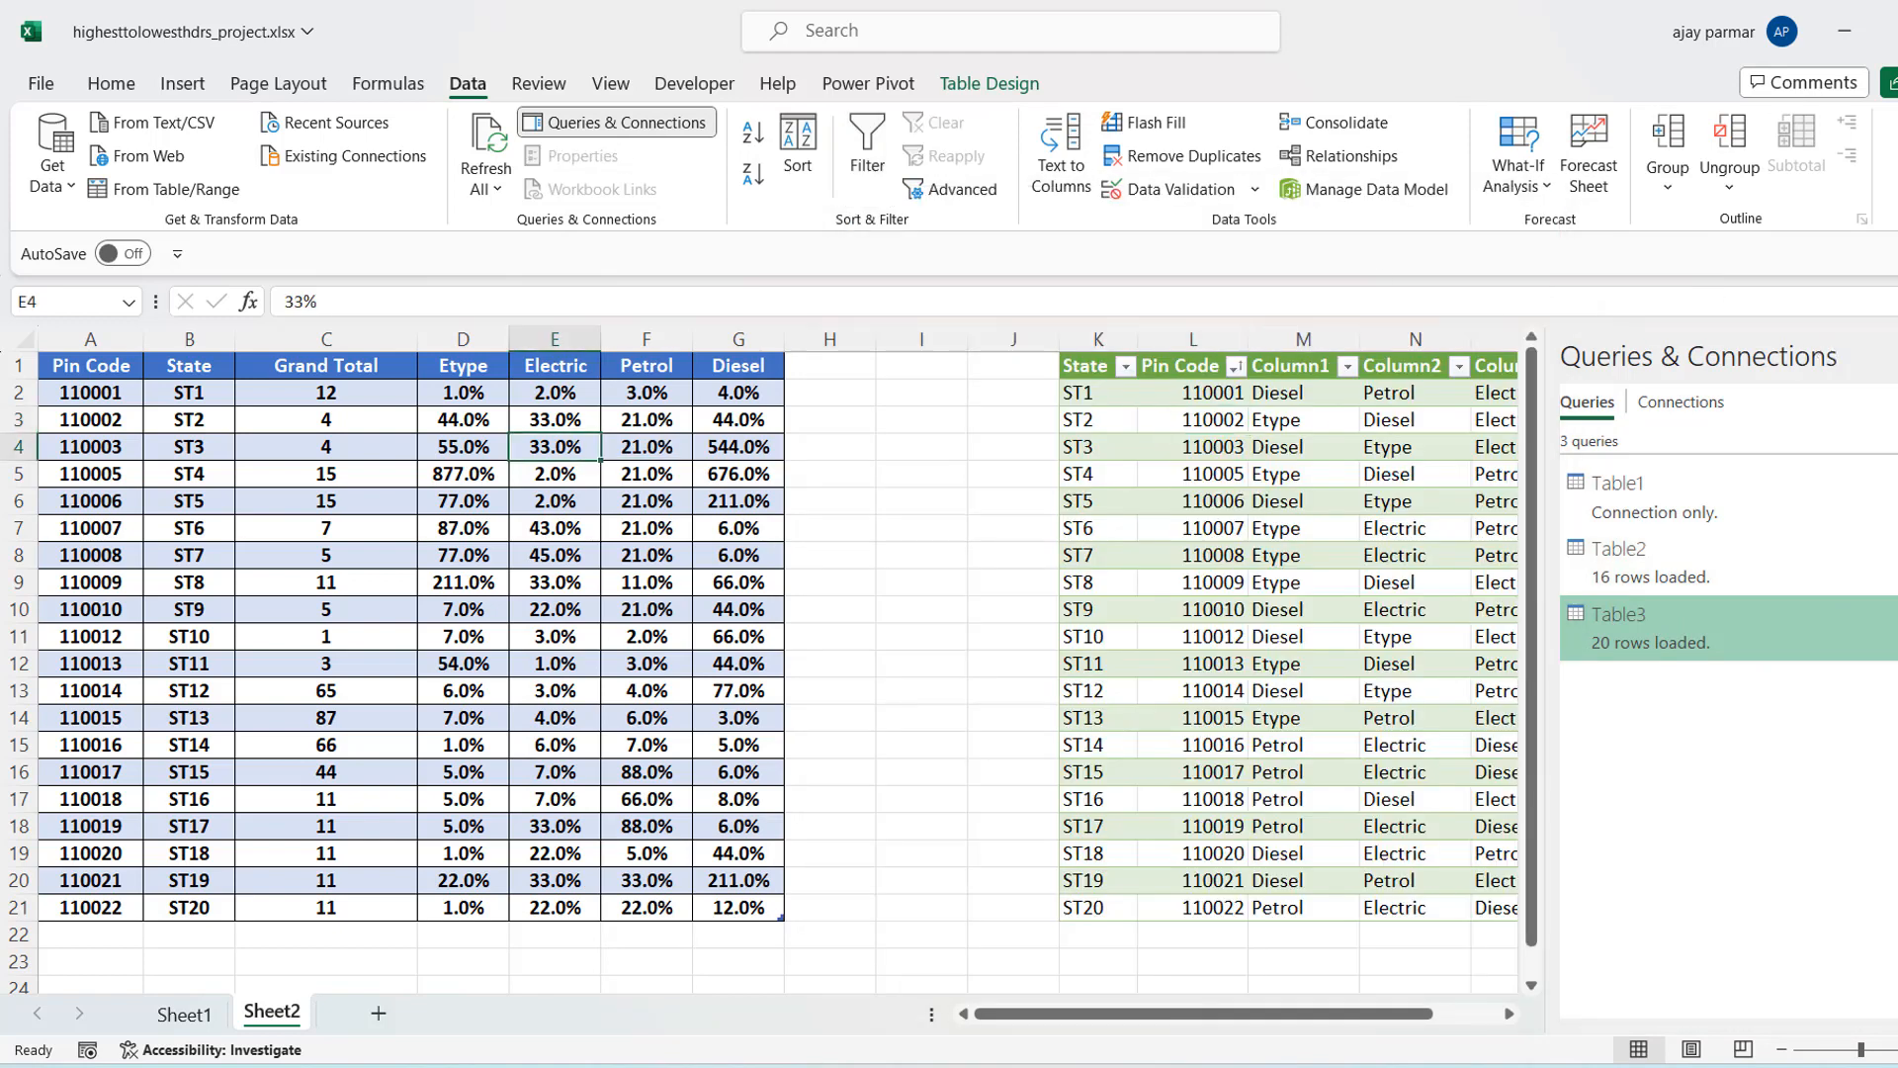
{"action": "left_click", "coordinate": [1196, 472]}
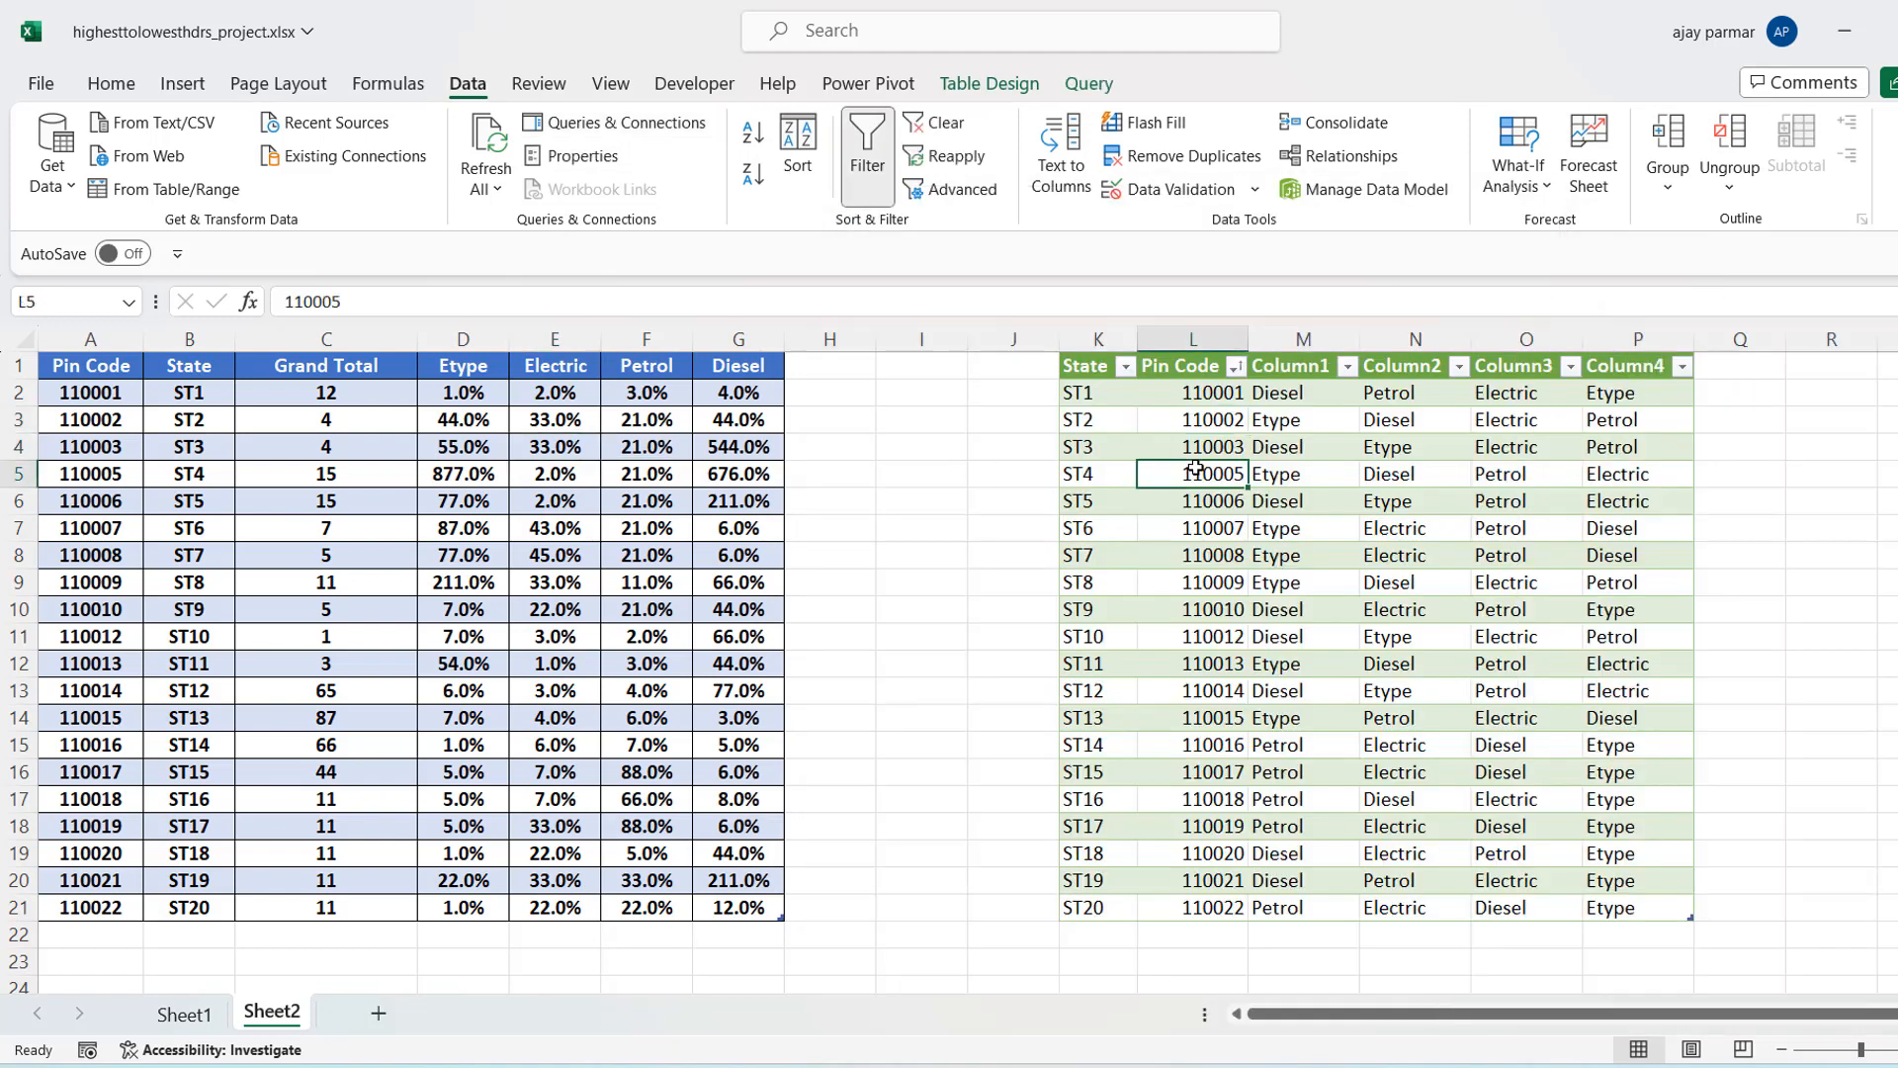